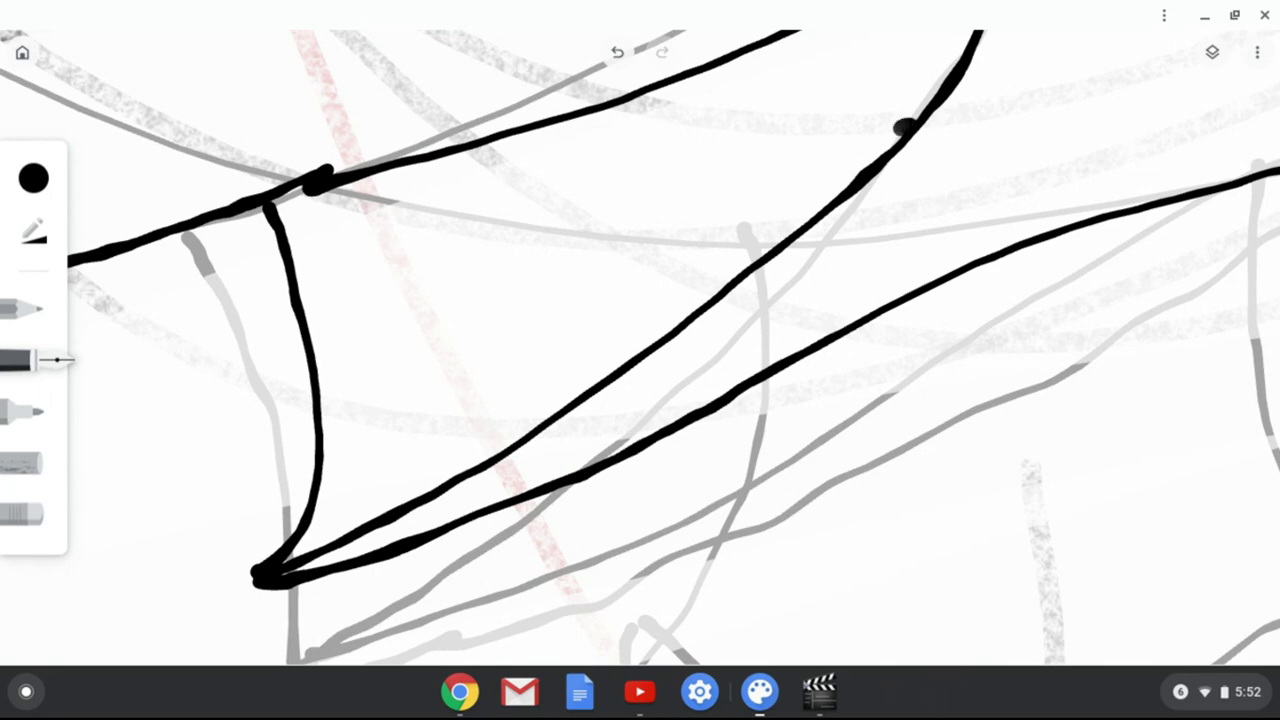
- Ink the tongue inside the open mouth and the V-shaped nose lines above the snout's centre line
mouse_move(905, 126)
mouse_down()
mouse_move(713, 154)
mouse_move(553, 207)
mouse_move(448, 290)
mouse_move(622, 312)
mouse_up()
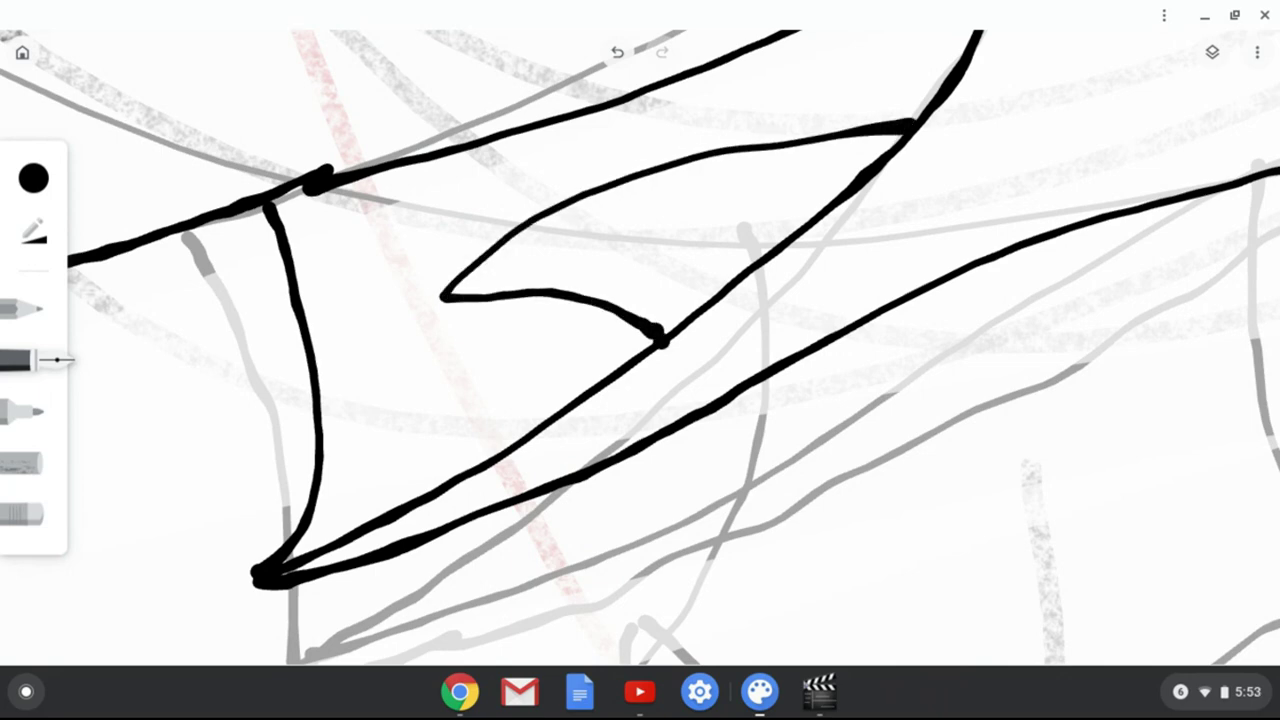
scroll(760, 380, down, 5)
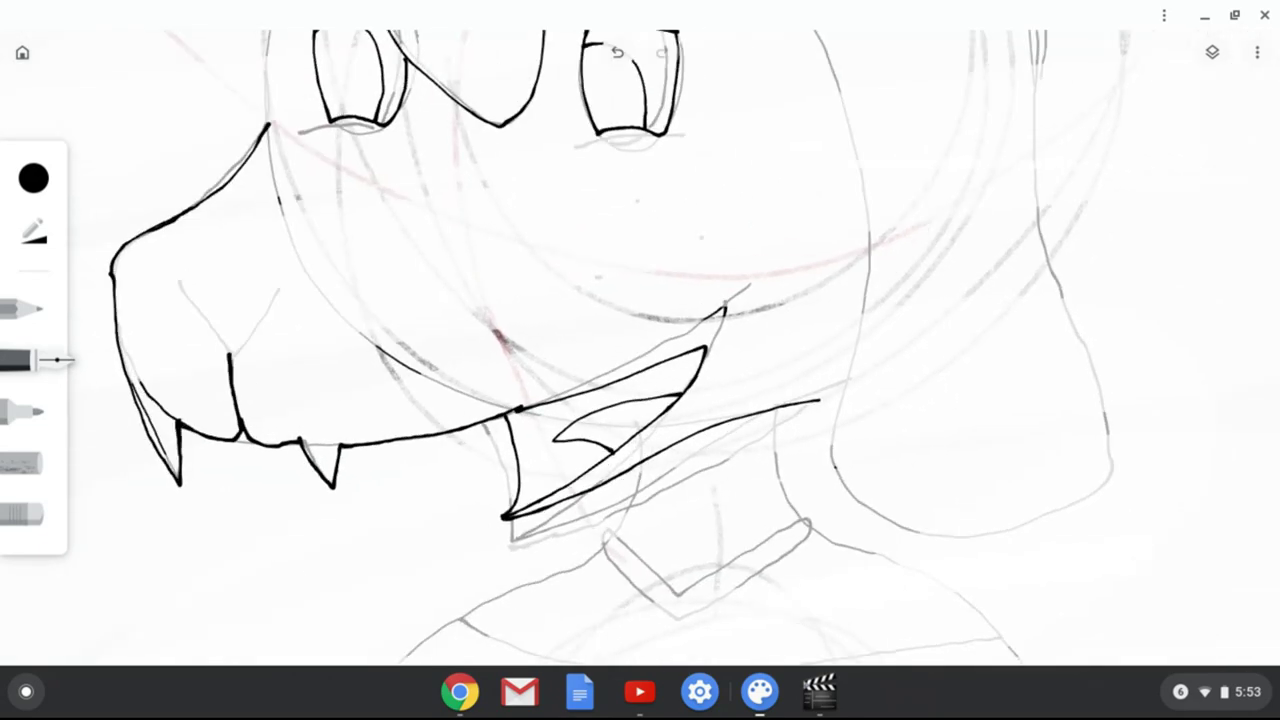
scroll(640, 360, up, 3)
scroll(640, 360, down, 4)
scroll(400, 440, up, 8)
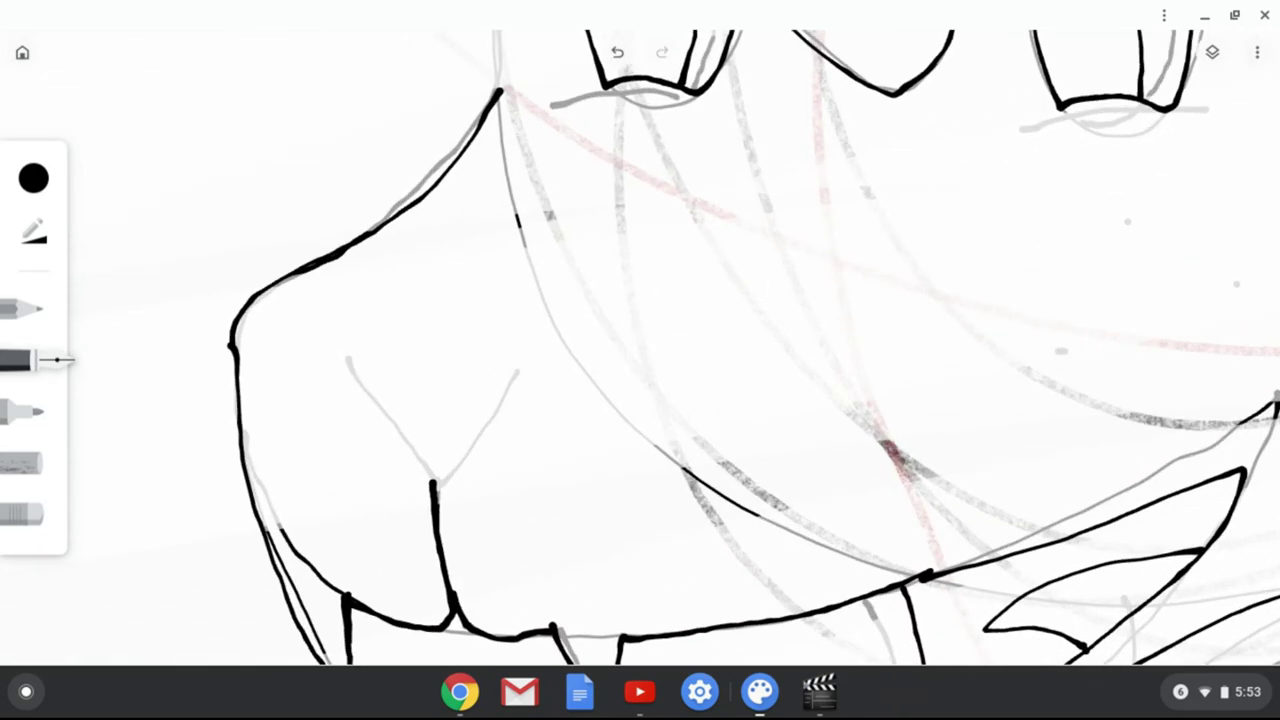
scroll(640, 360, up, 2)
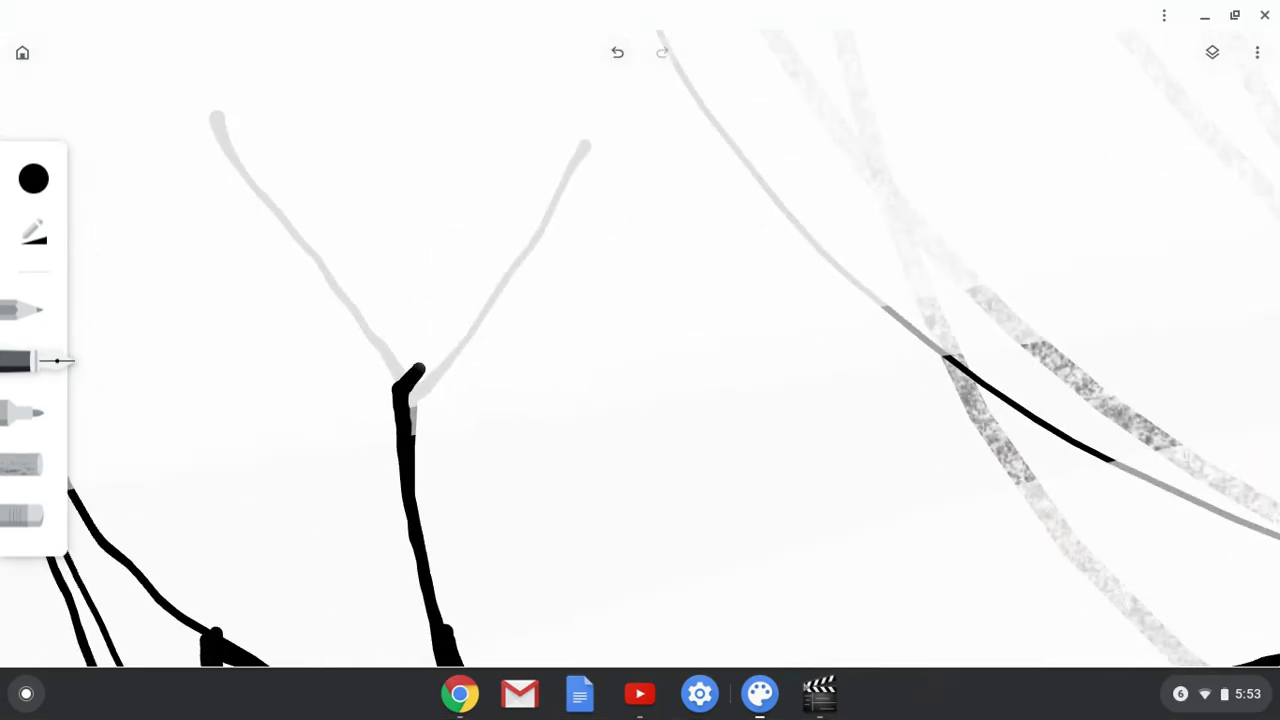
drag(419, 369, 594, 148)
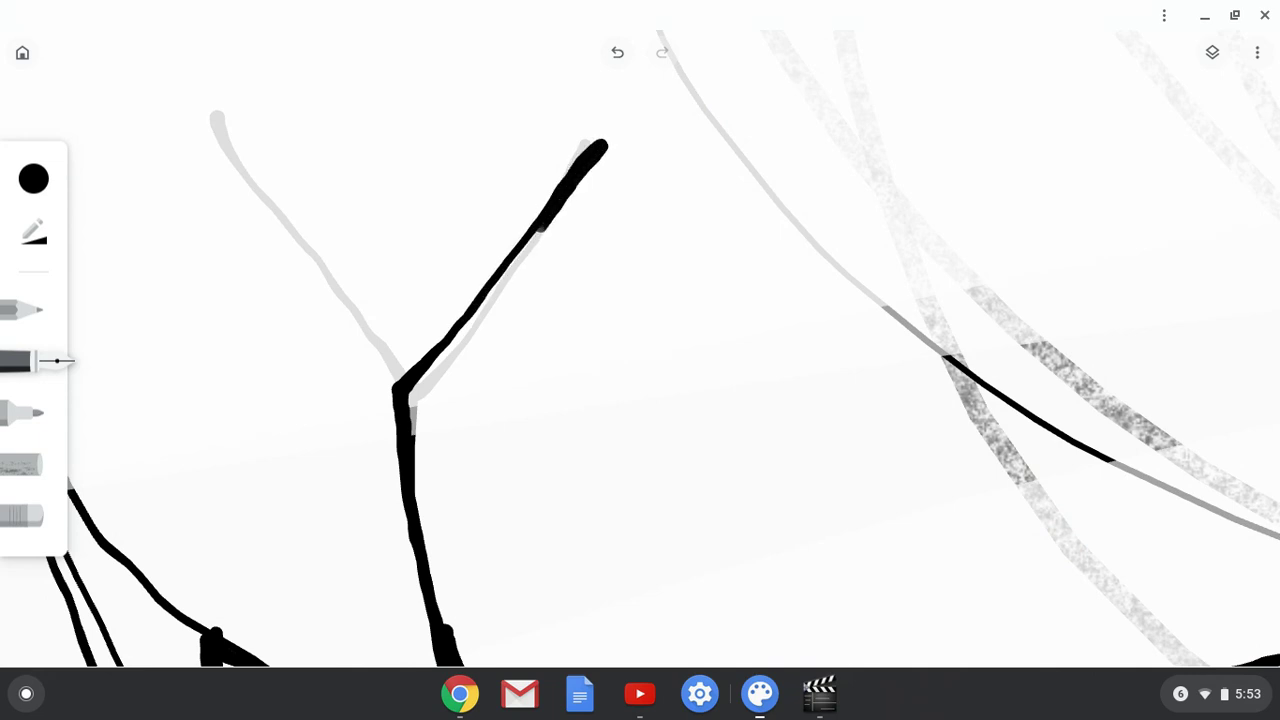
drag(395, 392, 222, 148)
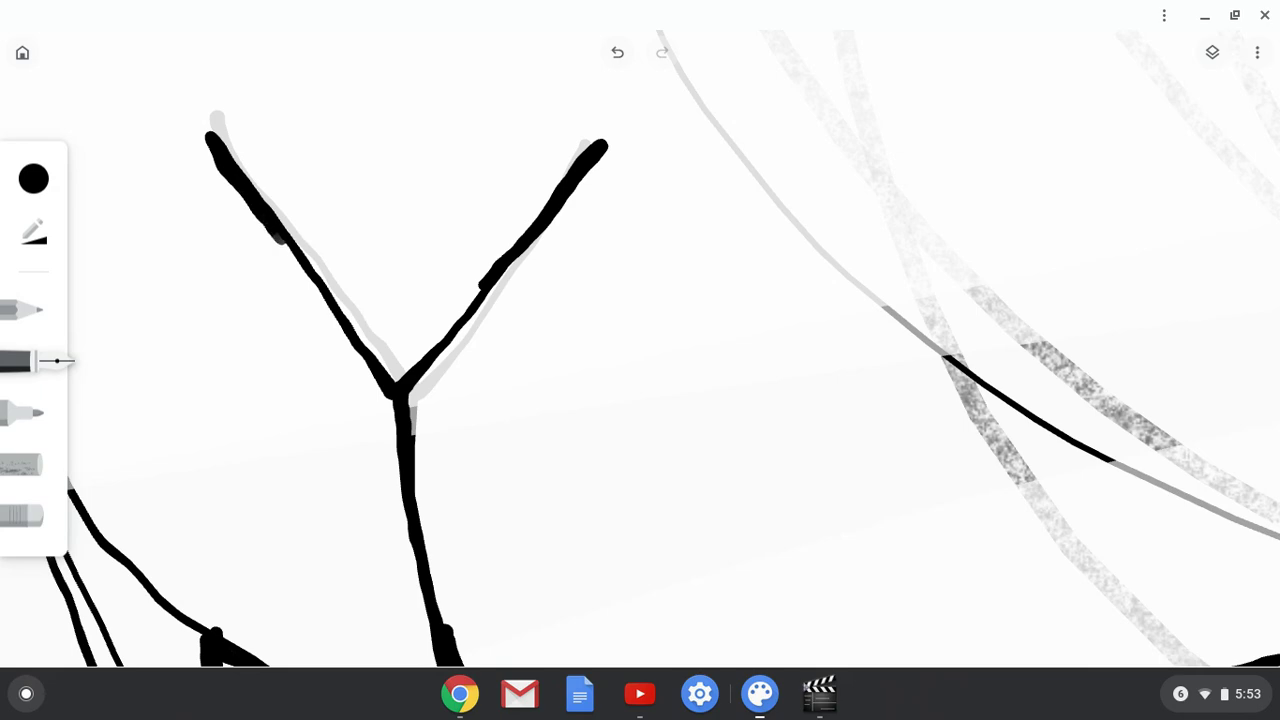
scroll(640, 360, down, 8)
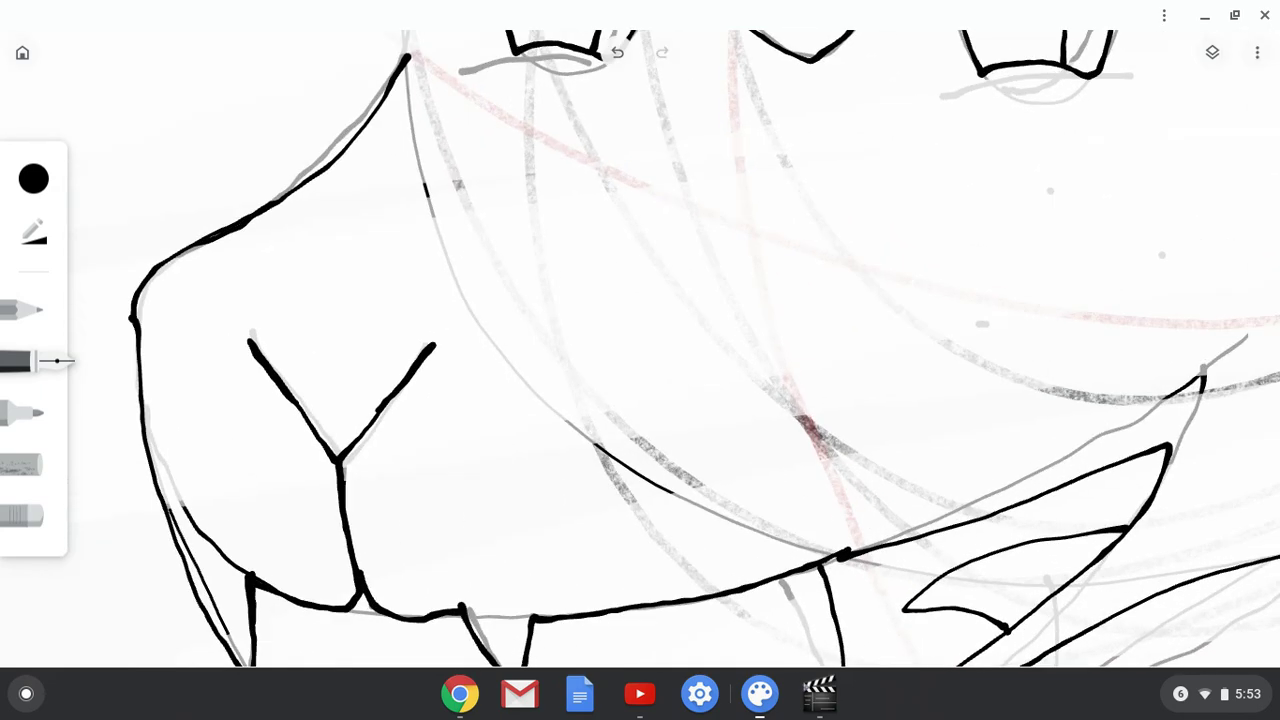
- Ink the back of the head from the small striped horn down to a pointed fur tuft
scroll(640, 360, up, 2)
scroll(640, 360, down, 4)
scroll(640, 360, up, 8)
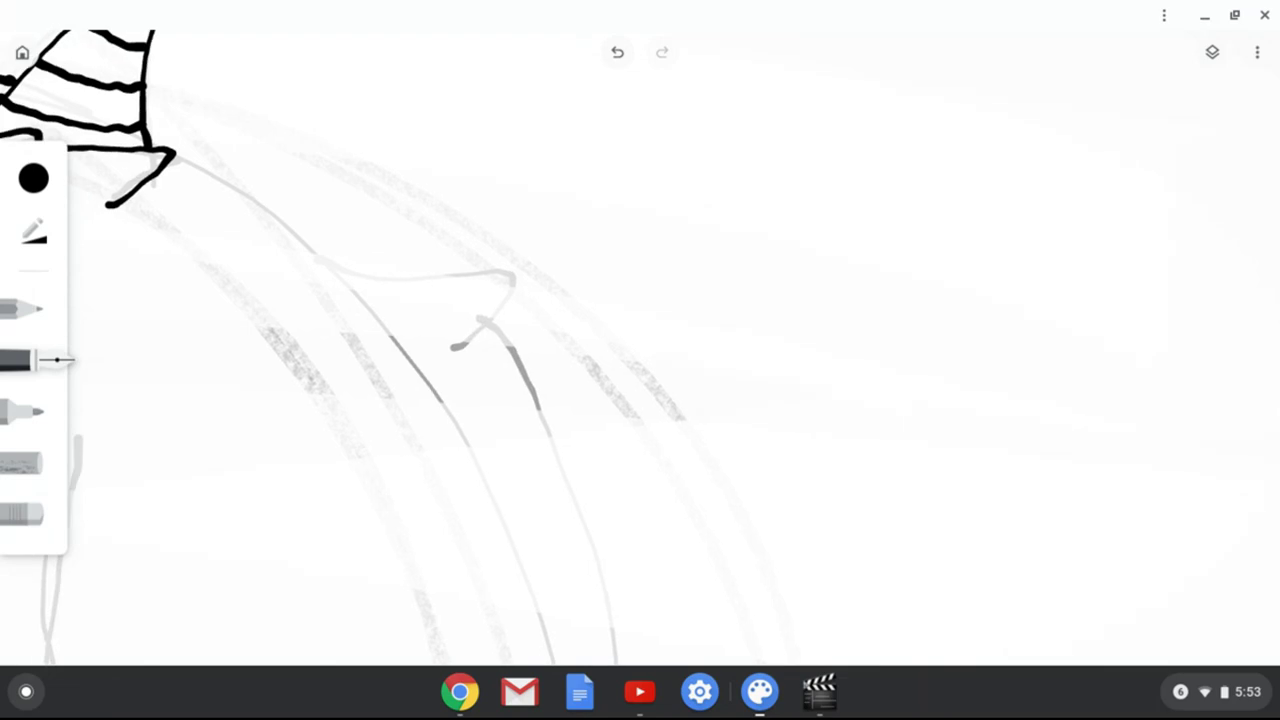
mouse_move(328, 262)
mouse_down()
mouse_move(356, 284)
mouse_move(460, 304)
mouse_move(585, 313)
mouse_move(479, 367)
mouse_up()
scroll(640, 360, down, 5)
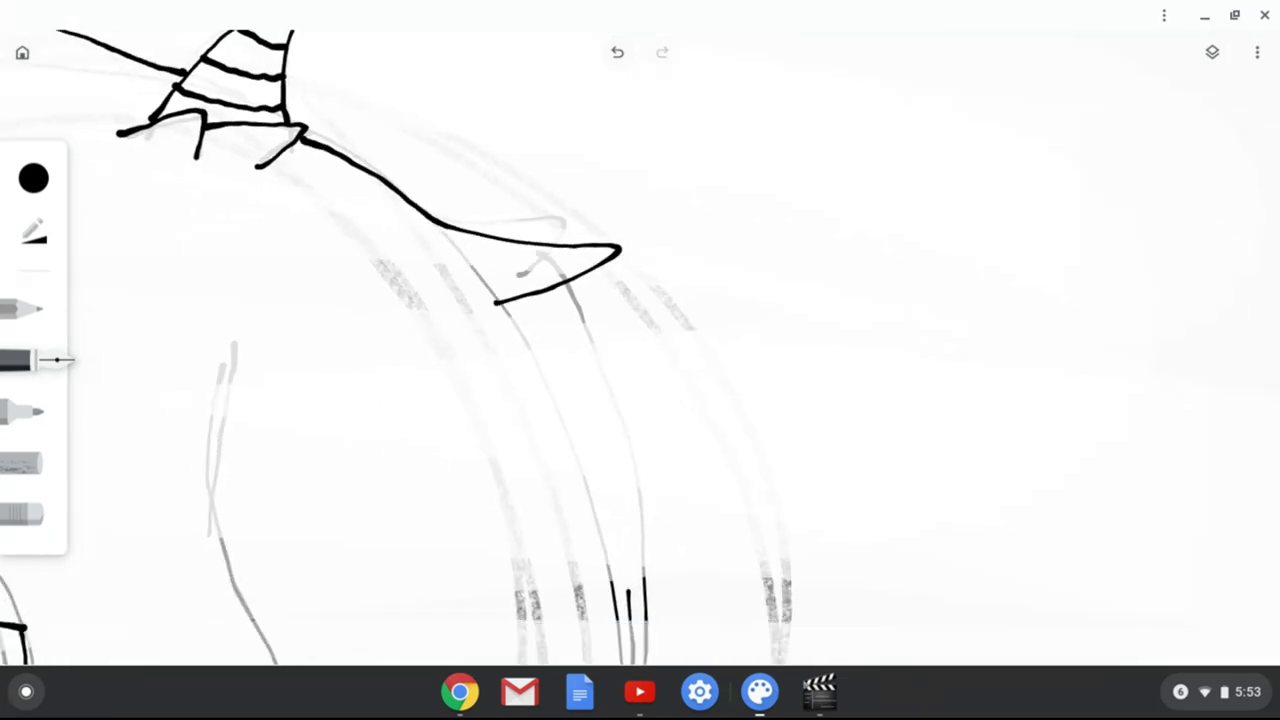
- Ink the long floppy ear from the fur tuft down its outer edge, around the rounded tip and up the inner edge
mouse_move(506, 86)
mouse_down()
mouse_move(552, 153)
mouse_move(569, 228)
mouse_move(585, 500)
mouse_up()
scroll(600, 360, down, 5)
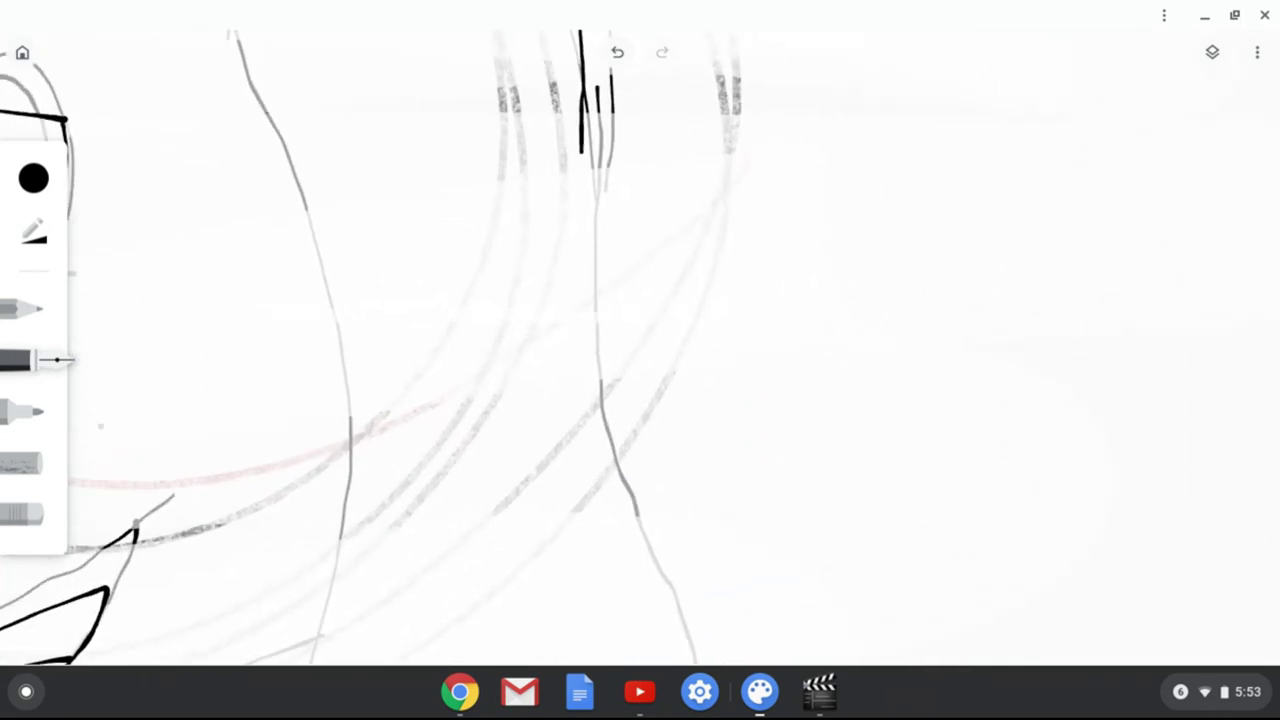
mouse_move(580, 135)
mouse_down()
mouse_move(588, 314)
mouse_move(646, 490)
mouse_up()
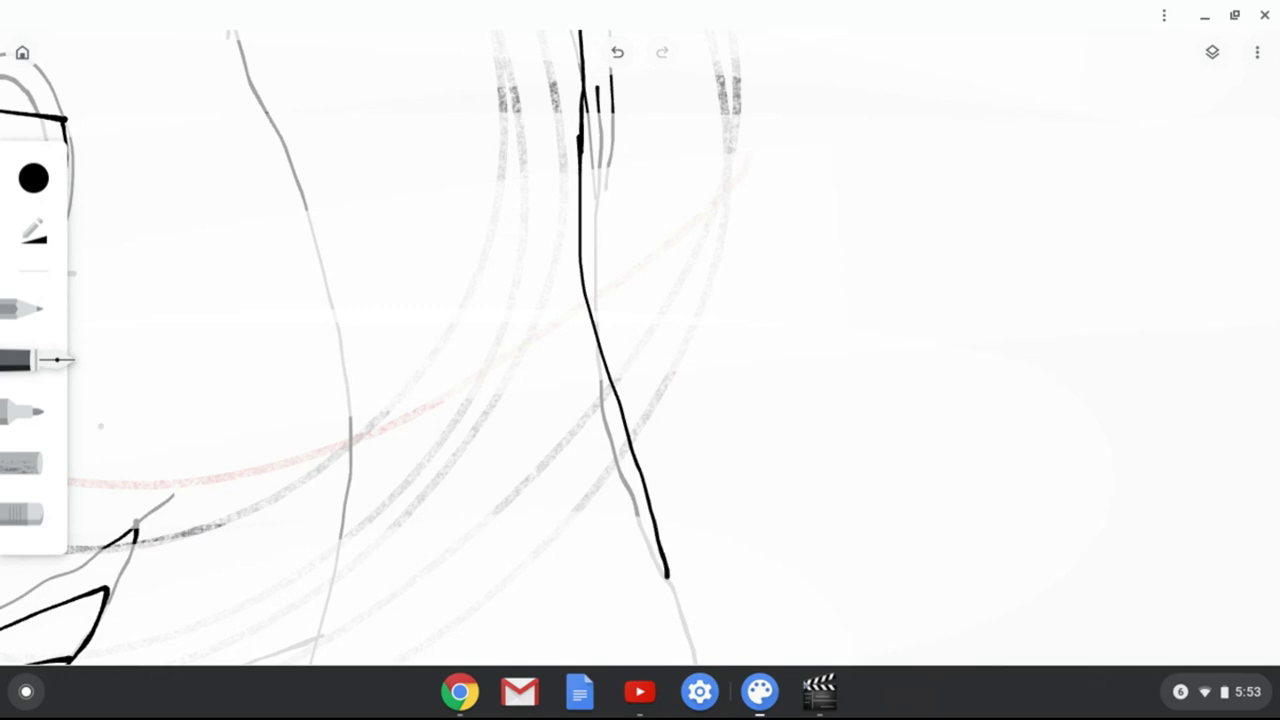
scroll(640, 360, down, 5)
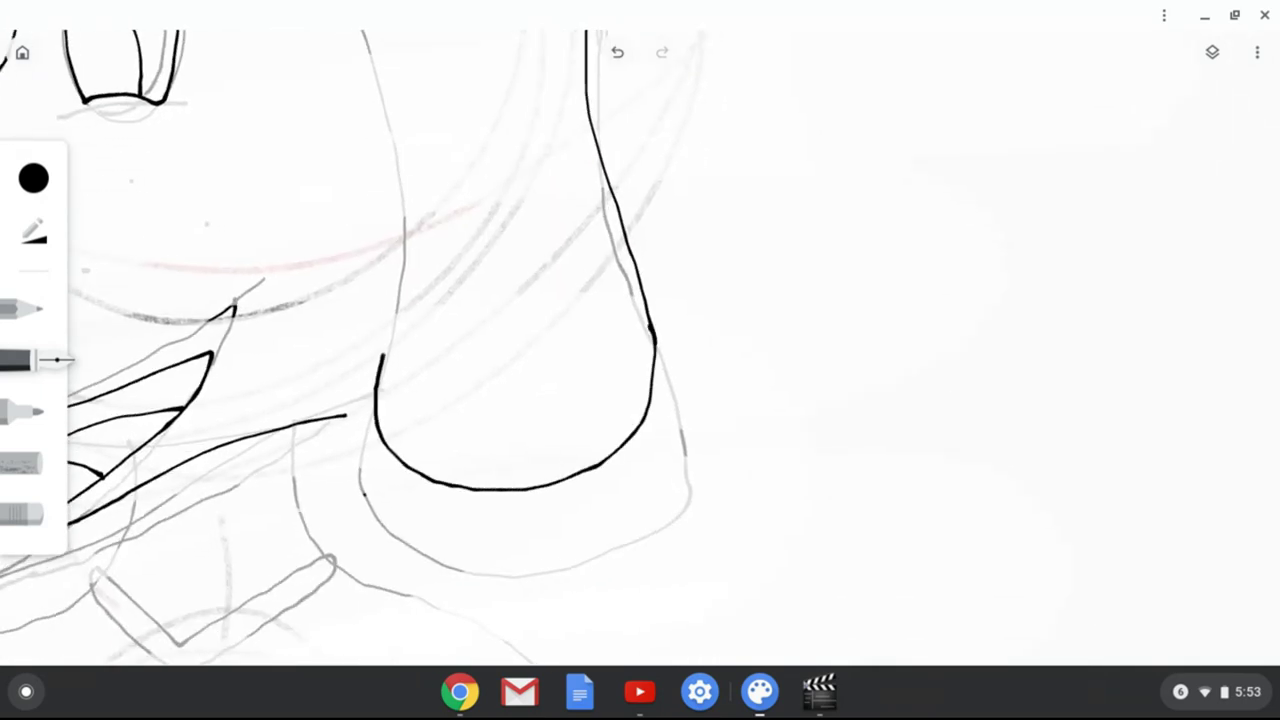
scroll(350, 350, up, 5)
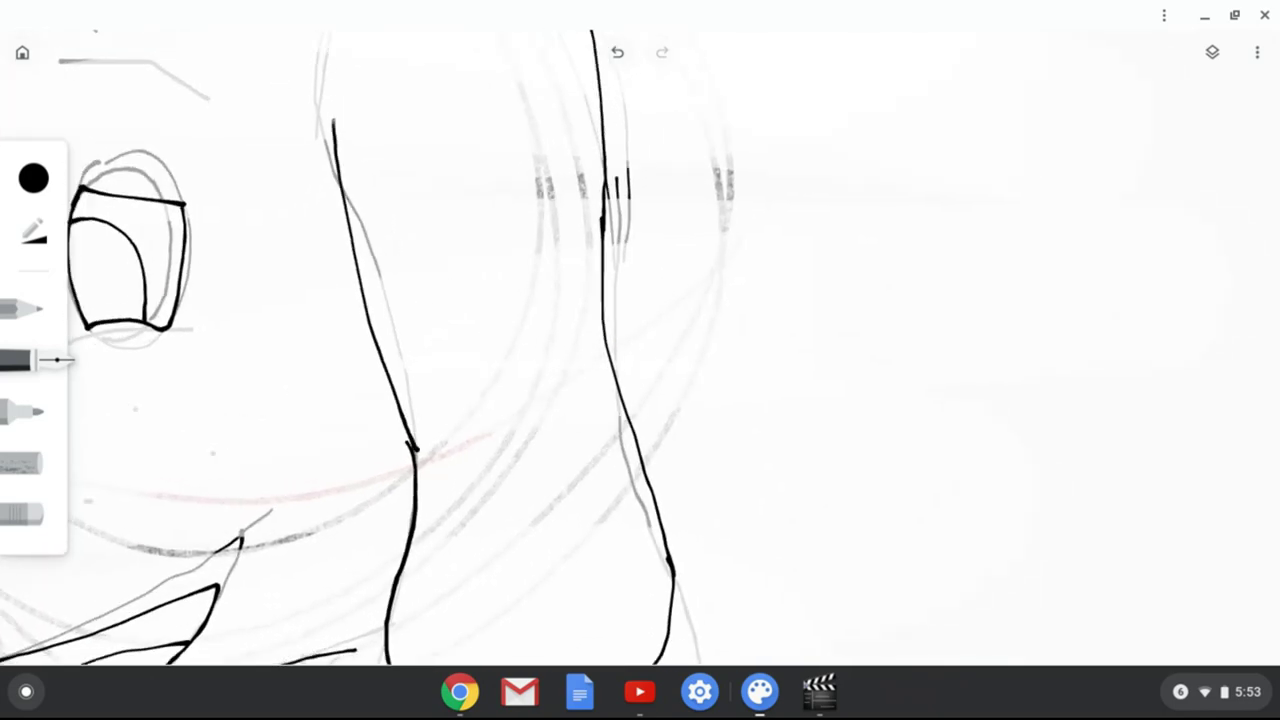
scroll(630, 400, down, 5)
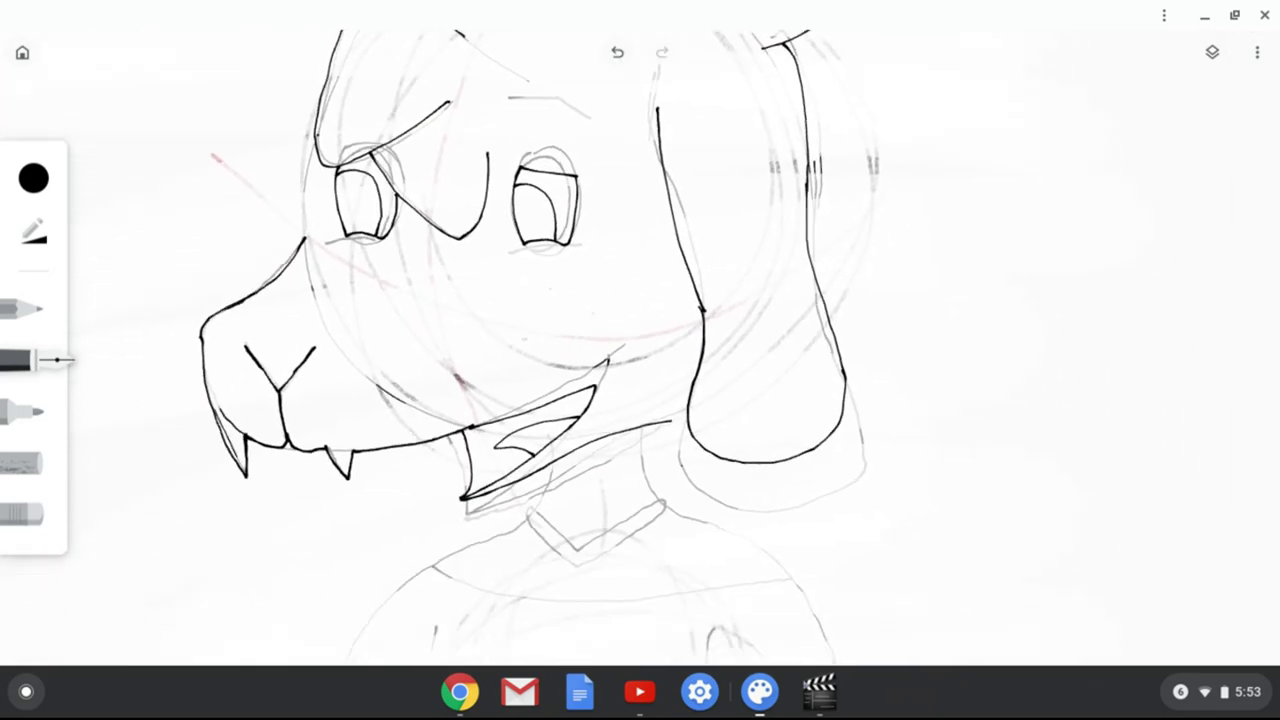
- Ink three freckle dots on the cheek over the sketched ones
click(572, 294)
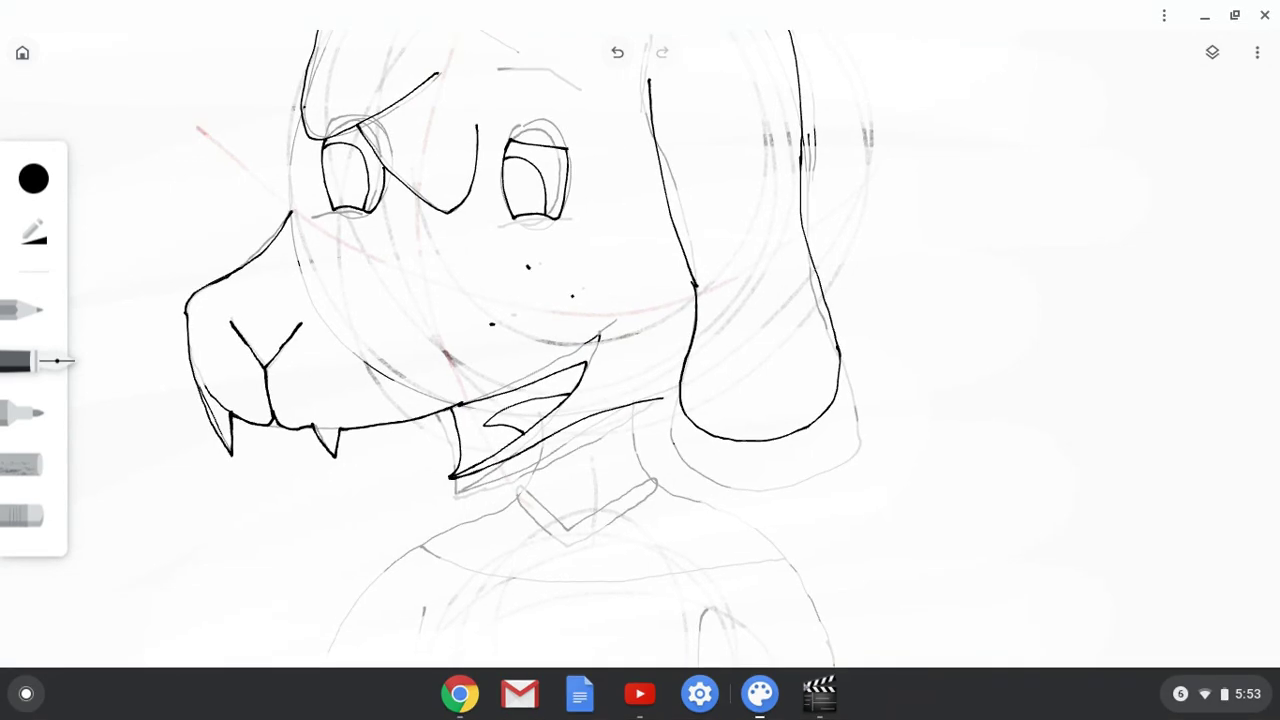
scroll(560, 350, down, 3)
scroll(560, 350, up, 5)
scroll(640, 360, up, 3)
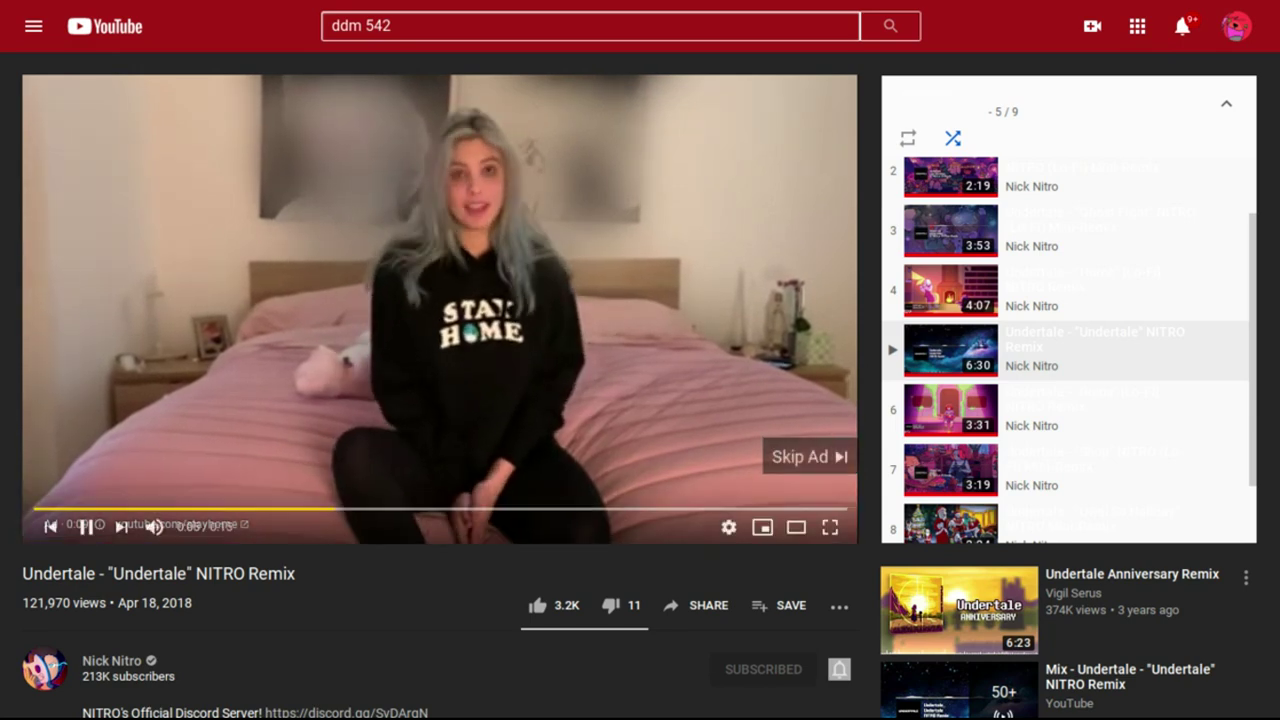
- Switch to the YouTube playlist and skip the advertisement
click(809, 457)
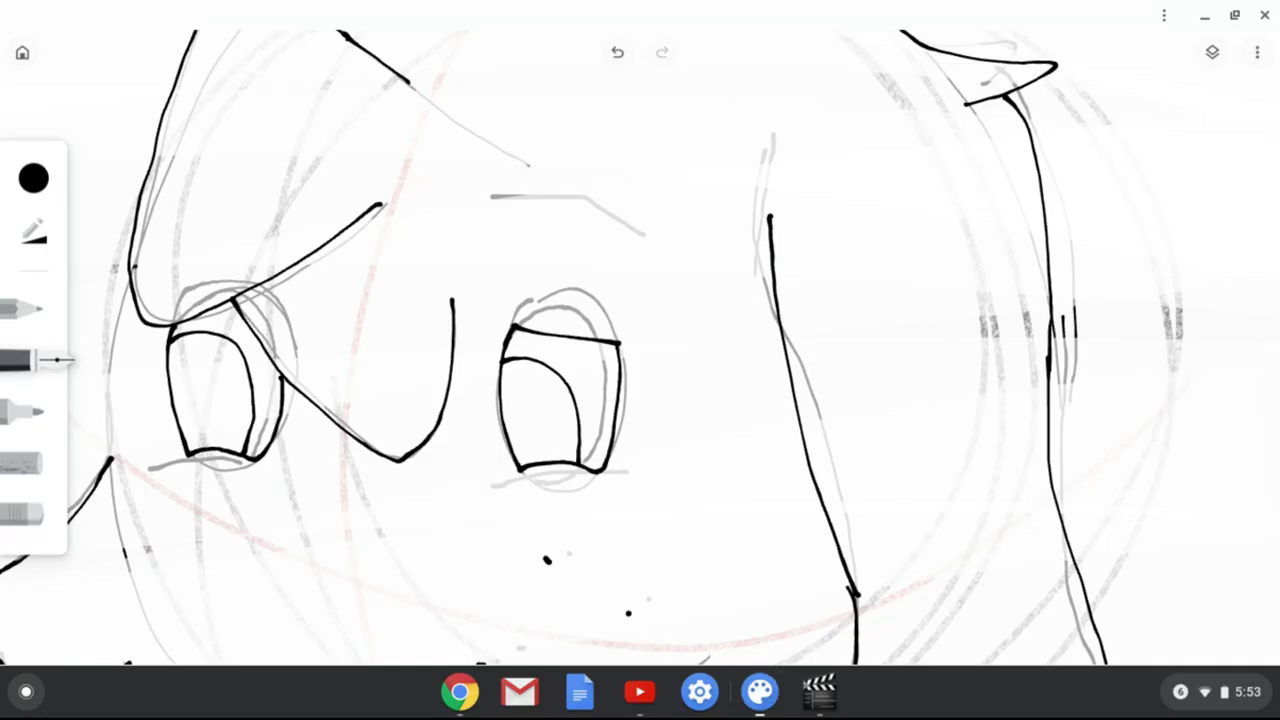
- Ink the bridge of the snout up to the hair outline and thicken the line above the adjacent eye
scroll(640, 360, up, 5)
scroll(640, 360, up, 2)
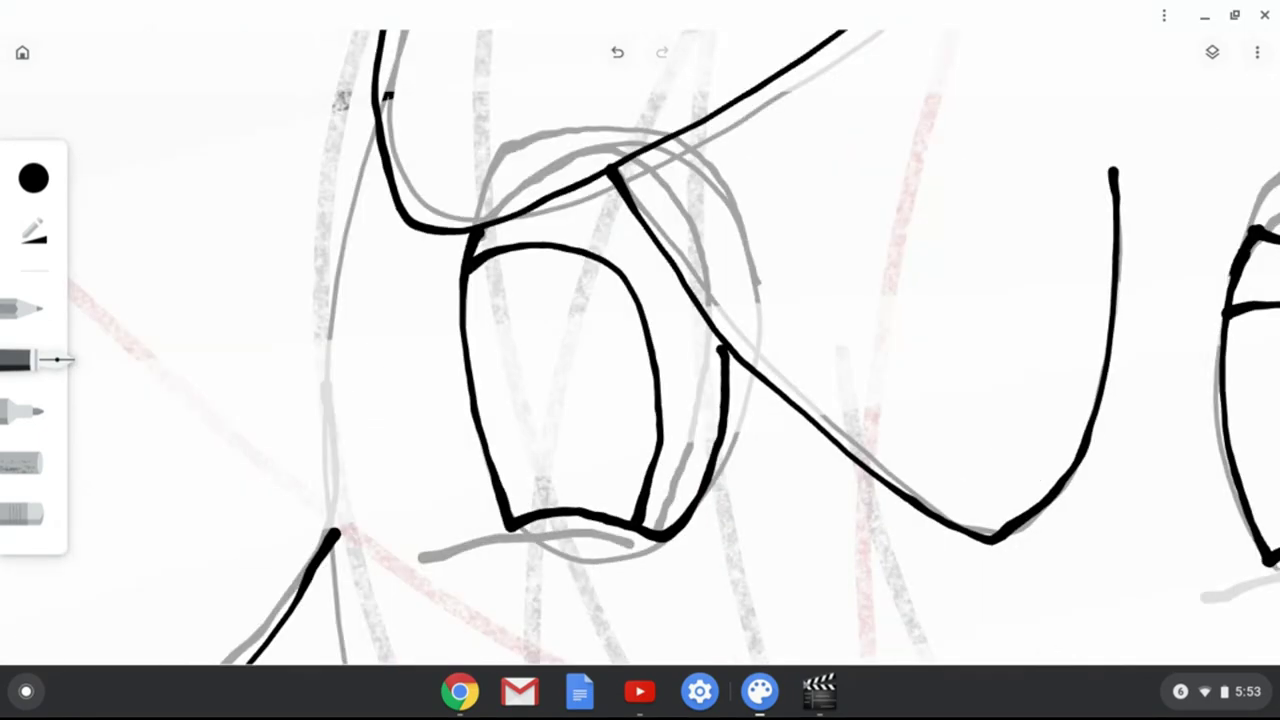
mouse_move(337, 533)
mouse_down()
mouse_move(368, 414)
mouse_move(367, 345)
mouse_up()
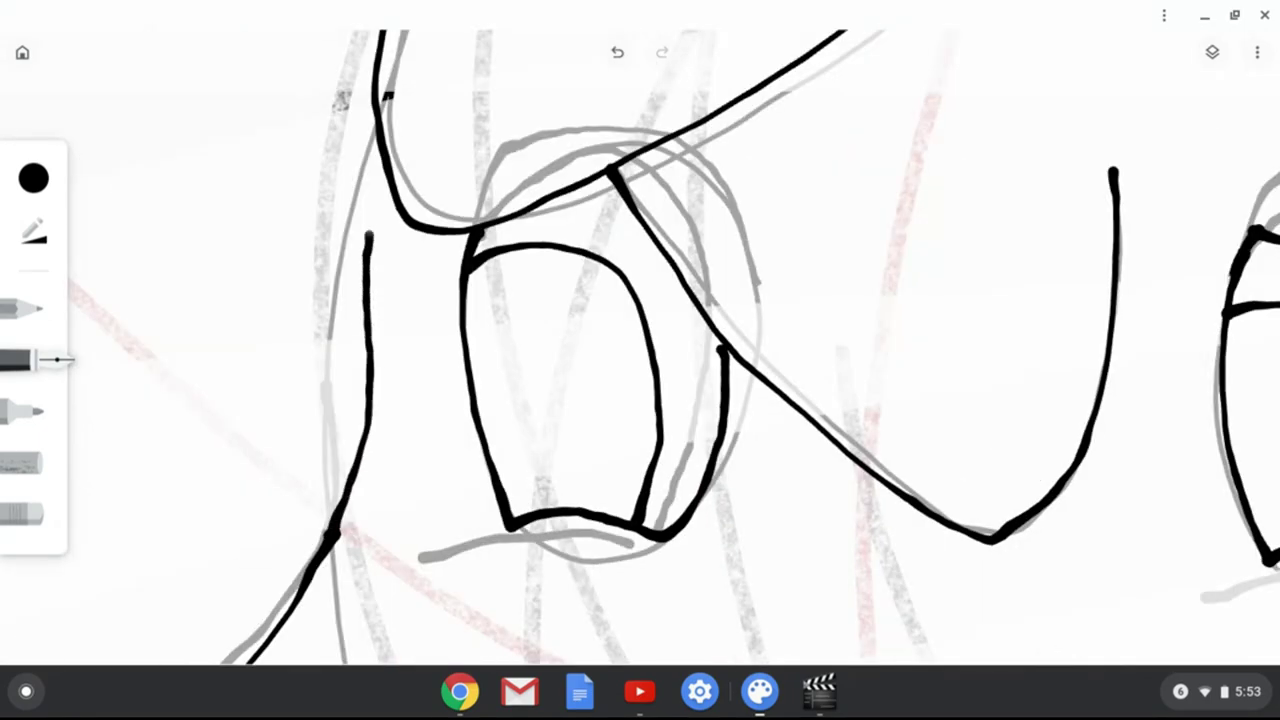
scroll(640, 360, down, 10)
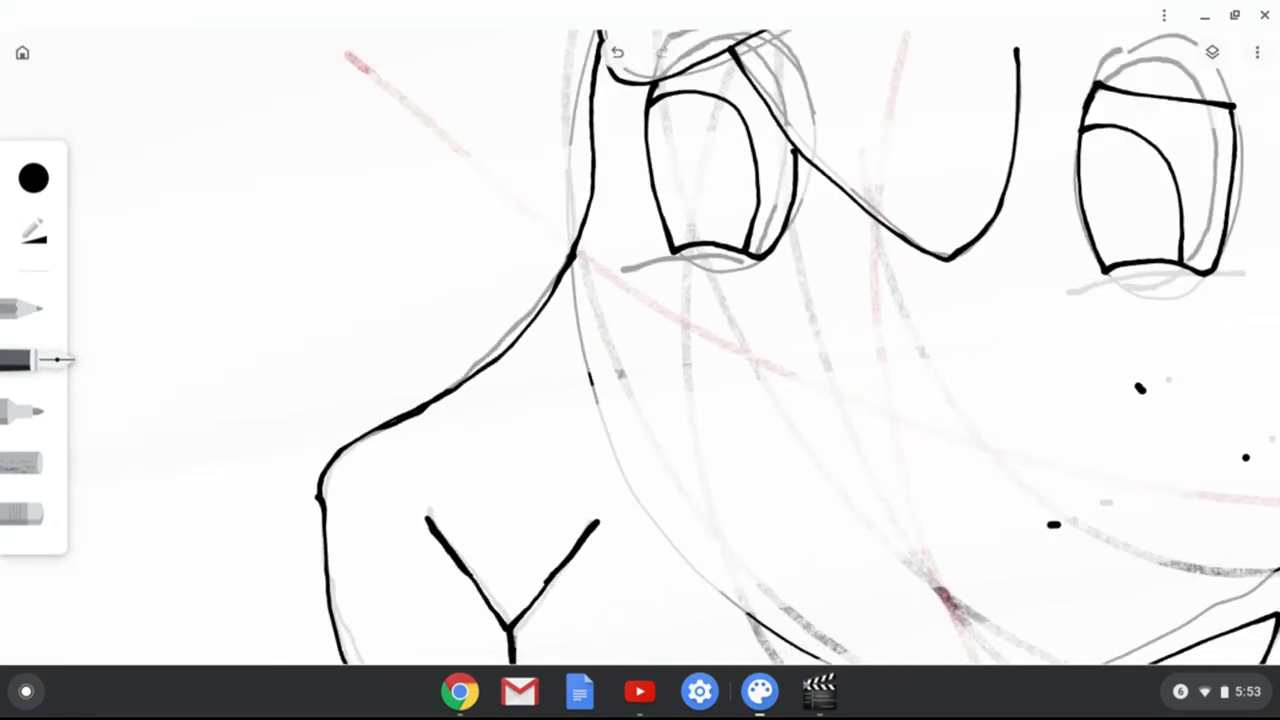
scroll(640, 360, up, 2)
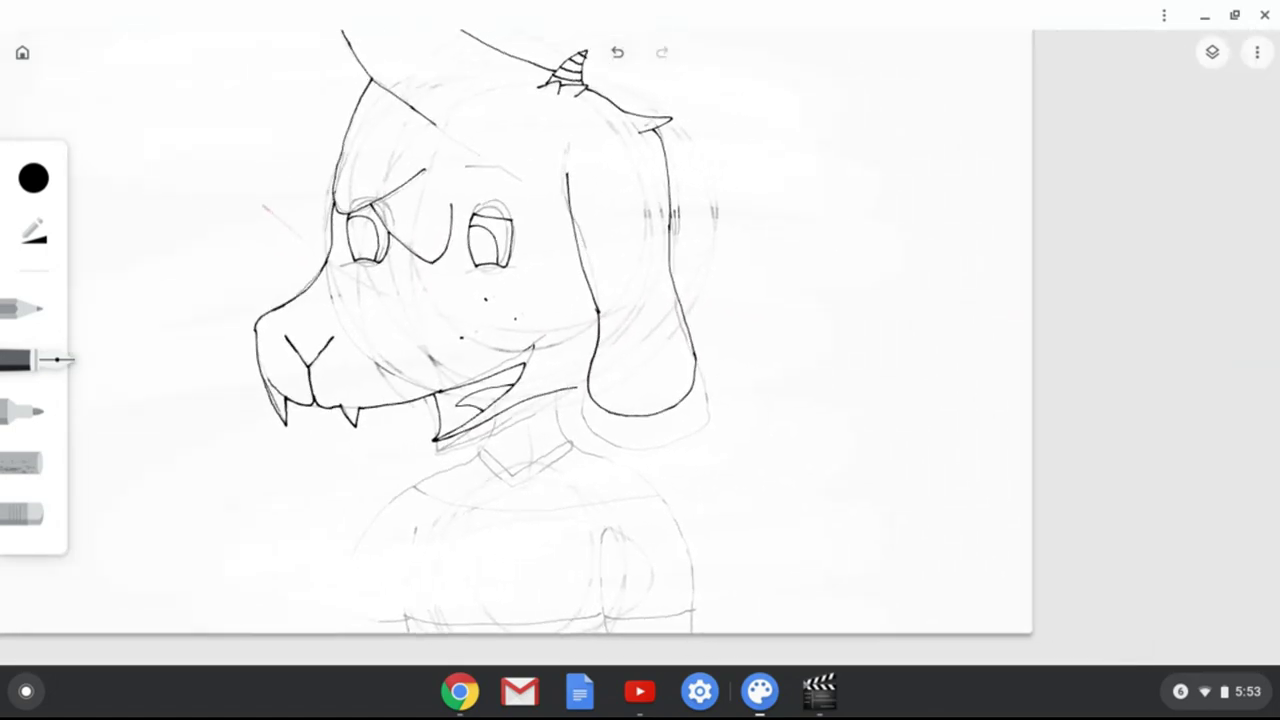
scroll(478, 182, up, 10)
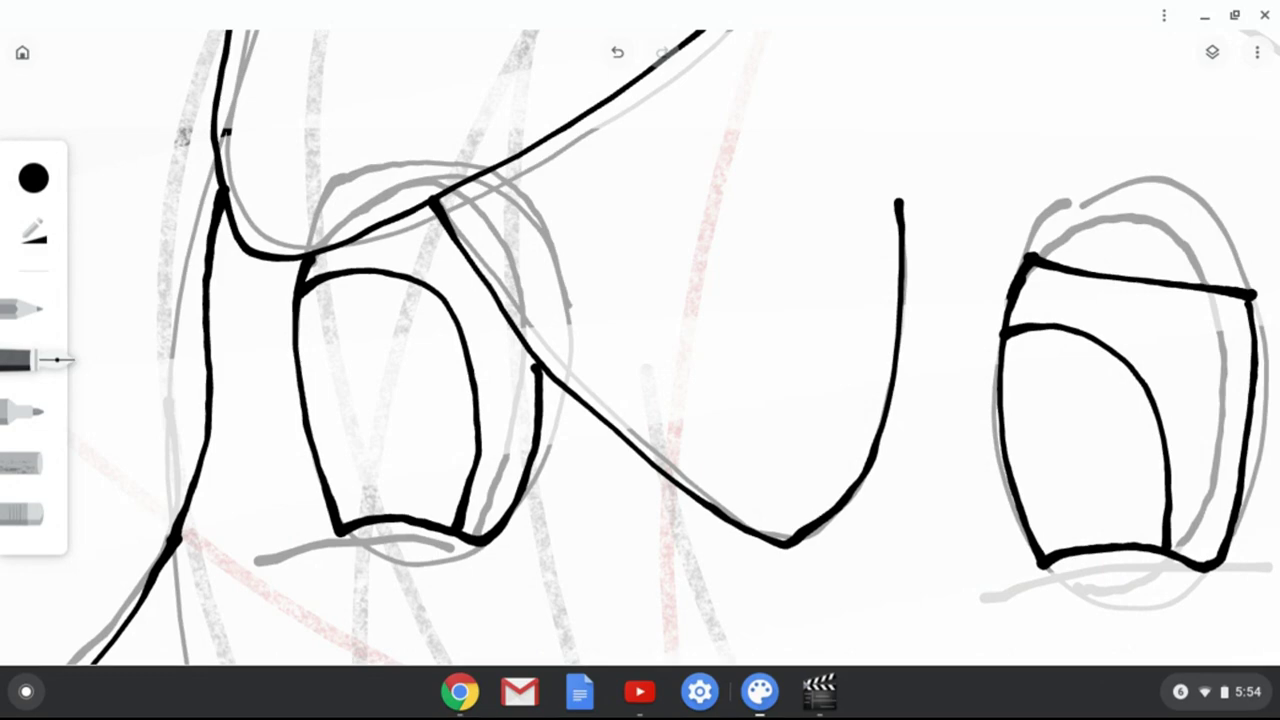
scroll(640, 360, down, 10)
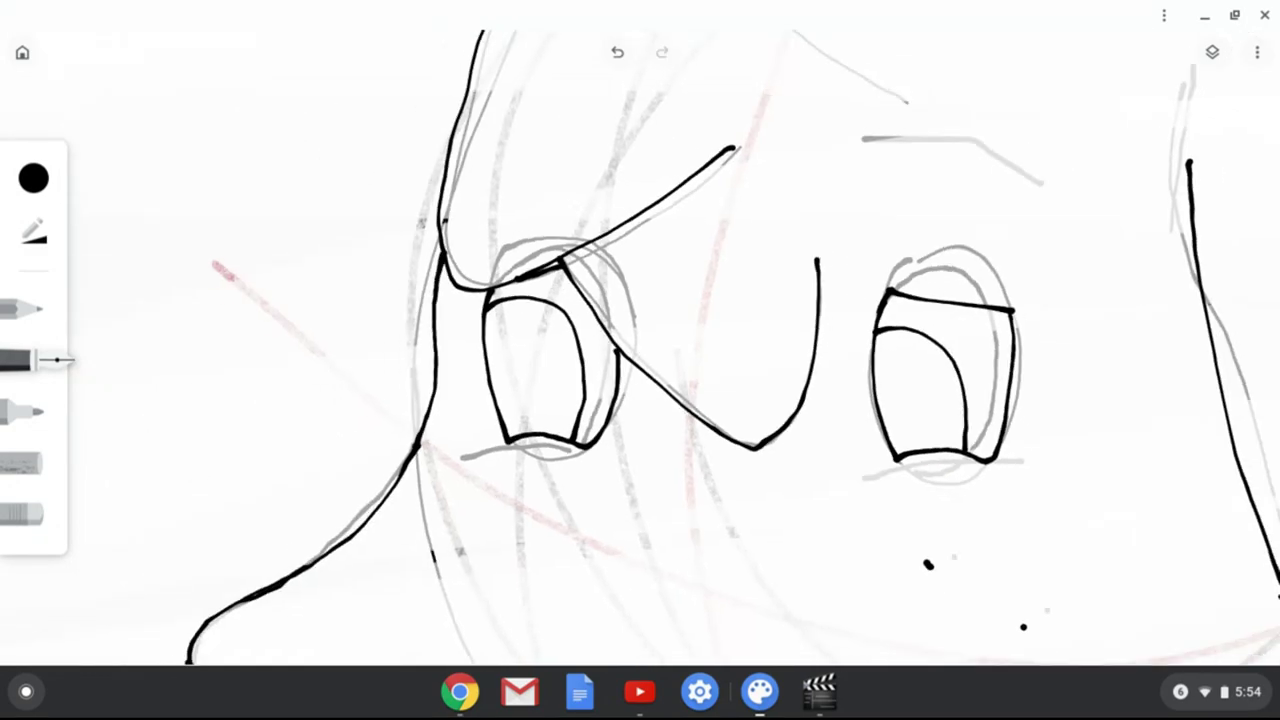
- Erase the overshooting end of the lower jaw line and redraw it to meet the floppy ear's edge
scroll(640, 360, down, 3)
scroll(640, 360, right, 3)
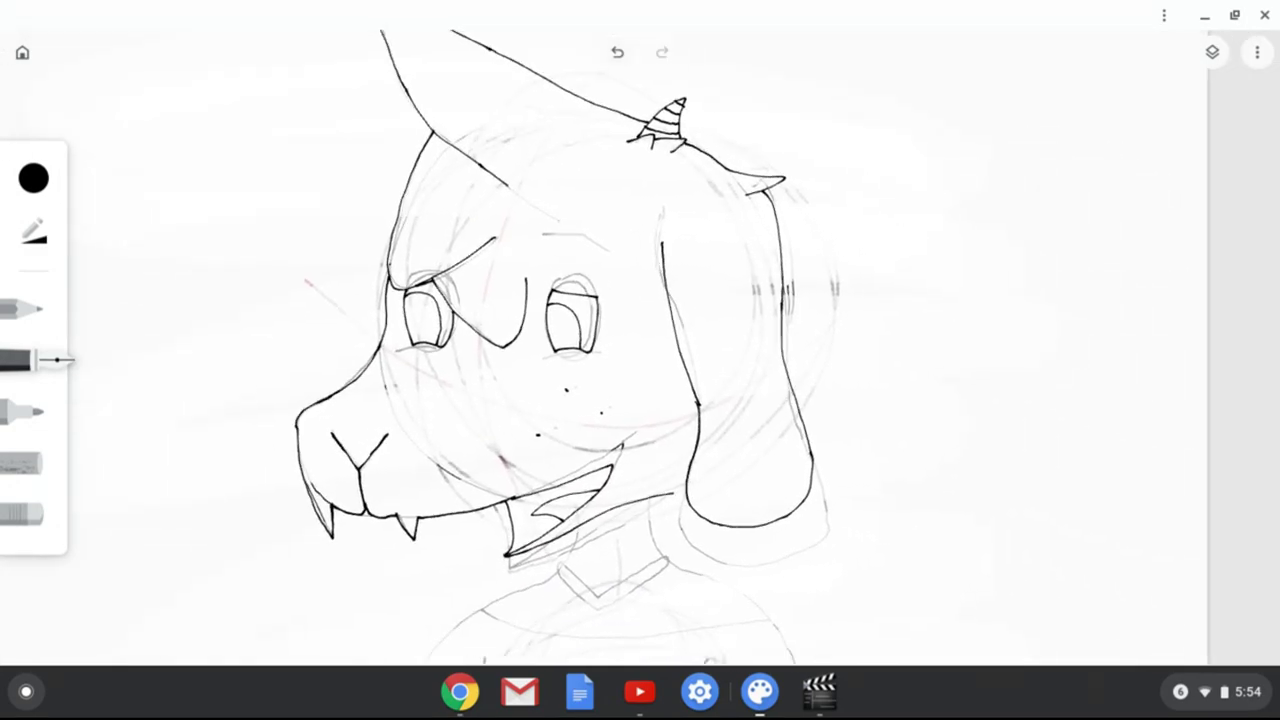
scroll(640, 360, down, 3)
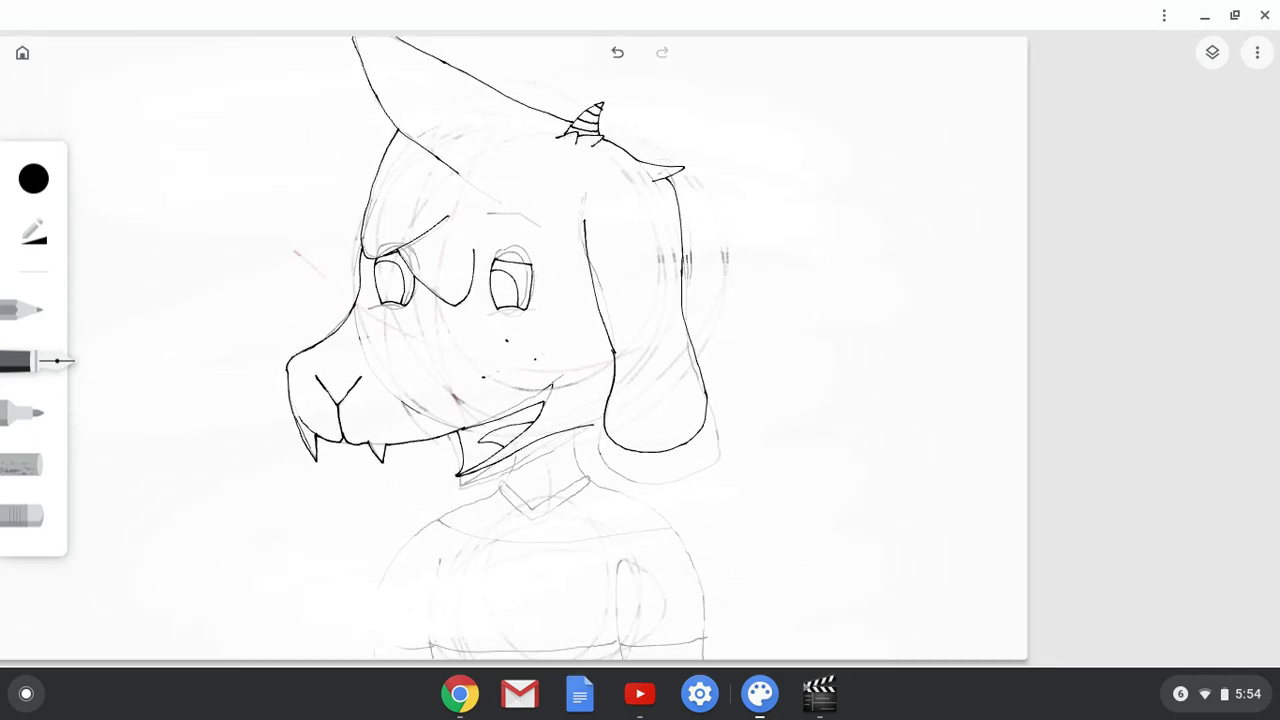
scroll(640, 360, up, 8)
scroll(640, 360, down, 2)
scroll(640, 360, up, 5)
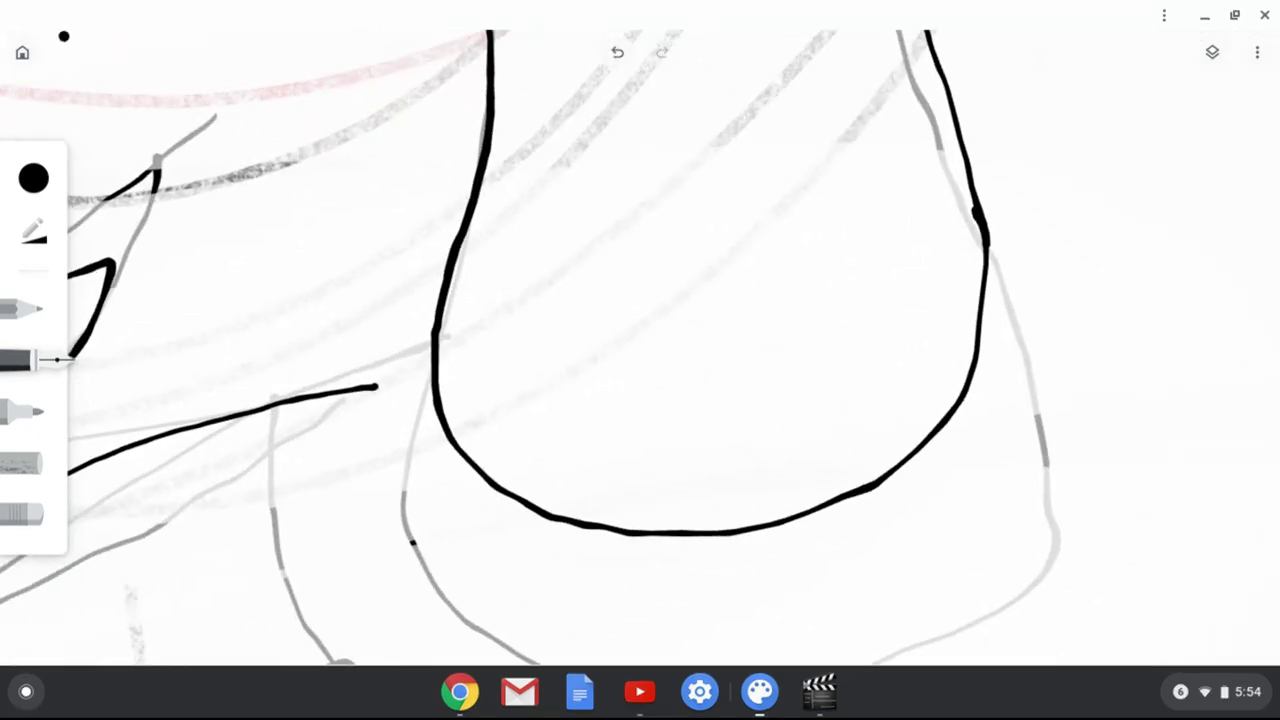
click(24, 514)
drag(306, 398, 284, 402)
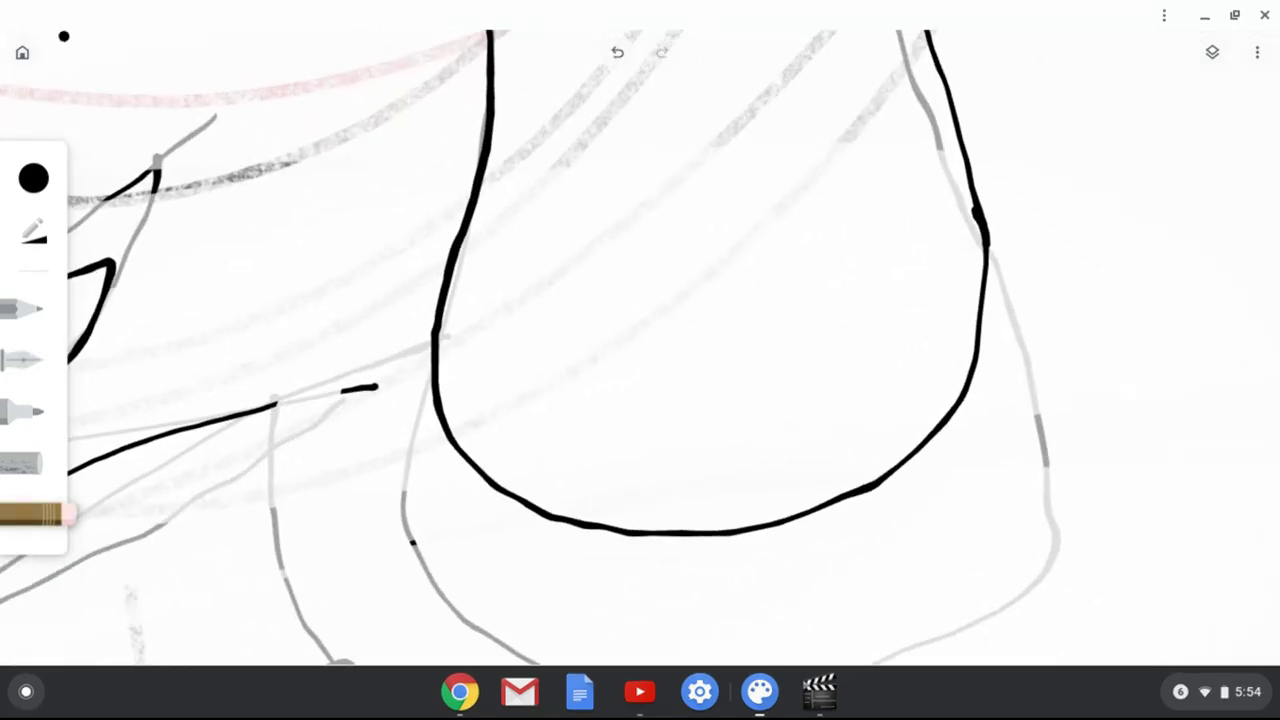
click(20, 358)
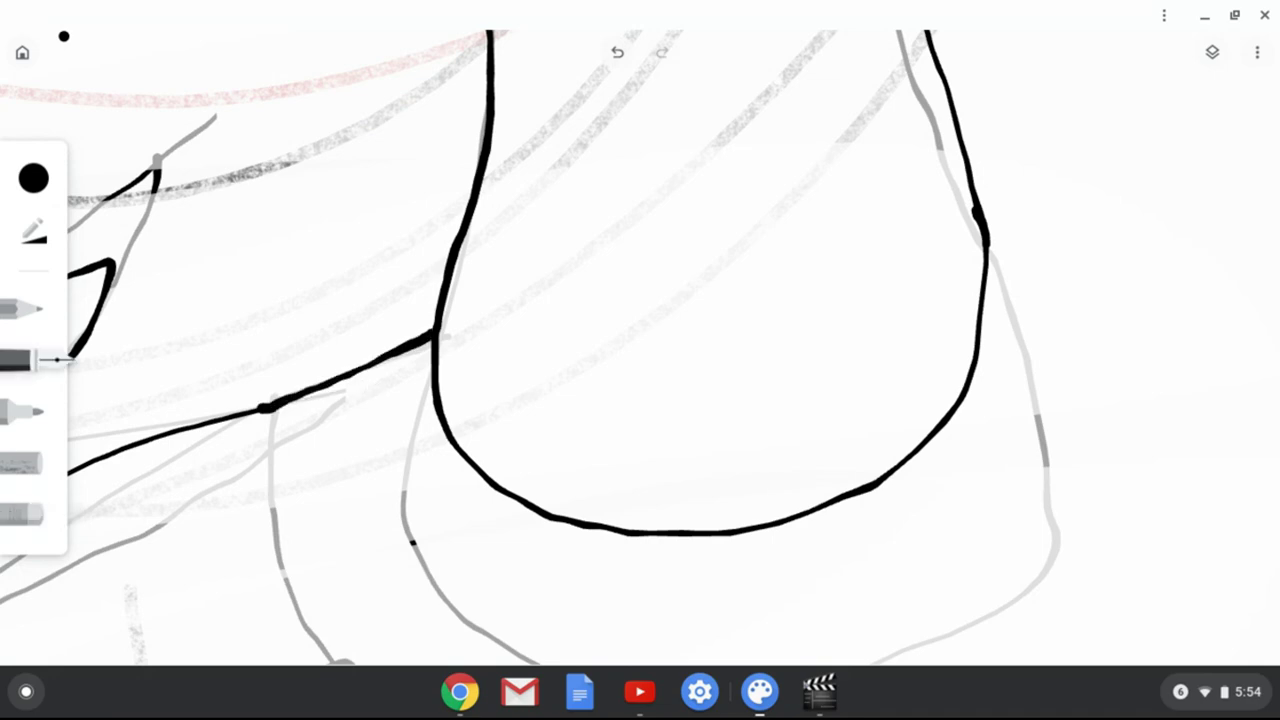
- Ink the V-shaped collar band below the neck as a closed outline over the sketch
scroll(640, 360, down, 5)
scroll(640, 360, up, 5)
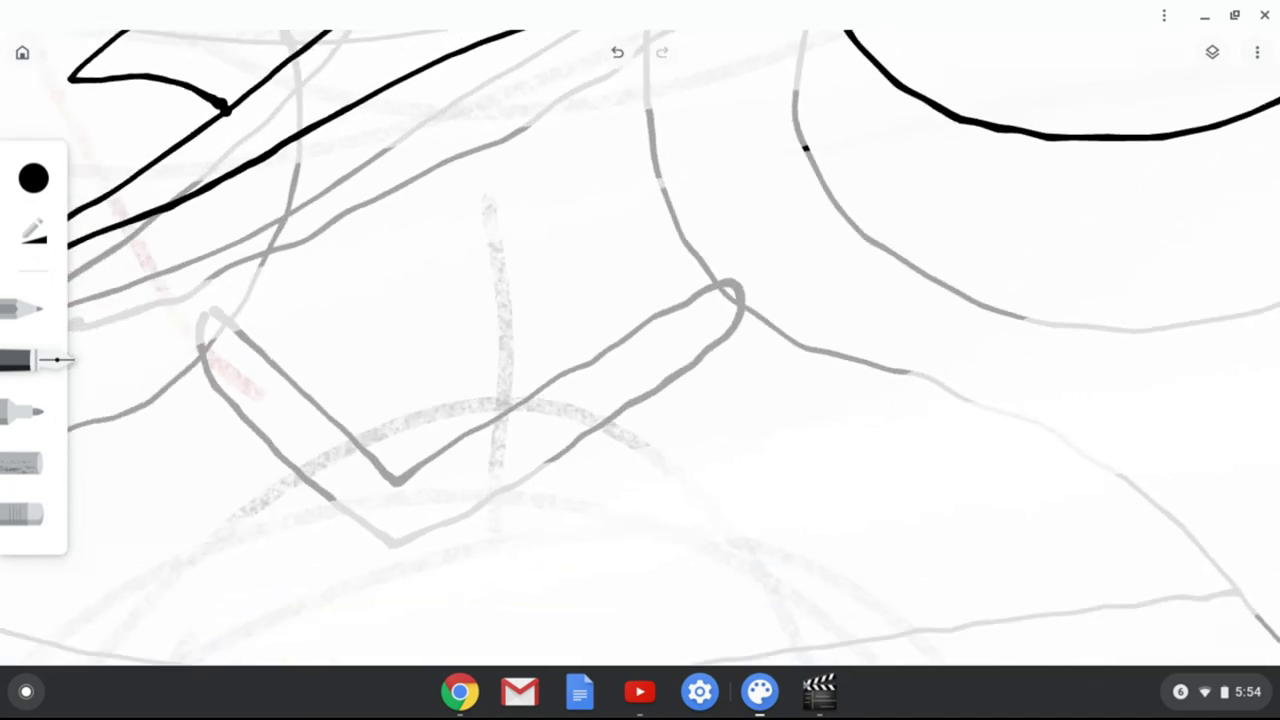
drag(305, 318, 390, 415)
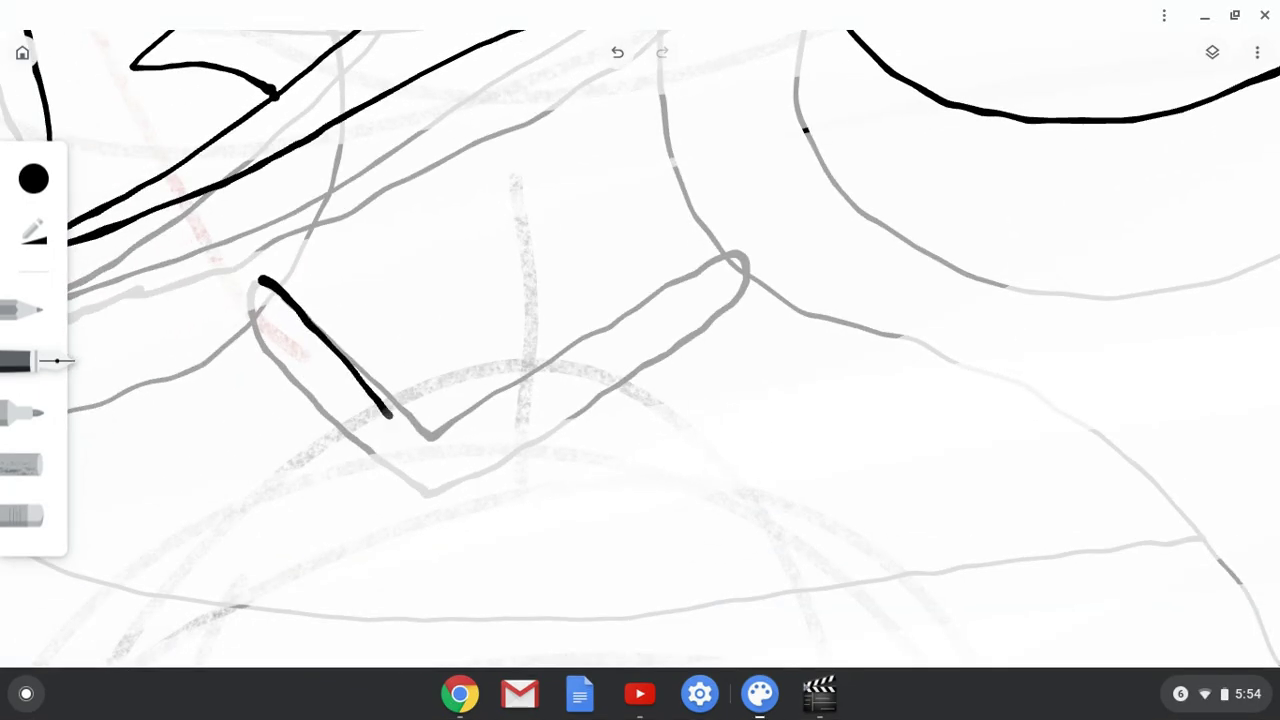
mouse_move(553, 338)
mouse_down()
mouse_move(696, 240)
mouse_move(729, 258)
mouse_move(648, 338)
mouse_up()
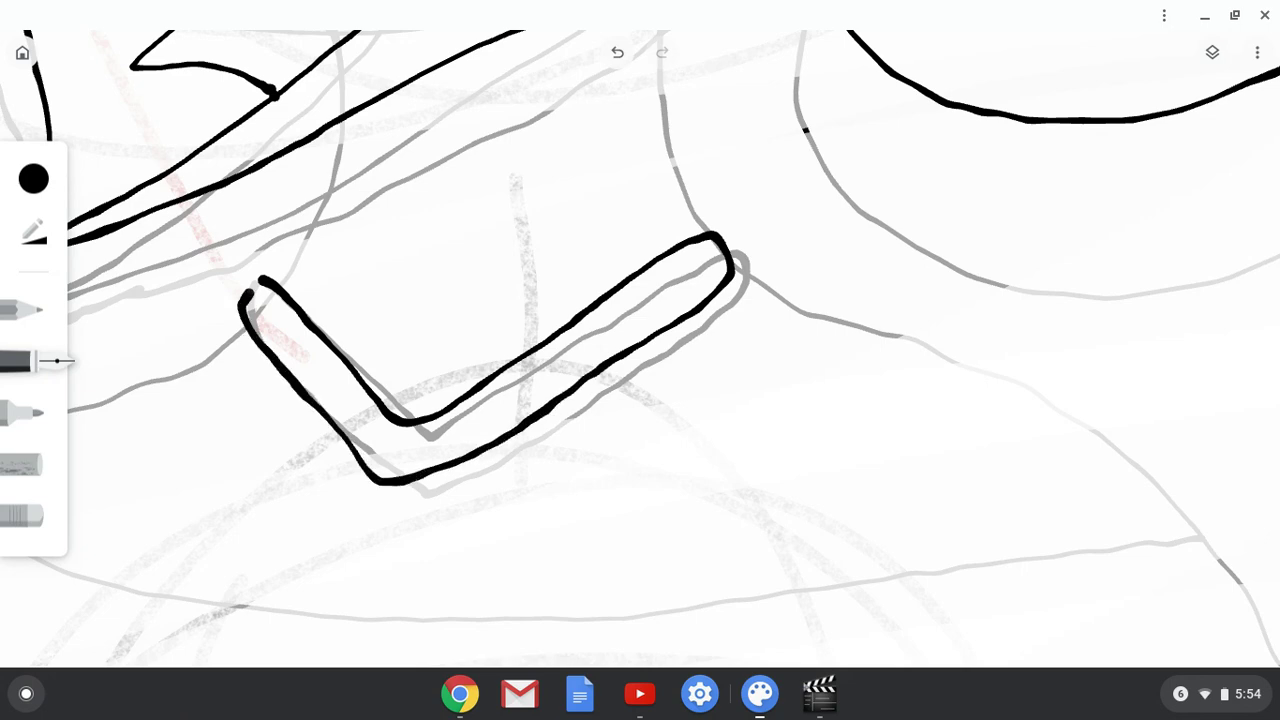
scroll(640, 360, up, 3)
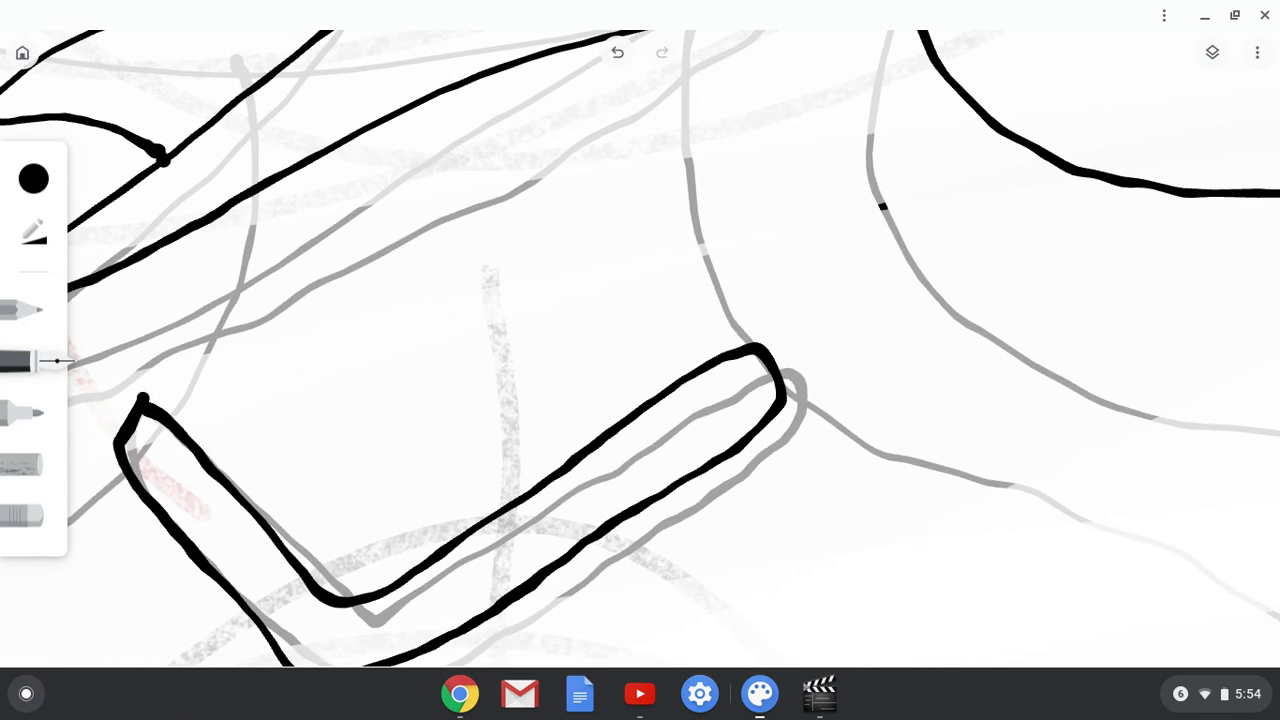
- Ink both sides of the neck from the jaw line down to the ends of the collar
mouse_move(265, 188)
mouse_down()
mouse_move(225, 335)
mouse_move(195, 378)
mouse_up()
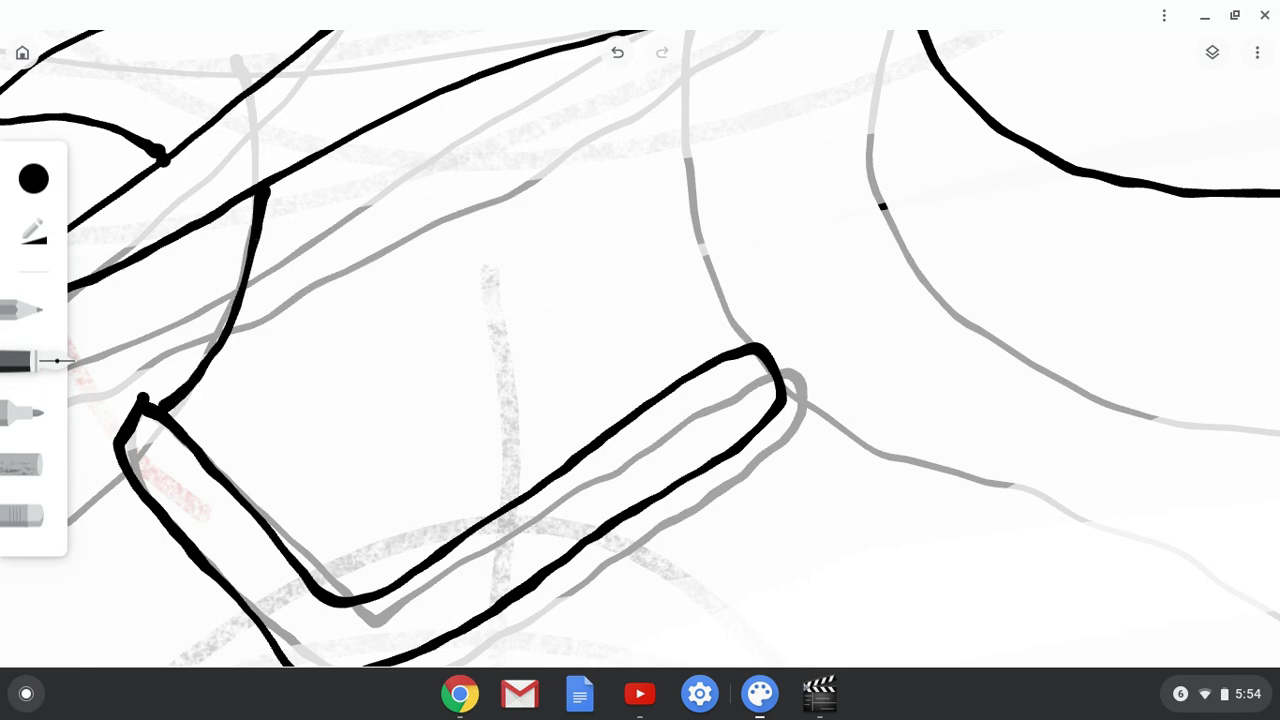
scroll(640, 360, up, 3)
scroll(640, 360, down, 2)
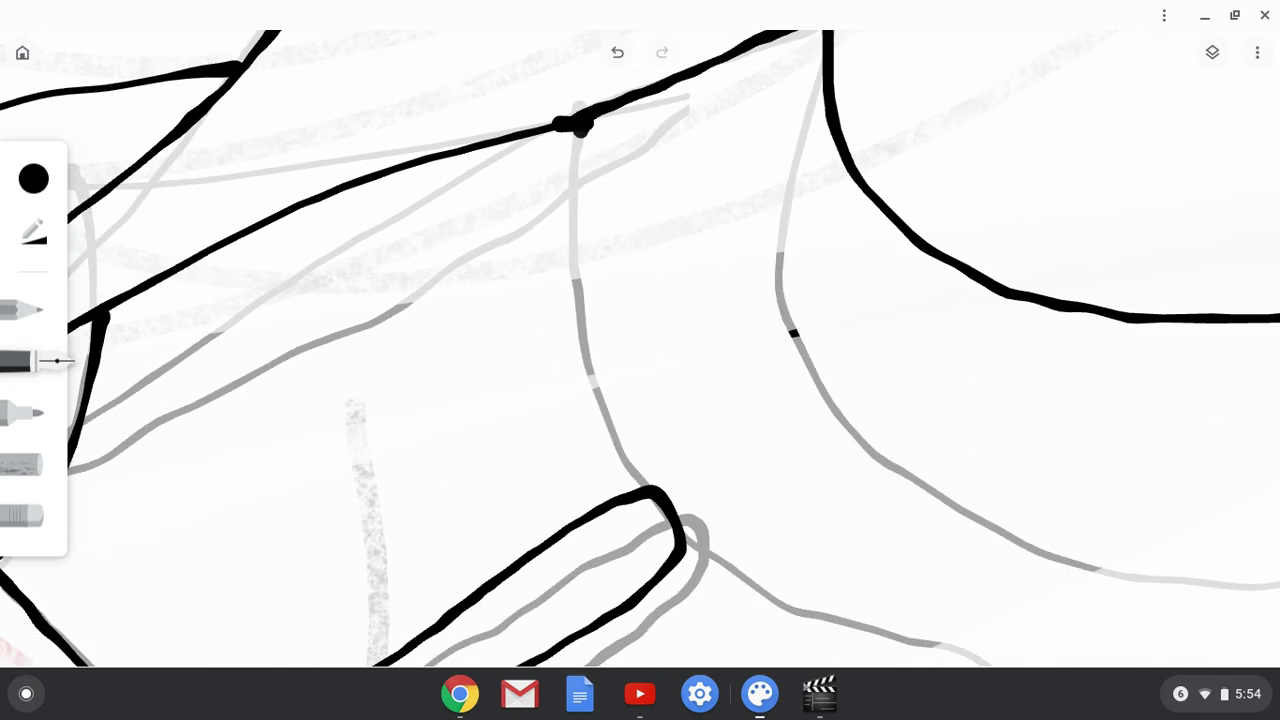
mouse_move(580, 125)
mouse_down()
mouse_move(560, 265)
mouse_move(572, 356)
mouse_move(615, 463)
mouse_up()
scroll(640, 360, down, 2)
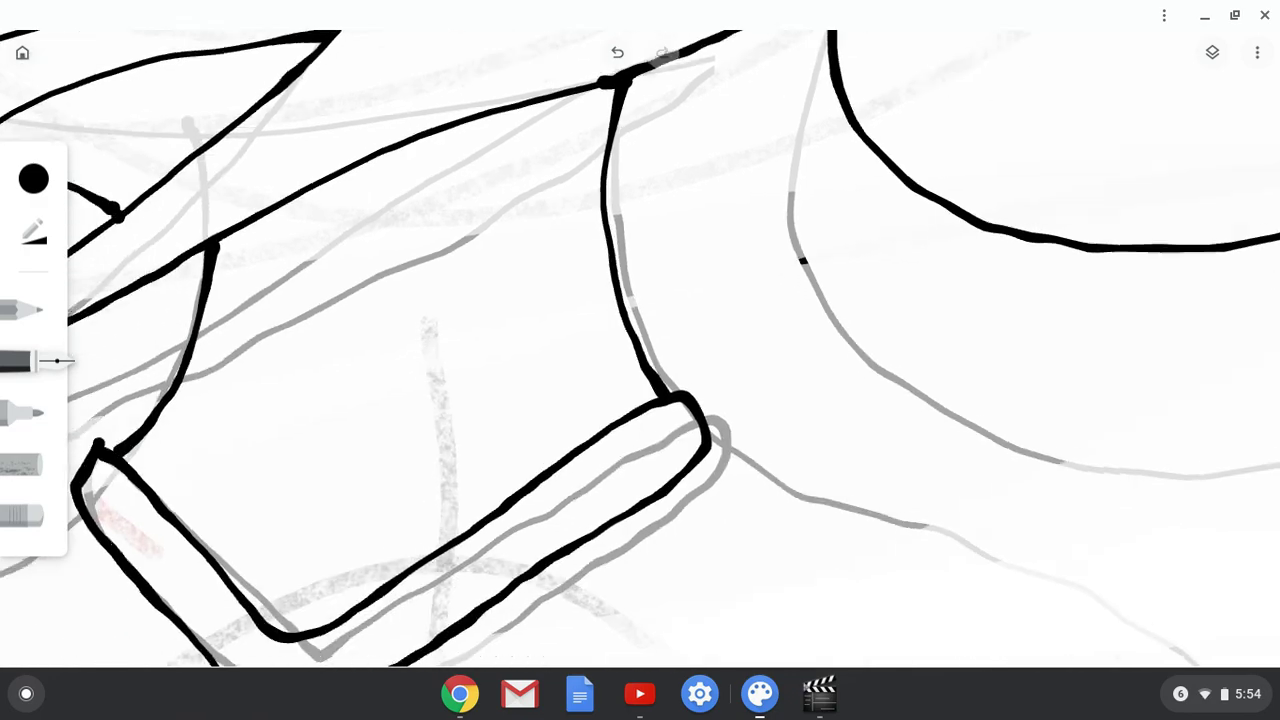
scroll(640, 360, up, 2)
scroll(640, 360, down, 2)
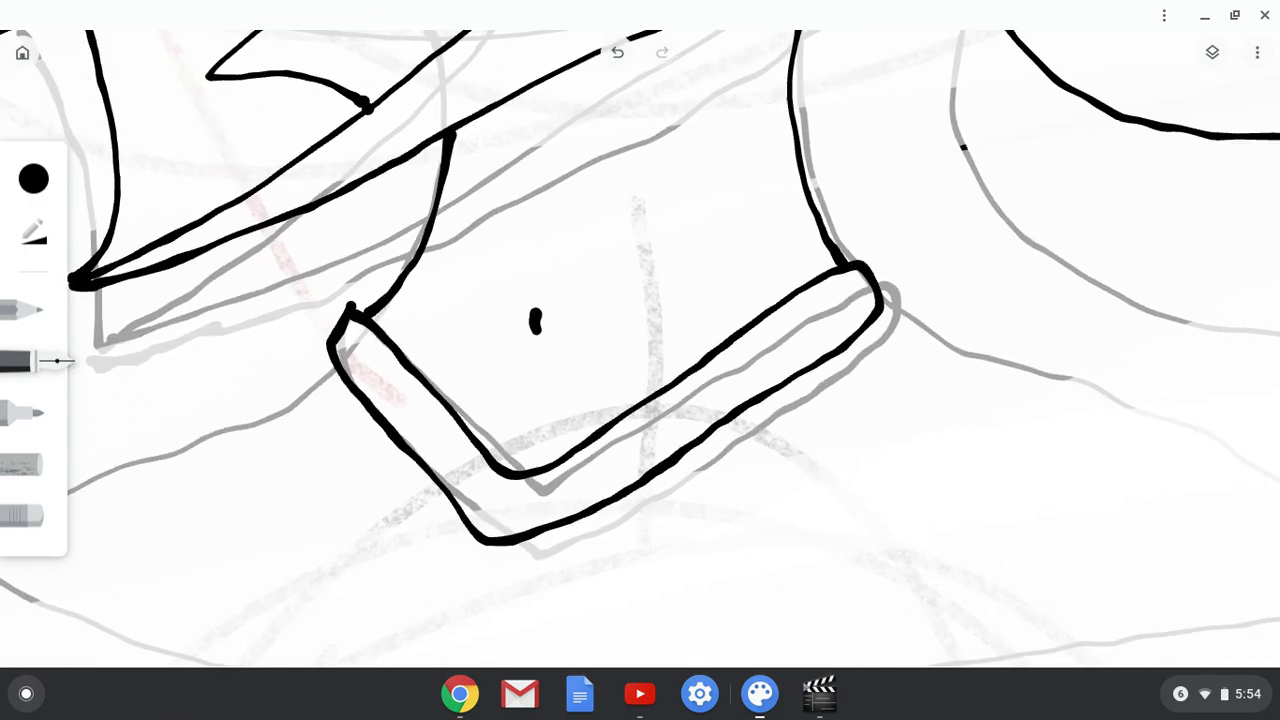
scroll(640, 360, up, 3)
scroll(640, 360, down, 3)
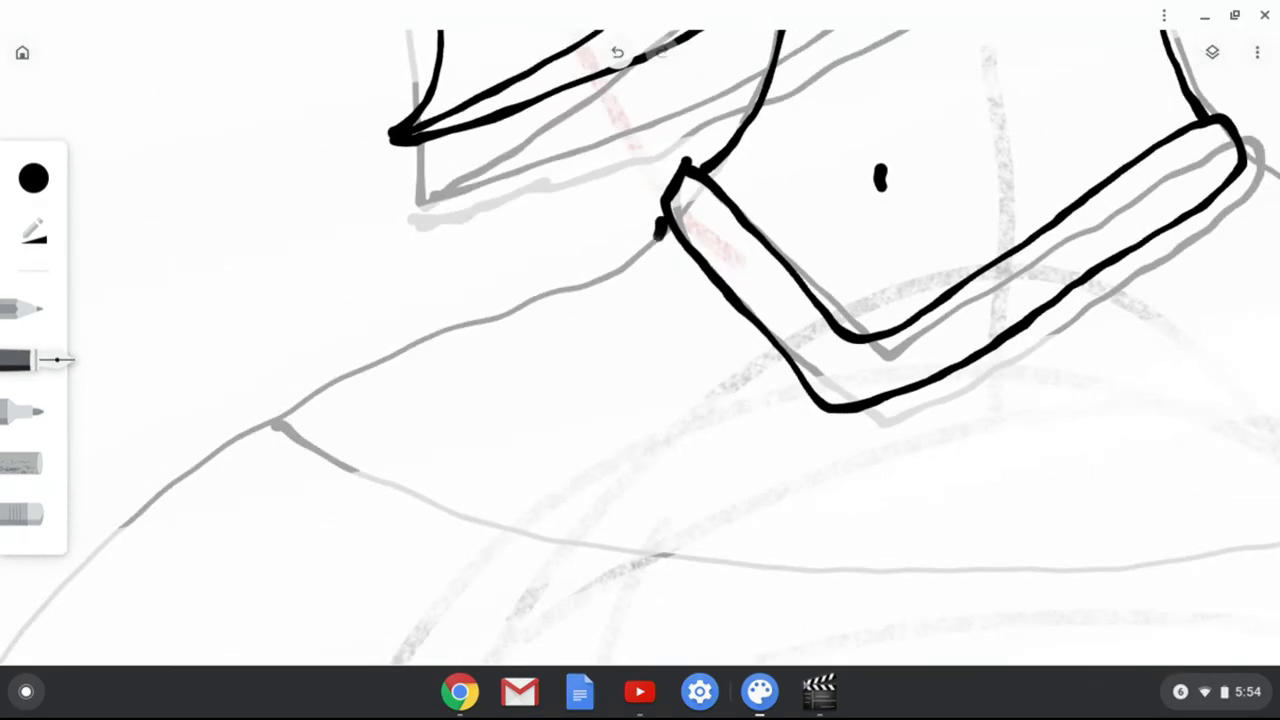
mouse_move(660, 230)
mouse_down()
mouse_move(627, 268)
mouse_move(468, 324)
mouse_move(306, 407)
mouse_move(232, 472)
mouse_move(183, 592)
mouse_up()
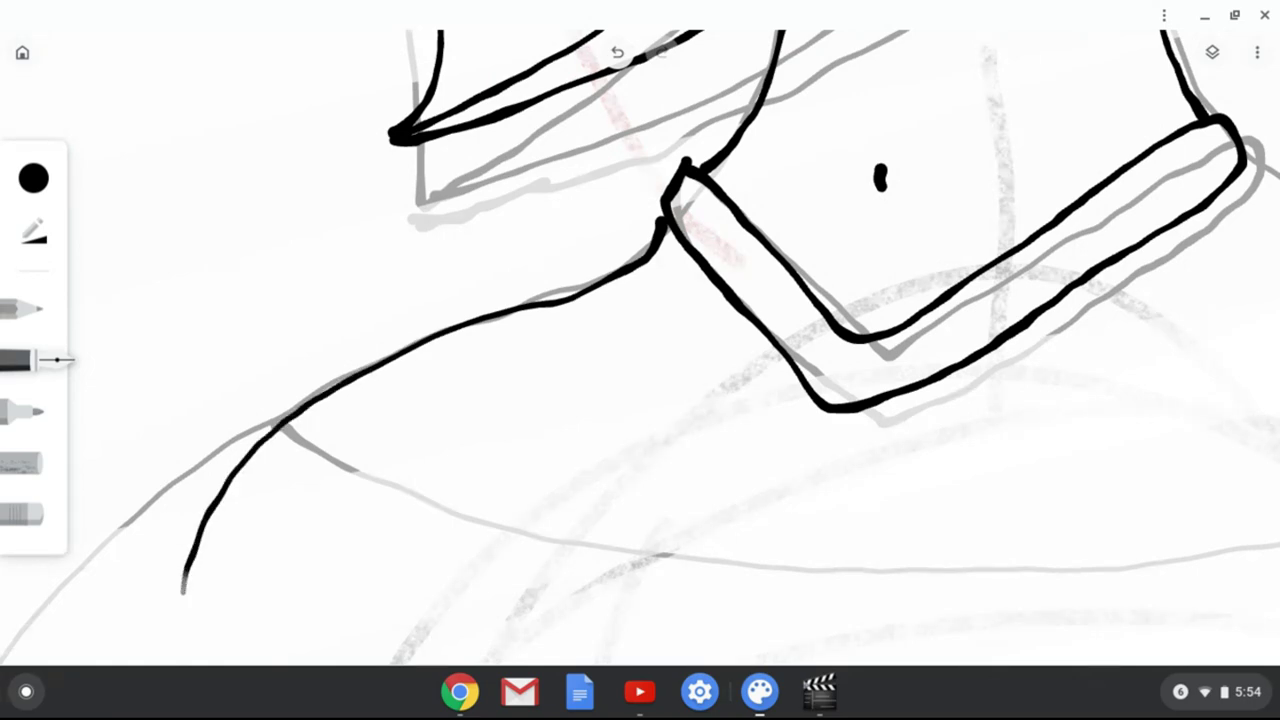
scroll(640, 360, down, 4)
scroll(640, 360, up, 2)
drag(347, 237, 308, 525)
scroll(640, 345, up, 5)
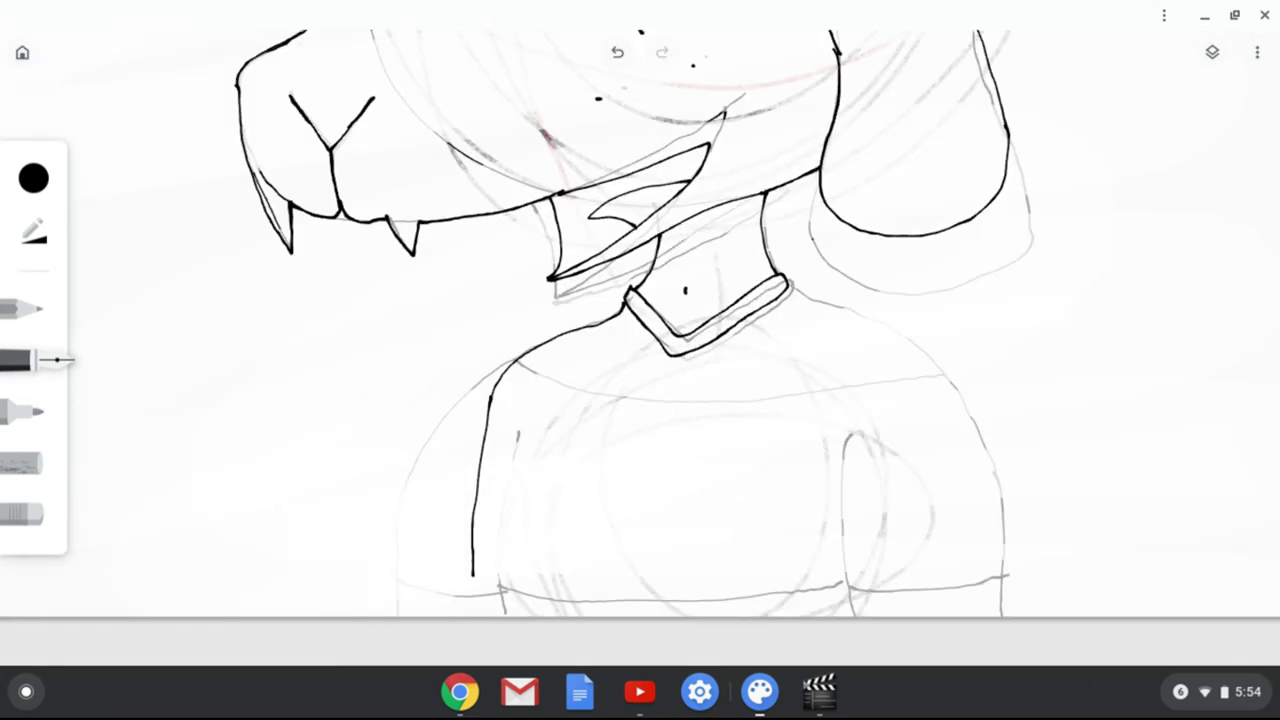
scroll(640, 340, up, 4)
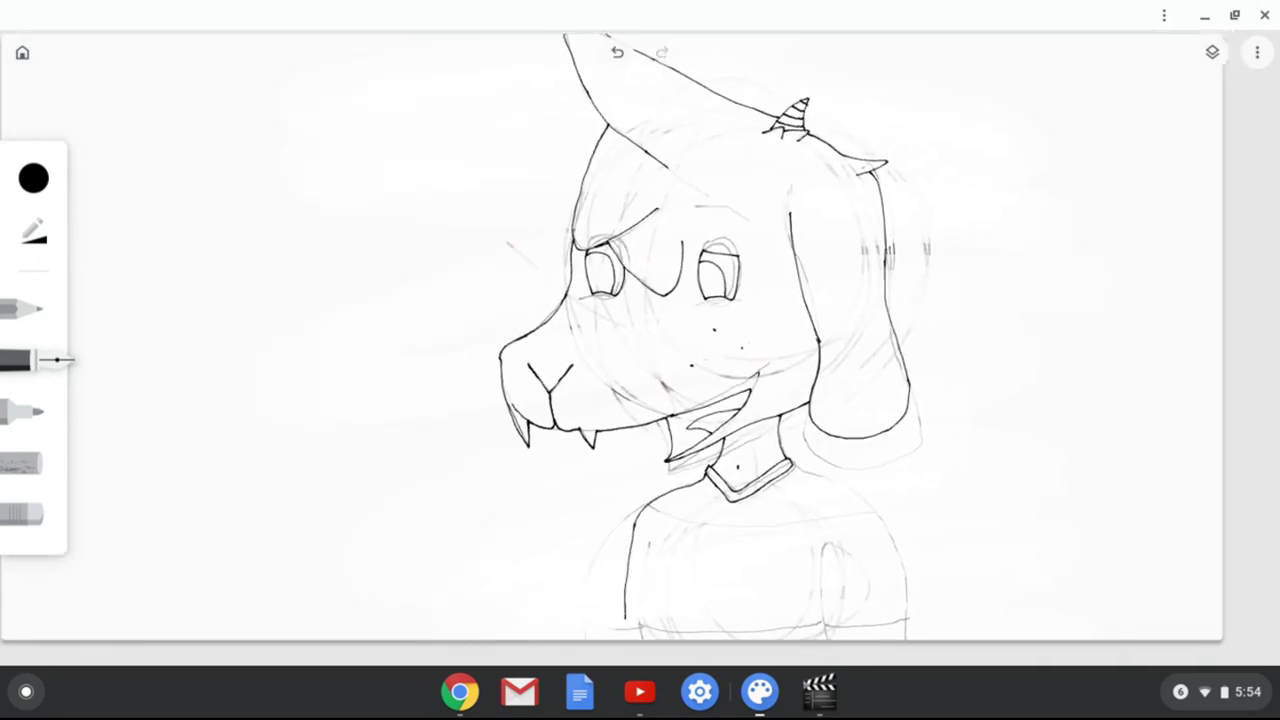
scroll(640, 345, down, 6)
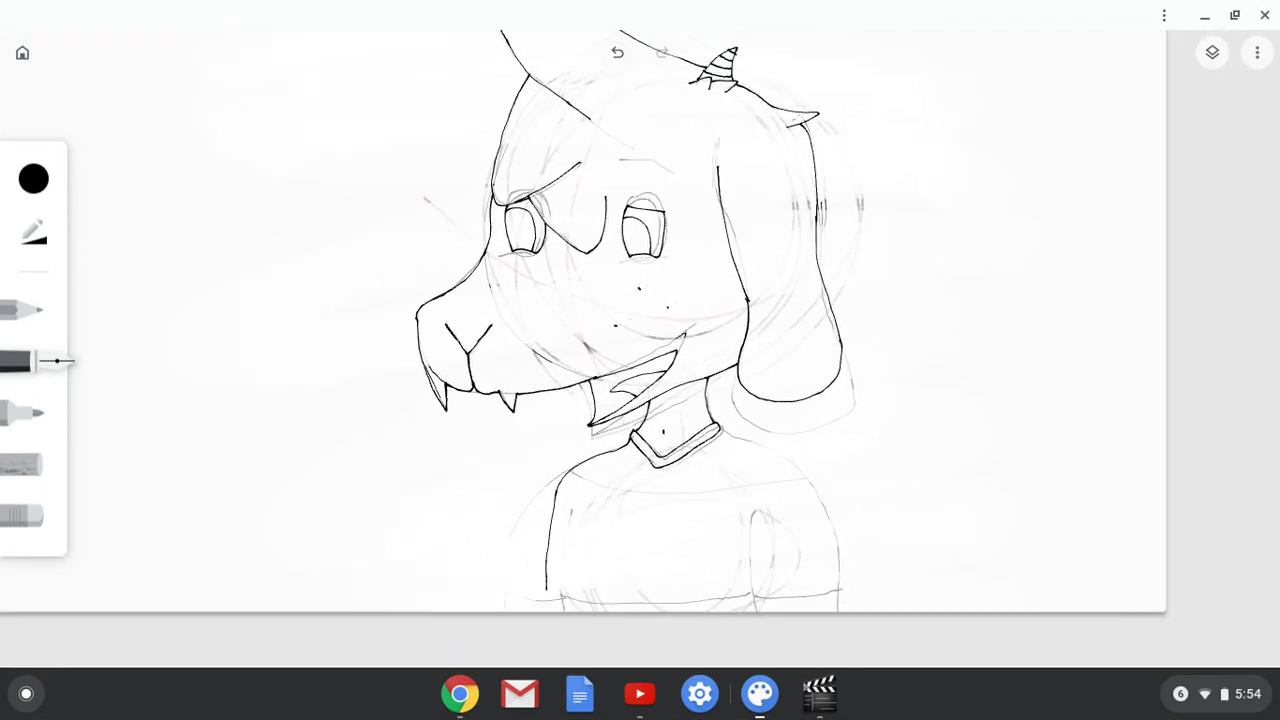
scroll(640, 345, up, 3)
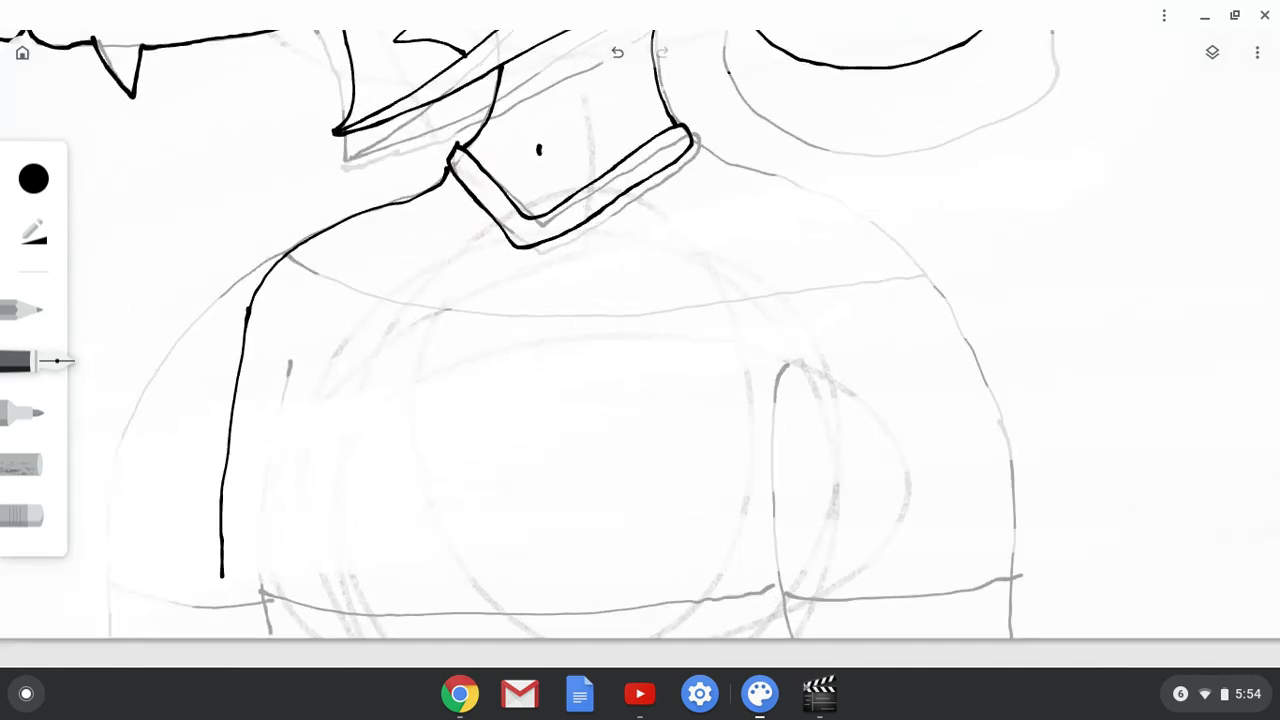
key(ctrl+z)
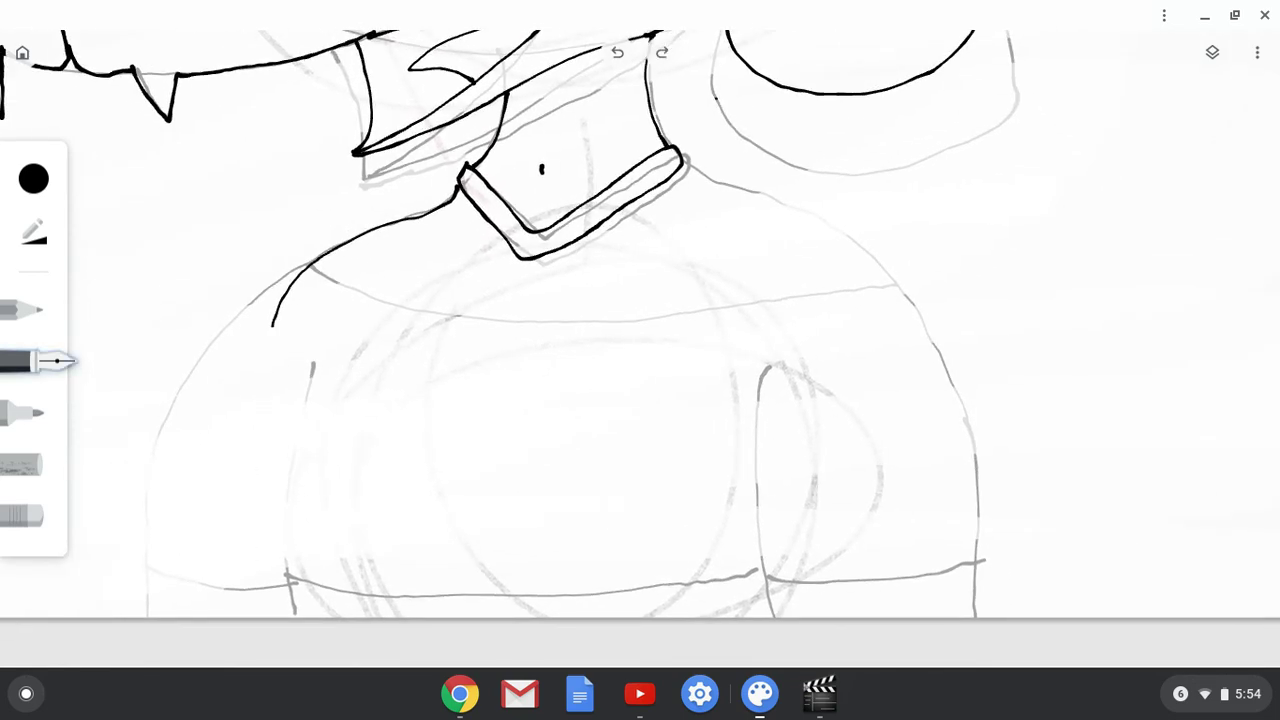
scroll(640, 345, down, 3)
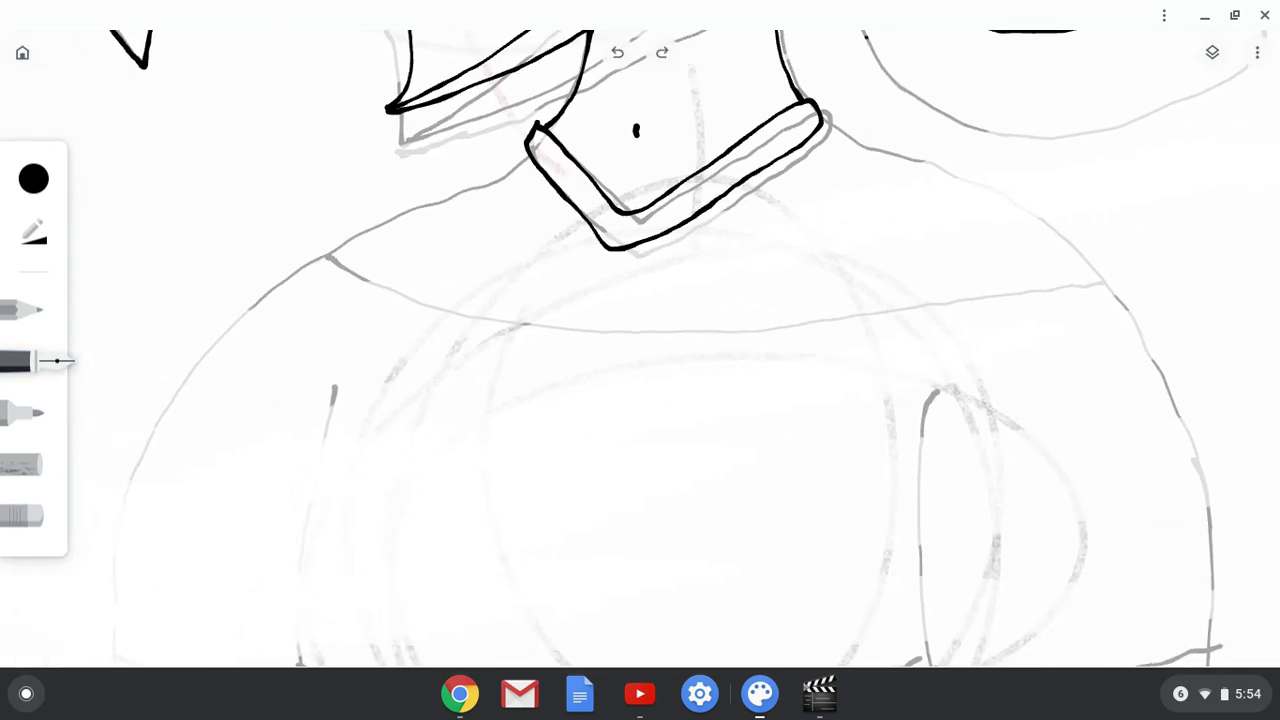
key(ctrl+z)
- Ink the shoulder on the snout side from the collar's end and continue the outer arm line down to the canvas edge
scroll(640, 345, down, 3)
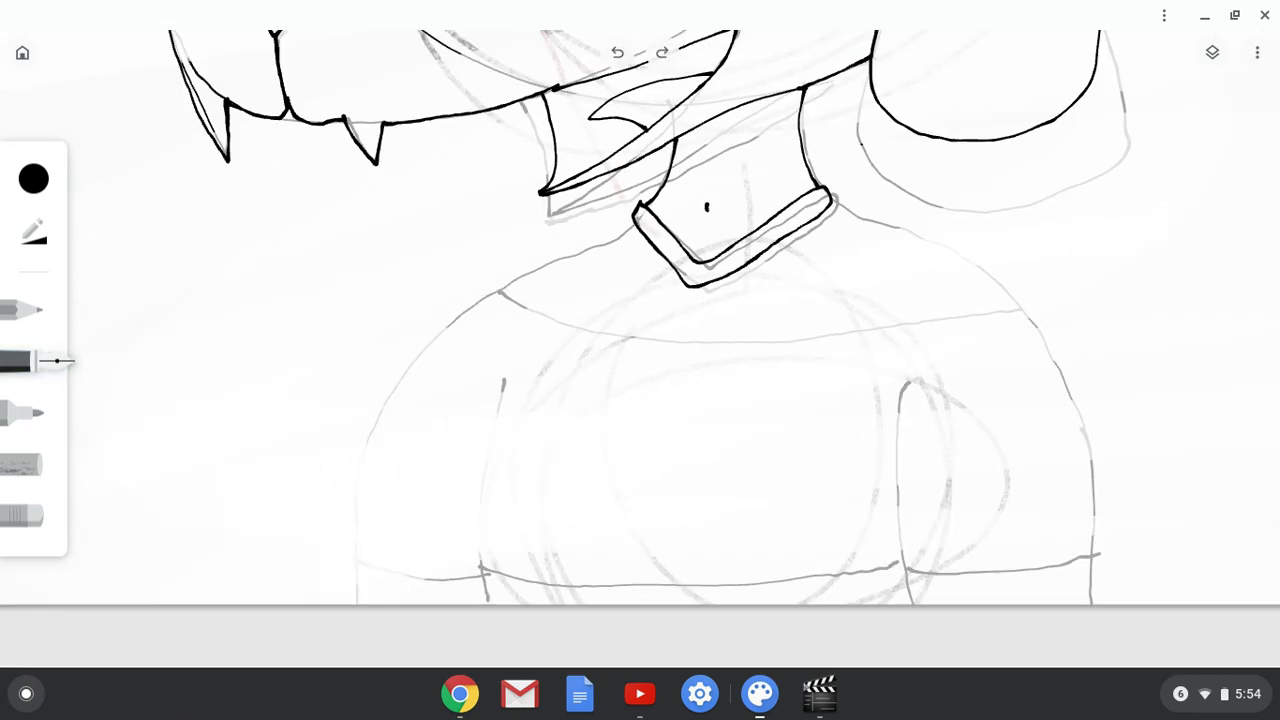
scroll(640, 345, up, 6)
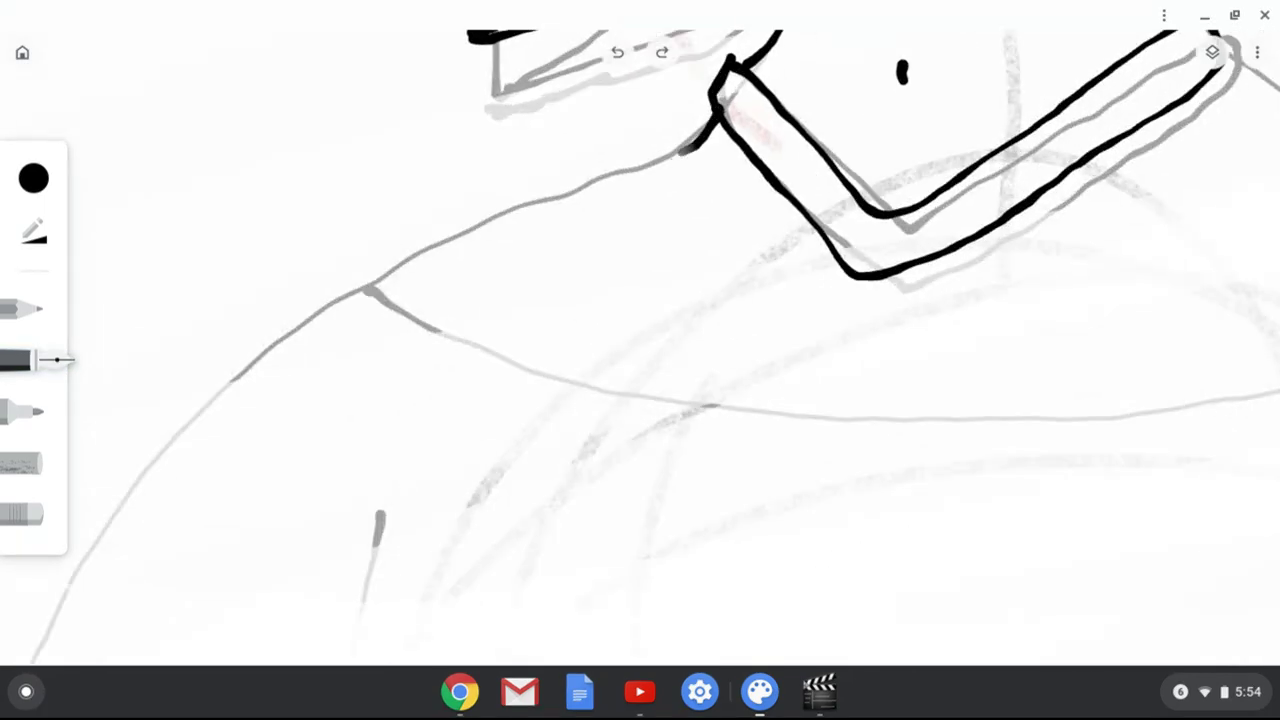
mouse_move(696, 142)
mouse_down()
mouse_move(648, 178)
mouse_move(396, 273)
mouse_move(258, 374)
mouse_move(220, 438)
mouse_move(163, 598)
mouse_up()
scroll(640, 345, down, 3)
scroll(640, 345, up, 4)
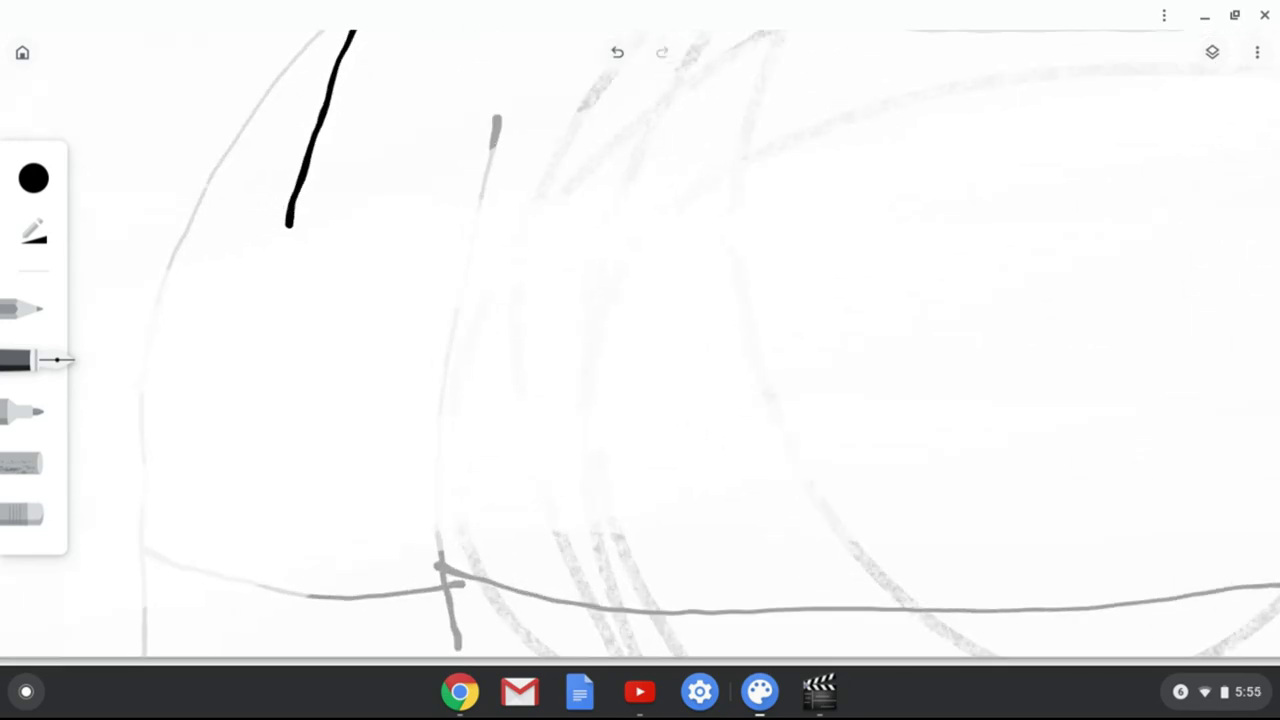
drag(230, 125, 220, 222)
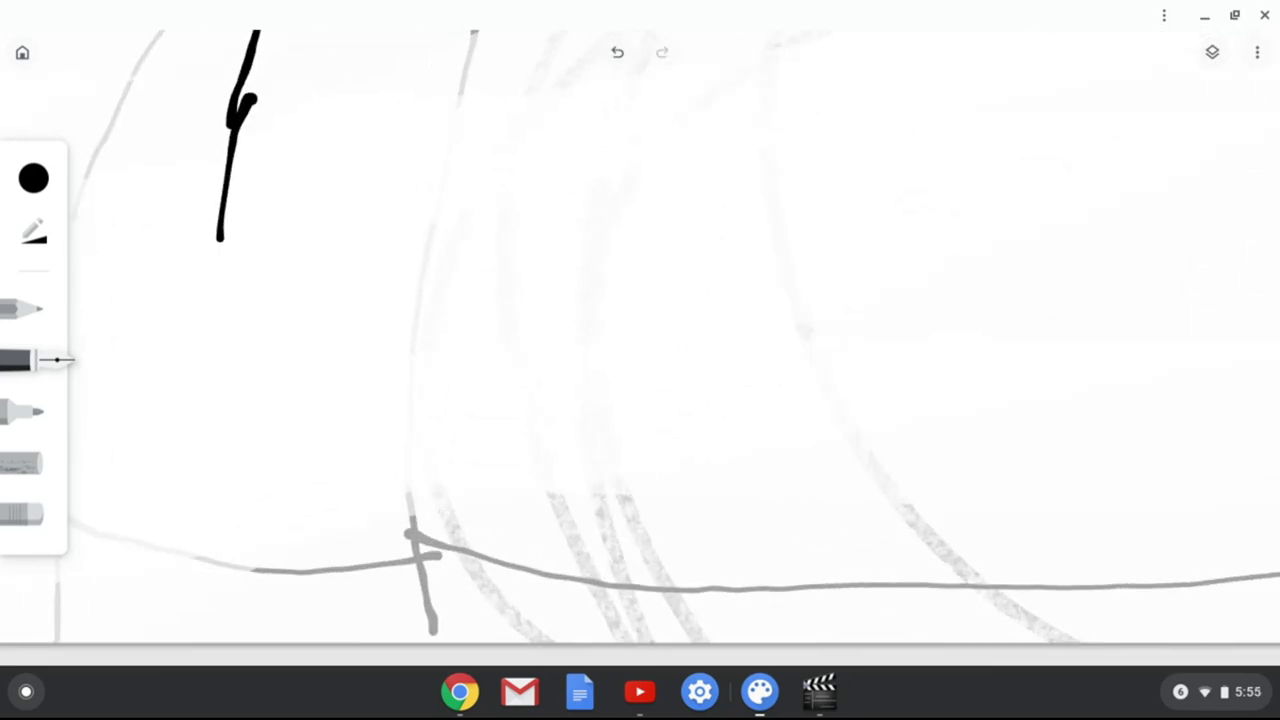
key(ctrl+z)
drag(230, 115, 218, 578)
scroll(640, 350, up, 2)
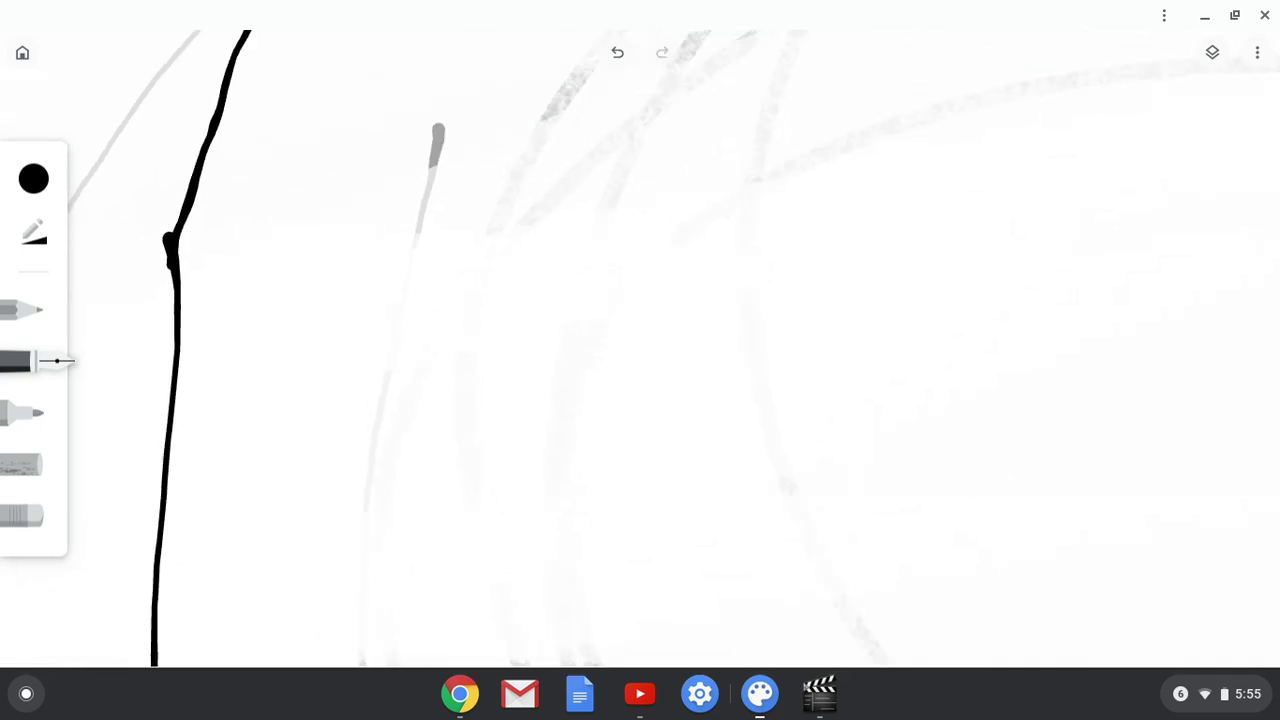
- Ink the inner line of the snout-side arm from the armpit down to the canvas edge
mouse_move(437, 130)
mouse_down()
mouse_move(400, 248)
mouse_move(363, 468)
mouse_move(352, 650)
mouse_up()
scroll(640, 350, down, 5)
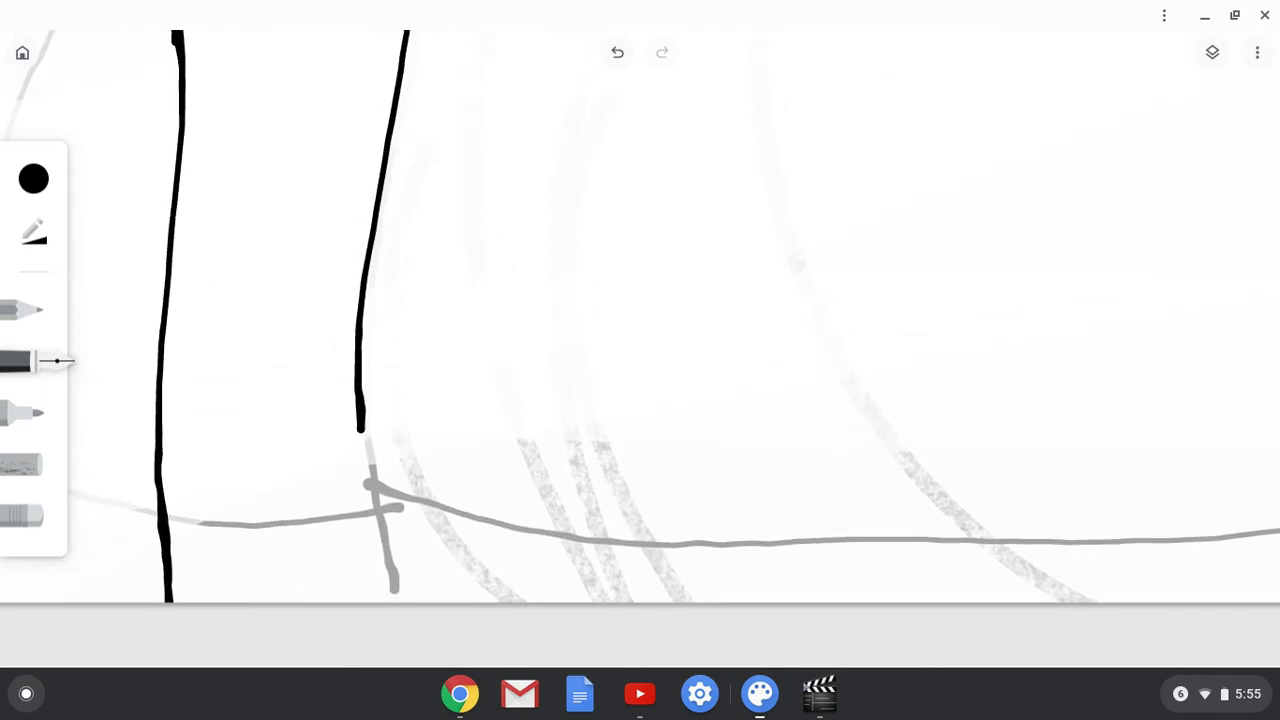
drag(358, 425, 381, 590)
scroll(640, 350, right, 9)
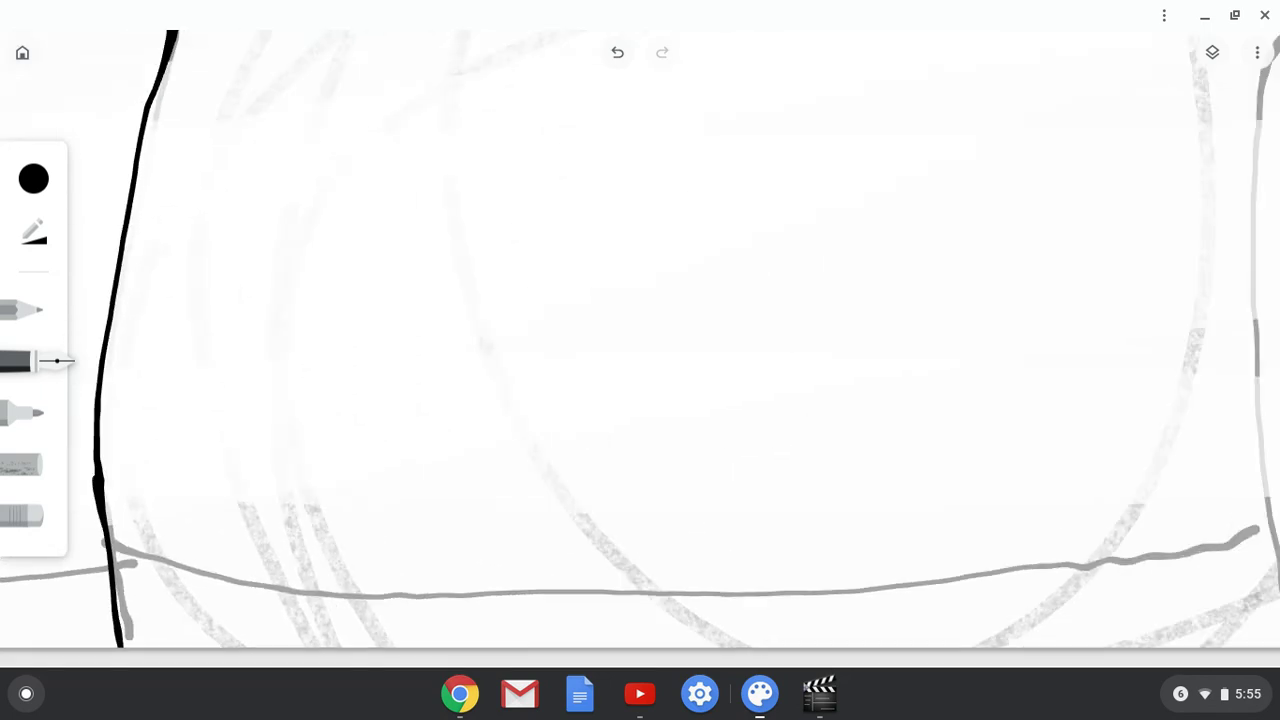
scroll(640, 350, up, 5)
scroll(560, 340, down, 1)
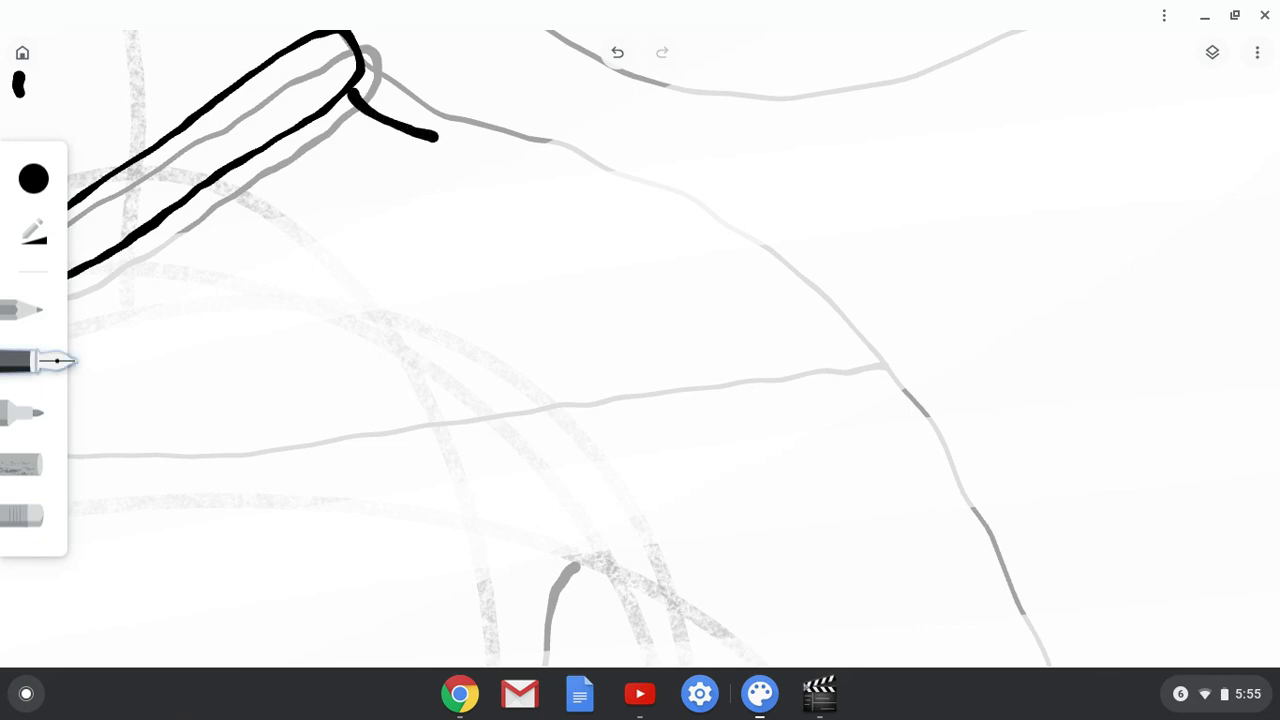
key(ctrl+z)
scroll(655, 378, down, 5)
scroll(640, 350, down, 1)
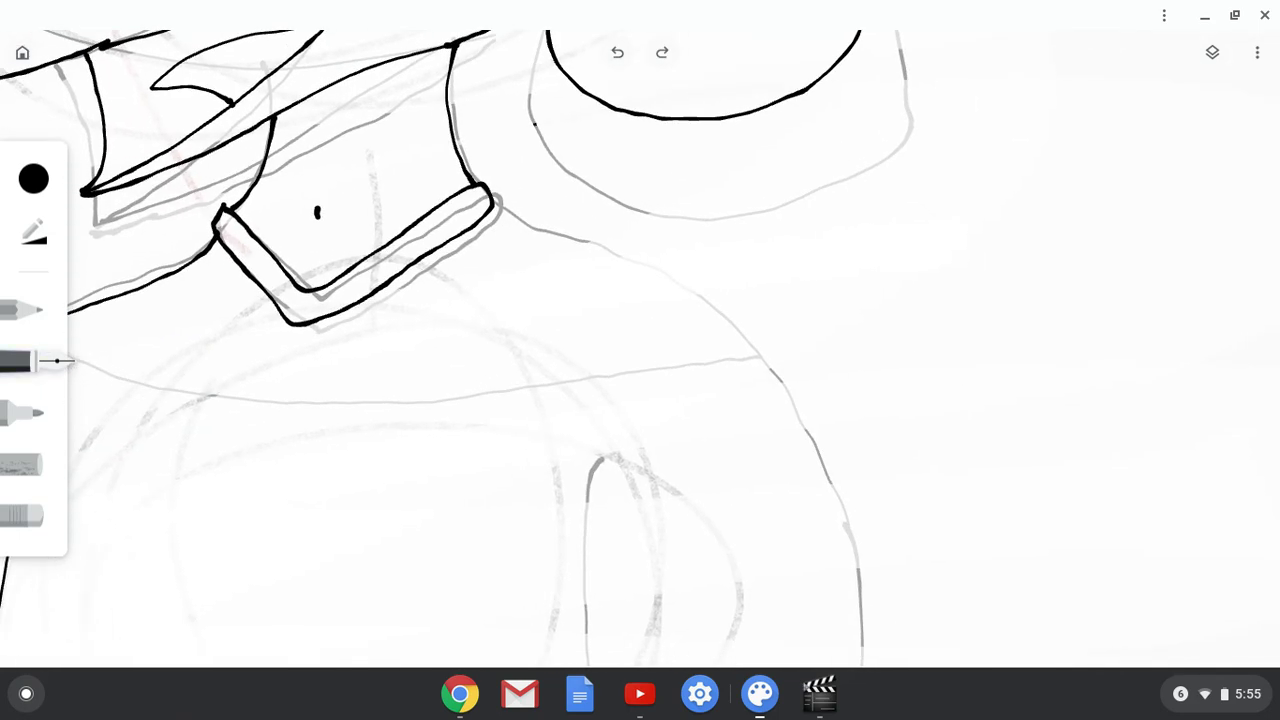
key(ctrl+z)
scroll(555, 196, up, 5)
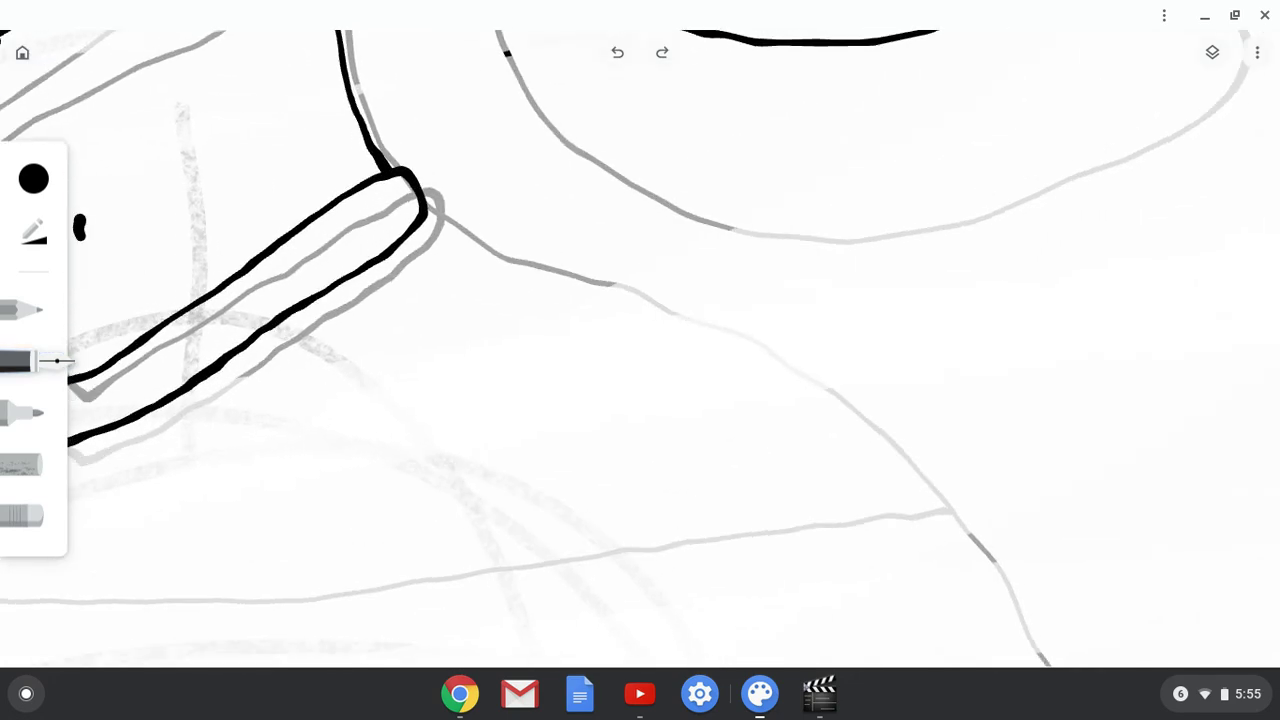
mouse_move(424, 224)
mouse_down()
mouse_move(536, 281)
mouse_move(686, 318)
mouse_move(746, 363)
mouse_move(860, 518)
mouse_up()
scroll(640, 350, down, 5)
scroll(954, 250, up, 3)
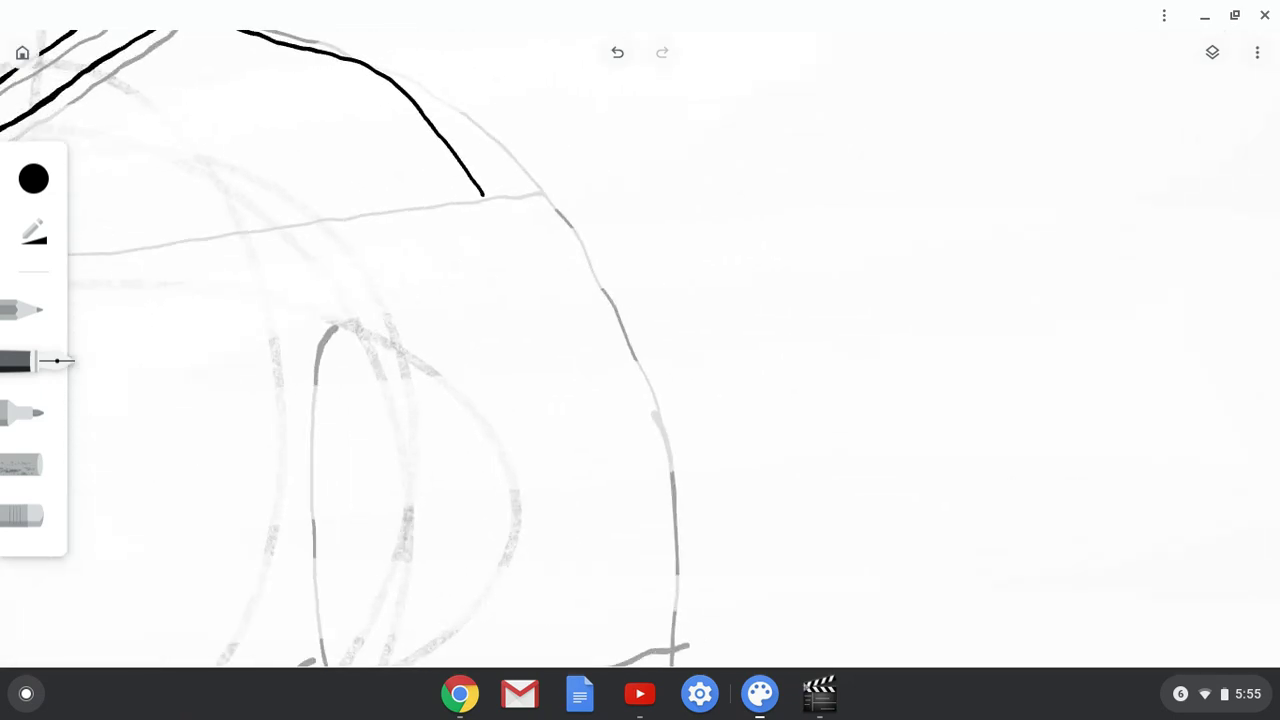
scroll(970, 324, down, 5)
scroll(830, 350, up, 3)
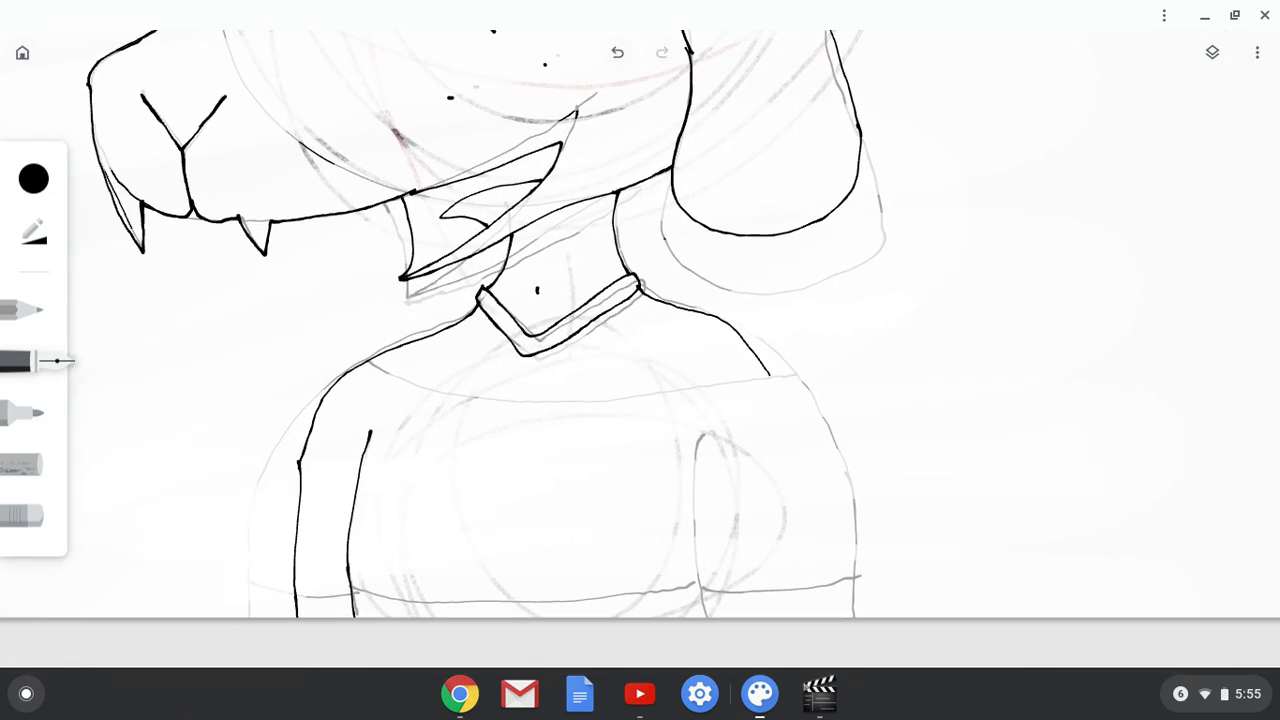
scroll(700, 380, up, 6)
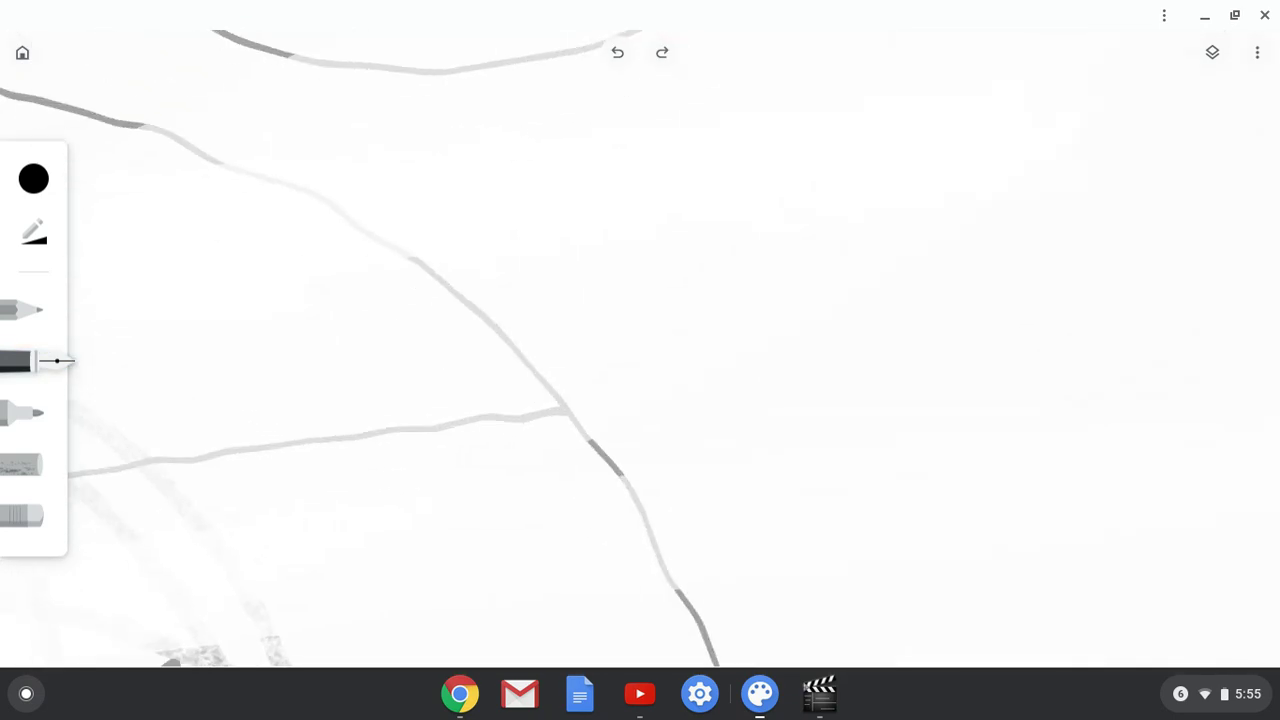
scroll(640, 350, up, 2)
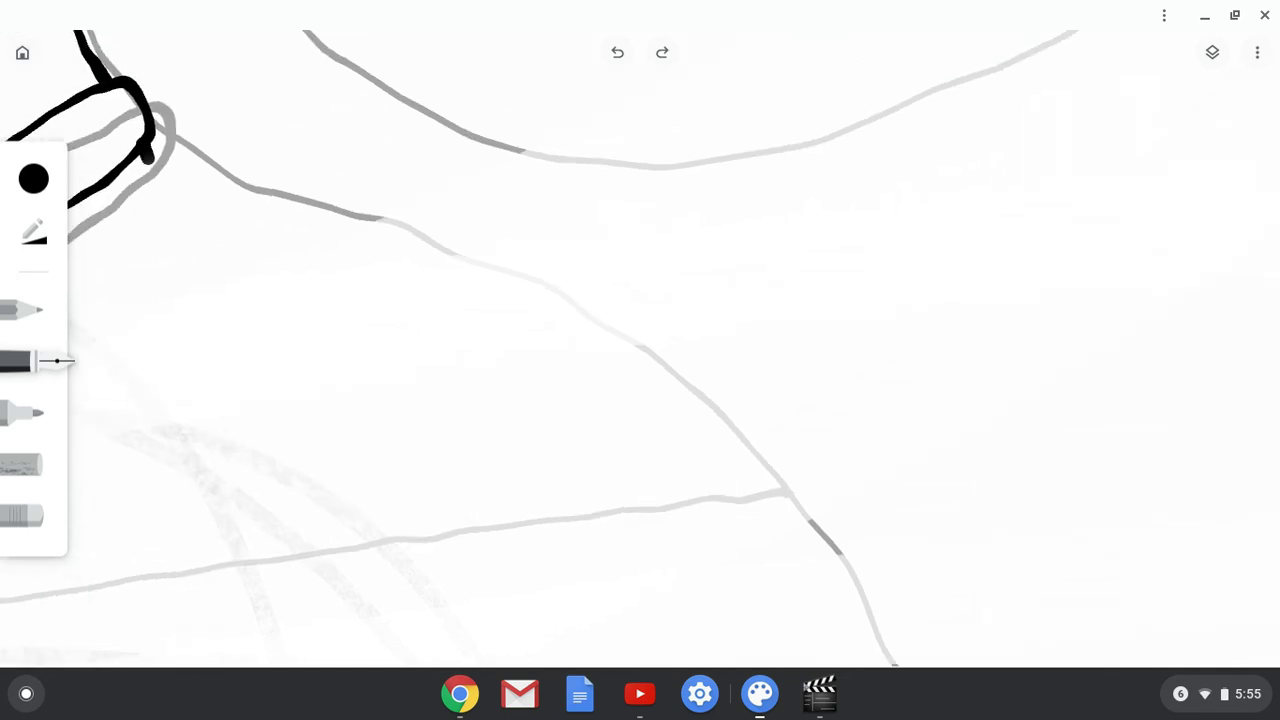
mouse_move(148, 158)
mouse_down()
mouse_move(170, 187)
mouse_move(262, 239)
mouse_move(501, 309)
mouse_move(655, 456)
mouse_move(737, 570)
mouse_up()
scroll(640, 350, down, 6)
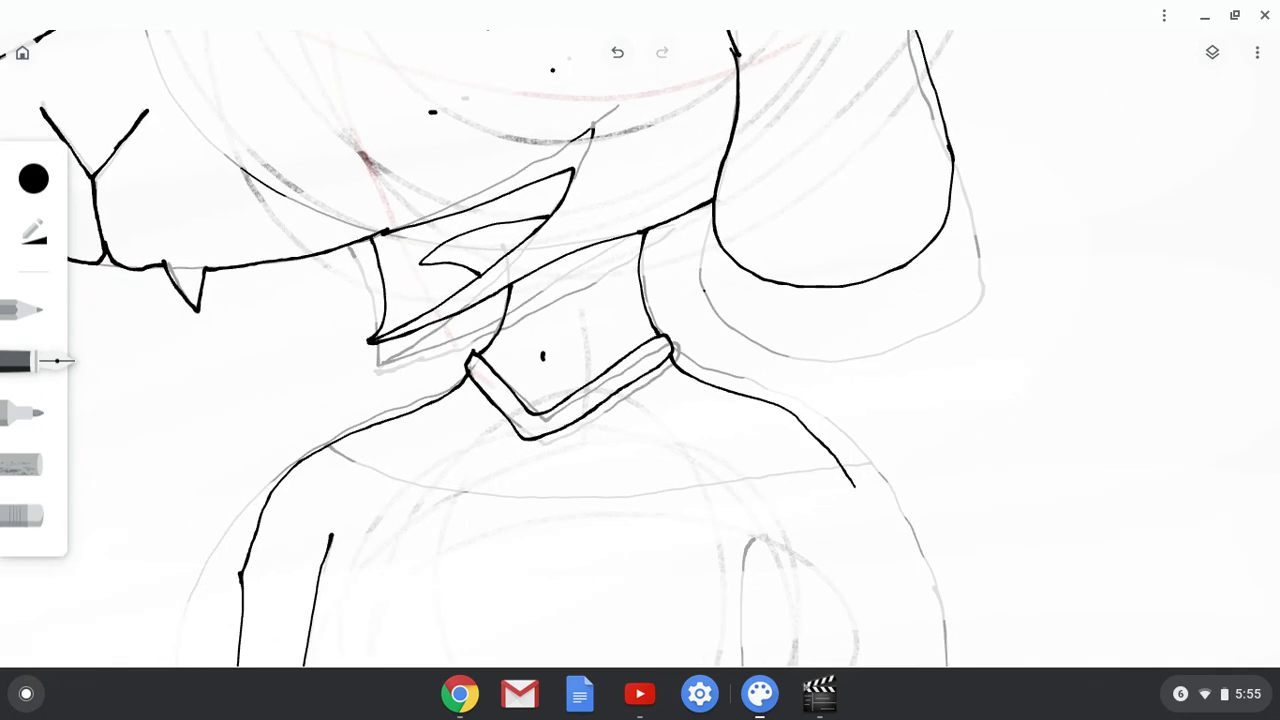
key(ctrl+z)
- Ink the shoulder below the floppy ear as one curve from the collar's end to the upper arm
scroll(640, 350, up, 6)
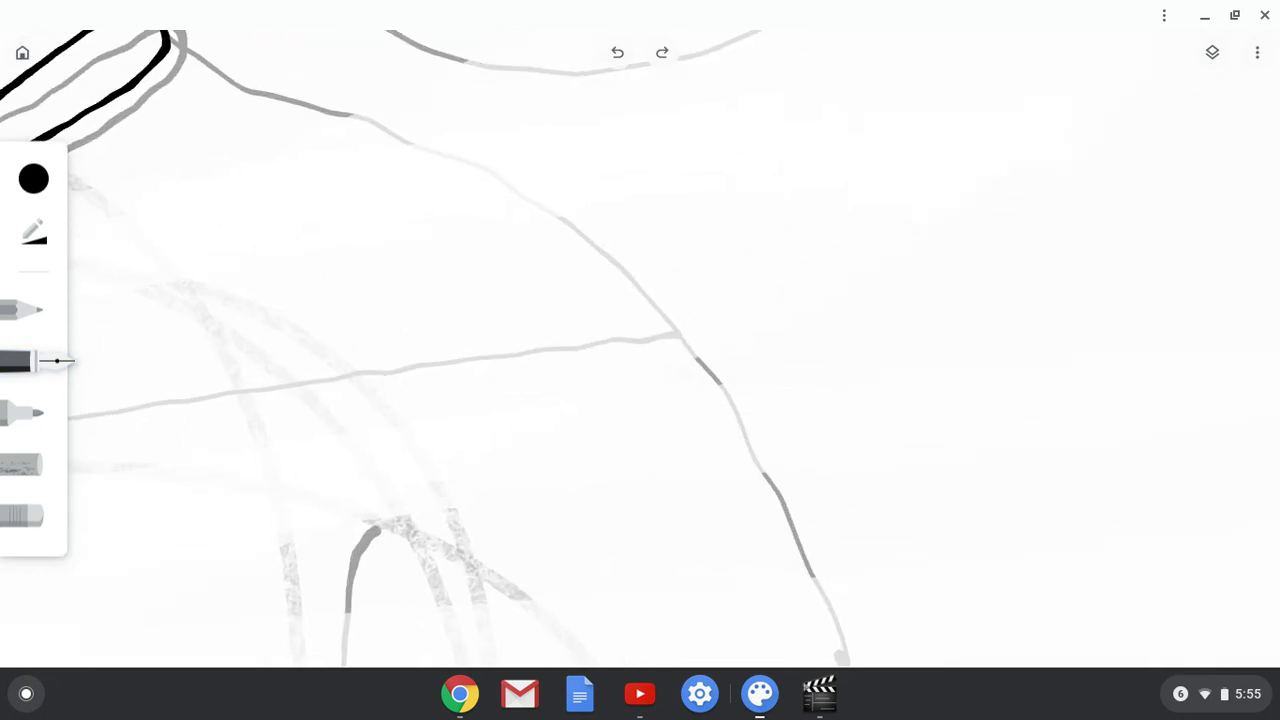
mouse_move(225, 112)
mouse_down()
mouse_move(343, 167)
mouse_move(572, 239)
mouse_move(715, 378)
mouse_move(753, 459)
mouse_move(788, 615)
mouse_up()
scroll(640, 350, down, 6)
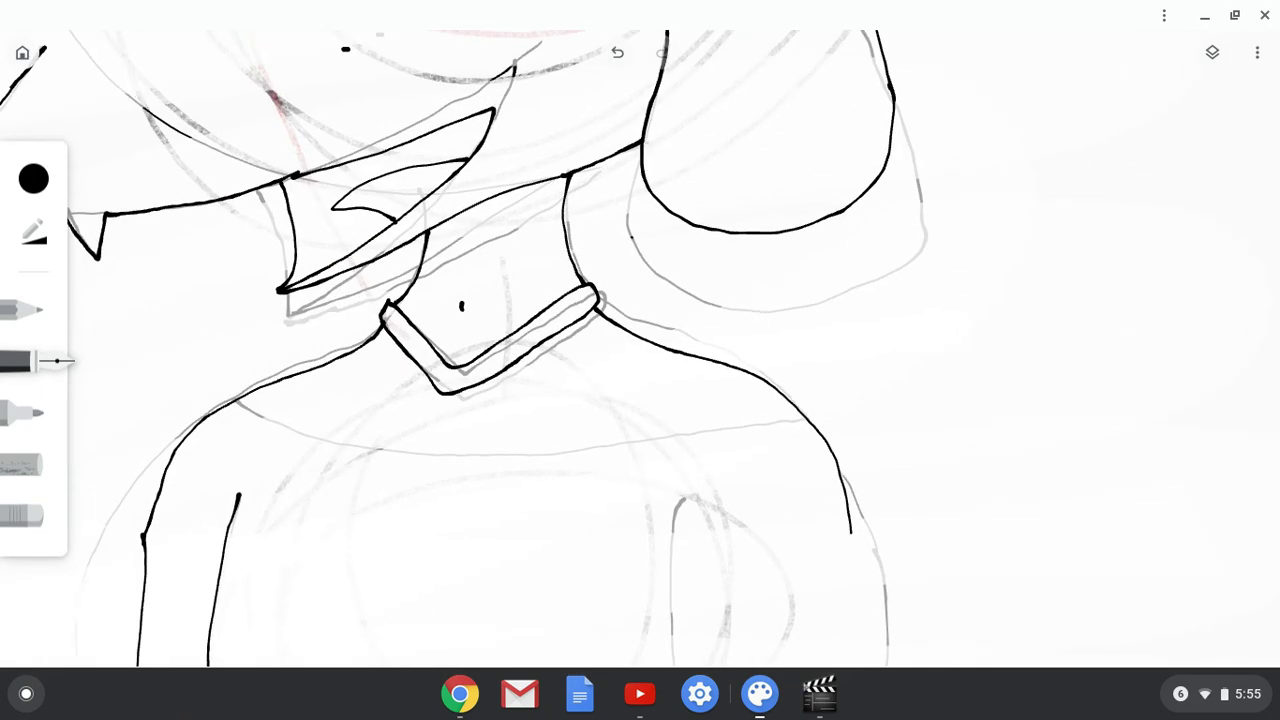
scroll(640, 350, down, 5)
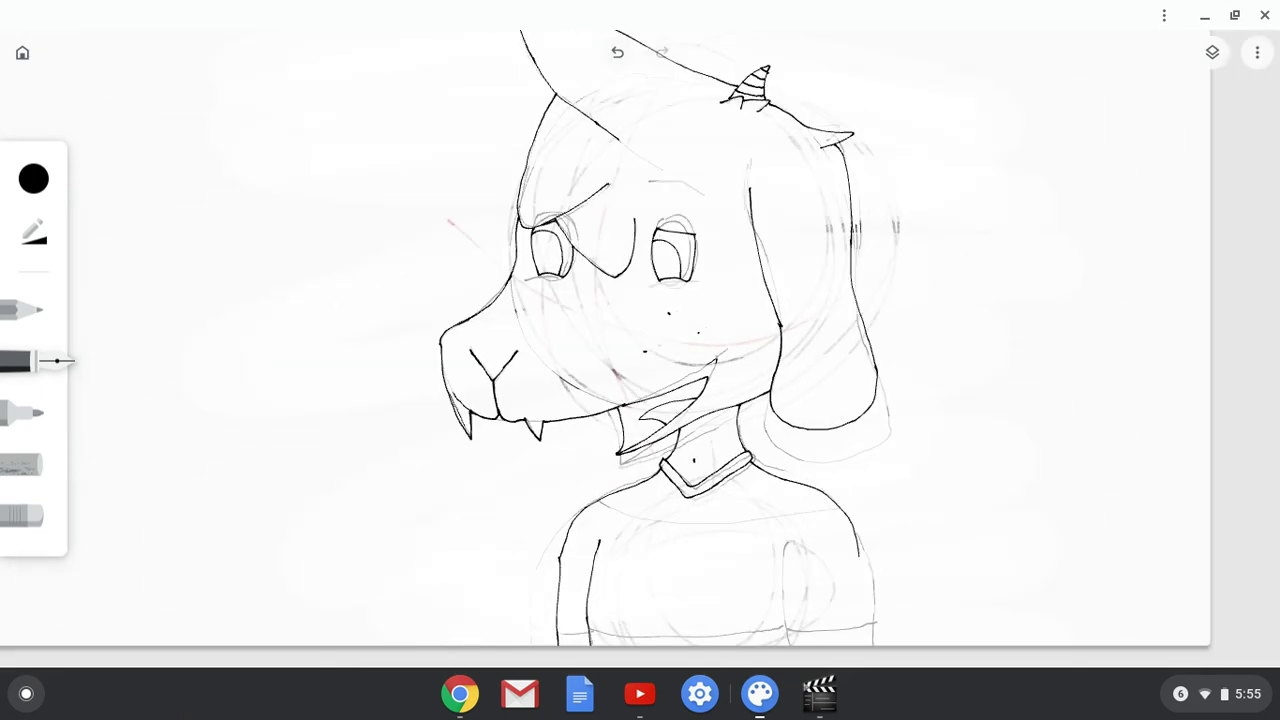
- Extend the outer line of the ear-side arm from the shoulder curve down to the canvas edge
scroll(640, 350, up, 8)
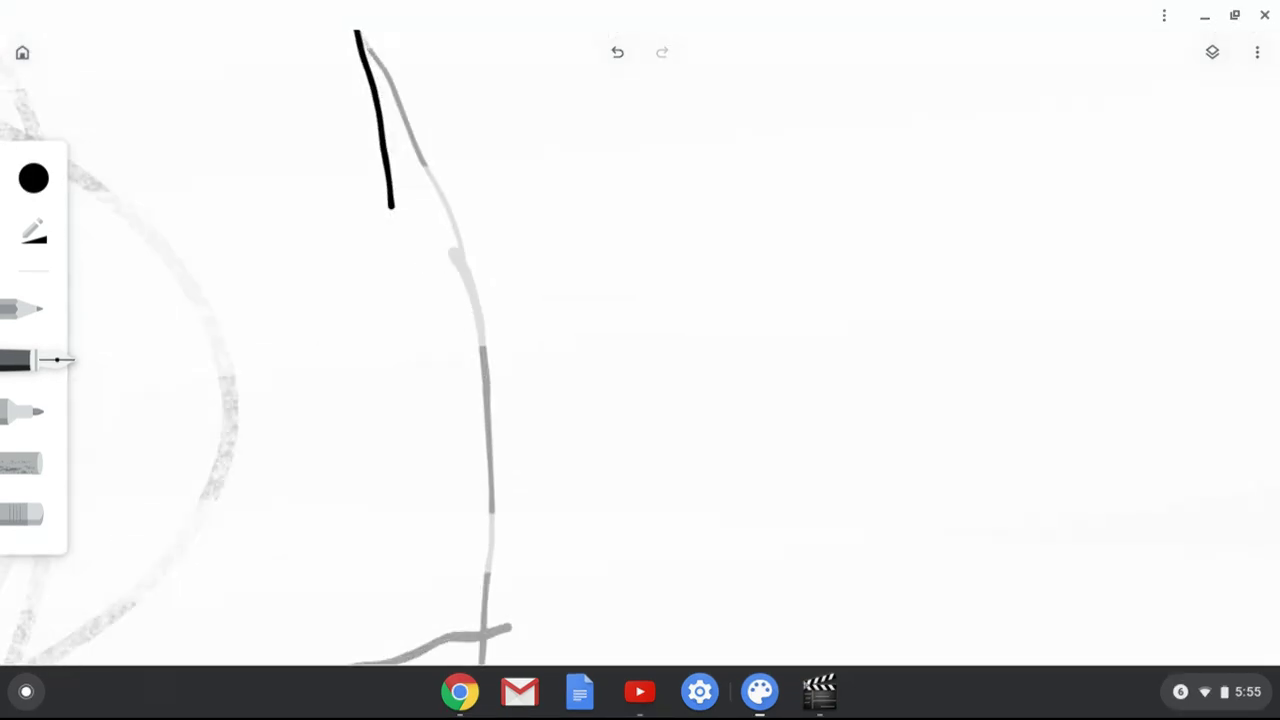
scroll(640, 350, down, 3)
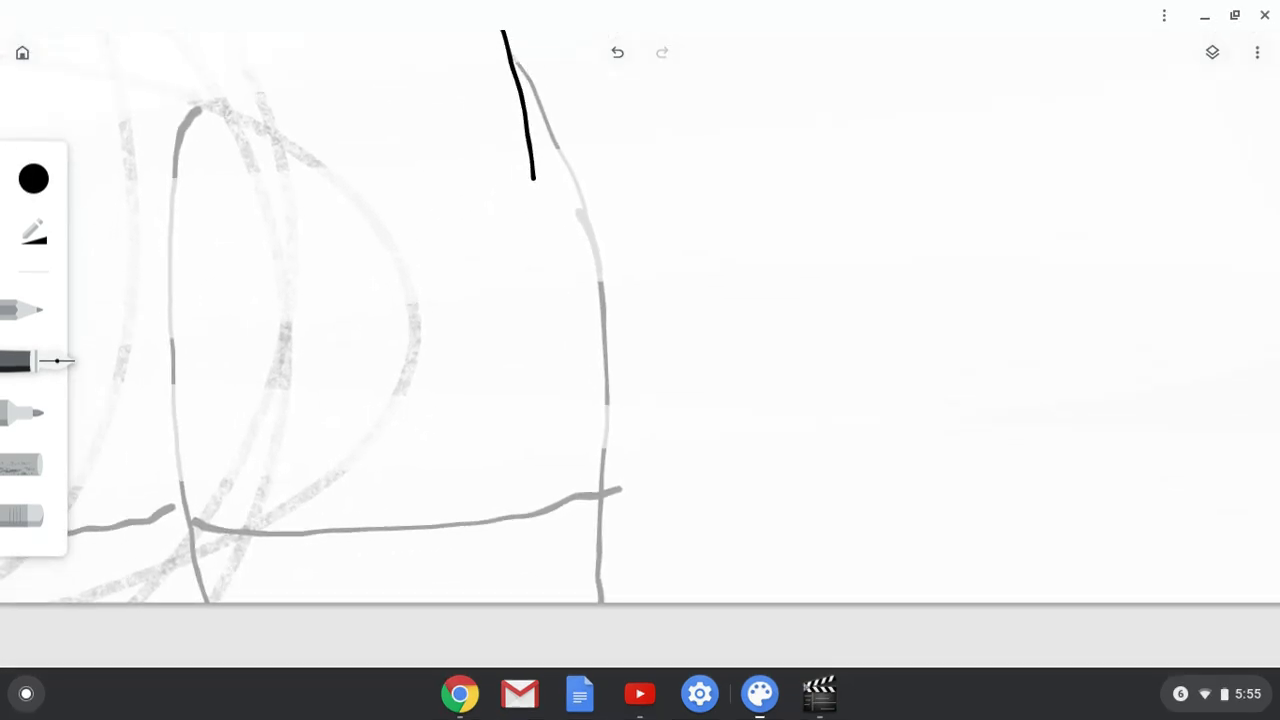
drag(533, 178, 557, 548)
scroll(567, 443, down, 3)
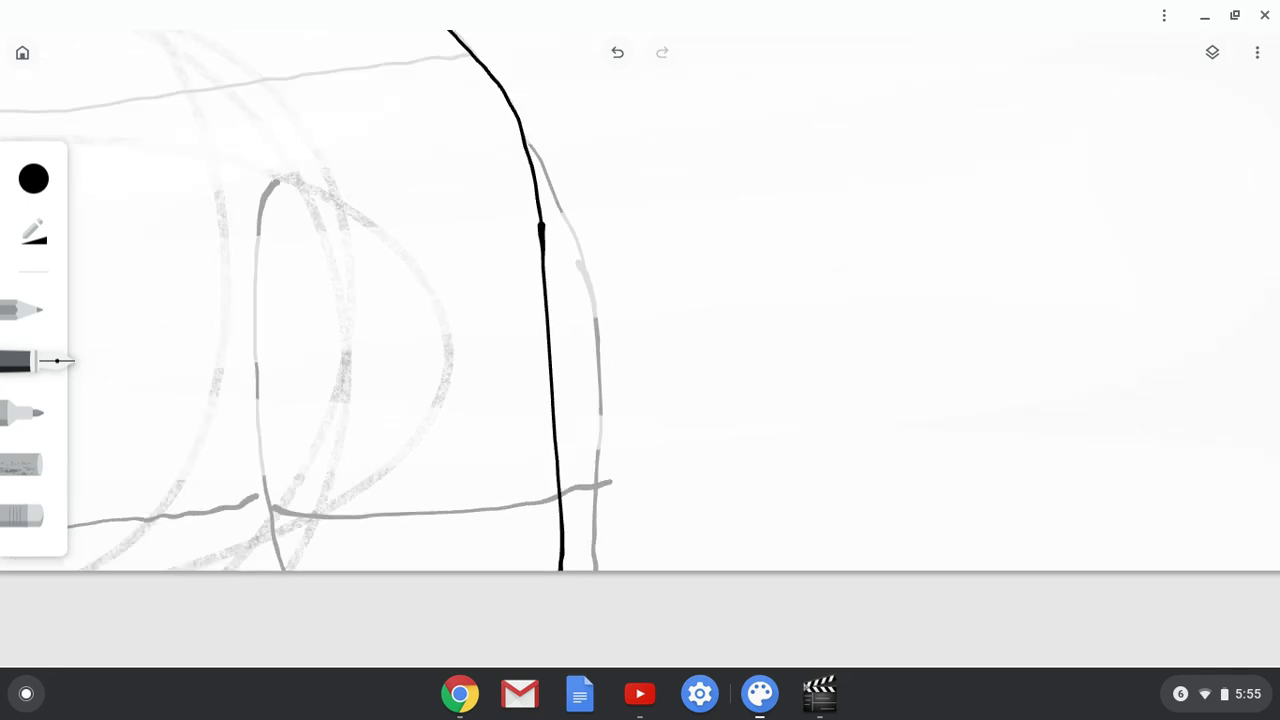
- Ink the inner line of the ear-side arm from the armpit down to the canvas edge
scroll(640, 350, up, 2)
mouse_move(414, 198)
mouse_down()
mouse_move(382, 365)
mouse_move(380, 575)
mouse_up()
scroll(640, 350, down, 2)
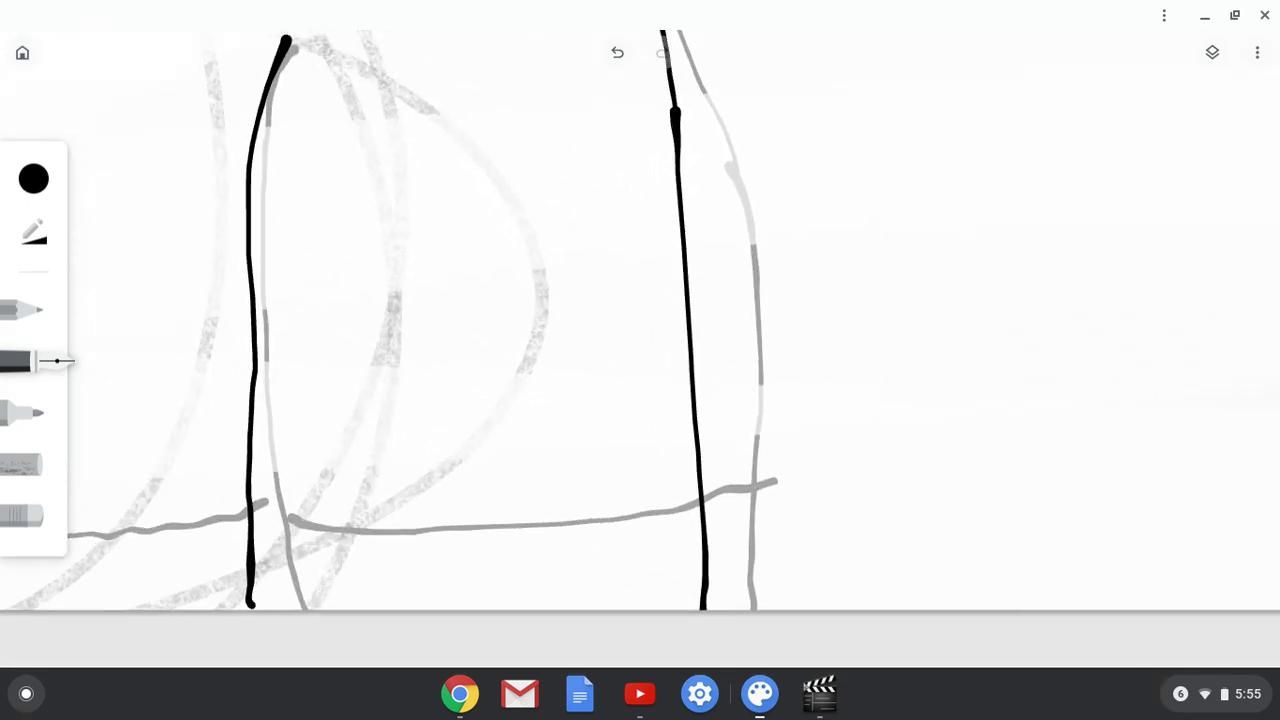
- Scribble across the ear-side arm's outer line, erase the scribble and the line's lower part, and return to the ink pen
drag(588, 300, 778, 212)
drag(579, 338, 714, 270)
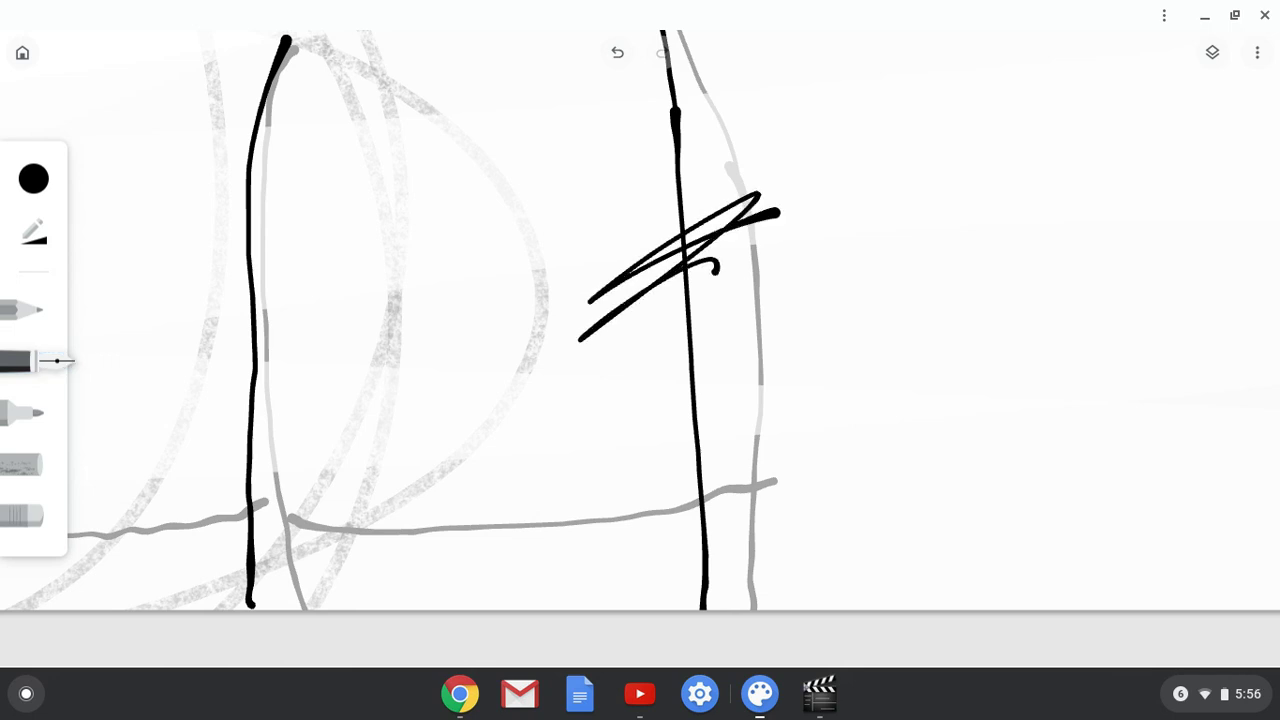
click(34, 516)
mouse_move(702, 205)
mouse_down()
mouse_move(592, 325)
mouse_move(700, 228)
mouse_up()
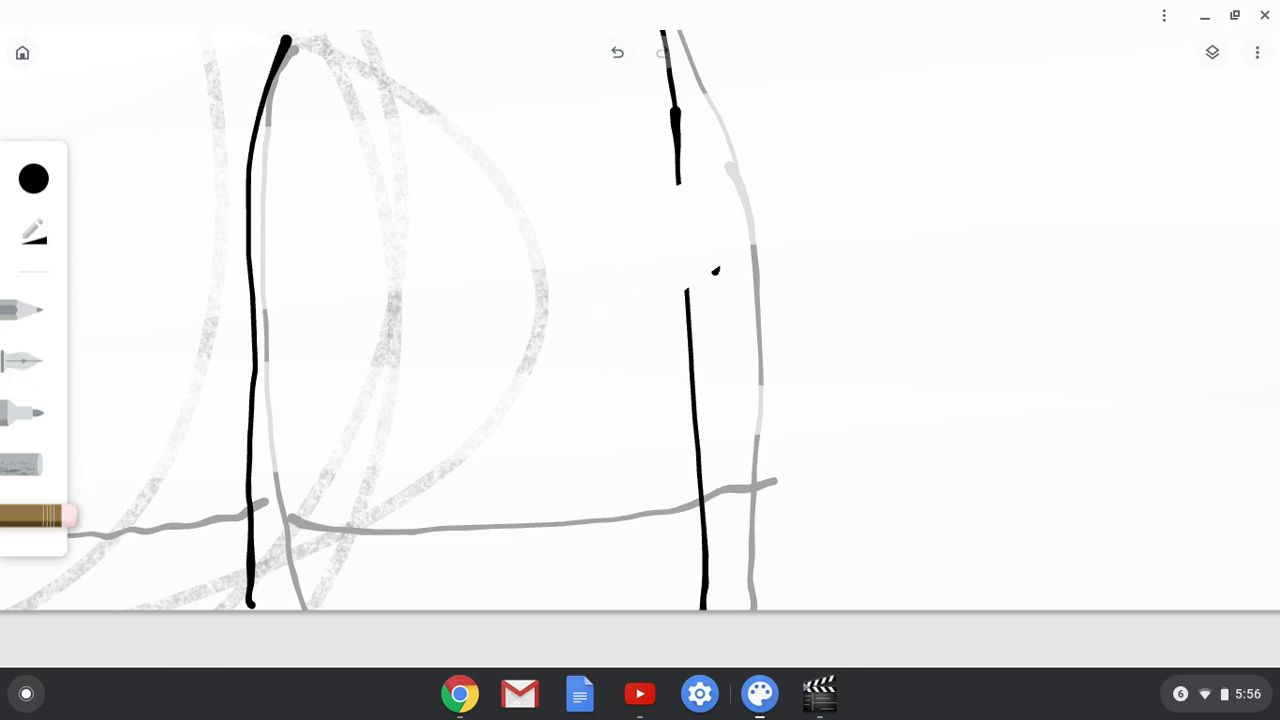
drag(694, 400, 705, 605)
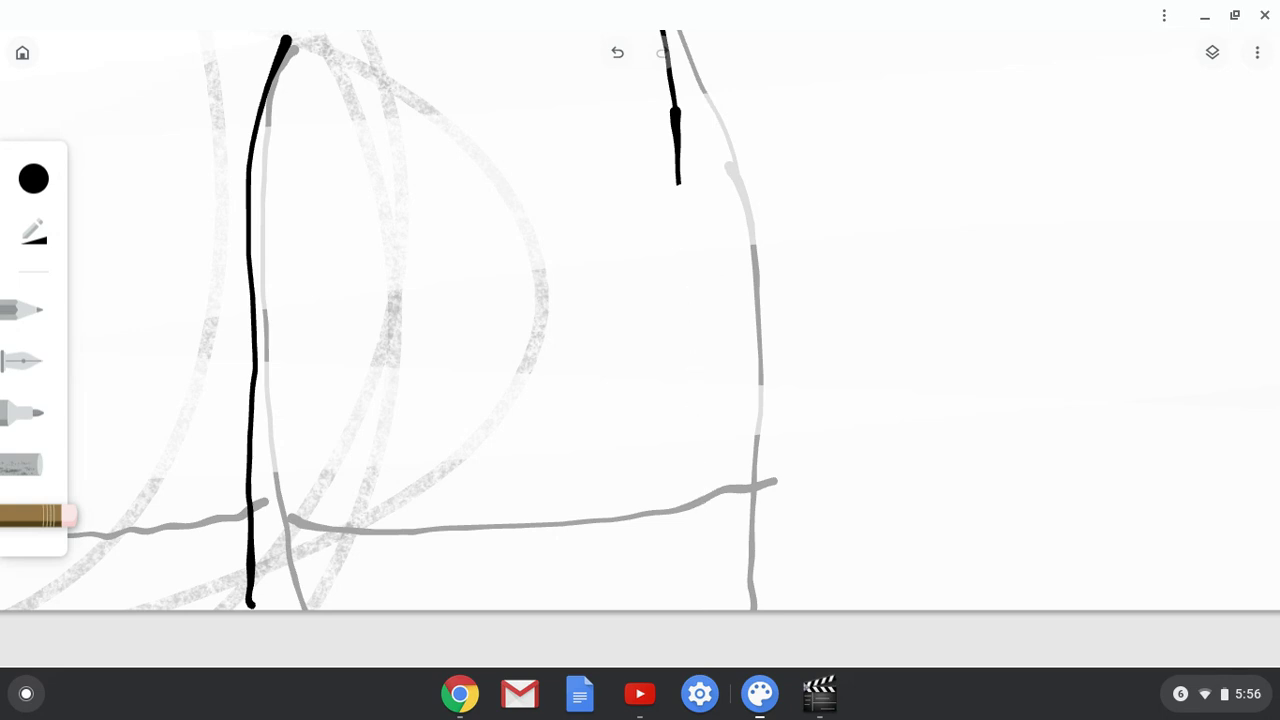
click(24, 361)
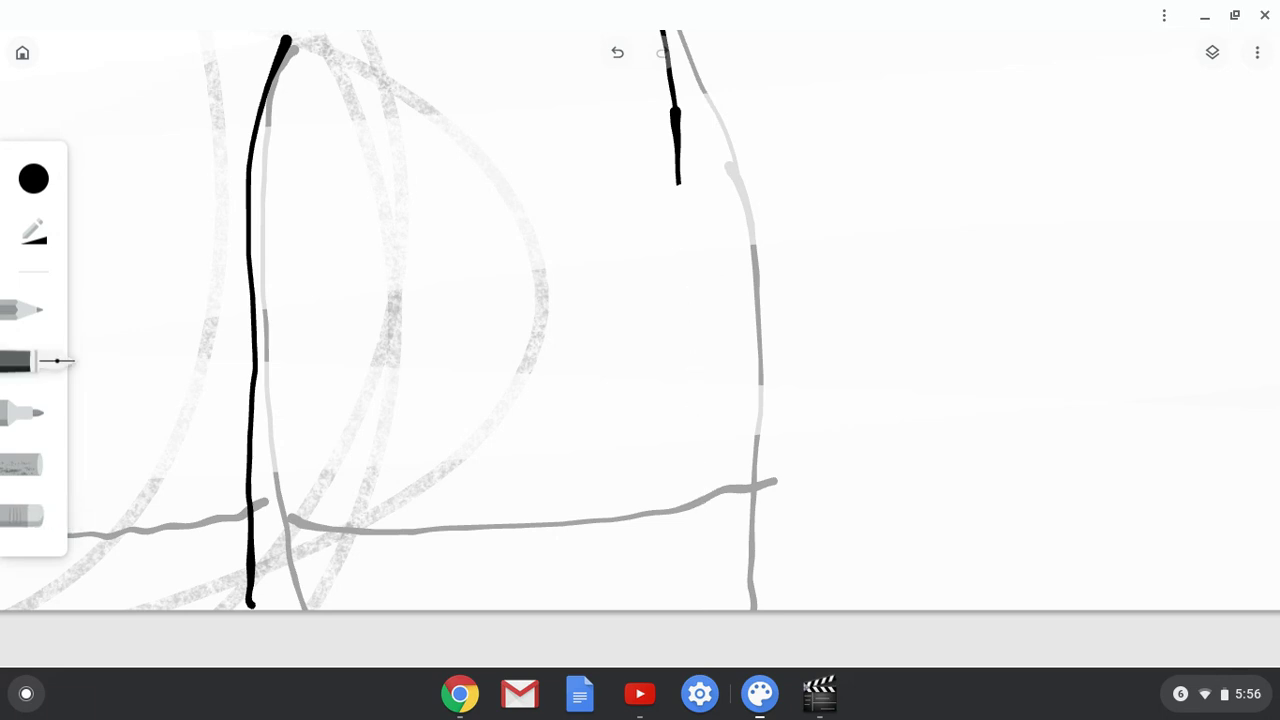
- Re-ink the lower part of the ear-side arm's outer line down to the canvas edge
drag(668, 262, 619, 577)
scroll(640, 340, down, 3)
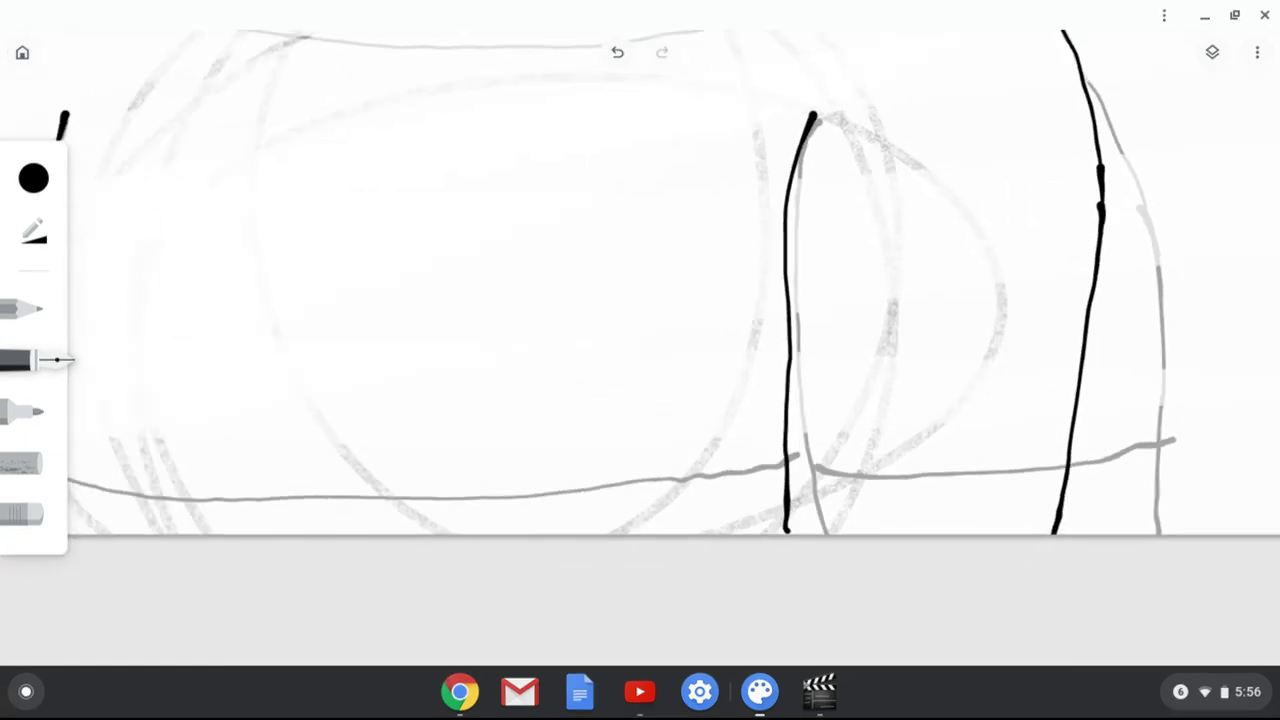
scroll(640, 314, up, 2)
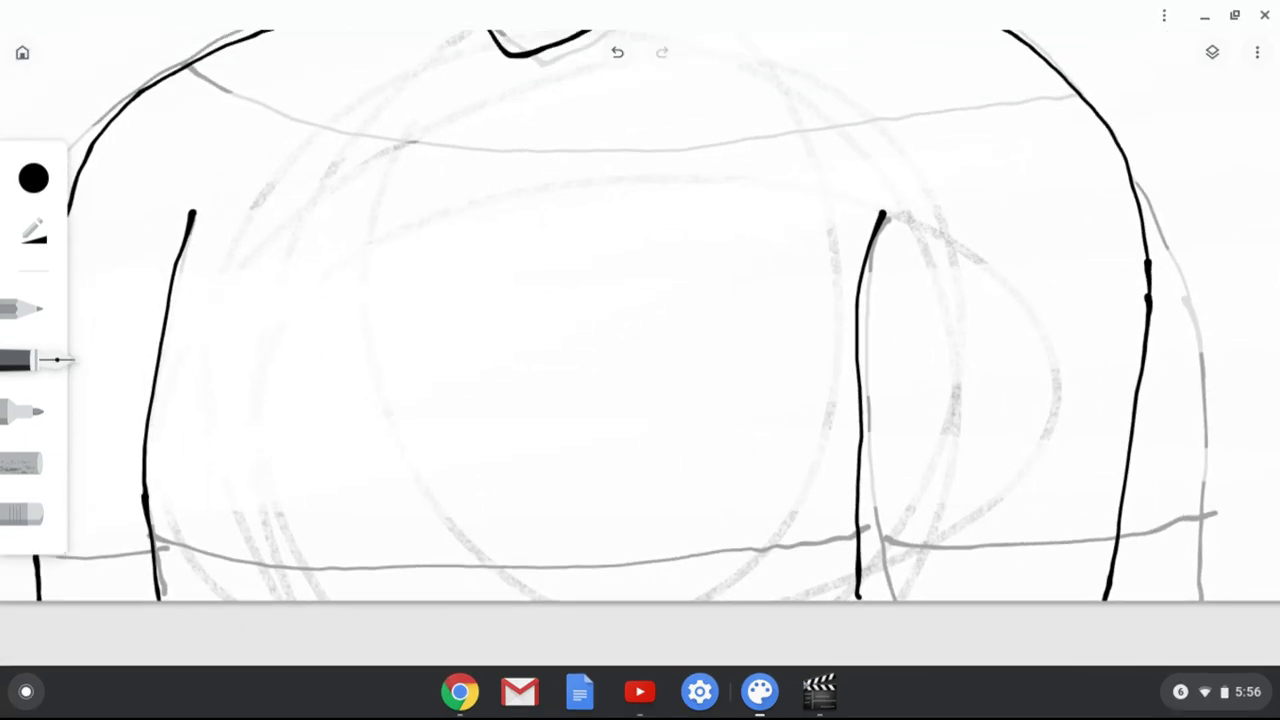
- Ink the raised forearm in front of the torso: both sides rising from the canvas edge and a slanted wrist line joining them
drag(398, 522, 440, 600)
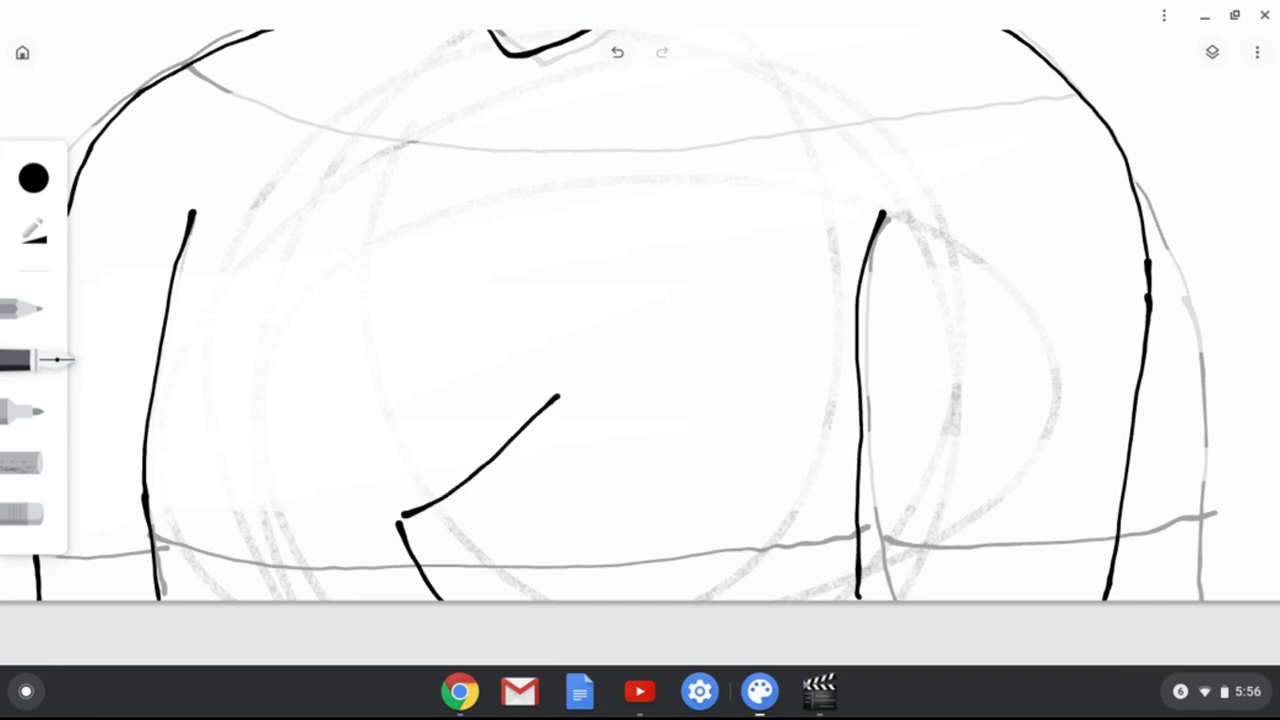
drag(557, 397, 658, 556)
scroll(473, 357, up, 3)
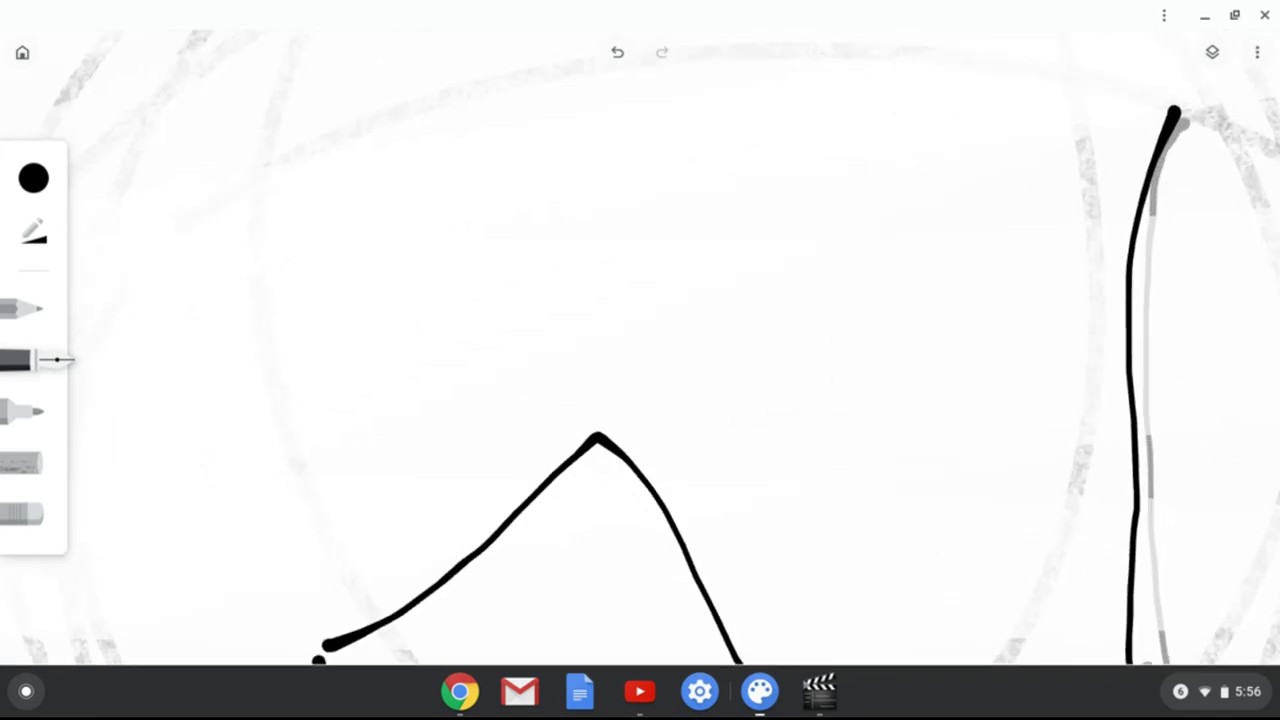
scroll(488, 400, up, 2)
scroll(640, 360, down, 1)
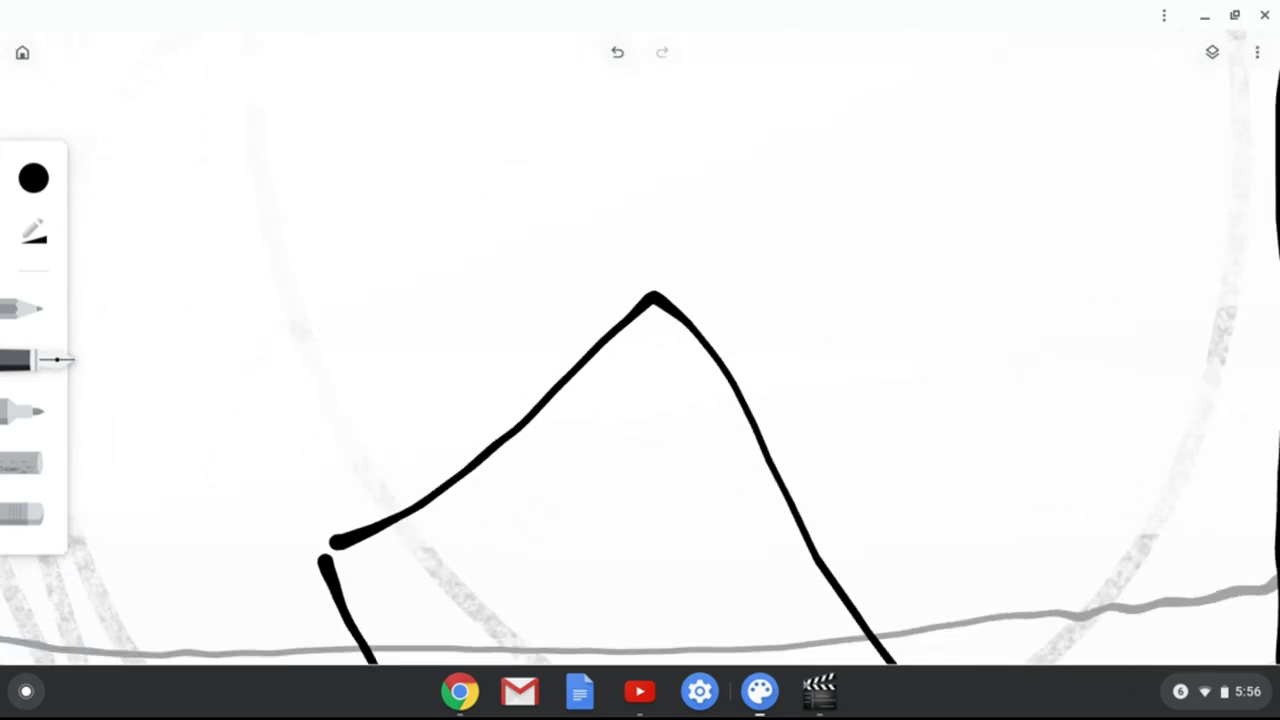
scroll(640, 360, up, 2)
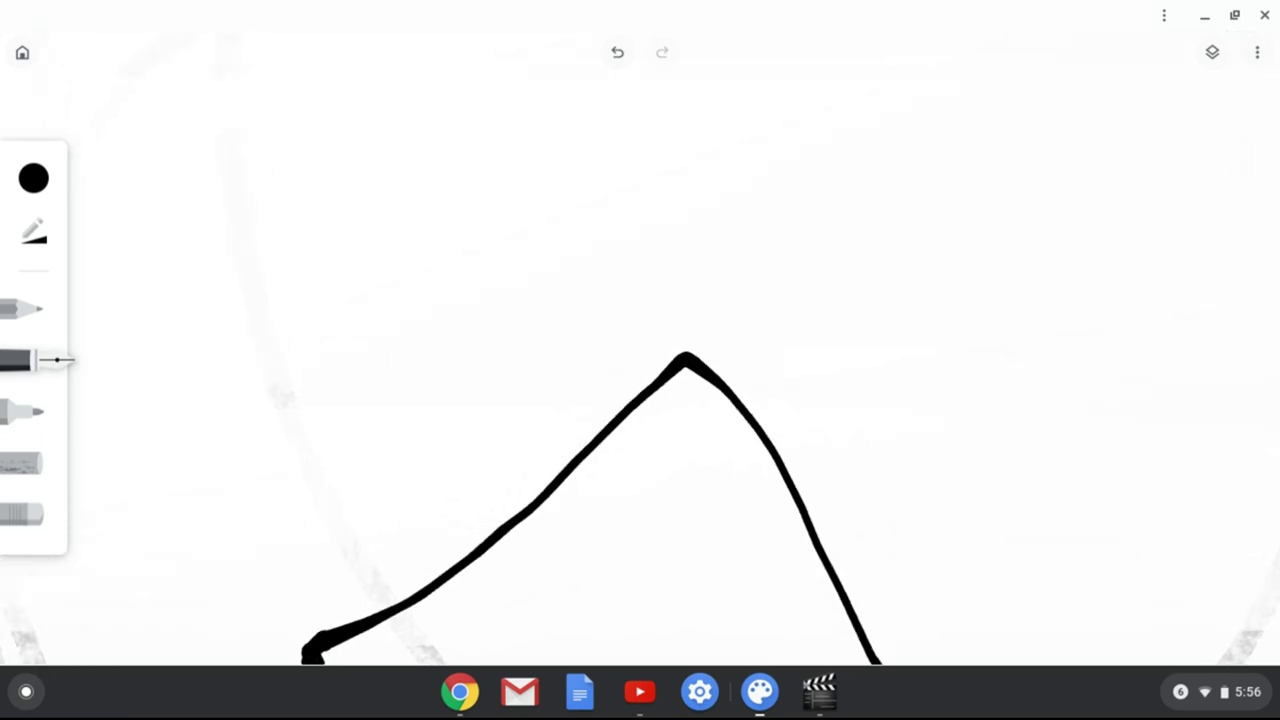
- Ink the raised paw's two sides from the wrist line into rounded tips, undoing the stray curved stroke between them
mouse_move(318, 640)
mouse_down()
mouse_move(234, 543)
mouse_move(177, 420)
mouse_move(151, 266)
mouse_move(318, 256)
mouse_up()
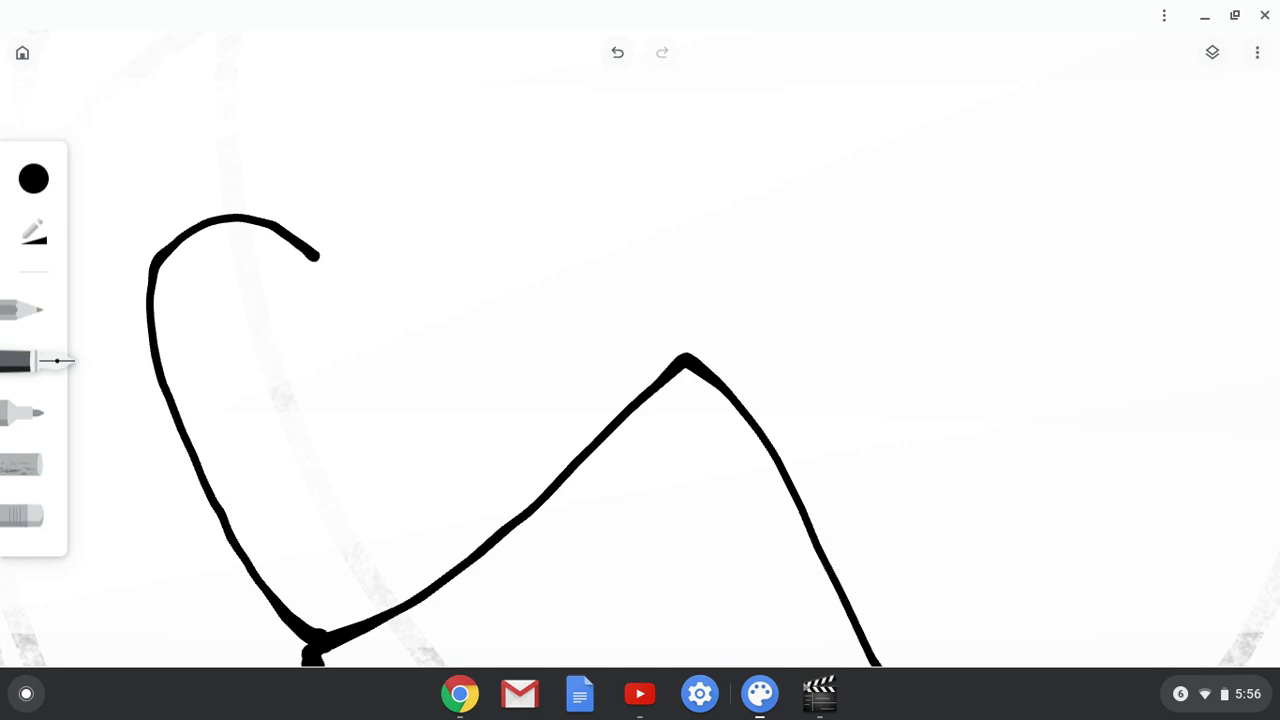
mouse_move(355, 333)
mouse_down()
mouse_move(256, 212)
mouse_move(245, 160)
mouse_move(261, 131)
mouse_move(305, 113)
mouse_up()
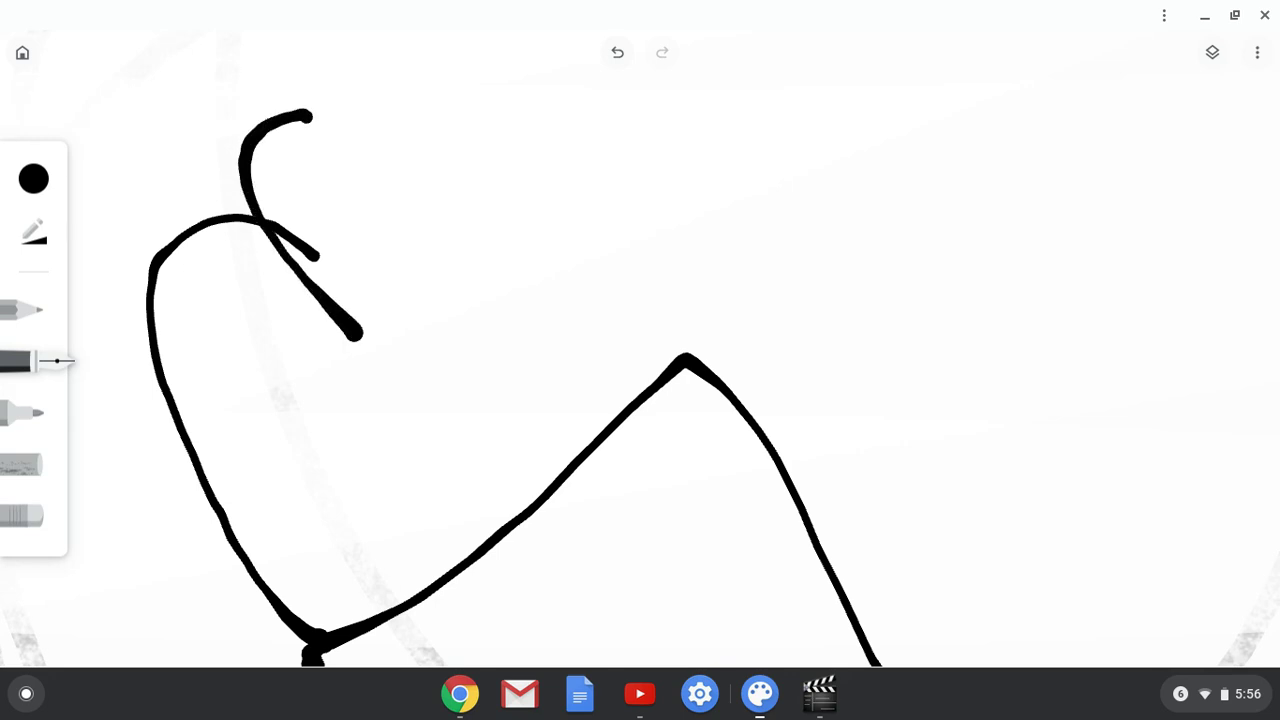
key(ctrl+z)
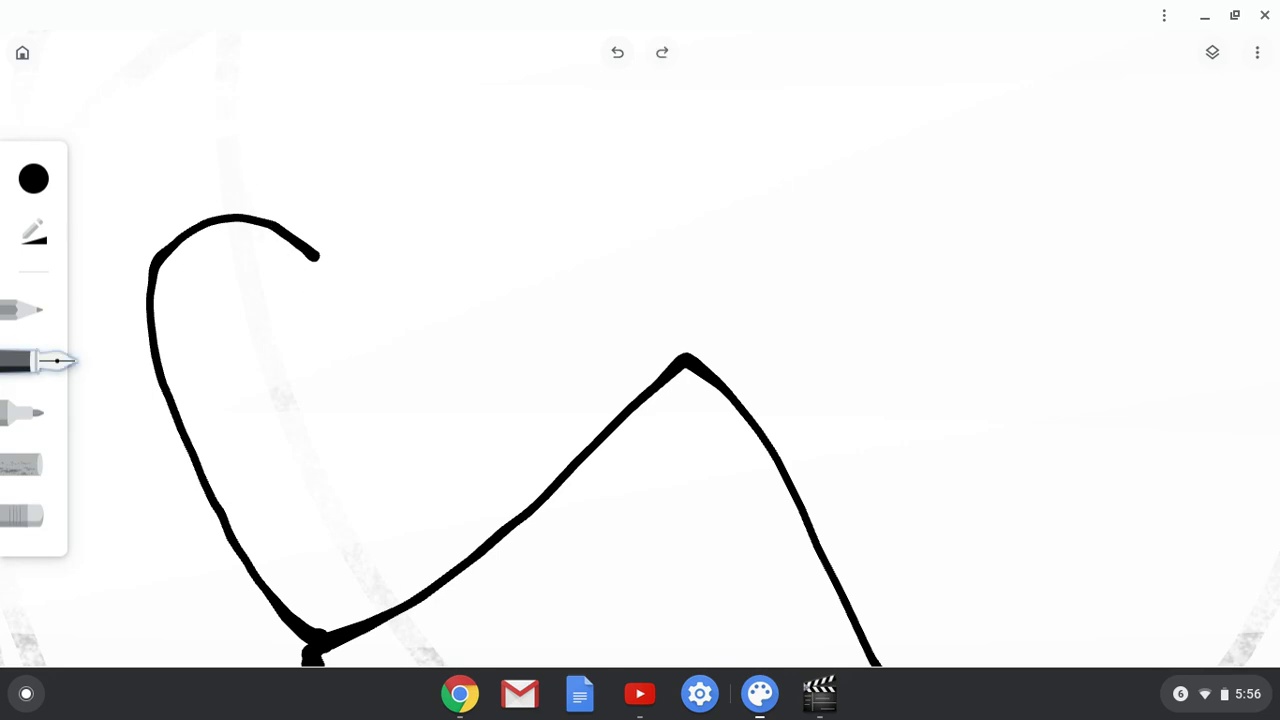
mouse_move(680, 362)
mouse_down()
mouse_move(566, 223)
mouse_move(442, 108)
mouse_move(365, 120)
mouse_move(349, 240)
mouse_up()
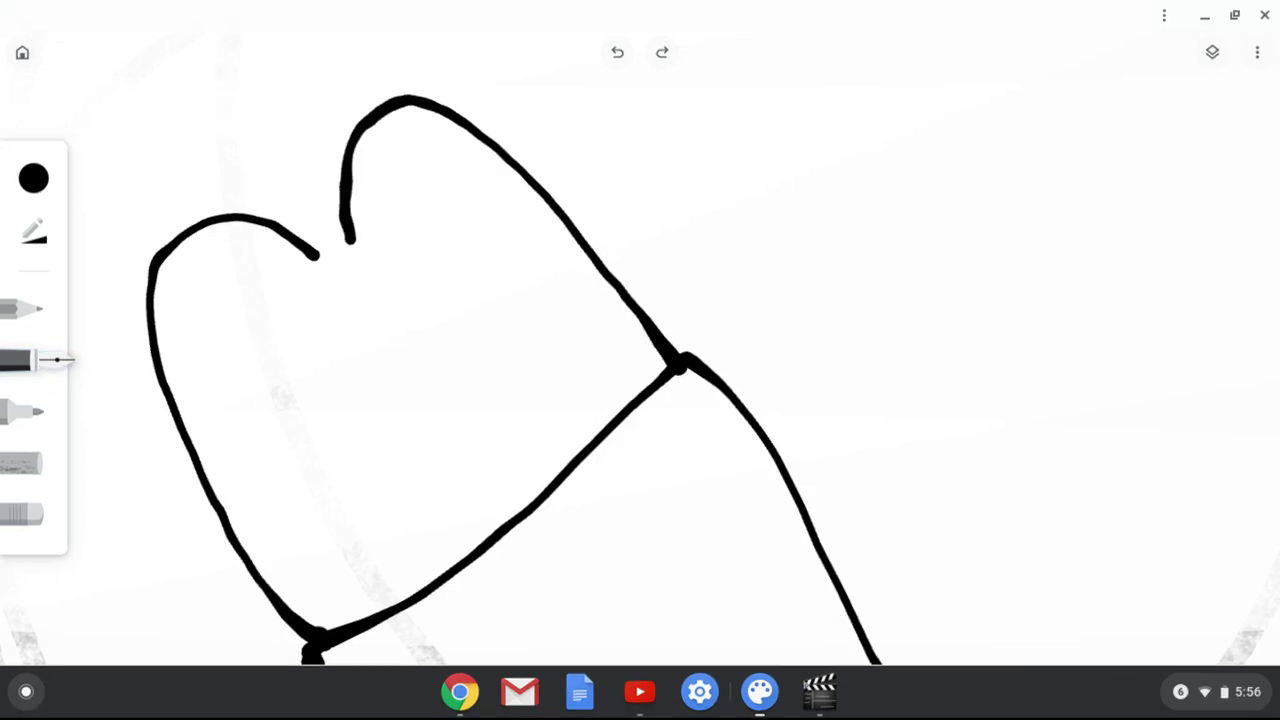
- Try a short stroke bridging the paw's two rounded tips, and erase it together with the upper ends of both sides
drag(368, 181, 246, 253)
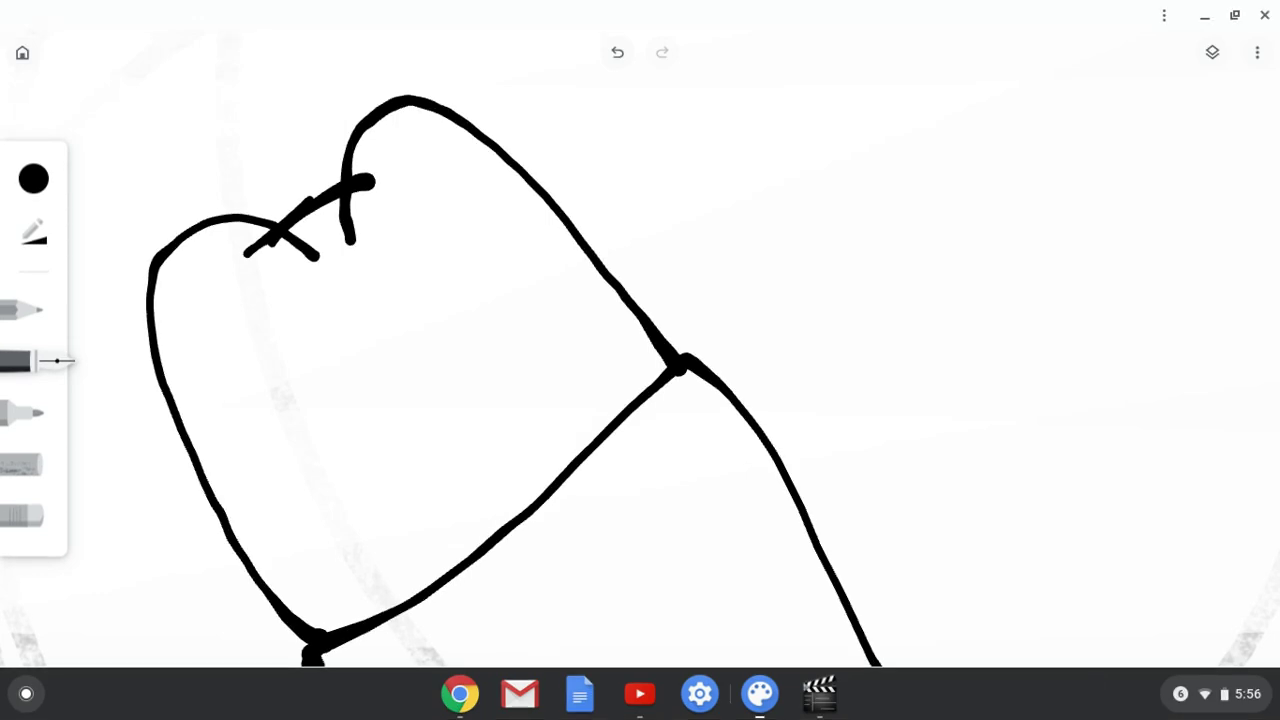
click(34, 516)
mouse_move(366, 135)
mouse_down()
mouse_move(244, 218)
mouse_move(340, 196)
mouse_move(390, 108)
mouse_up()
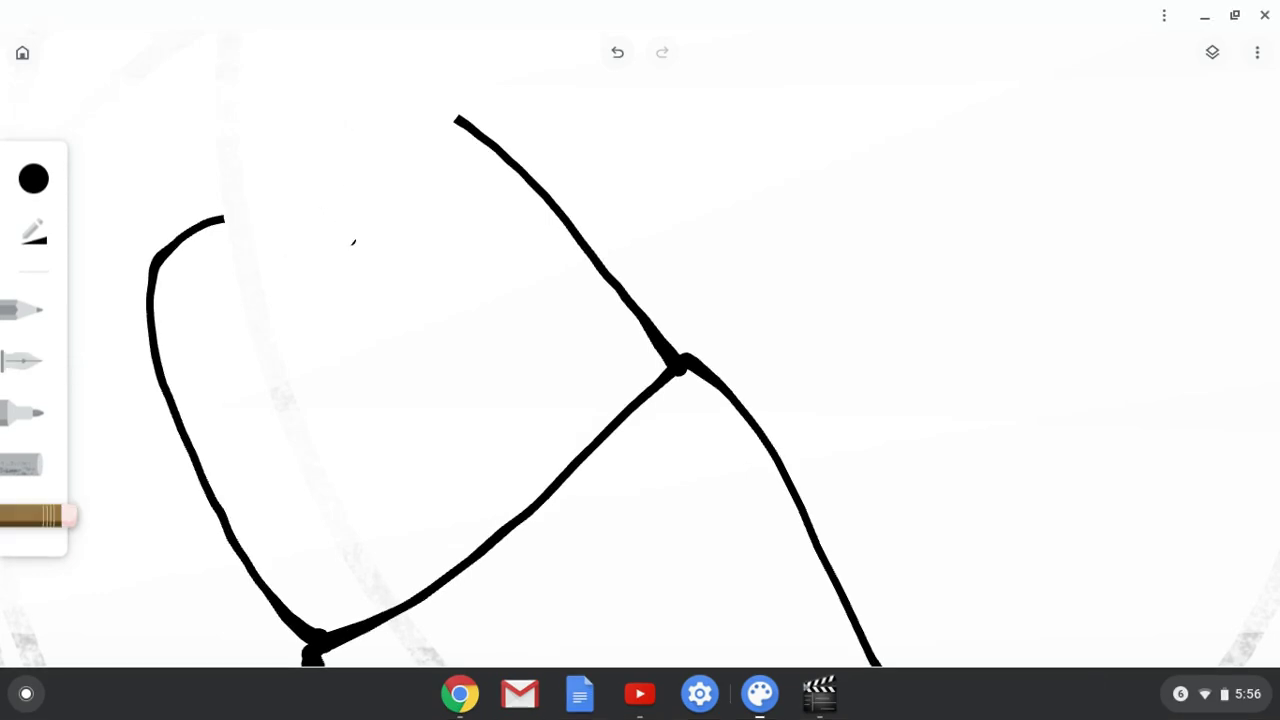
drag(353, 242, 456, 118)
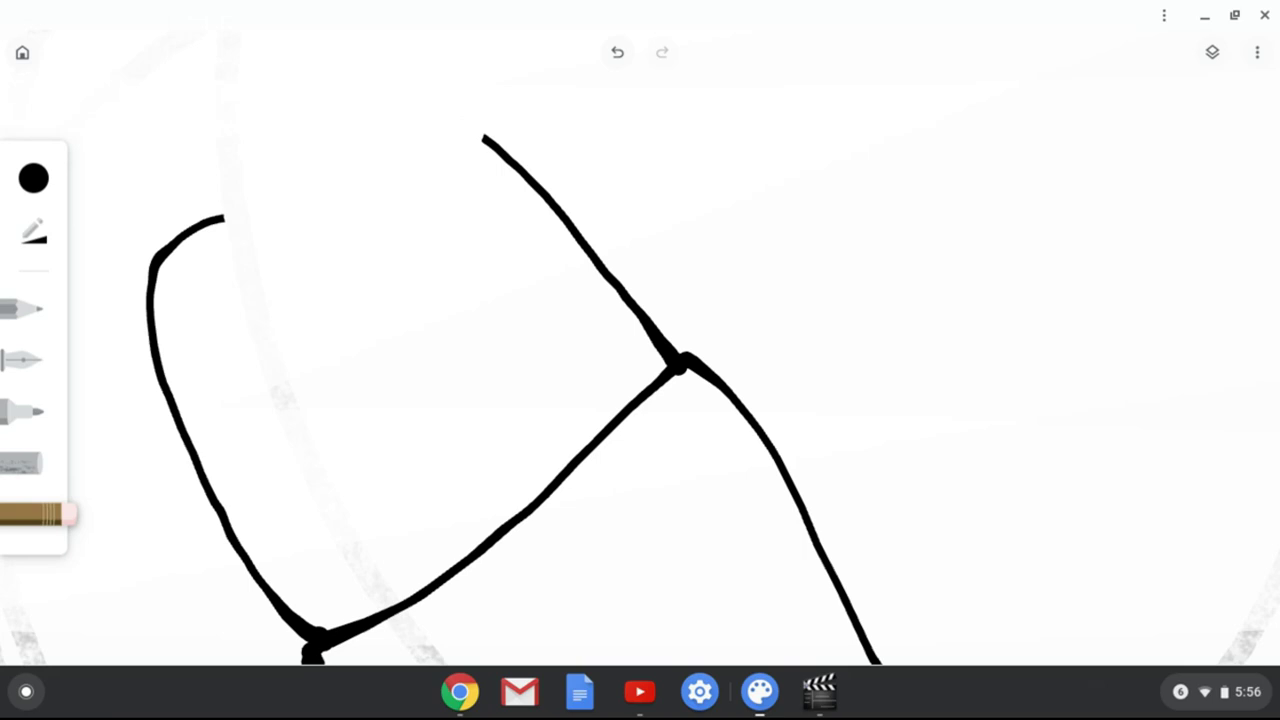
- Ink three overlapping rounded fingers across the top of the paw, with two divider lines running down into it
click(20, 358)
mouse_move(200, 222)
mouse_down()
mouse_move(252, 222)
mouse_move(340, 356)
mouse_up()
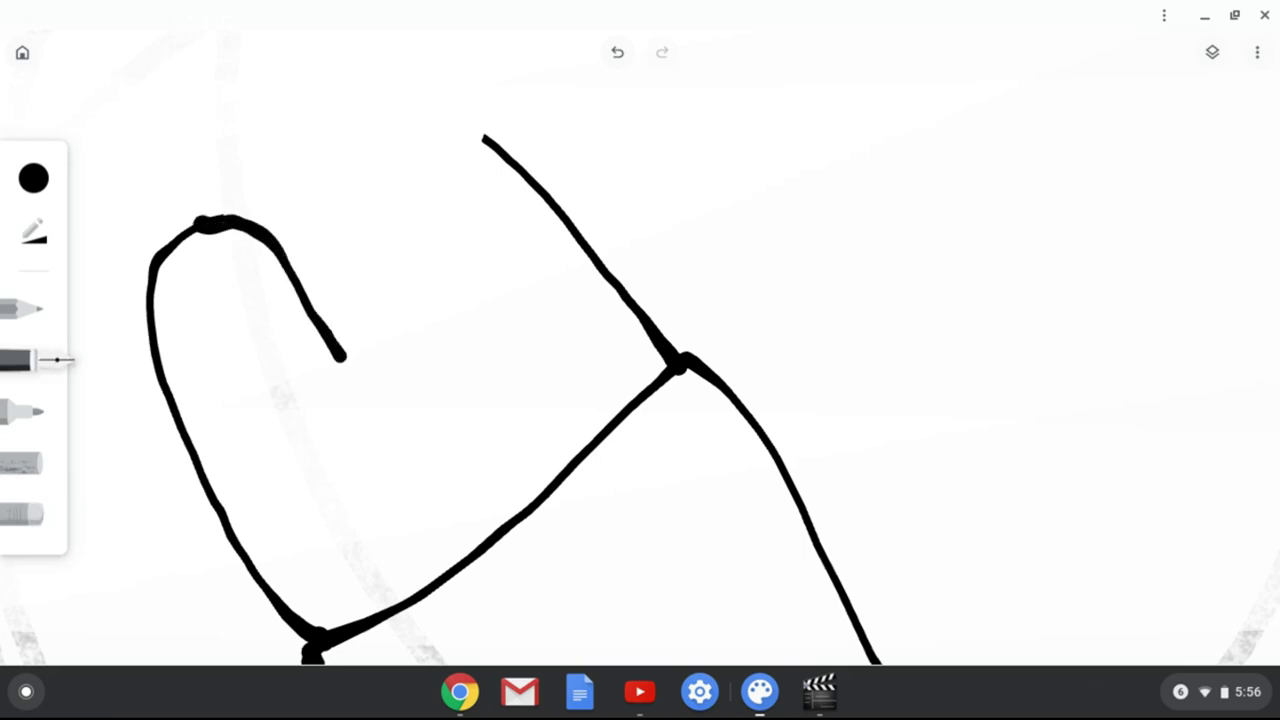
mouse_move(228, 212)
mouse_down()
mouse_move(252, 181)
mouse_move(300, 154)
mouse_move(405, 177)
mouse_move(478, 286)
mouse_up()
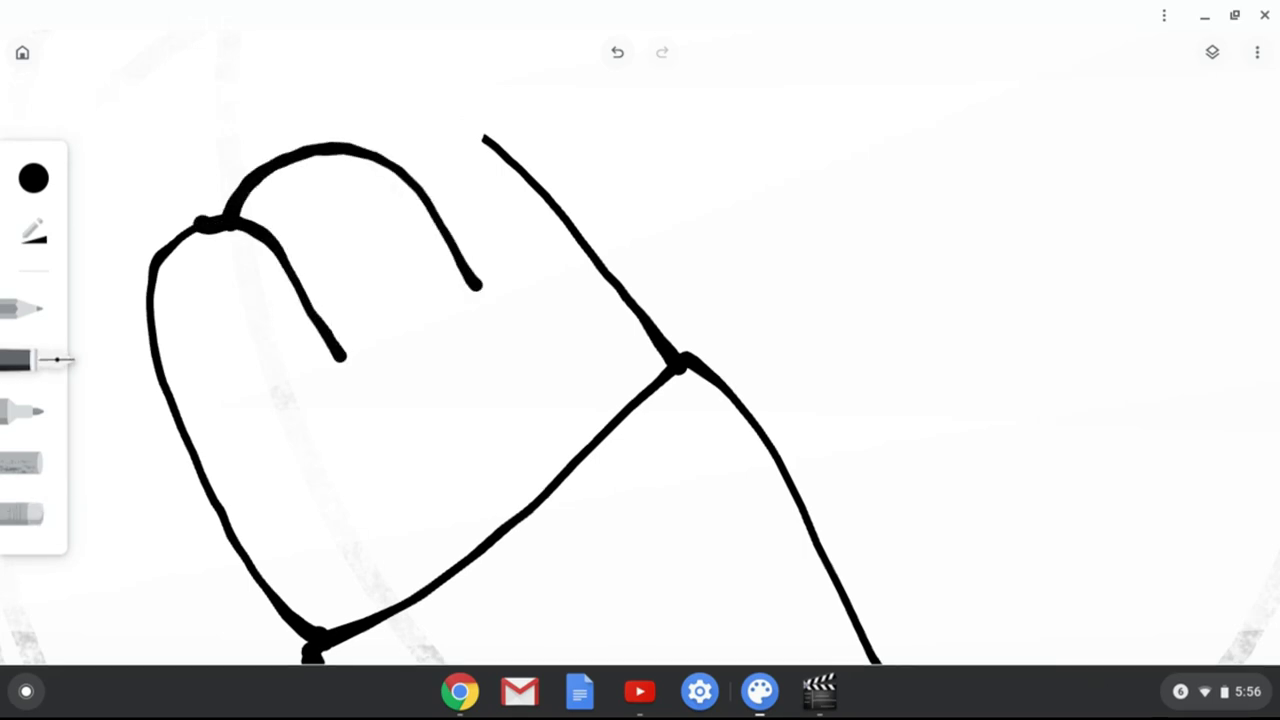
mouse_move(370, 158)
mouse_down()
mouse_move(400, 122)
mouse_move(486, 132)
mouse_move(516, 158)
mouse_up()
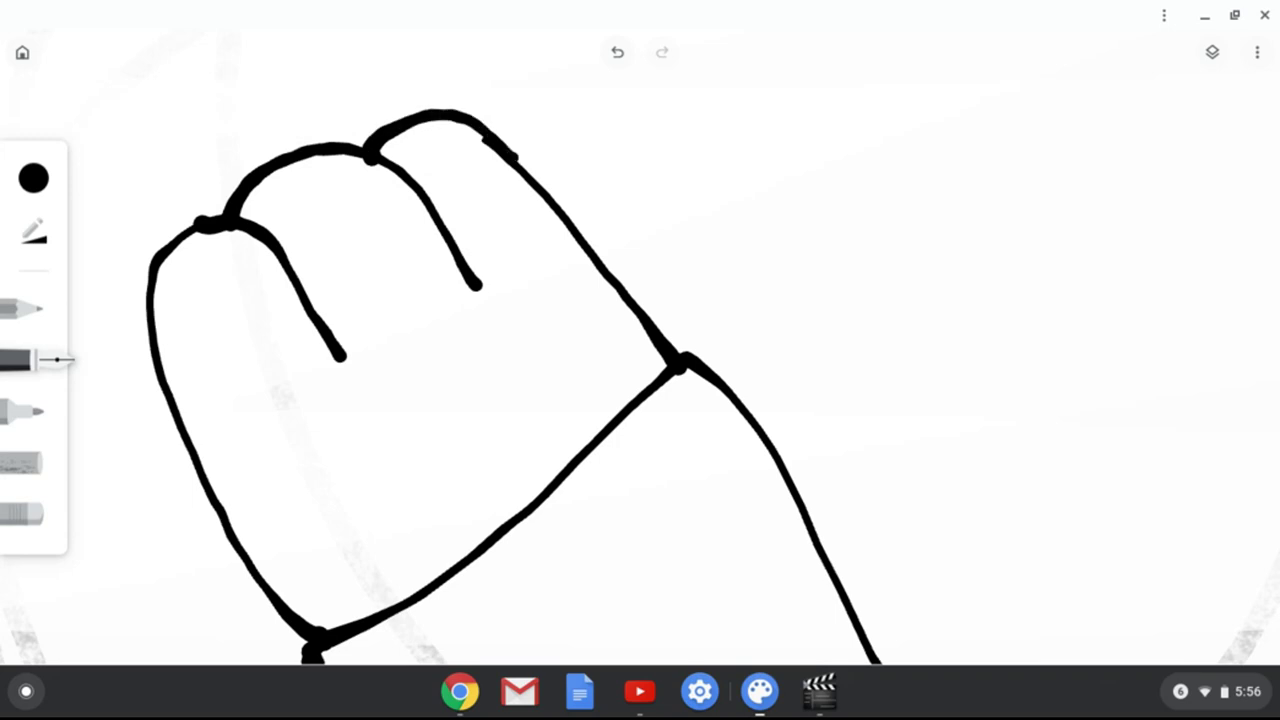
- Add a small pointed claw to the tip of each of the paw's three fingers
scroll(312, 132, up, 2)
scroll(207, 128, up, 5)
scroll(660, 337, down, 5)
scroll(410, 325, up, 8)
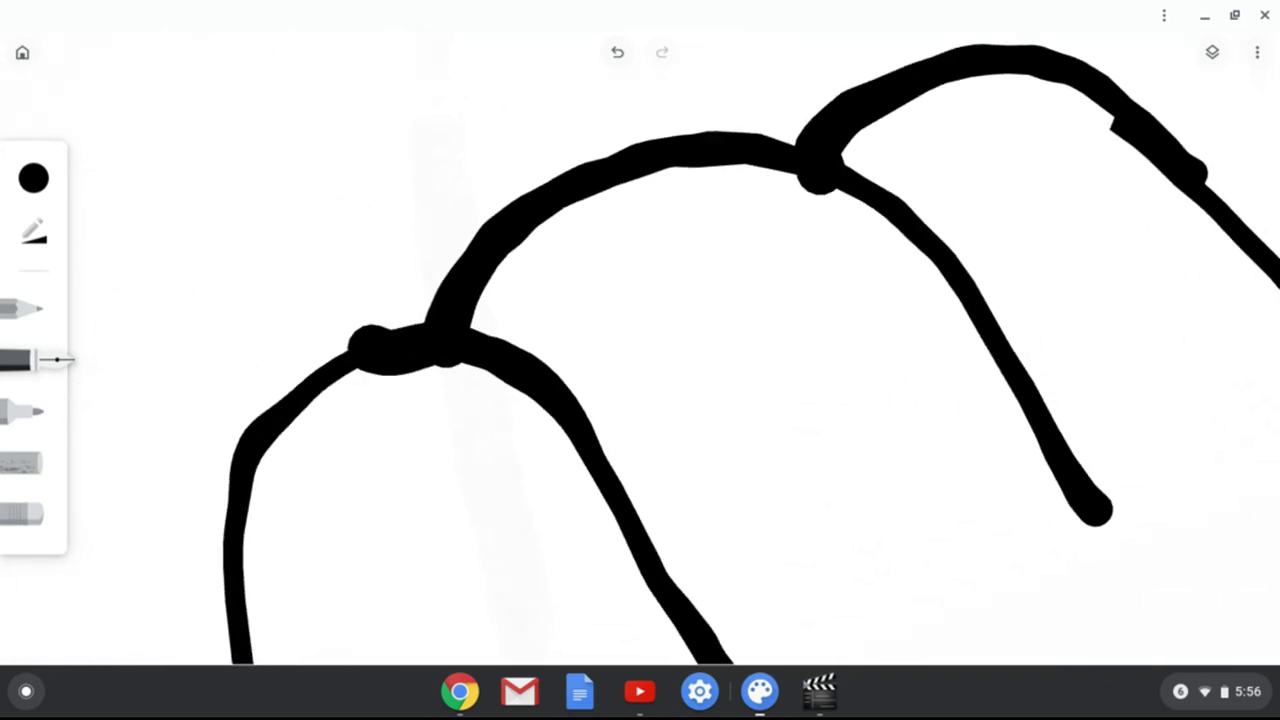
scroll(645, 342, down, 5)
mouse_move(514, 378)
mouse_down()
mouse_move(503, 330)
mouse_move(542, 347)
mouse_up()
mouse_move(632, 292)
mouse_down()
mouse_move(624, 262)
mouse_move(660, 265)
mouse_move(642, 270)
mouse_up()
mouse_move(758, 236)
mouse_down()
mouse_move(757, 200)
mouse_move(806, 224)
mouse_up()
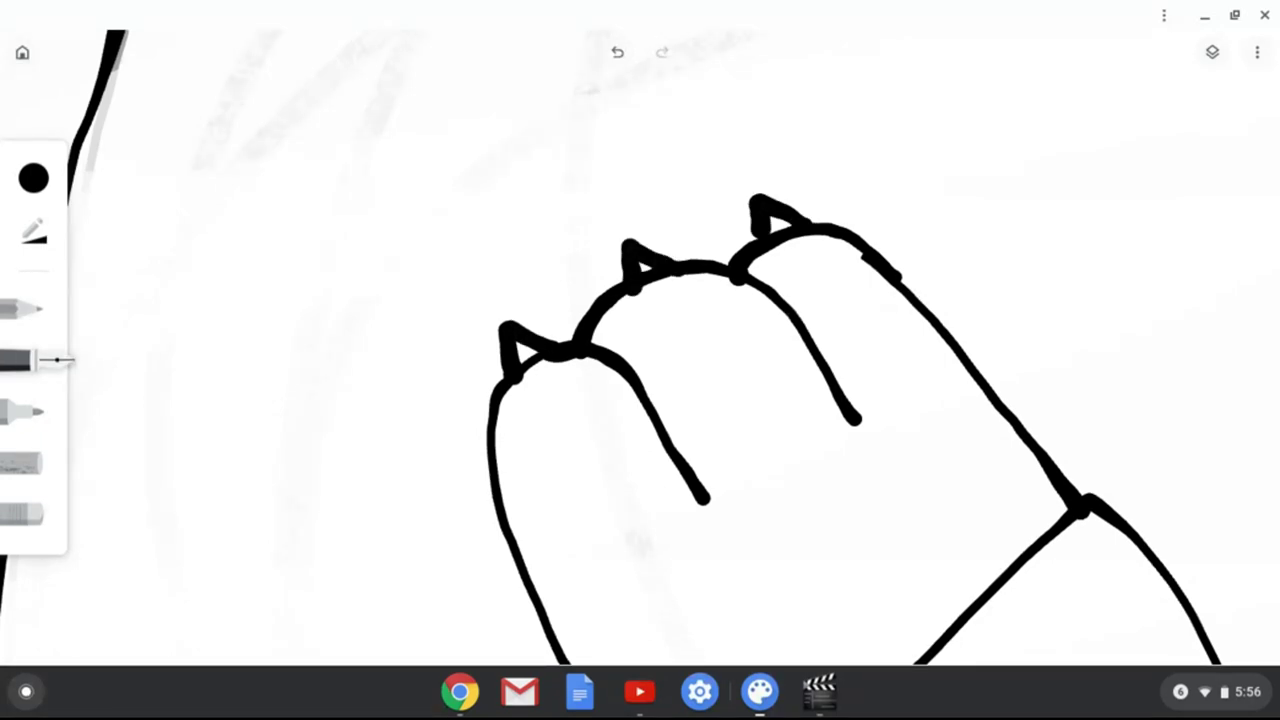
- Ink the shirt's wide neckline as a shallow curve across the chest from one shoulder line to the other
scroll(640, 348, down, 5)
scroll(640, 348, up, 2)
scroll(640, 348, down, 3)
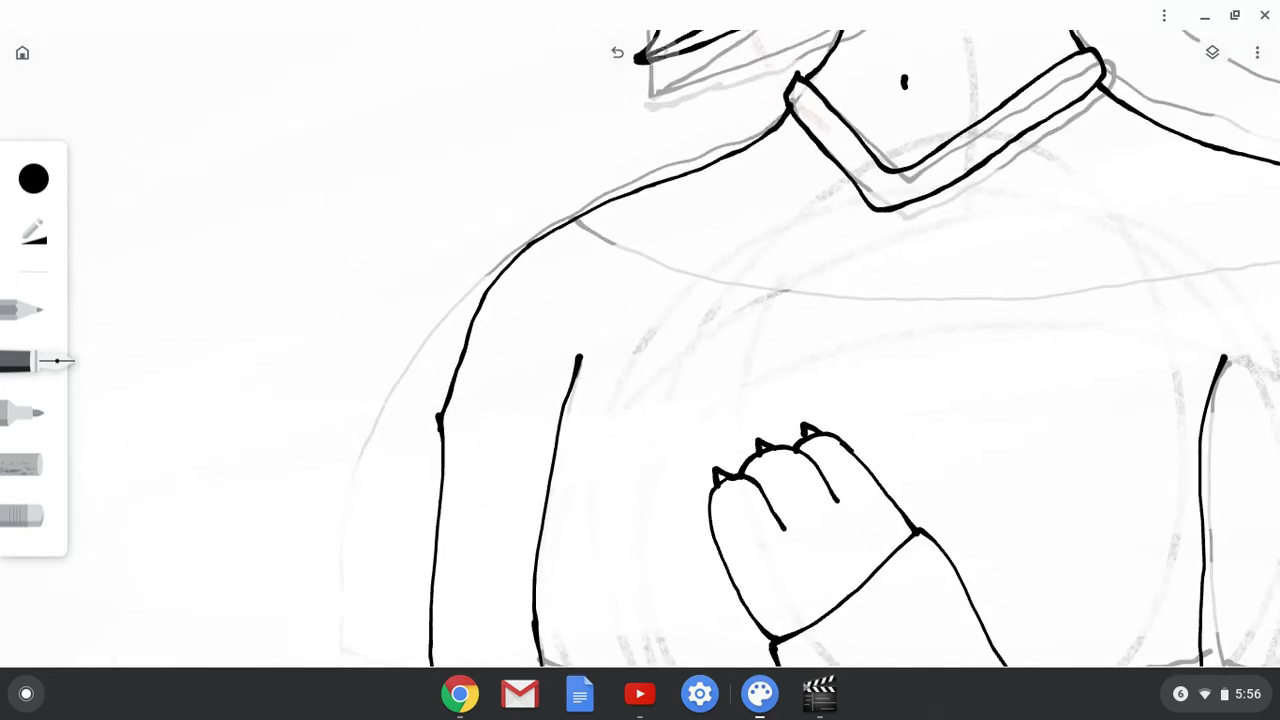
scroll(700, 430, down, 2)
scroll(640, 348, up, 2)
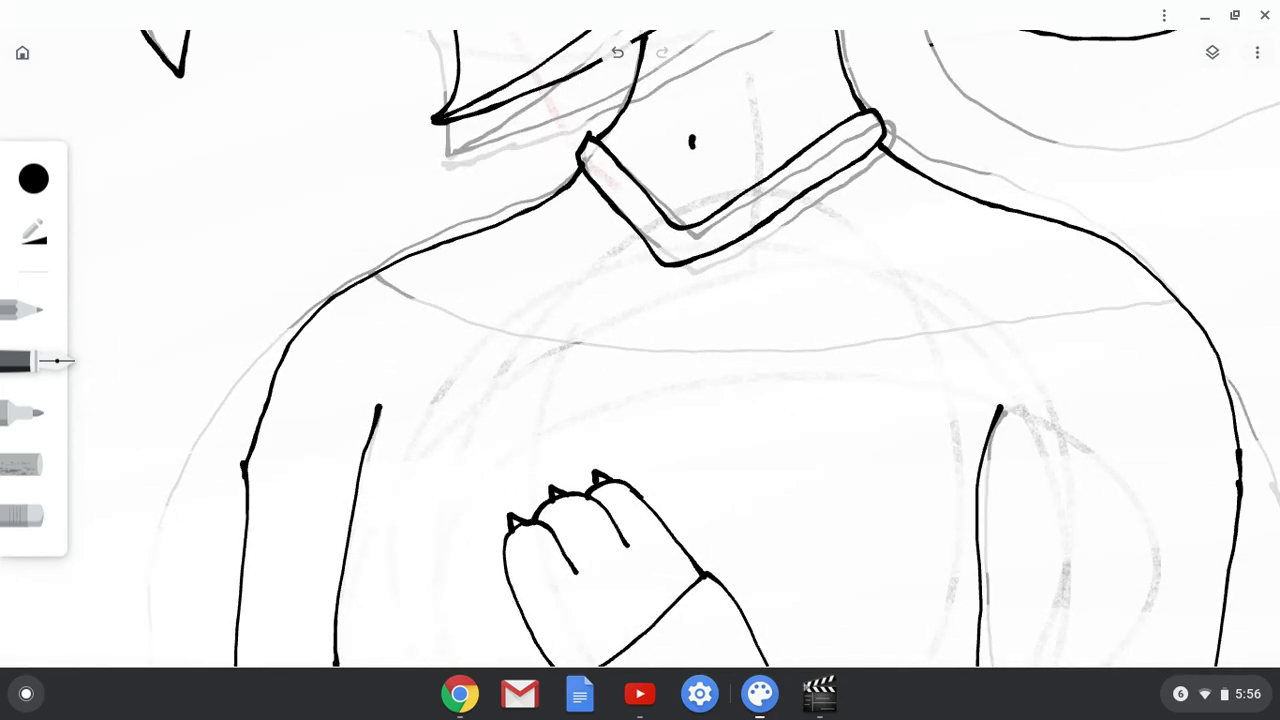
scroll(640, 348, up, 3)
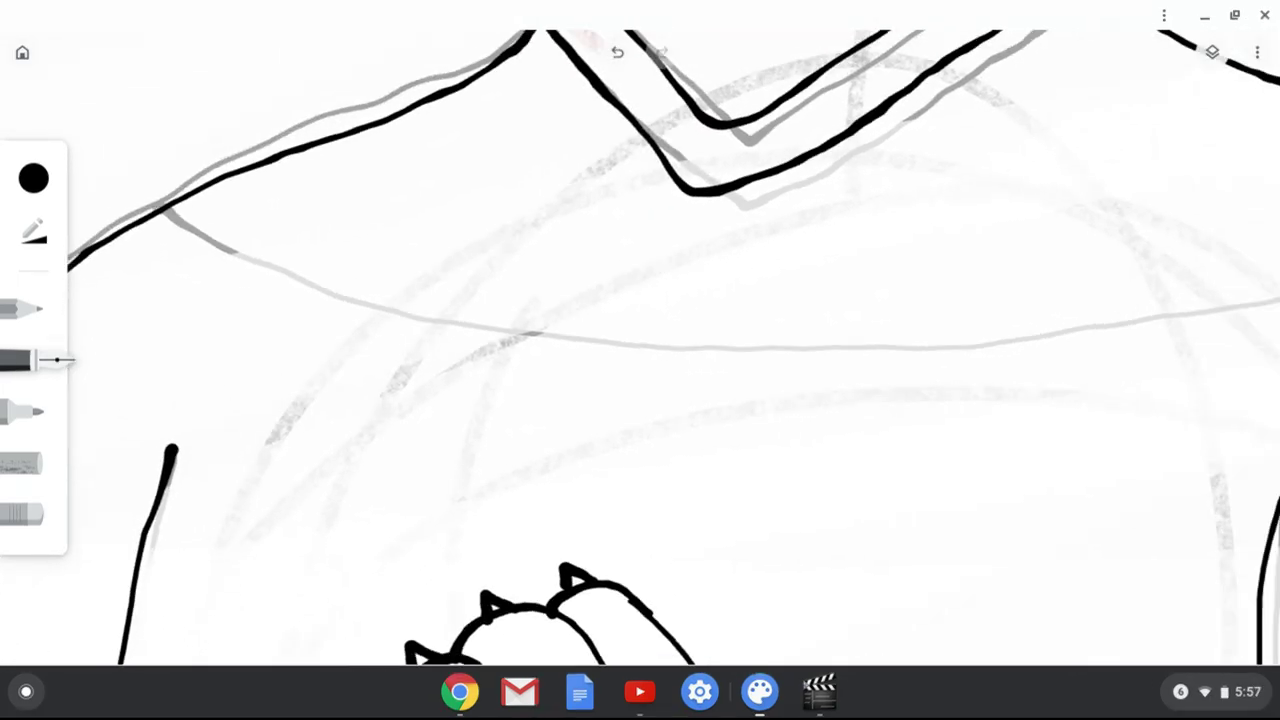
mouse_move(172, 212)
mouse_down()
mouse_move(244, 255)
mouse_move(665, 326)
mouse_move(1067, 311)
mouse_move(1249, 280)
mouse_up()
scroll(640, 350, right, 10)
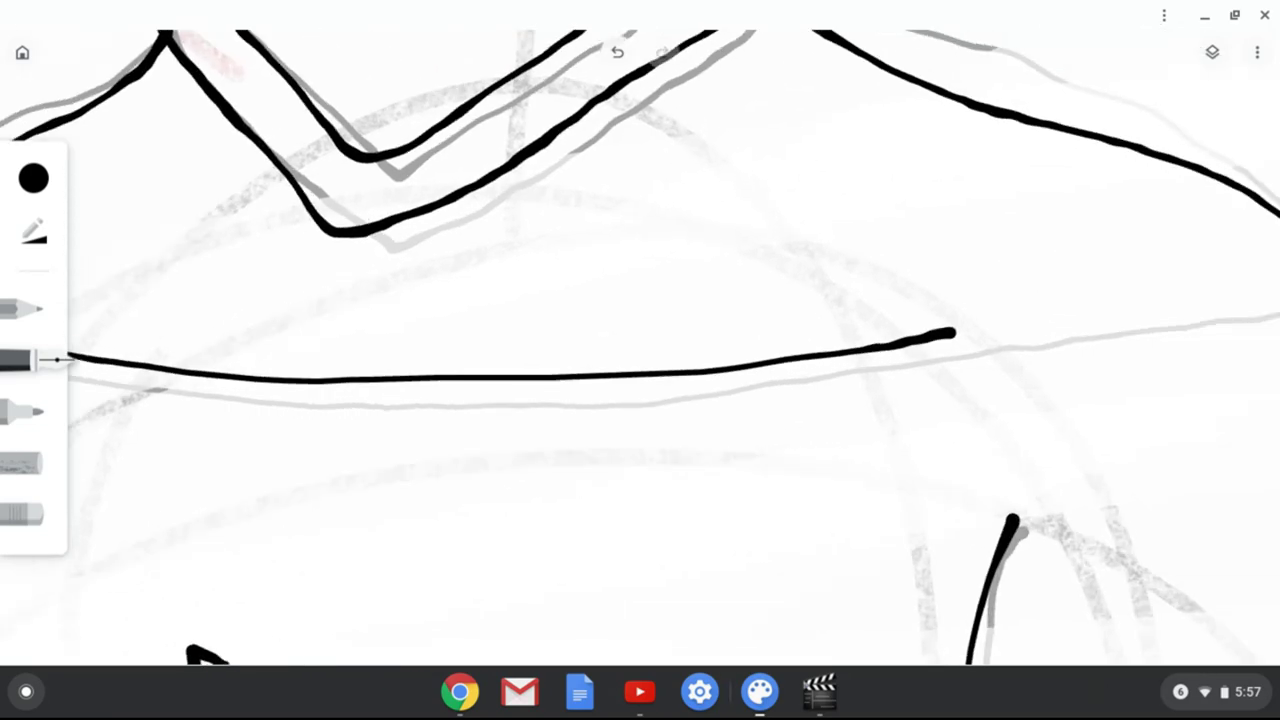
drag(578, 312, 957, 247)
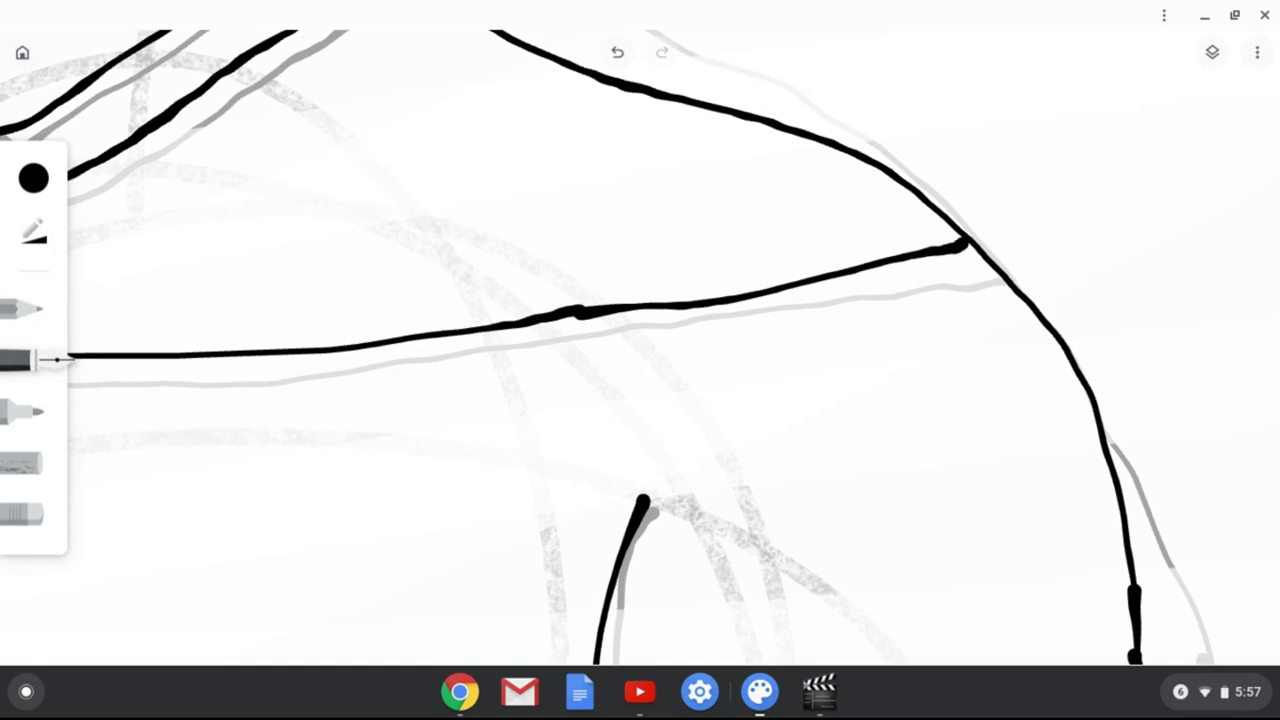
- Ink the sleeve hem across the ear-side arm, just above the canvas edge
scroll(640, 350, down, 5)
scroll(640, 350, down, 4)
scroll(640, 350, up, 5)
scroll(640, 350, down, 2)
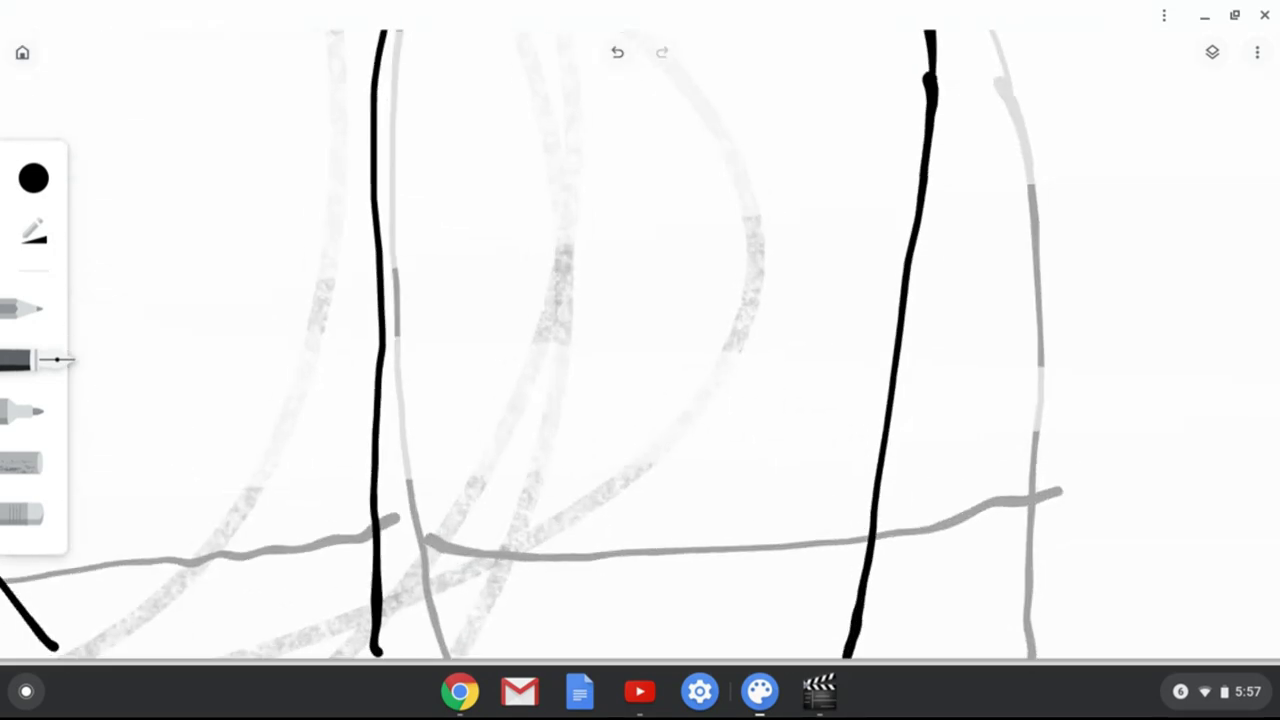
mouse_move(378, 540)
mouse_down()
mouse_move(548, 574)
mouse_move(855, 578)
mouse_up()
- Ink the sleeve hem across the other arm and the shirt hem from that arm to the raised forearm
scroll(640, 350, down, 5)
scroll(640, 350, up, 5)
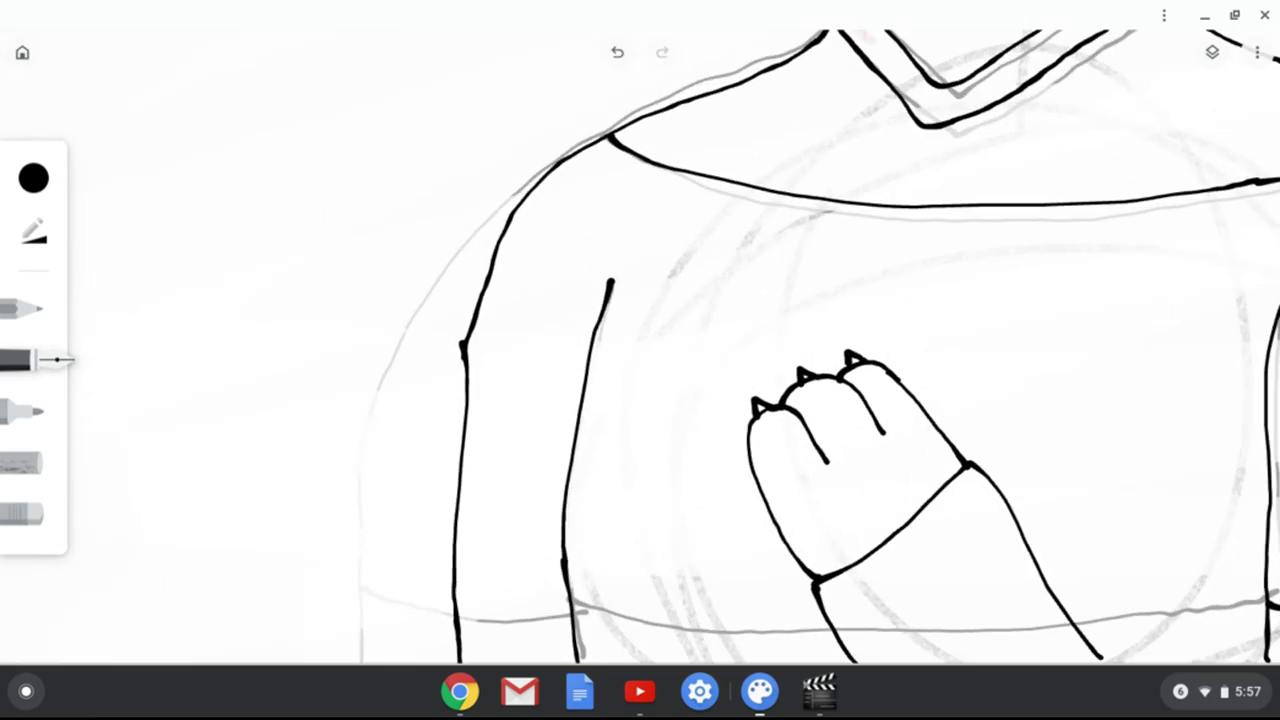
scroll(640, 350, up, 3)
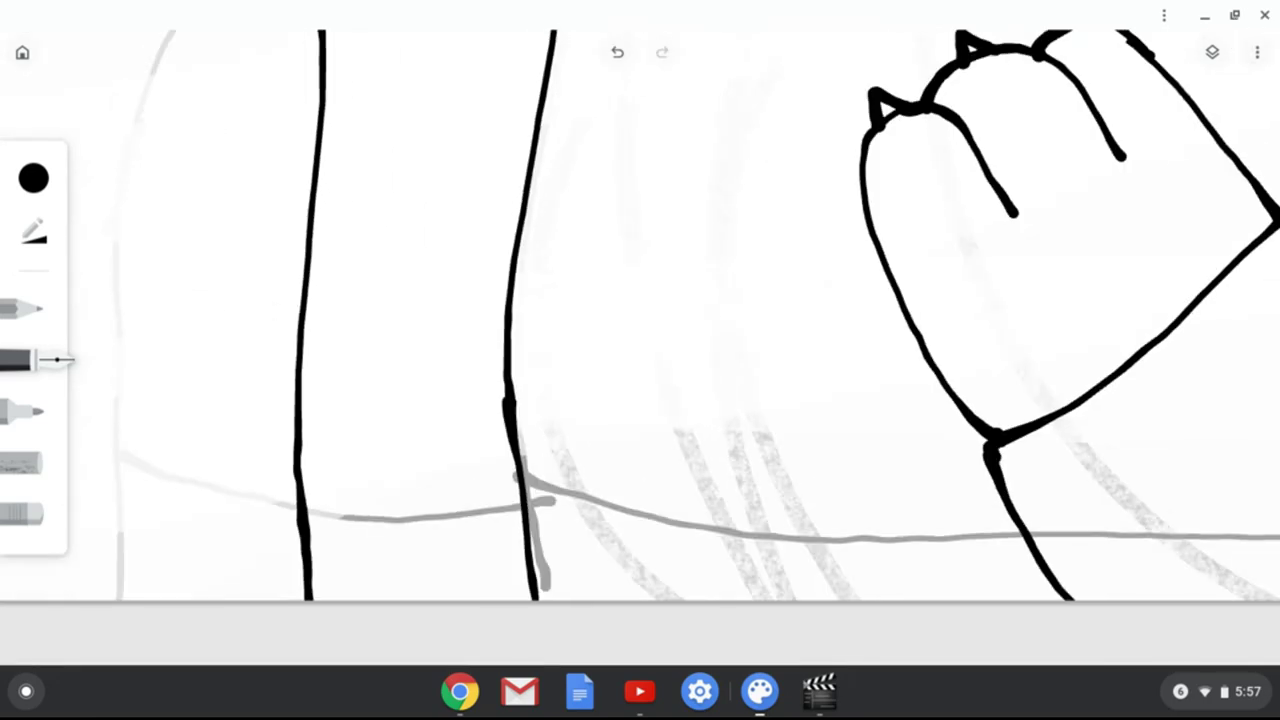
mouse_move(304, 506)
mouse_down()
mouse_move(436, 517)
mouse_move(567, 493)
mouse_move(995, 523)
mouse_up()
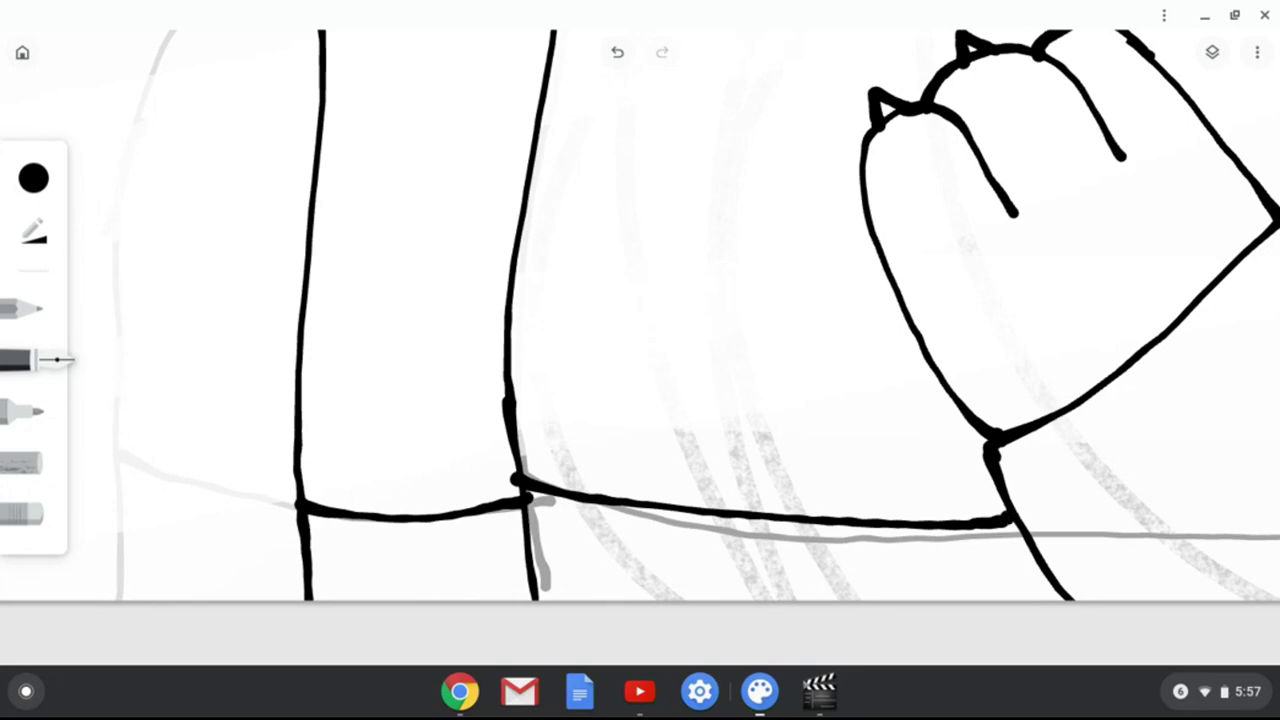
- Ink the rest of the shirt hem from the raised forearm to the ear-side arm's inner line
scroll(640, 340, right, 10)
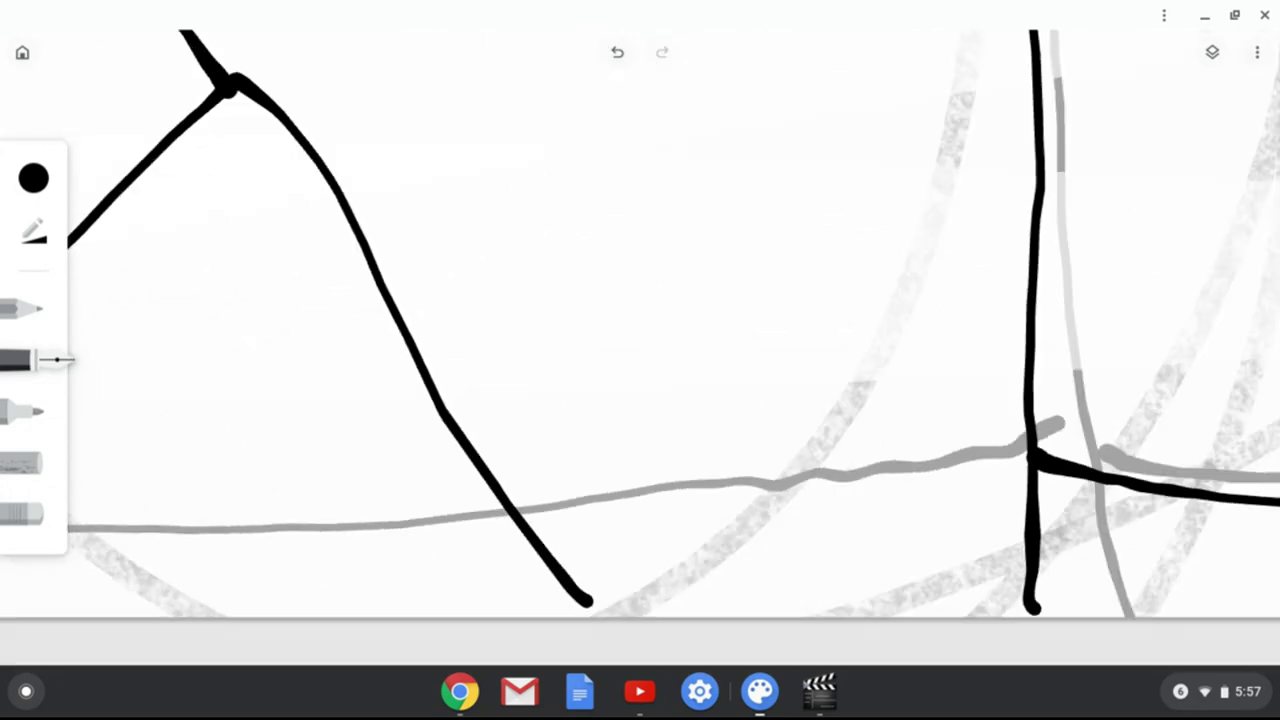
scroll(640, 330, right, 5)
drag(395, 489, 926, 417)
scroll(953, 555, down, 3)
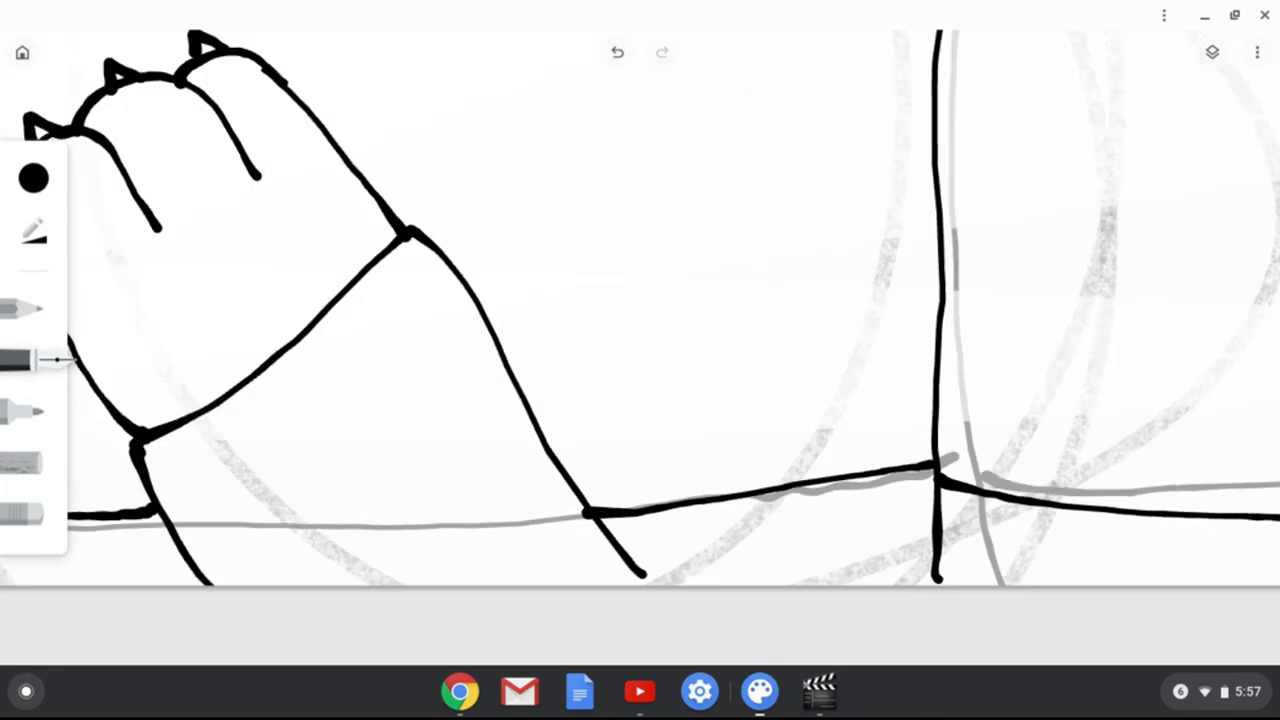
- Delete the white overlay layer and both rough sketch layers, keeping the clean line art, and add a new empty layer
scroll(640, 345, down, 10)
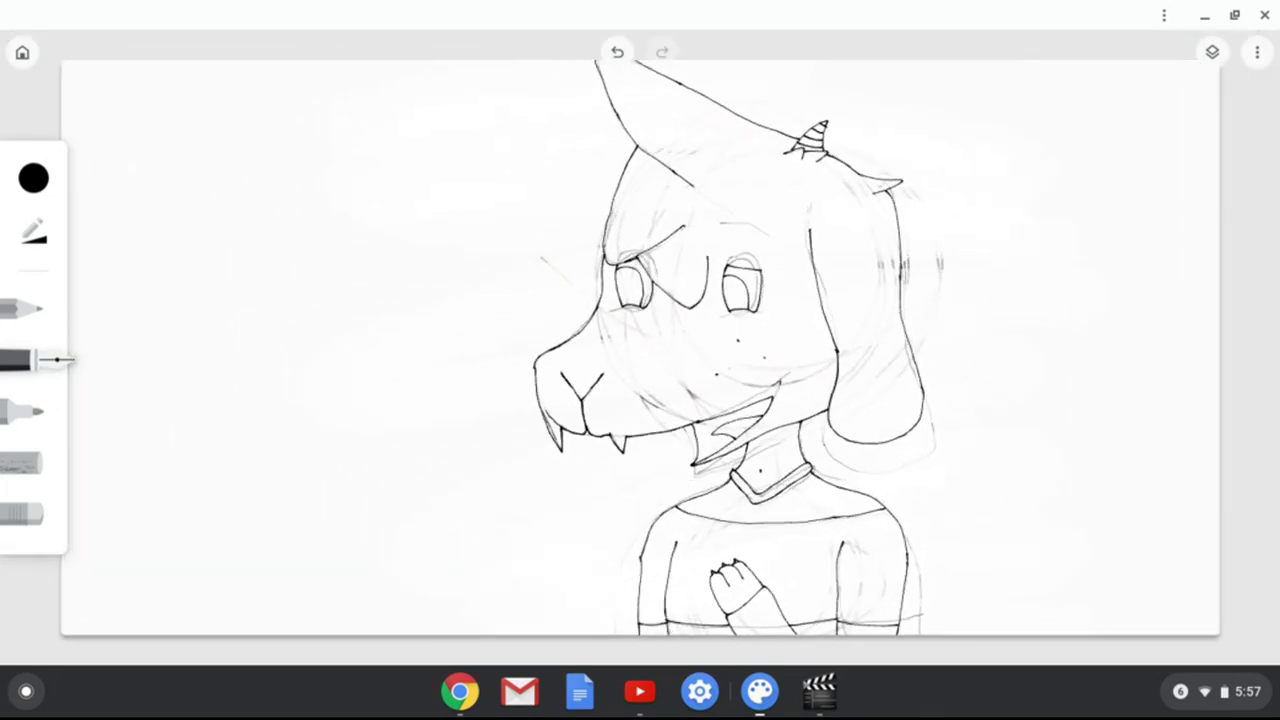
click(1212, 52)
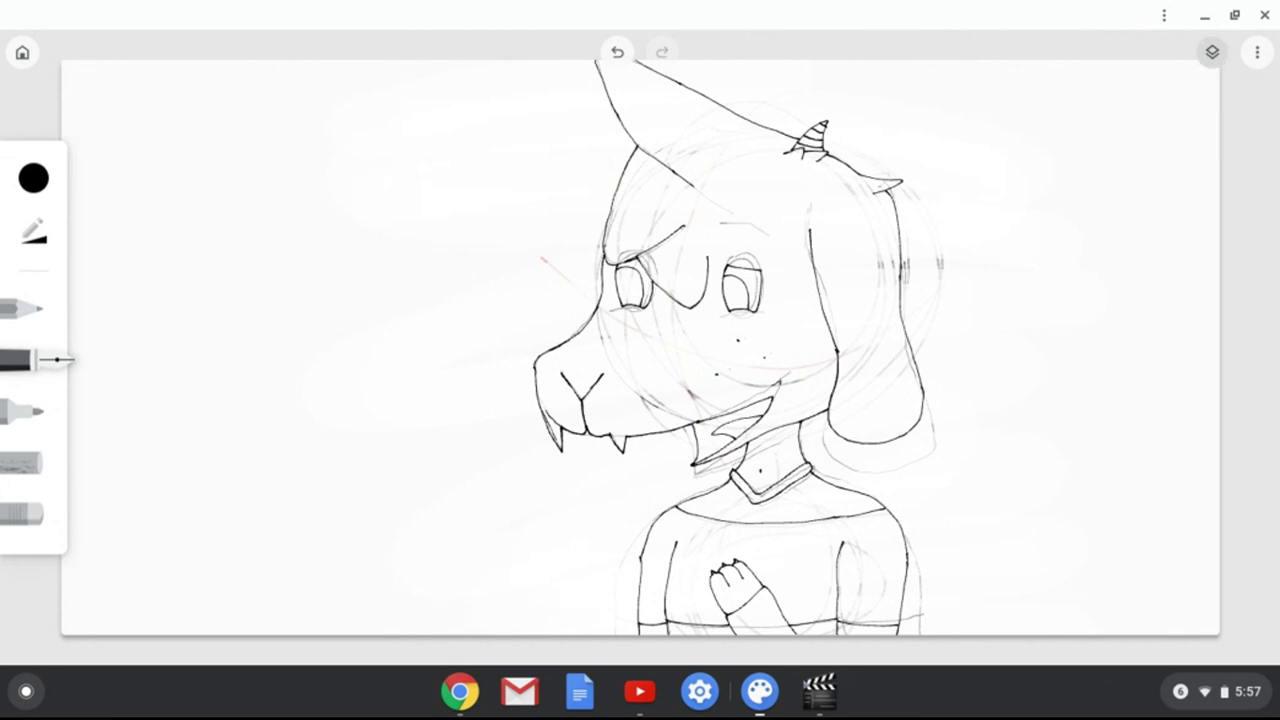
click(1160, 317)
click(1089, 354)
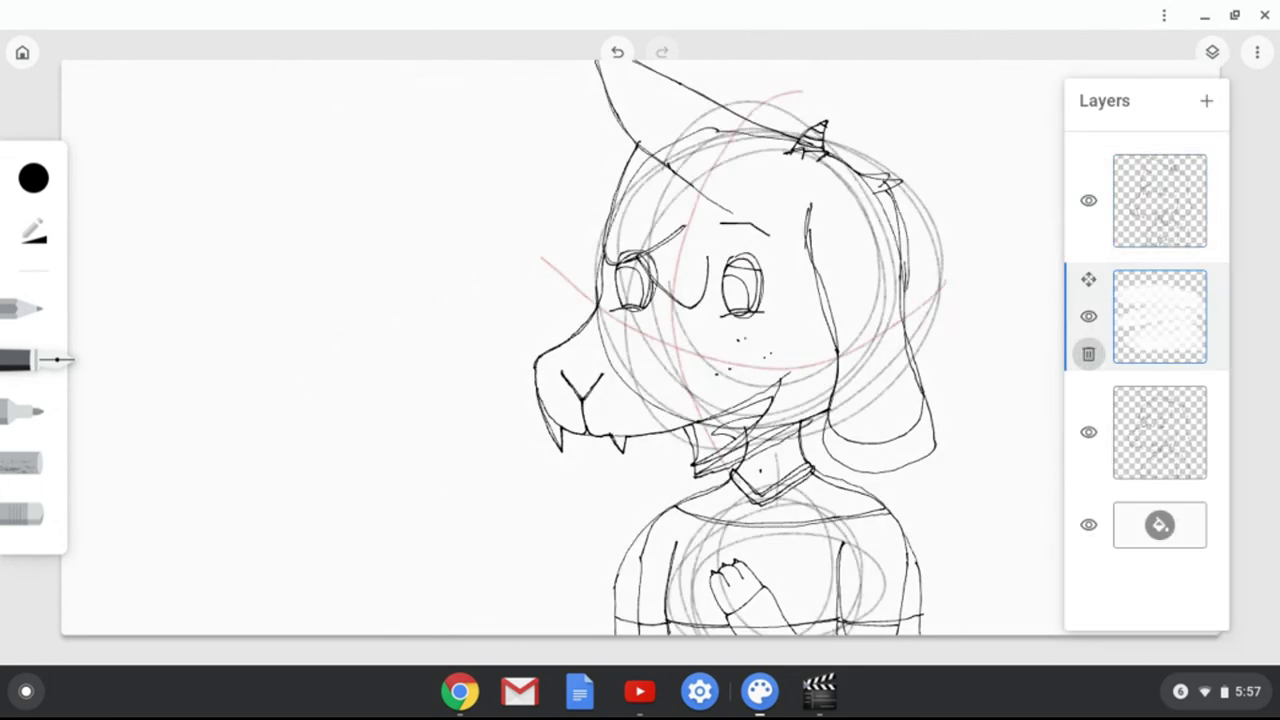
click(1160, 432)
click(1088, 469)
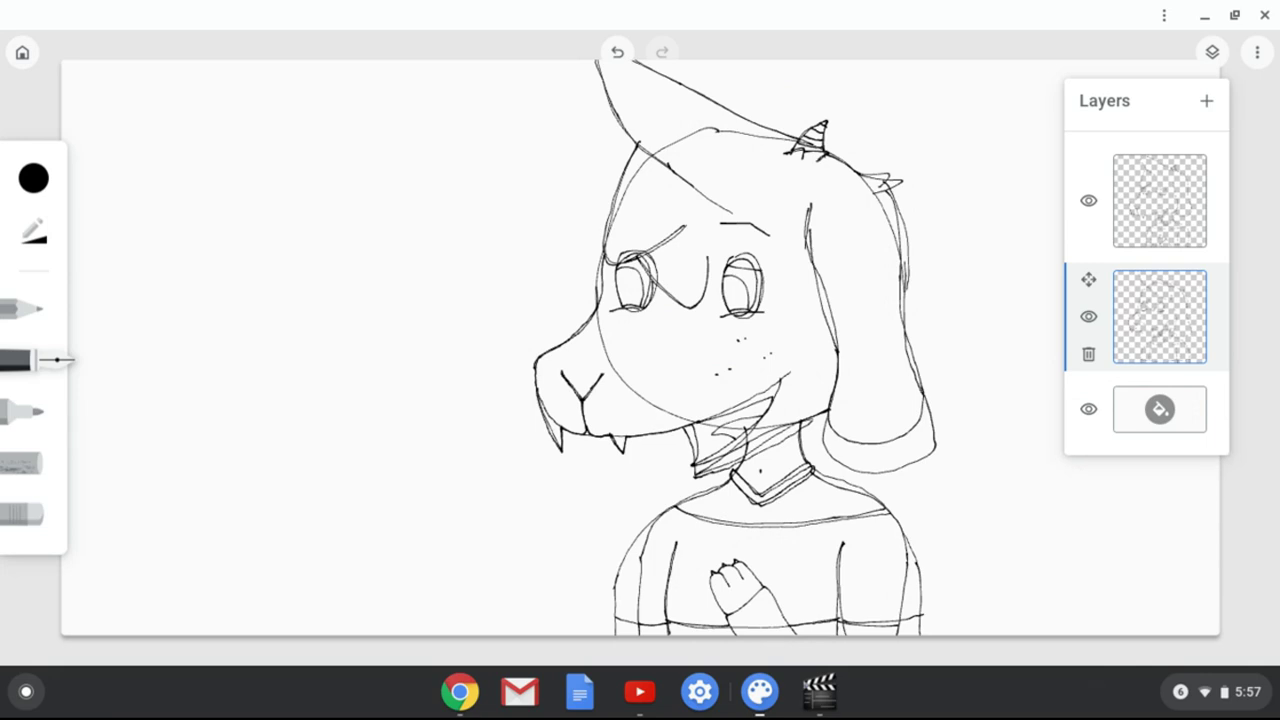
click(1088, 353)
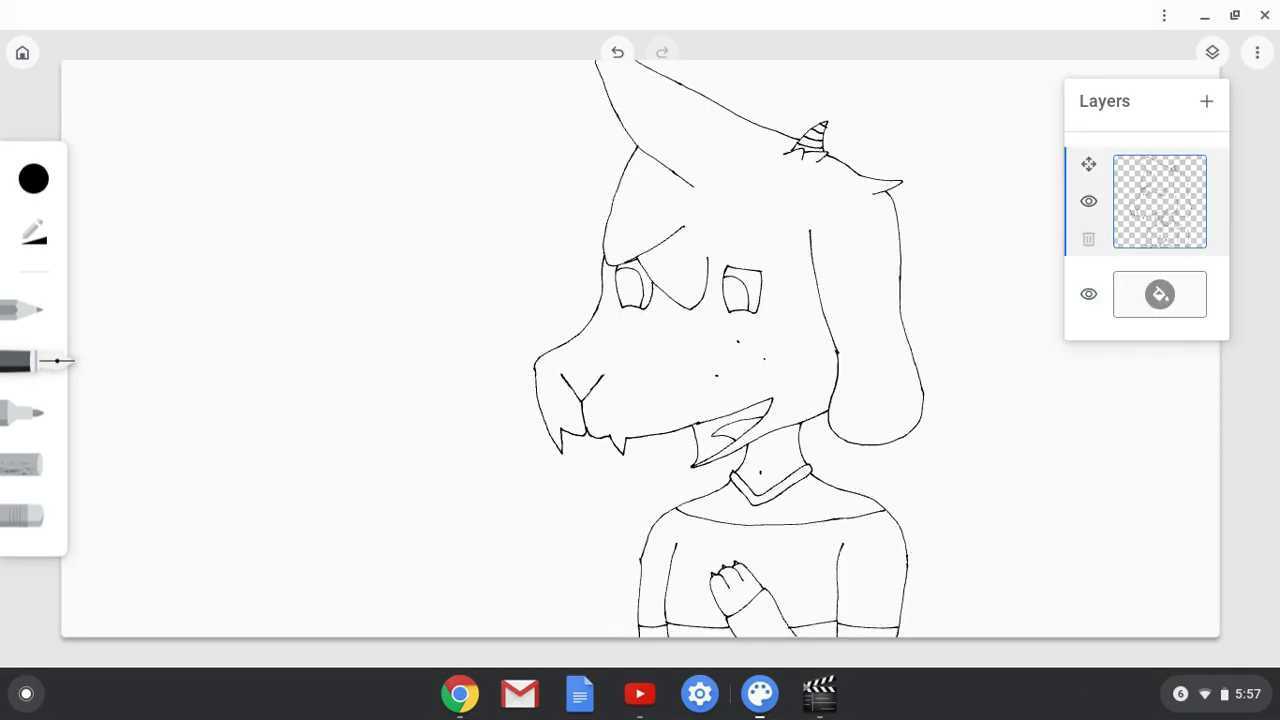
click(1206, 101)
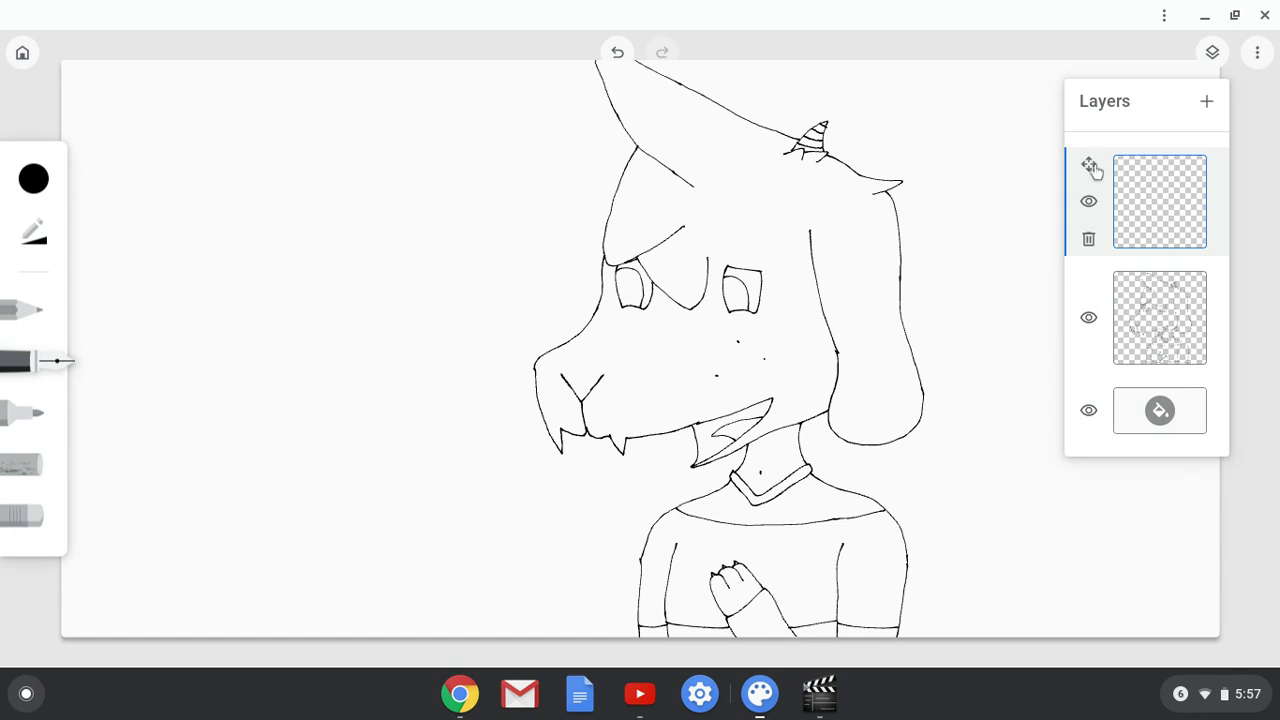
- Move the new empty layer beneath the line art layer, just above the background
drag(1091, 174, 1083, 298)
drag(1088, 168, 1086, 348)
drag(1133, 394, 1133, 420)
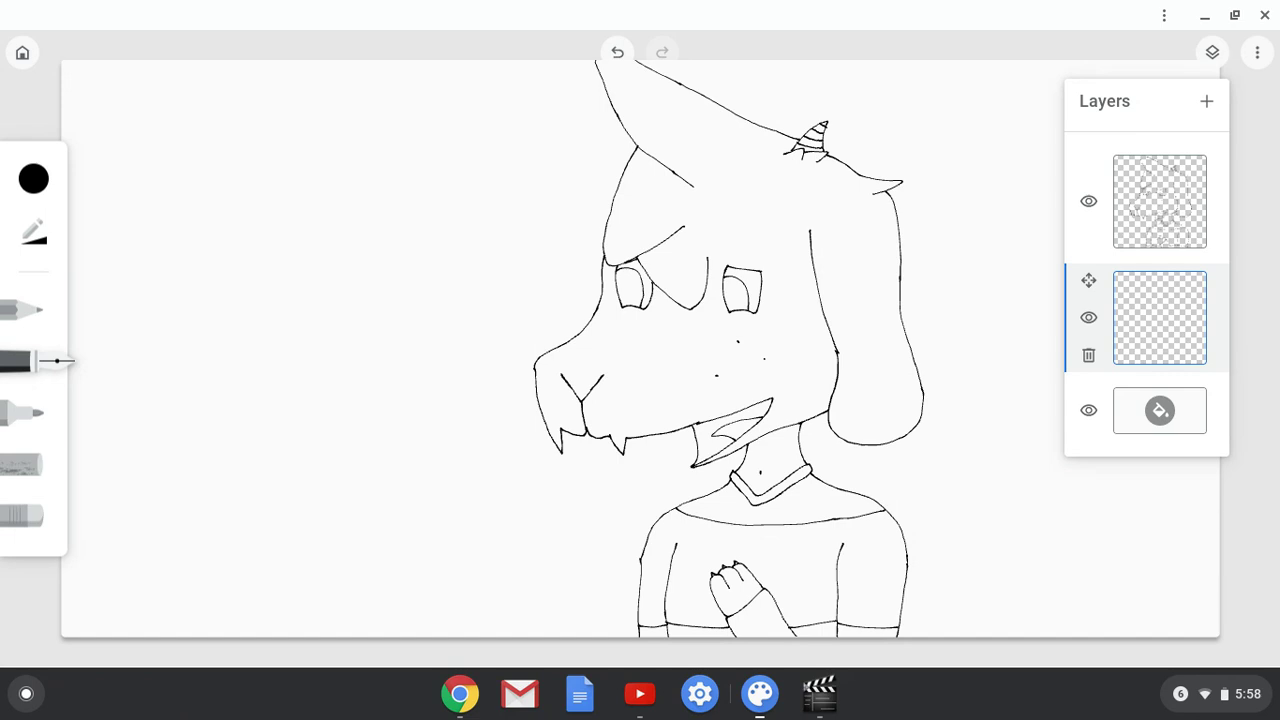
click(1212, 52)
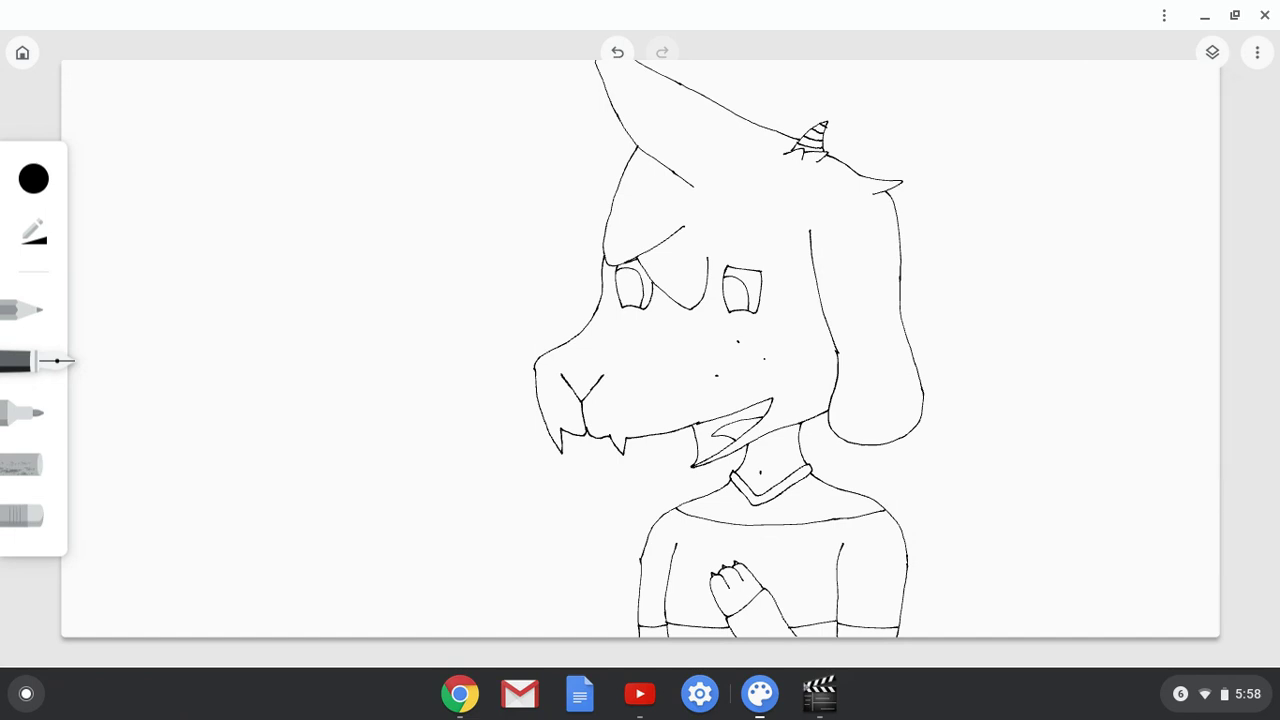
click(33, 179)
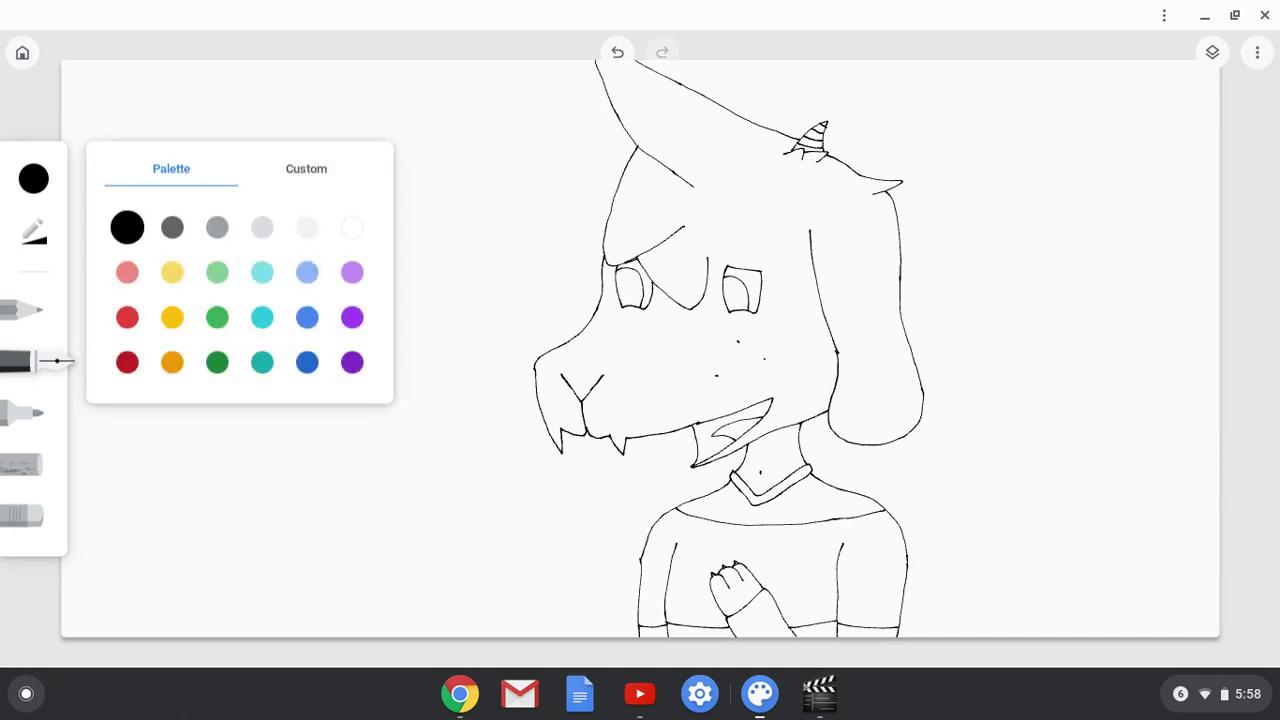
click(172, 272)
scroll(691, 537, up, 5)
scroll(691, 440, down, 4)
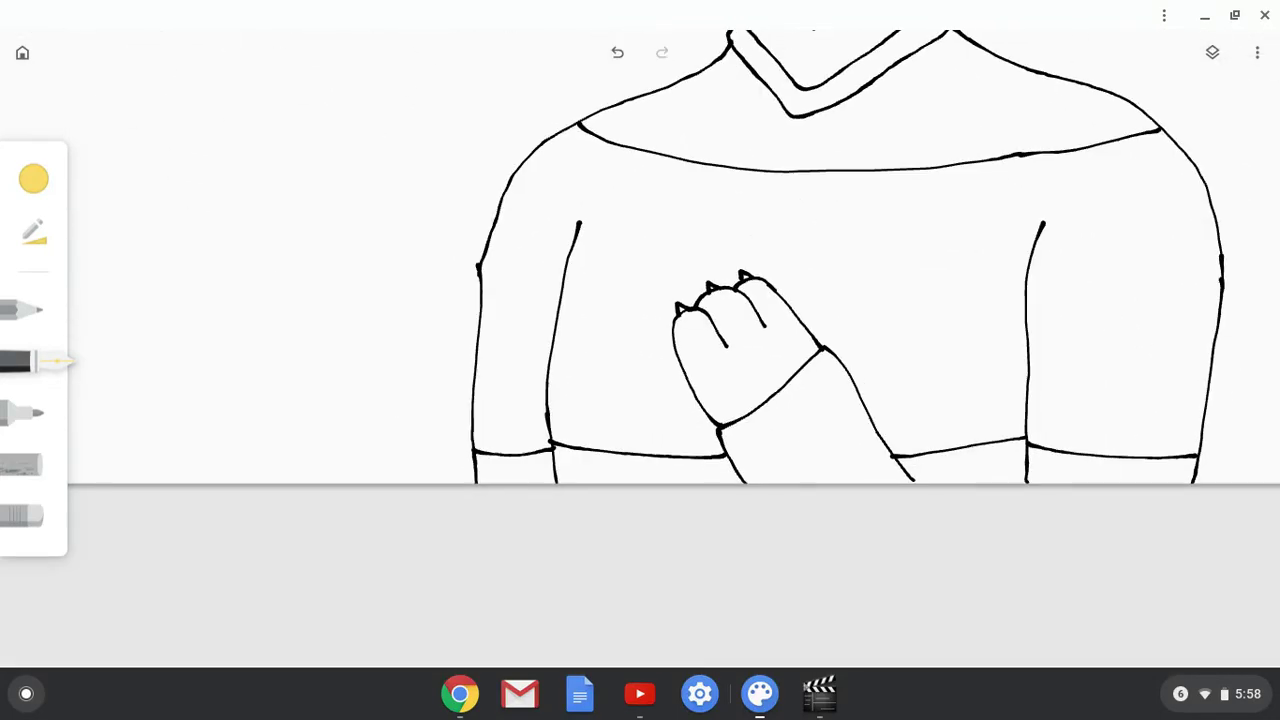
scroll(760, 360, up, 1)
scroll(1038, 341, up, 5)
scroll(640, 300, down, 4)
scroll(900, 500, up, 2)
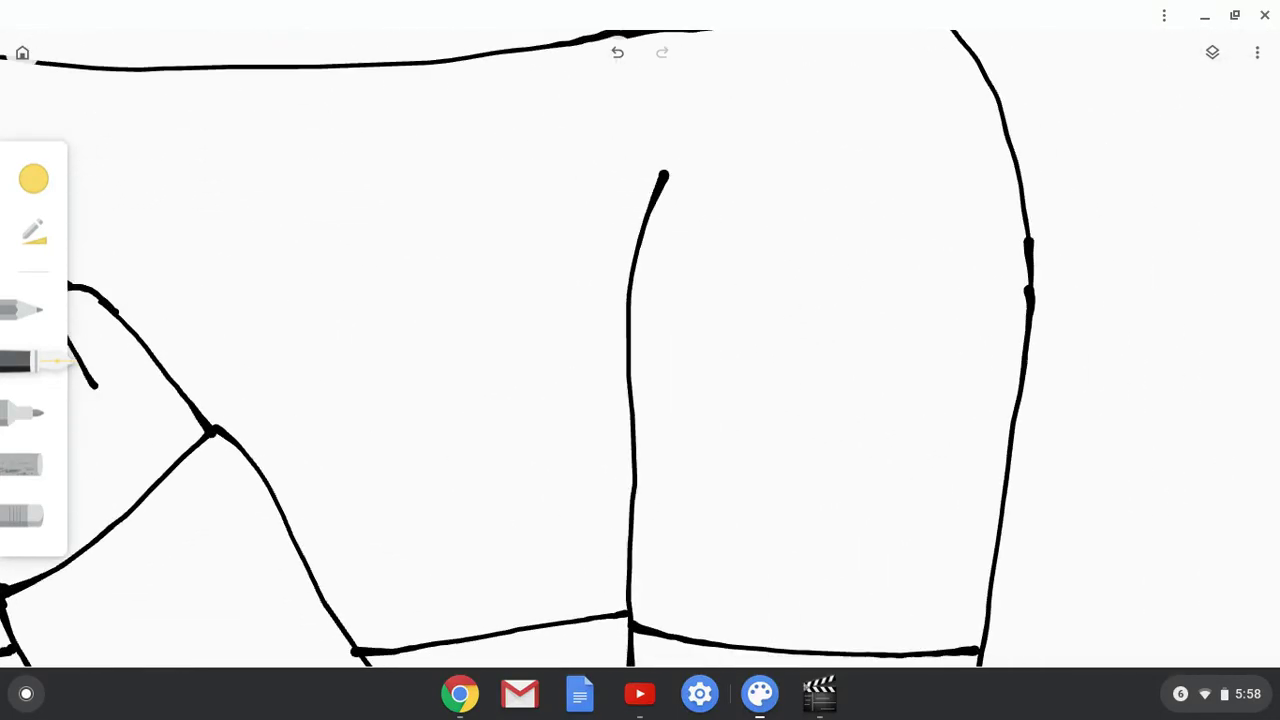
scroll(697, 200, down, 4)
scroll(848, 179, up, 3)
scroll(640, 348, up, 1)
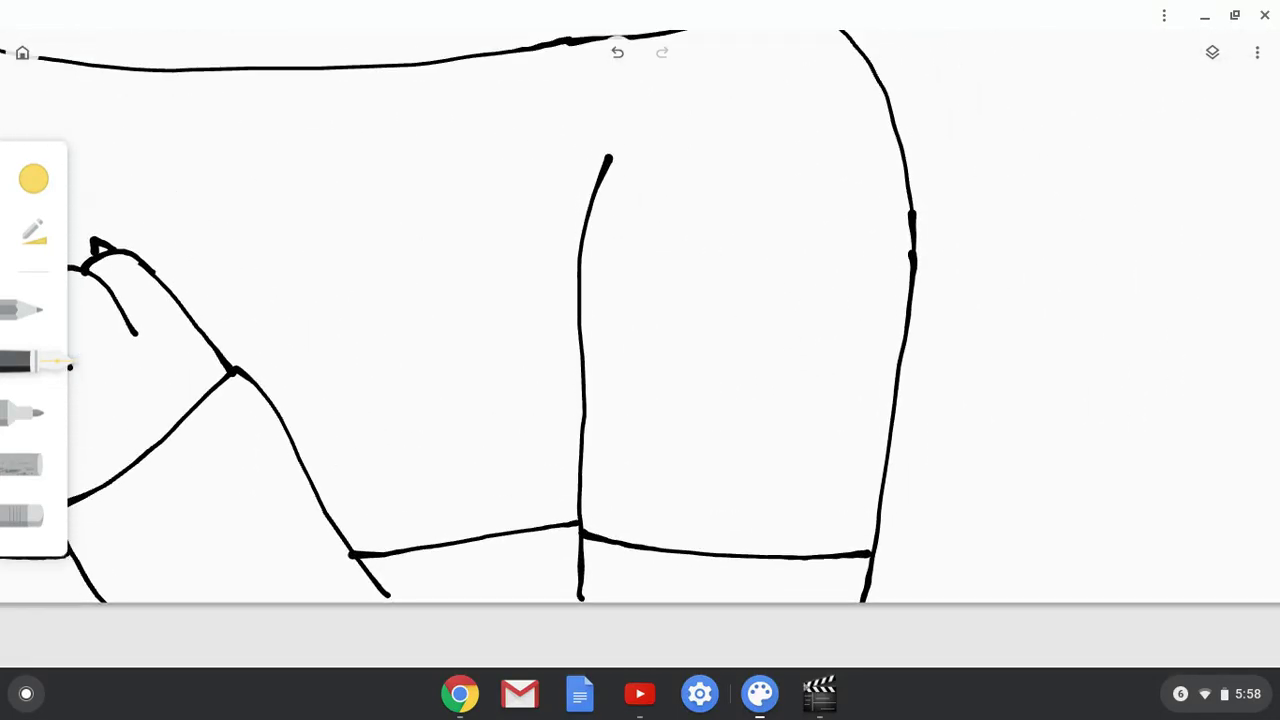
scroll(640, 316, left, 2)
scroll(640, 316, down, 2)
- Ink a curved black line across the raised forearm near the canvas edge on the line art layer
click(33, 179)
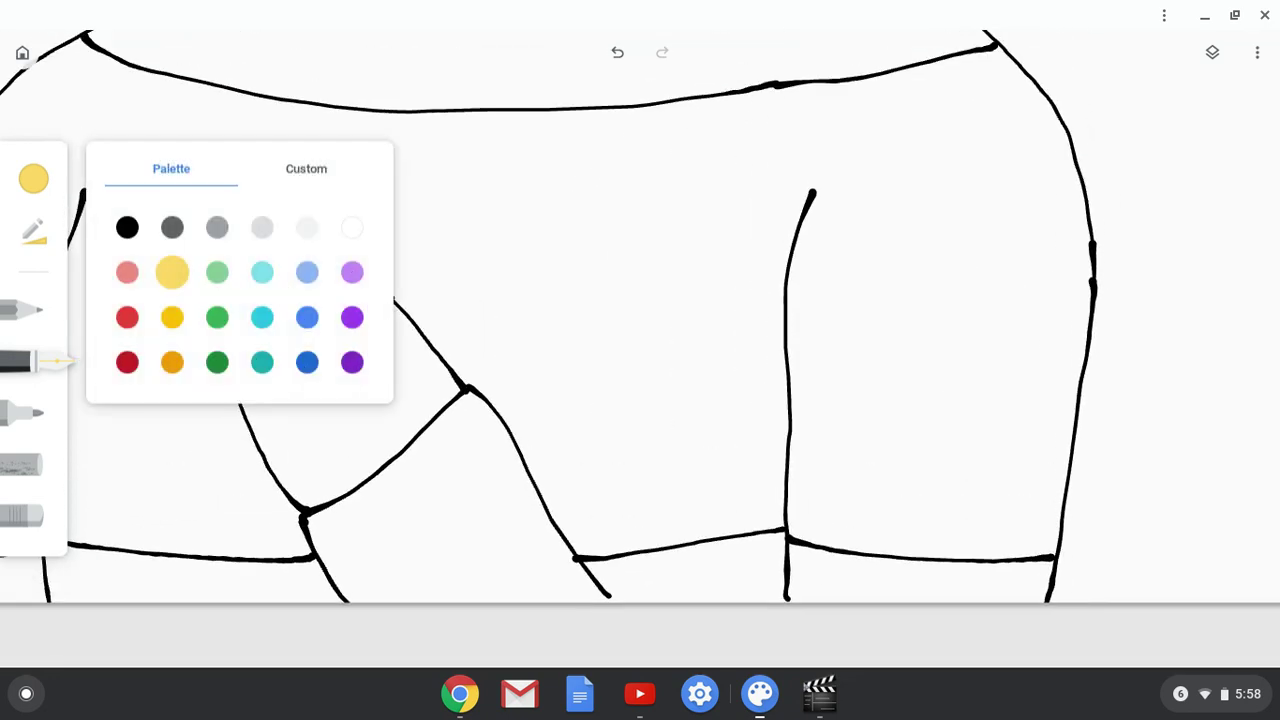
click(127, 228)
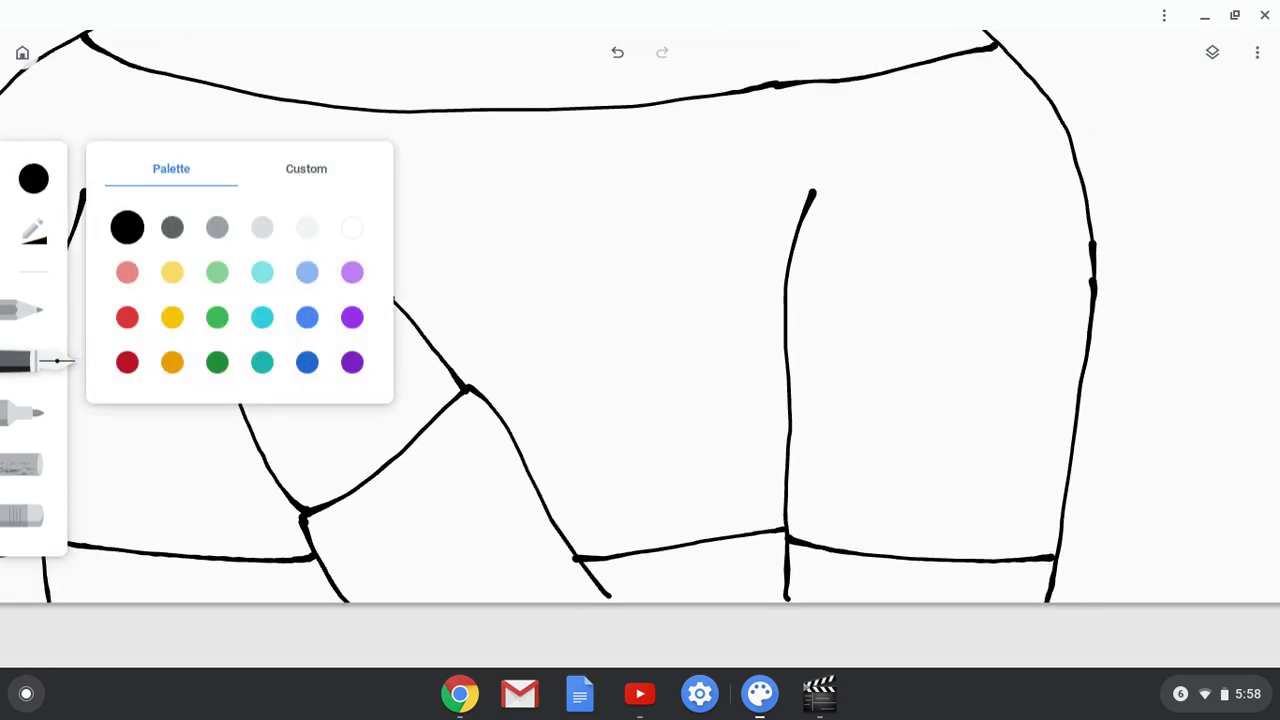
click(1212, 52)
click(1160, 202)
scroll(510, 588, up, 3)
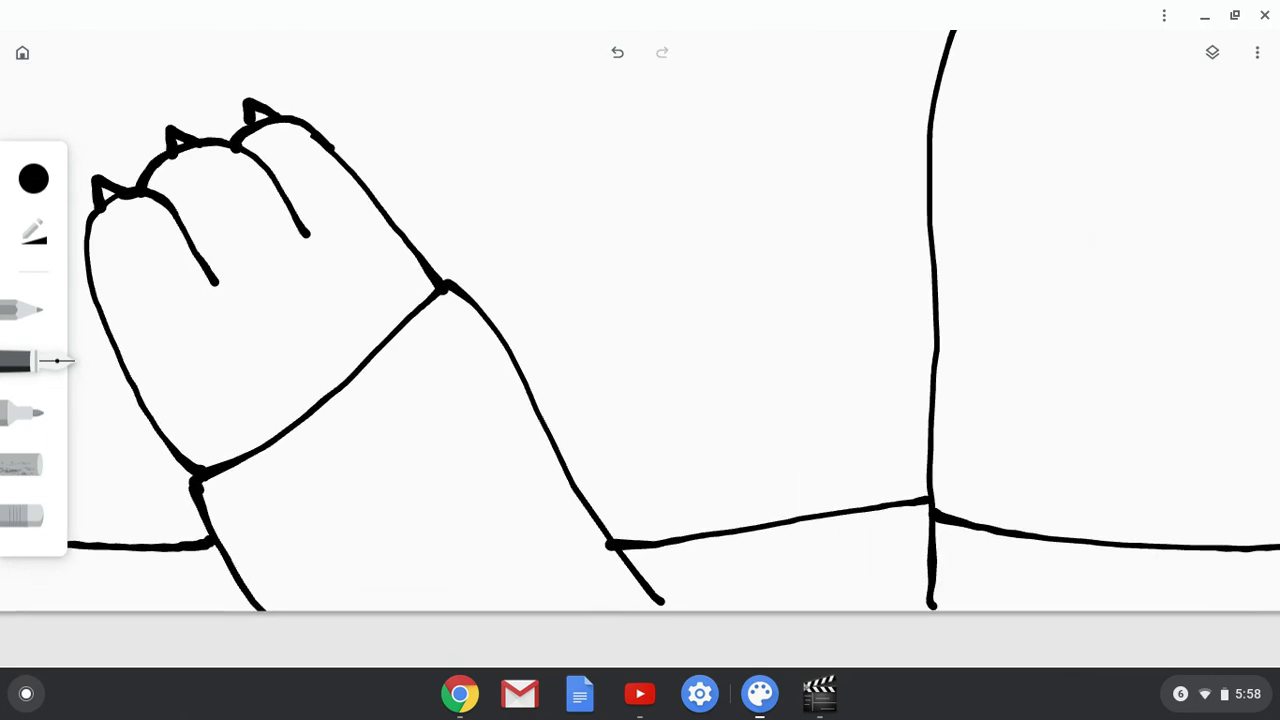
scroll(640, 320, left, 3)
scroll(640, 320, down, 1)
scroll(640, 320, up, 1)
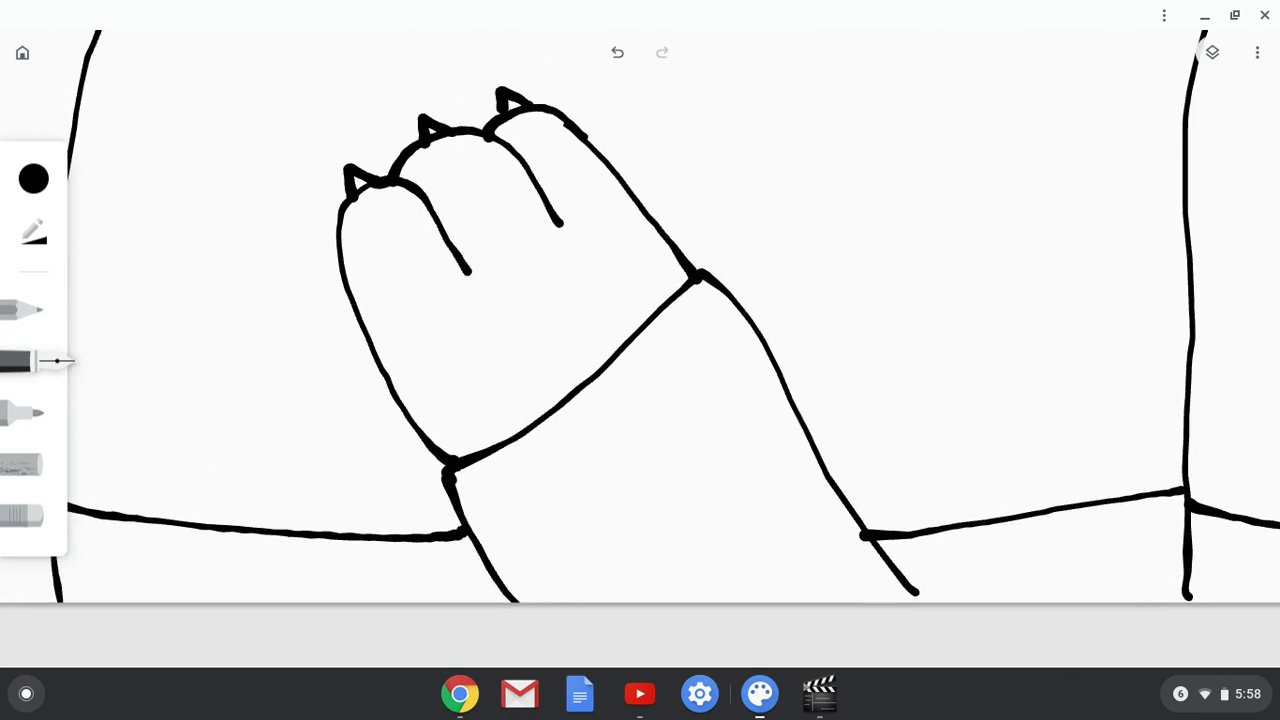
drag(825, 480, 696, 592)
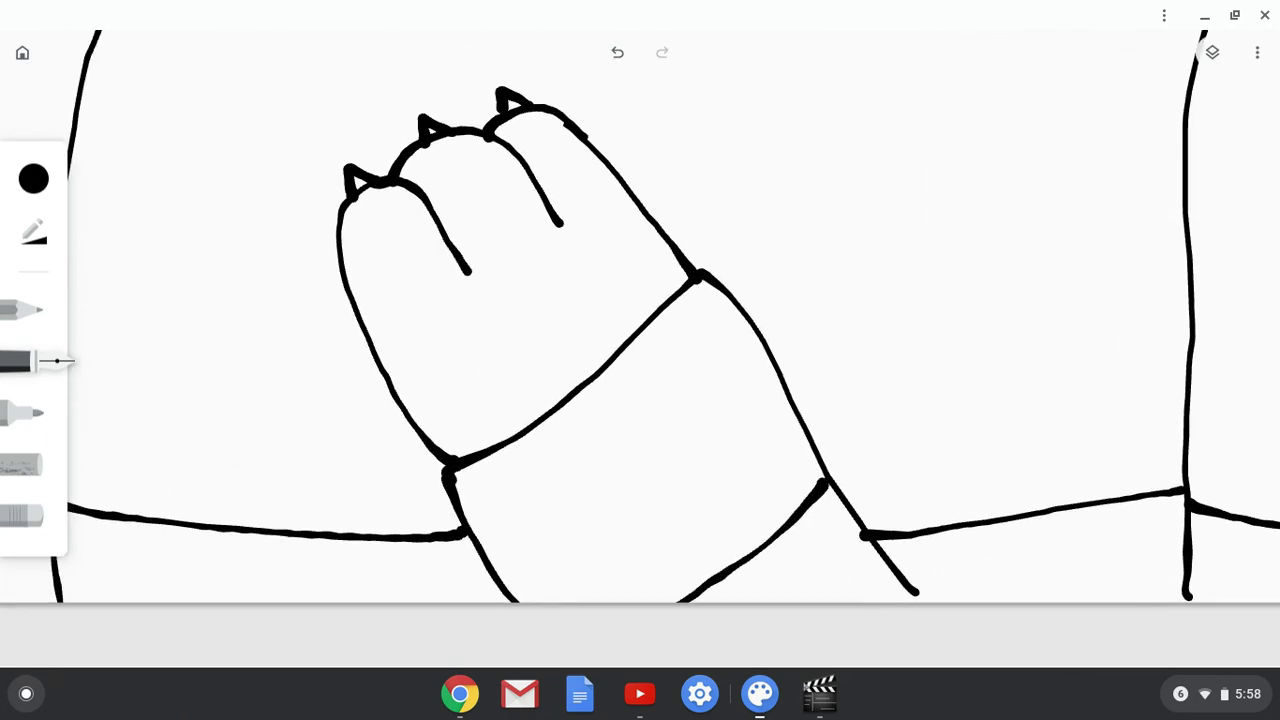
- Select the empty layer beneath the line art and set up a light yellow marker at full opacity
click(1212, 52)
click(1159, 317)
click(22, 412)
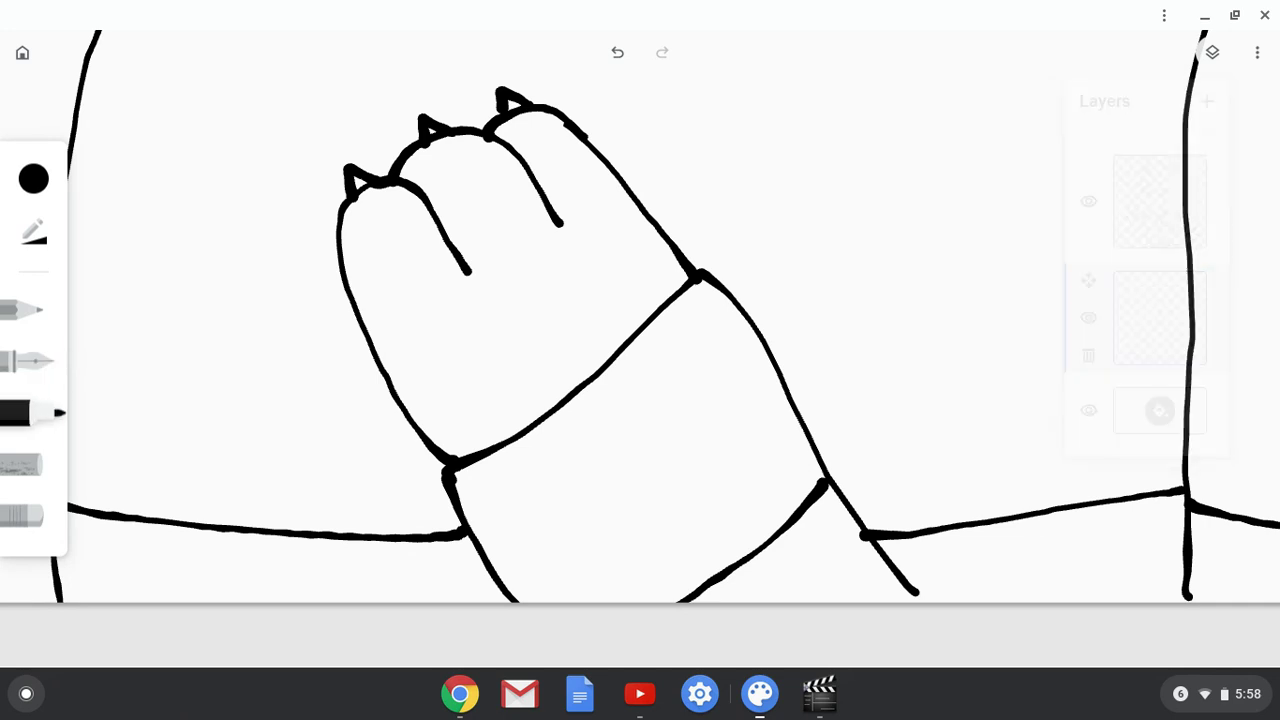
click(33, 178)
click(172, 272)
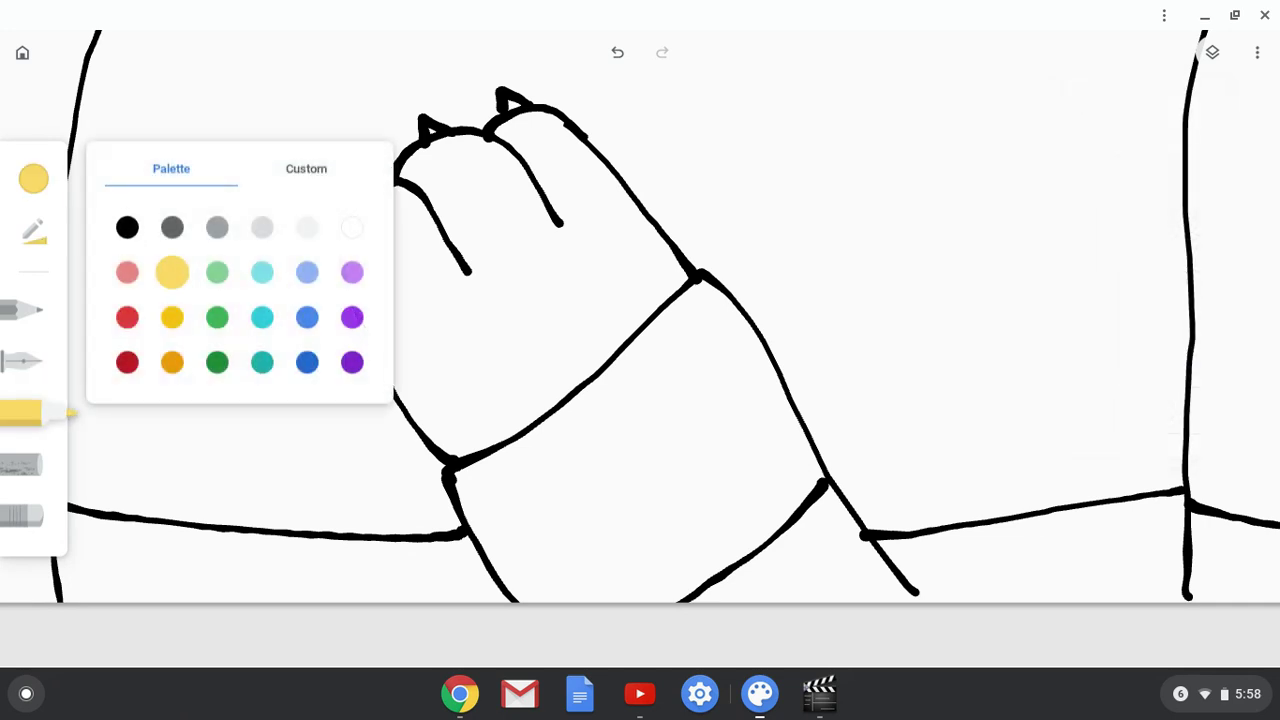
click(33, 232)
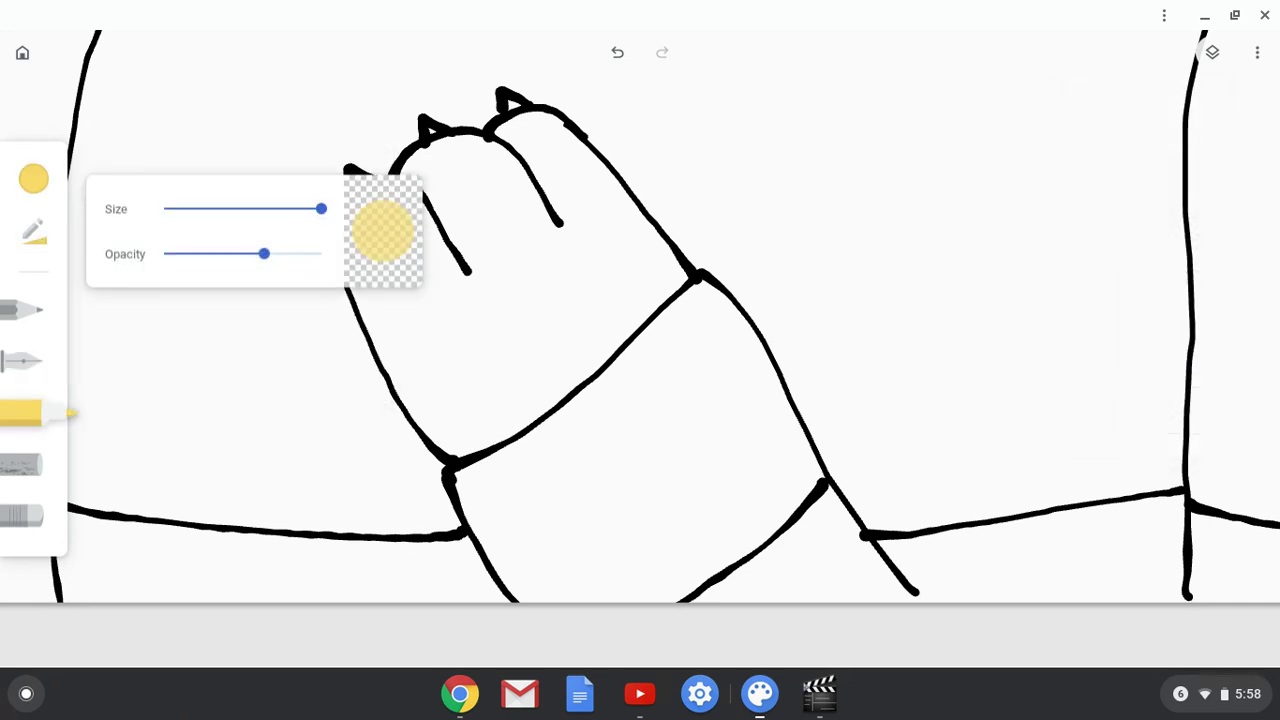
drag(264, 254, 321, 254)
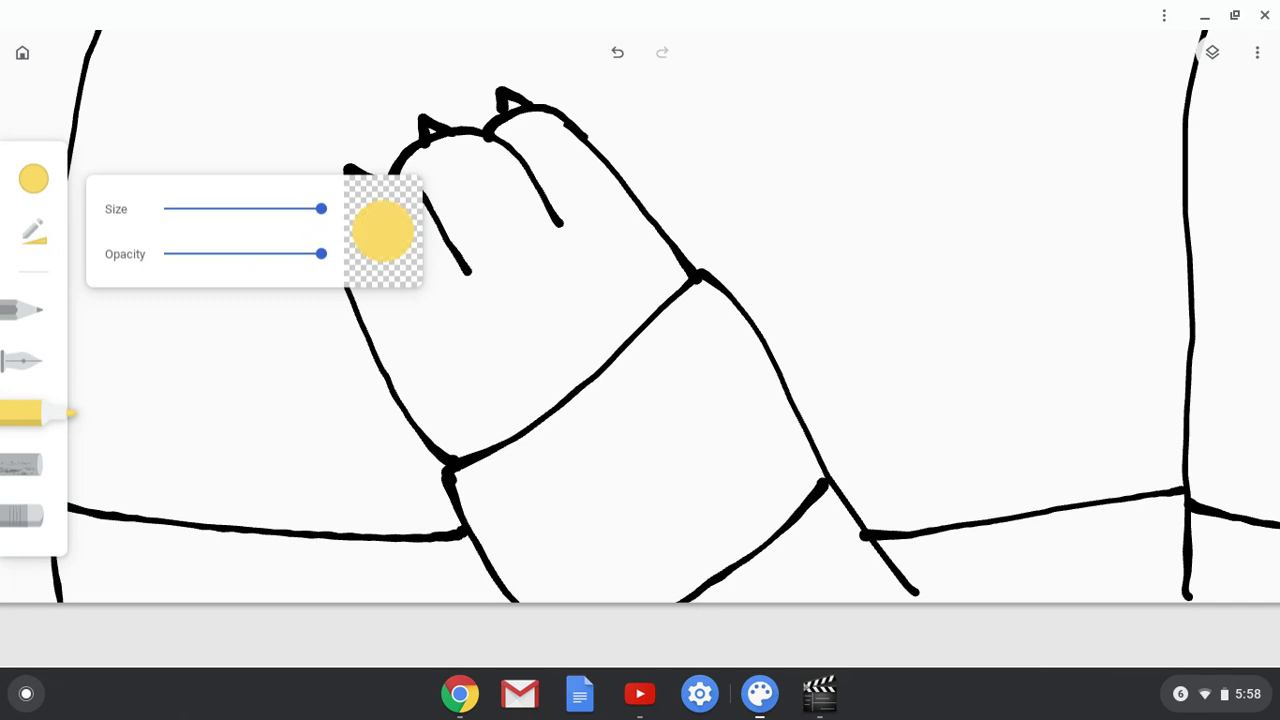
- Reduce the marker to about half size and paint a large yellow patch on the shirt beside the raised forearm
drag(321, 209, 240, 209)
click(920, 240)
mouse_move(921, 240)
mouse_down()
mouse_move(960, 290)
mouse_move(976, 190)
mouse_move(884, 240)
mouse_up()
- Set the marker to its minimum size and start filling the sleeve below the raised forearm's curved line with yellow
click(33, 232)
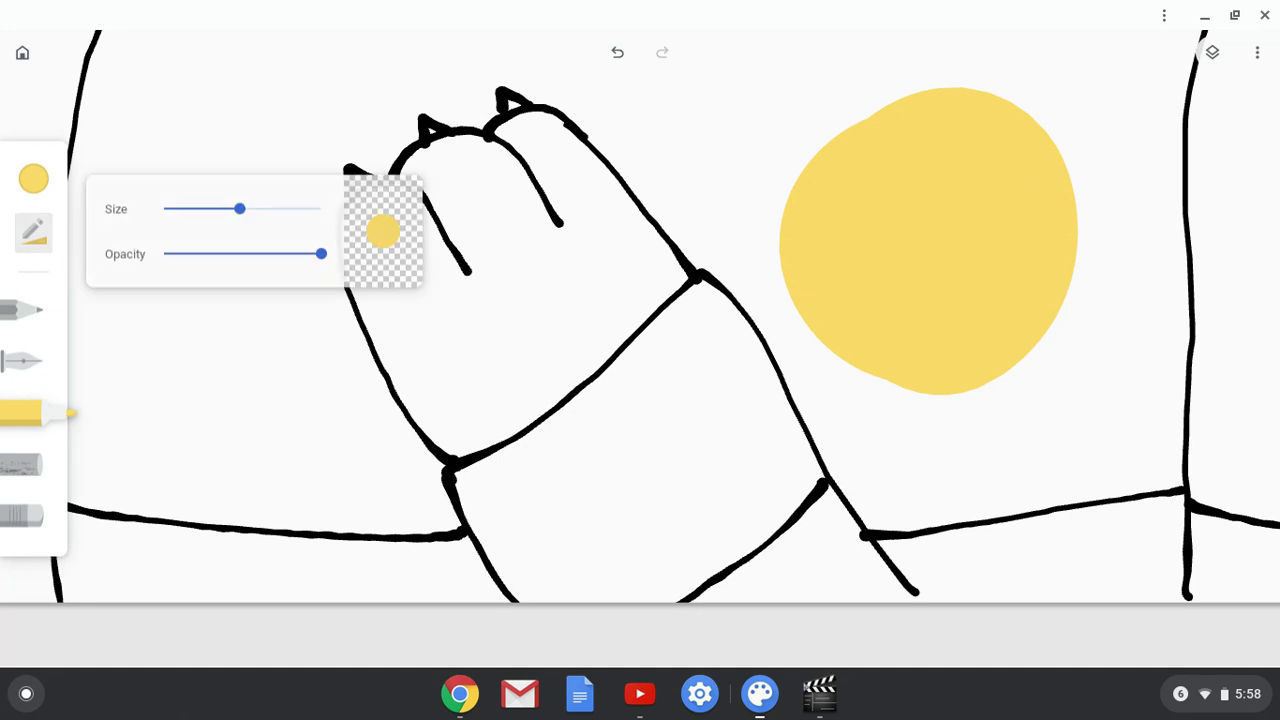
drag(240, 209, 164, 209)
drag(665, 425, 585, 508)
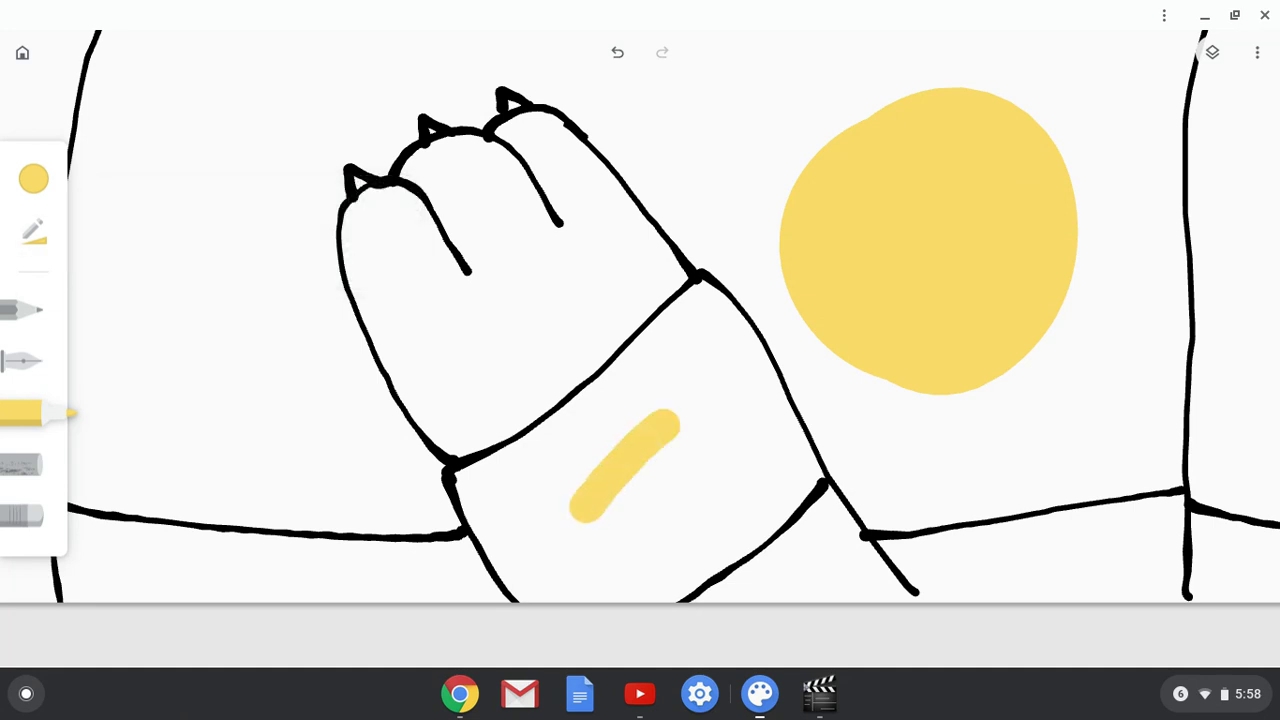
key(ctrl+z)
mouse_move(822, 530)
mouse_down()
mouse_move(790, 592)
mouse_move(745, 575)
mouse_move(720, 594)
mouse_up()
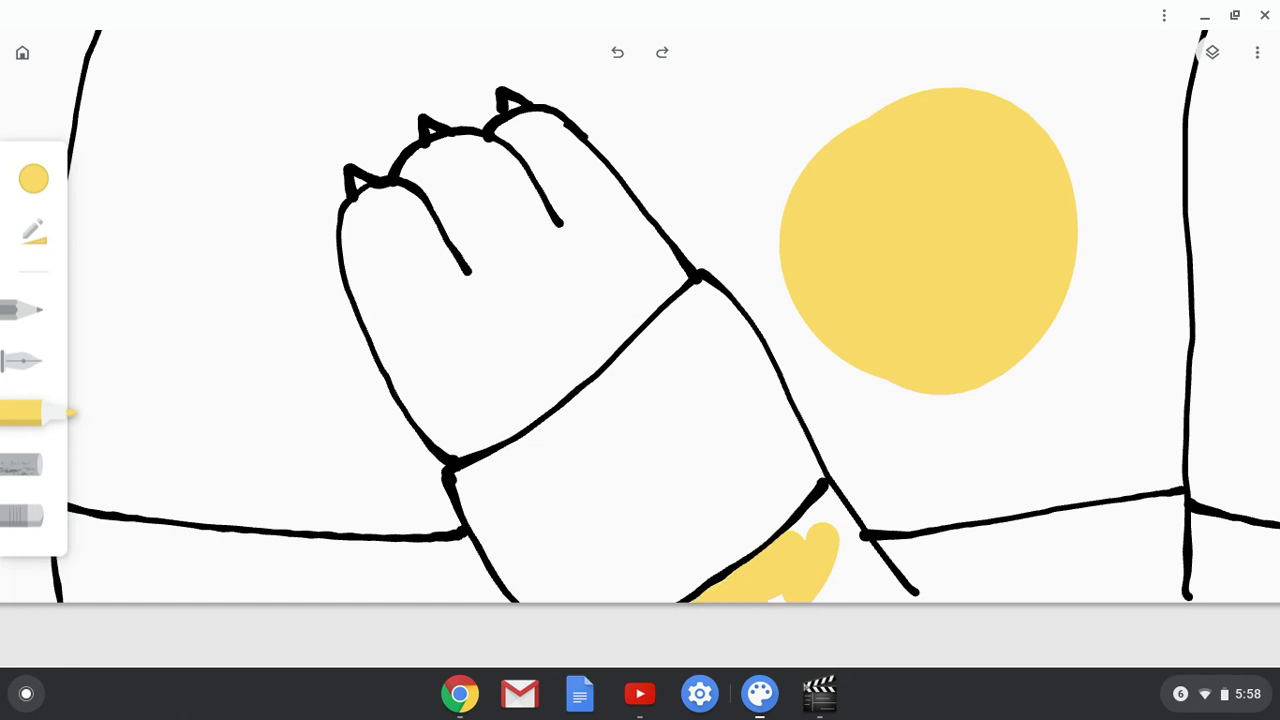
- Finish the sleeve fill and colour the shirt yellow above the hem, between the raised forearm and the ear-side arm
mouse_move(825, 580)
mouse_down()
mouse_move(858, 575)
mouse_move(915, 595)
mouse_move(856, 570)
mouse_move(840, 484)
mouse_move(805, 528)
mouse_move(903, 448)
mouse_move(860, 457)
mouse_move(893, 388)
mouse_move(932, 405)
mouse_up()
mouse_move(895, 495)
mouse_down()
mouse_move(980, 405)
mouse_move(1060, 350)
mouse_move(1062, 320)
mouse_up()
mouse_move(1035, 430)
mouse_down()
mouse_move(900, 505)
mouse_move(1027, 481)
mouse_move(884, 514)
mouse_move(1017, 493)
mouse_move(1000, 510)
mouse_move(1112, 462)
mouse_up()
mouse_move(1040, 495)
mouse_down()
mouse_move(1166, 458)
mouse_move(1226, 462)
mouse_move(1082, 432)
mouse_move(1040, 446)
mouse_move(1168, 354)
mouse_move(1178, 326)
mouse_up()
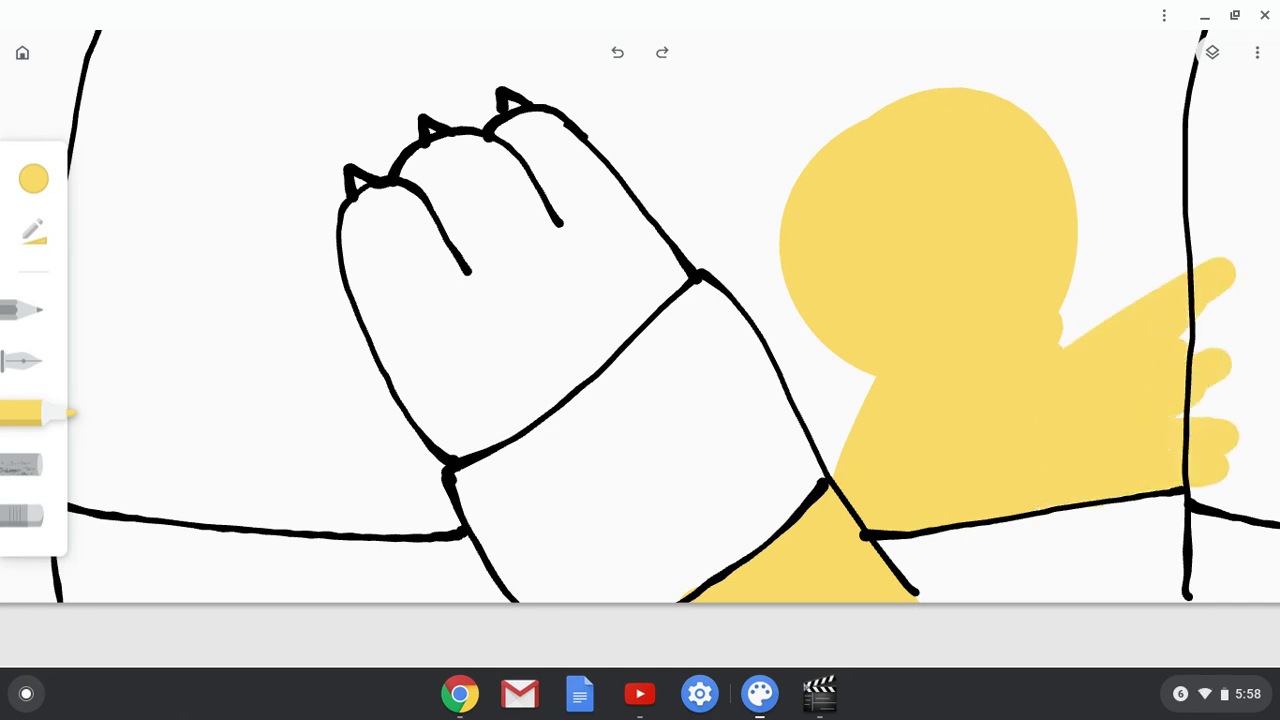
mouse_move(1218, 274)
mouse_down()
mouse_move(1200, 400)
mouse_move(1190, 232)
mouse_move(1092, 256)
mouse_move(1203, 231)
mouse_up()
drag(840, 460, 835, 392)
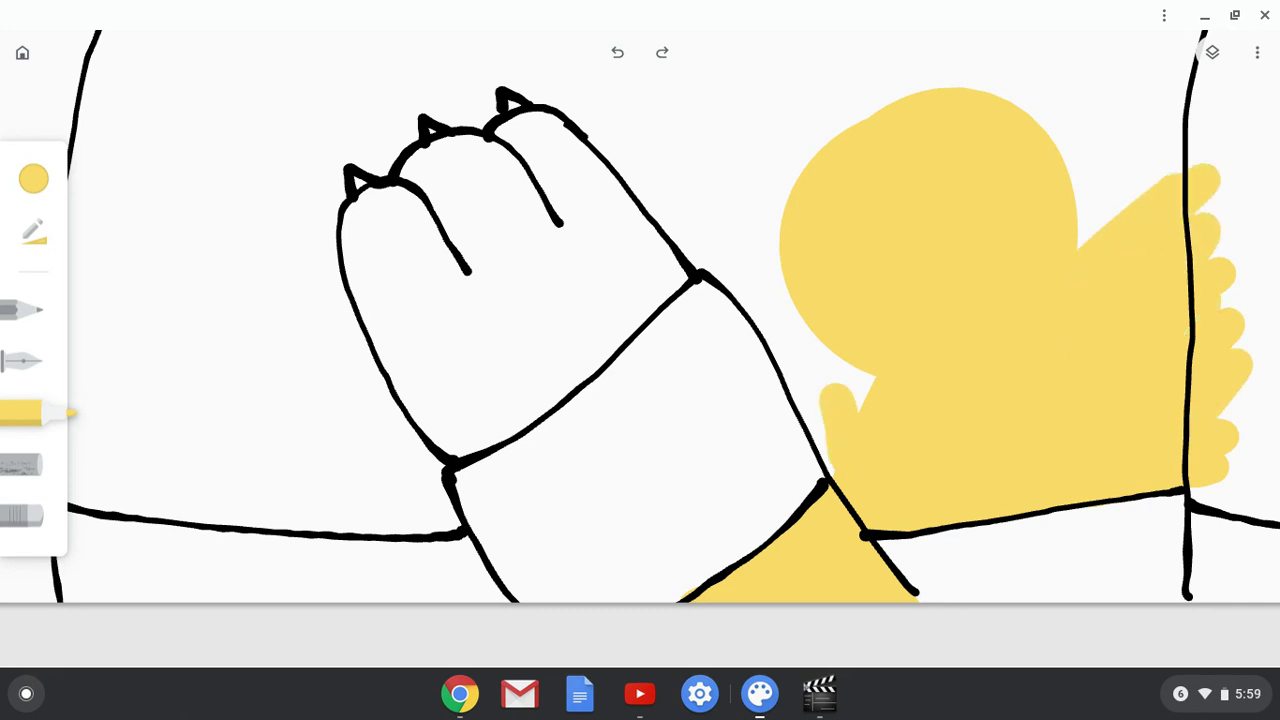
- Paint a yellow band on the shirt along the ear-side edge of the raised forearm and paw, up to the nearest claw
scroll(916, 407, up, 5)
scroll(916, 407, down, 2)
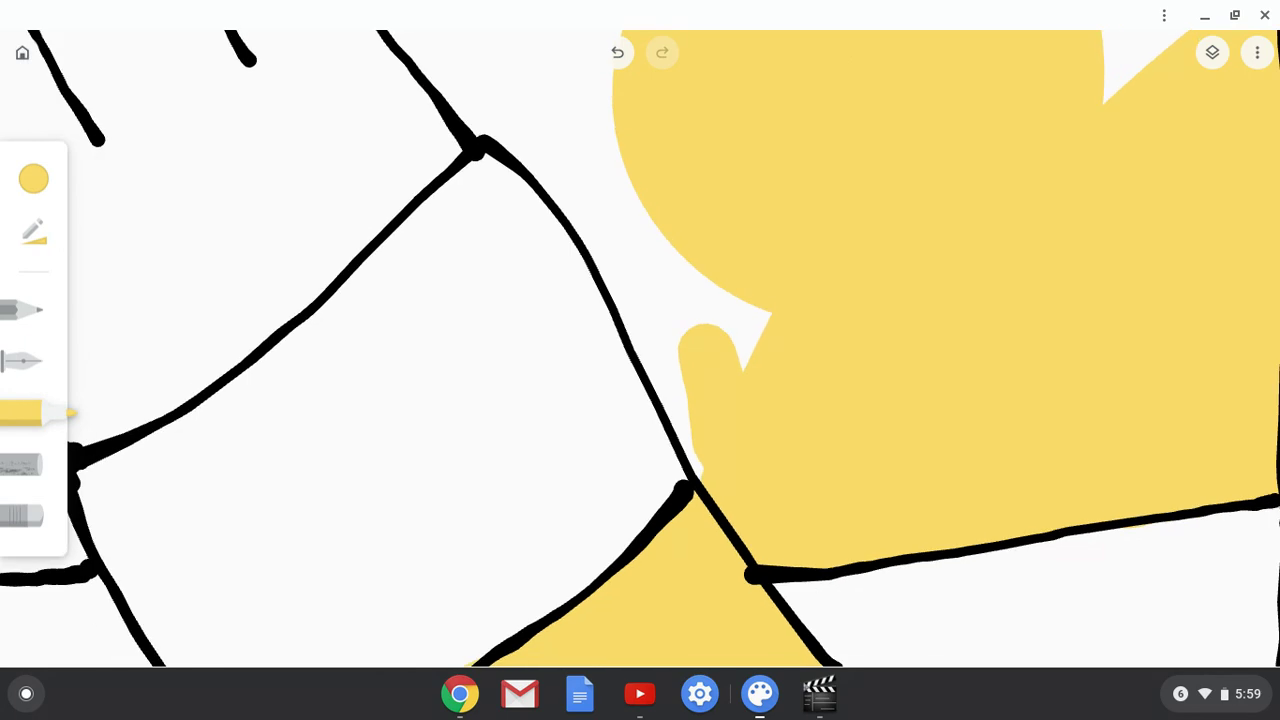
mouse_move(716, 458)
mouse_down()
mouse_move(607, 219)
mouse_move(545, 143)
mouse_move(465, 95)
mouse_move(430, 55)
mouse_up()
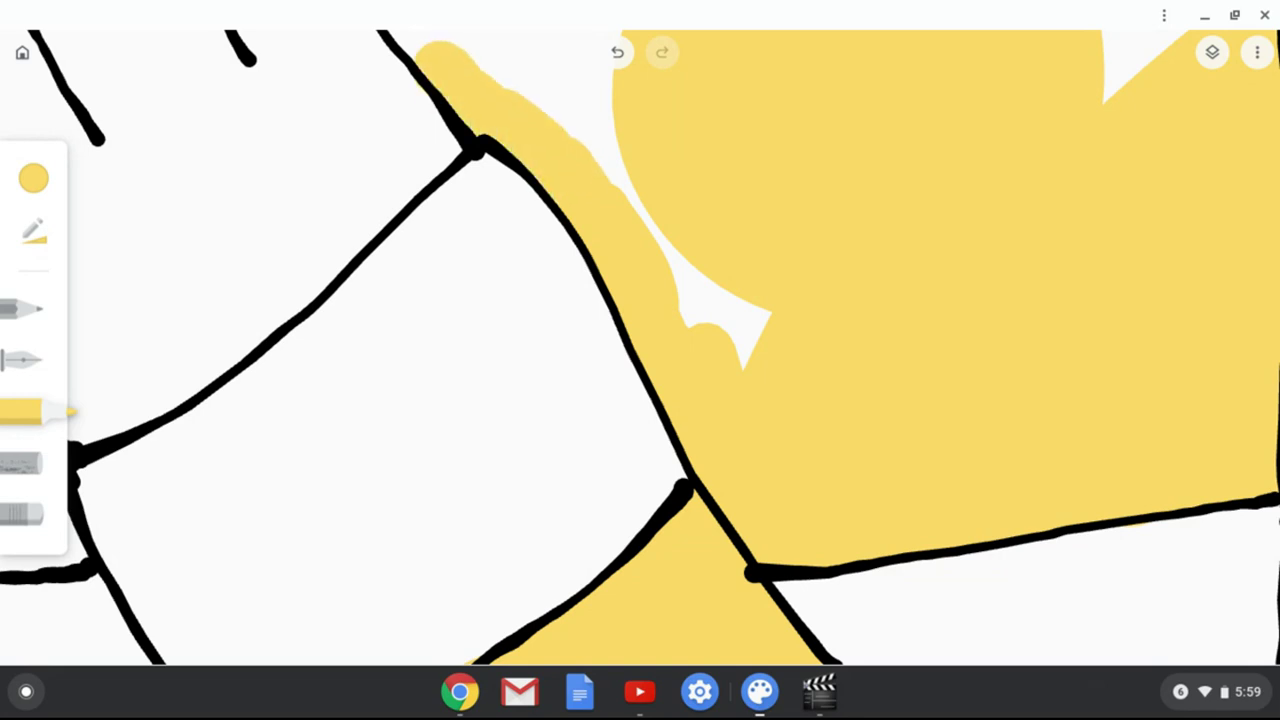
drag(455, 150, 560, 452)
key(ctrl+z)
scroll(640, 350, up, 3)
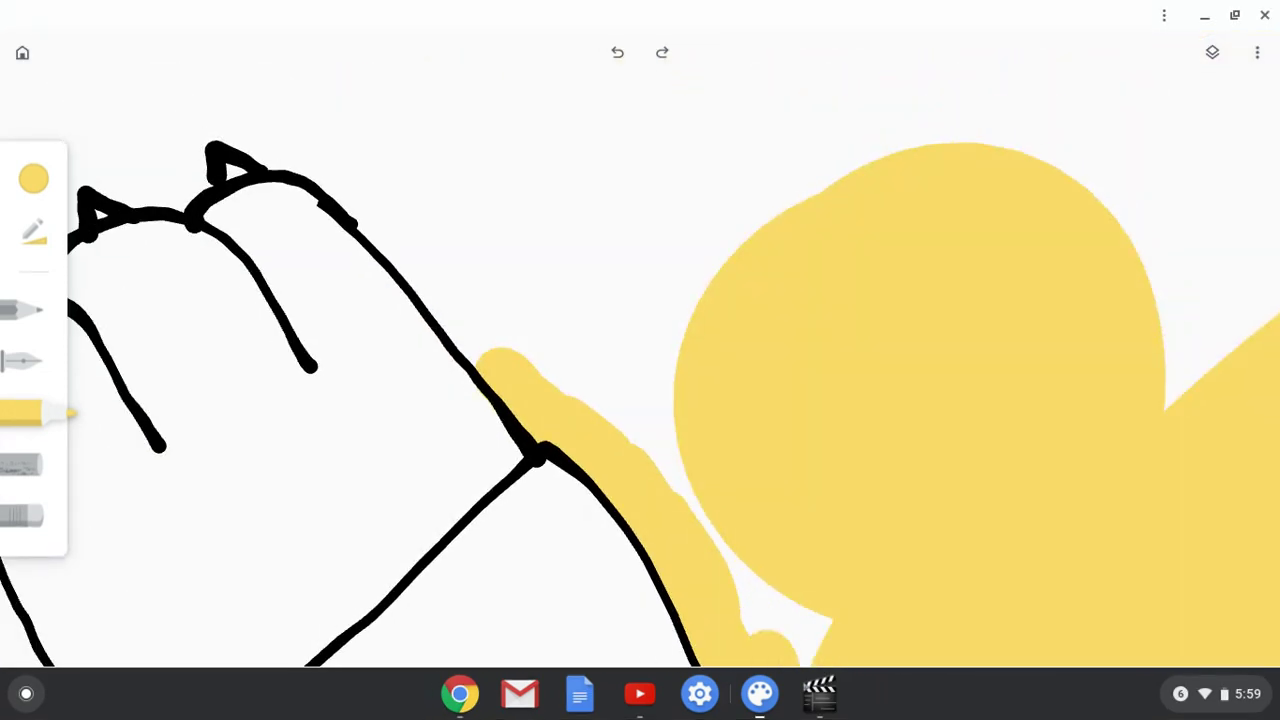
mouse_move(492, 360)
mouse_down()
mouse_move(484, 318)
mouse_move(463, 318)
mouse_move(398, 220)
mouse_move(330, 158)
mouse_move(268, 140)
mouse_move(305, 122)
mouse_move(255, 125)
mouse_move(212, 105)
mouse_up()
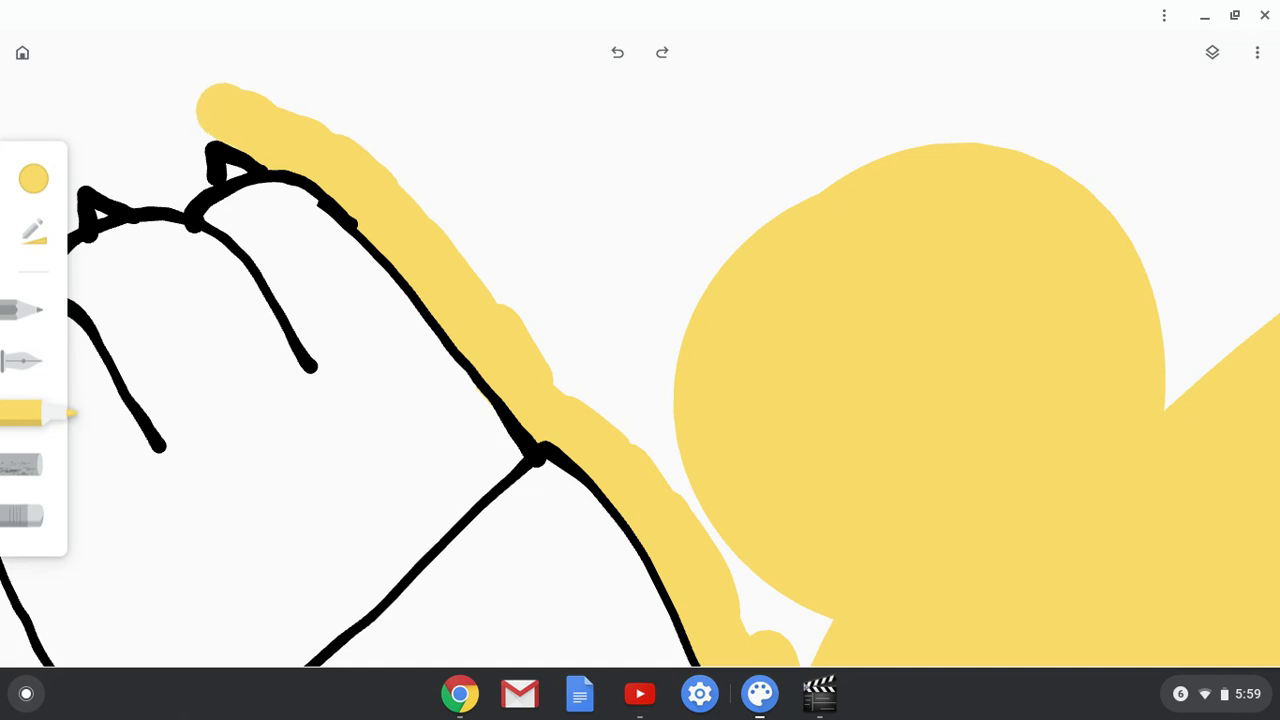
- Paint the shirt yellow around the paw's uppermost claw and across to the middle claw
drag(160, 165, 160, 118)
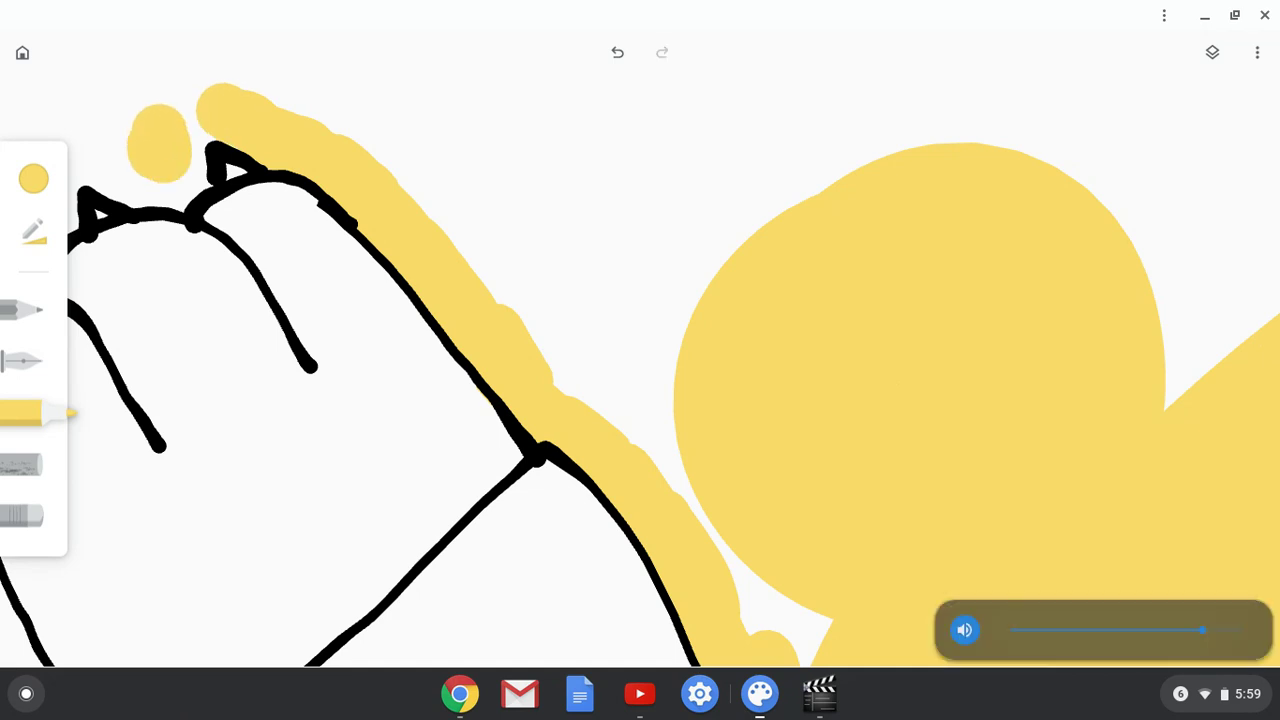
click(1210, 693)
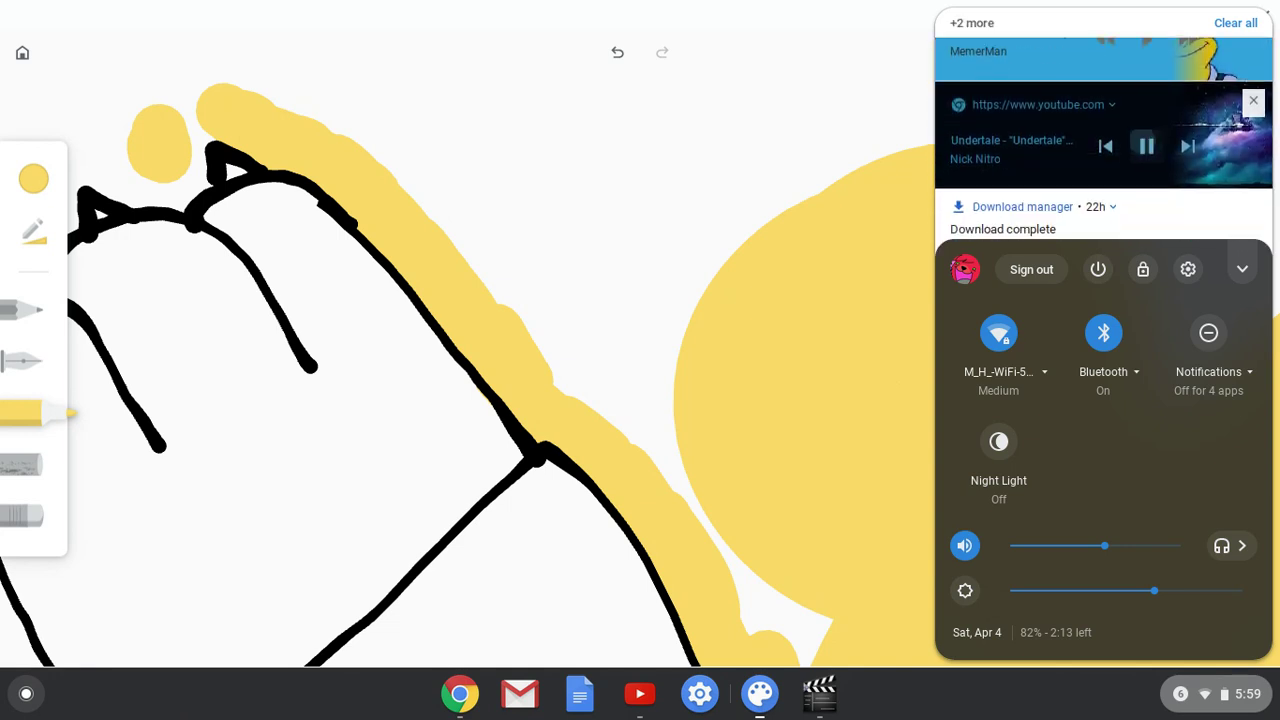
key(Escape)
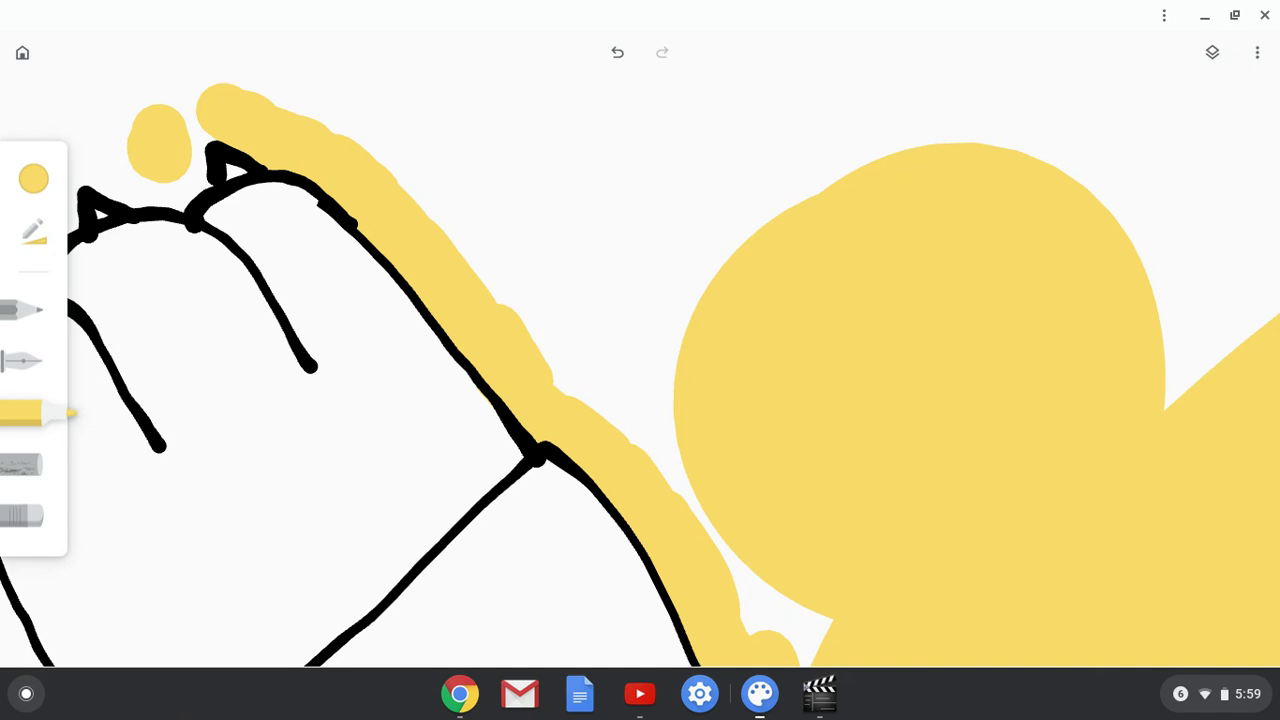
drag(163, 154, 181, 182)
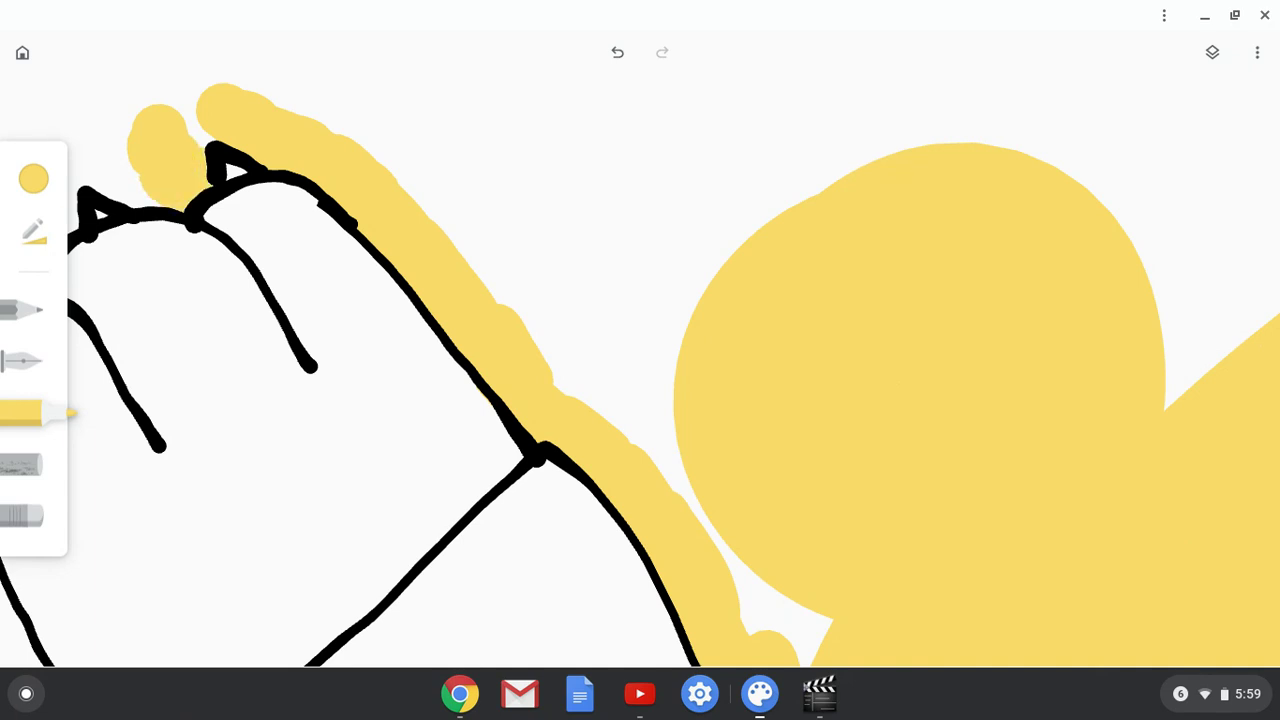
drag(180, 130, 215, 85)
mouse_move(170, 172)
mouse_down()
mouse_move(102, 155)
mouse_move(94, 165)
mouse_up()
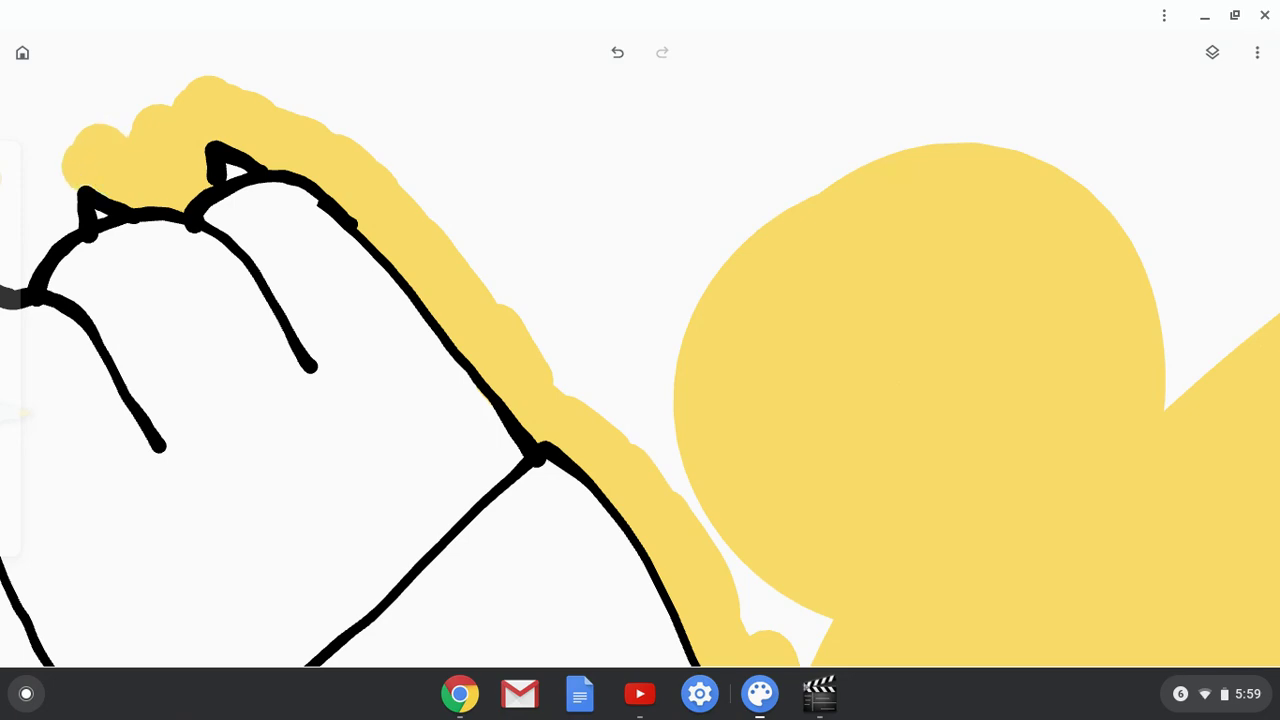
- Continue the yellow shirt colour from the middle claw around the last claw to the paw's far edge
scroll(640, 360, left, 4)
scroll(325, 323, up, 4)
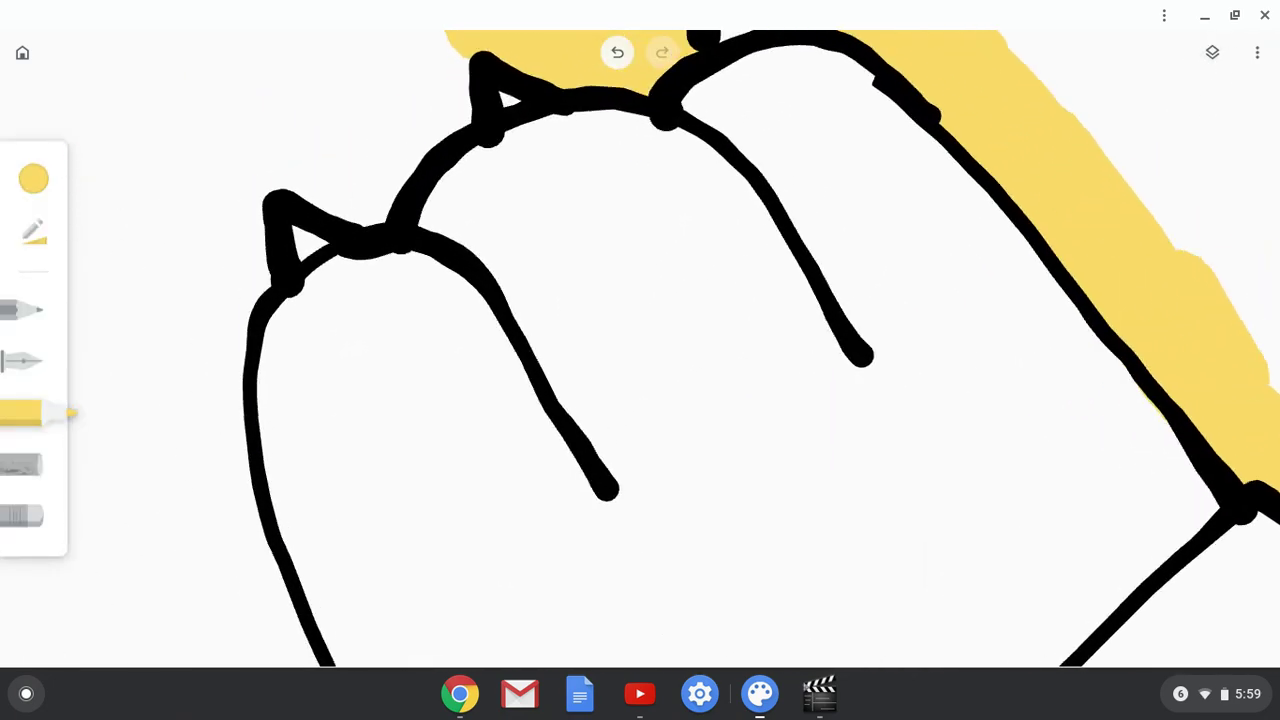
scroll(700, 469, down, 3)
mouse_move(507, 275)
mouse_down()
mouse_move(506, 247)
mouse_move(505, 293)
mouse_move(515, 247)
mouse_move(550, 272)
mouse_move(562, 215)
mouse_up()
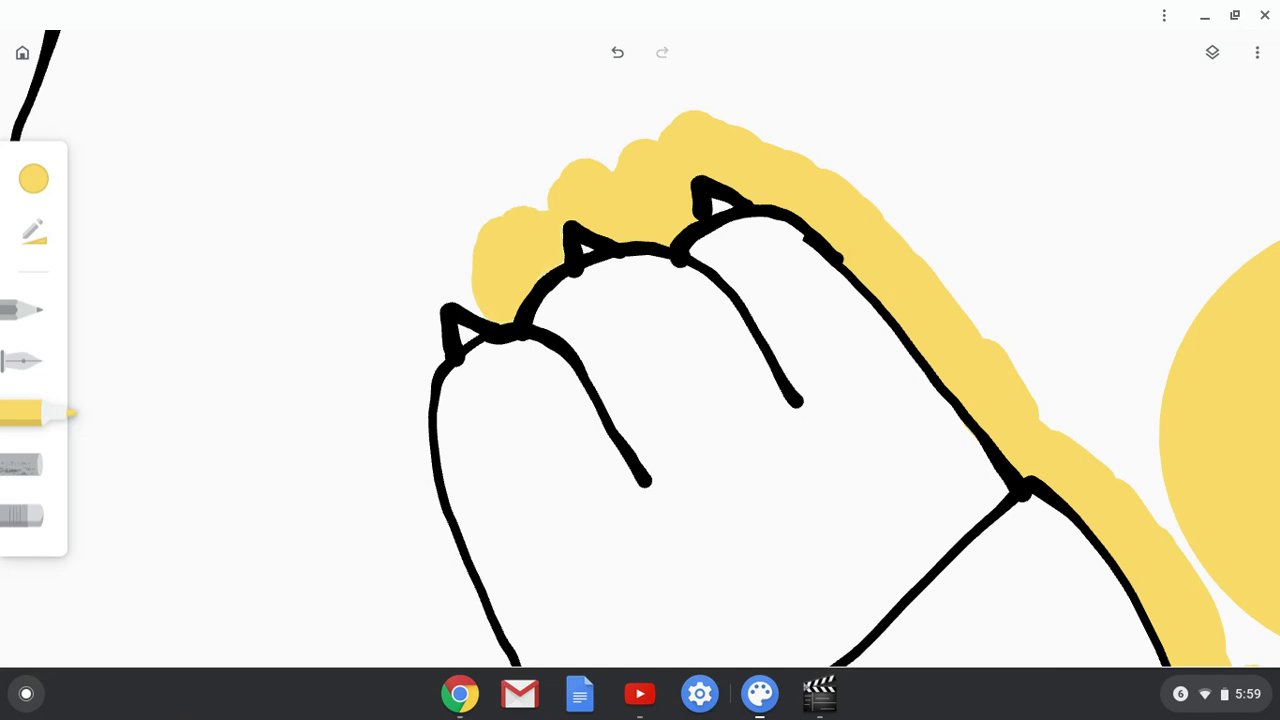
drag(558, 278, 574, 287)
key(ctrl+z)
mouse_move(474, 250)
mouse_down()
mouse_move(476, 314)
mouse_move(460, 268)
mouse_move(430, 242)
mouse_up()
drag(410, 392, 390, 426)
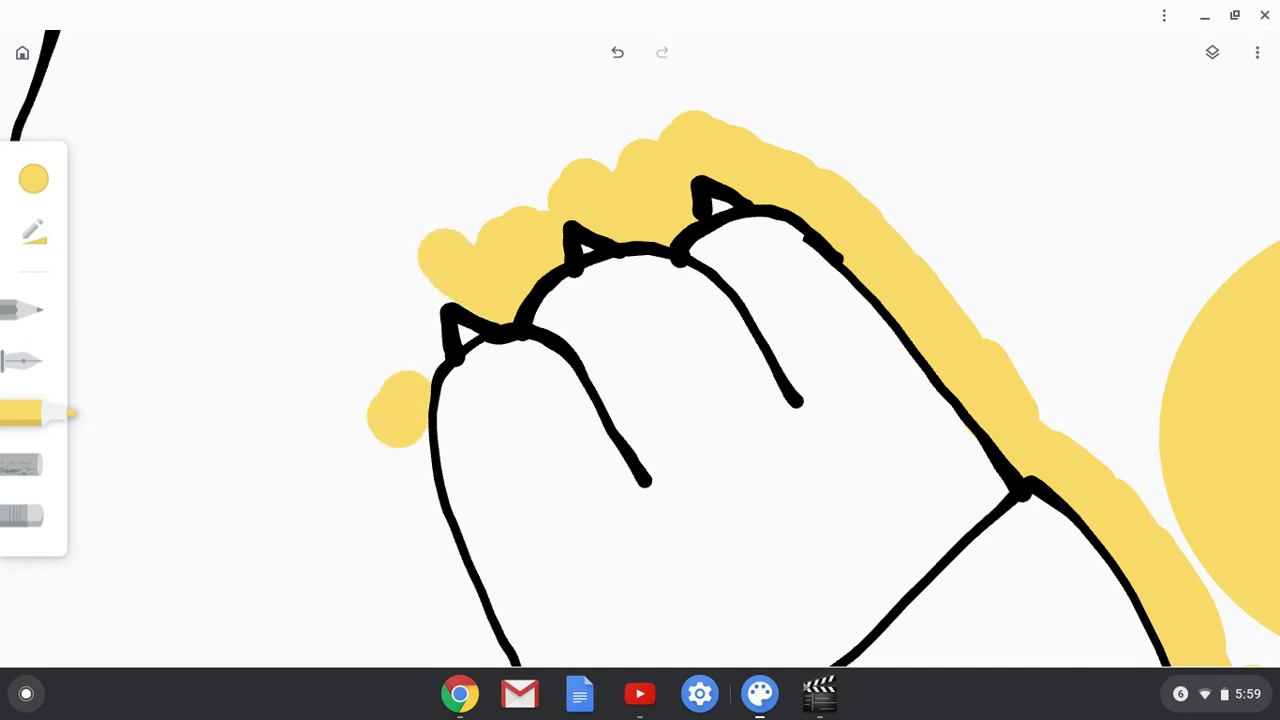
mouse_move(384, 368)
mouse_down()
mouse_move(380, 357)
mouse_move(407, 363)
mouse_move(415, 332)
mouse_move(386, 310)
mouse_move(410, 290)
mouse_move(440, 300)
mouse_up()
- Paint the shirt yellow in the corner where the raised forearm meets the hem, spreading a little along the hem line
scroll(640, 350, down, 6)
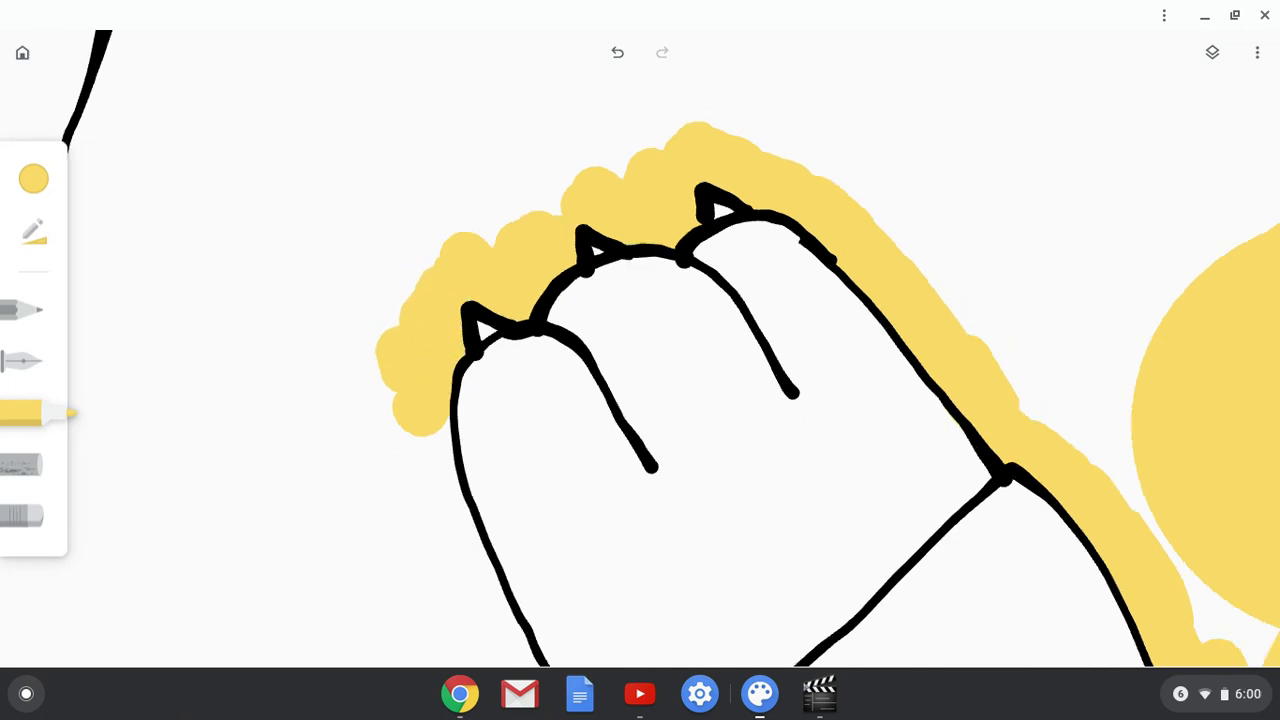
scroll(640, 350, up, 3)
scroll(640, 350, down, 3)
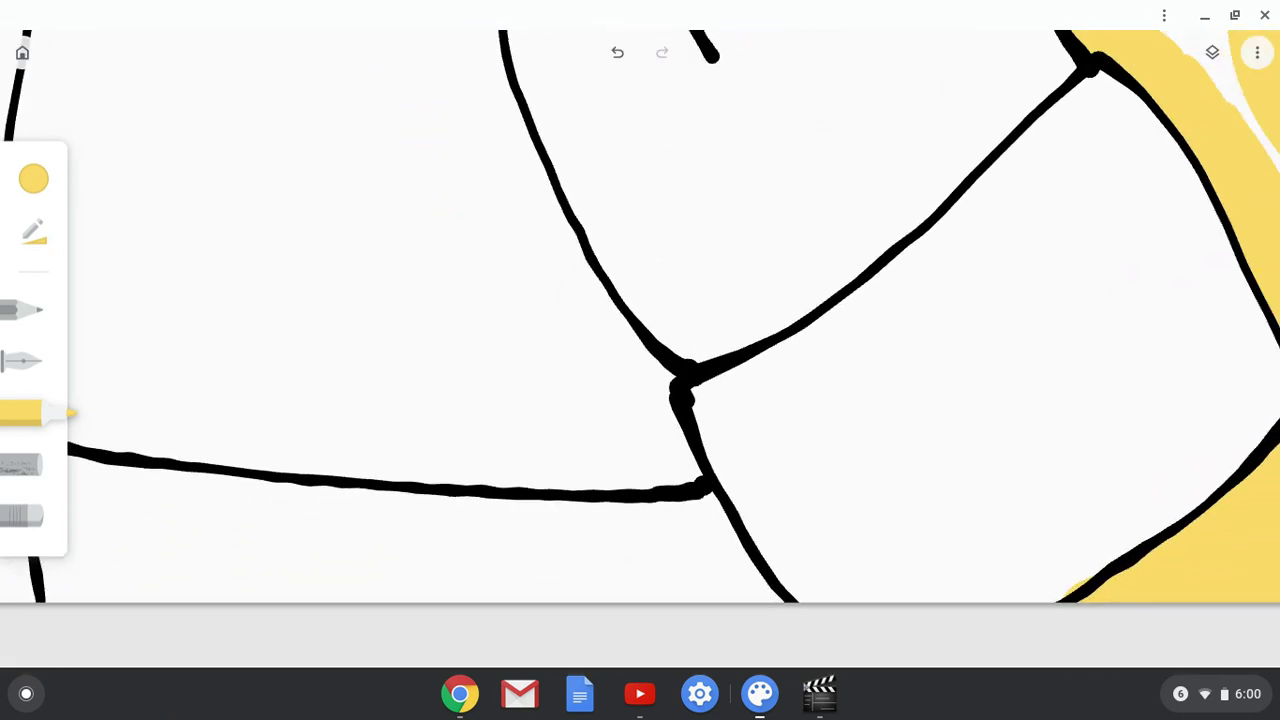
mouse_move(633, 442)
mouse_down()
mouse_move(660, 395)
mouse_move(655, 370)
mouse_move(668, 376)
mouse_up()
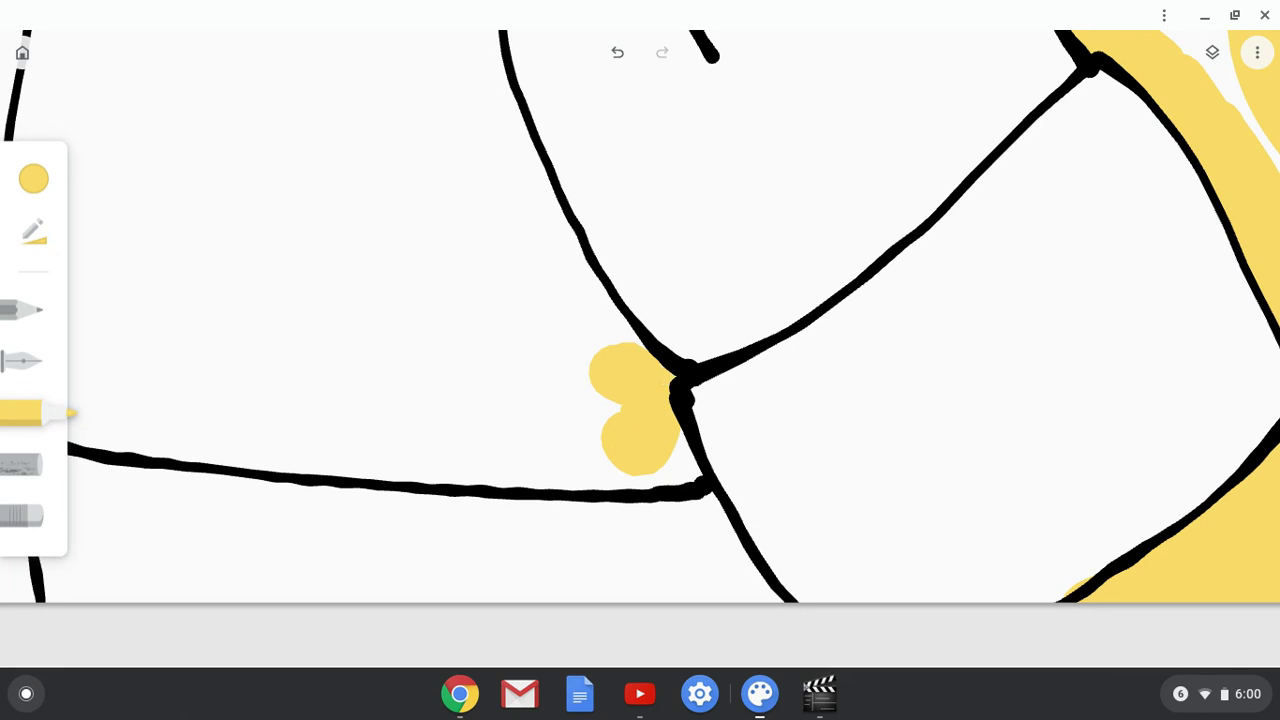
drag(660, 440, 695, 478)
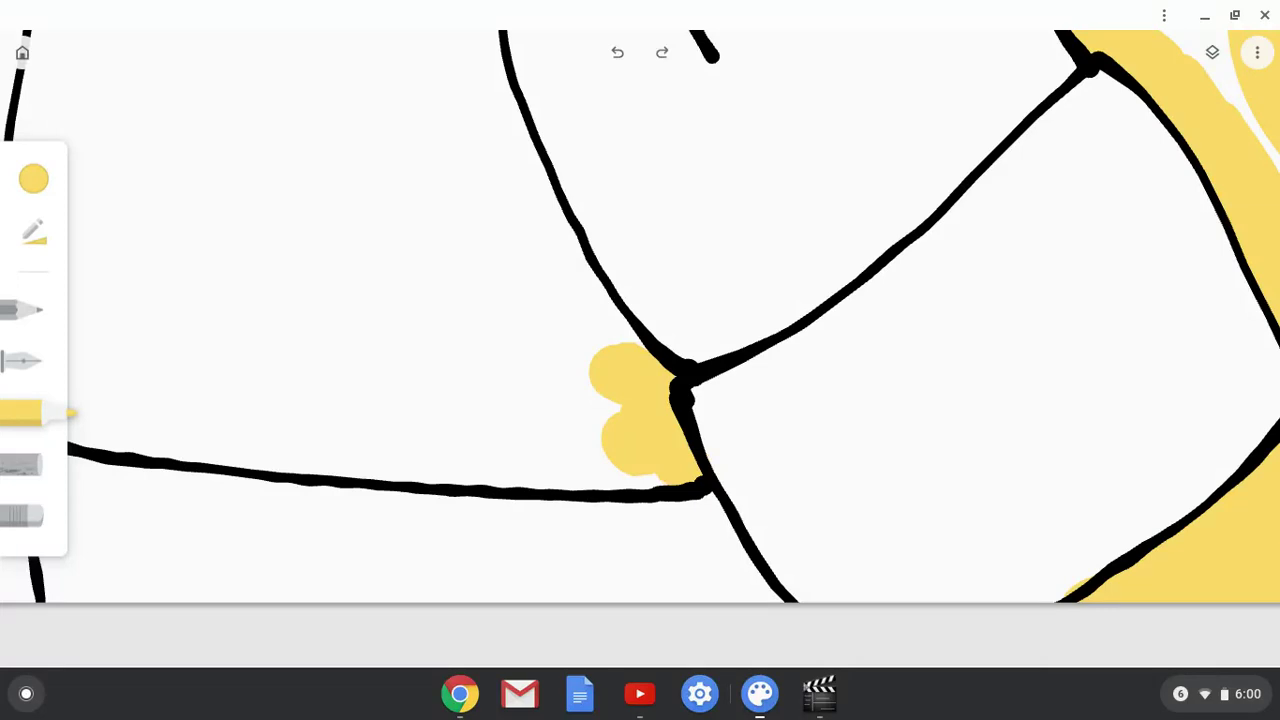
mouse_move(658, 479)
mouse_down()
mouse_move(505, 458)
mouse_move(590, 436)
mouse_up()
- Paint a yellow band up the paw's far edge from the wrist corner until it joins the colour around the claws
scroll(603, 237, up, 3)
scroll(637, 358, down, 3)
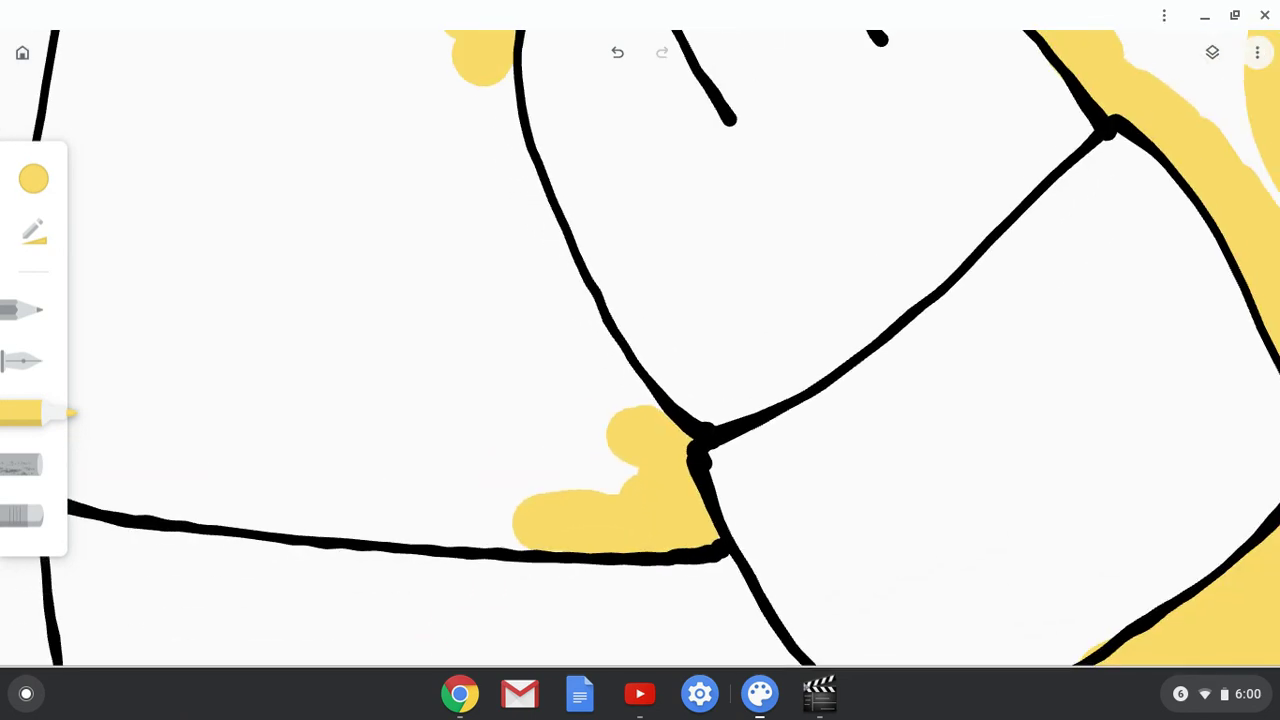
mouse_move(637, 437)
mouse_down()
mouse_move(614, 416)
mouse_move(630, 406)
mouse_move(575, 355)
mouse_move(605, 340)
mouse_move(560, 330)
mouse_move(618, 348)
mouse_move(545, 290)
mouse_move(590, 295)
mouse_move(545, 265)
mouse_up()
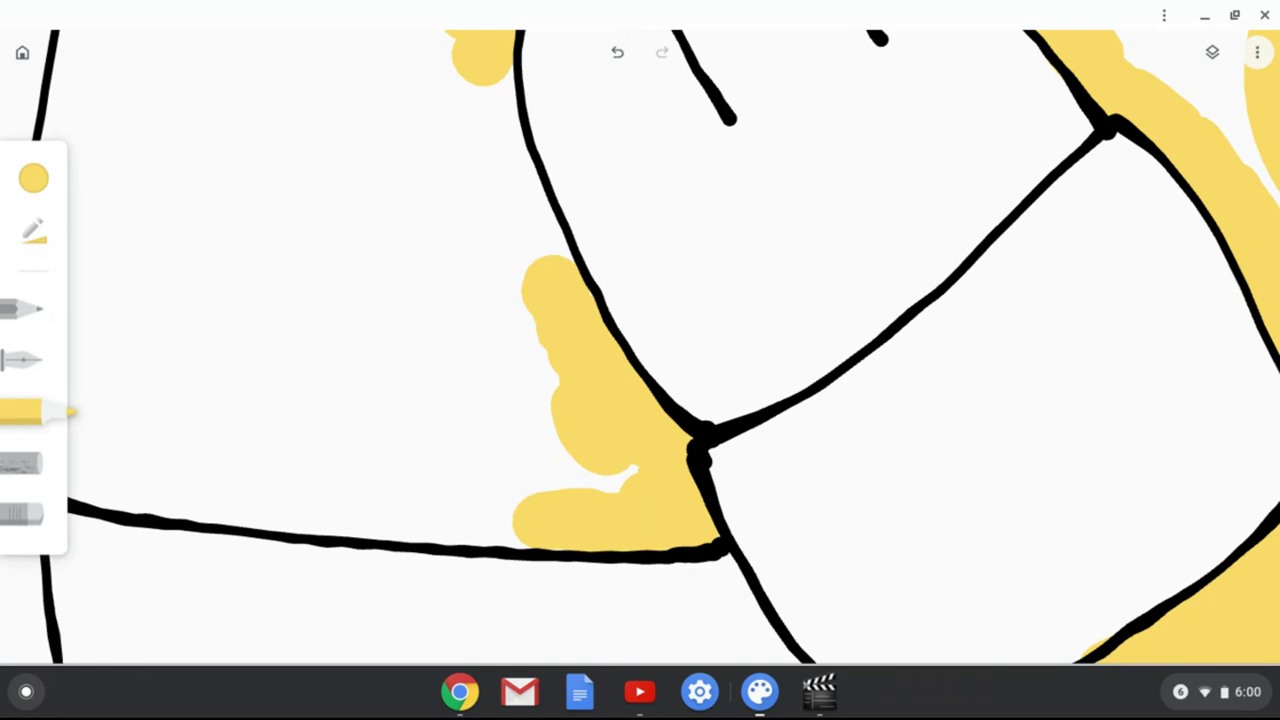
drag(550, 375, 535, 318)
drag(550, 265, 472, 70)
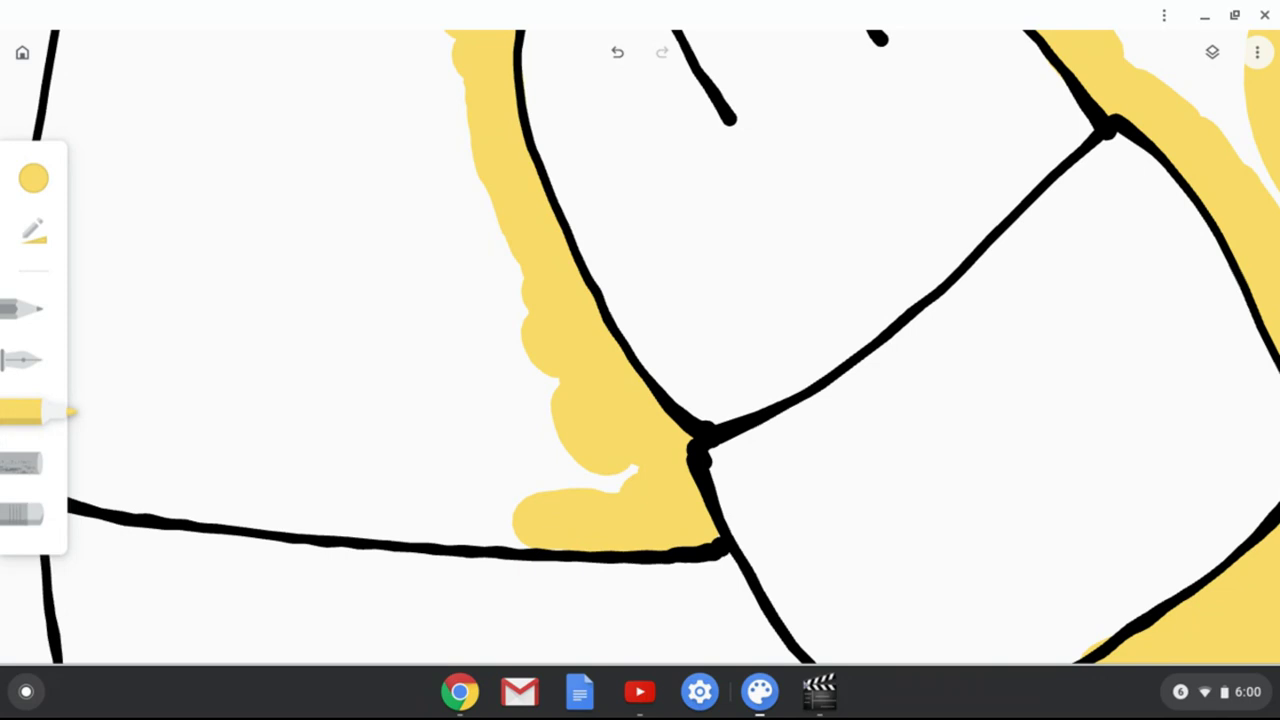
- Paint a yellow band above the hem from the forearm across the inner arm line to the far sleeve's outer corner
scroll(640, 380, up, 3)
scroll(640, 380, down, 3)
mouse_move(722, 446)
mouse_down()
mouse_move(573, 455)
mouse_move(405, 440)
mouse_move(150, 385)
mouse_move(142, 428)
mouse_move(165, 450)
mouse_move(114, 440)
mouse_move(40, 455)
mouse_up()
scroll(640, 340, left, 5)
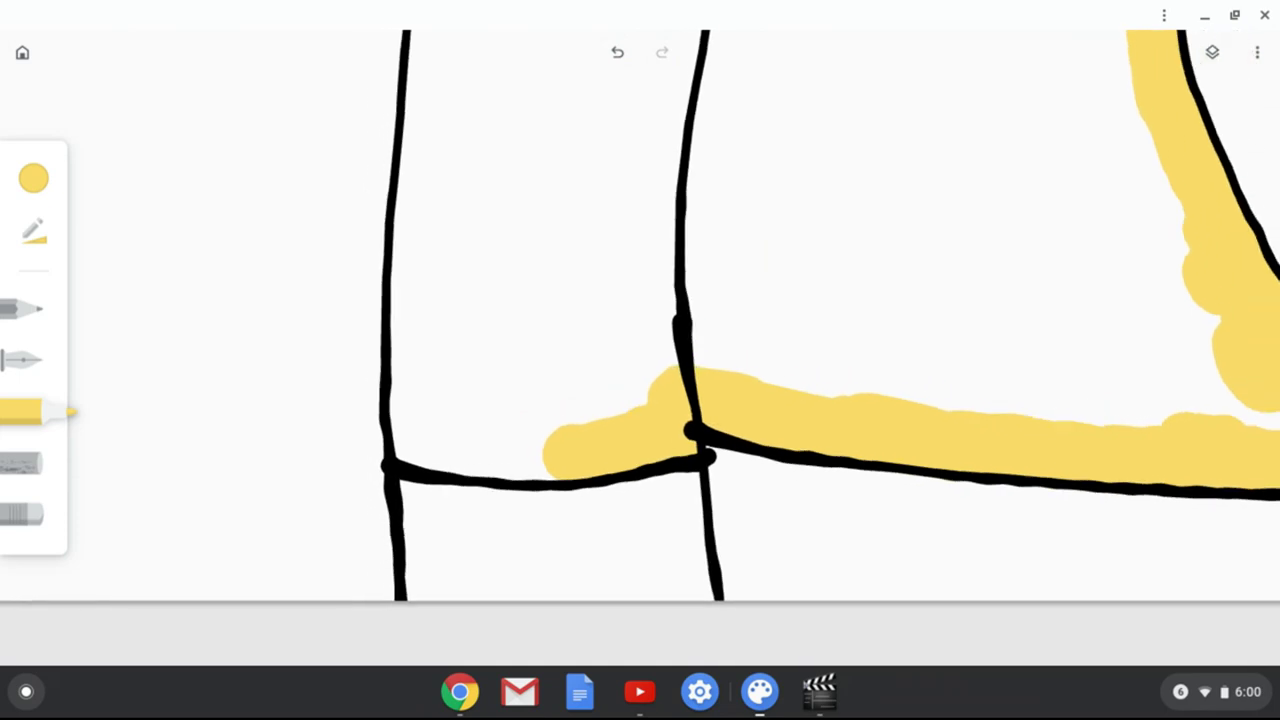
mouse_move(421, 387)
mouse_down()
mouse_move(423, 432)
mouse_move(441, 415)
mouse_move(451, 437)
mouse_move(483, 447)
mouse_move(545, 440)
mouse_up()
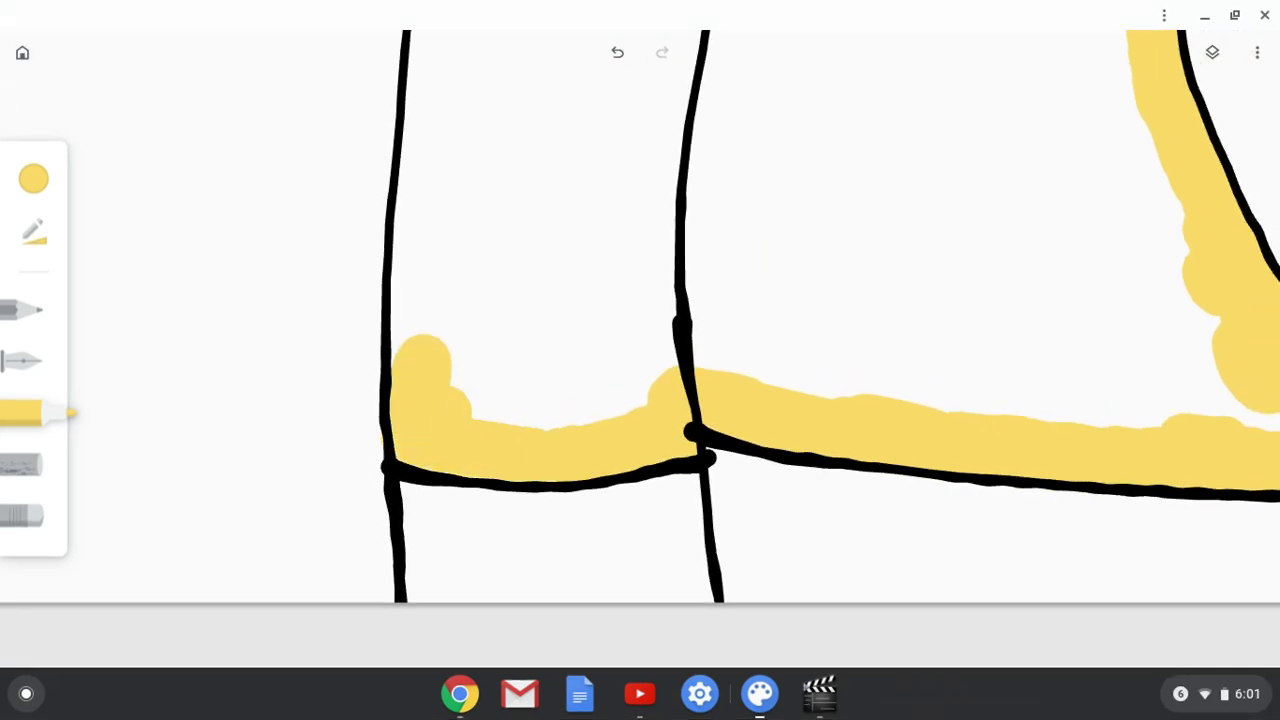
- Paint a yellow band inside the far sleeve's outer edge, from the cuff corner up past the bend in the outline
scroll(640, 349, up, 2)
scroll(640, 349, left, 2)
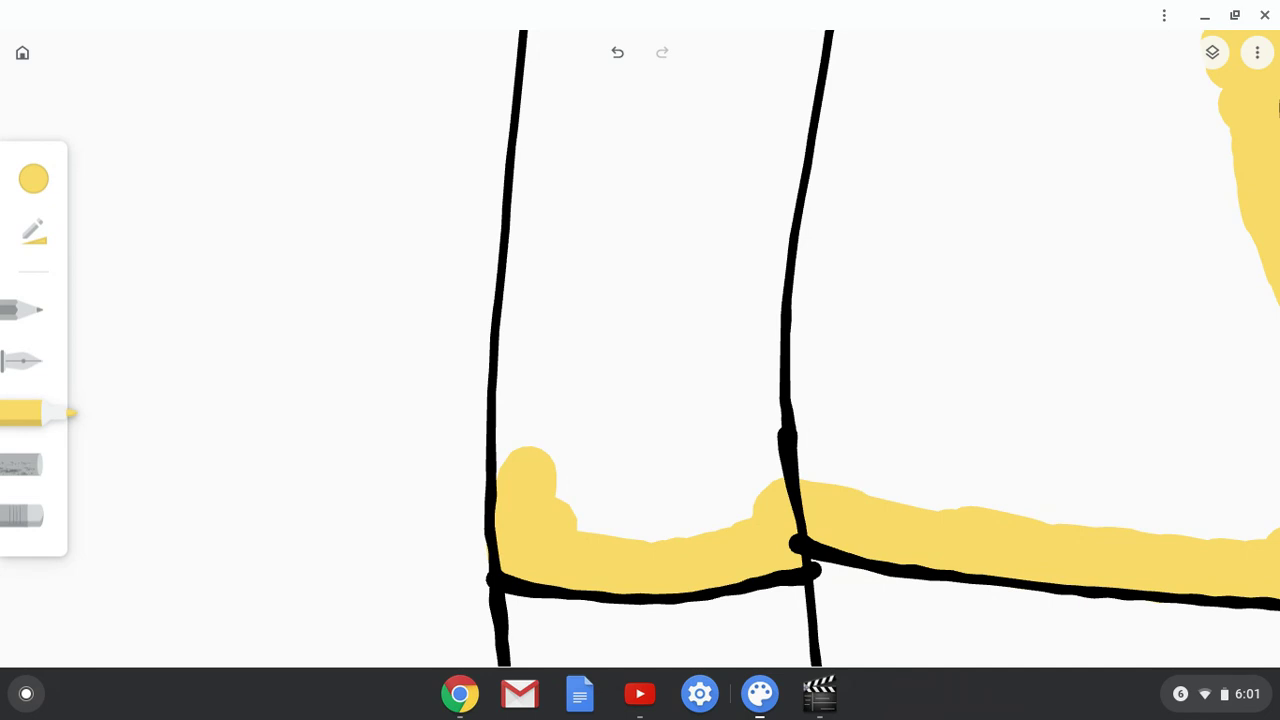
scroll(640, 350, up, 3)
scroll(640, 350, down, 3)
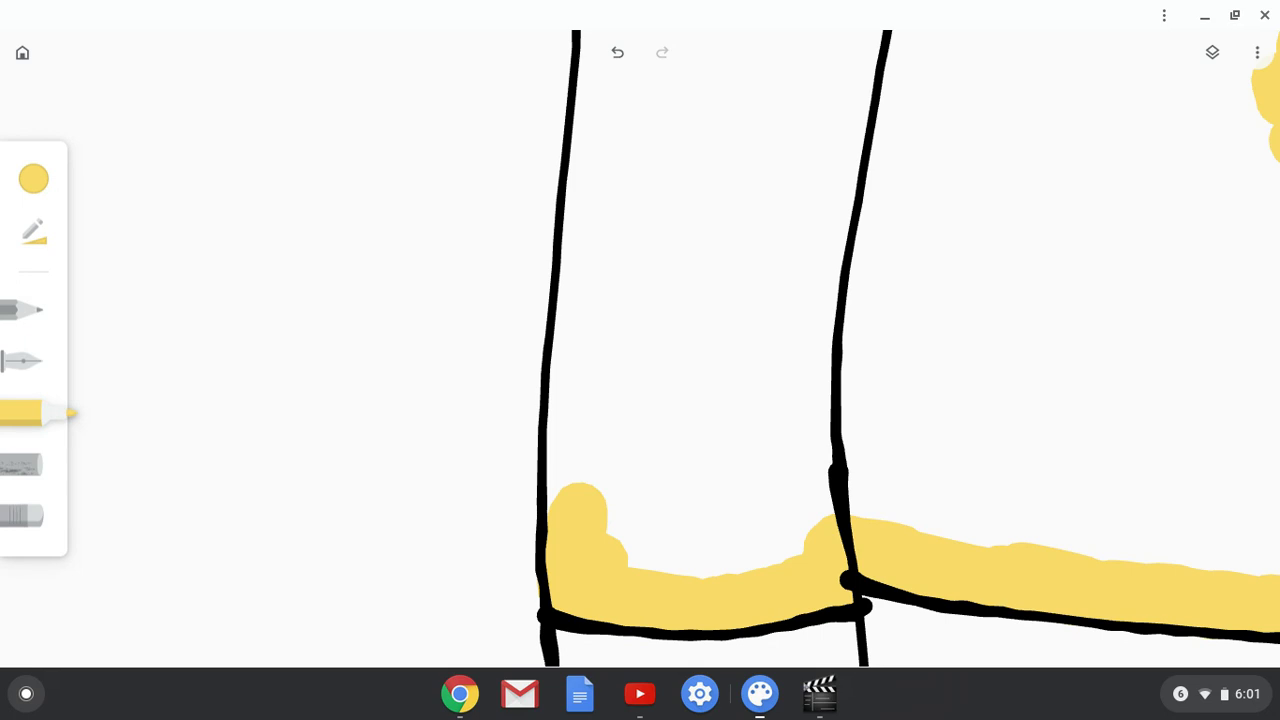
mouse_move(577, 505)
mouse_down()
mouse_move(573, 402)
mouse_move(605, 101)
mouse_up()
scroll(640, 350, up, 3)
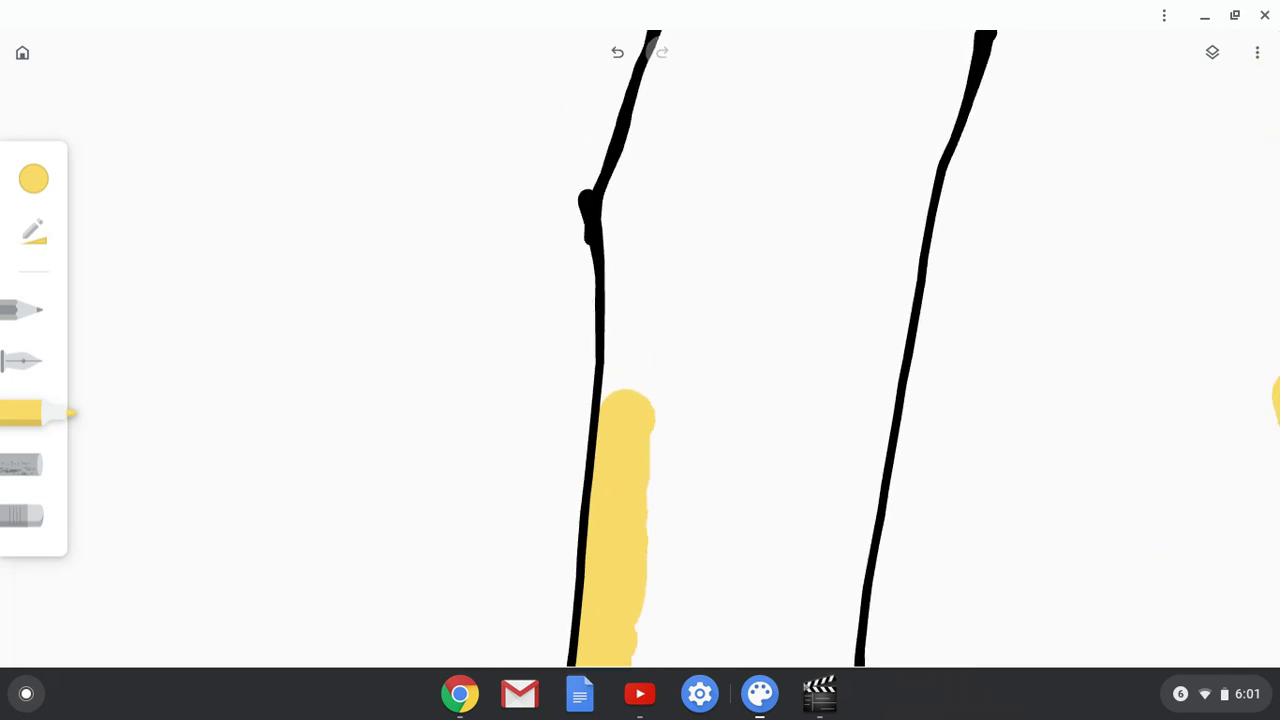
scroll(640, 350, up, 2)
scroll(640, 350, right, 1)
mouse_move(630, 100)
mouse_down()
mouse_move(563, 305)
mouse_move(570, 500)
mouse_up()
click(580, 445)
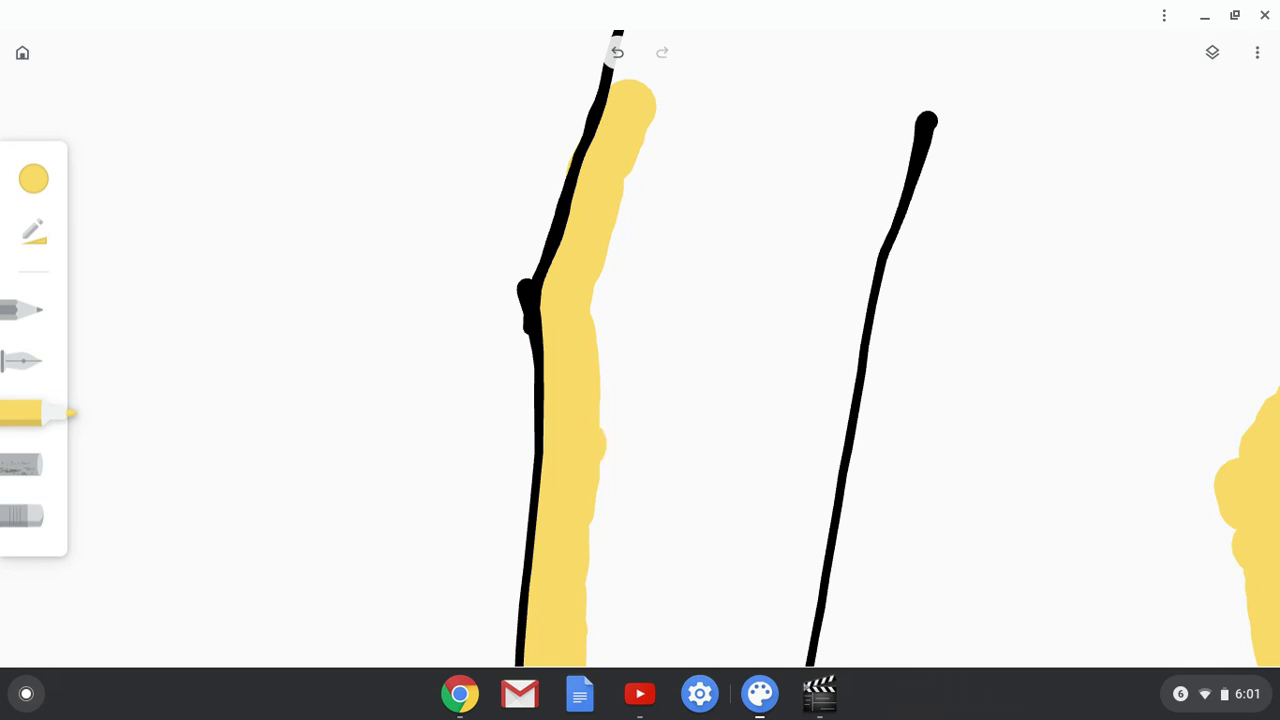
- Continue the yellow band around the curved shoulder up to the corner where the neckline begins
scroll(580, 445, up, 2)
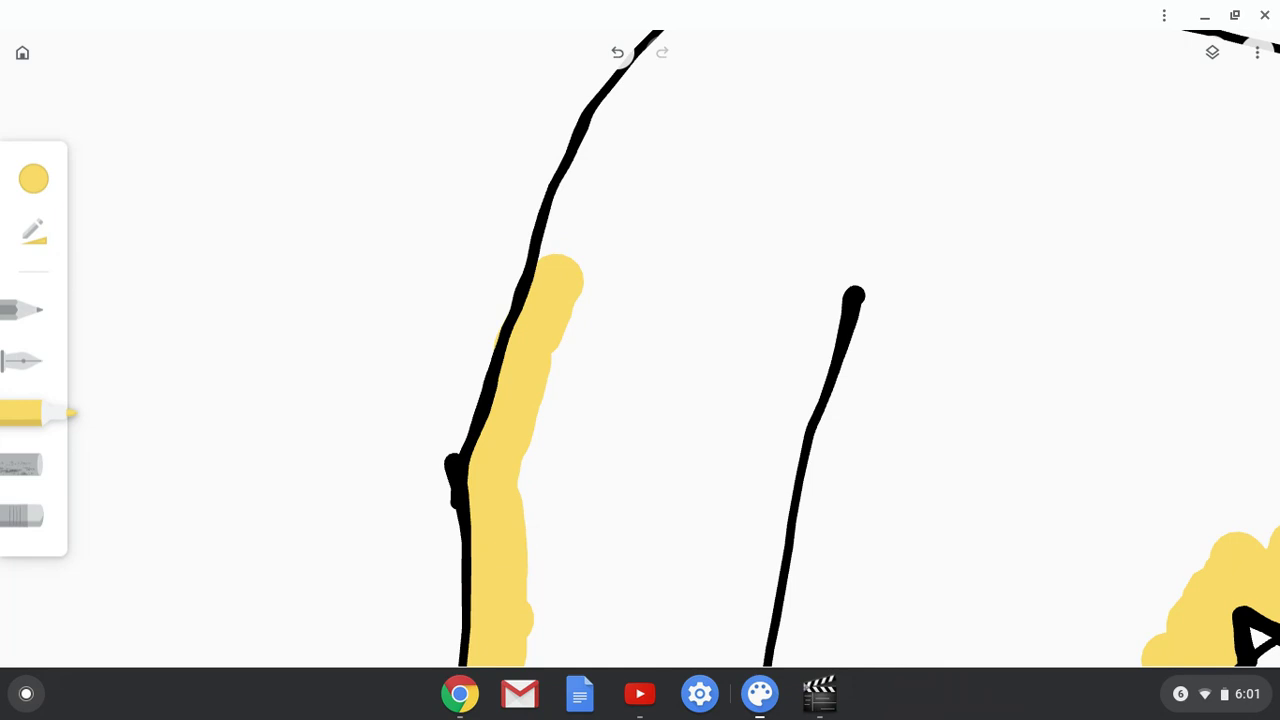
scroll(640, 350, up, 4)
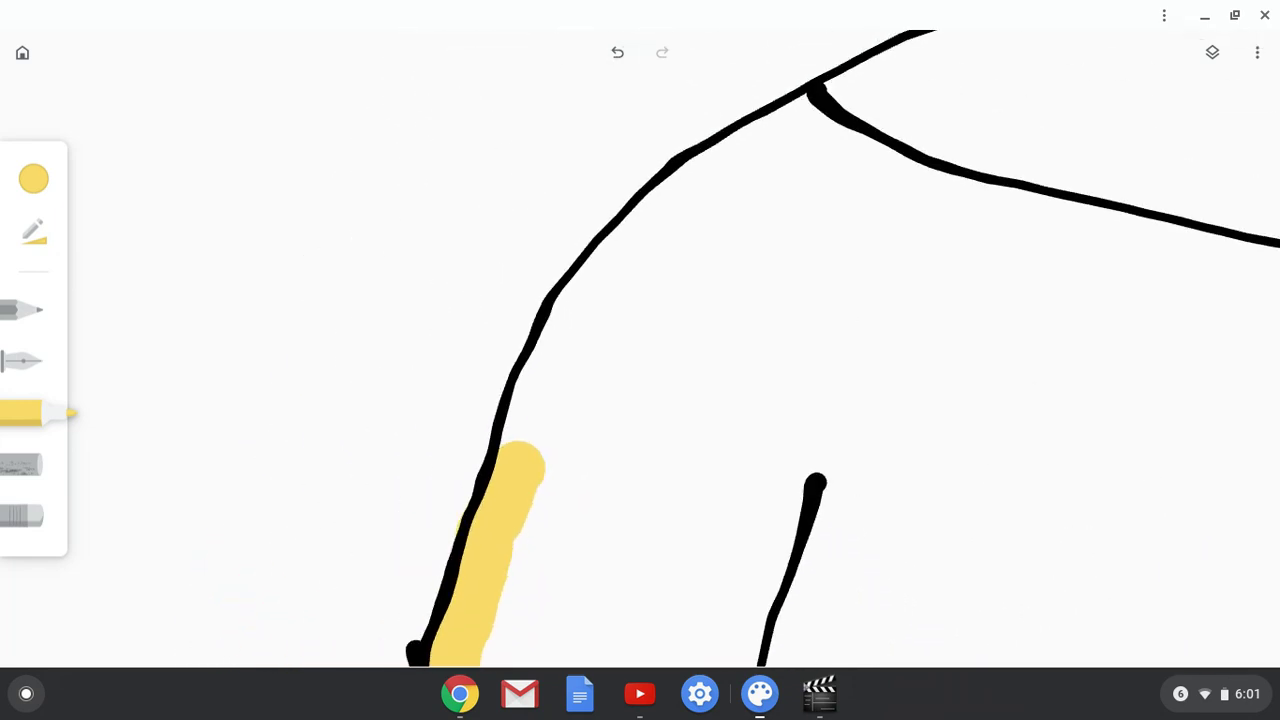
mouse_move(810, 155)
mouse_down()
mouse_move(760, 185)
mouse_move(800, 110)
mouse_move(822, 130)
mouse_move(750, 145)
mouse_move(665, 208)
mouse_move(583, 300)
mouse_move(535, 424)
mouse_move(518, 560)
mouse_up()
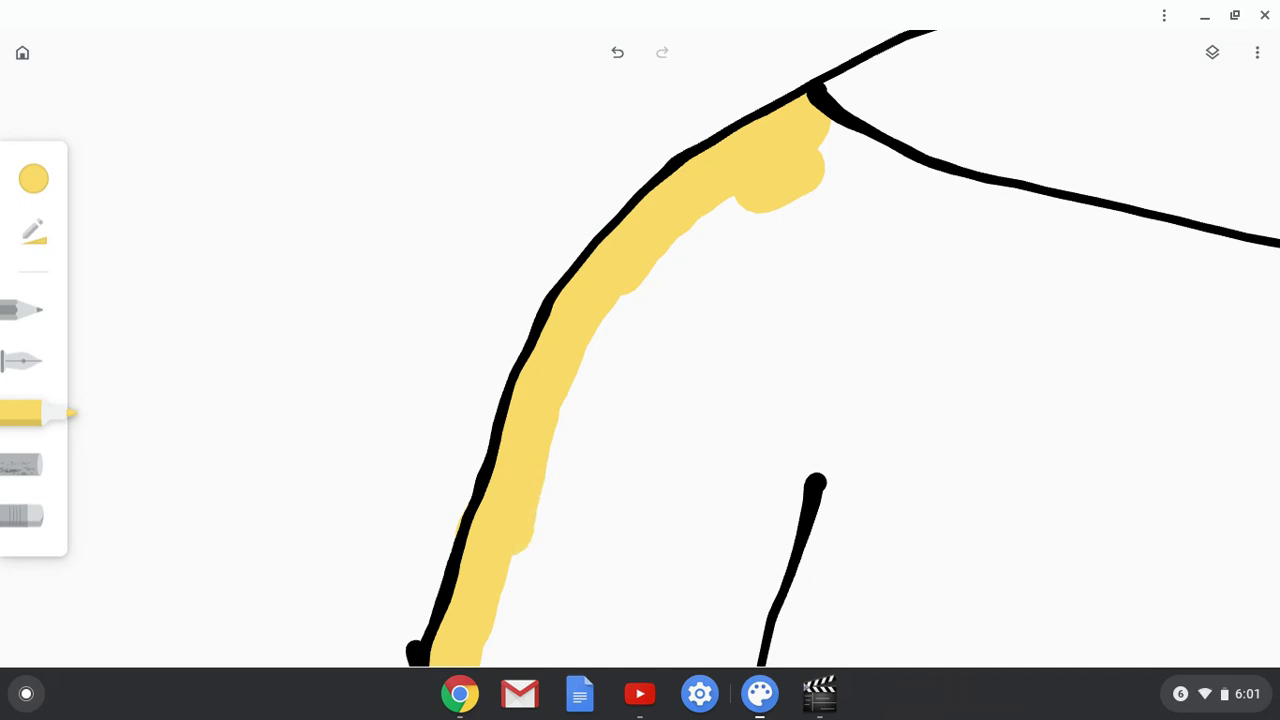
- Paint a yellow band beneath the neckline from the shoulder corner to the start of its flat middle stretch
mouse_move(1208, 320)
mouse_down()
mouse_move(1230, 275)
mouse_move(1185, 255)
mouse_up()
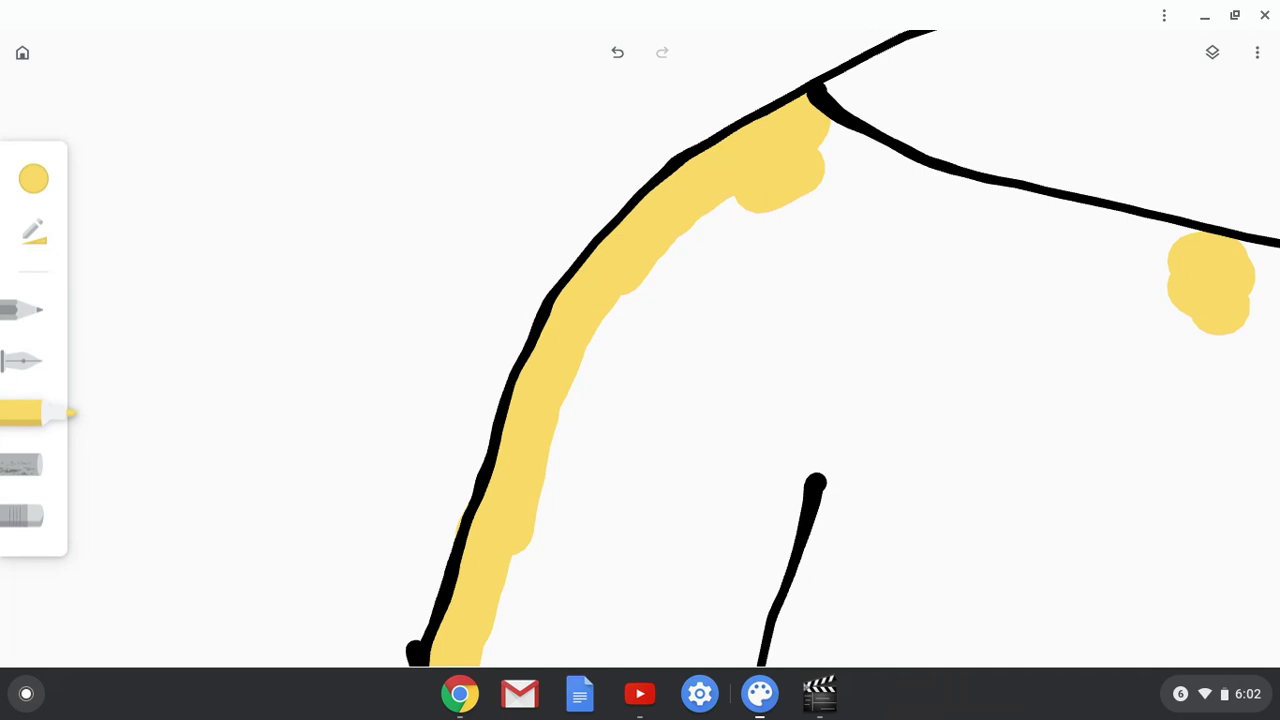
key(F7)
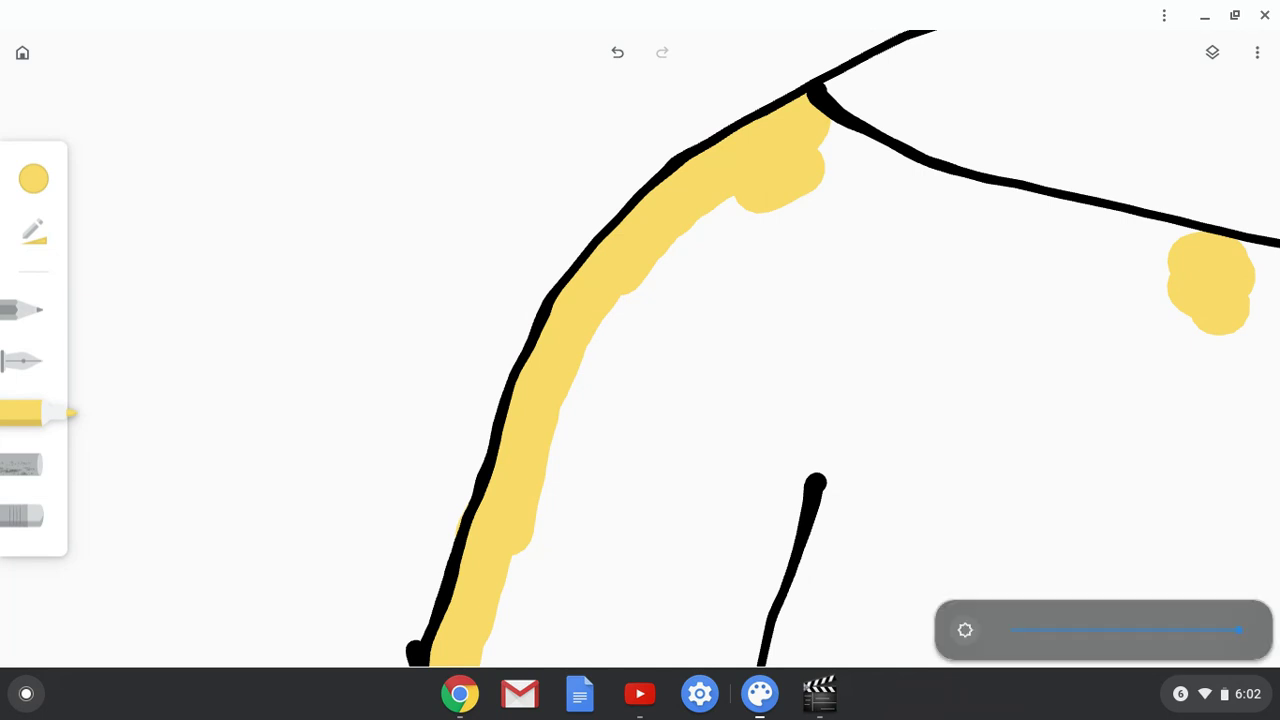
mouse_move(1195, 262)
mouse_down()
mouse_move(1020, 228)
mouse_move(895, 190)
mouse_move(847, 152)
mouse_move(845, 165)
mouse_up()
scroll(674, 349, up, 3)
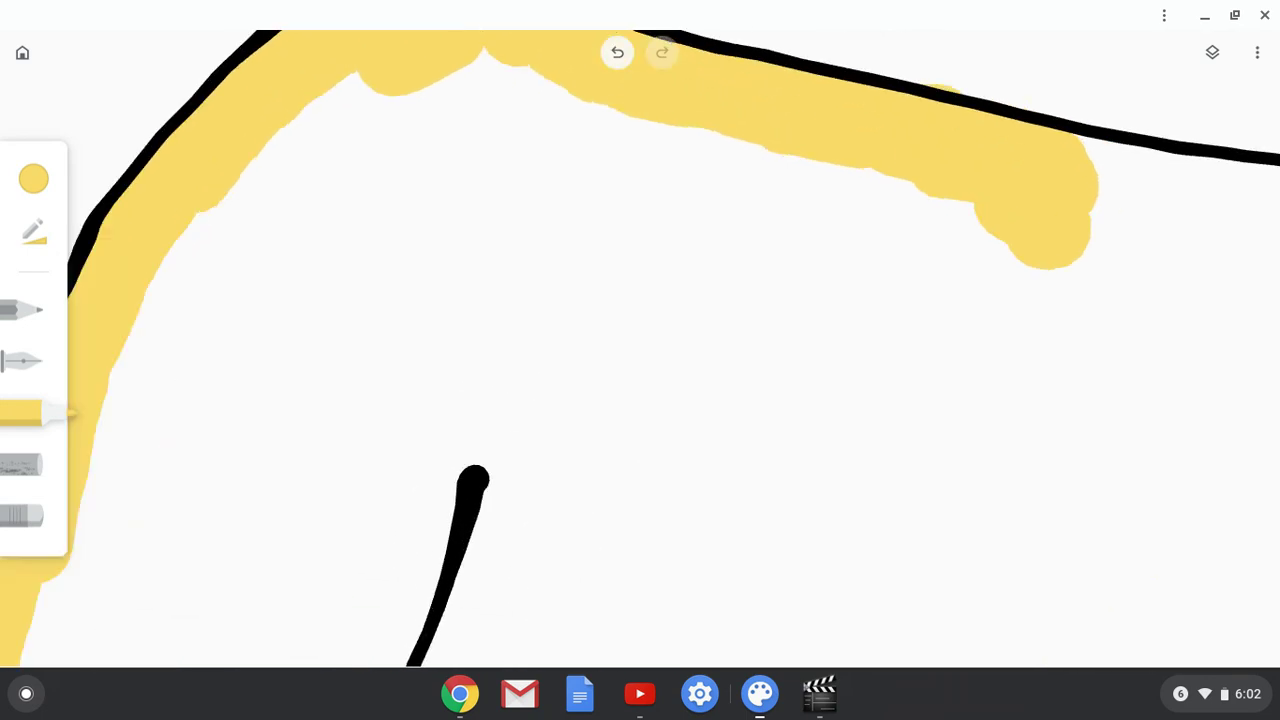
scroll(674, 349, down, 3)
scroll(674, 349, up, 2)
scroll(674, 349, down, 1)
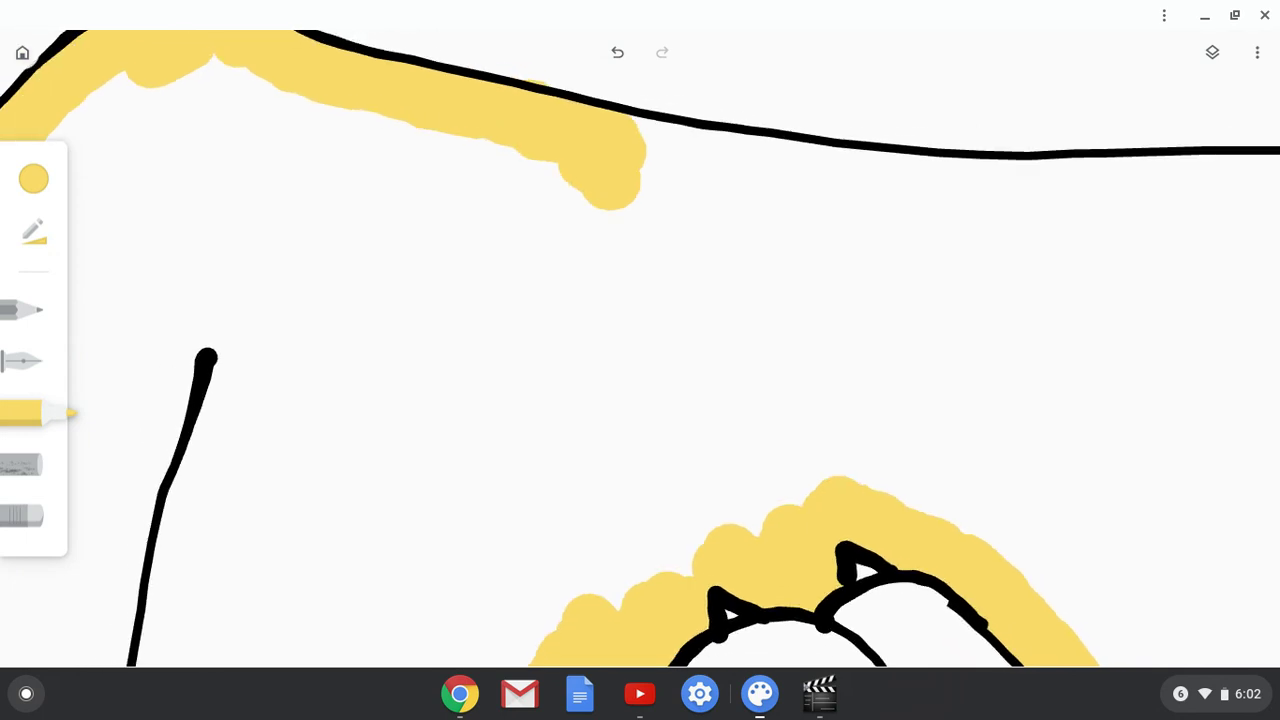
mouse_move(1050, 212)
mouse_down()
mouse_move(958, 172)
mouse_move(640, 160)
mouse_up()
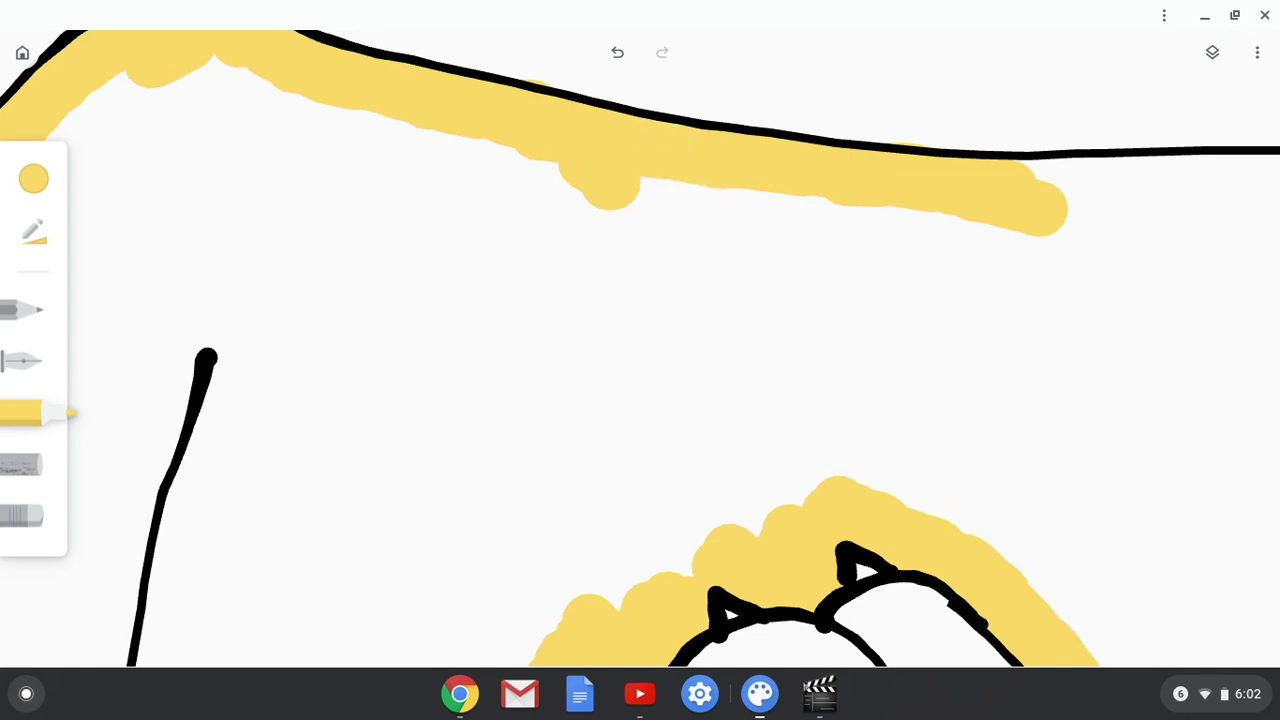
- Extend the yellow band a short way along the flat part of the neckline and erase the spill above the line
scroll(640, 350, right, 5)
scroll(640, 350, right, 2)
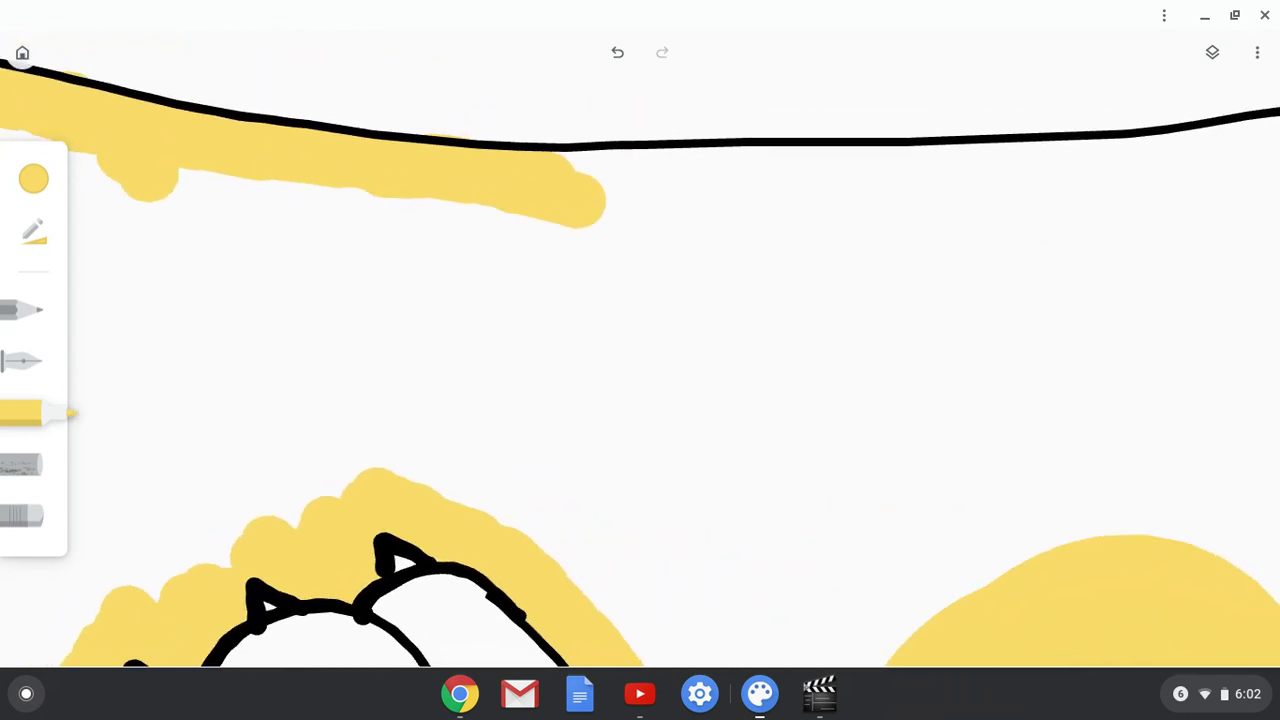
scroll(640, 350, right, 2)
mouse_move(690, 205)
mouse_down()
mouse_move(620, 200)
mouse_move(580, 168)
mouse_move(505, 180)
mouse_move(475, 165)
mouse_move(493, 168)
mouse_up()
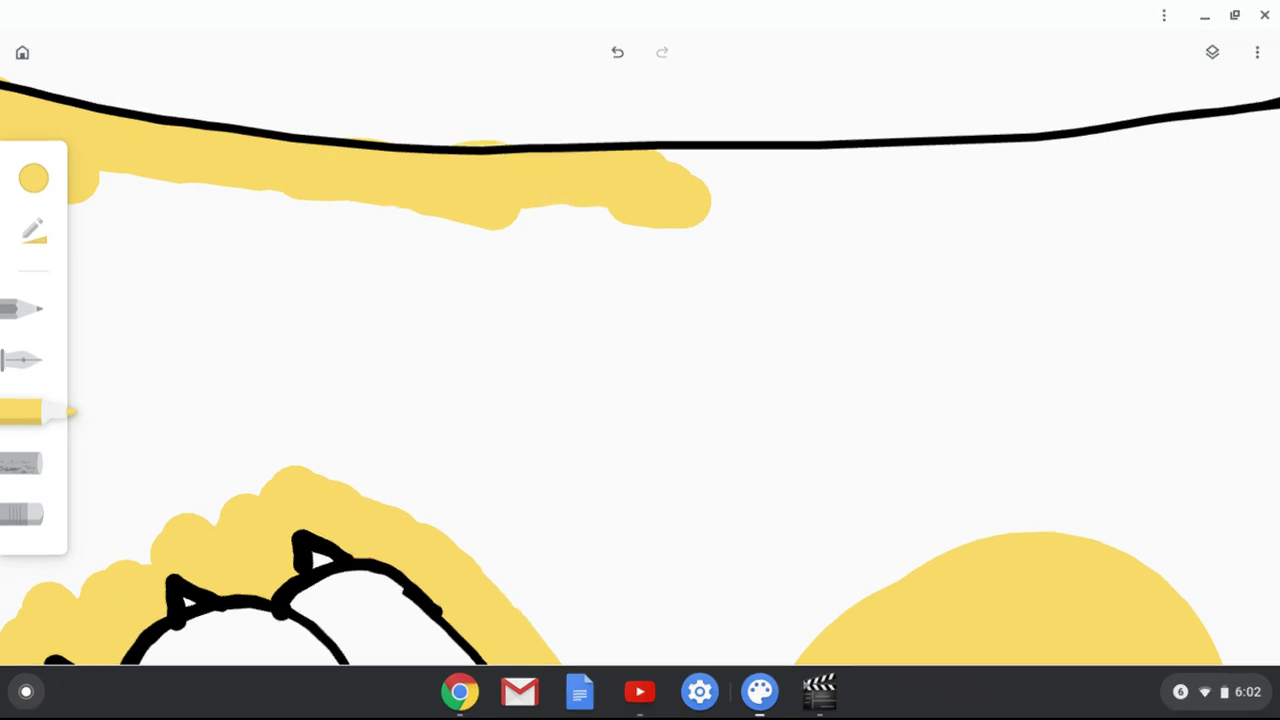
click(24, 514)
drag(458, 137, 488, 138)
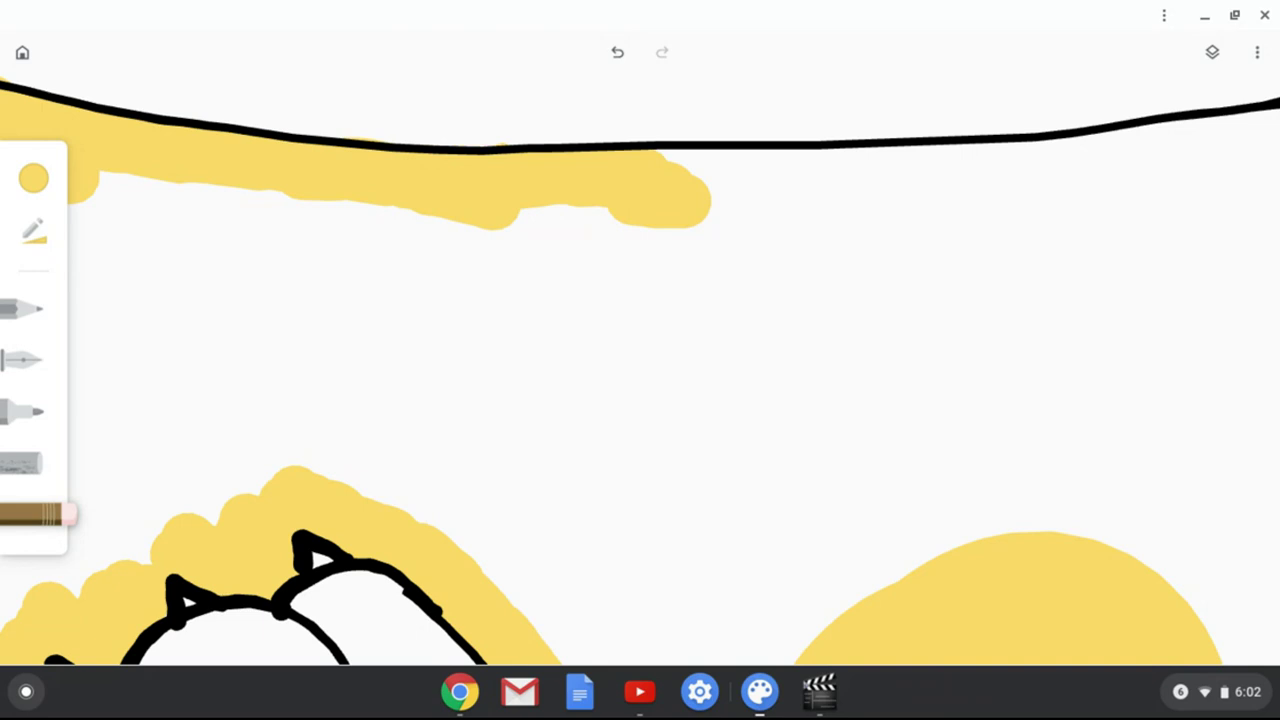
- Return to the yellow marker and fill beneath the neckline's flat stretch up to where the line starts rising
scroll(640, 360, down, 2)
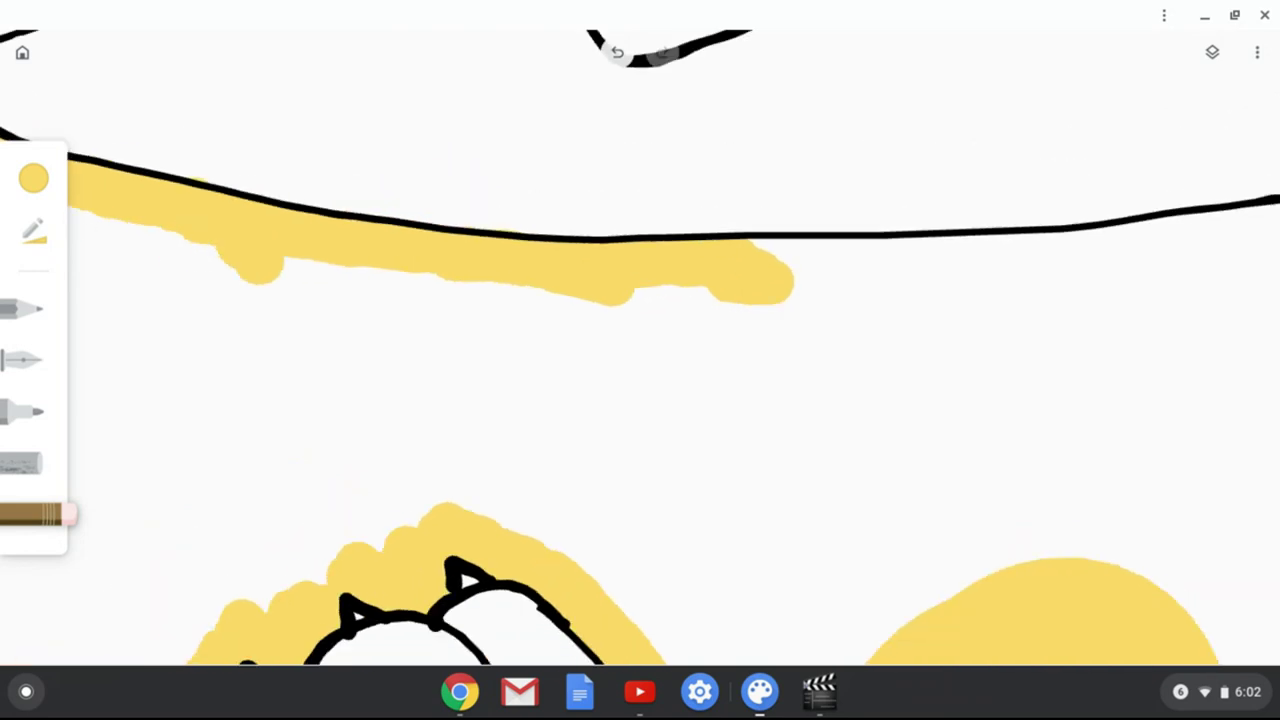
scroll(640, 360, up, 3)
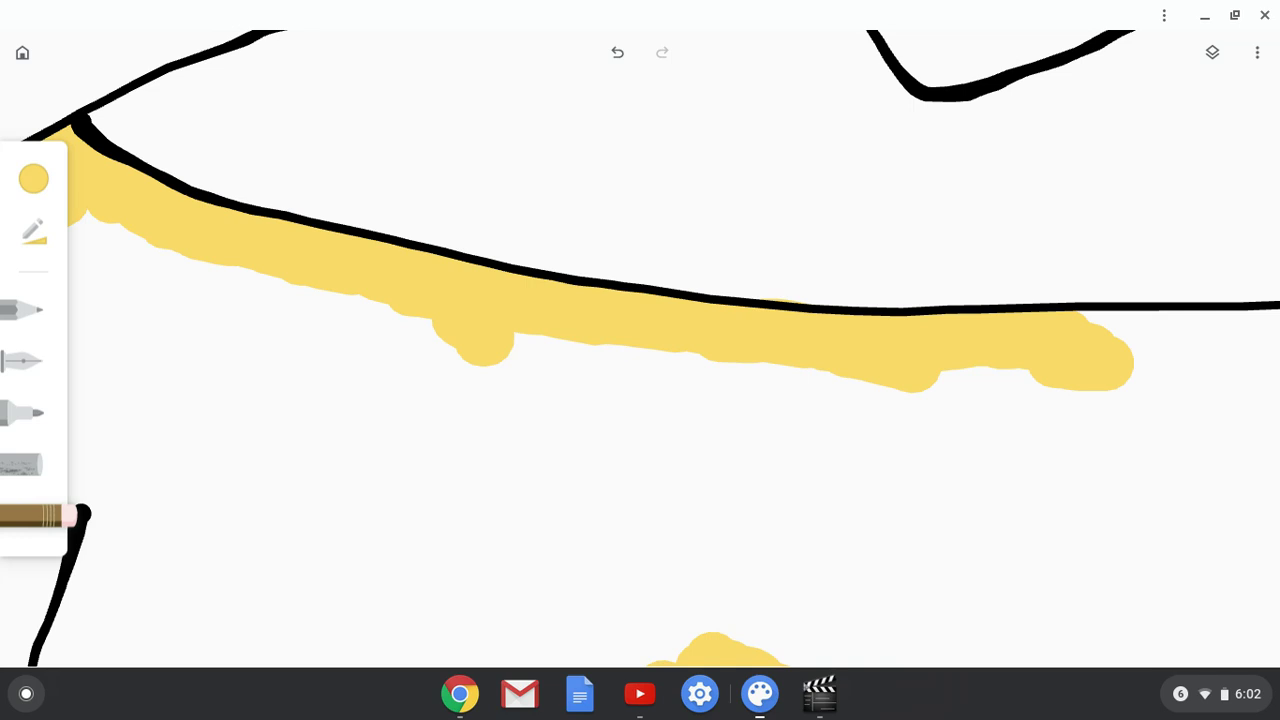
click(34, 413)
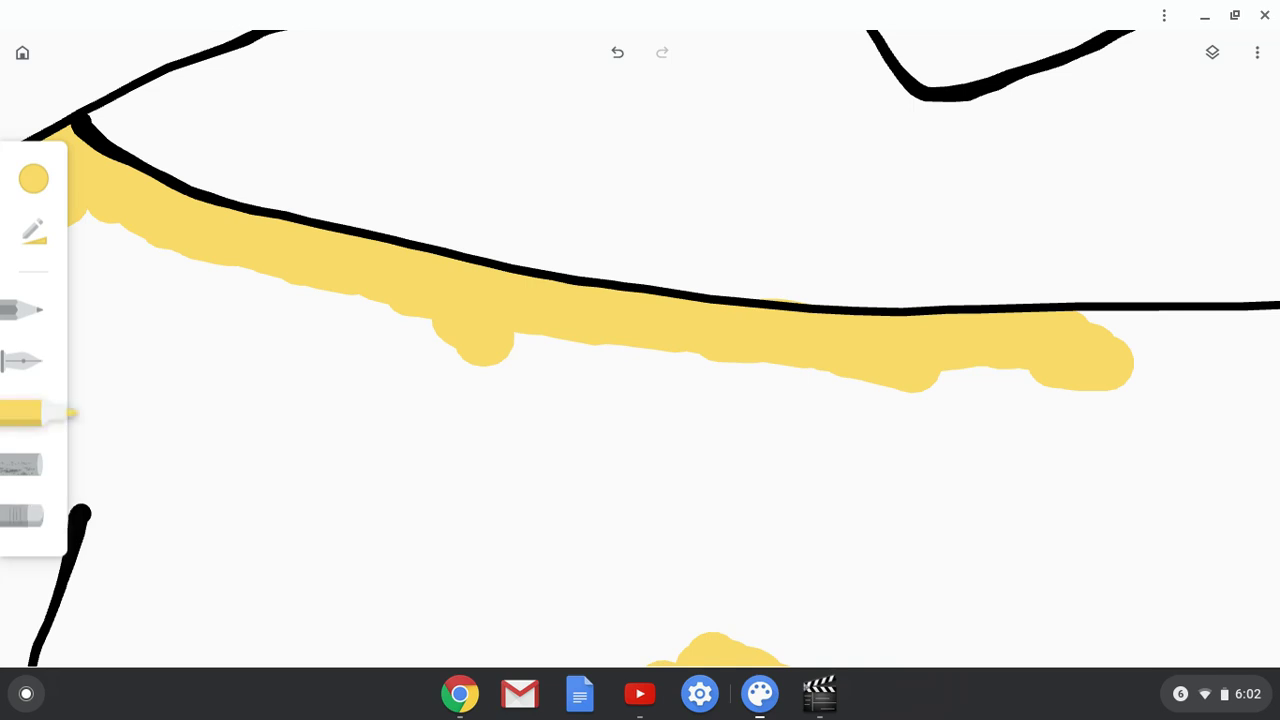
scroll(640, 360, right, 5)
scroll(640, 360, up, 3)
scroll(517, 419, down, 3)
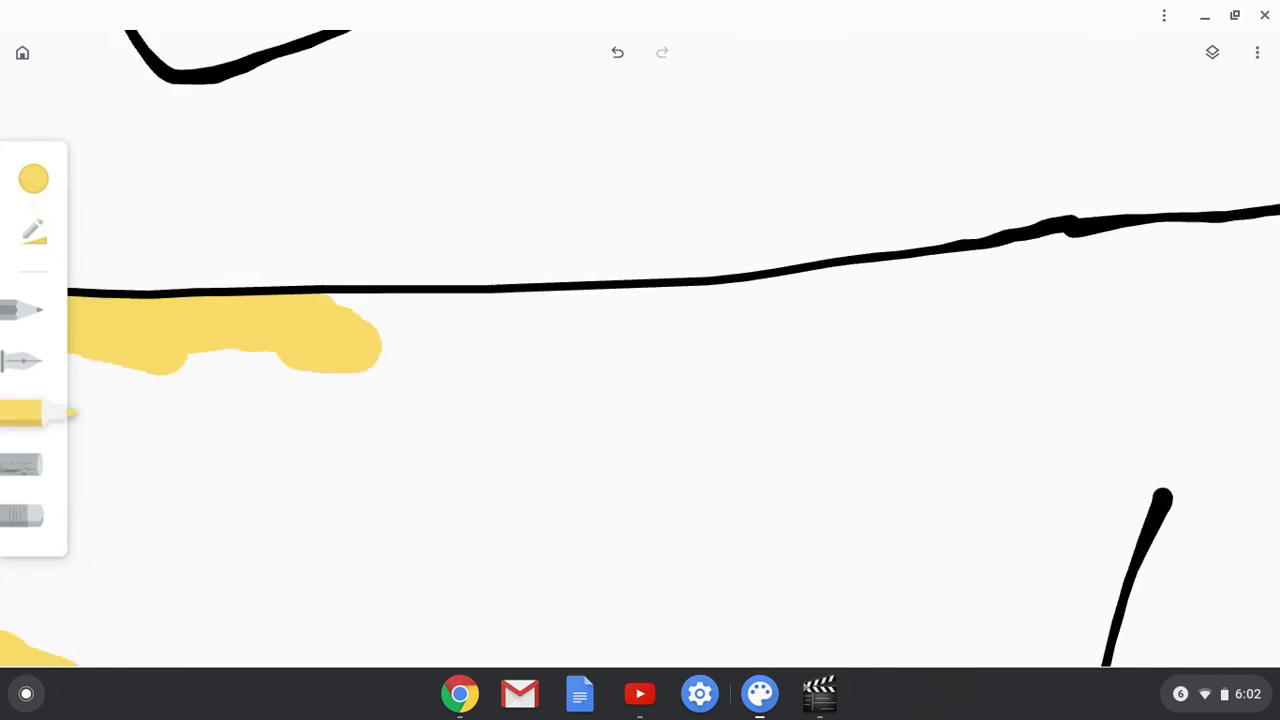
drag(790, 311, 322, 319)
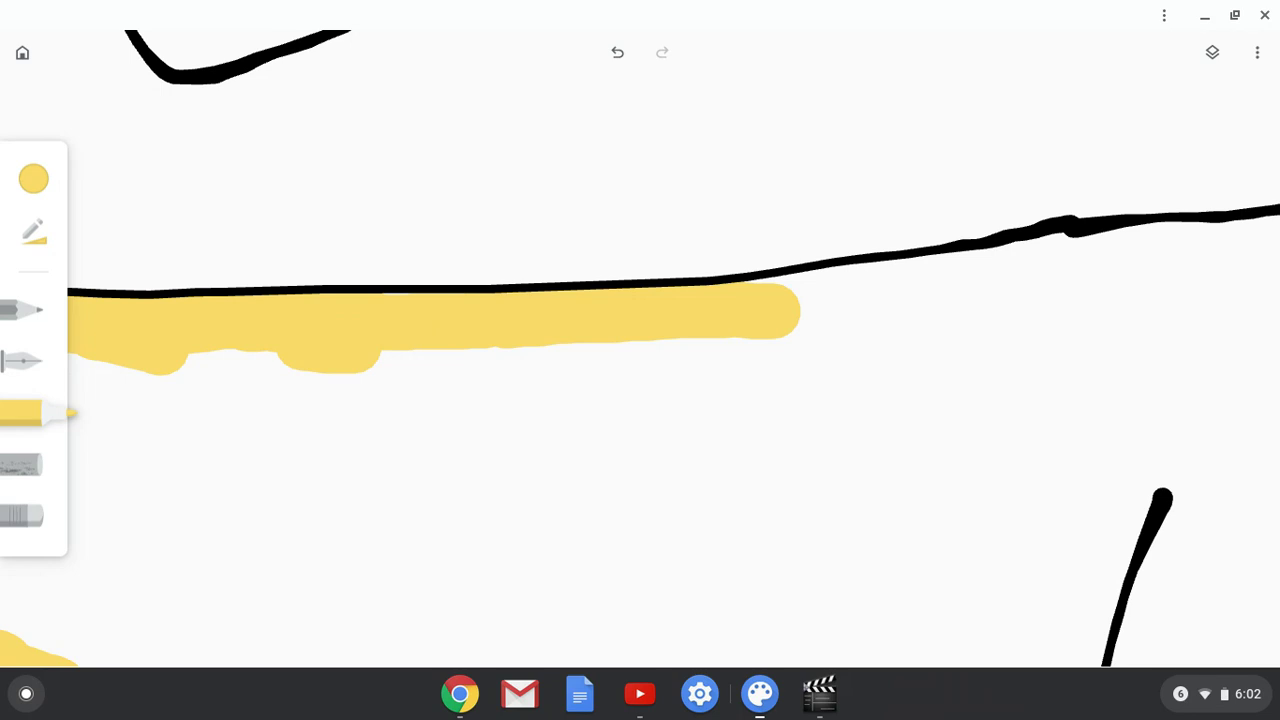
drag(480, 321, 686, 316)
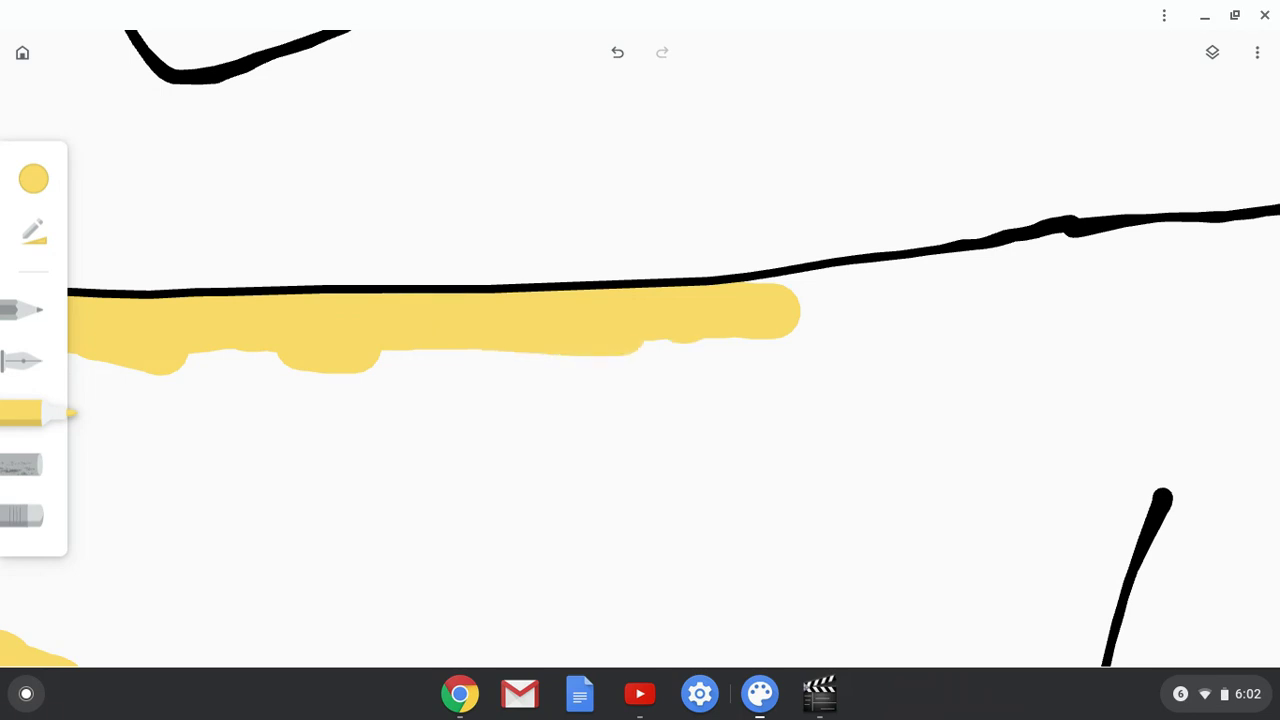
- Carry the yellow band under the rising neckline past its thick kink and erase the overspill above the line
drag(785, 310, 1167, 247)
drag(1160, 246, 1224, 240)
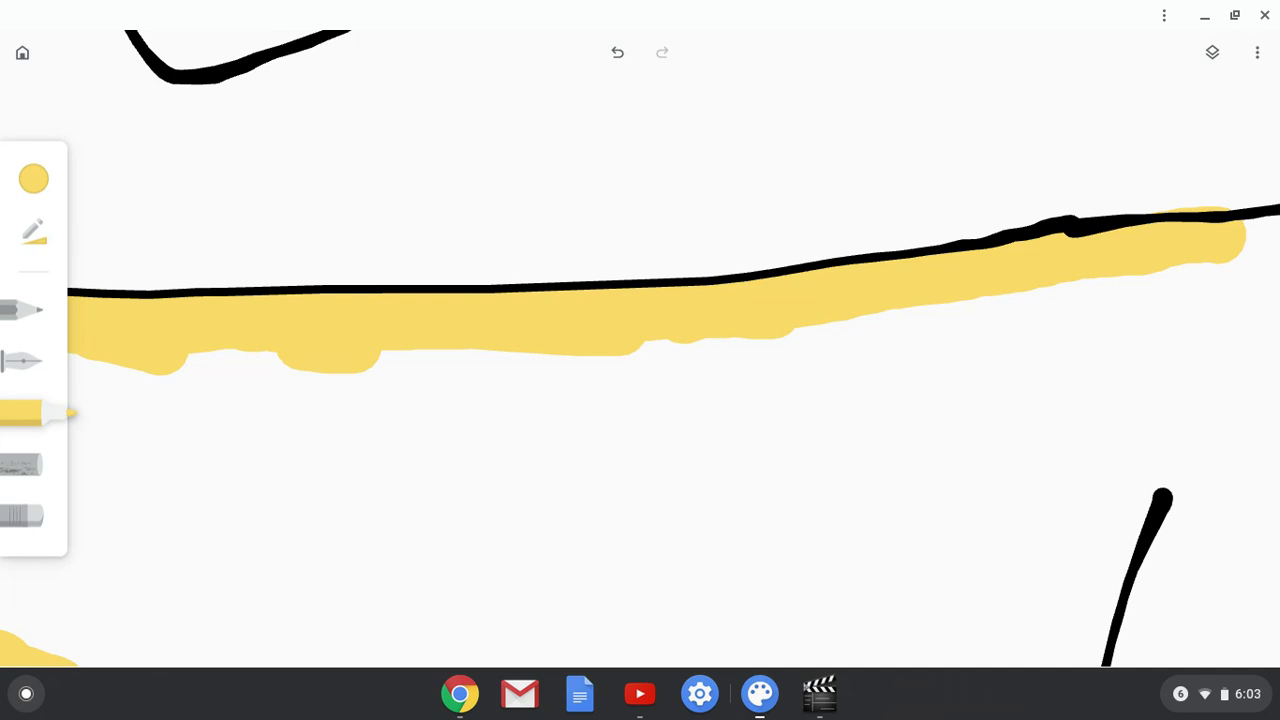
click(24, 516)
drag(1148, 203, 1230, 209)
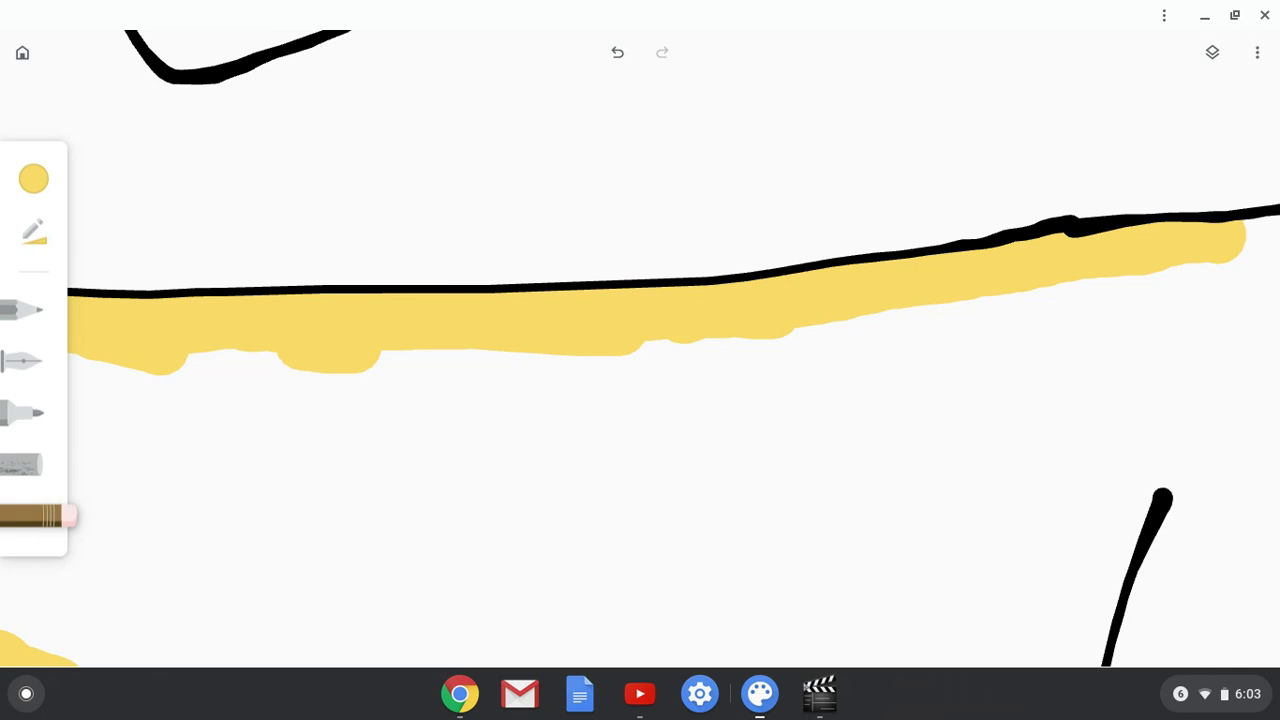
- Extend the yellow band under the rising neckline to the right shoulder corner, erasing the spill above the line along the way
click(24, 413)
scroll(673, 348, right, 6)
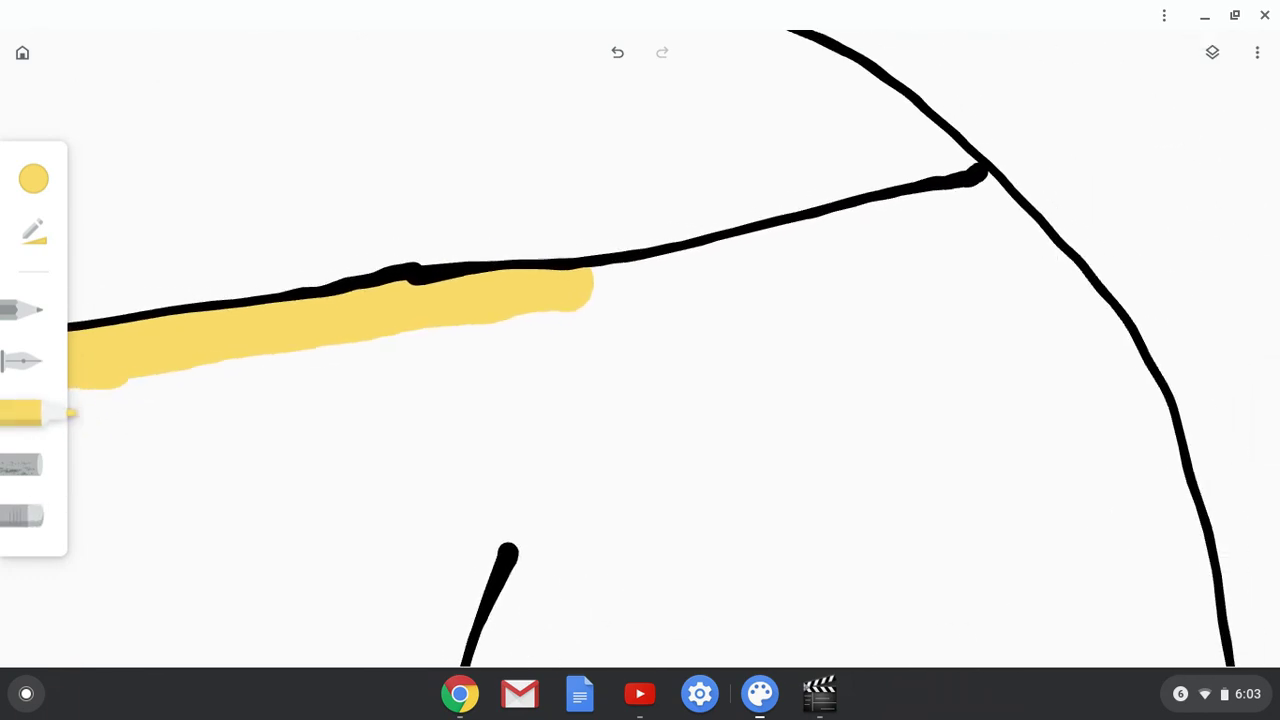
mouse_move(555, 300)
mouse_down()
mouse_move(698, 280)
mouse_move(702, 262)
mouse_up()
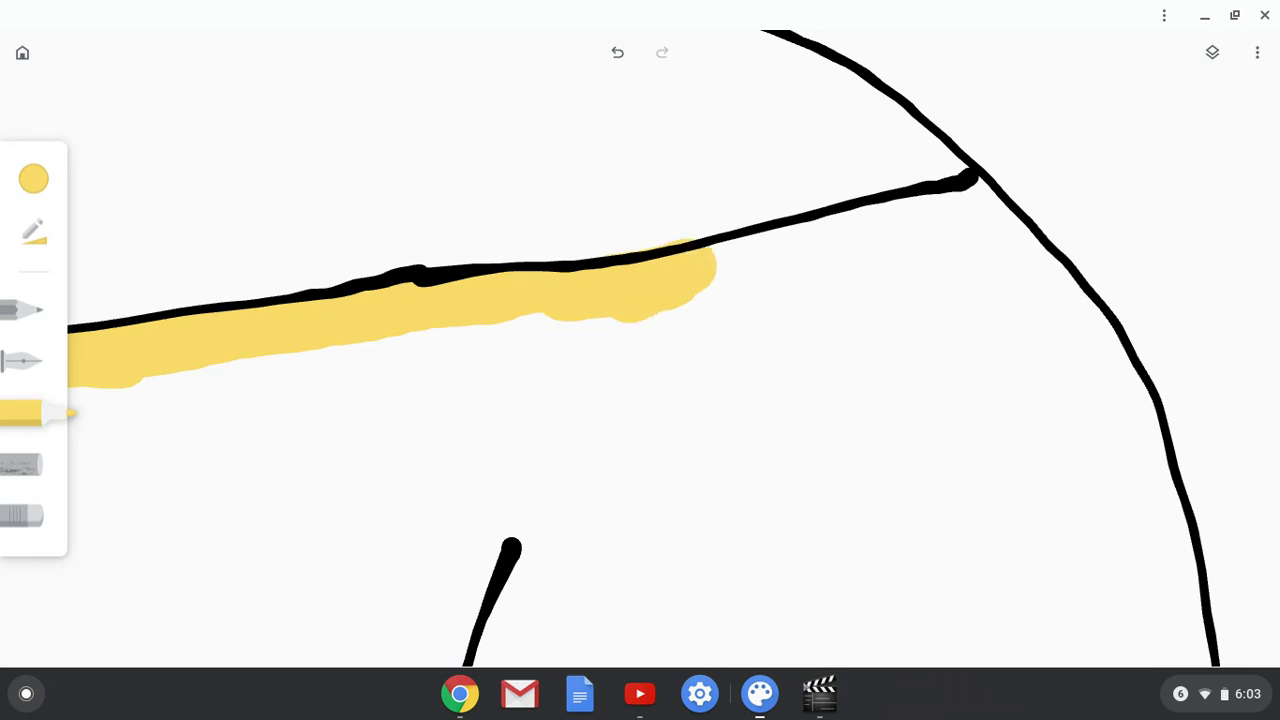
click(22, 515)
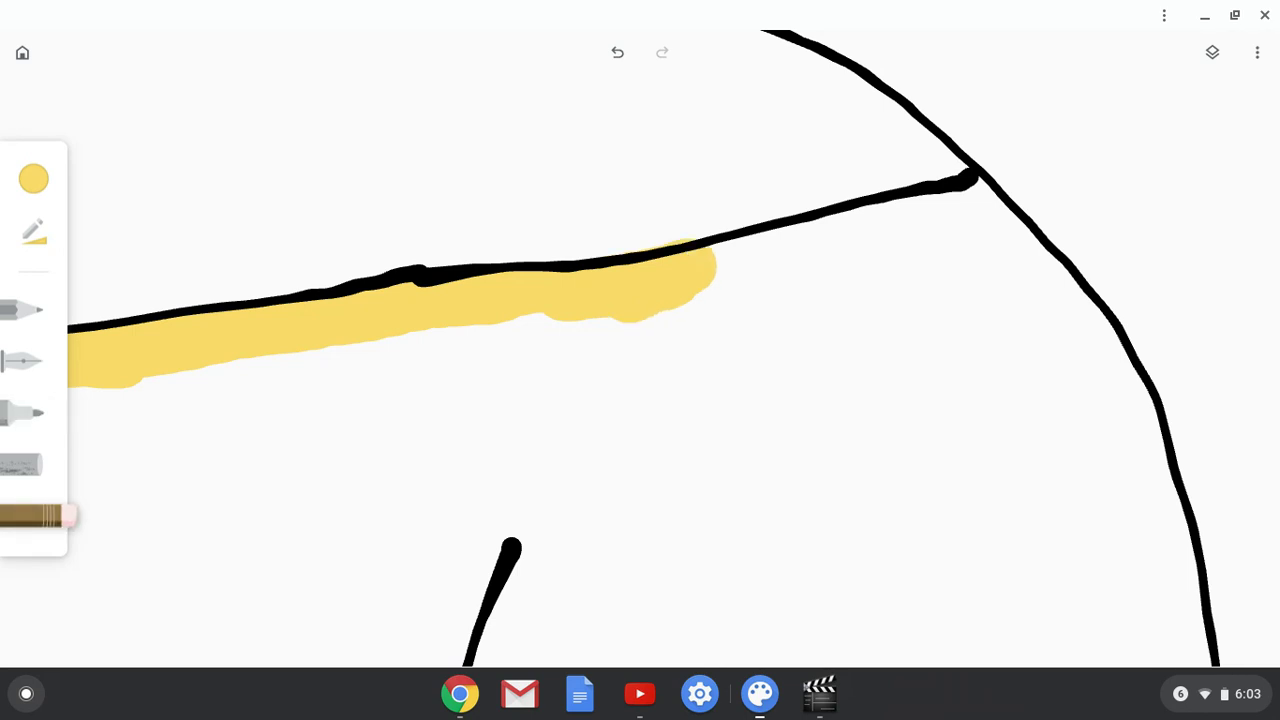
drag(656, 240, 695, 234)
click(22, 412)
mouse_move(679, 307)
mouse_down()
mouse_move(734, 265)
mouse_move(972, 209)
mouse_move(1002, 242)
mouse_up()
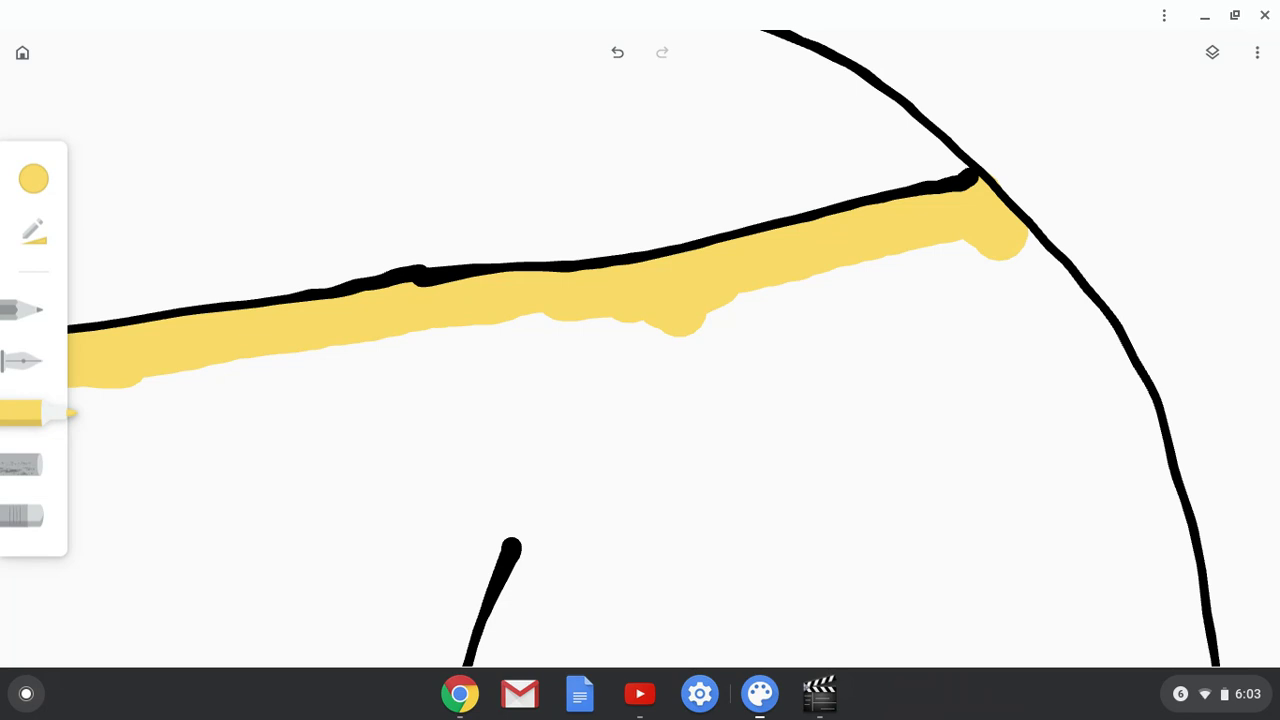
- Paint a yellow band inside the right sleeve's outer line from the shoulder corner down past the two thick kinks
key(XF86MonBrightnessDown)
mouse_move(1160, 640)
mouse_down()
mouse_move(1170, 560)
mouse_move(1195, 635)
mouse_move(1185, 555)
mouse_move(1196, 575)
mouse_move(1145, 510)
mouse_move(1137, 555)
mouse_move(1148, 485)
mouse_move(1178, 510)
mouse_move(1086, 346)
mouse_move(1005, 245)
mouse_move(988, 258)
mouse_up()
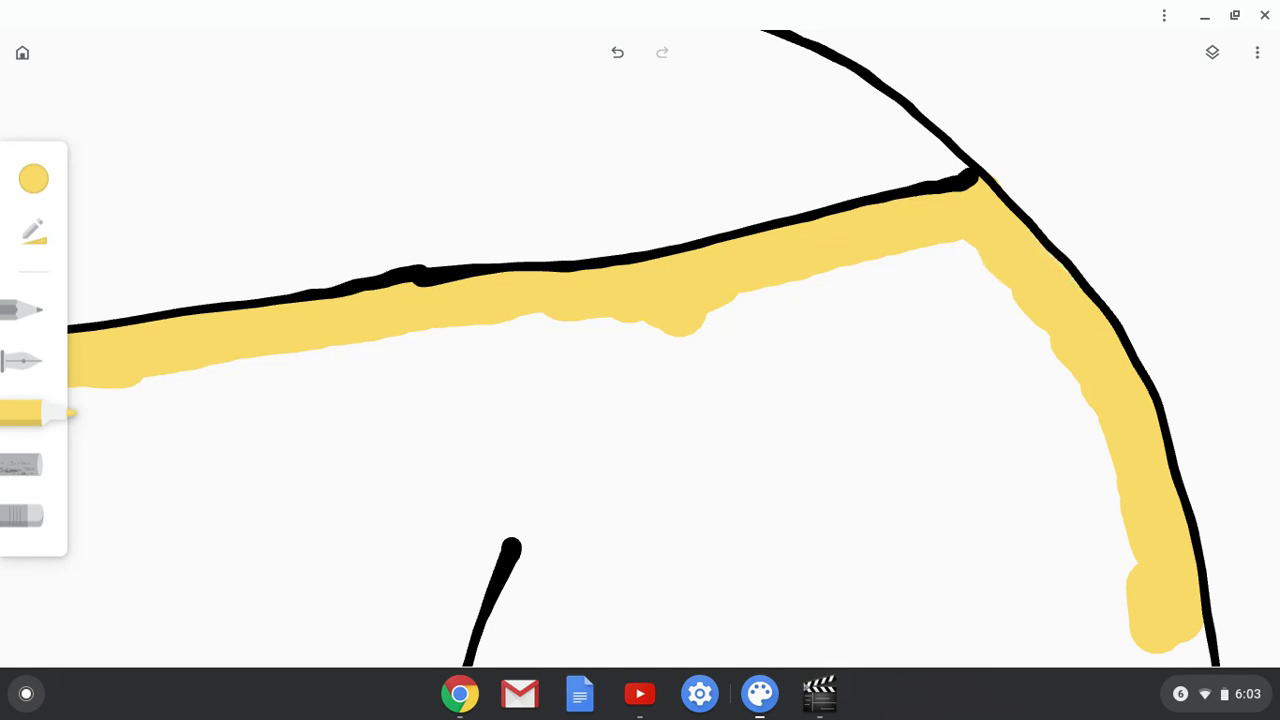
scroll(640, 350, down, 5)
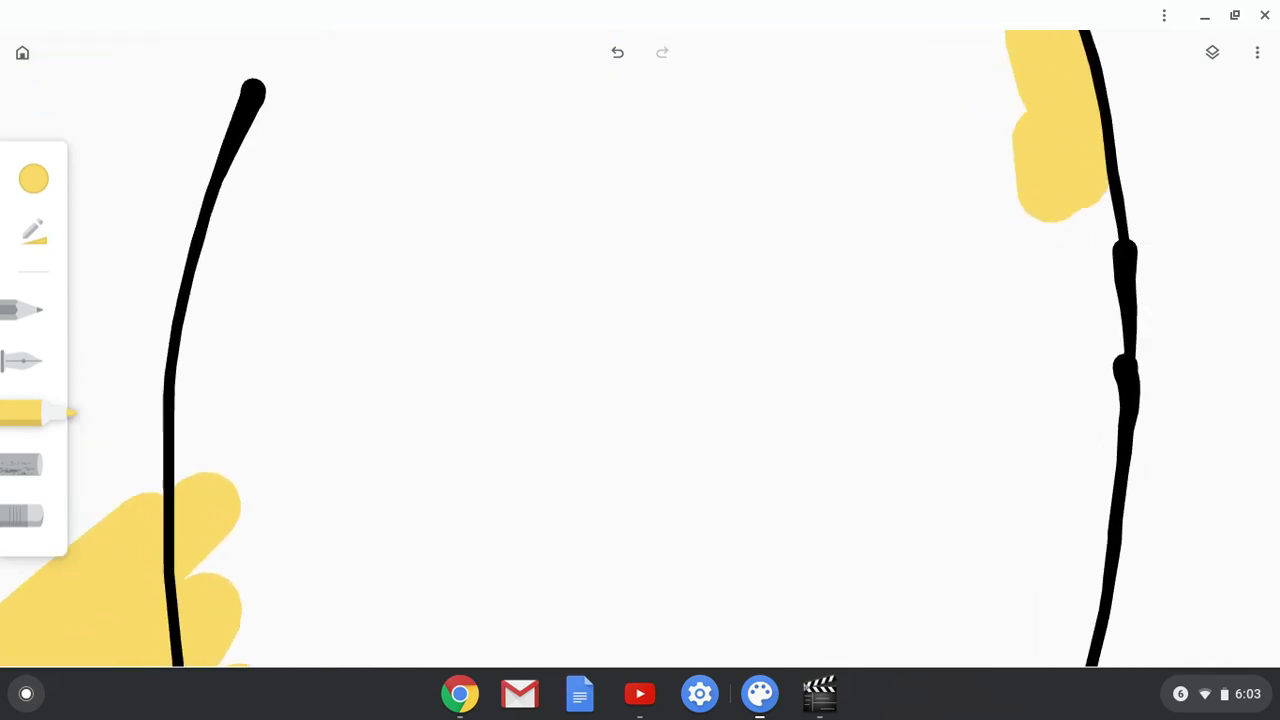
scroll(790, 328, down, 1)
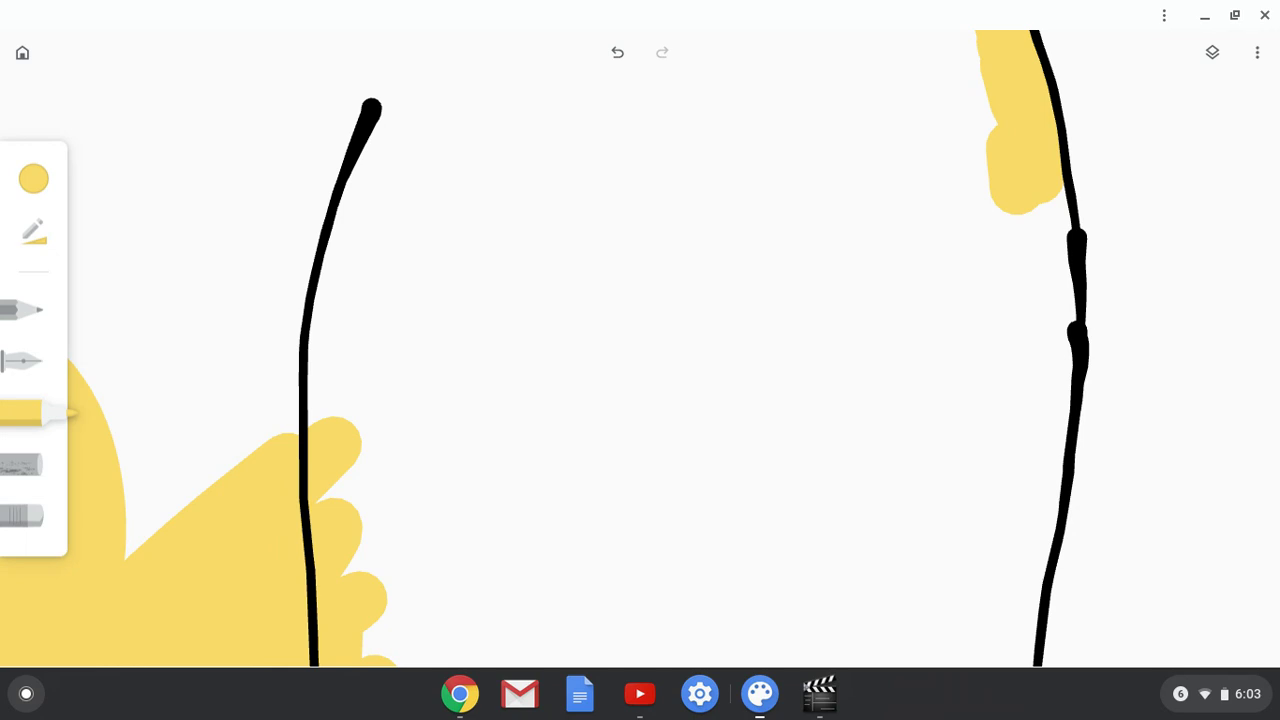
mouse_move(1012, 620)
mouse_down()
mouse_move(1042, 378)
mouse_move(1036, 198)
mouse_up()
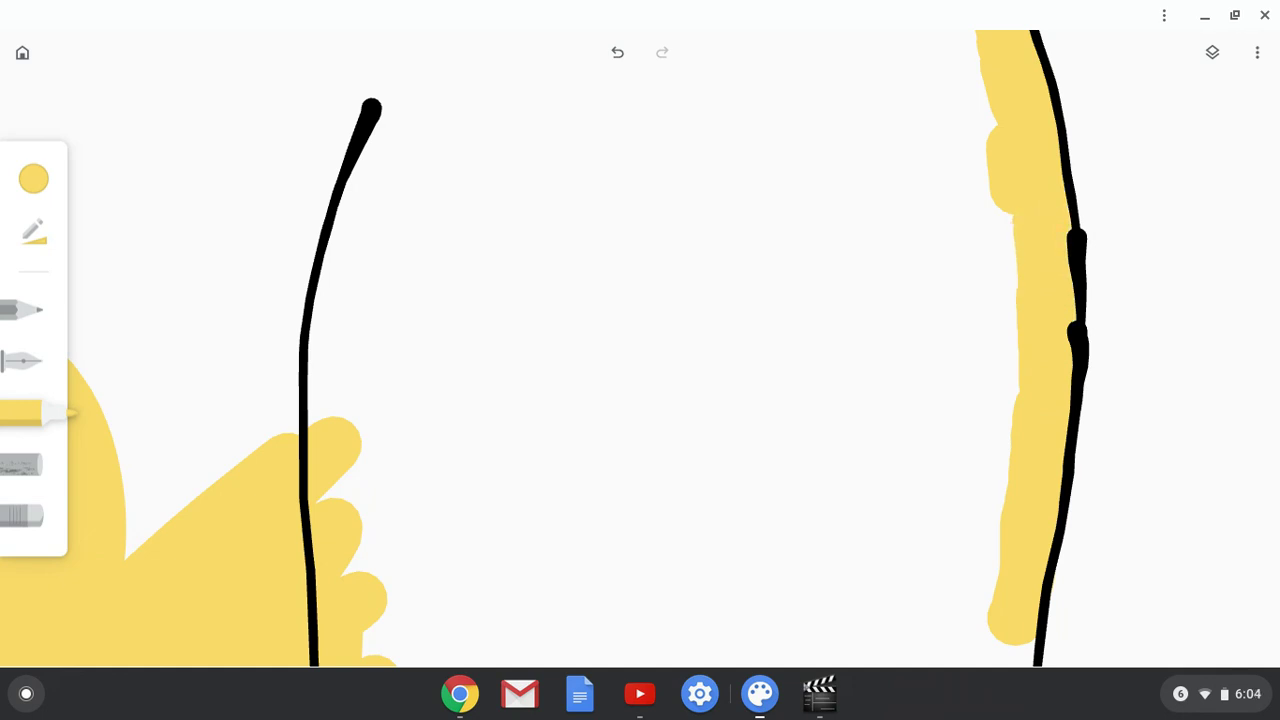
- Continue the yellow band down the right sleeve's outer edge and paint another along its hem from the inner arm line
scroll(640, 350, down, 5)
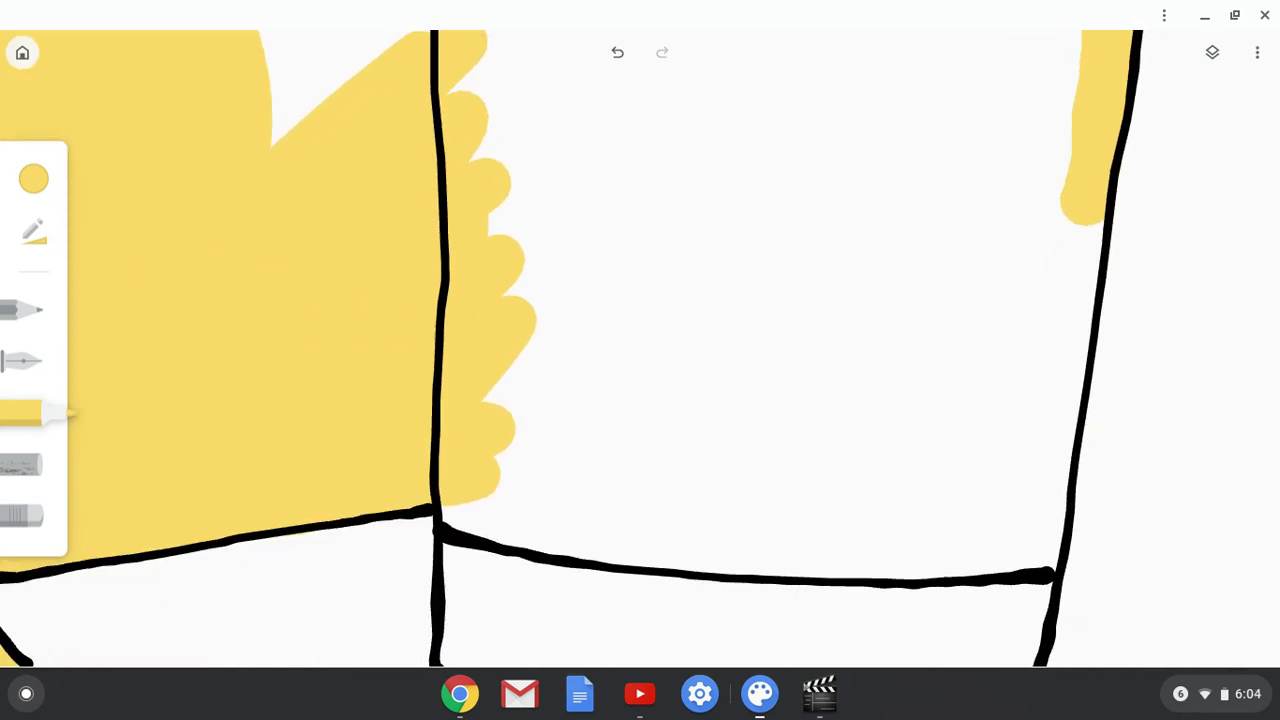
mouse_move(1088, 205)
mouse_down()
mouse_move(1096, 240)
mouse_move(1045, 445)
mouse_move(1031, 375)
mouse_up()
drag(476, 502, 448, 526)
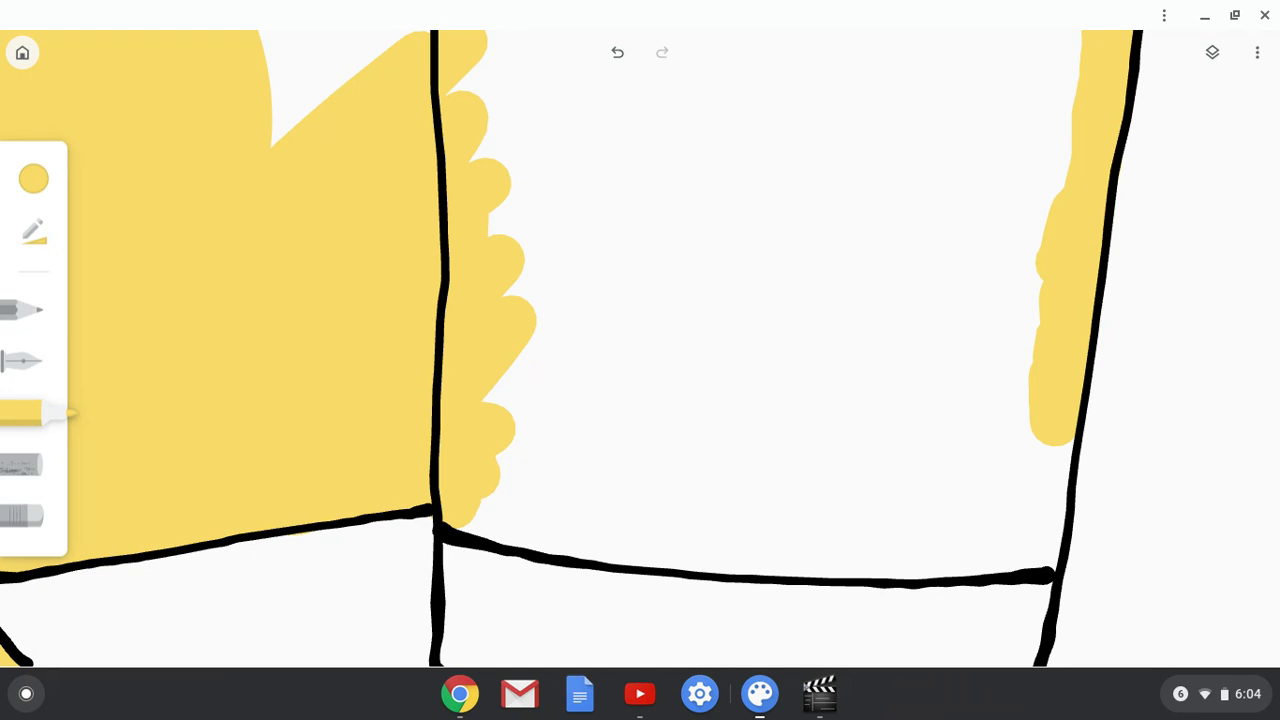
scroll(527, 528, up, 3)
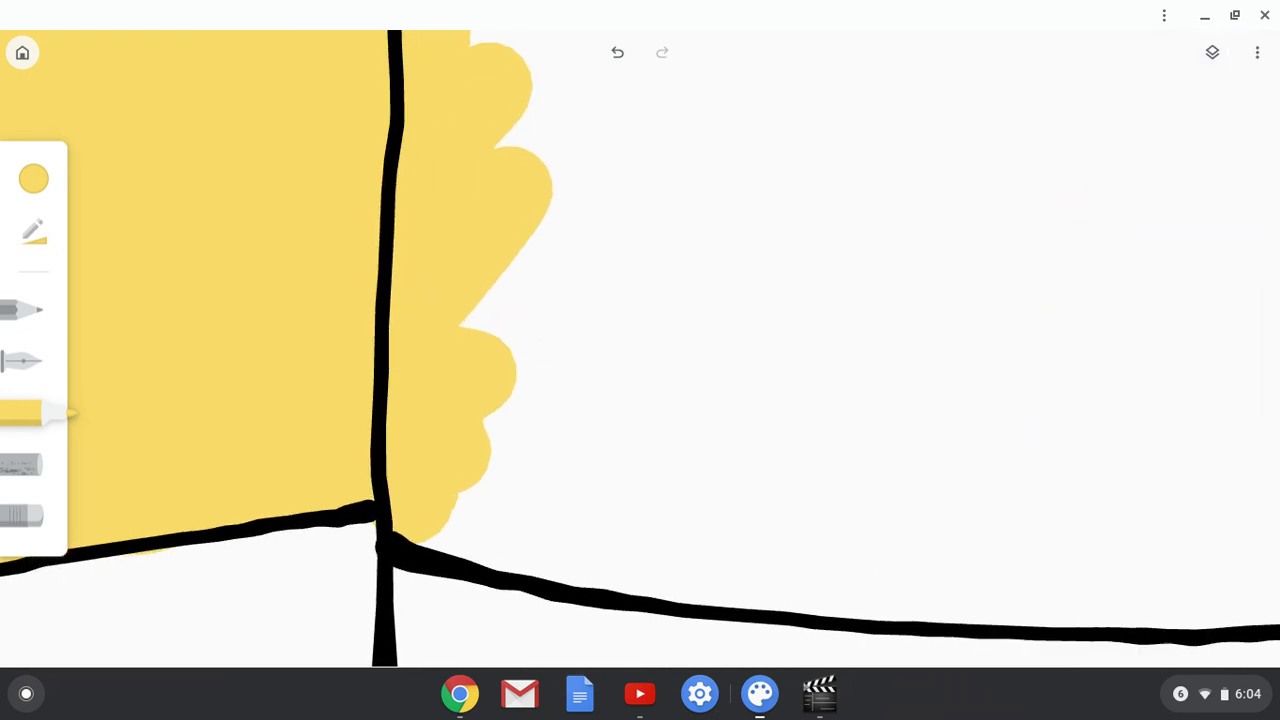
scroll(640, 350, down, 2)
mouse_move(508, 432)
mouse_down()
mouse_move(553, 448)
mouse_move(526, 454)
mouse_move(758, 492)
mouse_move(1140, 488)
mouse_move(1118, 489)
mouse_up()
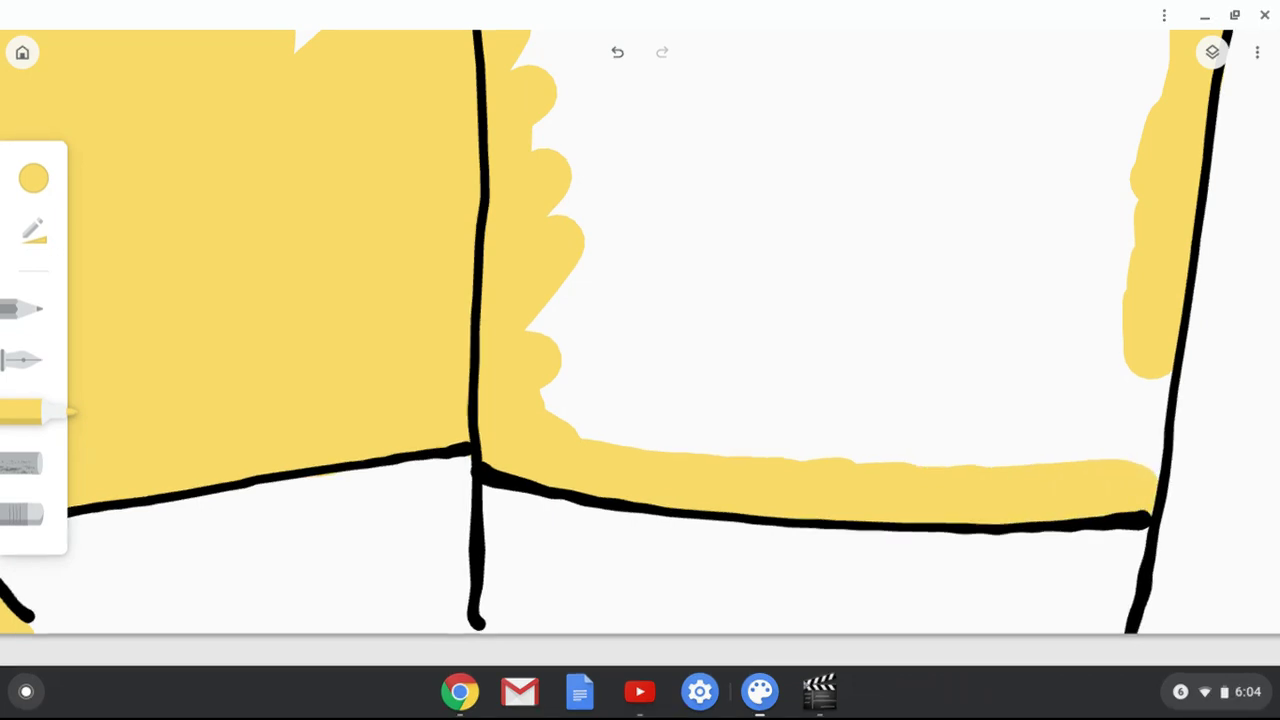
key(XF86AudioRaiseVolume)
key(XF86AudioLowerVolume)
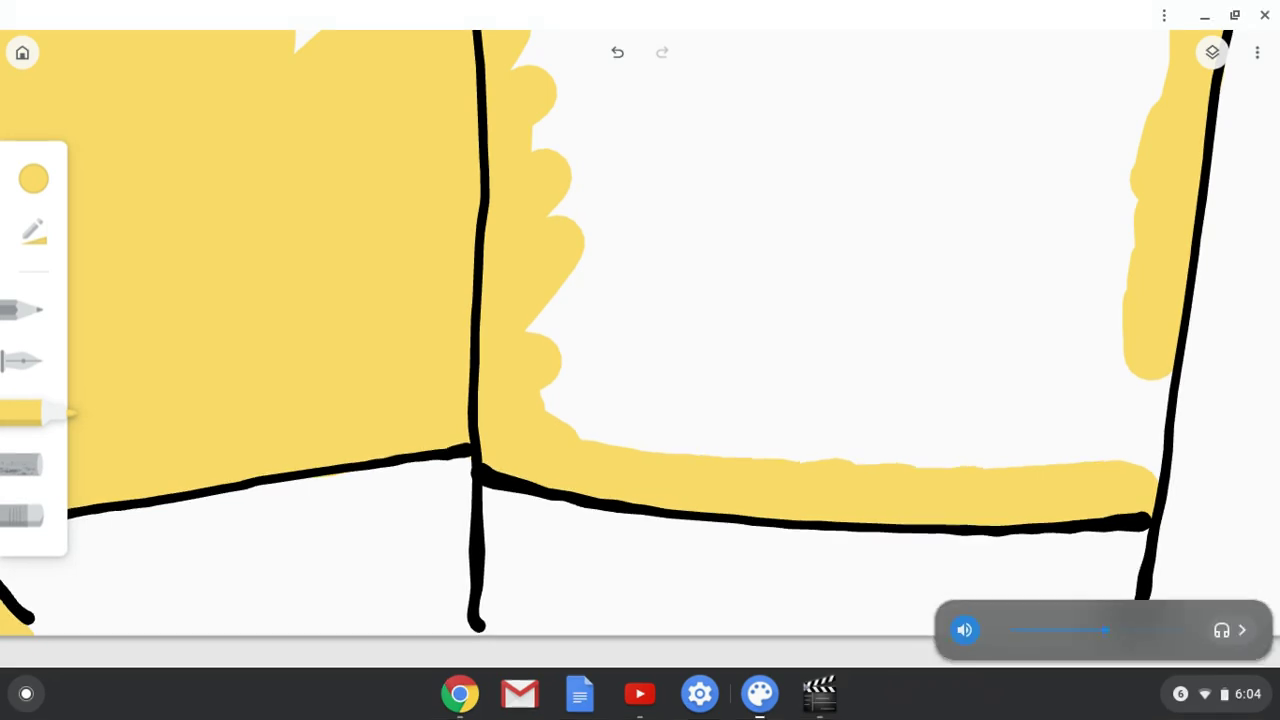
click(1196, 686)
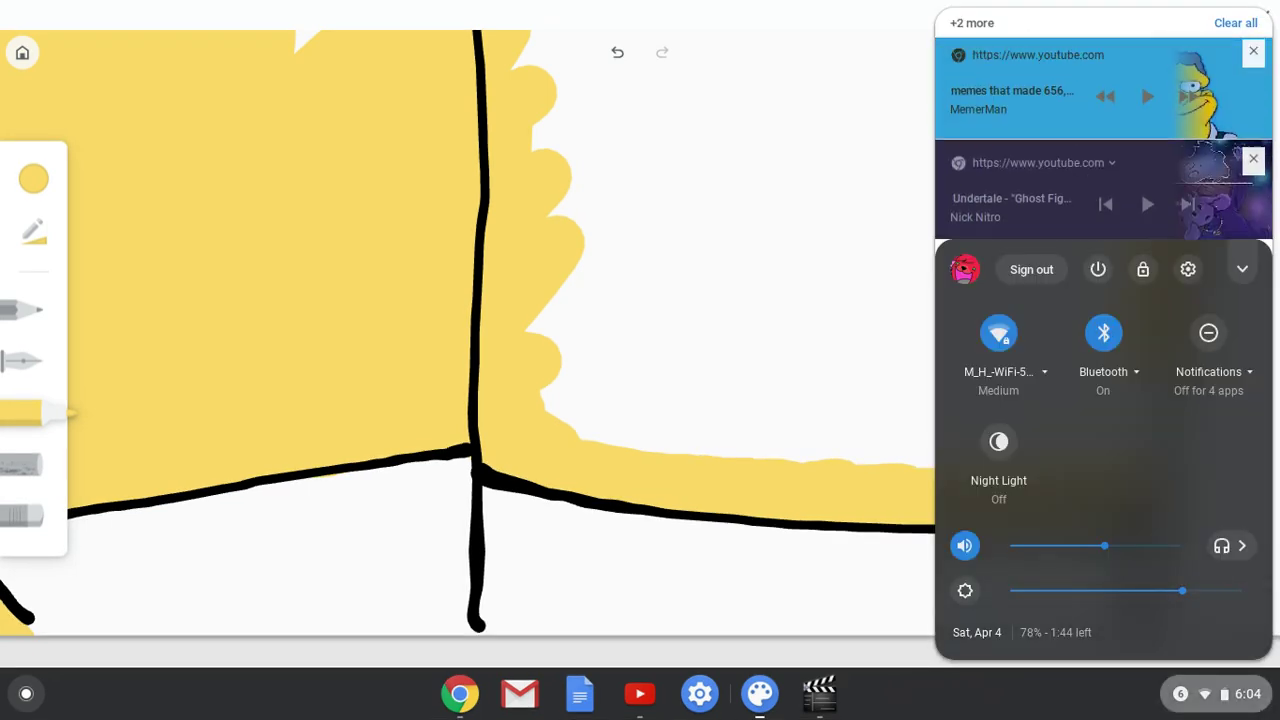
click(1208, 692)
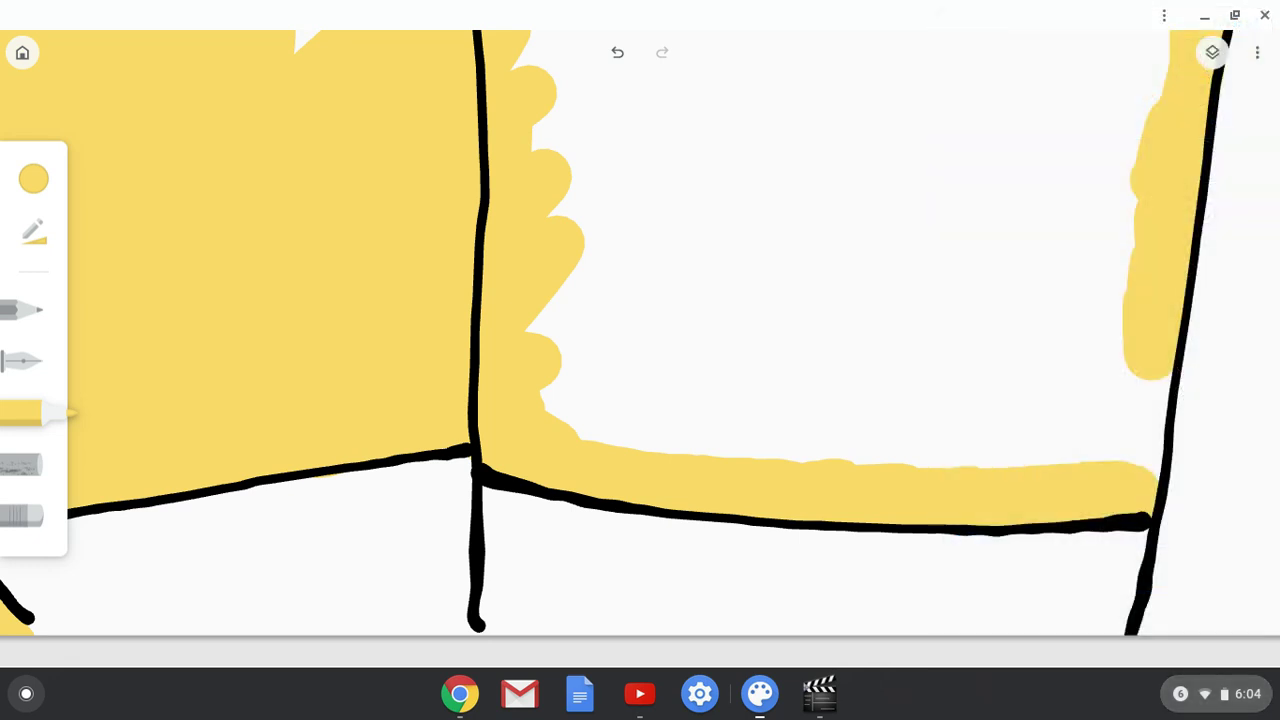
- Join the right sleeve's hem band to its outer edge band and undo the stray yellow dot above the shoulder
mouse_move(1110, 476)
mouse_down()
mouse_move(1131, 468)
mouse_move(1156, 410)
mouse_move(1118, 360)
mouse_move(1139, 341)
mouse_up()
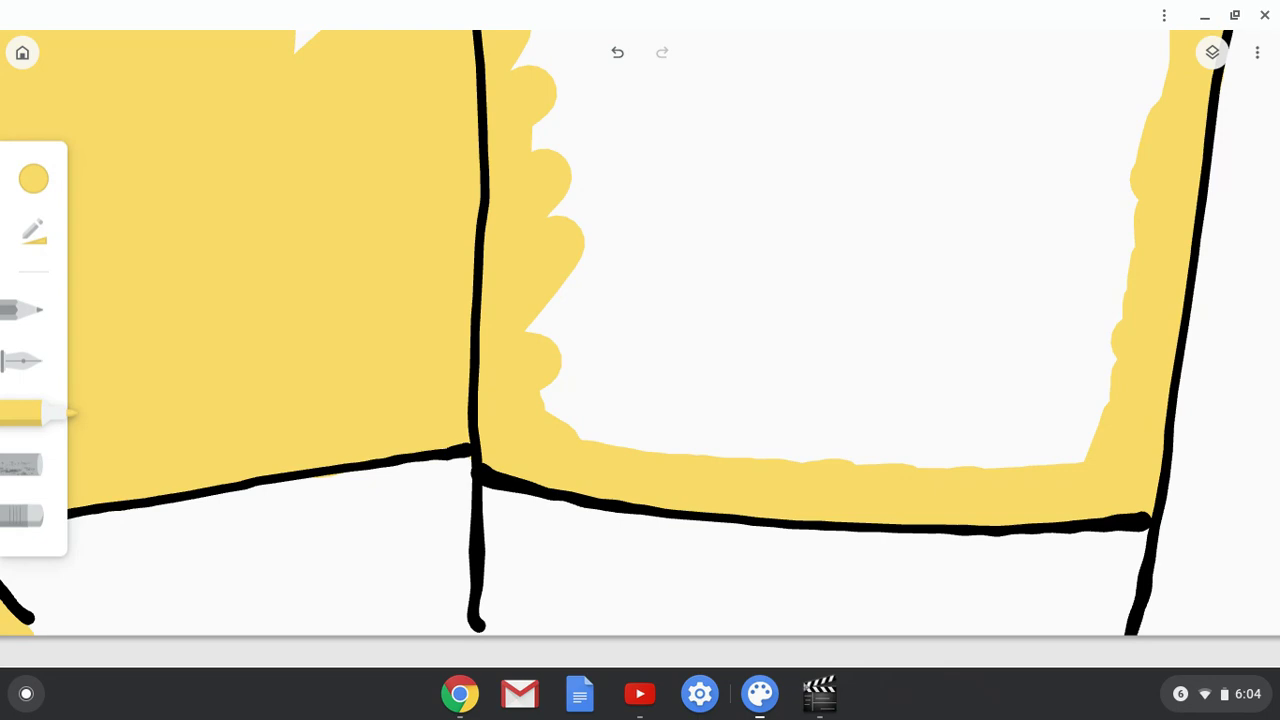
scroll(890, 450, down, 5)
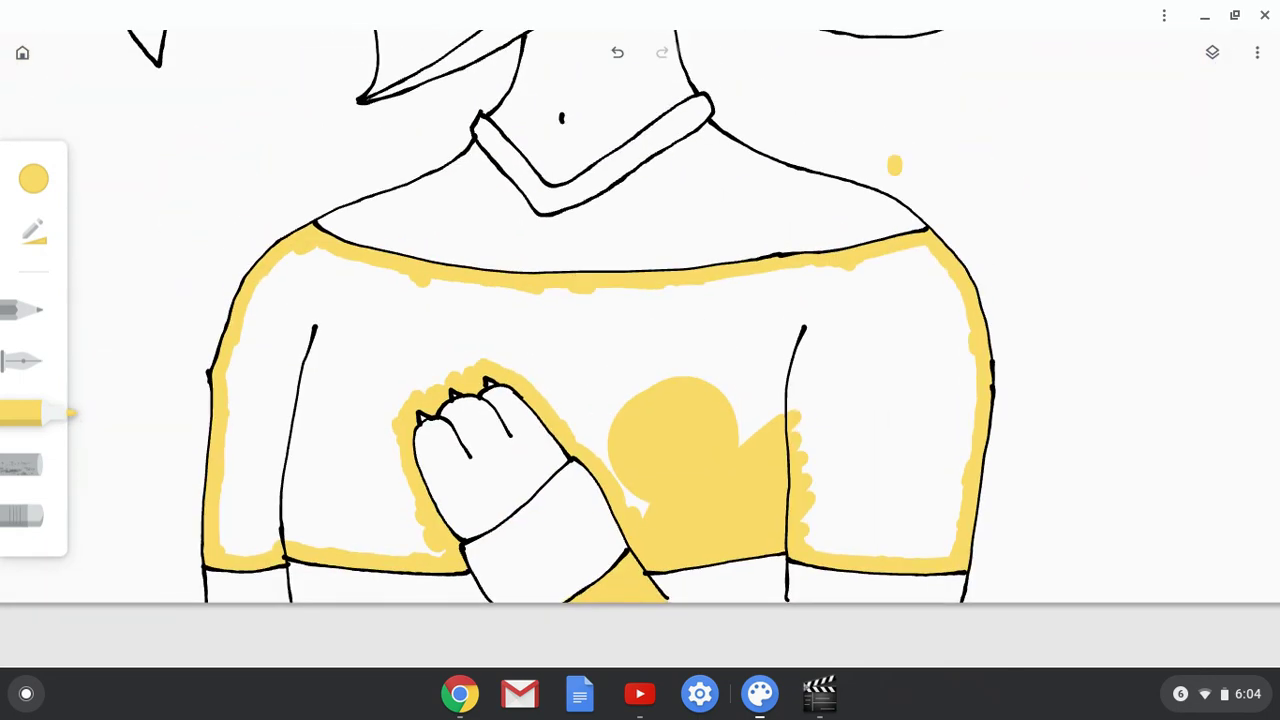
key(ctrl+z)
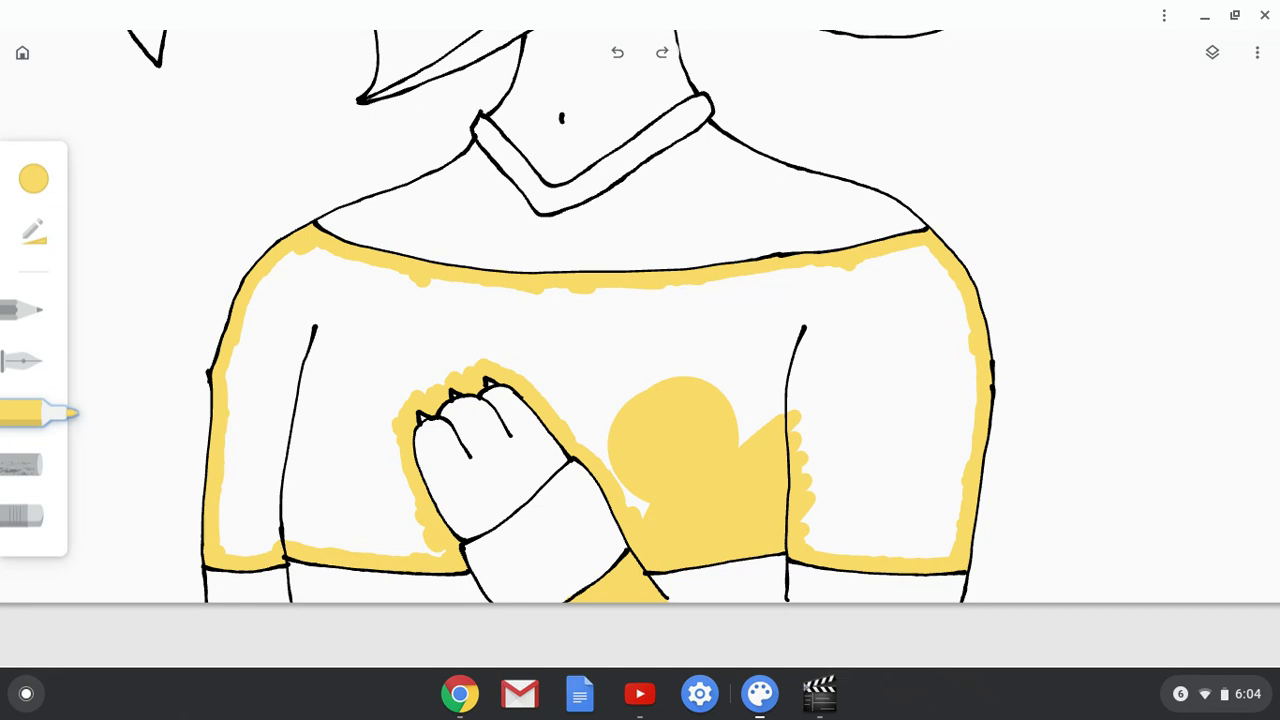
- Enlarge the marker size and fill the inside of the left sleeve with yellow
click(34, 232)
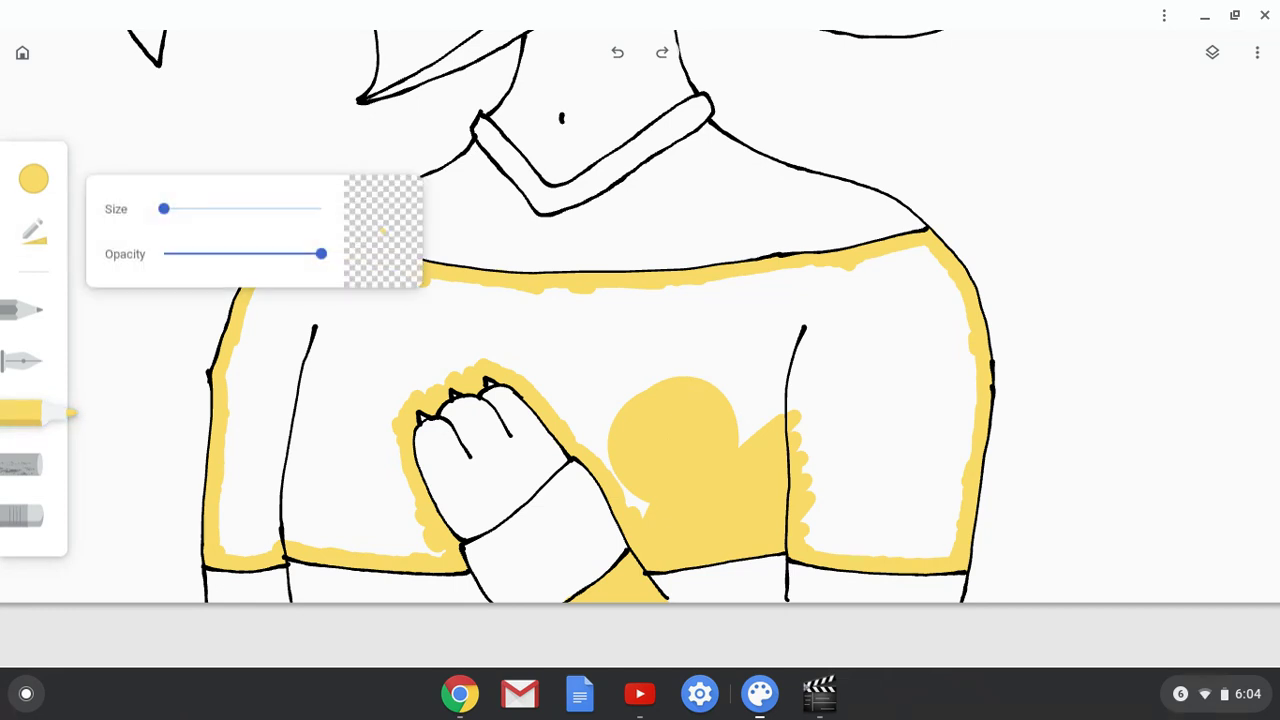
drag(164, 209, 206, 209)
mouse_move(325, 368)
mouse_down()
mouse_move(278, 490)
mouse_move(310, 272)
mouse_move(265, 305)
mouse_move(238, 505)
mouse_move(265, 540)
mouse_move(315, 515)
mouse_move(230, 545)
mouse_up()
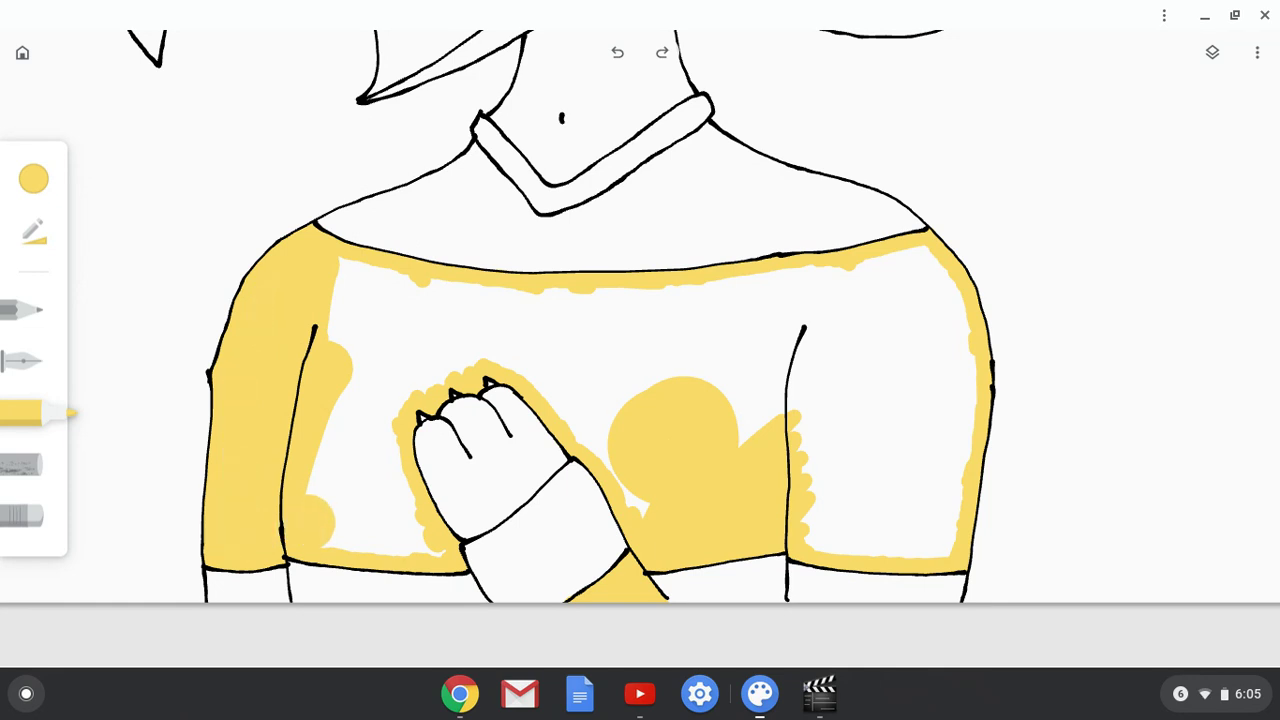
- Fill the shirt's chest area around the raised hand with yellow, from the hem up over the claws and down the forearm
drag(378, 508, 426, 550)
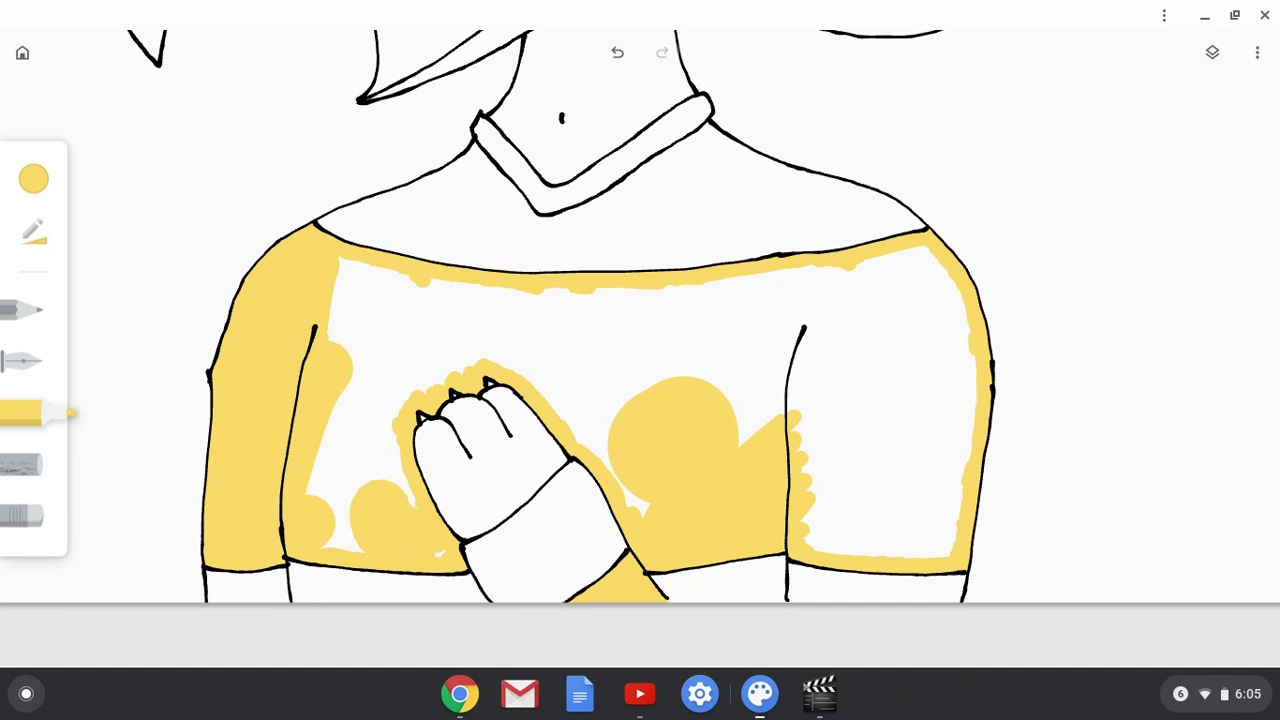
click(440, 553)
mouse_move(338, 530)
mouse_down()
mouse_move(325, 448)
mouse_move(346, 420)
mouse_move(402, 474)
mouse_up()
mouse_move(376, 412)
mouse_down()
mouse_move(359, 345)
mouse_move(439, 347)
mouse_move(416, 376)
mouse_move(490, 315)
mouse_move(522, 335)
mouse_up()
mouse_move(640, 510)
mouse_down()
mouse_move(563, 375)
mouse_move(520, 350)
mouse_up()
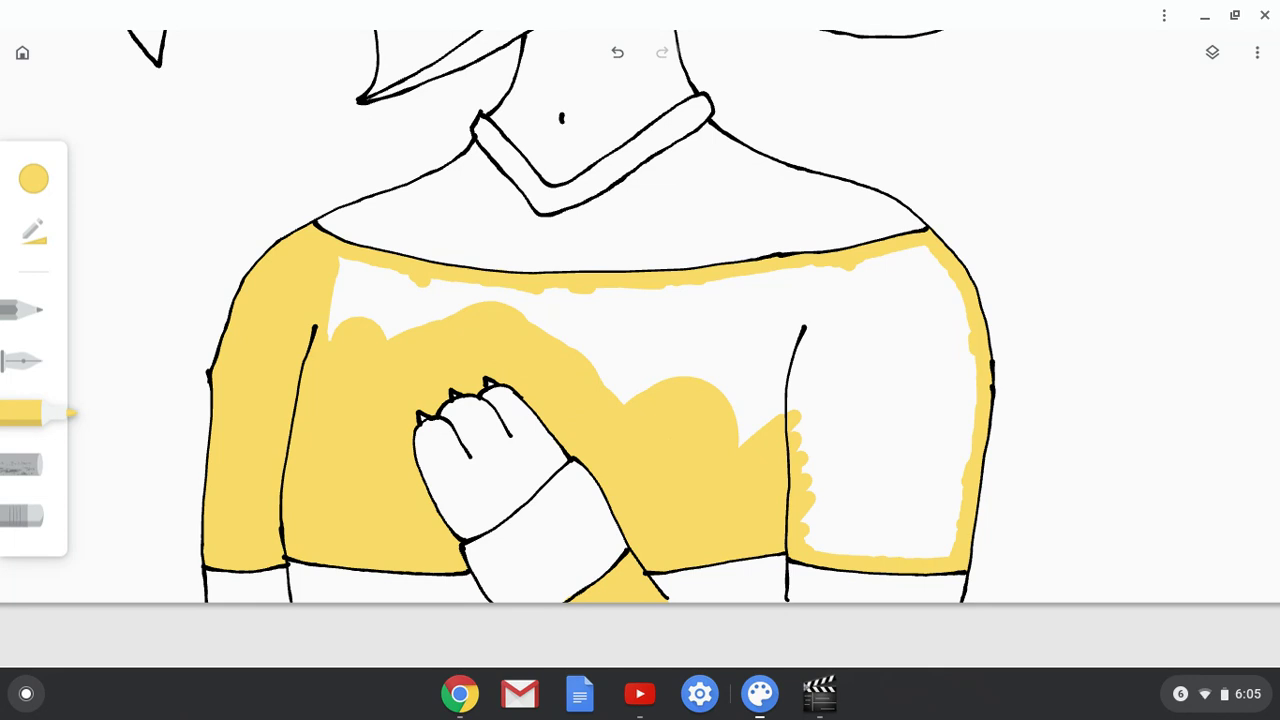
- Fill the right sleeve with yellow and close the remaining white area of the chest below the neckline
mouse_move(820, 490)
mouse_down()
mouse_move(890, 550)
mouse_move(815, 548)
mouse_move(915, 545)
mouse_move(900, 552)
mouse_up()
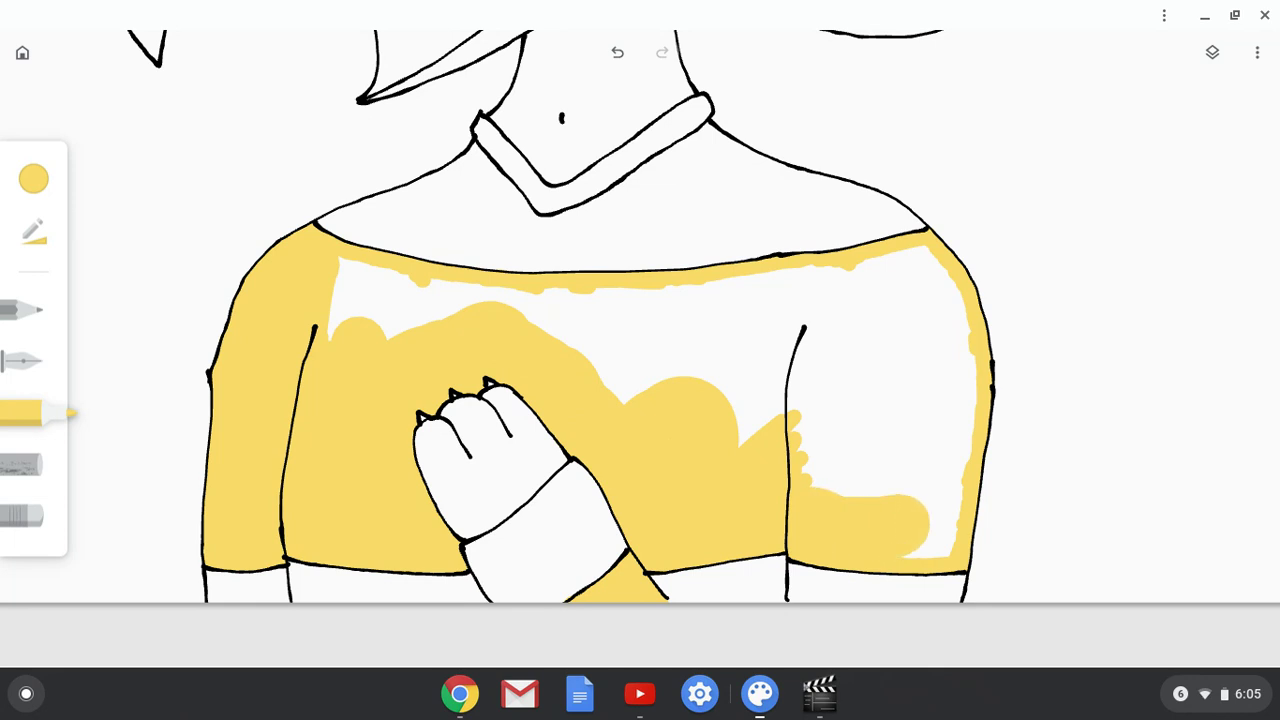
mouse_move(905, 505)
mouse_down()
mouse_move(940, 555)
mouse_move(950, 498)
mouse_up()
mouse_move(912, 552)
mouse_down()
mouse_move(948, 555)
mouse_move(960, 505)
mouse_move(930, 266)
mouse_move(830, 300)
mouse_move(805, 285)
mouse_move(730, 315)
mouse_move(915, 350)
mouse_move(740, 370)
mouse_move(800, 440)
mouse_move(870, 410)
mouse_move(895, 470)
mouse_move(905, 430)
mouse_up()
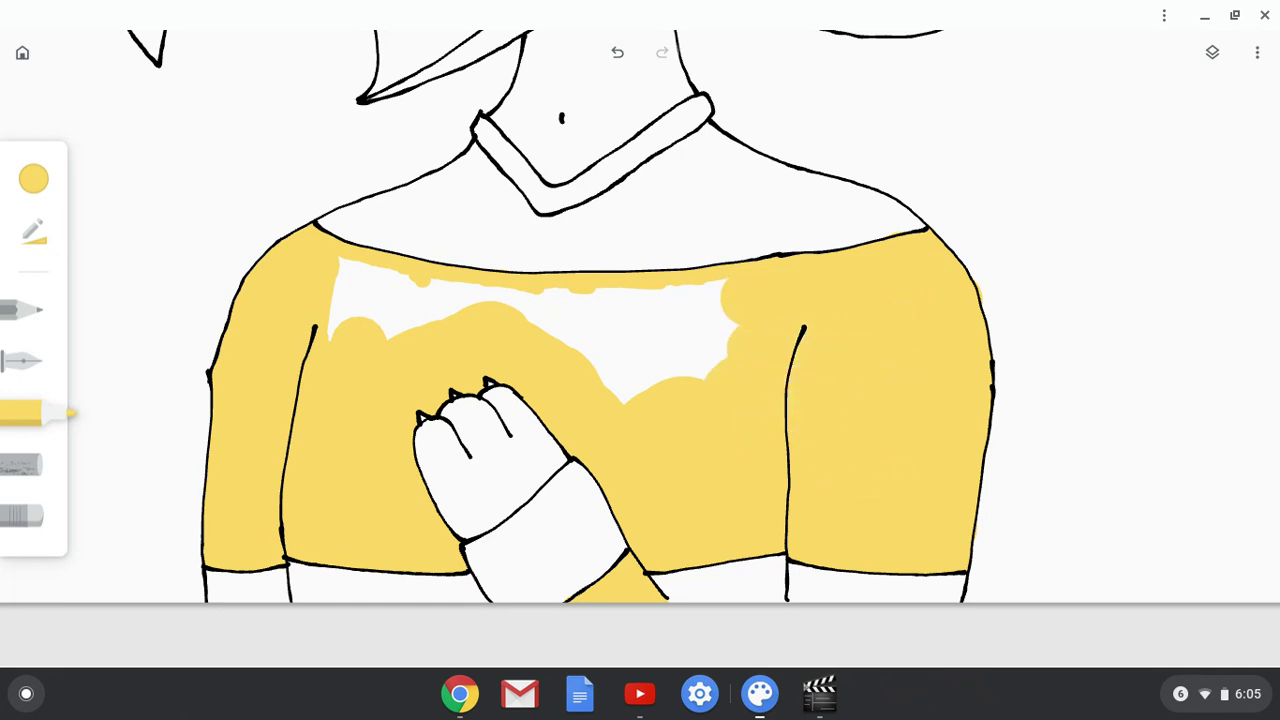
mouse_move(735, 300)
mouse_down()
mouse_move(600, 315)
mouse_move(490, 298)
mouse_move(340, 305)
mouse_move(405, 333)
mouse_up()
mouse_move(562, 345)
mouse_down()
mouse_move(705, 372)
mouse_move(618, 342)
mouse_up()
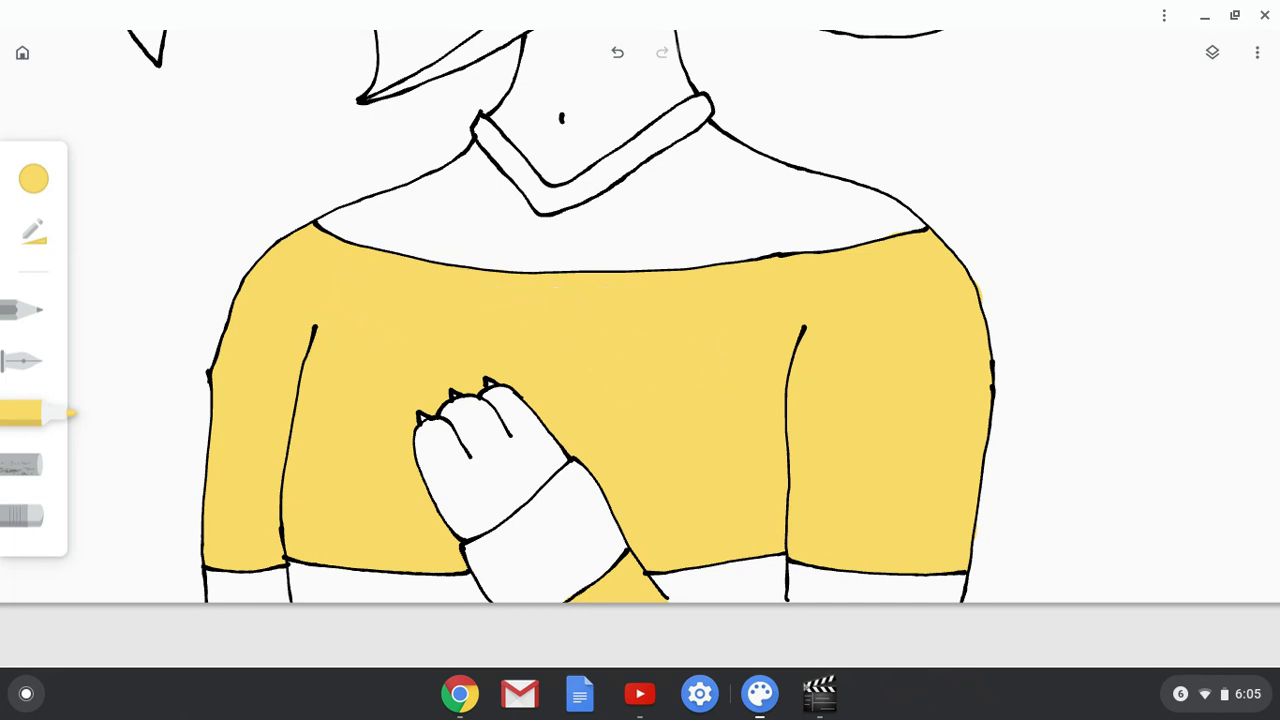
- Erase the yellow spill outside the right sleeve's outer line just above the hem
scroll(960, 575, up, 10)
scroll(720, 450, right, 3)
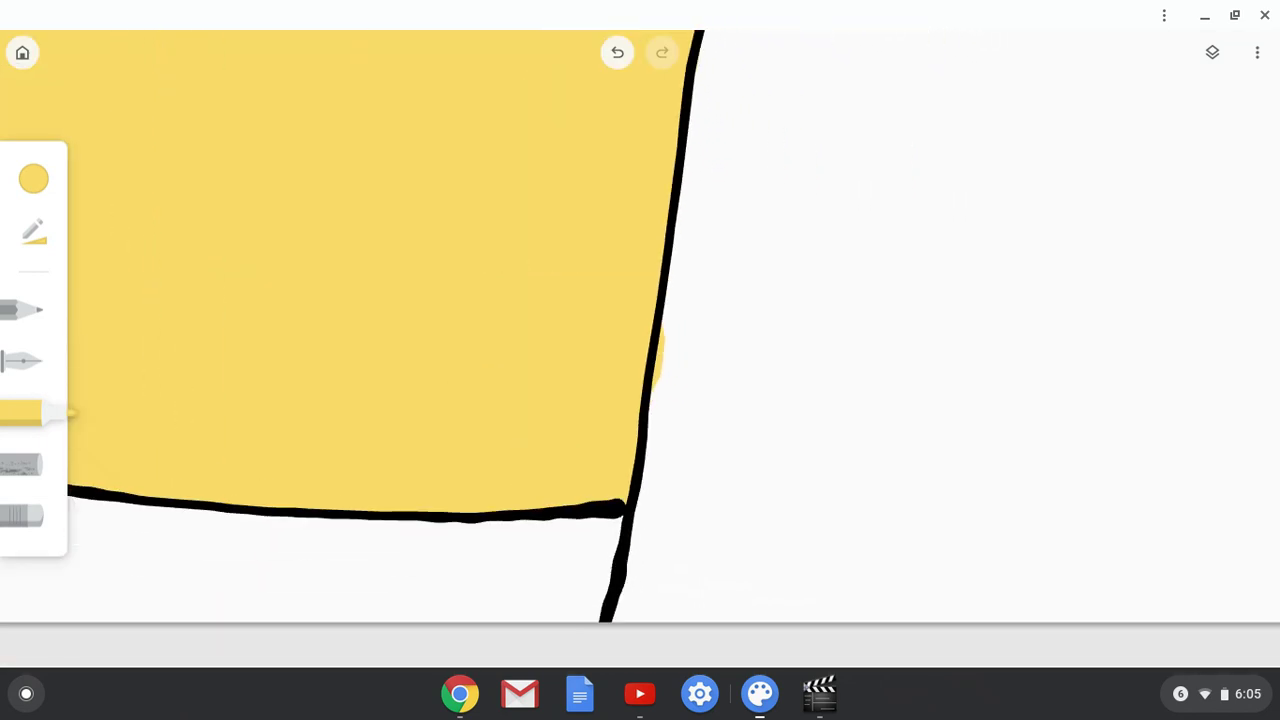
click(28, 516)
drag(658, 328, 655, 382)
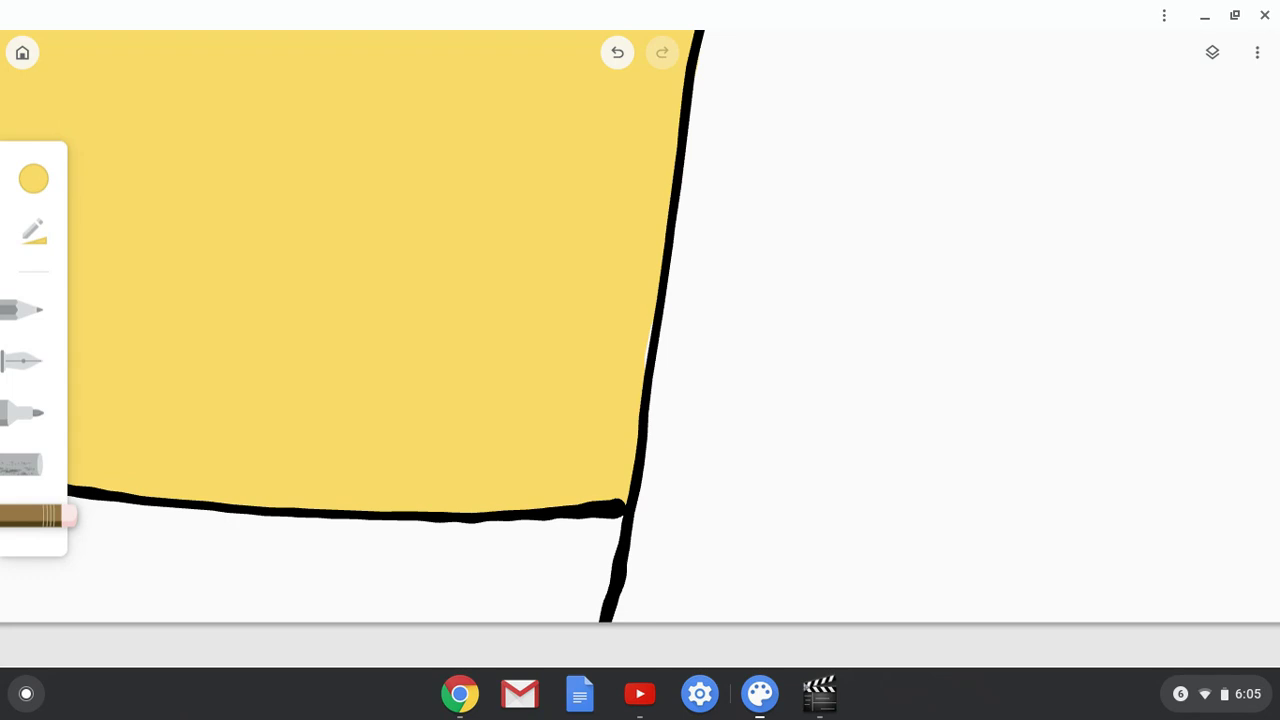
- Reduce the marker to size 1, retouch the small gap along the right sleeve's outer line, and return to the eraser
click(22, 412)
click(22, 412)
drag(206, 208, 164, 208)
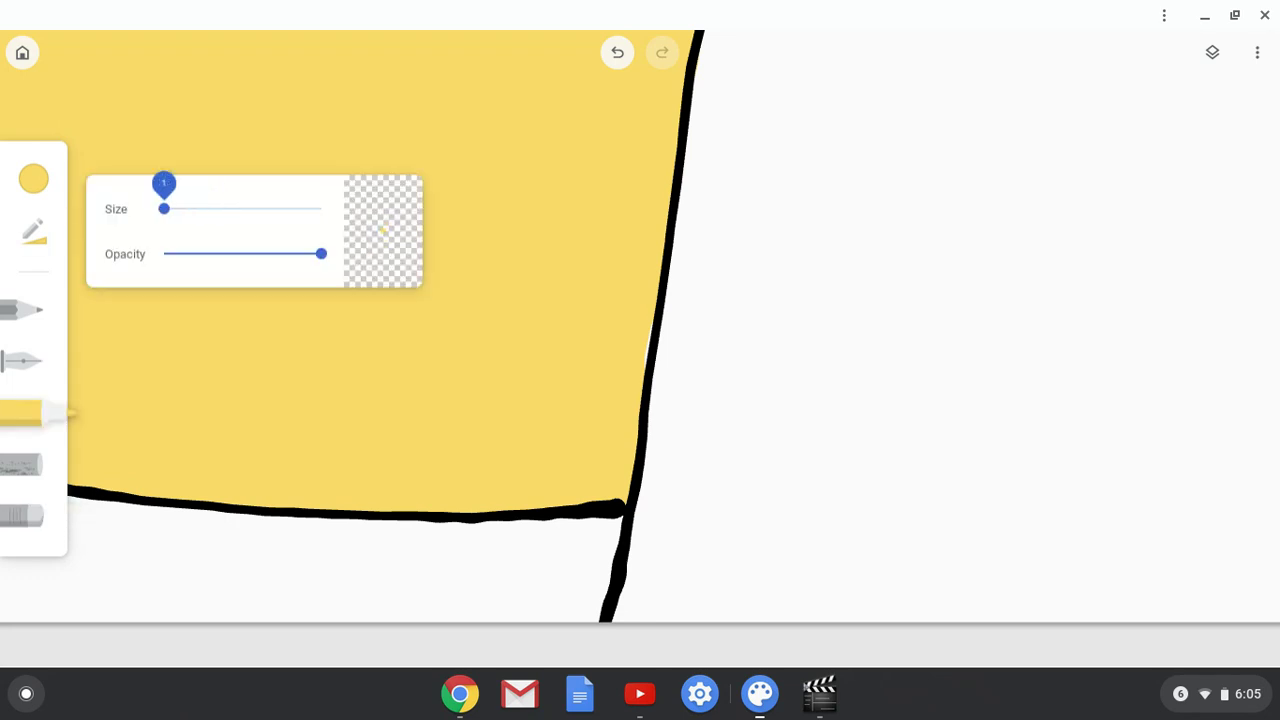
key(Escape)
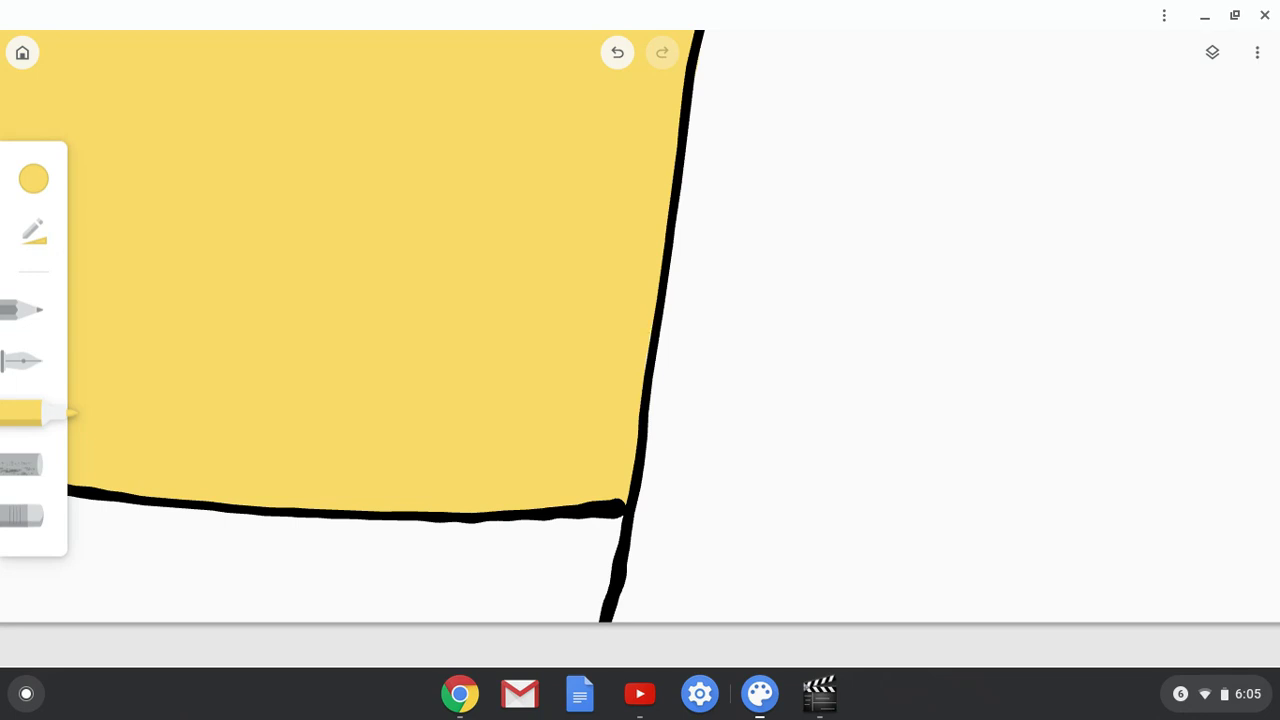
drag(658, 345, 655, 365)
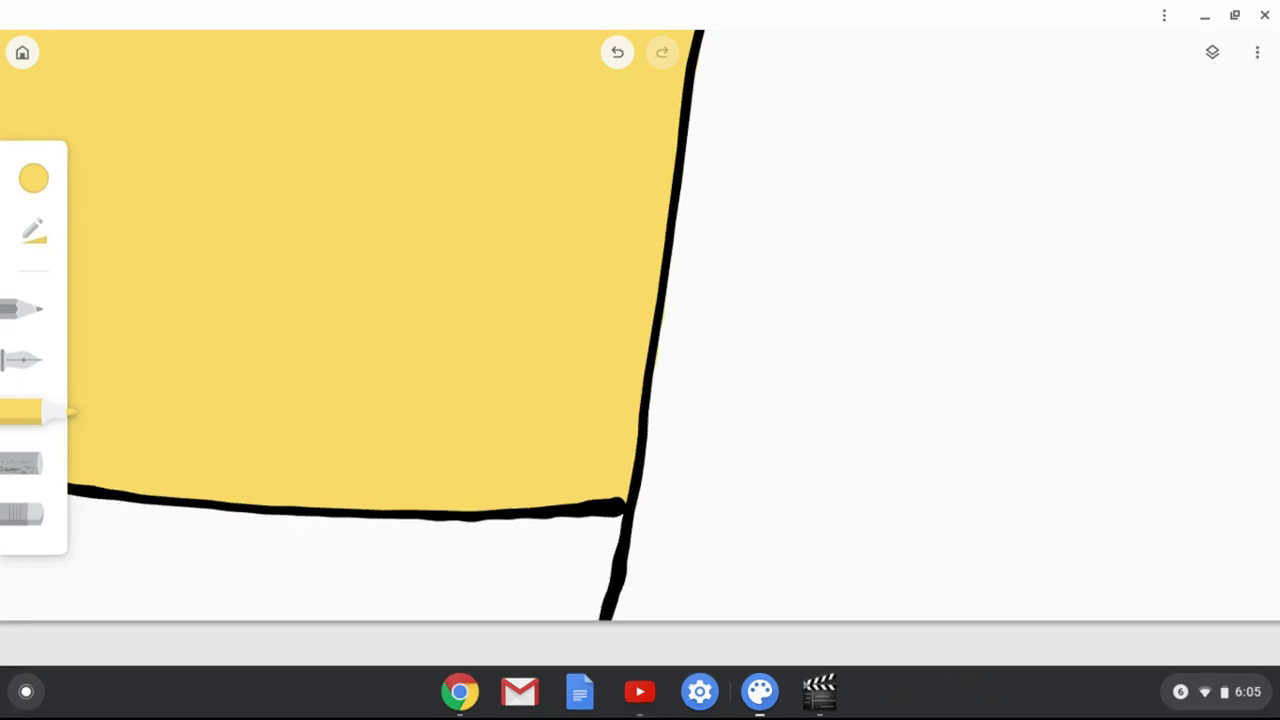
click(24, 514)
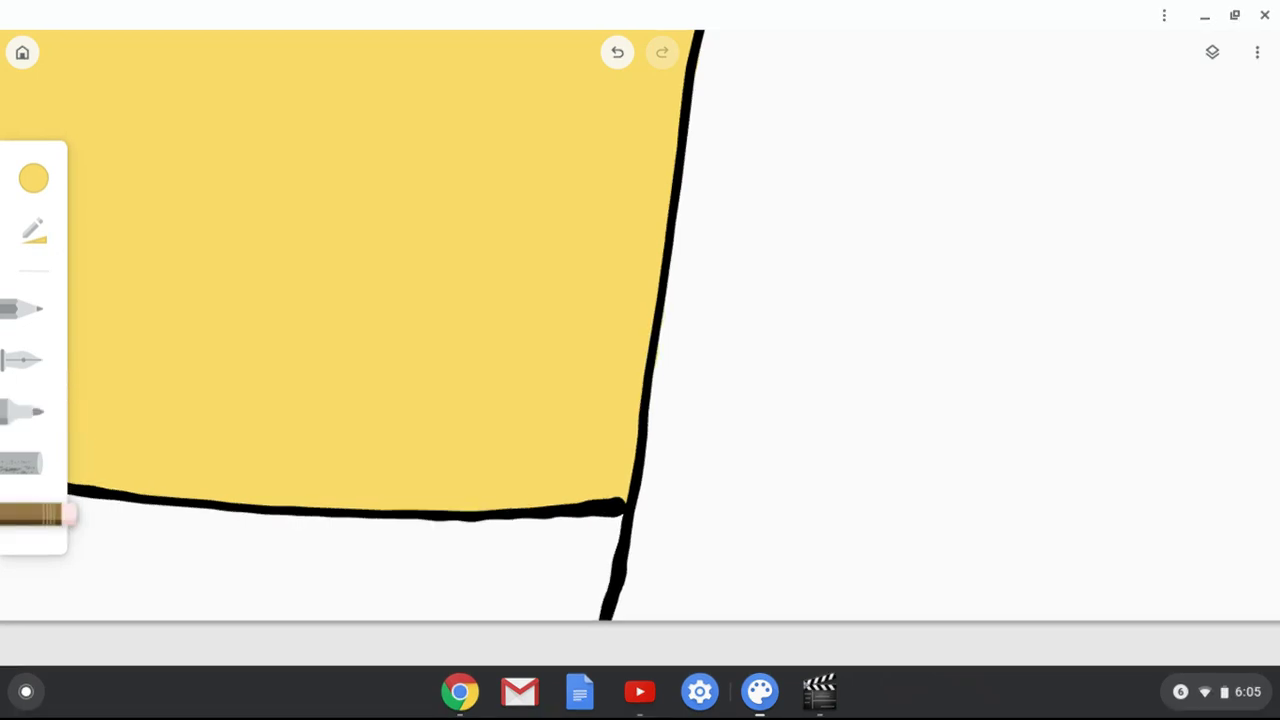
- Switch from the eraser to the marker and set its colour to the custom light green #86fa74
scroll(640, 345, down, 10)
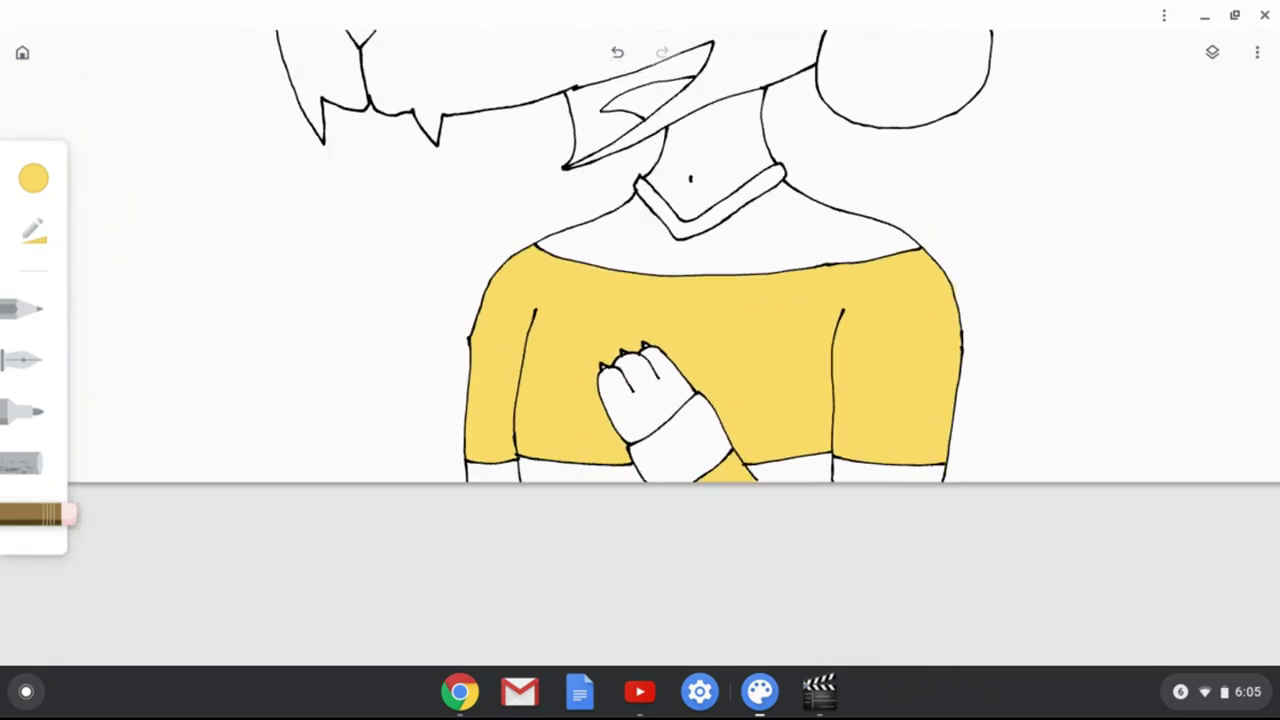
scroll(640, 345, down, 2)
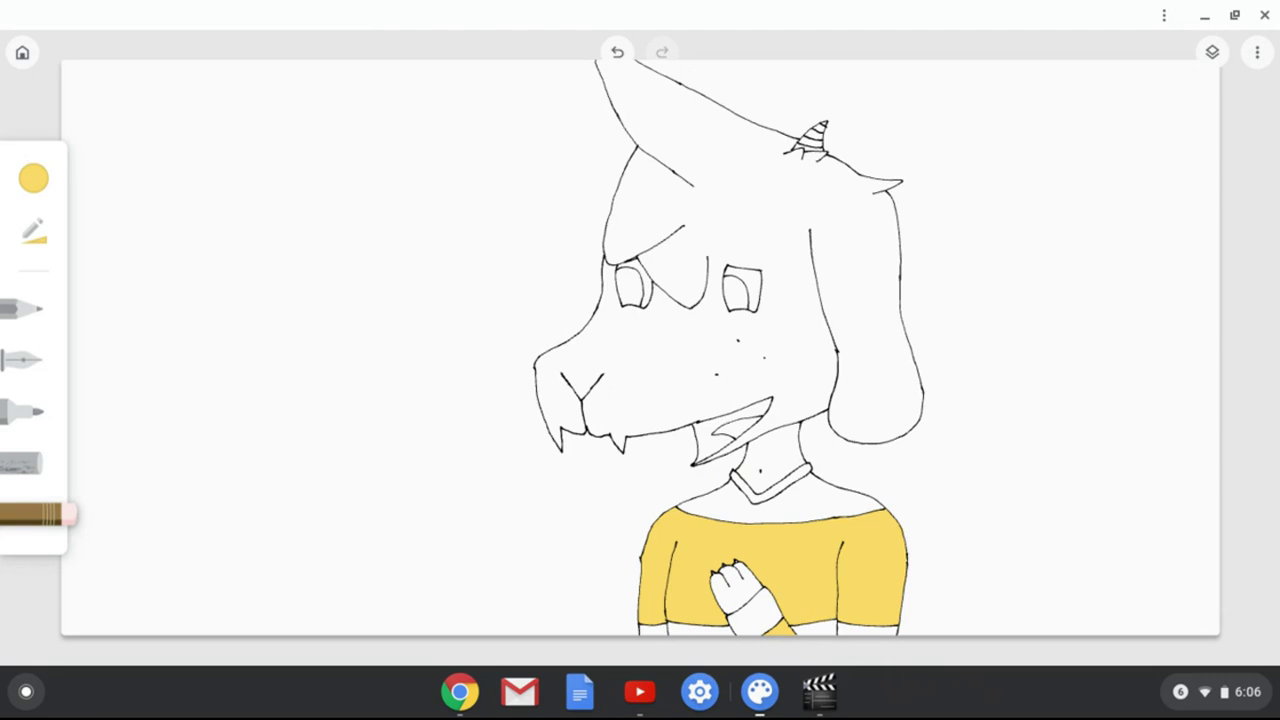
click(24, 412)
click(33, 178)
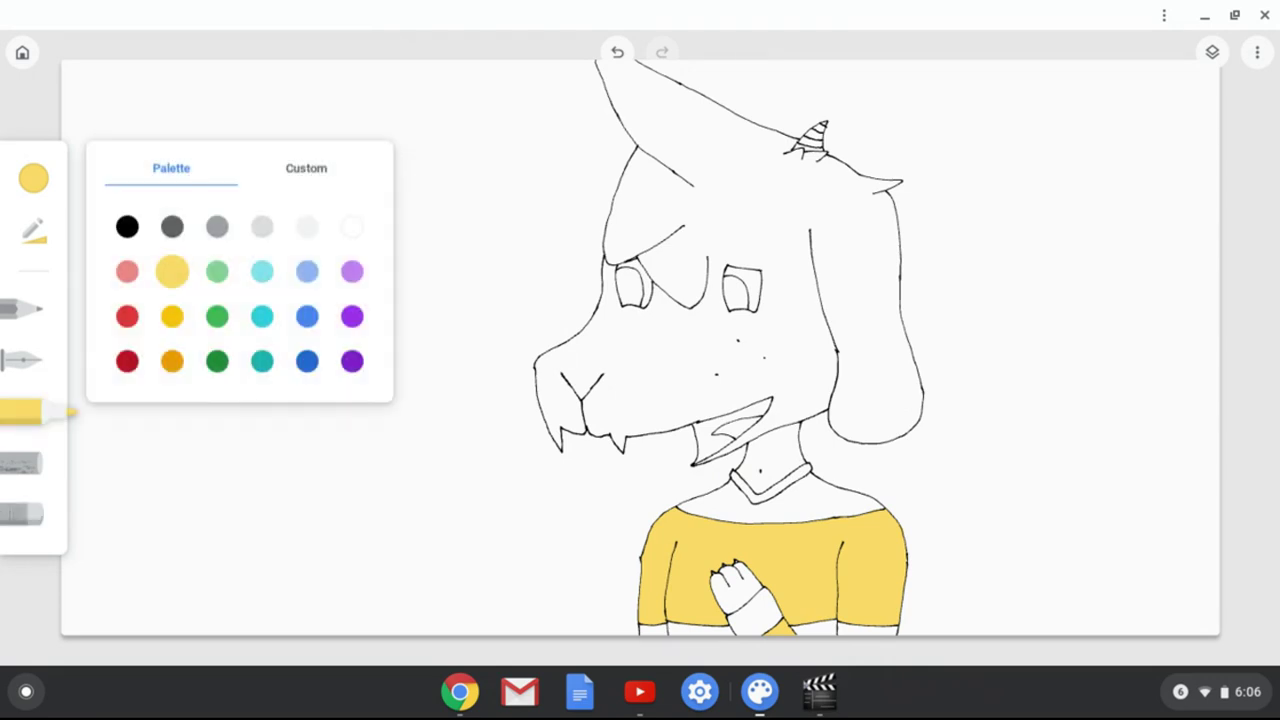
click(306, 168)
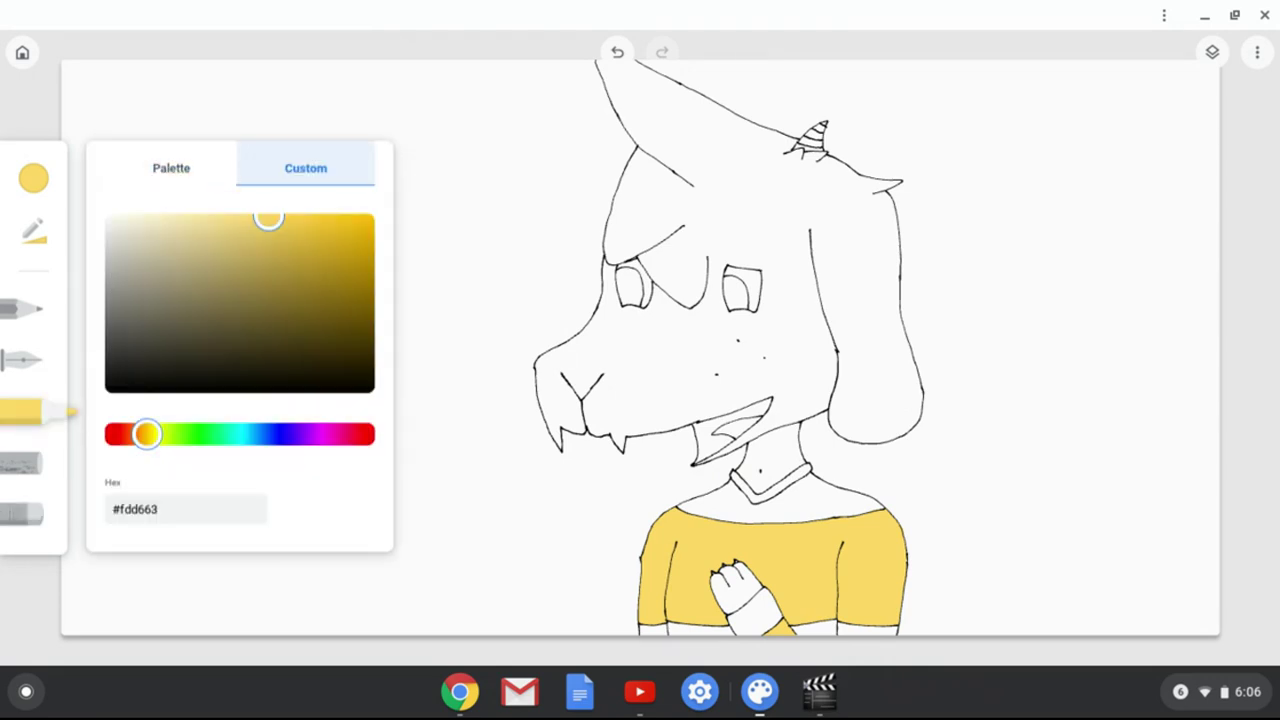
click(193, 434)
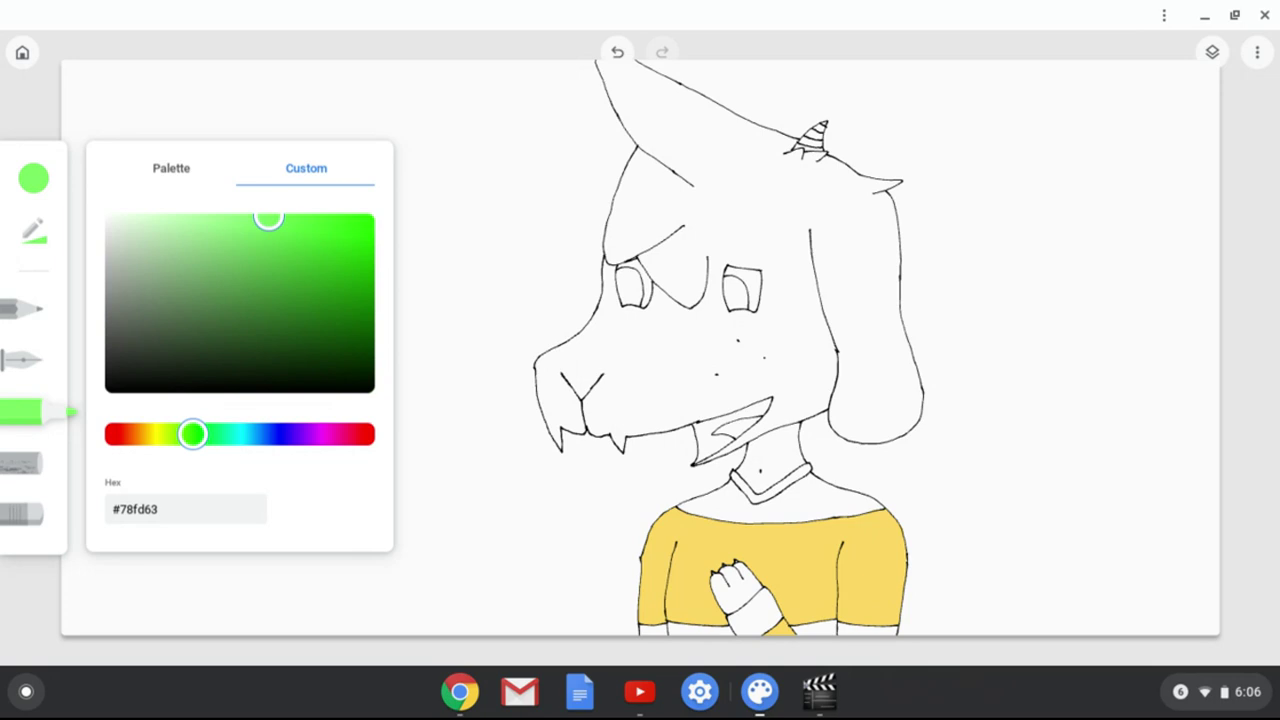
drag(268, 218, 234, 243)
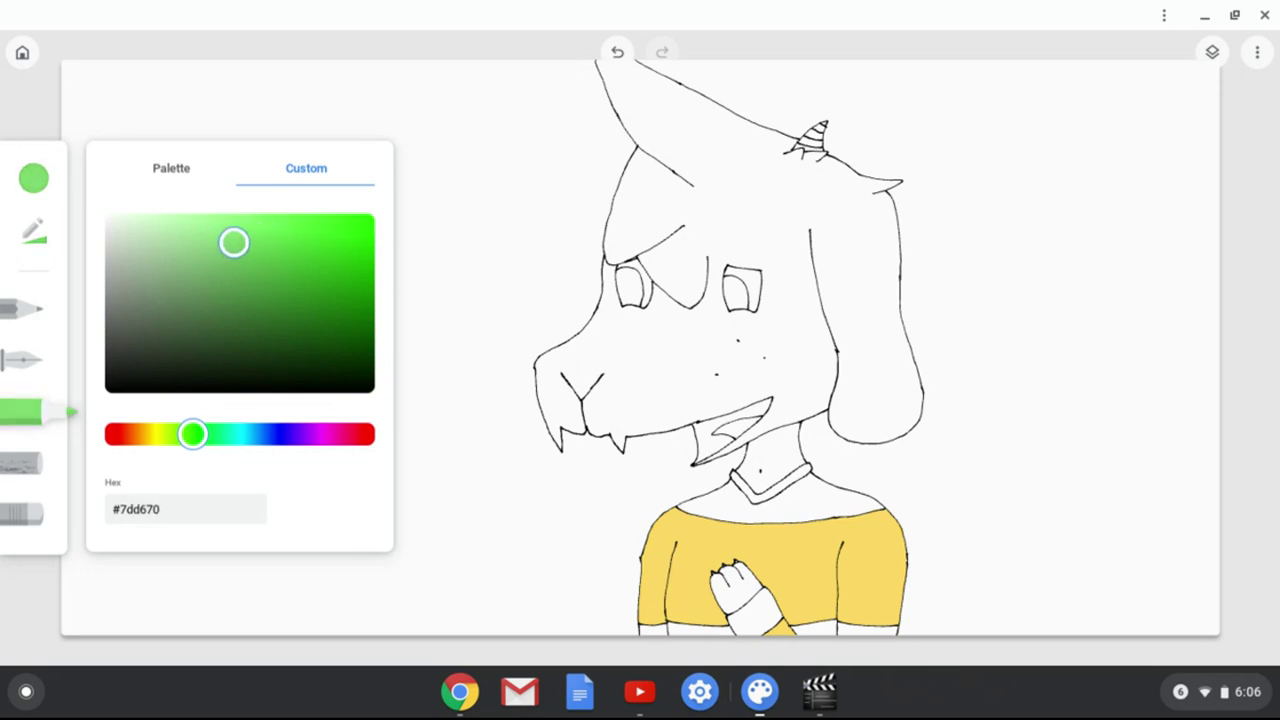
mouse_move(234, 242)
mouse_down()
mouse_move(257, 240)
mouse_move(234, 243)
mouse_move(228, 260)
mouse_move(250, 220)
mouse_up()
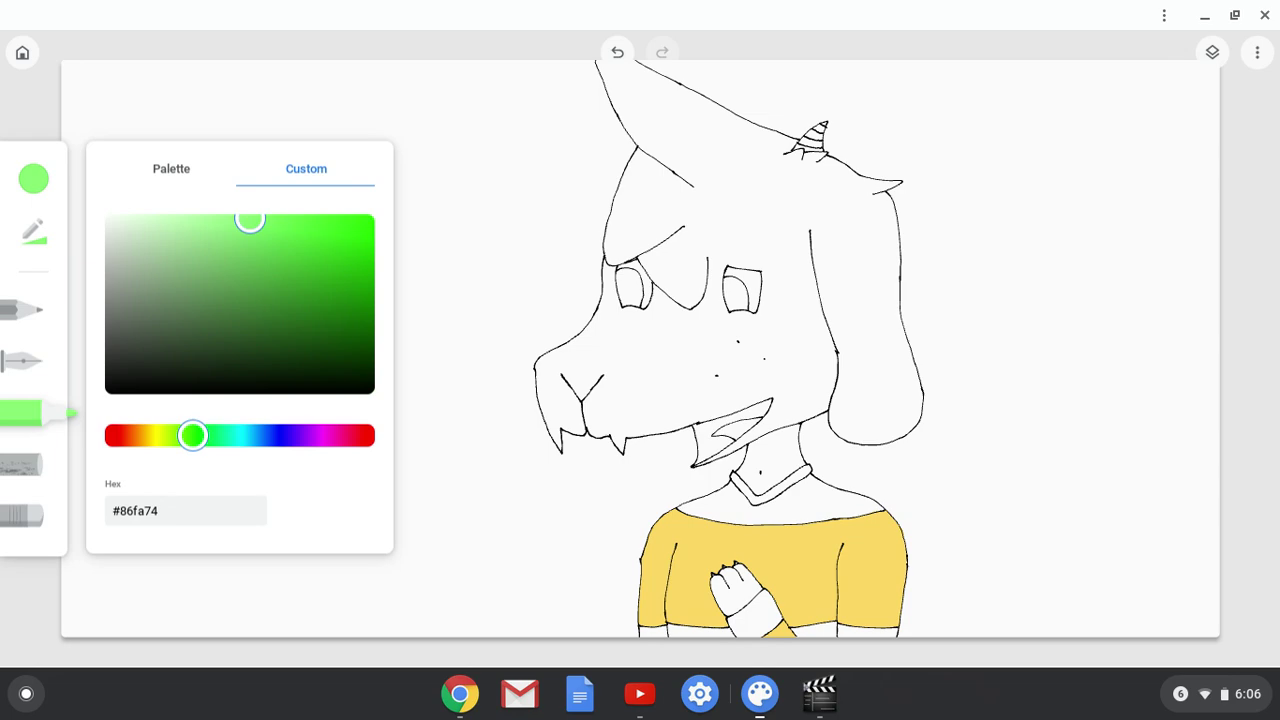
- Add a short green stroke to the bare upper chest, and edge the area in green along the left shoulder line and the collar's left underside
scroll(775, 518, up, 10)
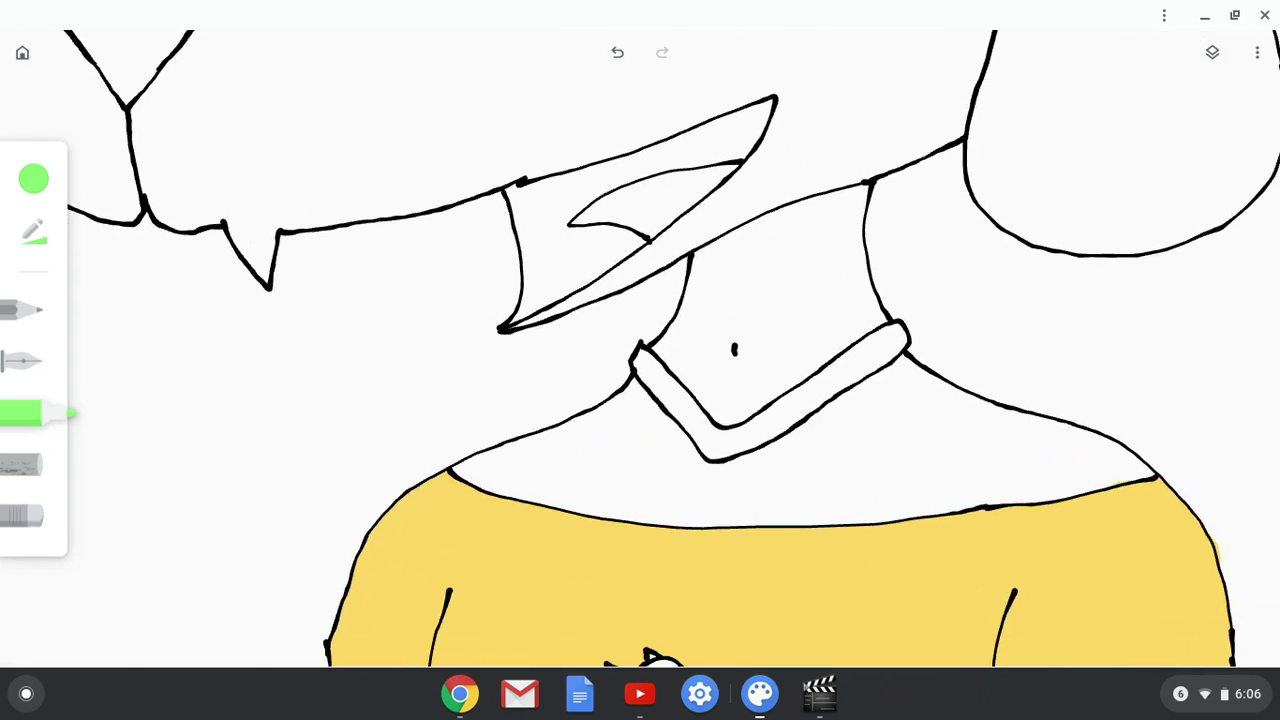
scroll(585, 497, up, 5)
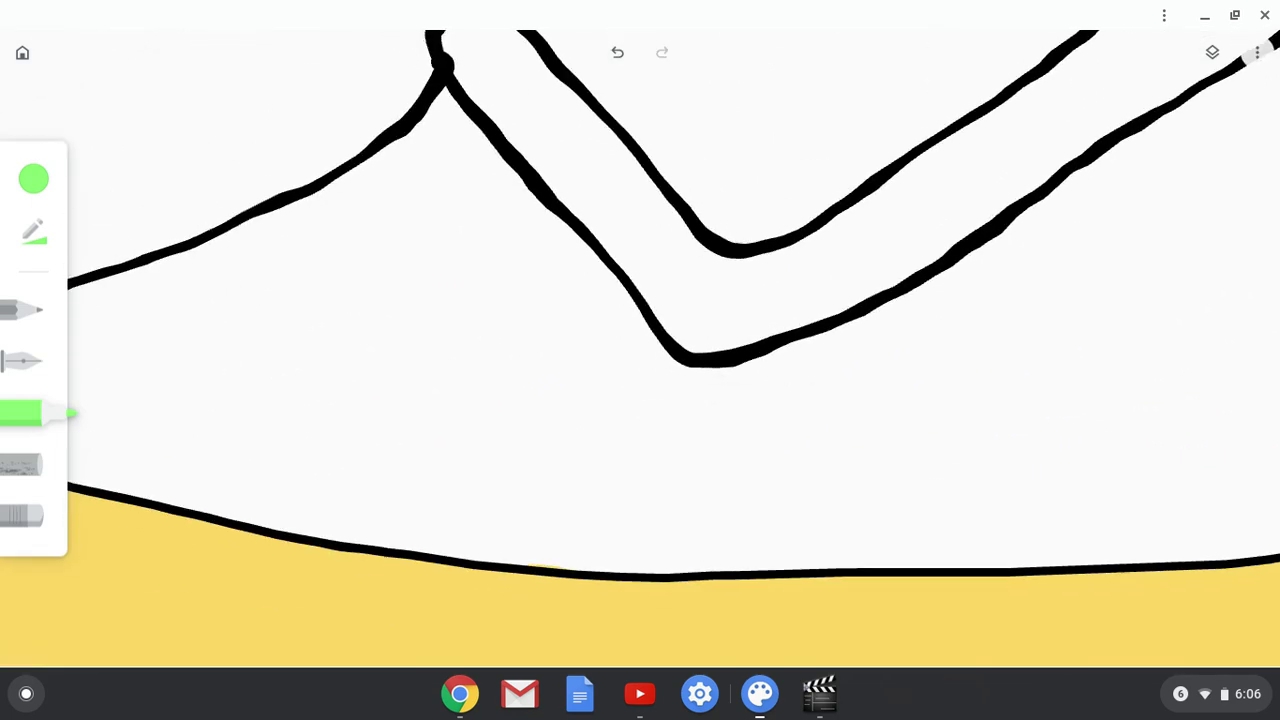
drag(582, 467, 770, 473)
scroll(640, 350, up, 3)
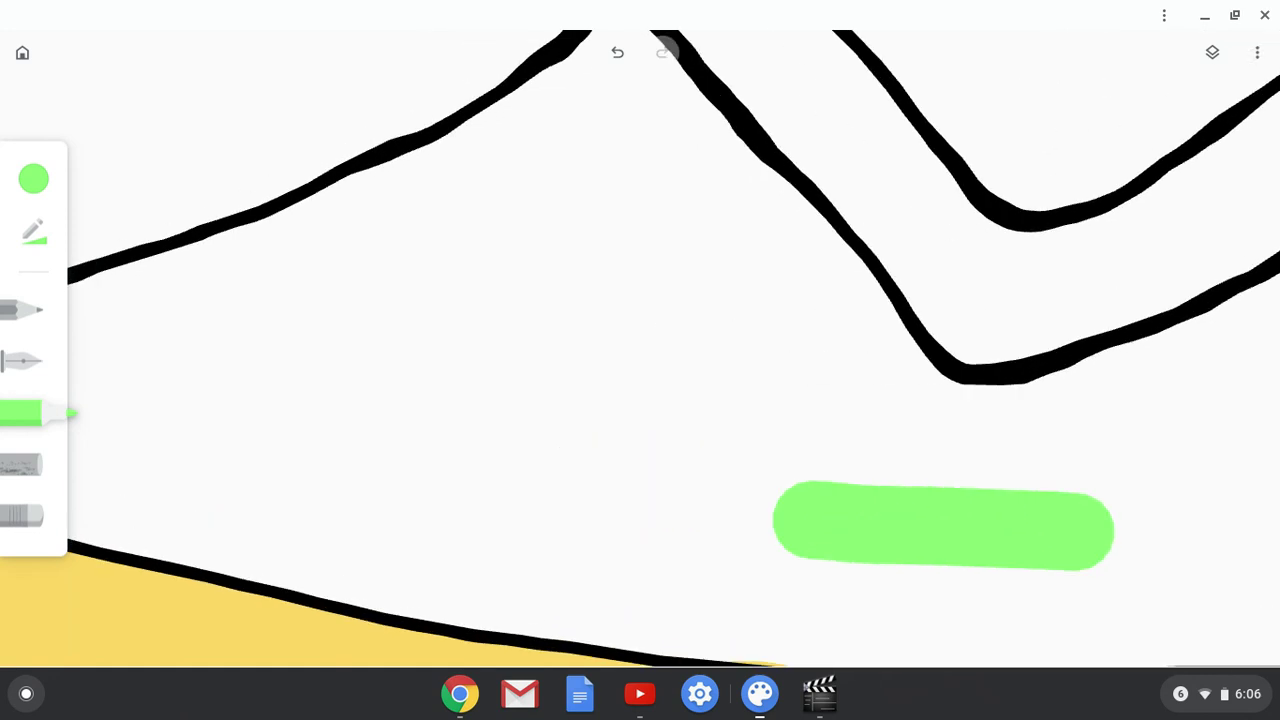
scroll(640, 350, down, 5)
scroll(640, 350, up, 1)
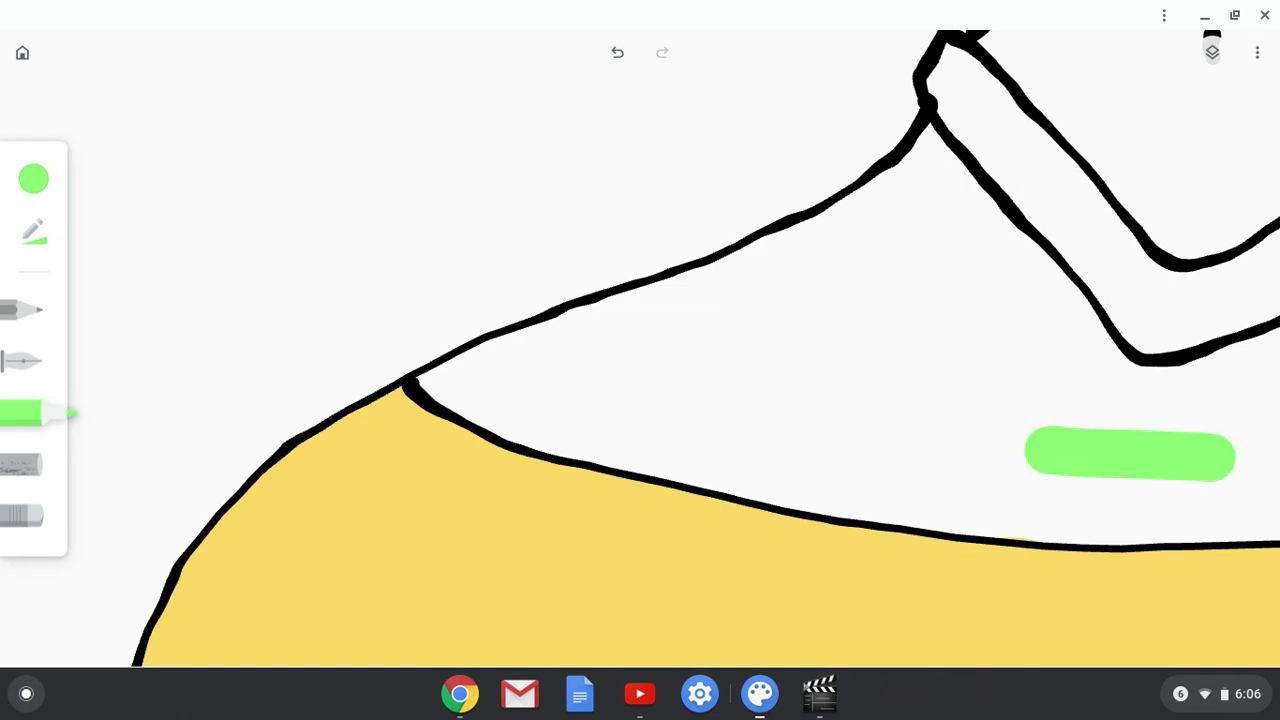
mouse_move(918, 215)
mouse_down()
mouse_move(930, 150)
mouse_move(818, 248)
mouse_move(428, 390)
mouse_up()
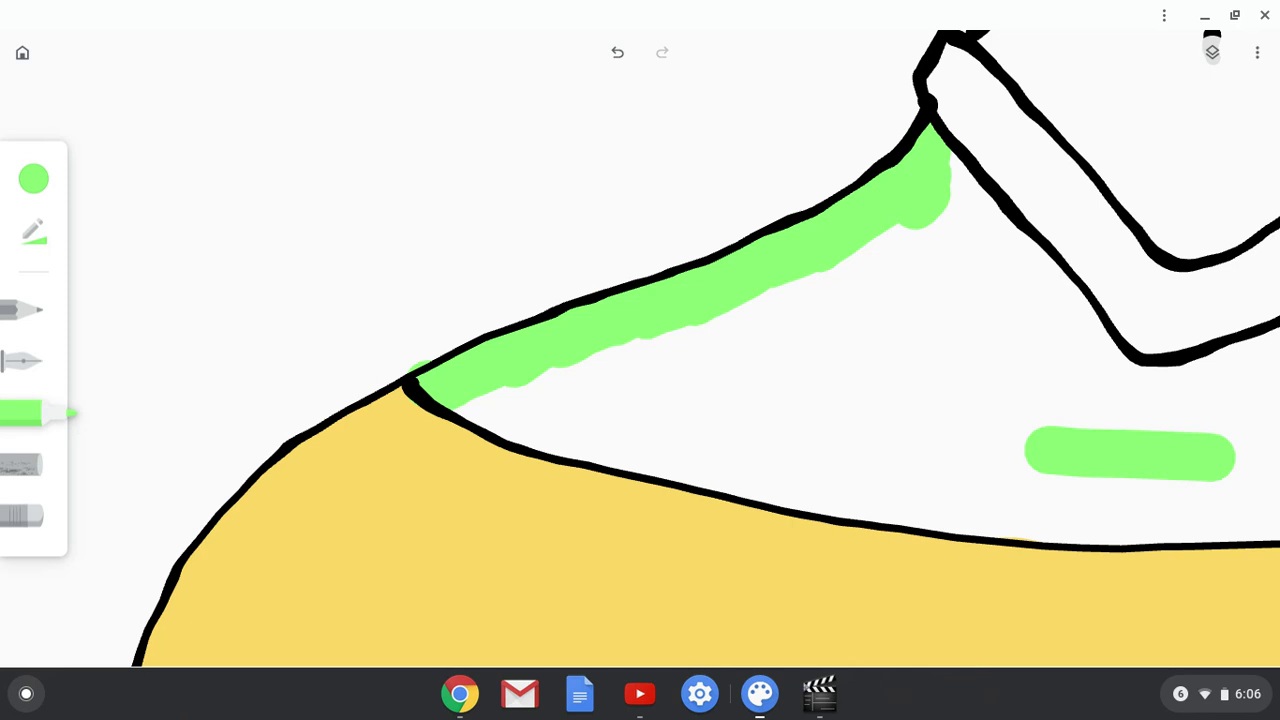
mouse_move(935, 150)
mouse_down()
mouse_move(1005, 262)
mouse_move(1045, 288)
mouse_move(1110, 370)
mouse_move(1155, 392)
mouse_move(1252, 358)
mouse_move(1190, 390)
mouse_up()
scroll(640, 350, down, 1)
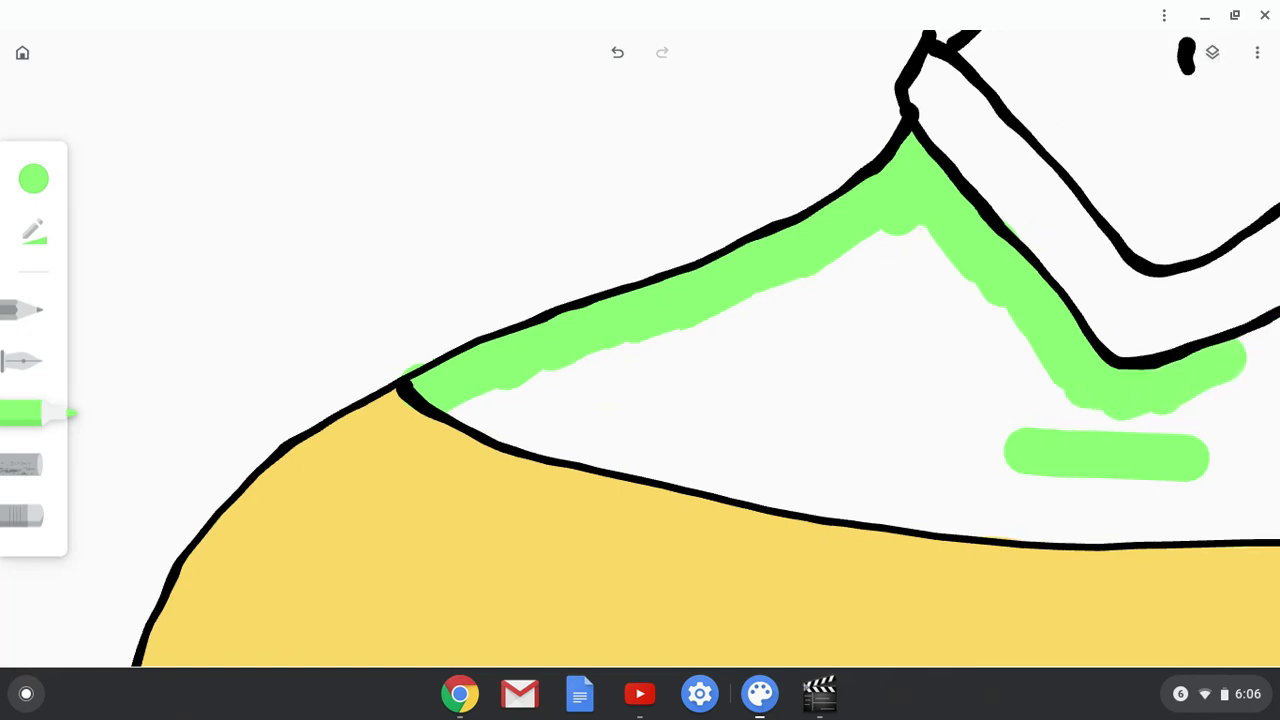
- Continue the green edge along the underside of the collar's right arm and onto the right shoulder line
scroll(640, 350, right, 5)
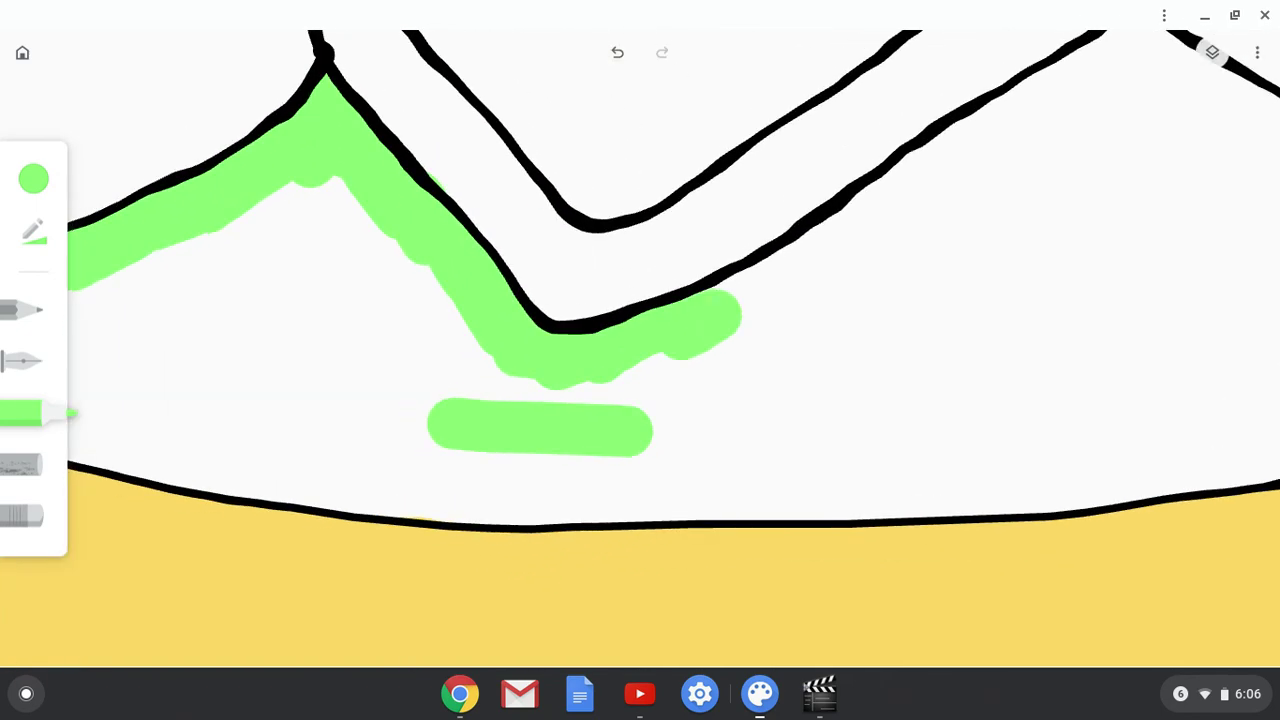
mouse_move(720, 315)
mouse_down()
mouse_move(830, 250)
mouse_move(852, 218)
mouse_move(858, 232)
mouse_move(950, 150)
mouse_move(1078, 74)
mouse_move(965, 178)
mouse_move(1100, 68)
mouse_up()
scroll(848, 328, down, 3)
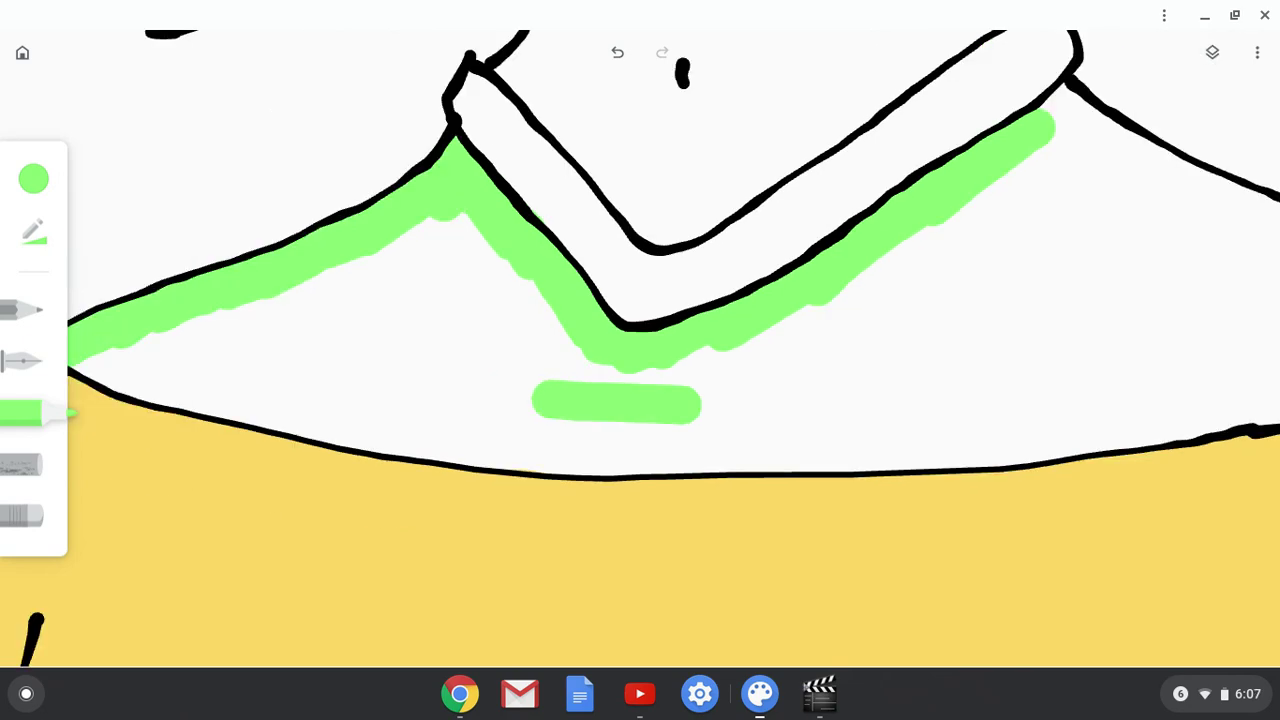
scroll(848, 328, up, 4)
mouse_move(764, 341)
mouse_down()
mouse_move(796, 302)
mouse_move(781, 286)
mouse_move(925, 380)
mouse_move(975, 400)
mouse_move(1085, 410)
mouse_up()
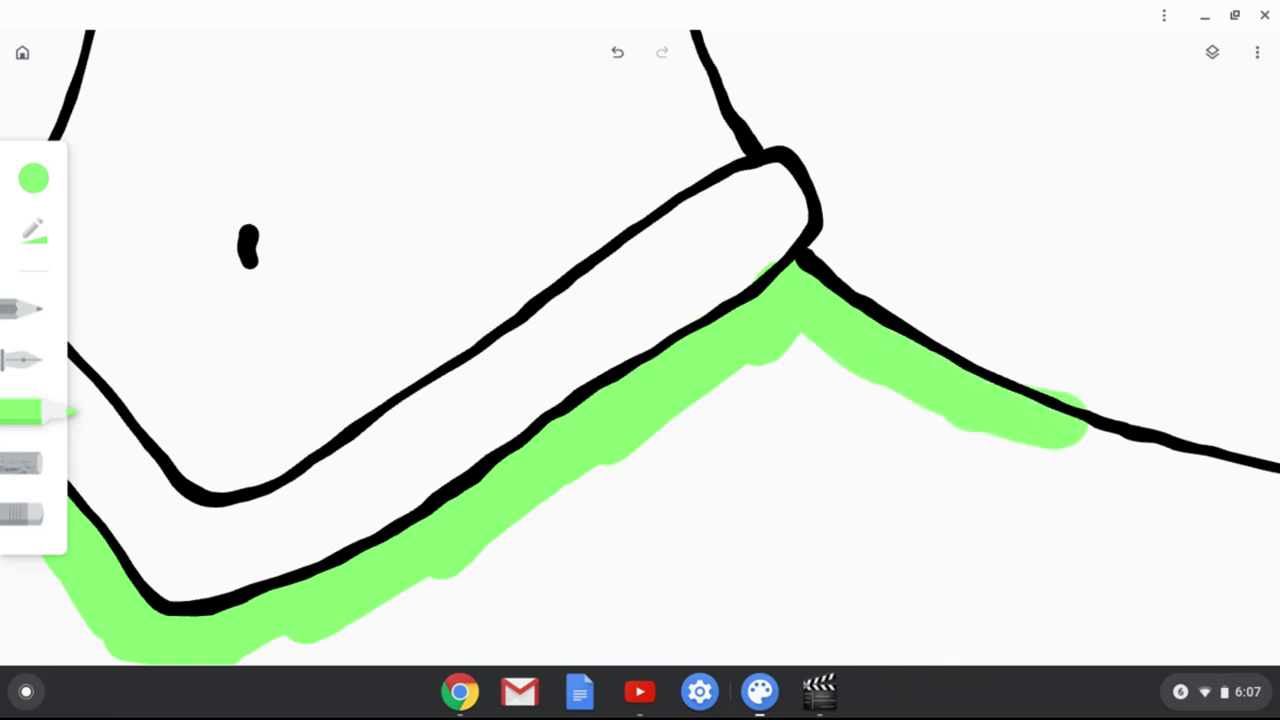
drag(990, 448, 1252, 490)
scroll(640, 360, right, 4)
scroll(640, 360, down, 2)
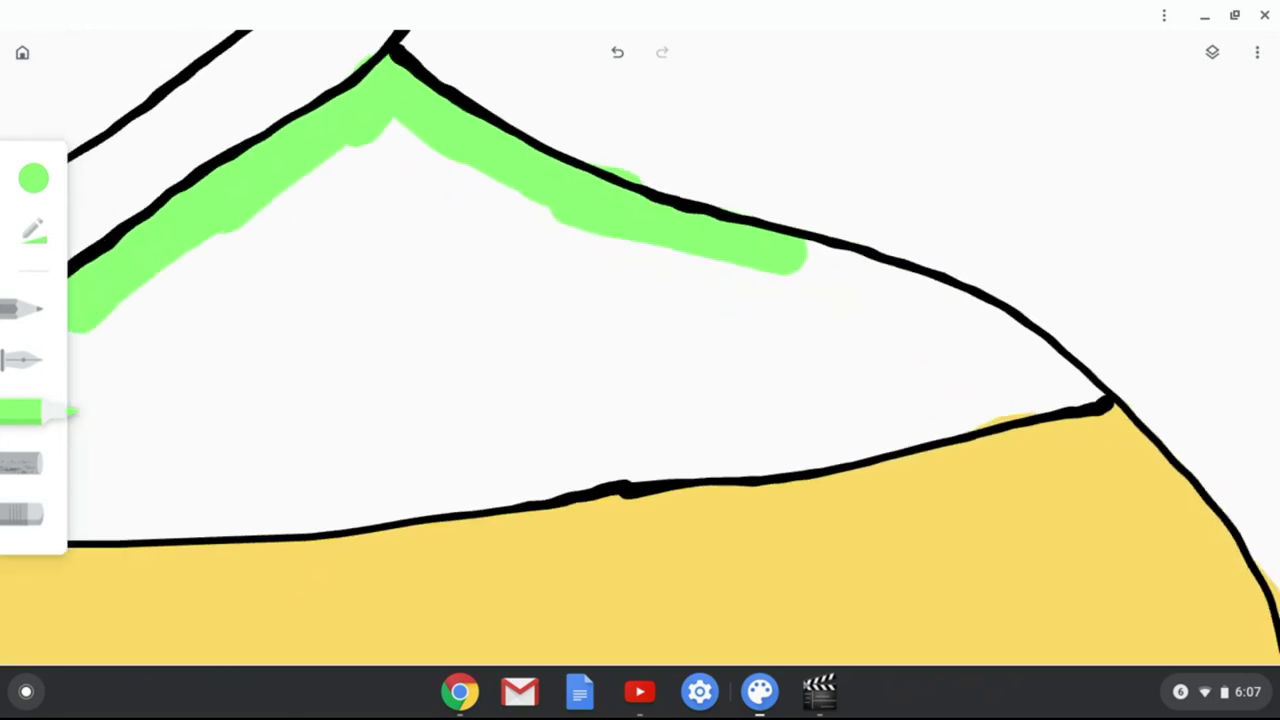
- Fill the right shoulder corner above the shirt with green and run a green band inward along the shirt's neckline
mouse_move(795, 255)
mouse_down()
mouse_move(932, 296)
mouse_move(1018, 338)
mouse_move(1096, 400)
mouse_move(955, 408)
mouse_move(990, 372)
mouse_move(930, 365)
mouse_move(890, 335)
mouse_move(915, 405)
mouse_move(935, 418)
mouse_up()
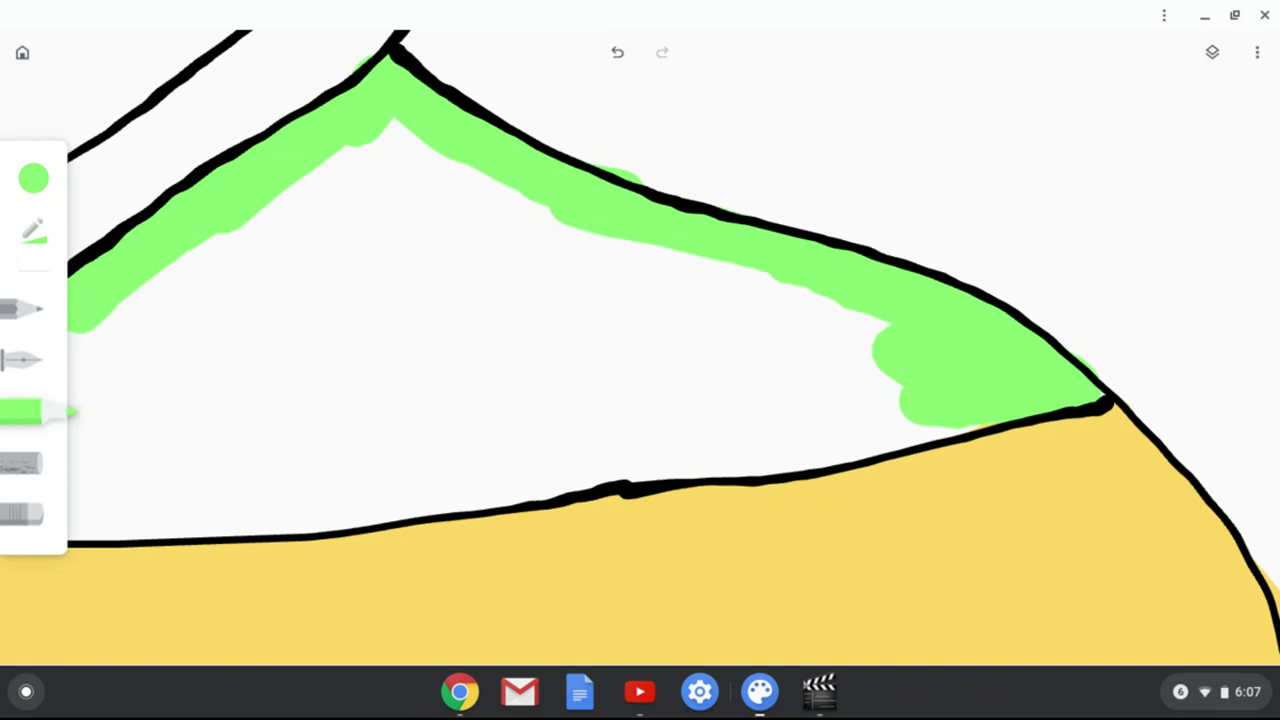
scroll(1000, 420, up, 5)
scroll(632, 330, down, 4)
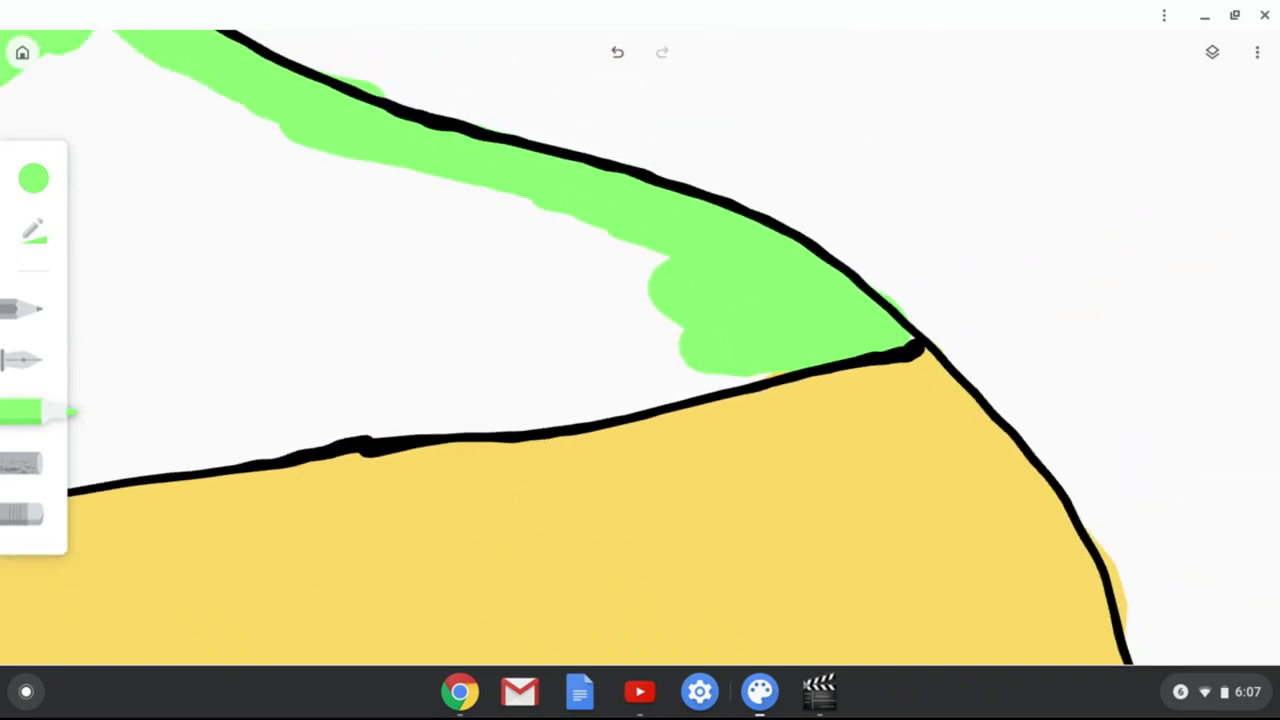
scroll(632, 350, right, 1)
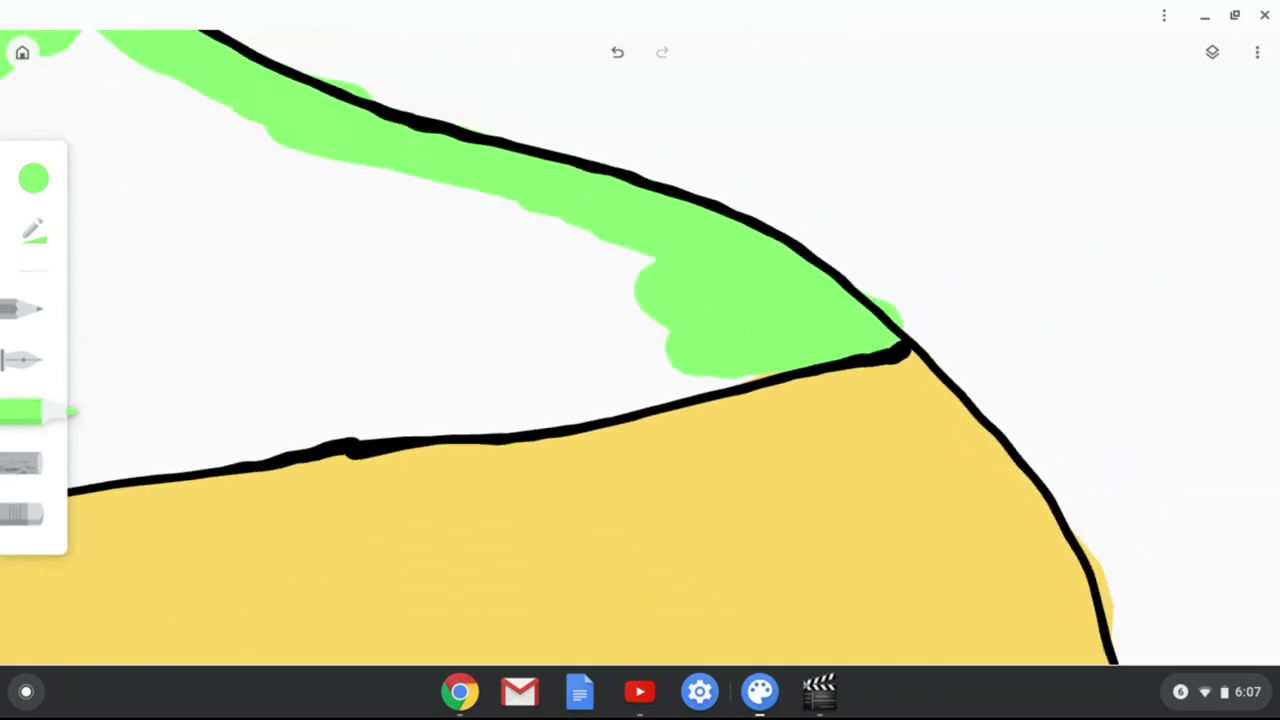
mouse_move(762, 345)
mouse_down()
mouse_move(620, 380)
mouse_move(612, 394)
mouse_move(575, 388)
mouse_move(95, 455)
mouse_up()
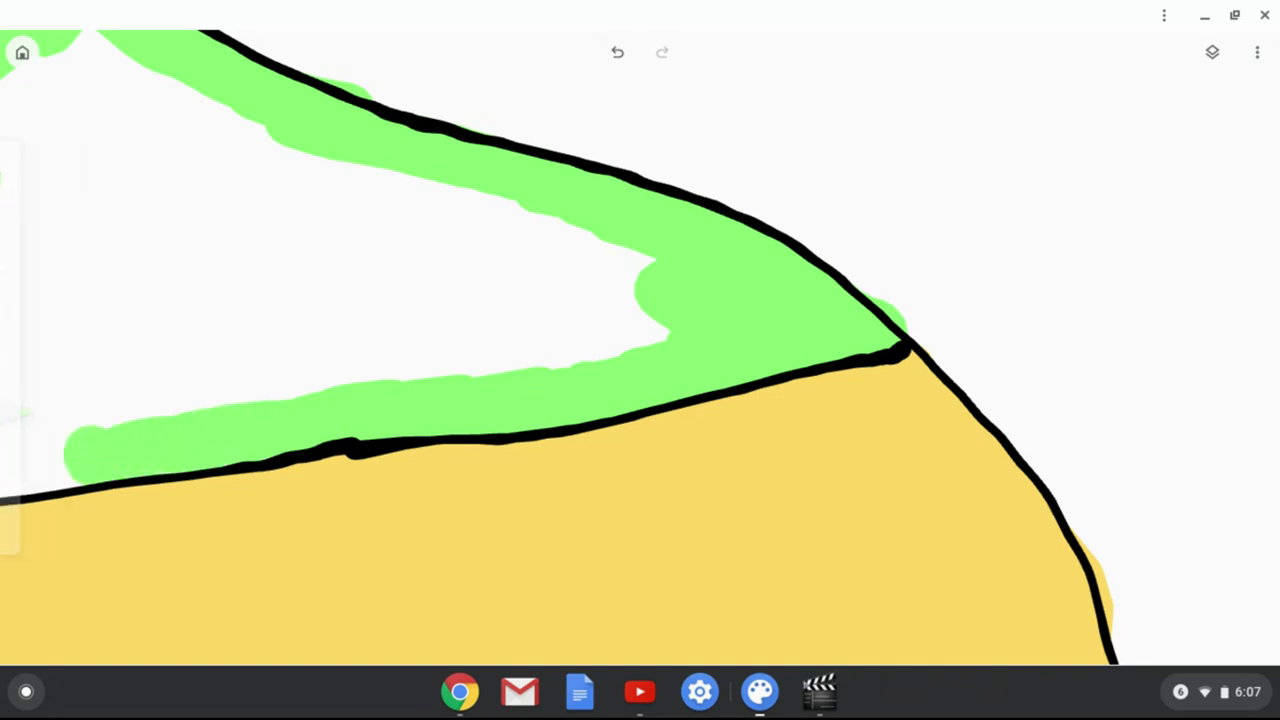
scroll(640, 350, down, 4)
scroll(576, 331, up, 4)
scroll(632, 300, down, 1)
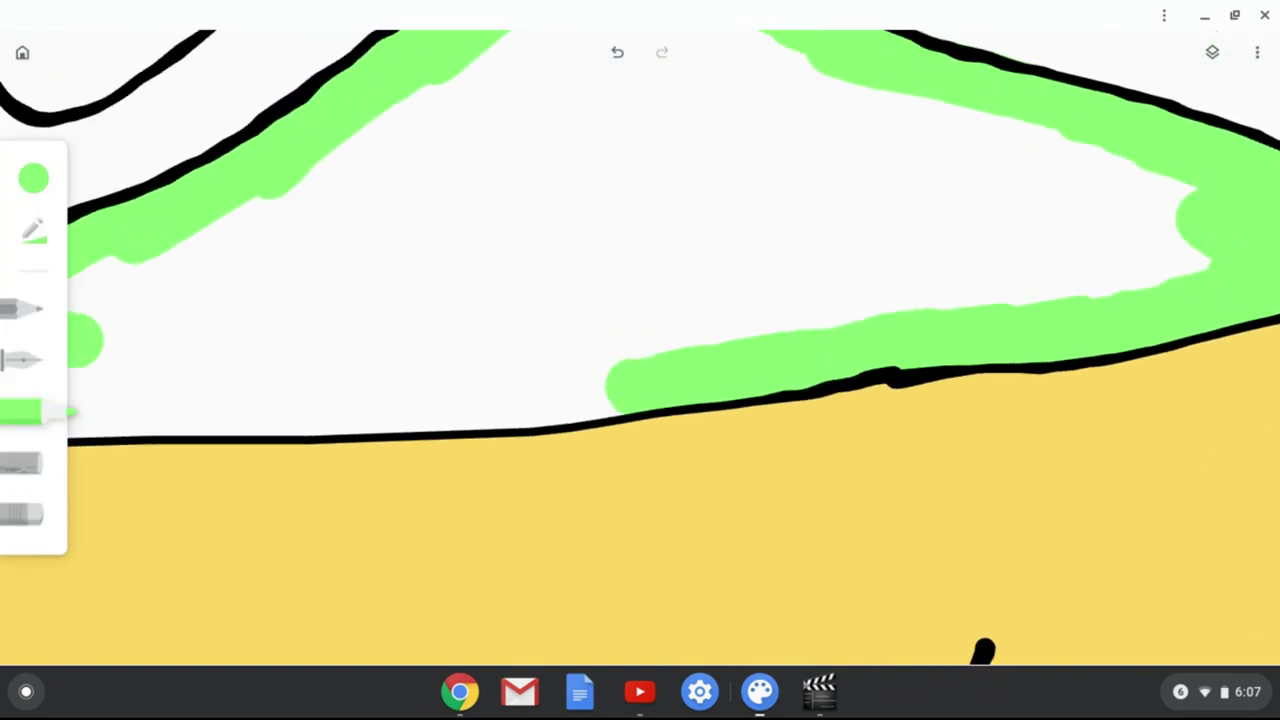
- Extend the green band along the shirt's neckline, past the collar's point, almost to the left shoulder corner
drag(622, 386, 302, 408)
scroll(640, 345, left, 3)
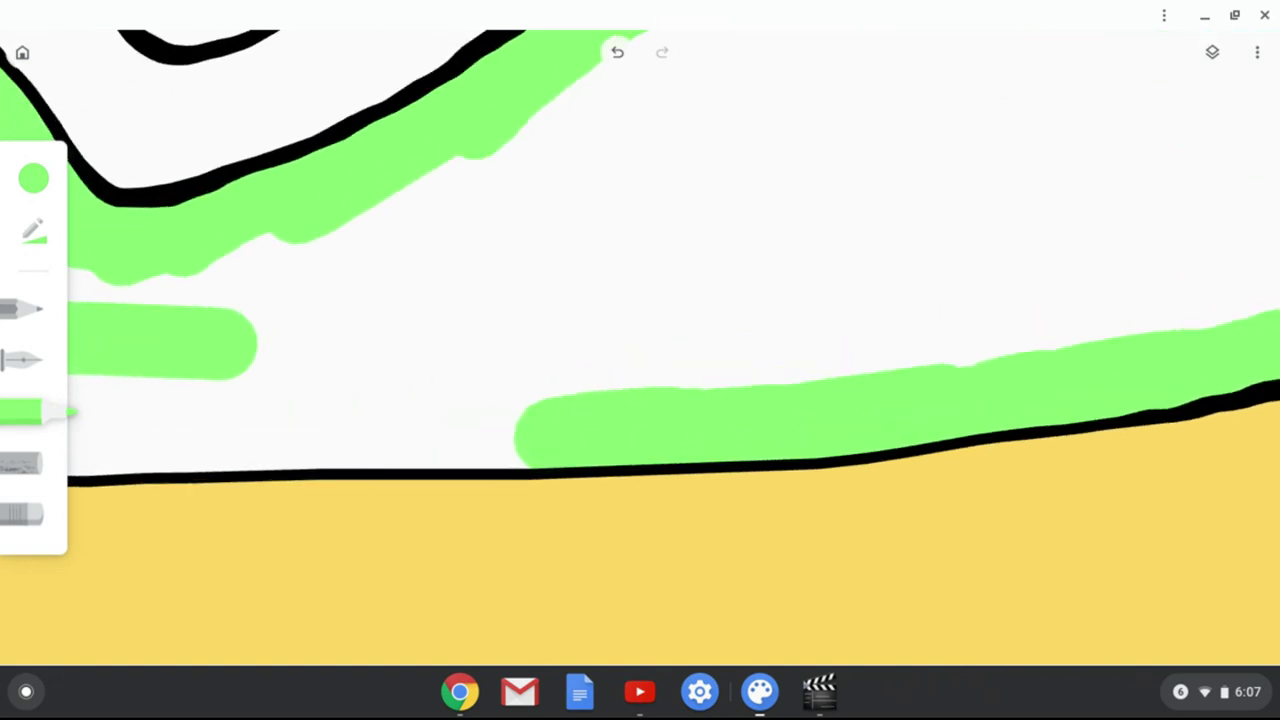
mouse_move(646, 389)
mouse_down()
mouse_move(160, 392)
mouse_move(190, 390)
mouse_up()
scroll(640, 345, left, 4)
scroll(819, 228, down, 3)
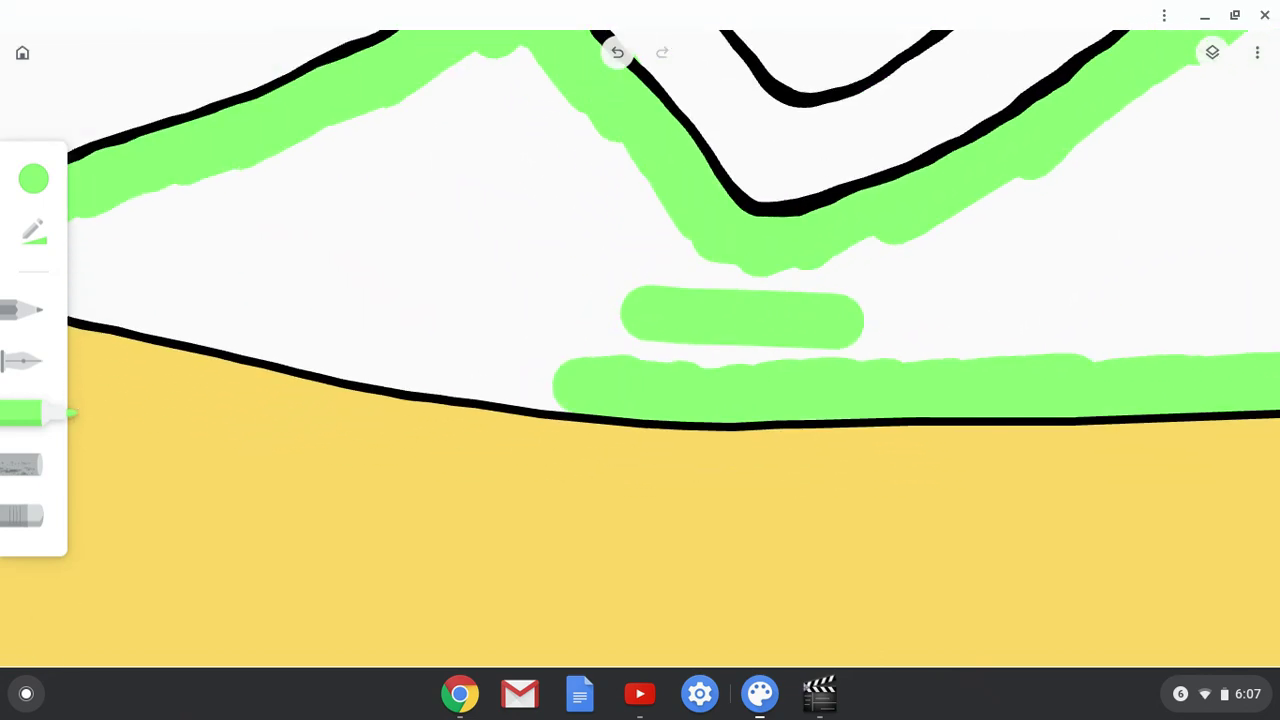
mouse_move(590, 378)
mouse_down()
mouse_move(335, 352)
mouse_move(141, 303)
mouse_up()
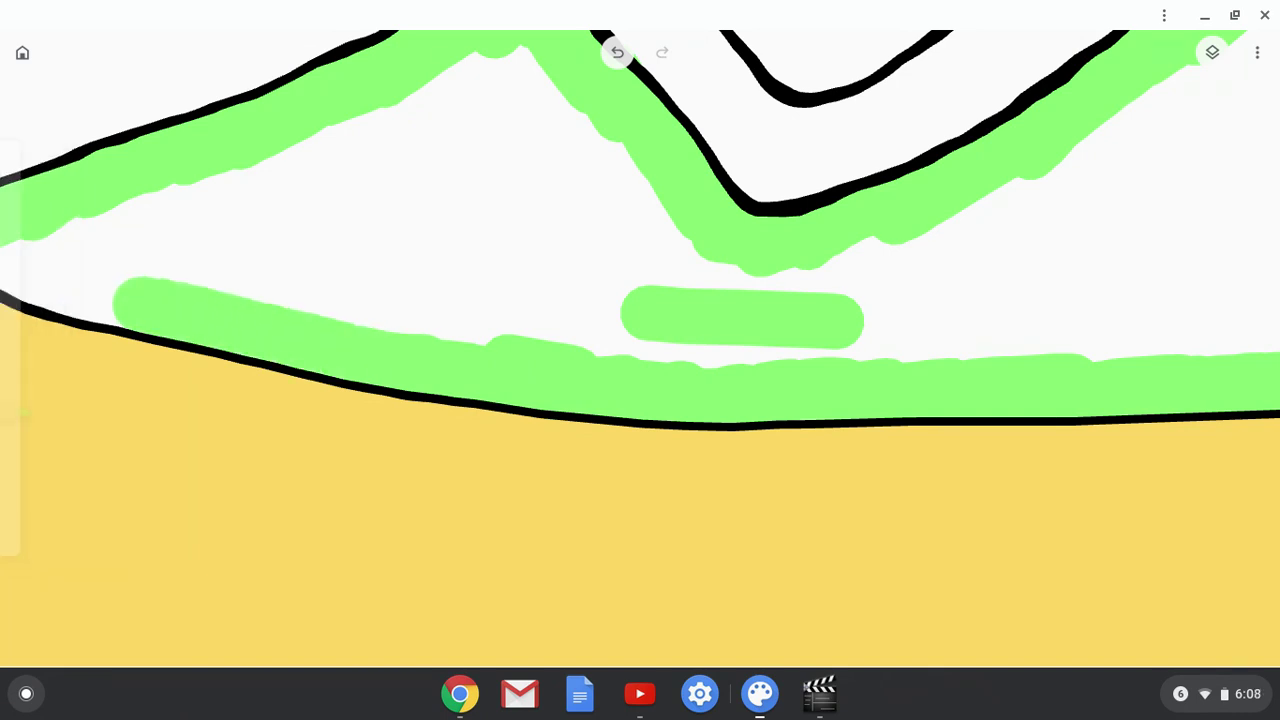
- Close the green edge at the left shoulder corner and fill that corner's inner area with green
scroll(640, 350, left, 5)
mouse_move(412, 342)
mouse_down()
mouse_move(582, 404)
mouse_move(508, 414)
mouse_up()
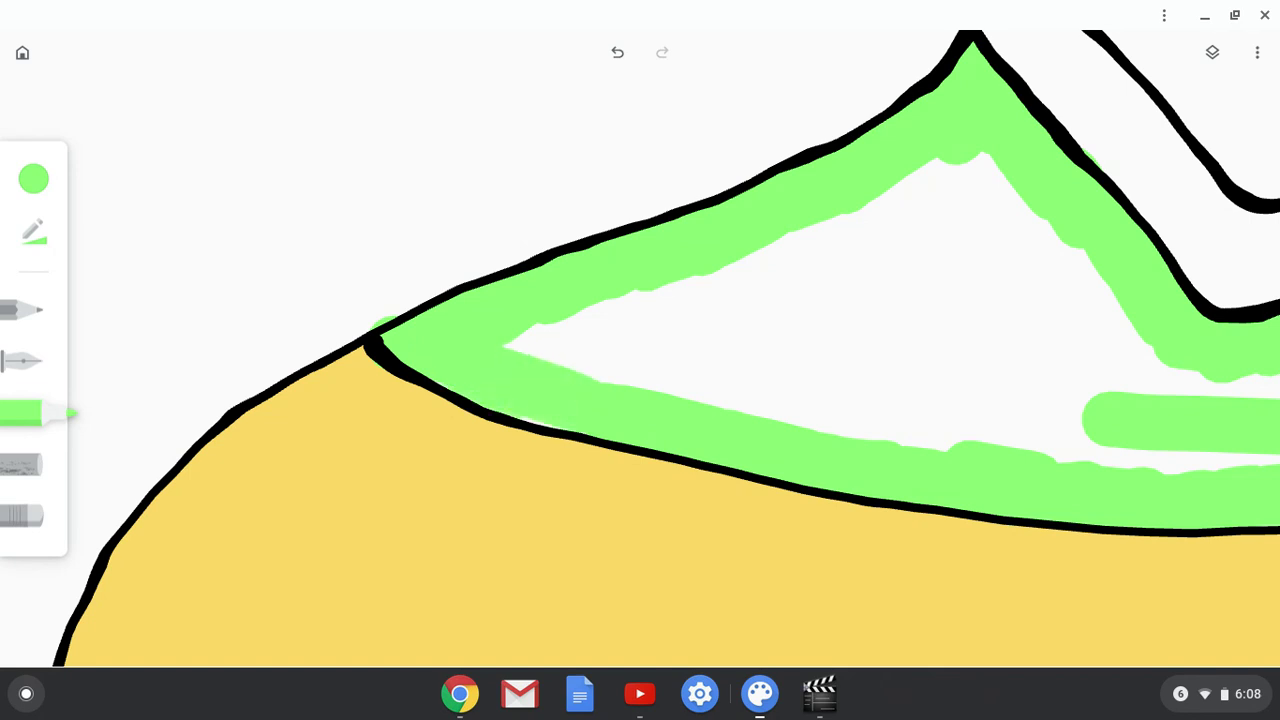
drag(638, 375, 516, 343)
mouse_move(616, 380)
mouse_down()
mouse_move(553, 341)
mouse_move(638, 313)
mouse_up()
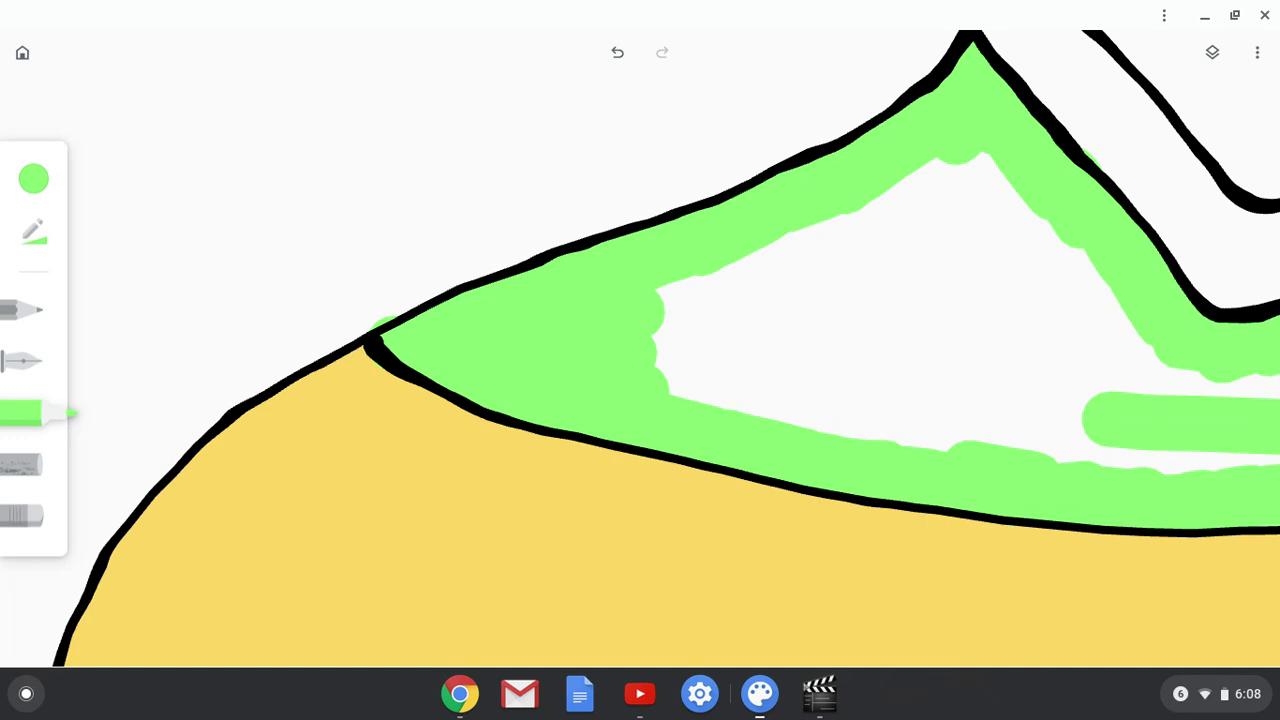
- Erase the green spill outside the shoulder outlines and return to the marker
click(34, 516)
scroll(382, 240, up, 5)
scroll(760, 358, down, 5)
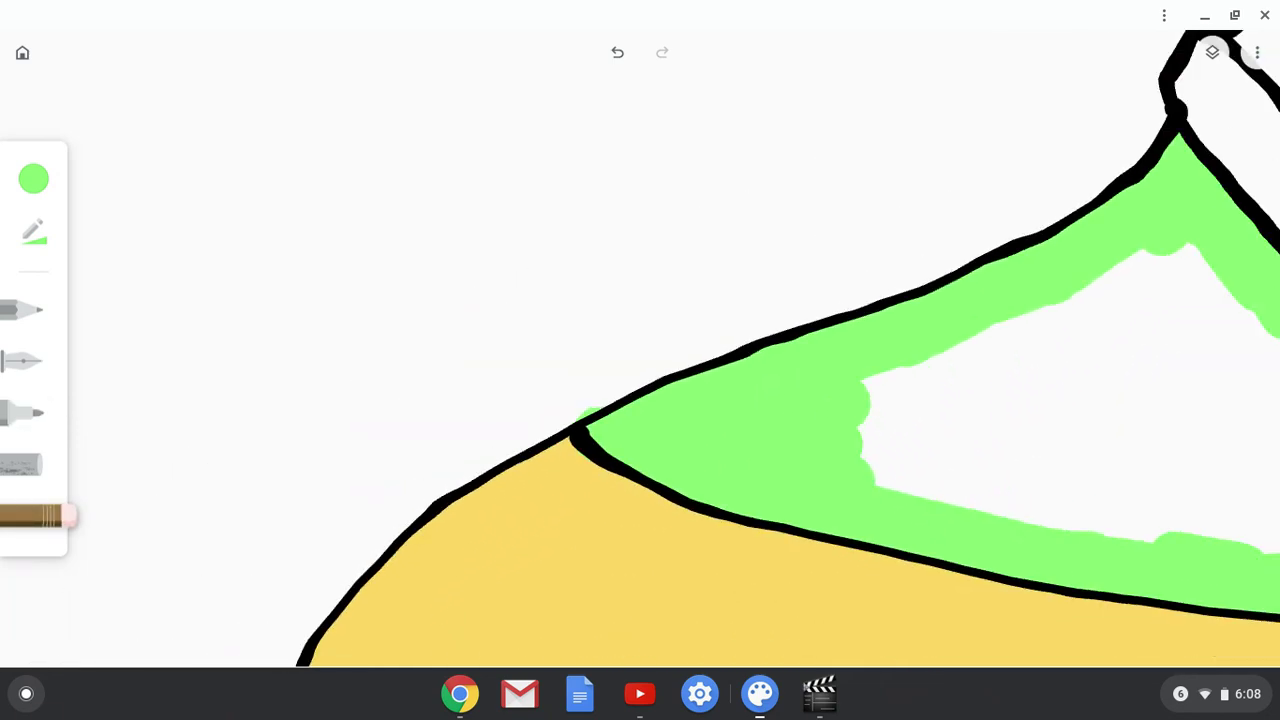
scroll(640, 350, down, 5)
scroll(640, 350, up, 2)
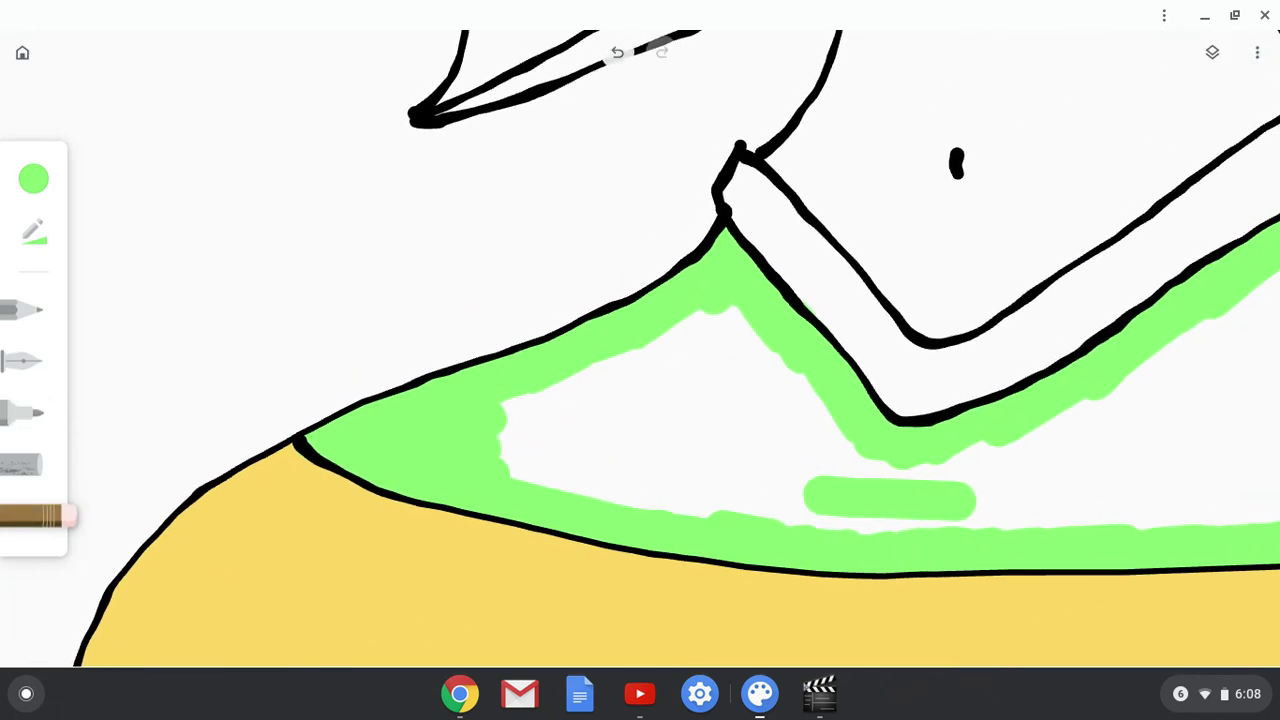
scroll(640, 350, down, 3)
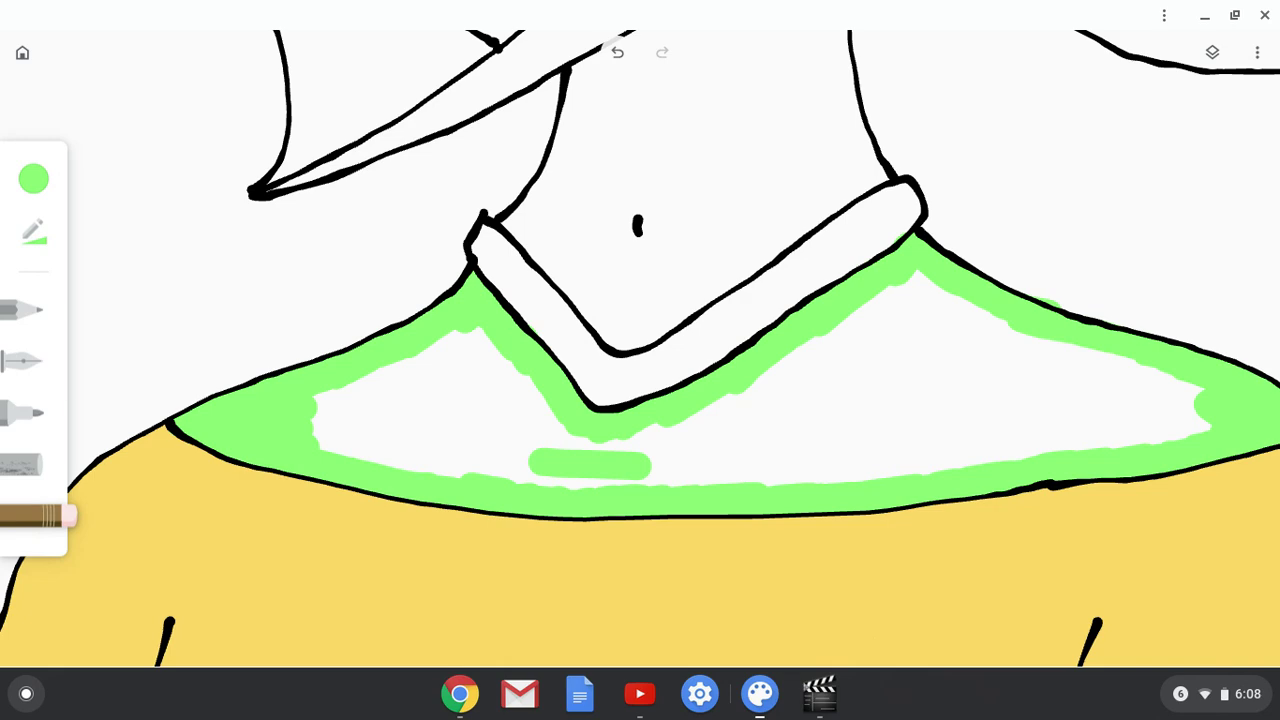
scroll(640, 350, up, 3)
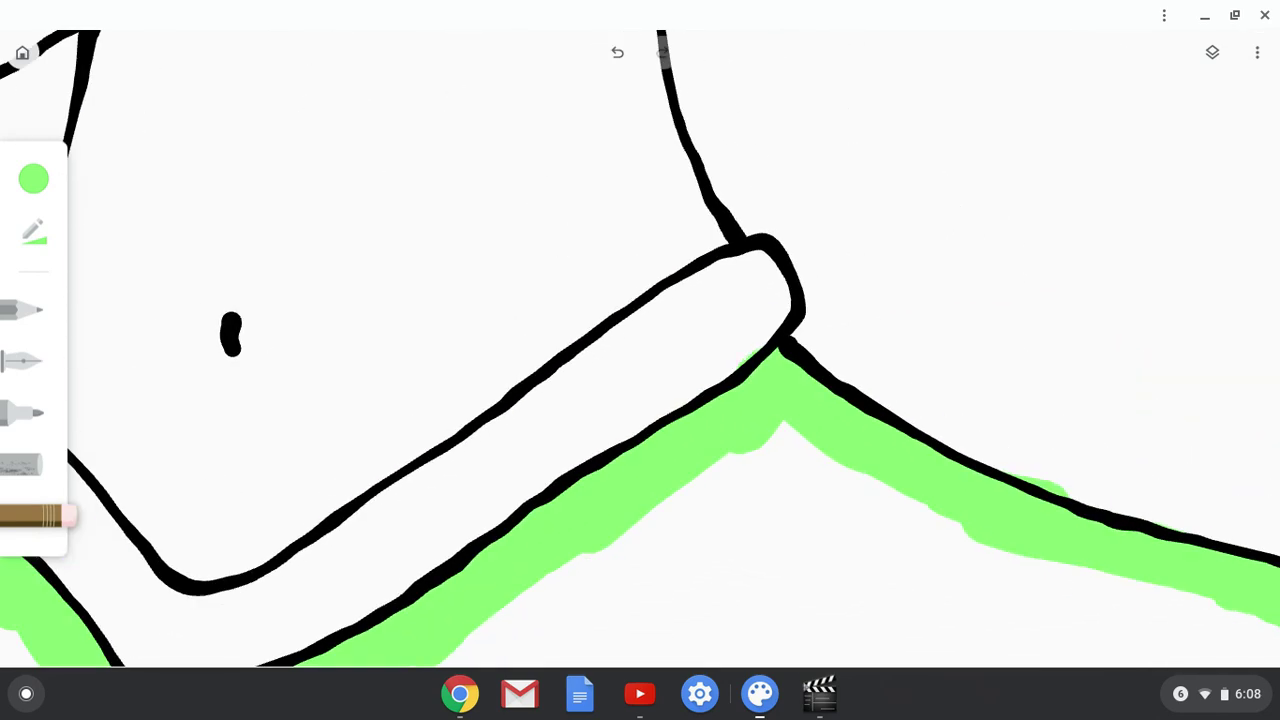
scroll(640, 350, down, 3)
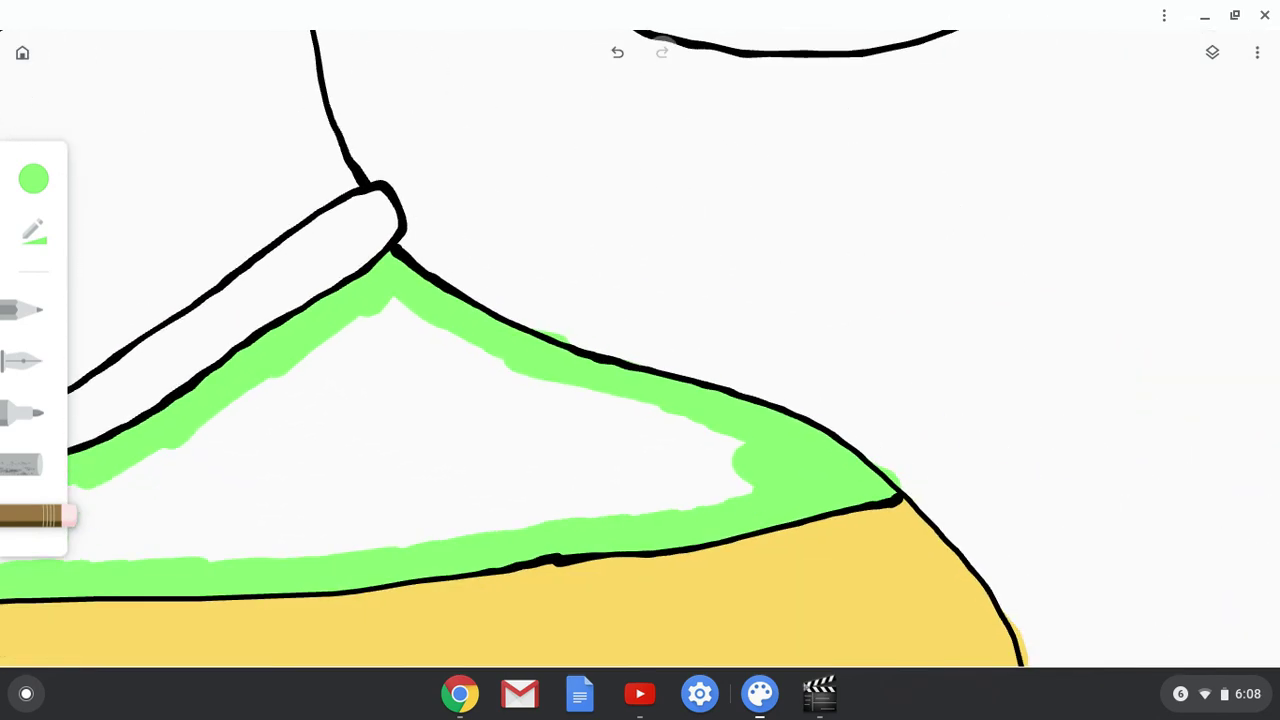
scroll(640, 350, up, 3)
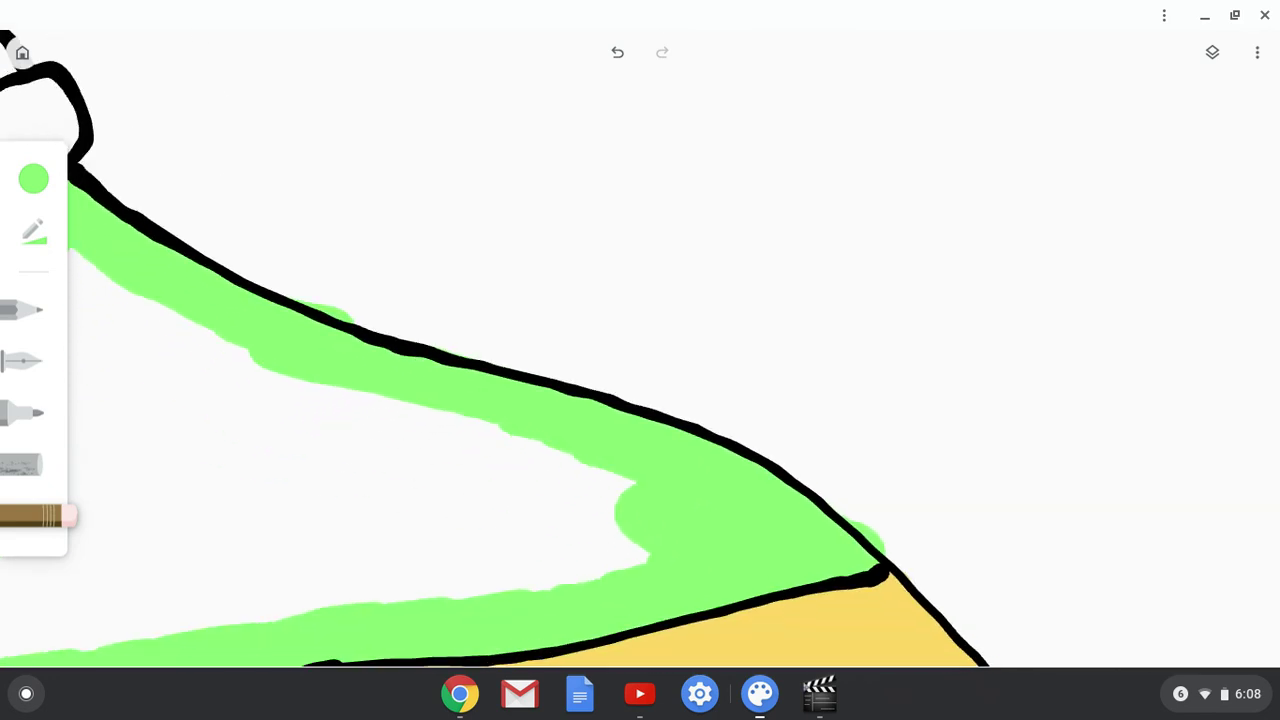
drag(866, 512, 880, 519)
scroll(640, 350, down, 10)
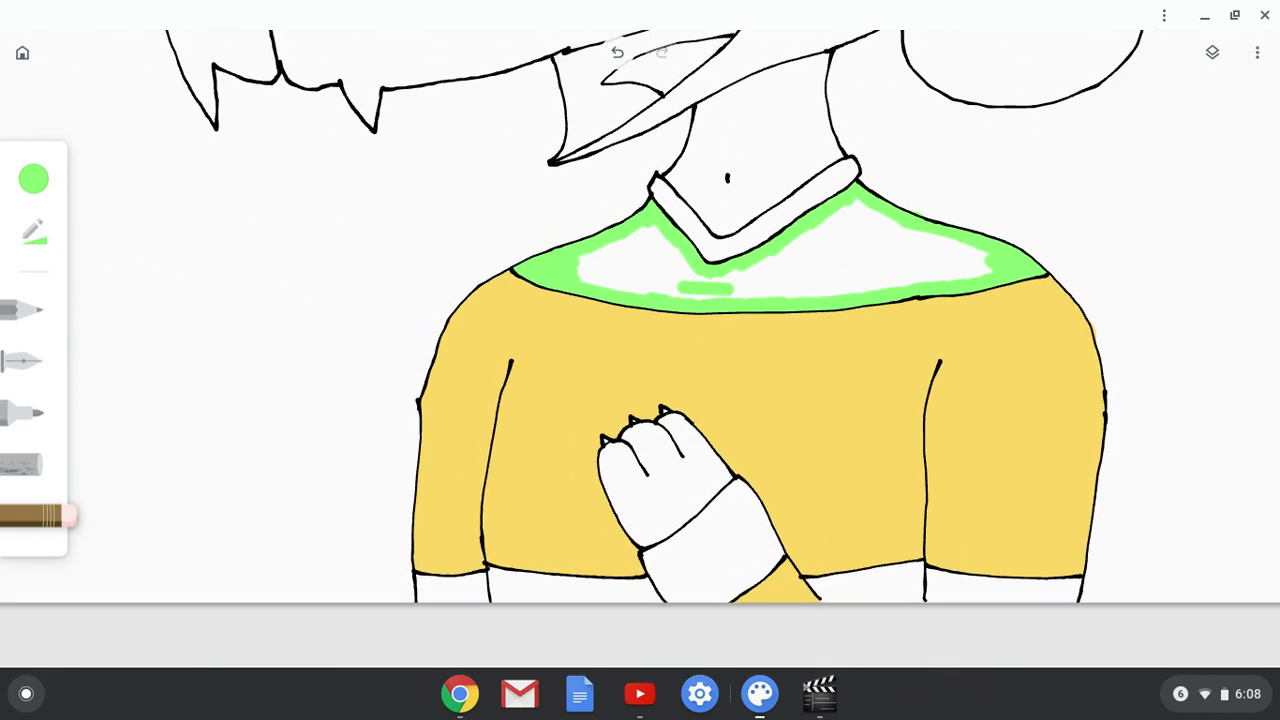
click(22, 413)
scroll(566, 590, up, 10)
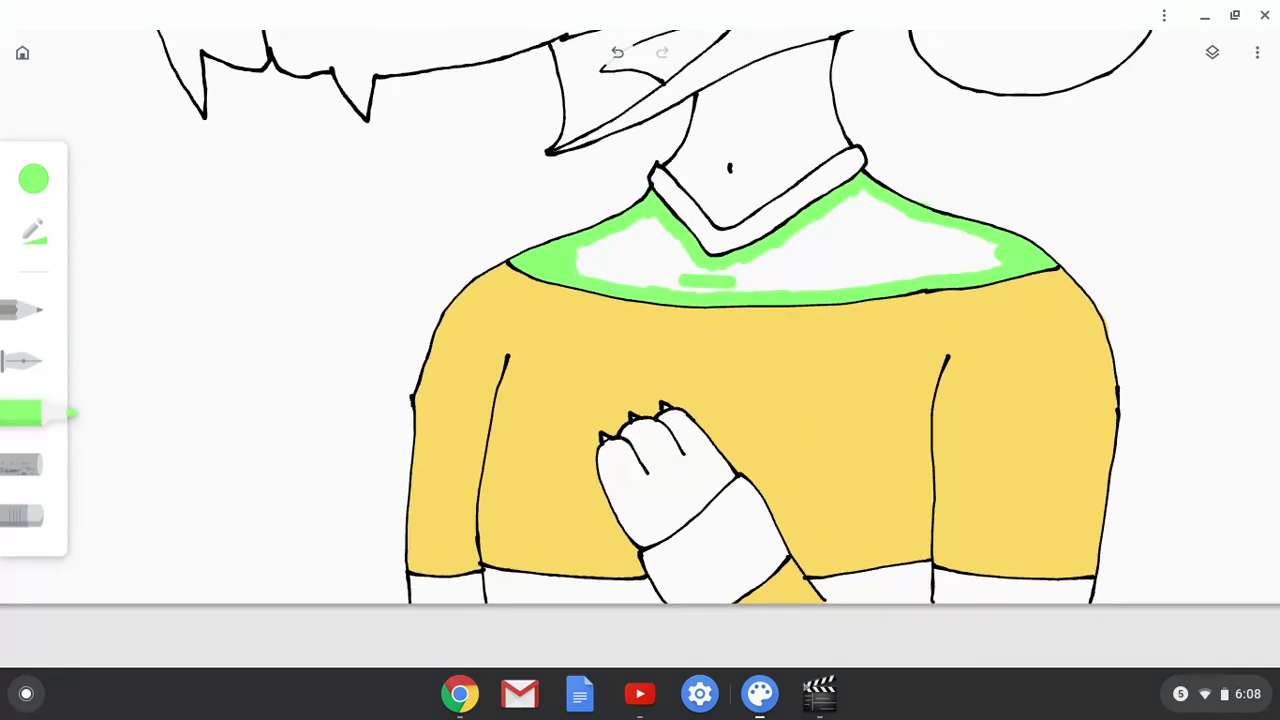
- Switch to YouTube and skip the ad playing before the Undertale remix video
scroll(570, 450, down, 2)
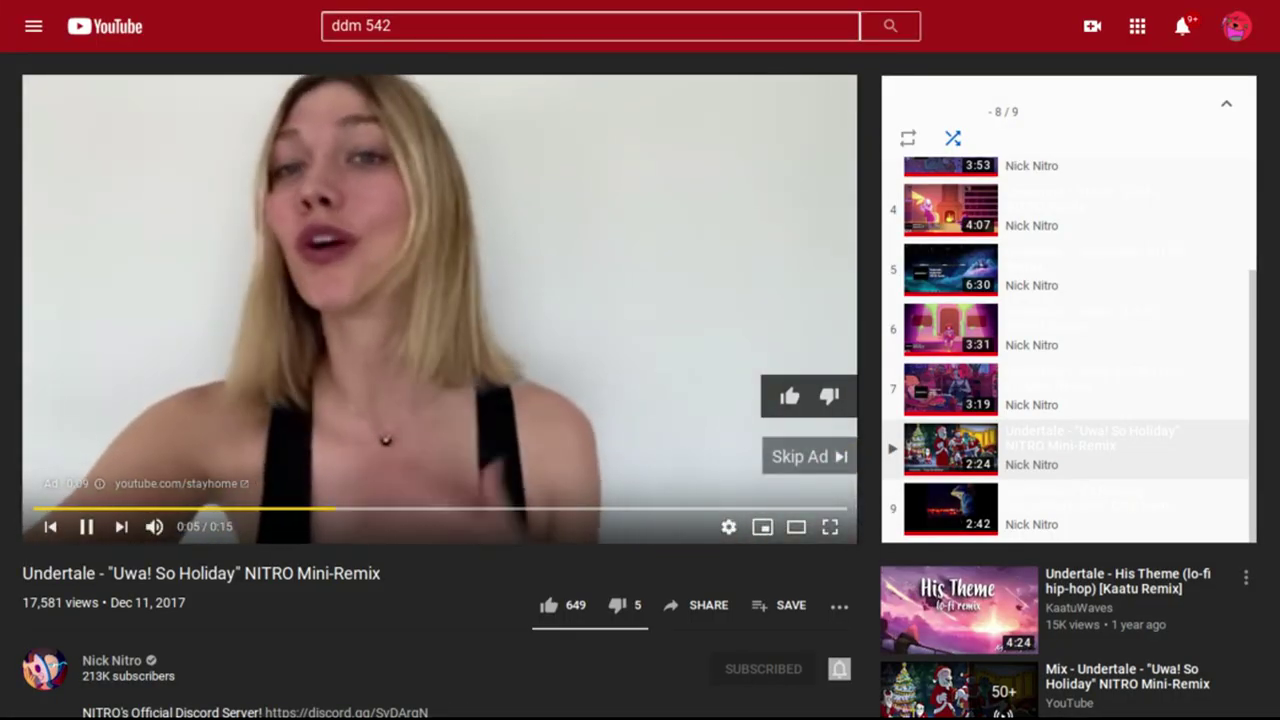
click(810, 456)
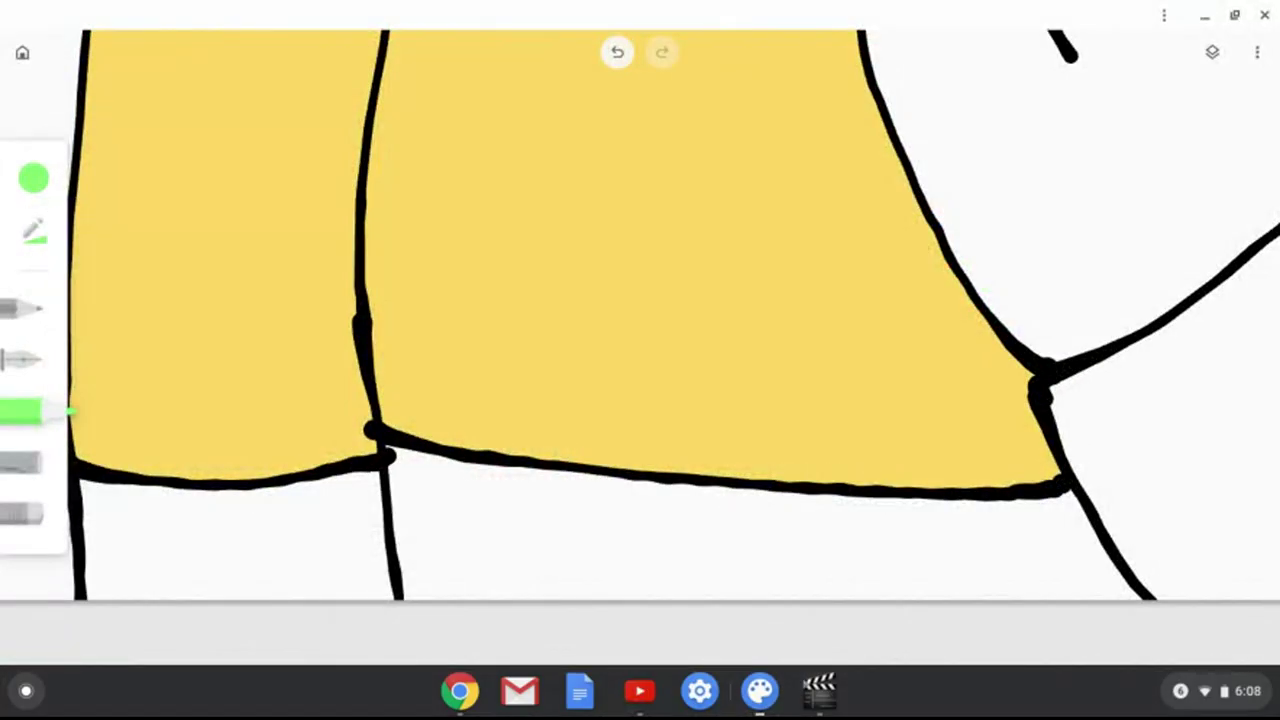
- Fill the bare arm strip below the yellow sleeve's hem with light green, down to the canvas edge
scroll(640, 360, up, 3)
scroll(640, 360, down, 3)
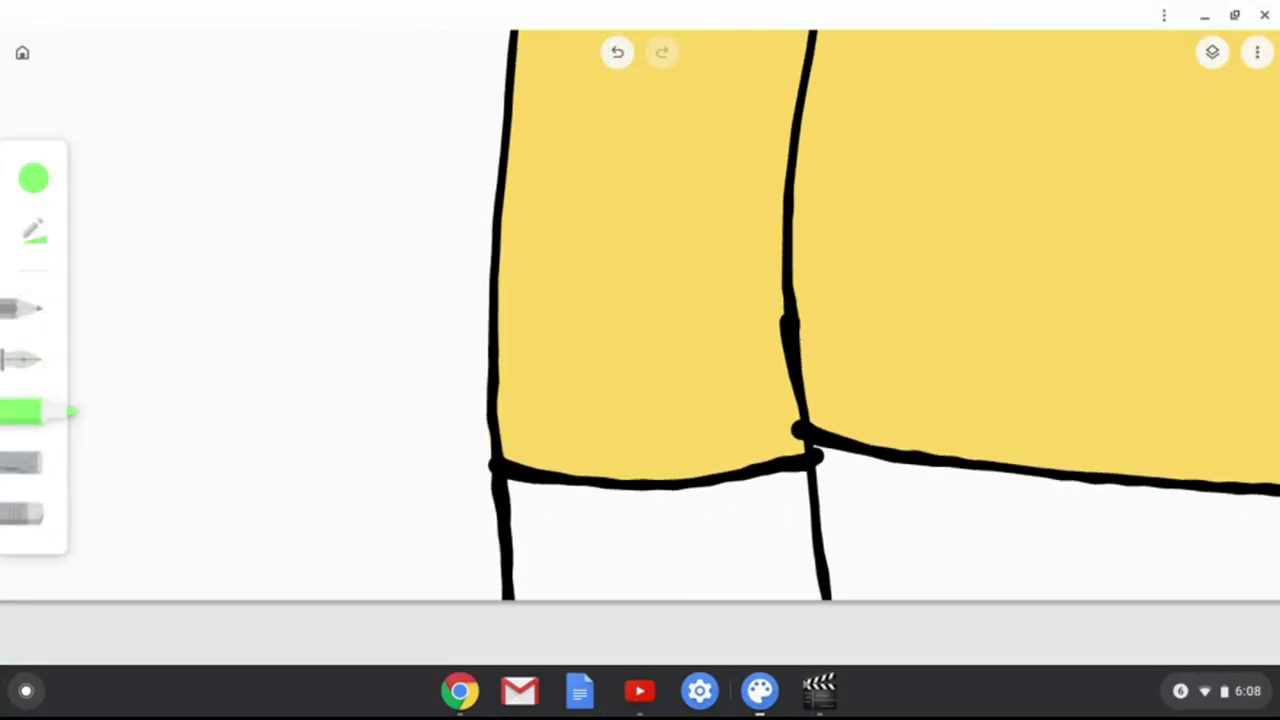
scroll(600, 500, up, 5)
scroll(620, 500, down, 5)
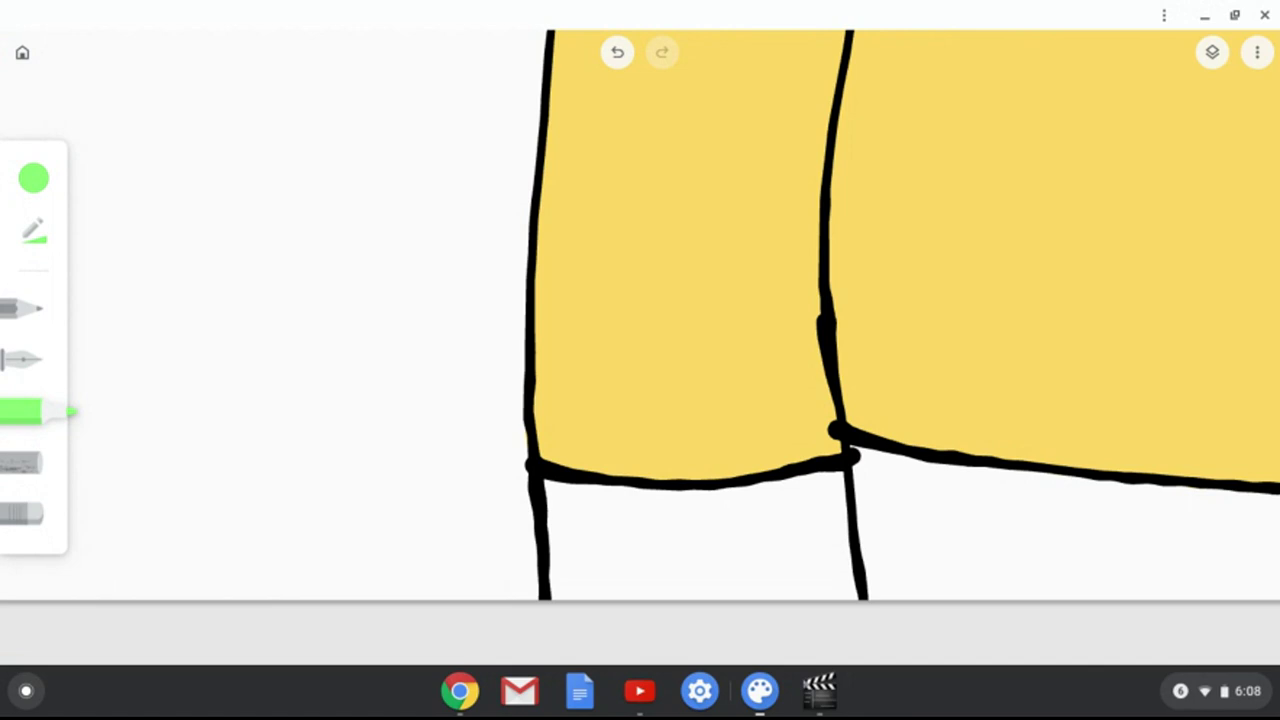
drag(545, 574, 640, 572)
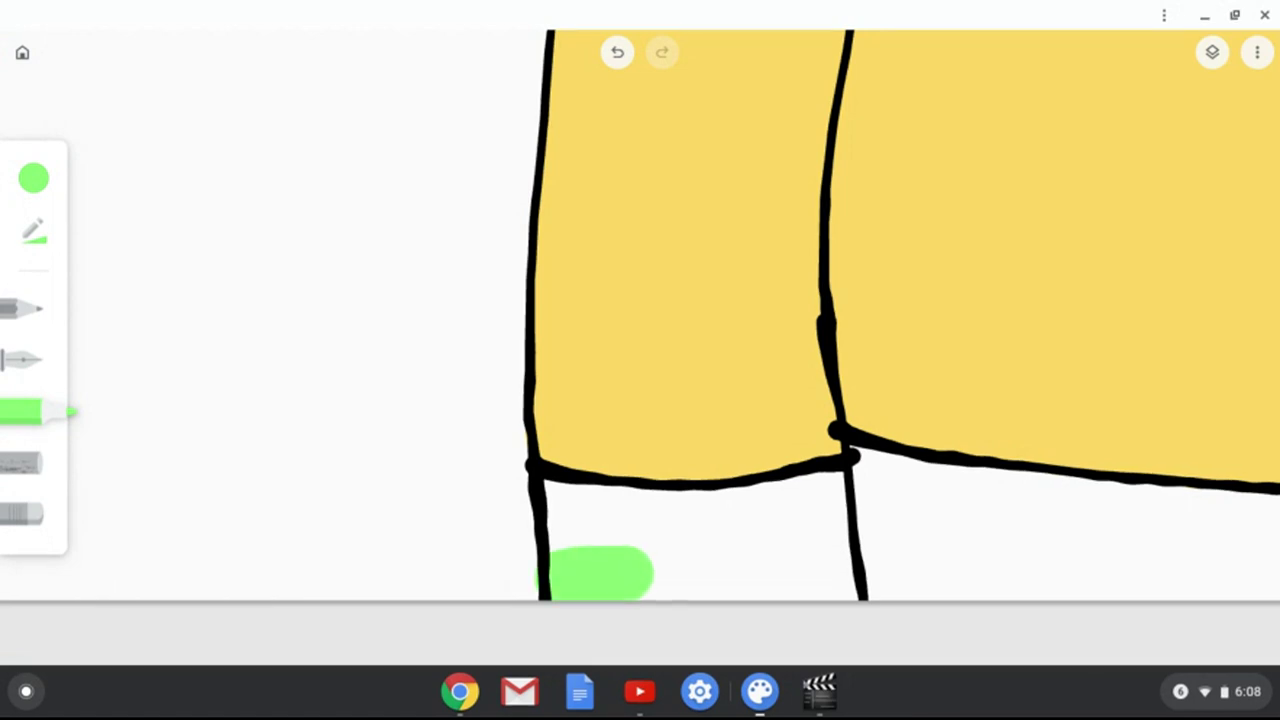
key(ctrl+z)
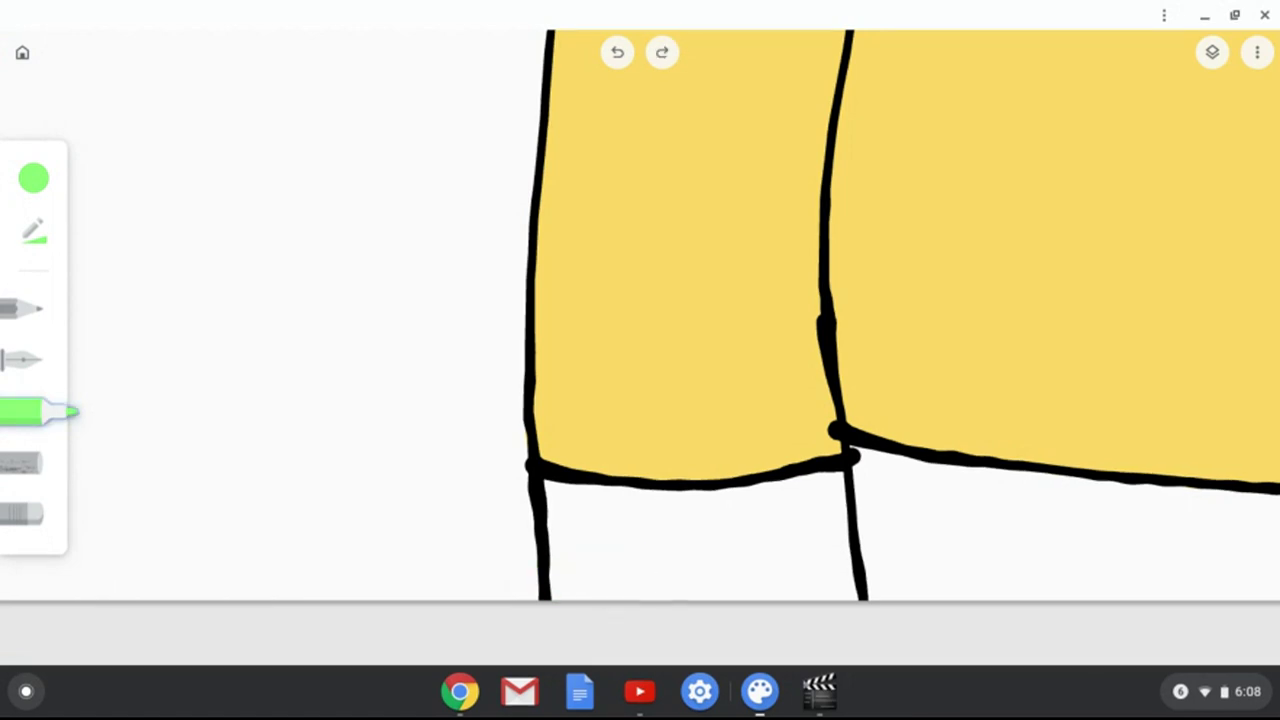
mouse_move(635, 560)
mouse_down()
mouse_move(997, 570)
mouse_move(865, 547)
mouse_move(915, 542)
mouse_move(925, 522)
mouse_move(860, 455)
mouse_up()
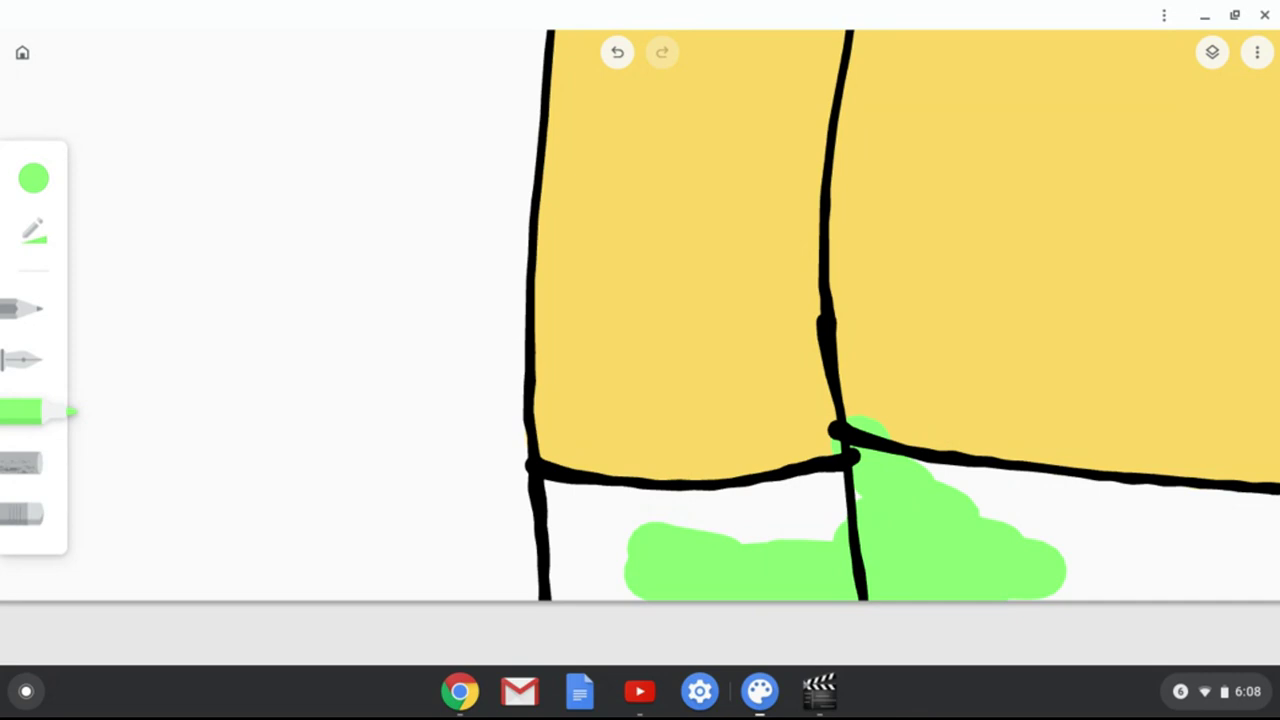
mouse_move(730, 530)
mouse_down()
mouse_move(835, 490)
mouse_move(795, 478)
mouse_up()
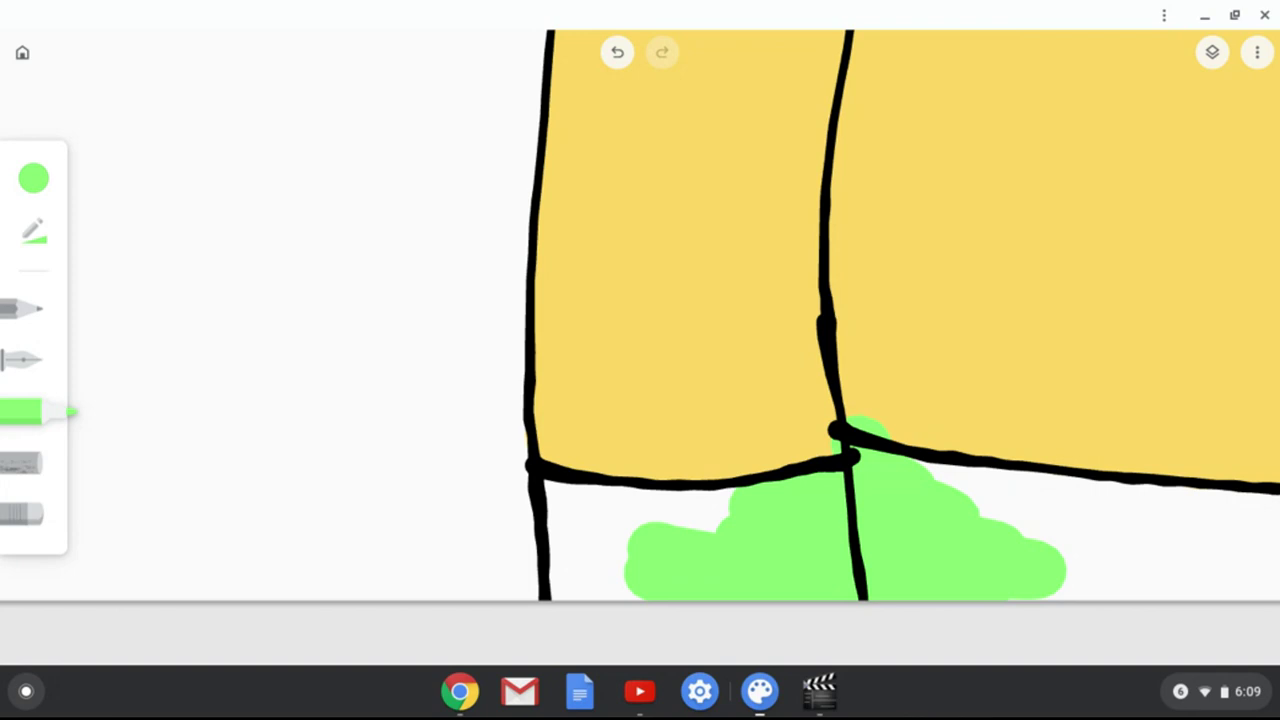
mouse_move(730, 508)
mouse_down()
mouse_move(552, 508)
mouse_move(575, 572)
mouse_move(606, 592)
mouse_move(606, 548)
mouse_up()
- Fill the bare belly area below the shirt's hem with light green, from the arm outline across to the raised forearm's outline
scroll(640, 320, right, 5)
scroll(640, 320, down, 1)
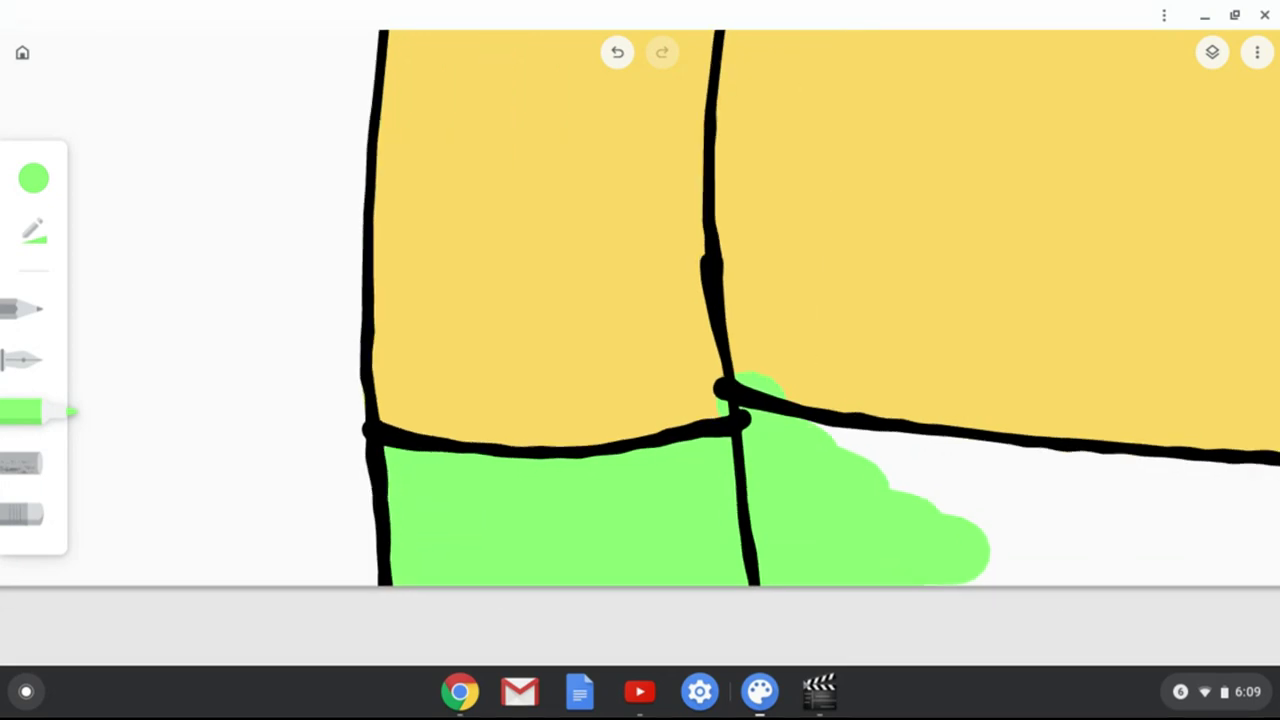
scroll(640, 320, right, 1)
scroll(640, 320, up, 2)
mouse_move(506, 488)
mouse_down()
mouse_move(670, 505)
mouse_move(600, 530)
mouse_up()
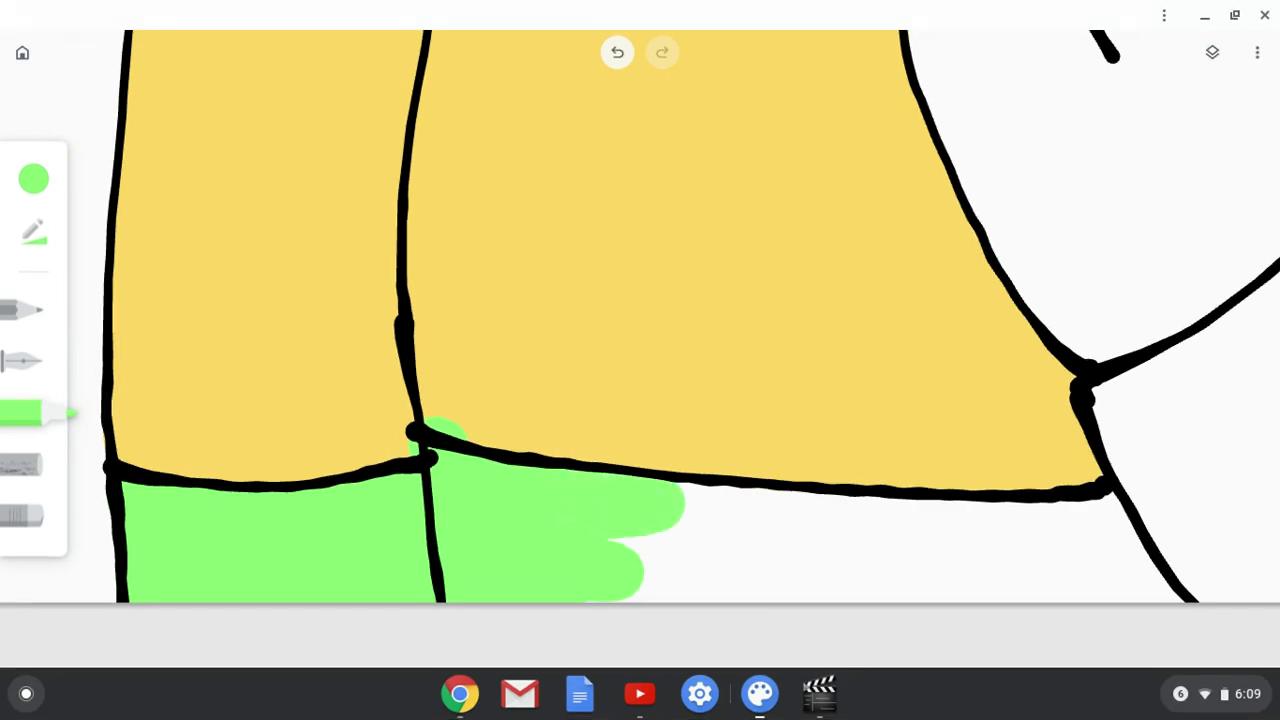
mouse_move(676, 512)
mouse_down()
mouse_move(1050, 524)
mouse_move(1135, 505)
mouse_move(1195, 582)
mouse_move(875, 575)
mouse_move(790, 560)
mouse_move(670, 585)
mouse_move(610, 570)
mouse_move(720, 548)
mouse_up()
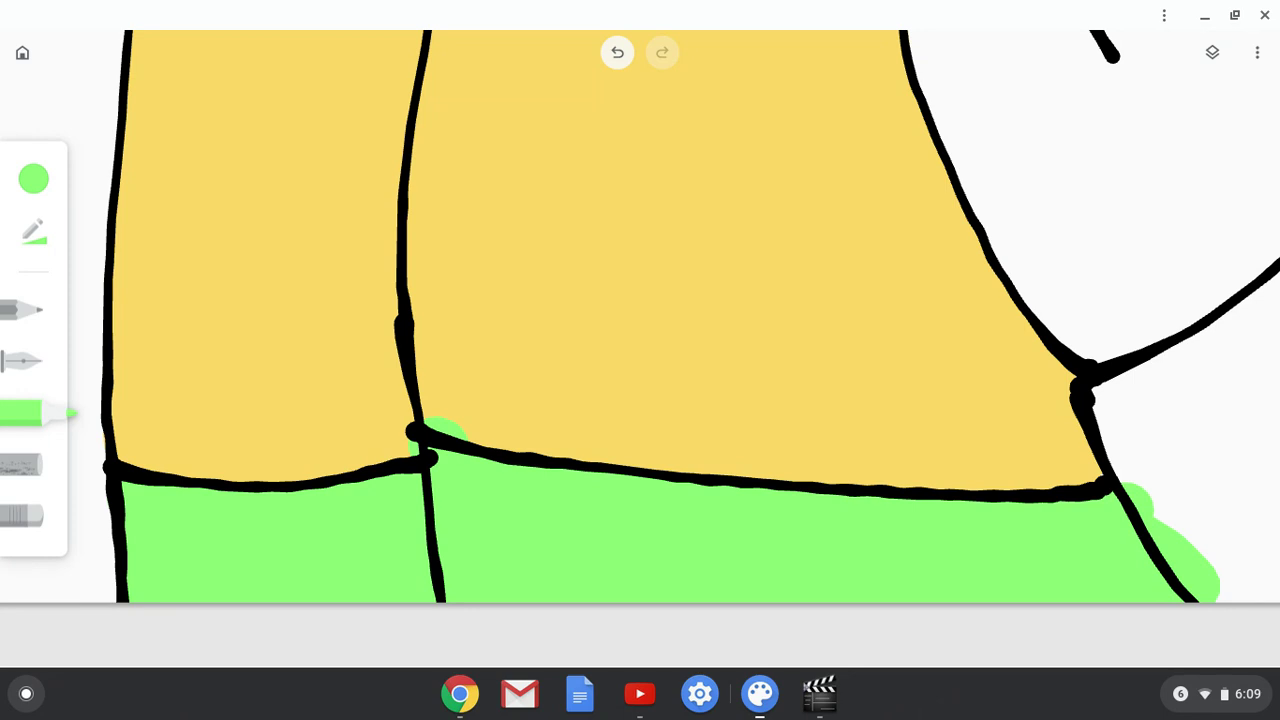
- Paint a light green marker border inside the outline of the raised arm's cuff, following all its edges
scroll(640, 317, right, 5)
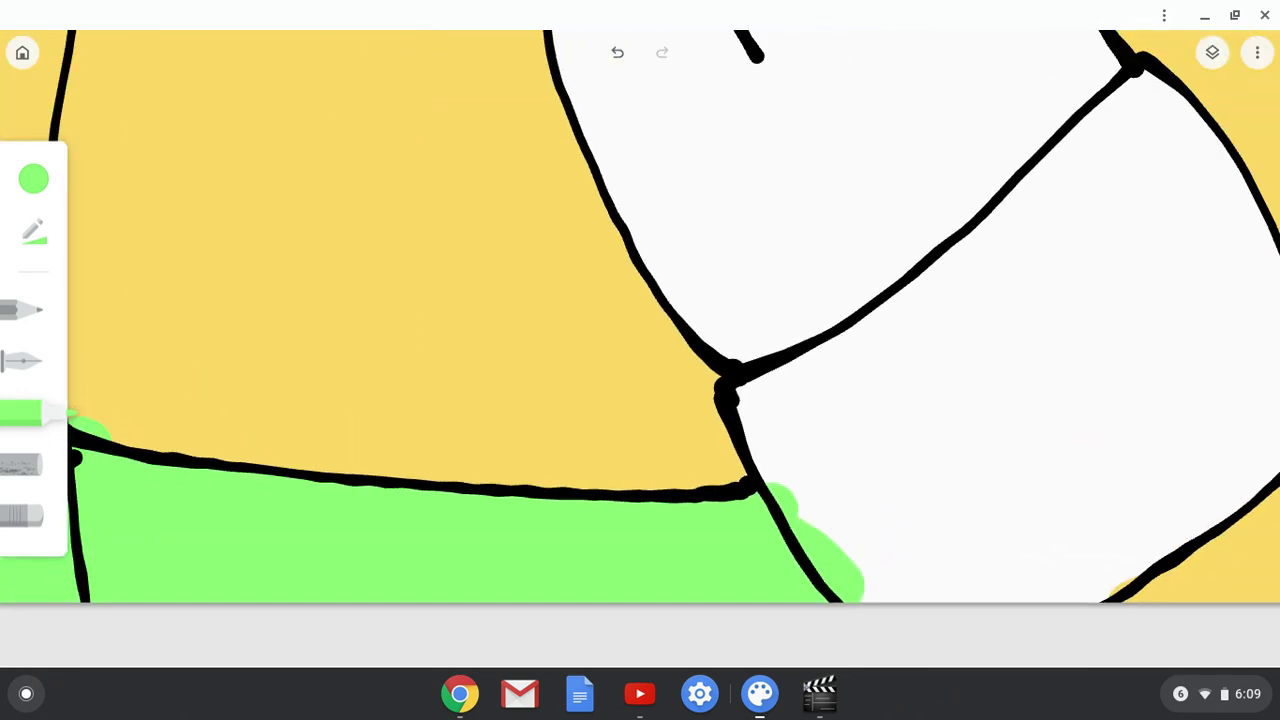
mouse_move(858, 585)
mouse_down()
mouse_move(1105, 550)
mouse_move(1110, 575)
mouse_up()
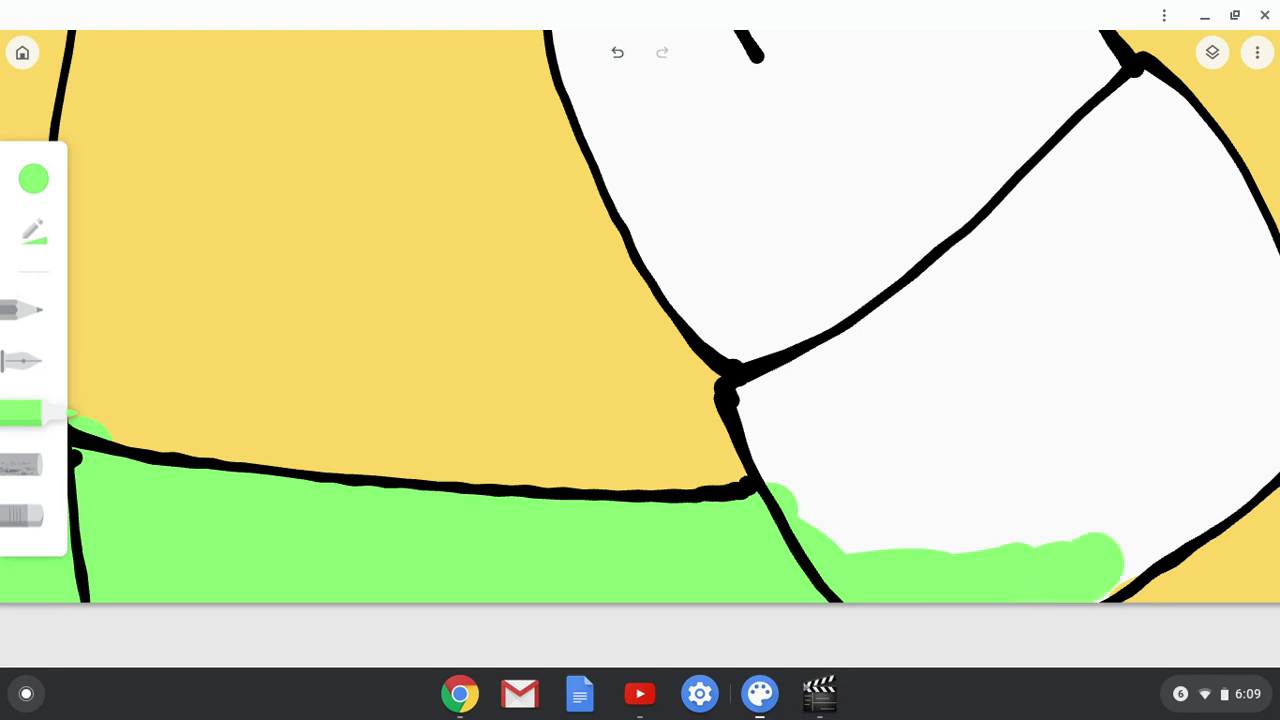
drag(1160, 522, 1262, 452)
scroll(640, 330, right, 4)
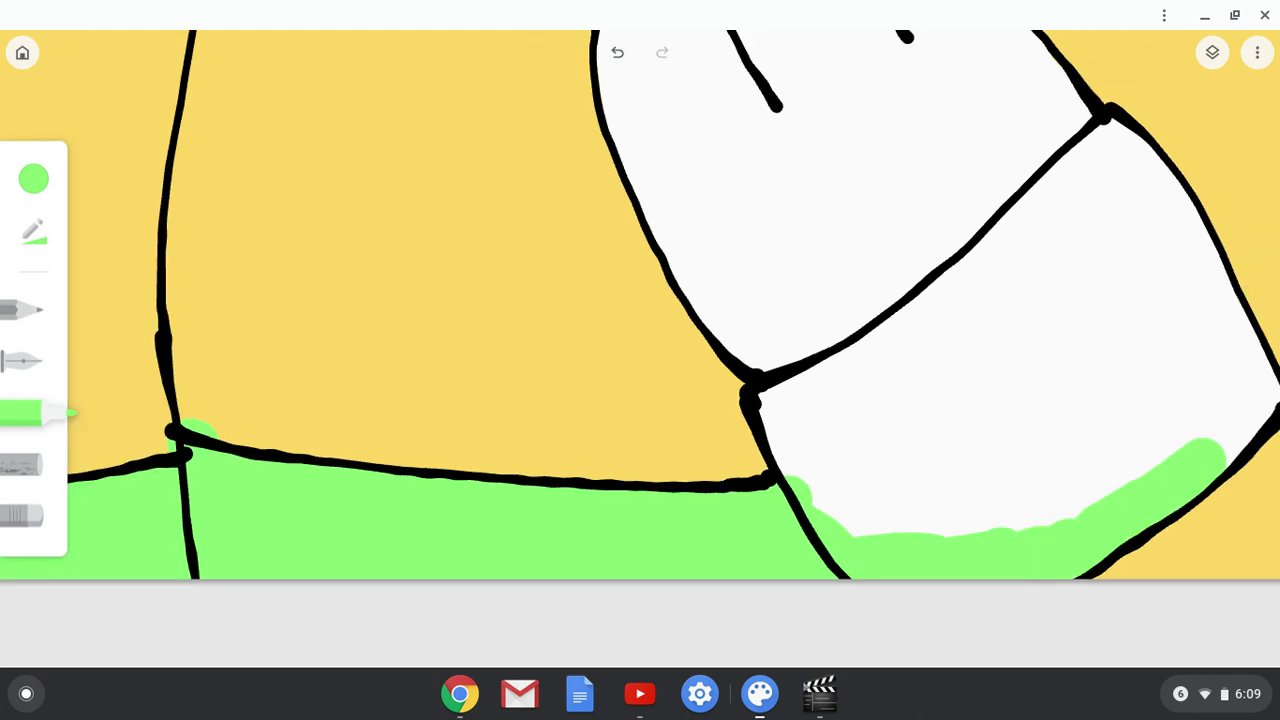
mouse_move(858, 484)
mouse_down()
mouse_move(937, 406)
mouse_move(925, 395)
mouse_up()
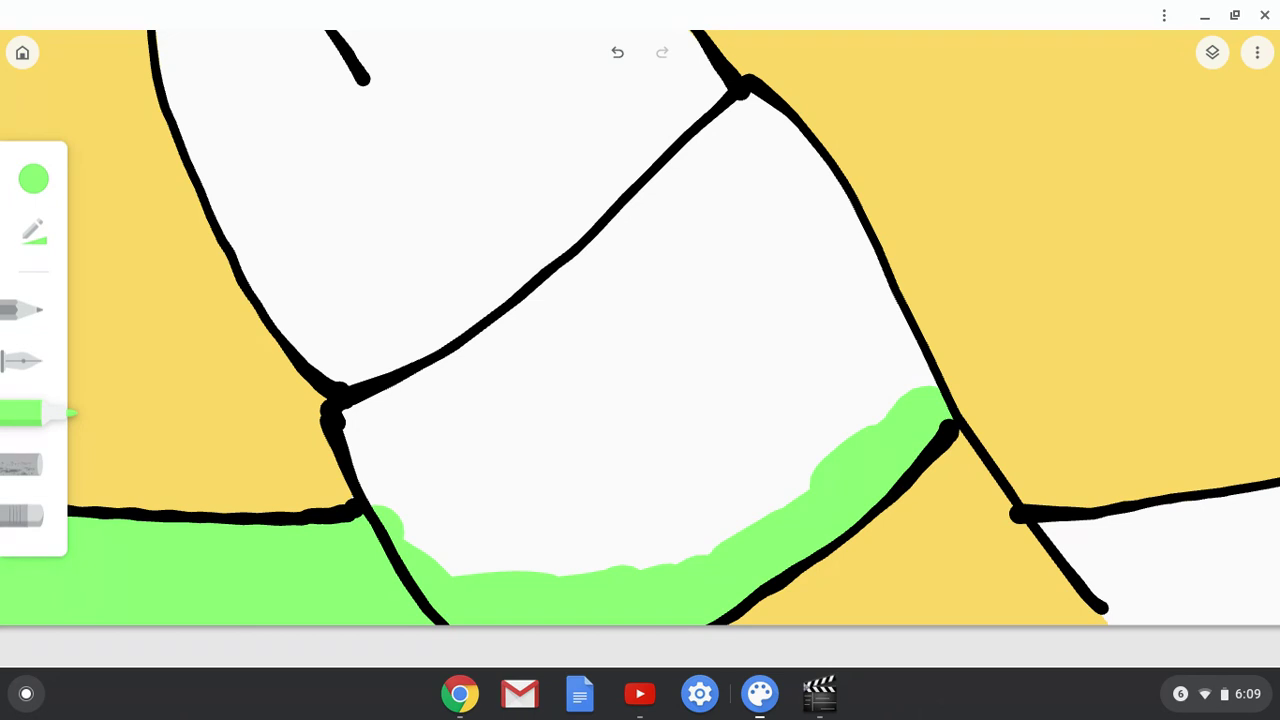
mouse_move(928, 400)
mouse_down()
mouse_move(884, 350)
mouse_move(915, 365)
mouse_move(870, 325)
mouse_move(880, 292)
mouse_move(835, 242)
mouse_move(815, 178)
mouse_move(775, 145)
mouse_move(766, 155)
mouse_move(745, 110)
mouse_move(720, 125)
mouse_up()
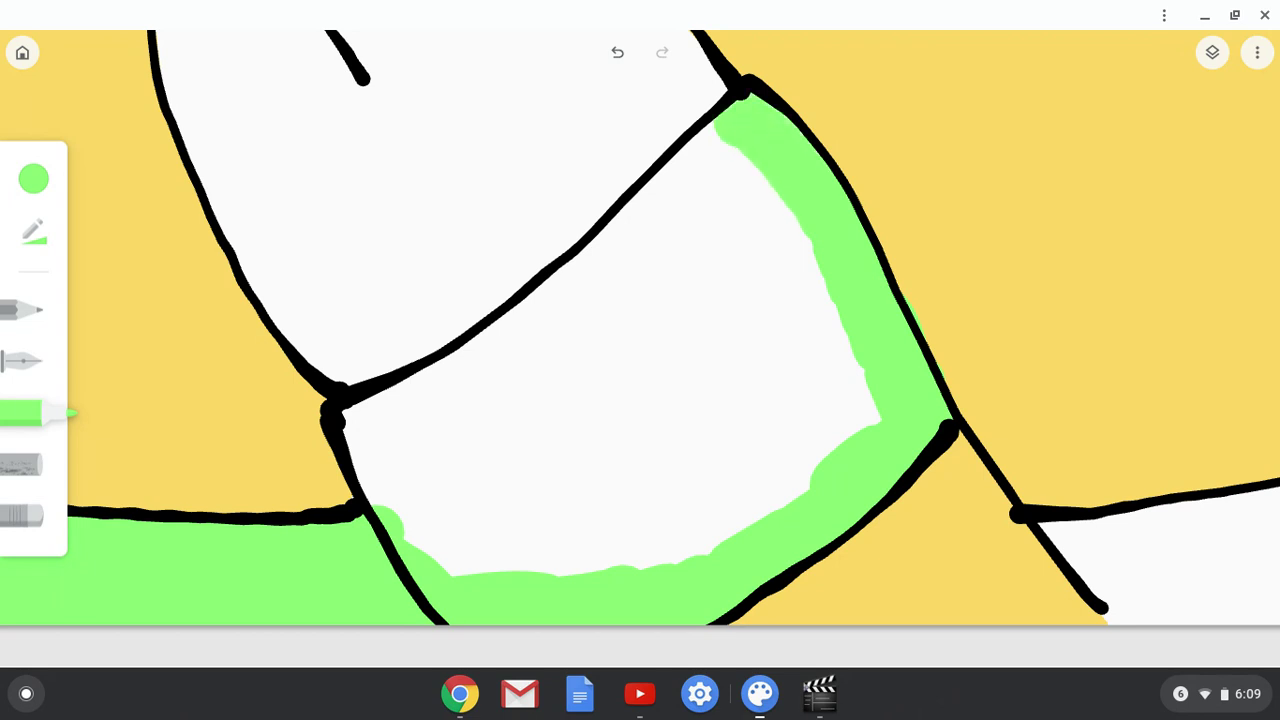
drag(735, 115, 565, 298)
mouse_move(600, 215)
mouse_down()
mouse_move(510, 335)
mouse_move(350, 438)
mouse_move(400, 470)
mouse_move(422, 530)
mouse_move(366, 490)
mouse_move(355, 452)
mouse_up()
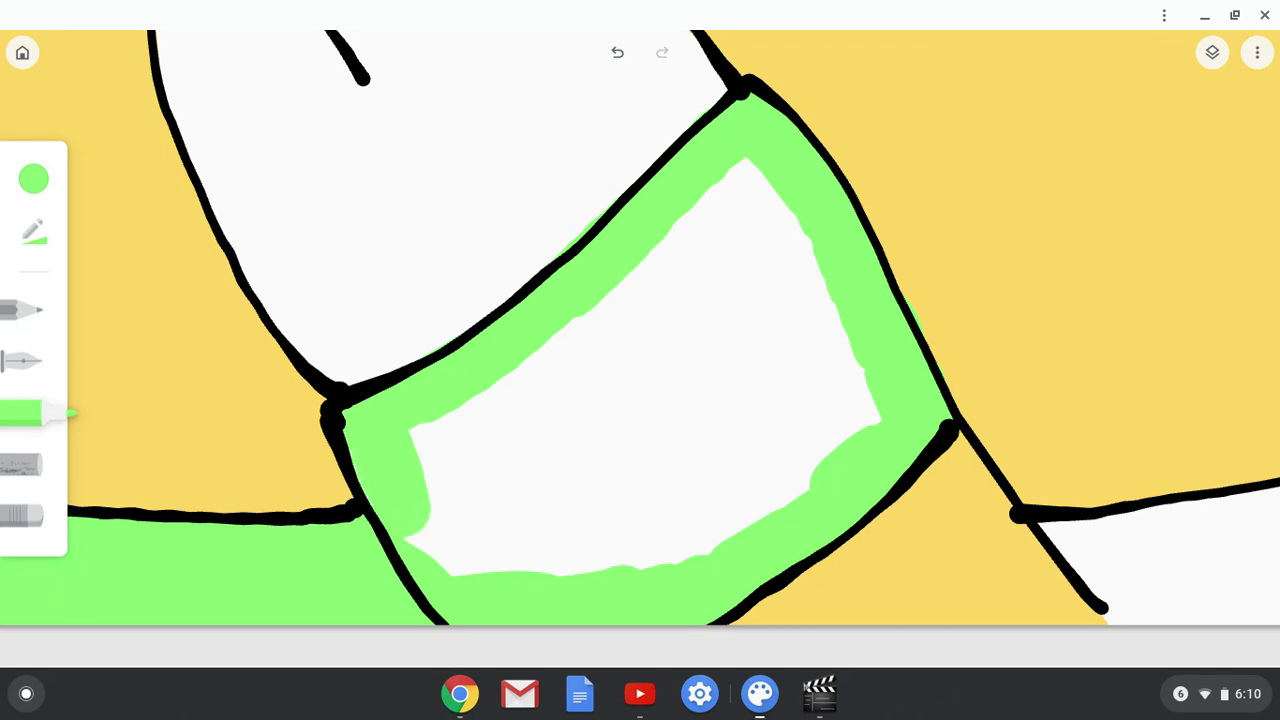
- Fill the remaining white interior of the raised arm's cuff with light green
mouse_move(425, 425)
mouse_down()
mouse_move(475, 505)
mouse_move(570, 512)
mouse_move(550, 555)
mouse_move(645, 510)
mouse_move(785, 490)
mouse_move(785, 450)
mouse_move(870, 405)
mouse_move(833, 375)
mouse_move(520, 470)
mouse_move(460, 460)
mouse_move(485, 445)
mouse_move(790, 425)
mouse_move(720, 480)
mouse_up()
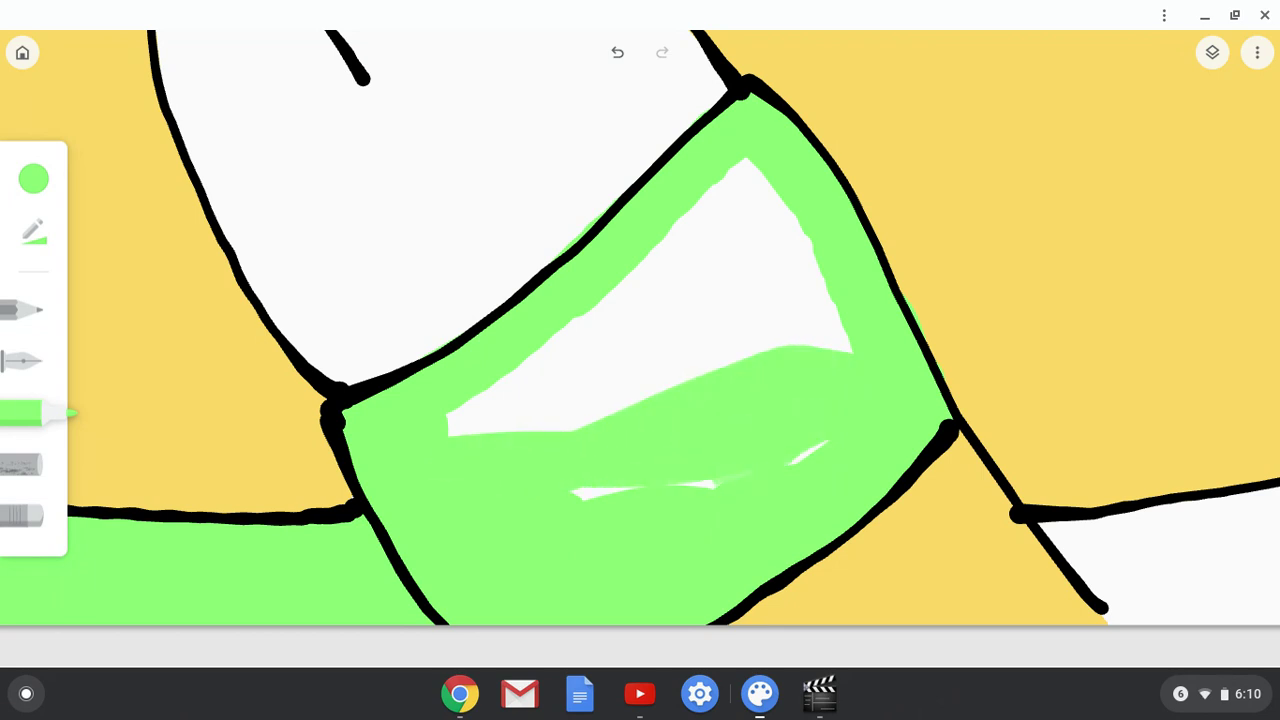
mouse_move(575, 494)
mouse_down()
mouse_move(720, 484)
mouse_move(800, 455)
mouse_move(825, 300)
mouse_move(740, 170)
mouse_move(620, 300)
mouse_move(455, 430)
mouse_move(640, 345)
mouse_move(760, 215)
mouse_move(780, 340)
mouse_up()
mouse_move(600, 415)
mouse_down()
mouse_move(785, 315)
mouse_move(785, 345)
mouse_up()
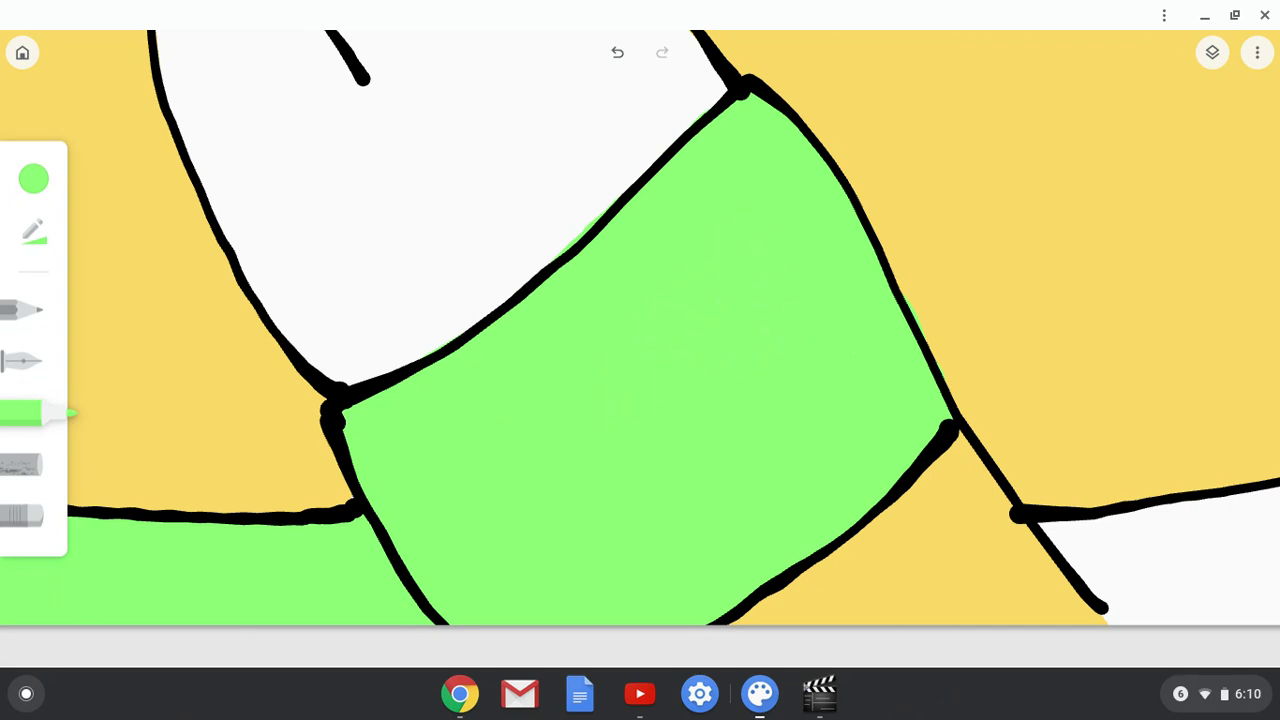
scroll(640, 330, down, 5)
scroll(640, 330, up, 5)
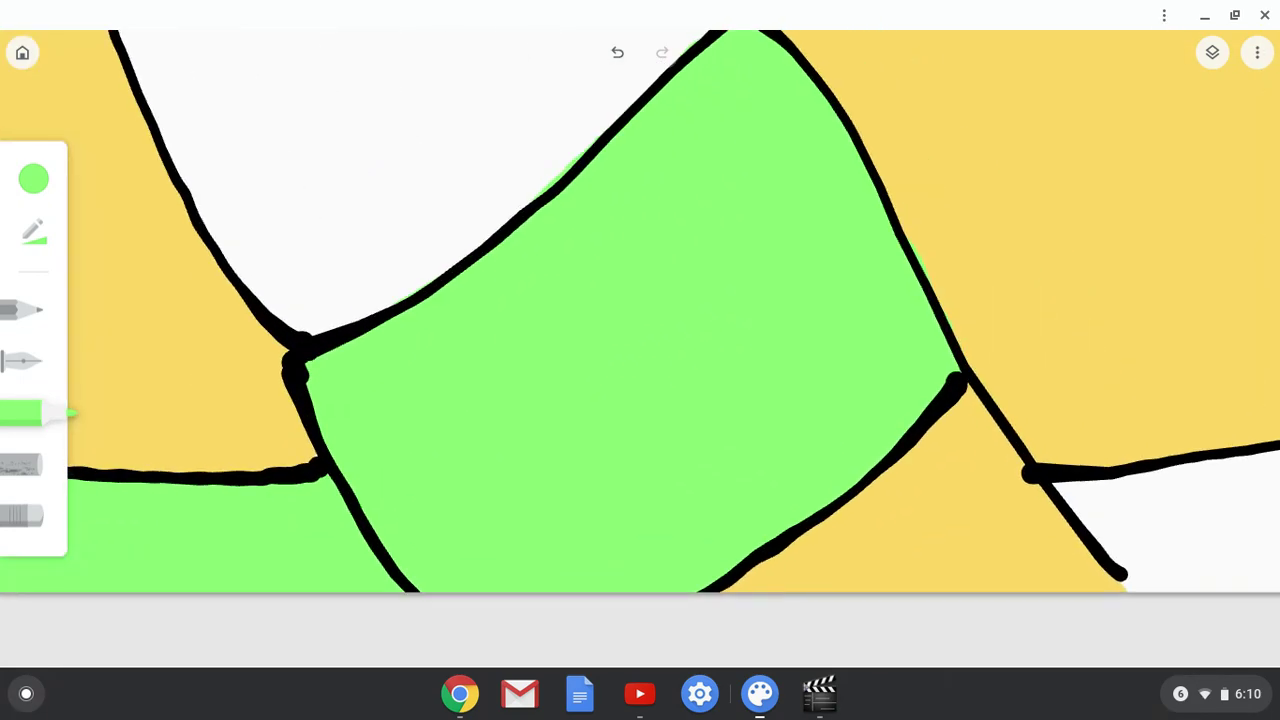
scroll(640, 330, down, 5)
scroll(640, 350, up, 4)
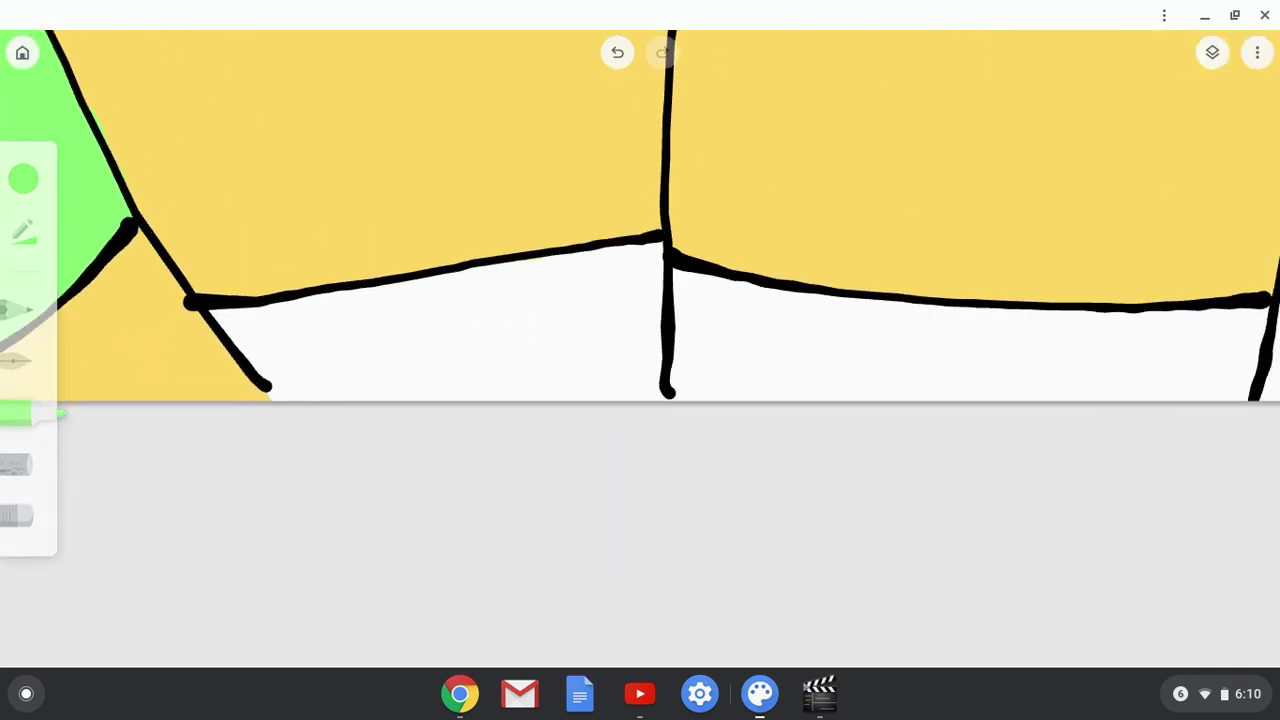
scroll(640, 350, down, 6)
scroll(640, 350, down, 2)
scroll(640, 350, up, 5)
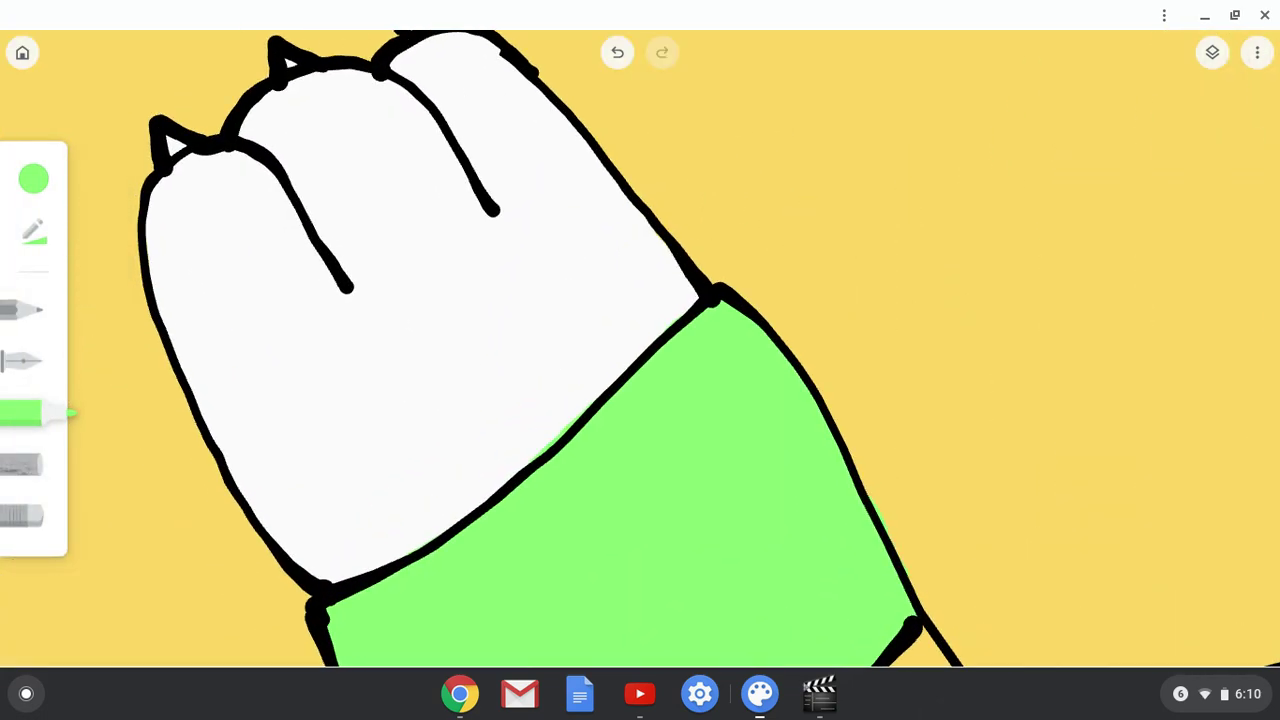
click(24, 516)
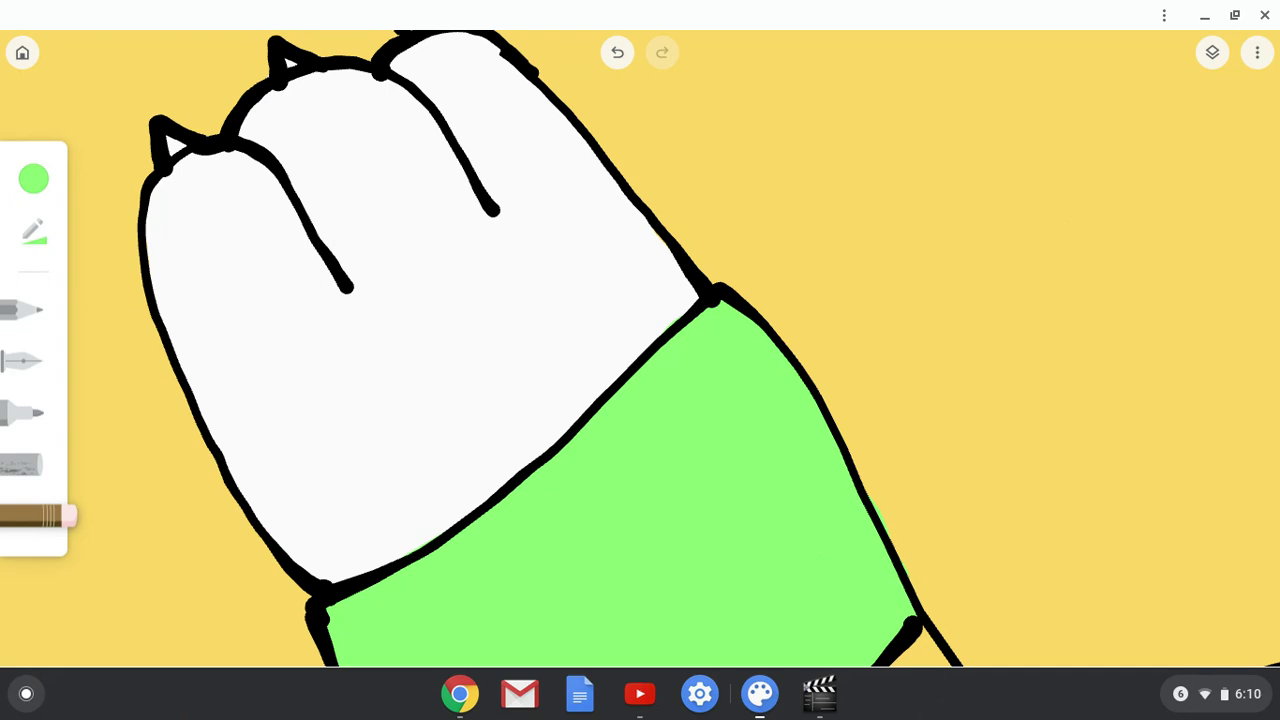
click(24, 361)
scroll(640, 350, down, 3)
scroll(620, 400, up, 4)
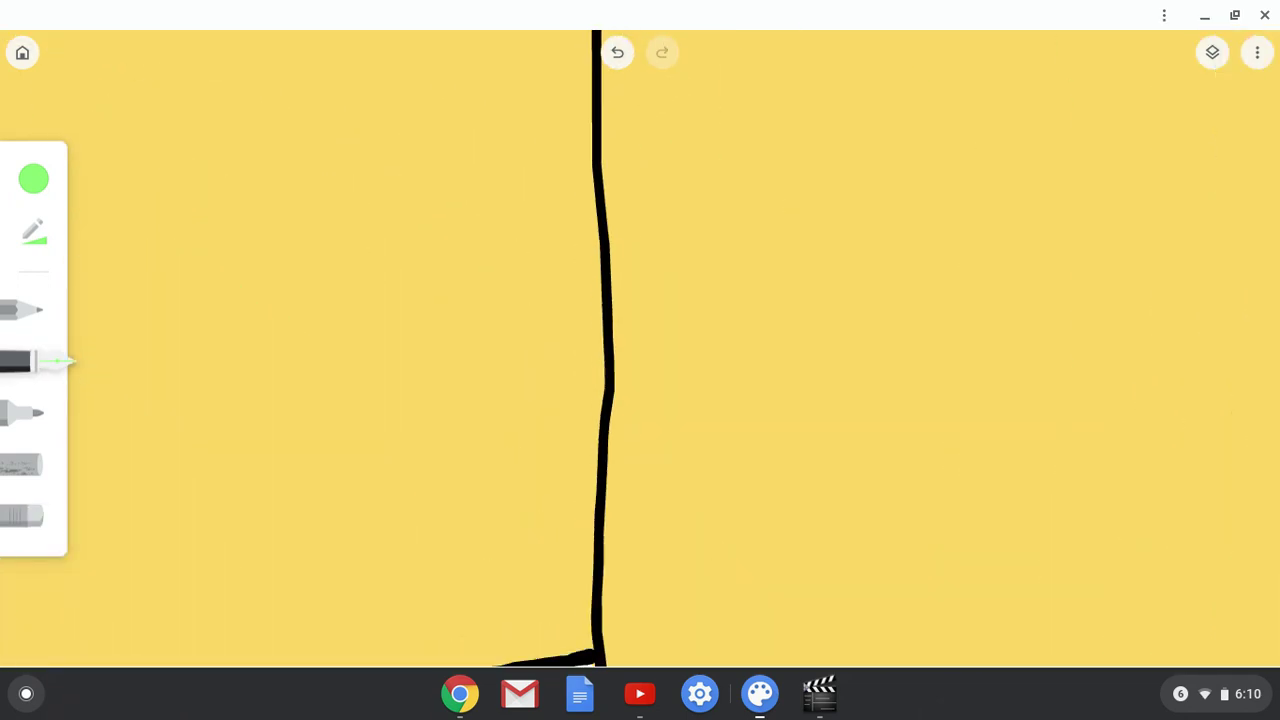
scroll(640, 400, down, 3)
mouse_move(641, 590)
mouse_down()
mouse_move(591, 573)
mouse_move(768, 585)
mouse_up()
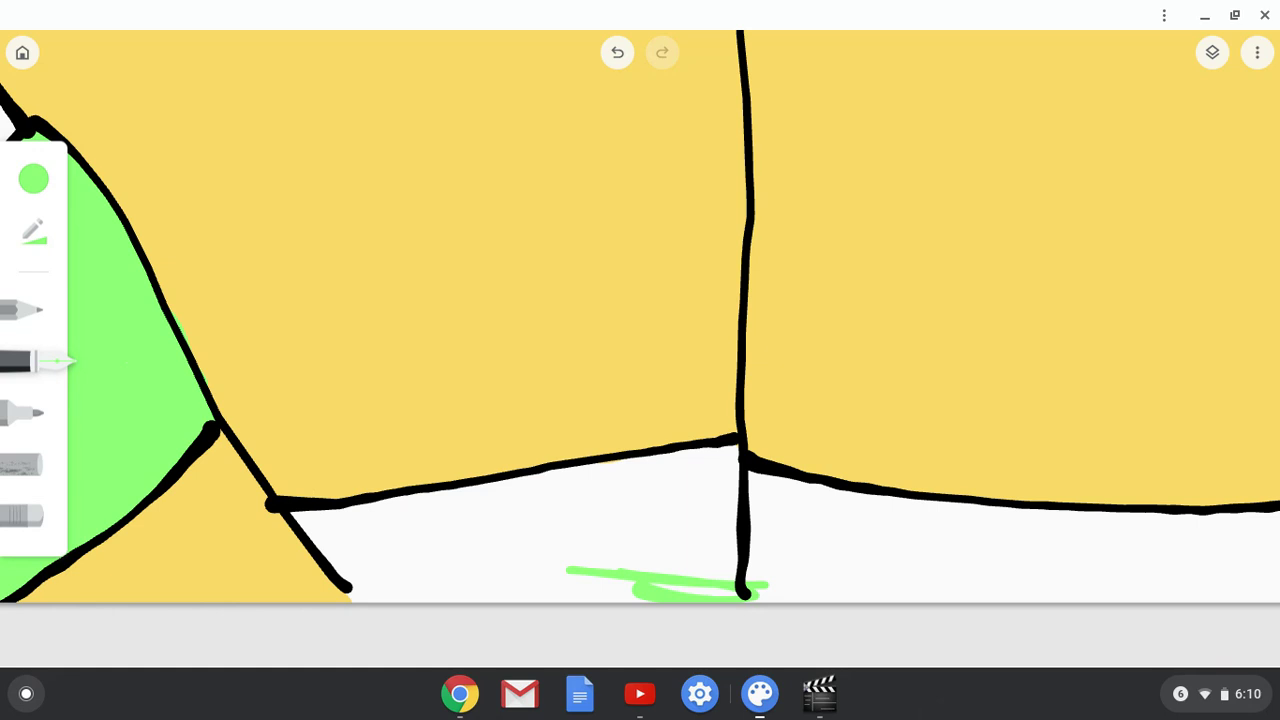
click(617, 52)
- Colour the hem section beside the raised arm light green with the marker, continuing partway into the adjoining sleeve cuff
click(24, 412)
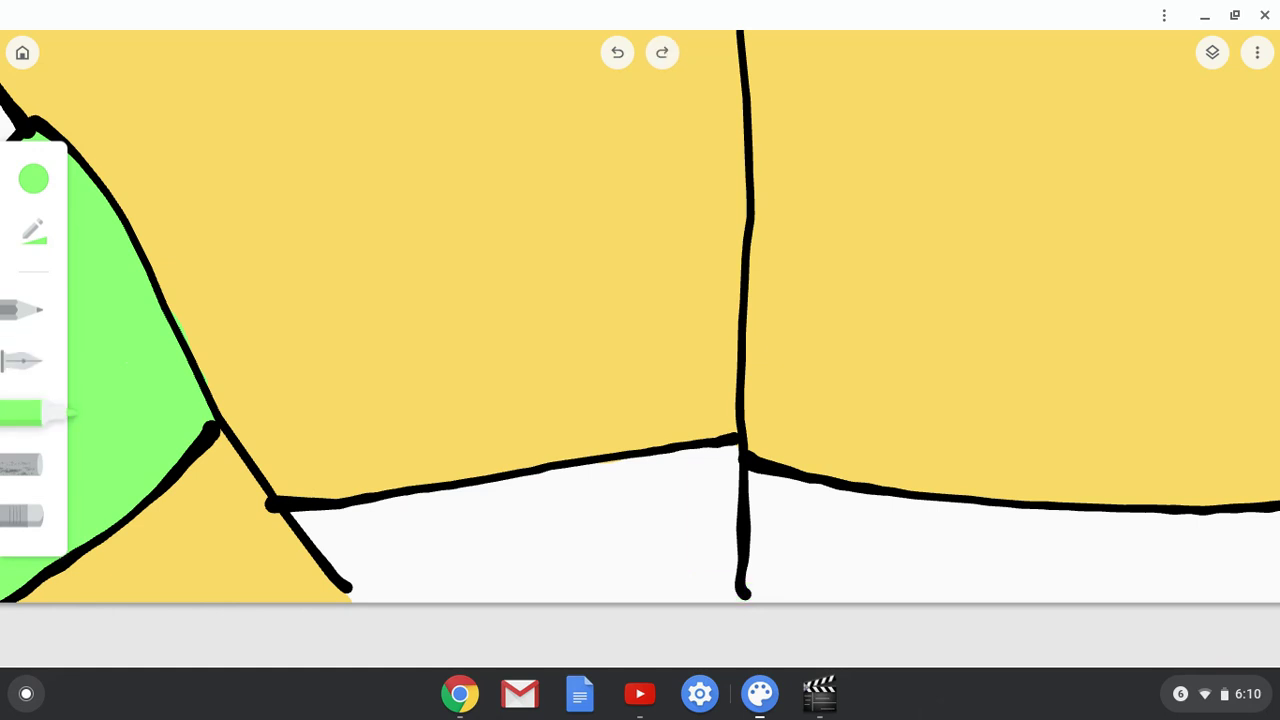
mouse_move(620, 560)
mouse_down()
mouse_move(800, 570)
mouse_move(510, 575)
mouse_move(570, 590)
mouse_up()
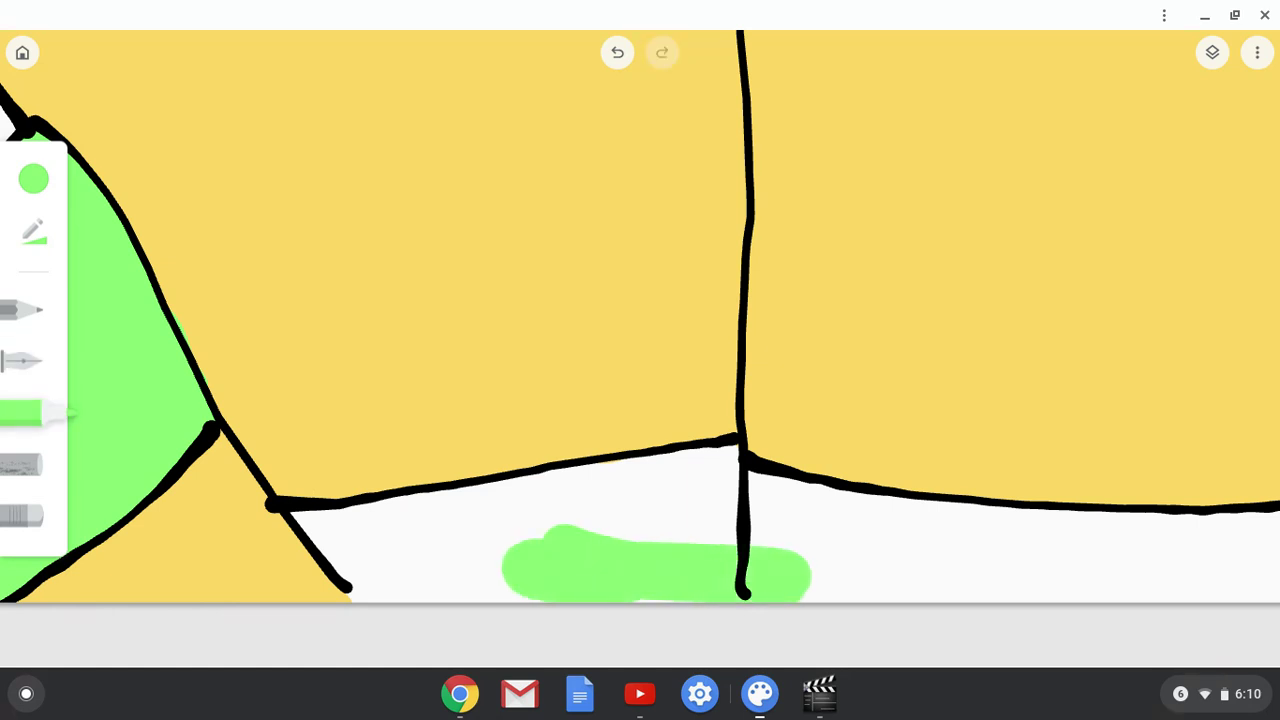
drag(300, 515, 360, 565)
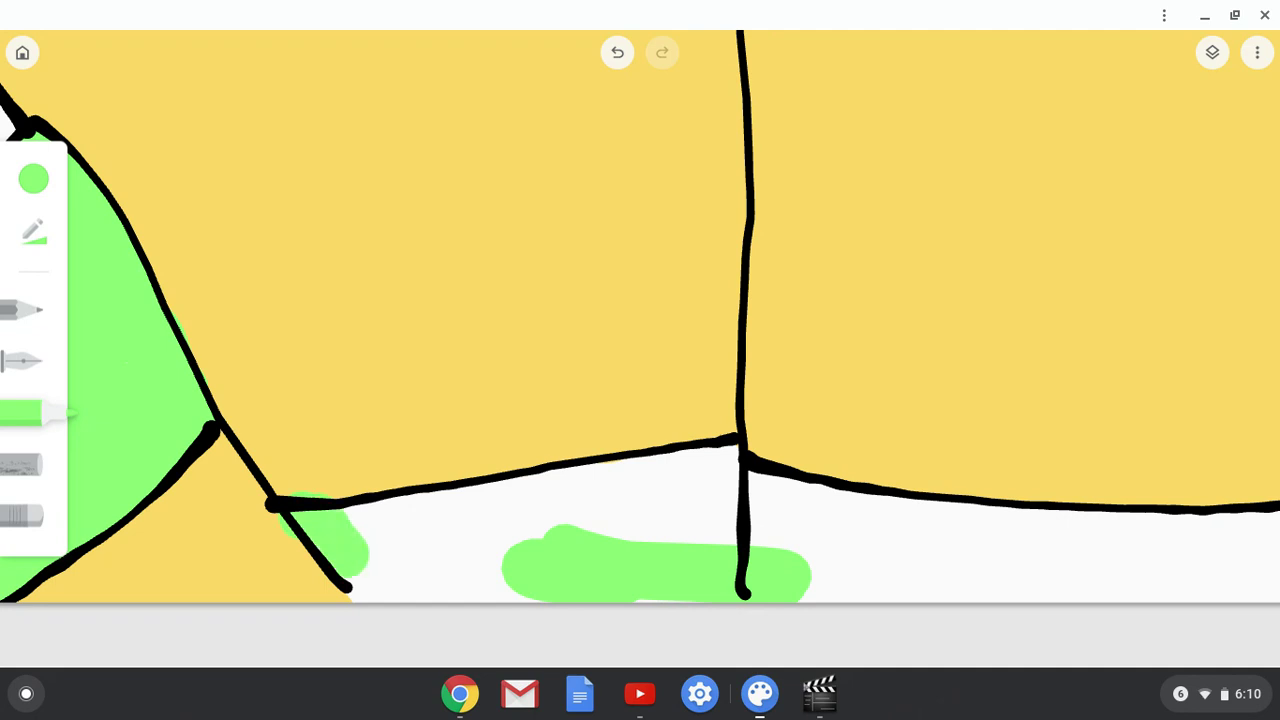
mouse_move(352, 520)
mouse_down()
mouse_move(369, 574)
mouse_move(523, 572)
mouse_move(498, 525)
mouse_move(1056, 586)
mouse_move(1095, 570)
mouse_move(819, 549)
mouse_move(935, 505)
mouse_up()
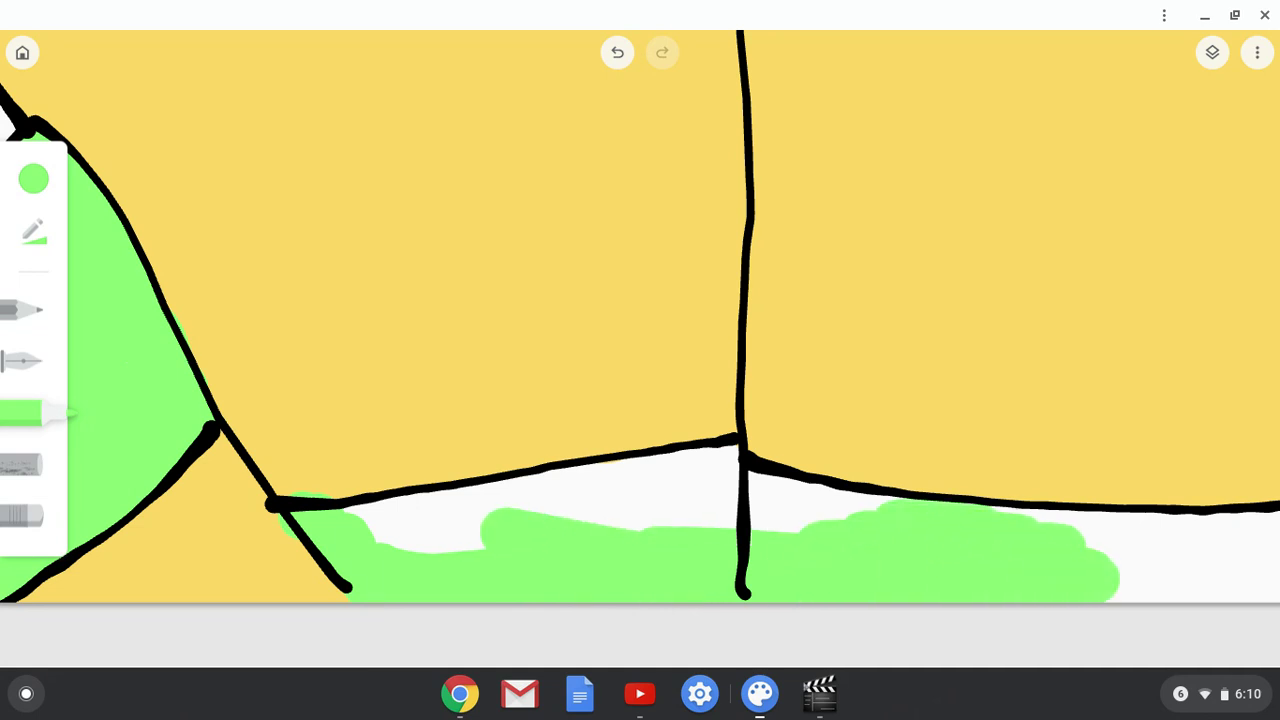
drag(378, 542, 440, 528)
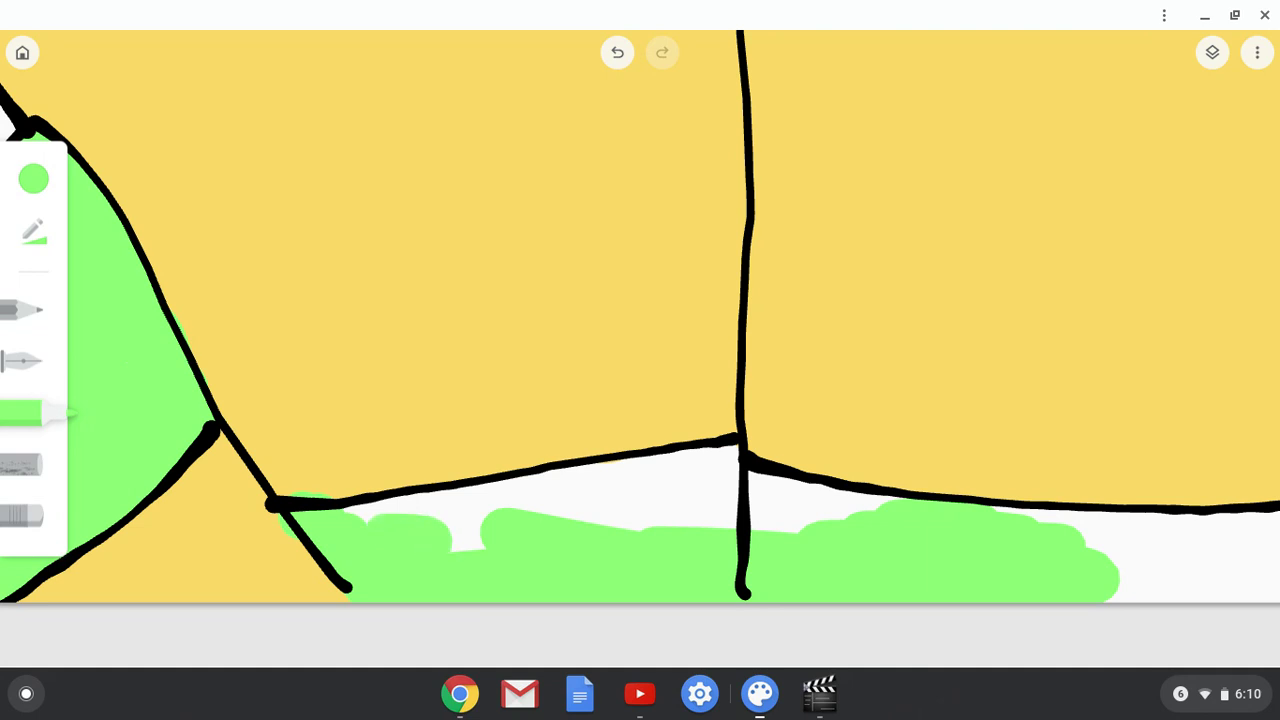
mouse_move(350, 515)
mouse_down()
mouse_move(415, 505)
mouse_move(455, 520)
mouse_move(540, 492)
mouse_move(546, 505)
mouse_move(717, 466)
mouse_move(754, 500)
mouse_move(790, 505)
mouse_move(800, 480)
mouse_move(890, 500)
mouse_move(800, 527)
mouse_move(612, 514)
mouse_up()
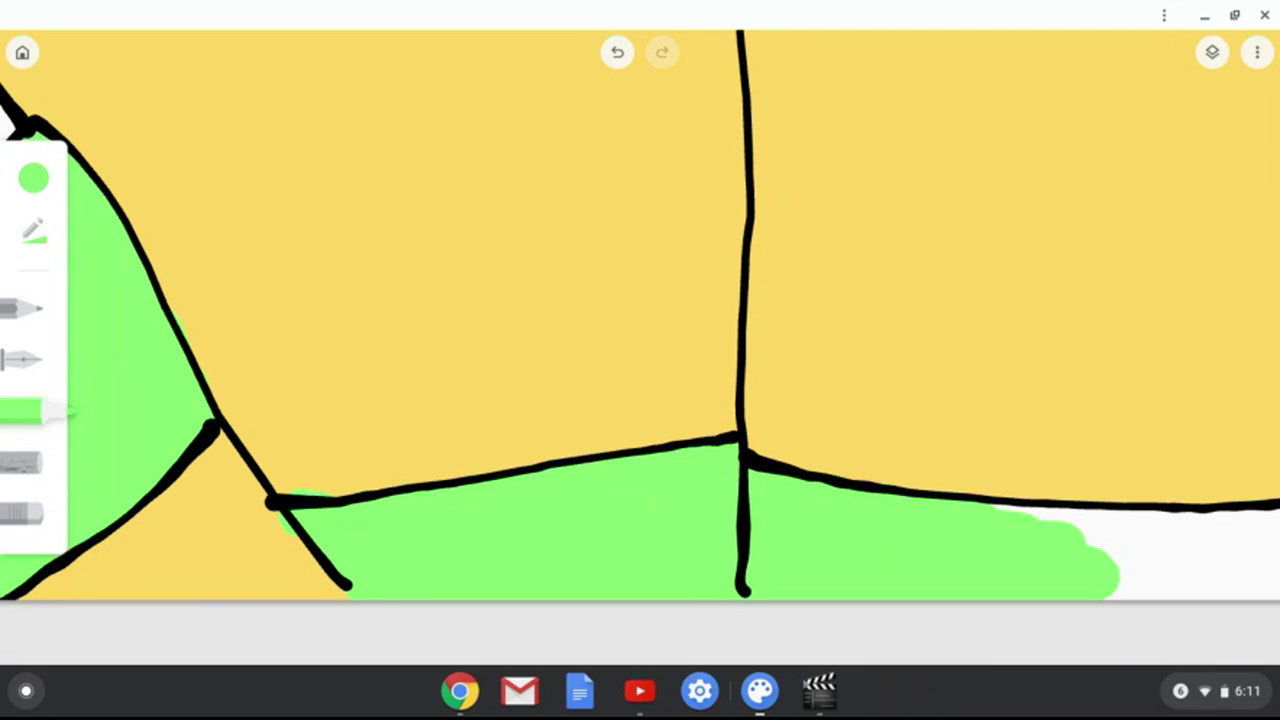
- Fill the rest of the far-right sleeve cuff with light green up to its outer outline
scroll(640, 340, up, 5)
scroll(640, 340, down, 4)
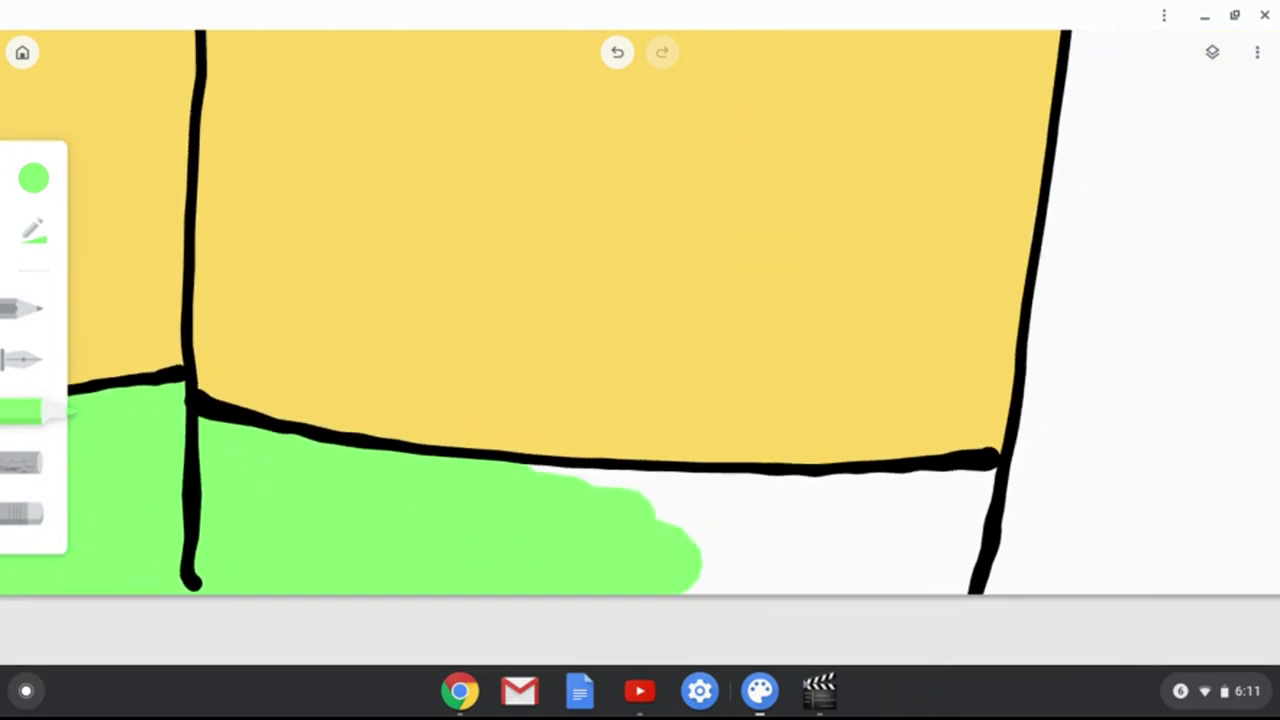
mouse_move(925, 512)
mouse_down()
mouse_move(692, 530)
mouse_move(590, 500)
mouse_move(625, 498)
mouse_move(548, 495)
mouse_up()
mouse_move(690, 575)
mouse_down()
mouse_move(922, 560)
mouse_move(842, 592)
mouse_up()
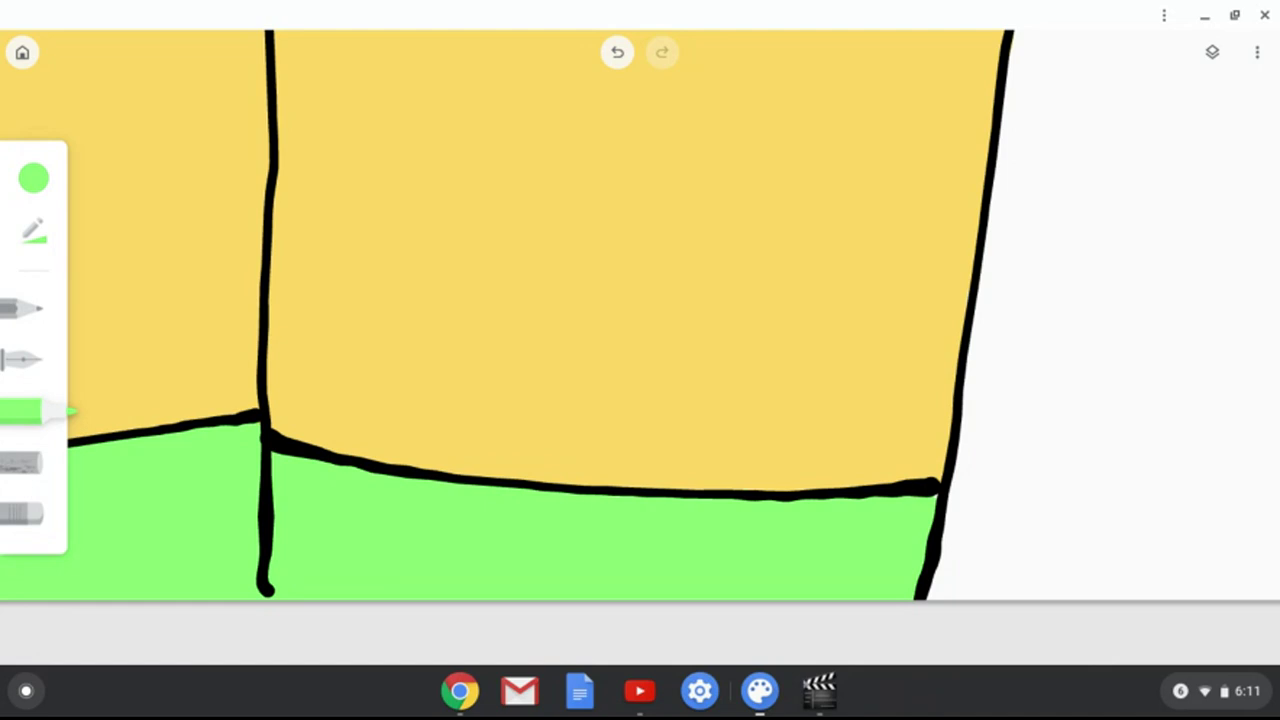
- Set the marker to the palette's light yellow and paint over the green overspill at the hem corner beside the raised arm
click(34, 232)
click(34, 232)
click(34, 178)
click(171, 168)
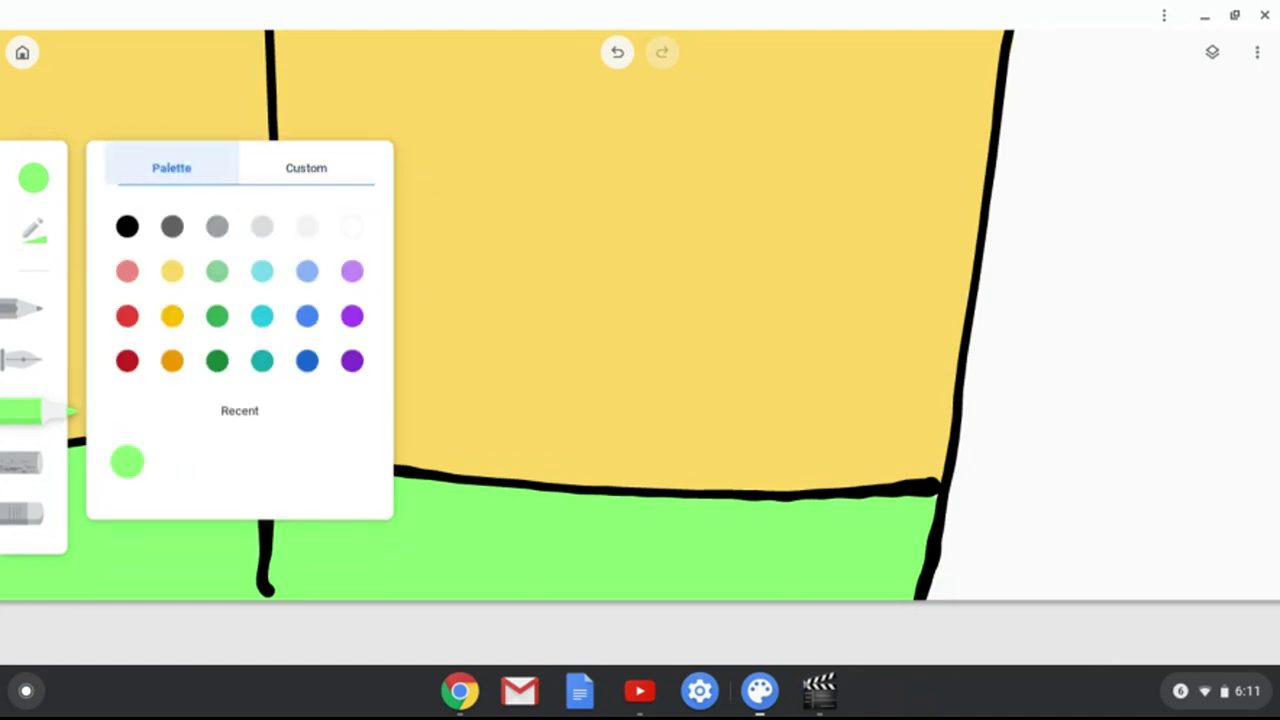
click(172, 271)
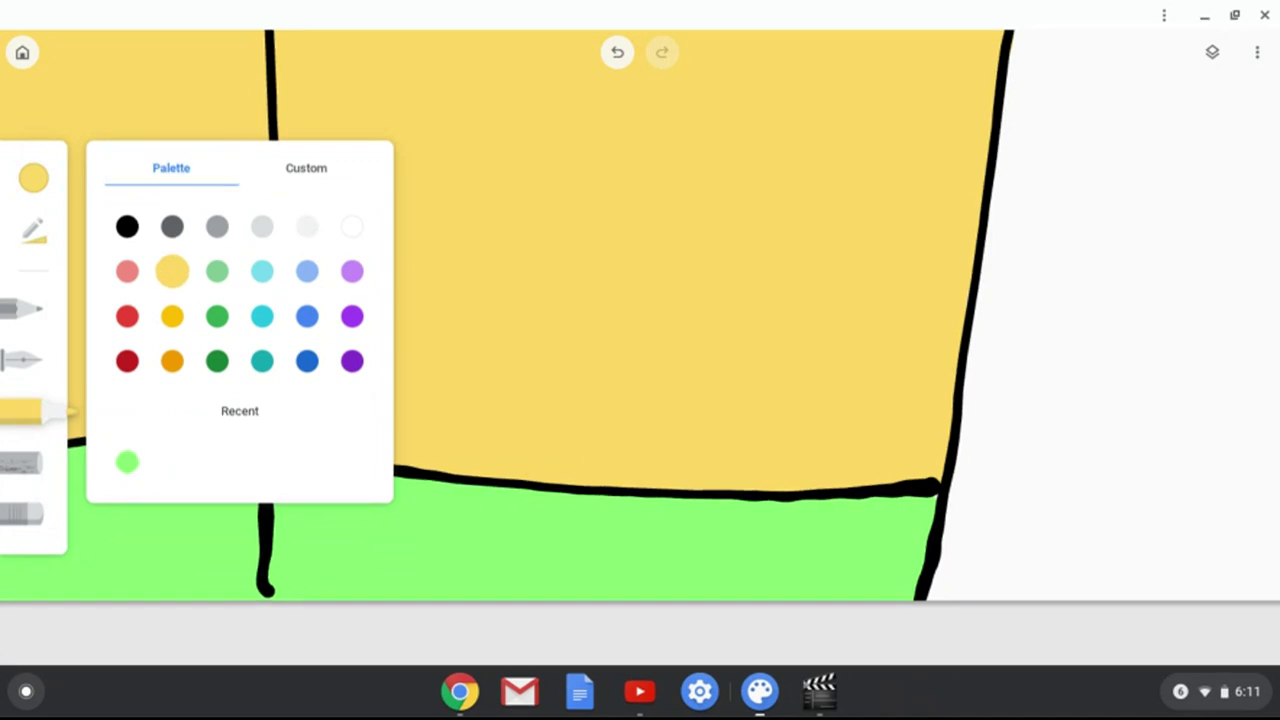
click(34, 178)
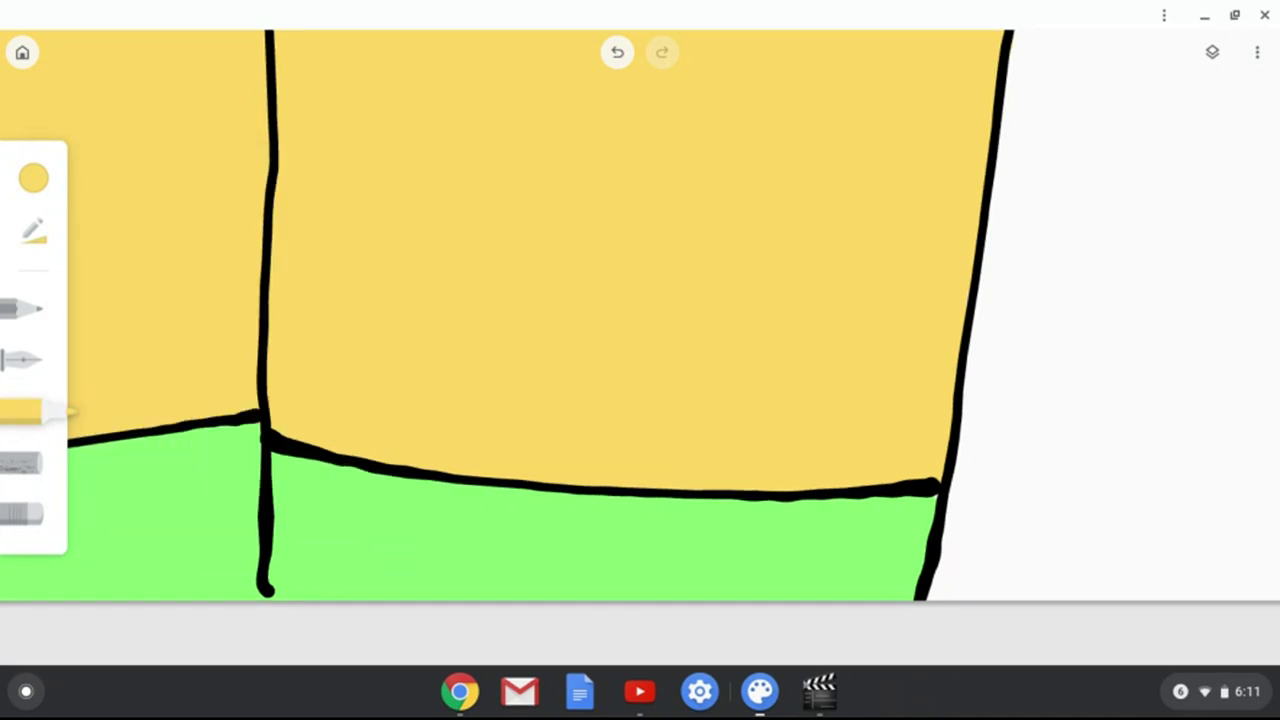
scroll(640, 340, left, 8)
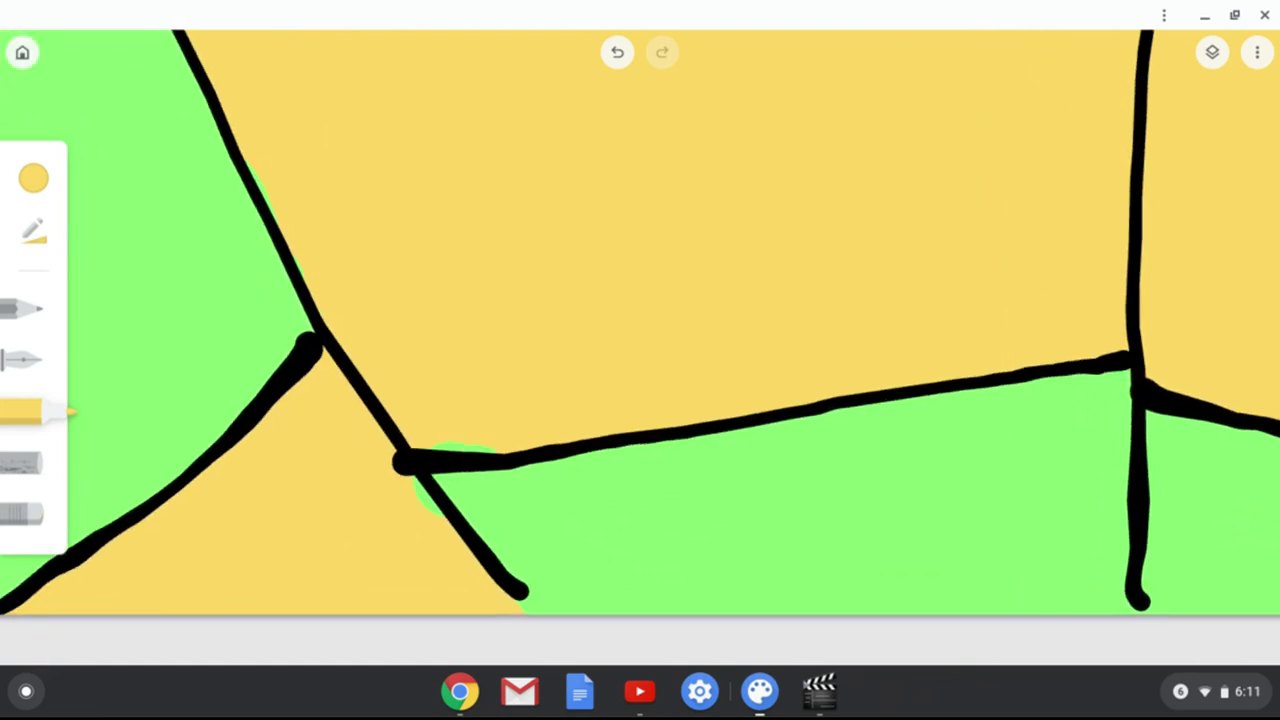
scroll(644, 560, down, 3)
drag(479, 507, 486, 522)
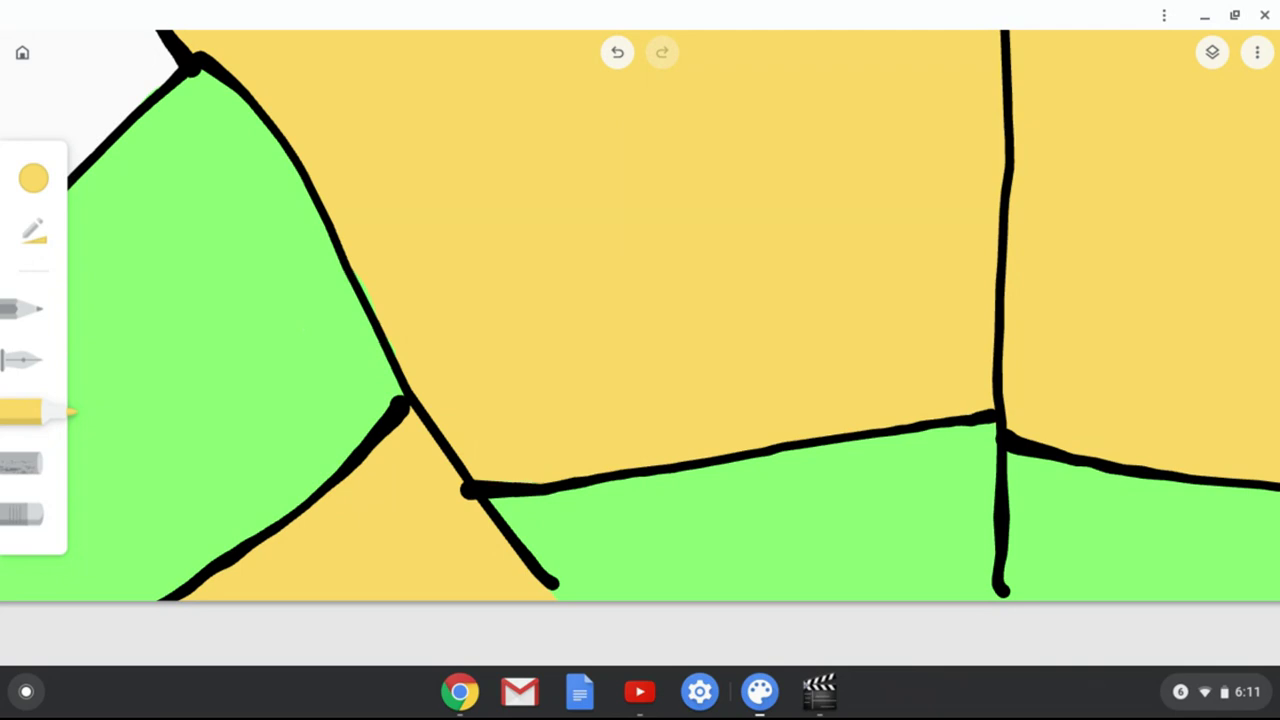
- Cover the green overspill along the outer edge of the raised arm's cuff with light yellow
scroll(640, 340, left, 2)
scroll(700, 260, down, 2)
scroll(560, 200, up, 3)
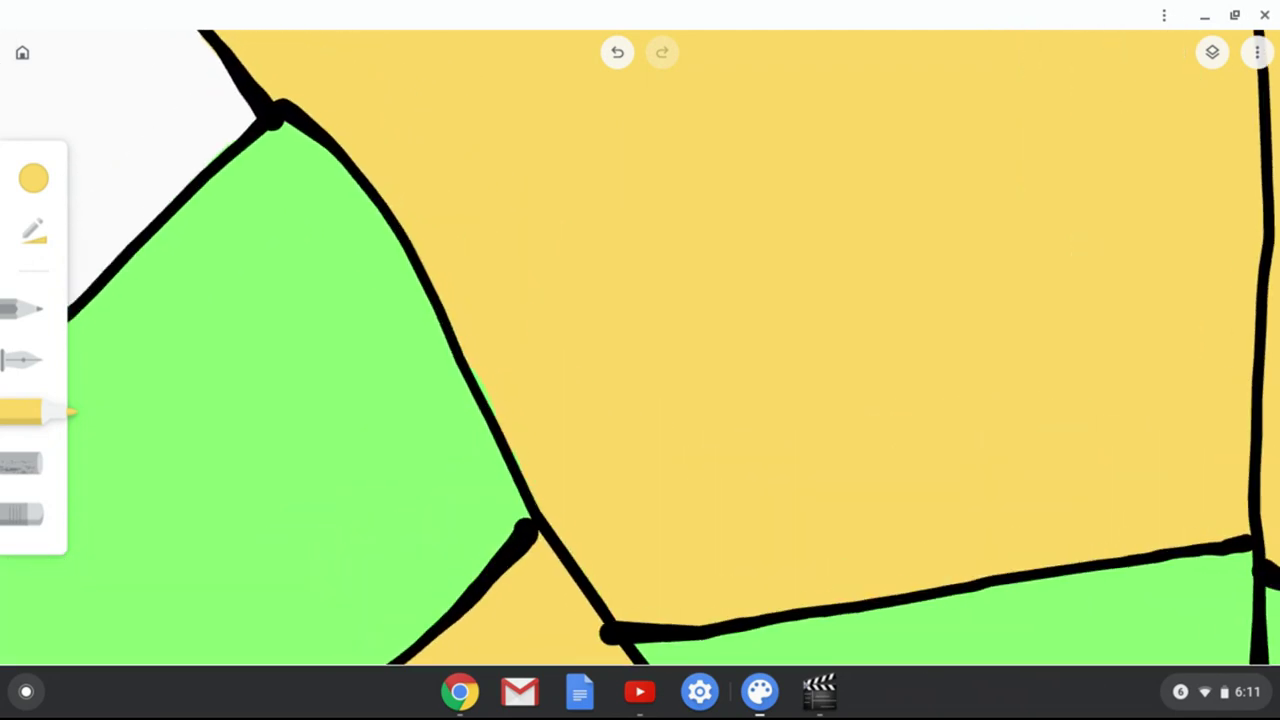
scroll(650, 334, down, 2)
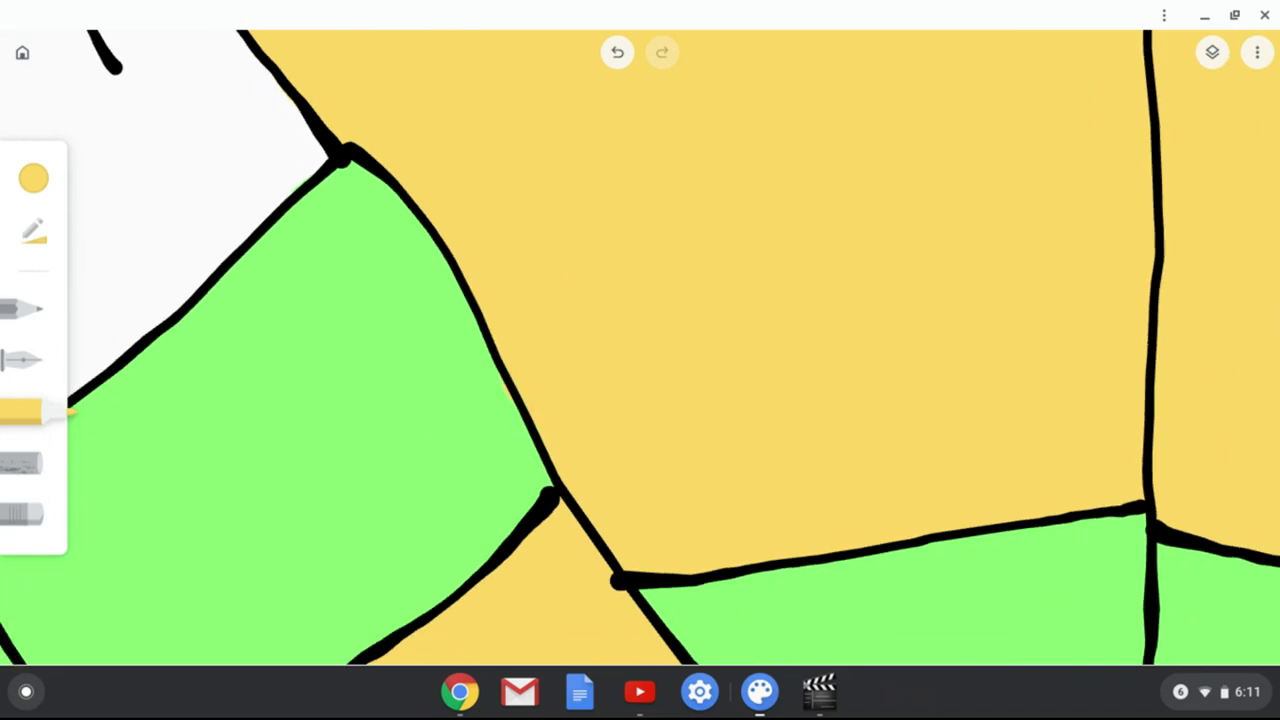
- Paint light yellow over the green overspill above the hem line where it meets the left sleeve
scroll(640, 400, up, 3)
scroll(800, 330, down, 5)
scroll(640, 320, up, 3)
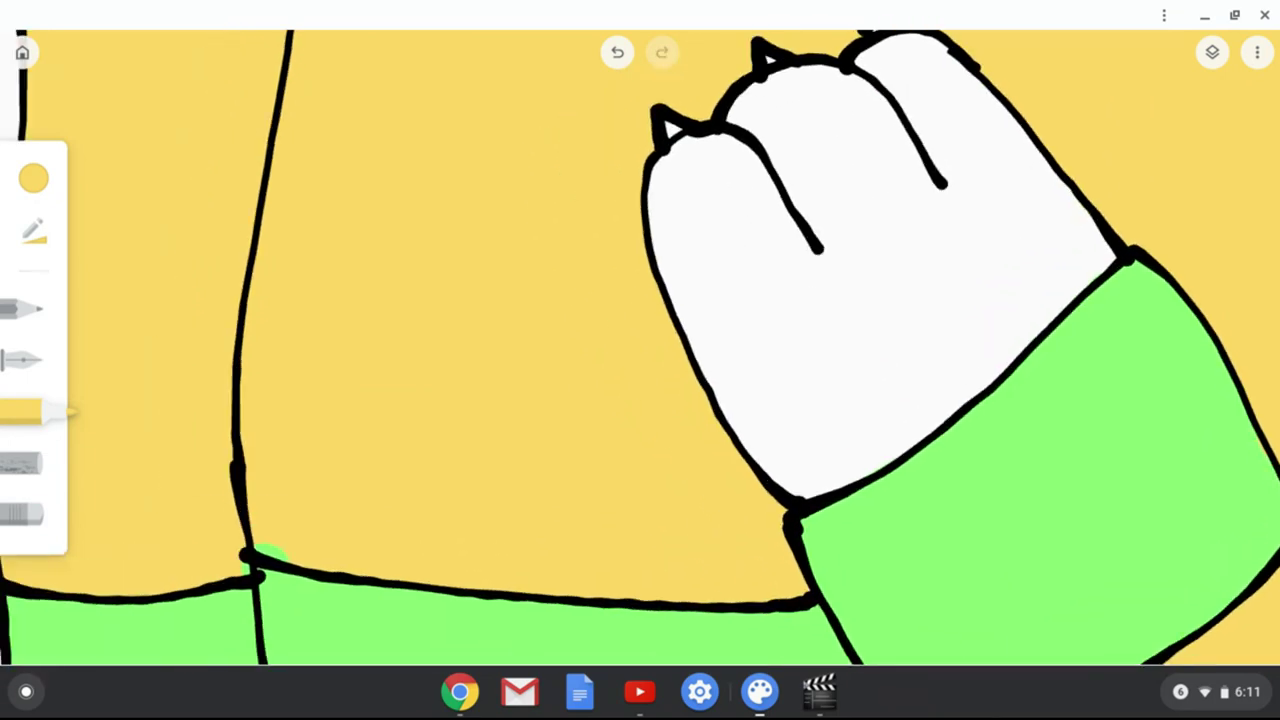
scroll(640, 340, down, 2)
scroll(340, 580, up, 4)
scroll(700, 240, down, 3)
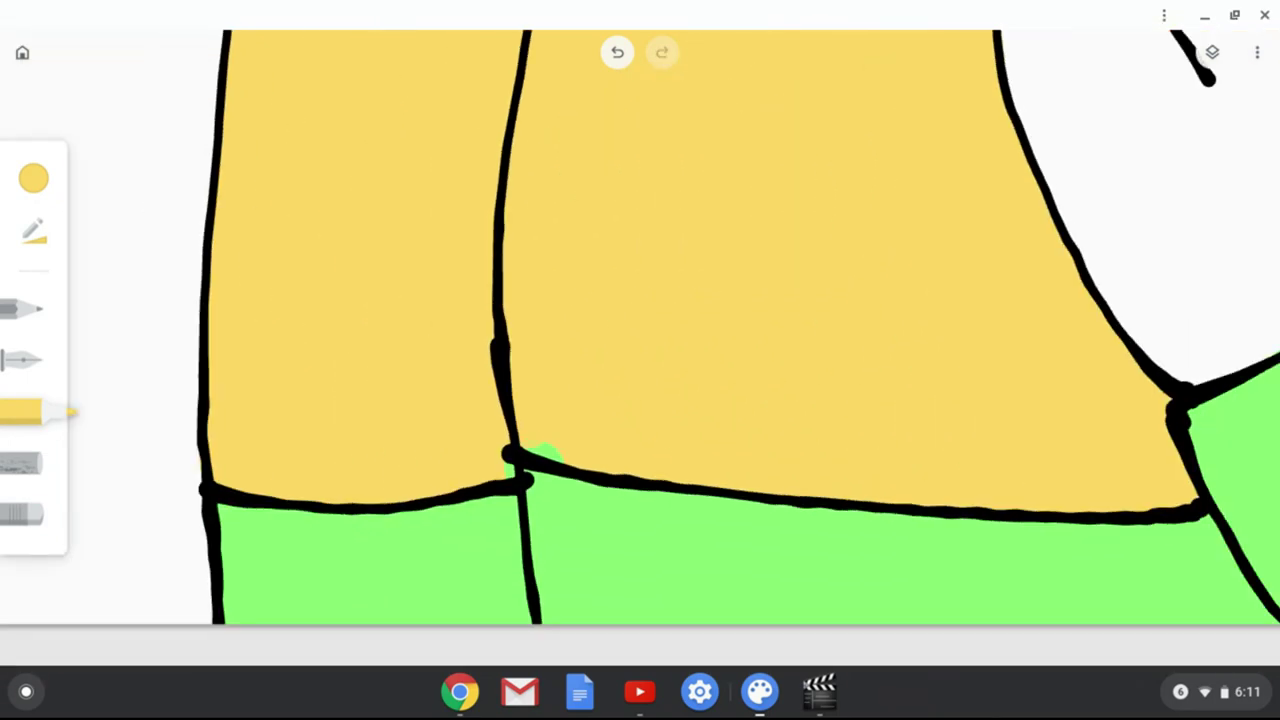
drag(534, 446, 558, 448)
- Bring the partly coloured collar area into view and switch the marker back to the recent light green
scroll(640, 345, down, 5)
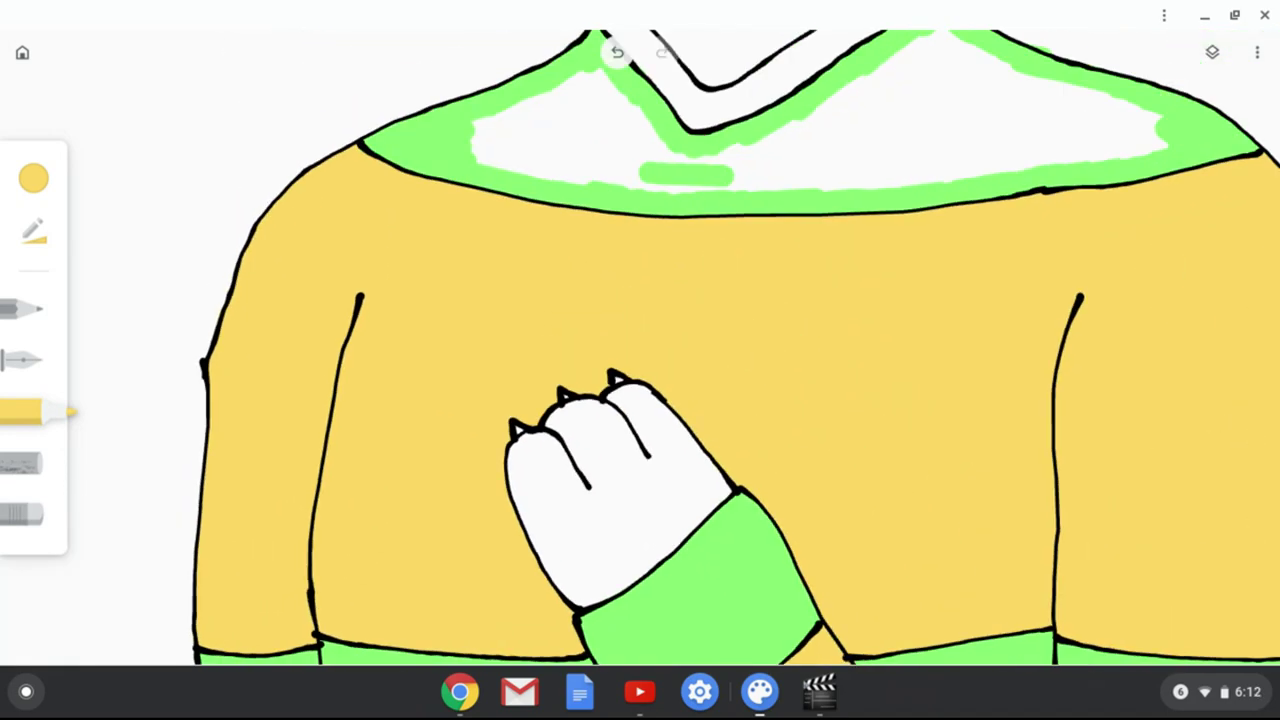
scroll(809, 127, up, 3)
scroll(640, 345, down, 4)
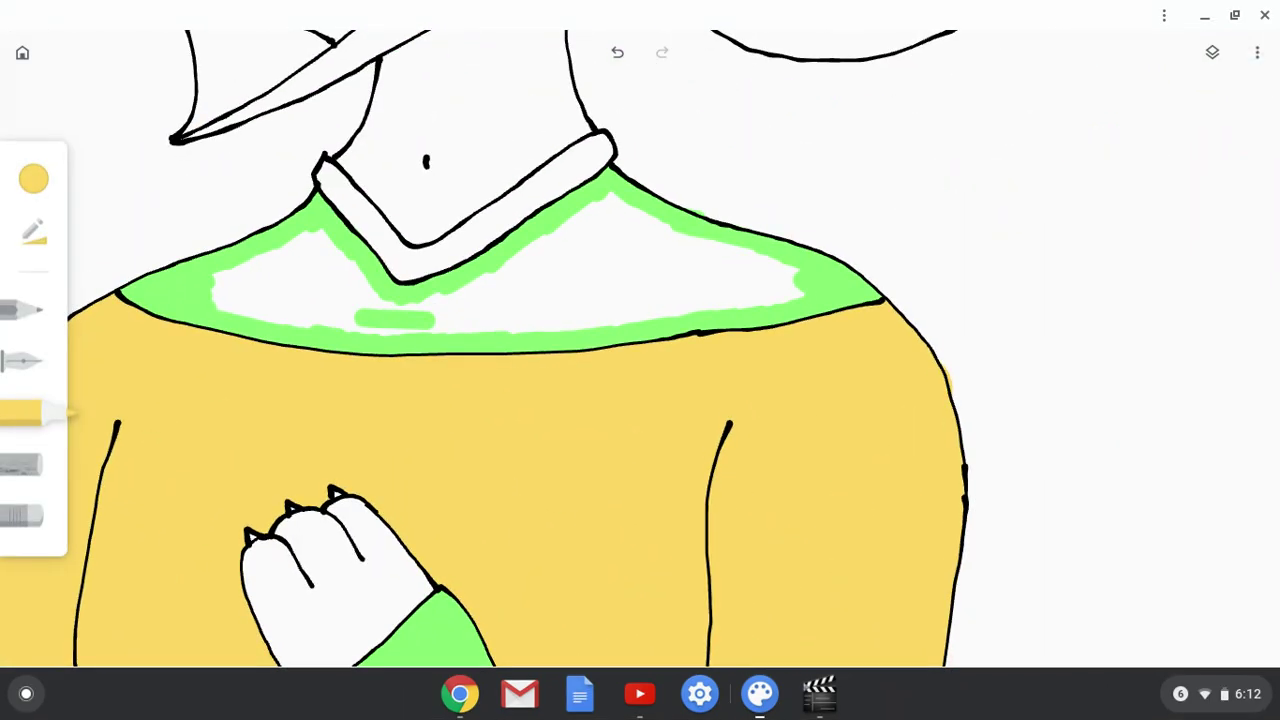
click(34, 179)
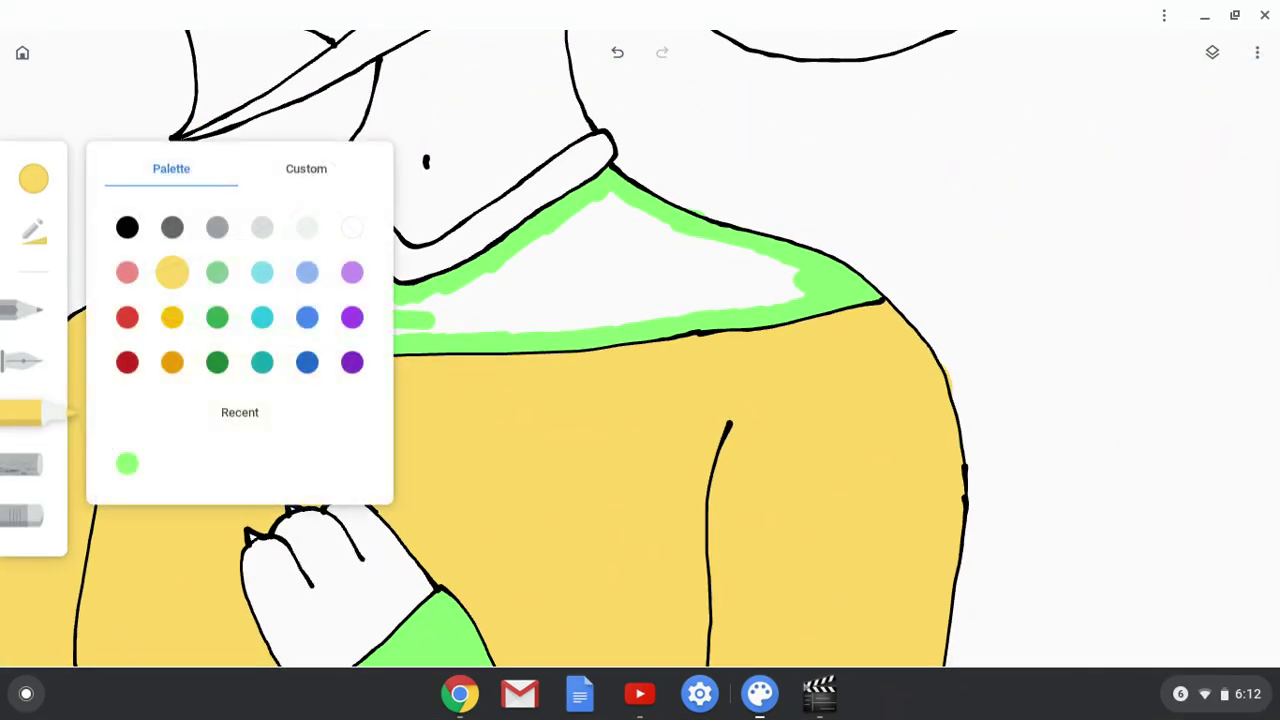
click(127, 463)
click(34, 179)
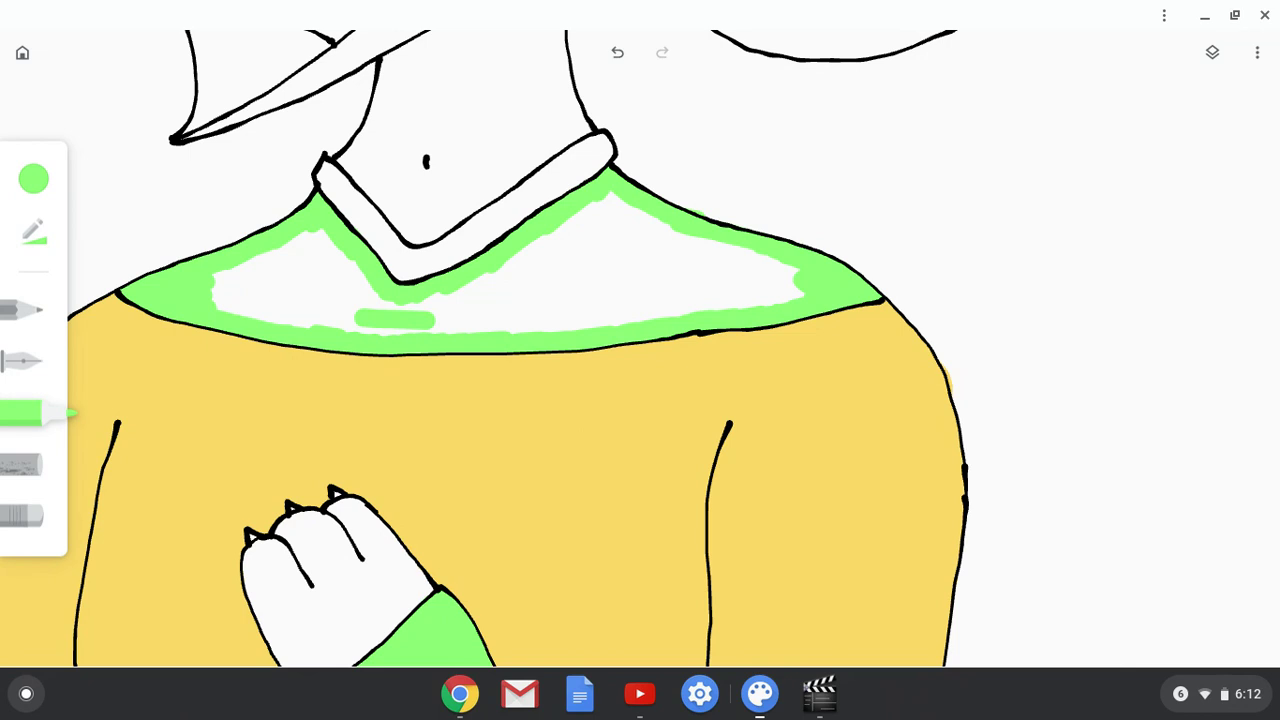
- Enlarge the marker, fill the remaining white of the sweater's collar area with light green, and return the marker to its smallest size
click(33, 232)
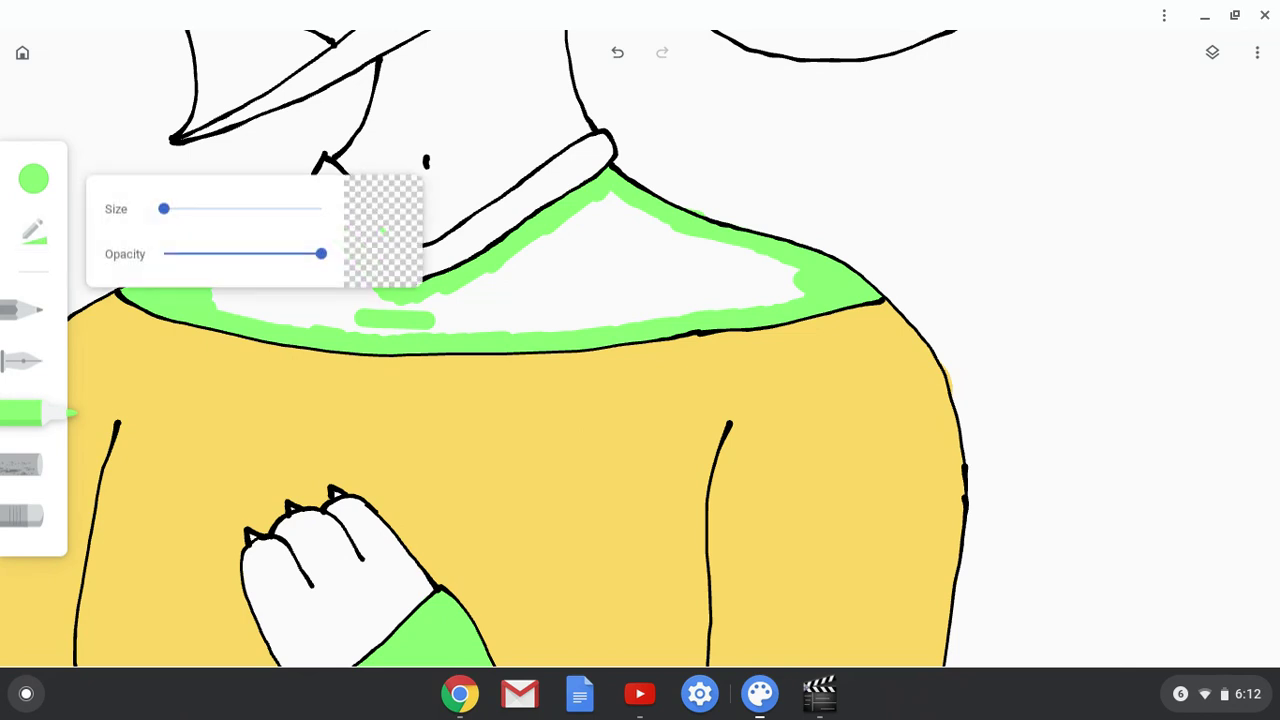
drag(164, 208, 193, 208)
mouse_move(557, 283)
mouse_down()
mouse_move(402, 308)
mouse_move(504, 276)
mouse_move(385, 310)
mouse_move(330, 290)
mouse_move(220, 285)
mouse_move(300, 245)
mouse_move(364, 278)
mouse_up()
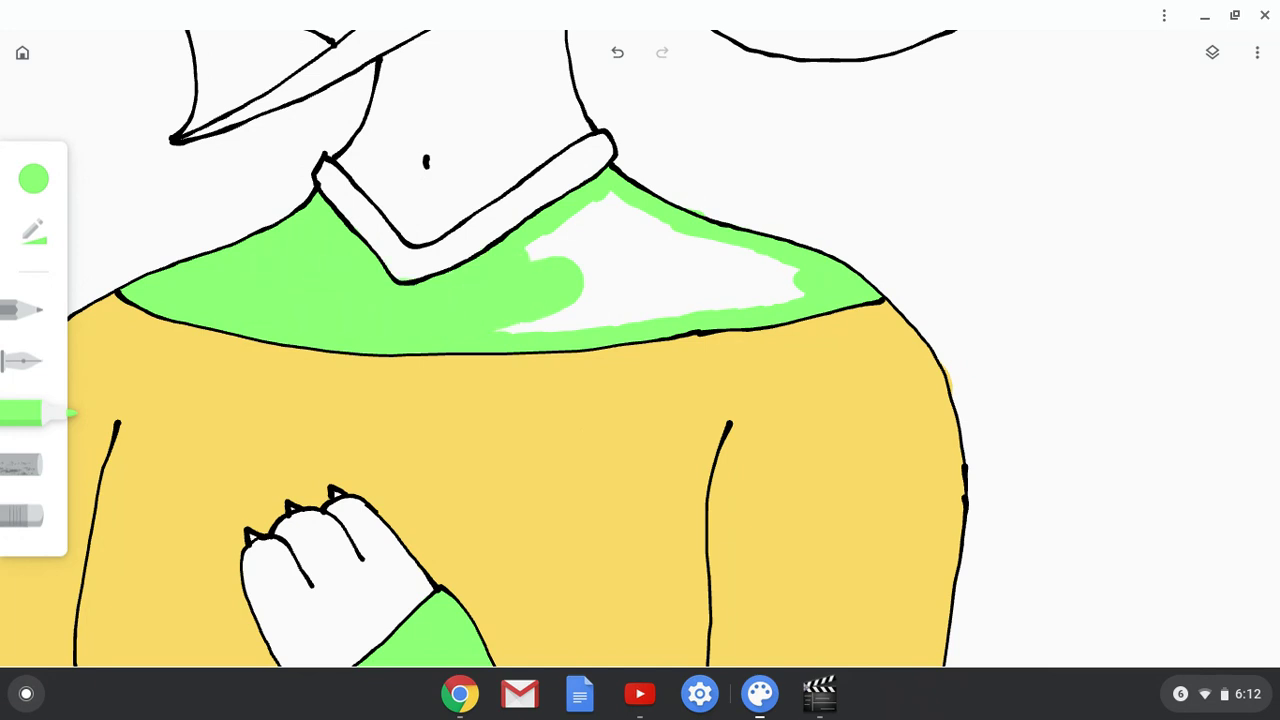
mouse_move(535, 255)
mouse_down()
mouse_move(595, 235)
mouse_move(620, 205)
mouse_move(665, 262)
mouse_move(745, 270)
mouse_move(795, 295)
mouse_move(585, 300)
mouse_move(500, 325)
mouse_up()
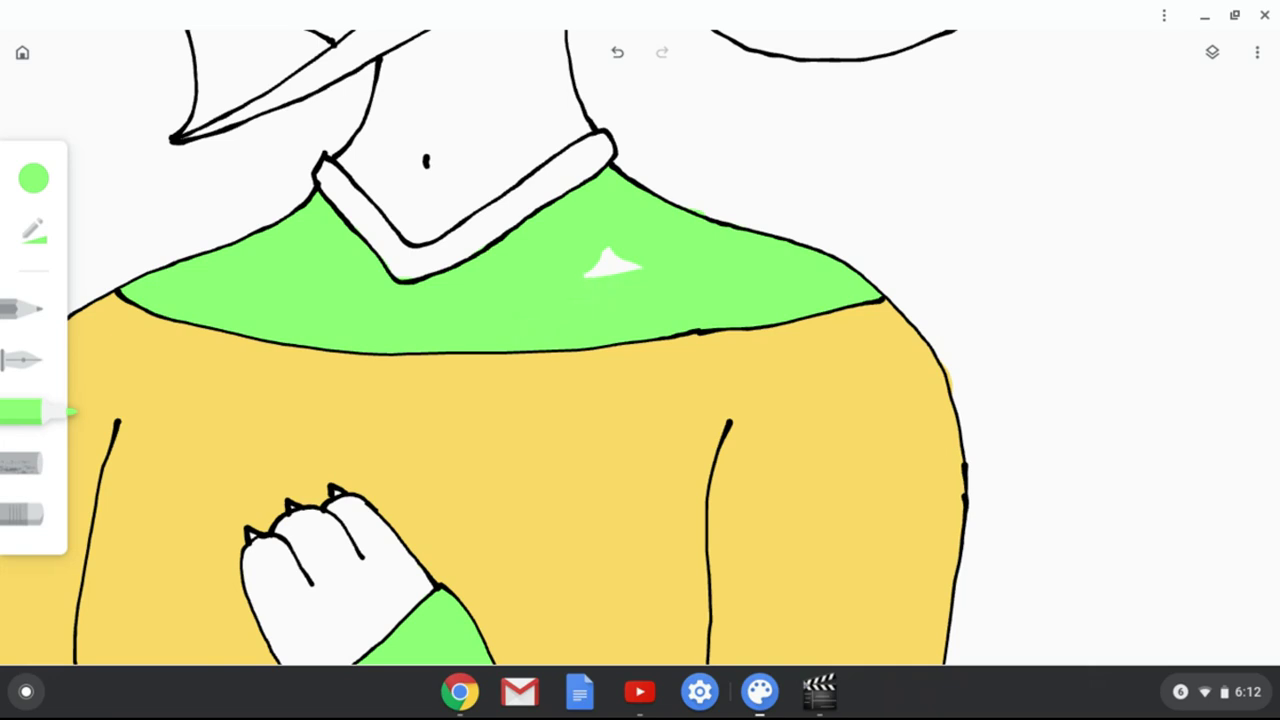
drag(588, 272, 638, 258)
click(33, 230)
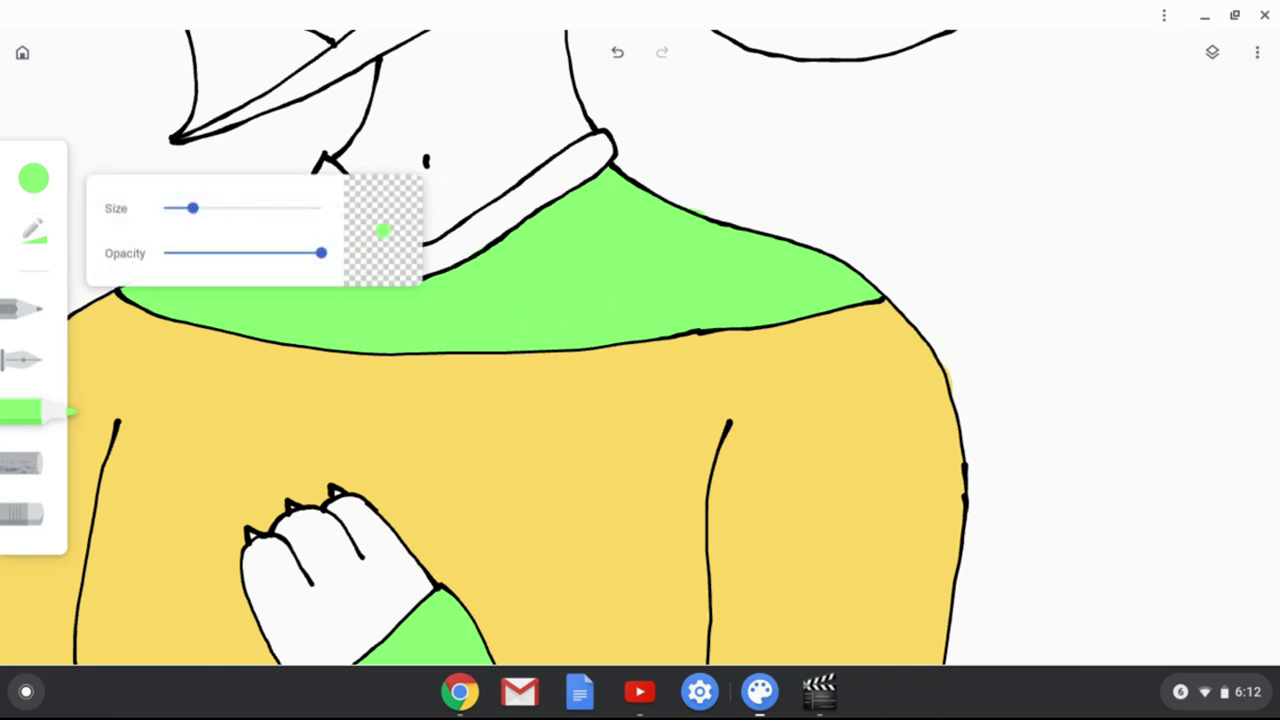
drag(193, 208, 164, 208)
- Erase the green overspill outside the shoulder line near the right end of the neckband
click(24, 514)
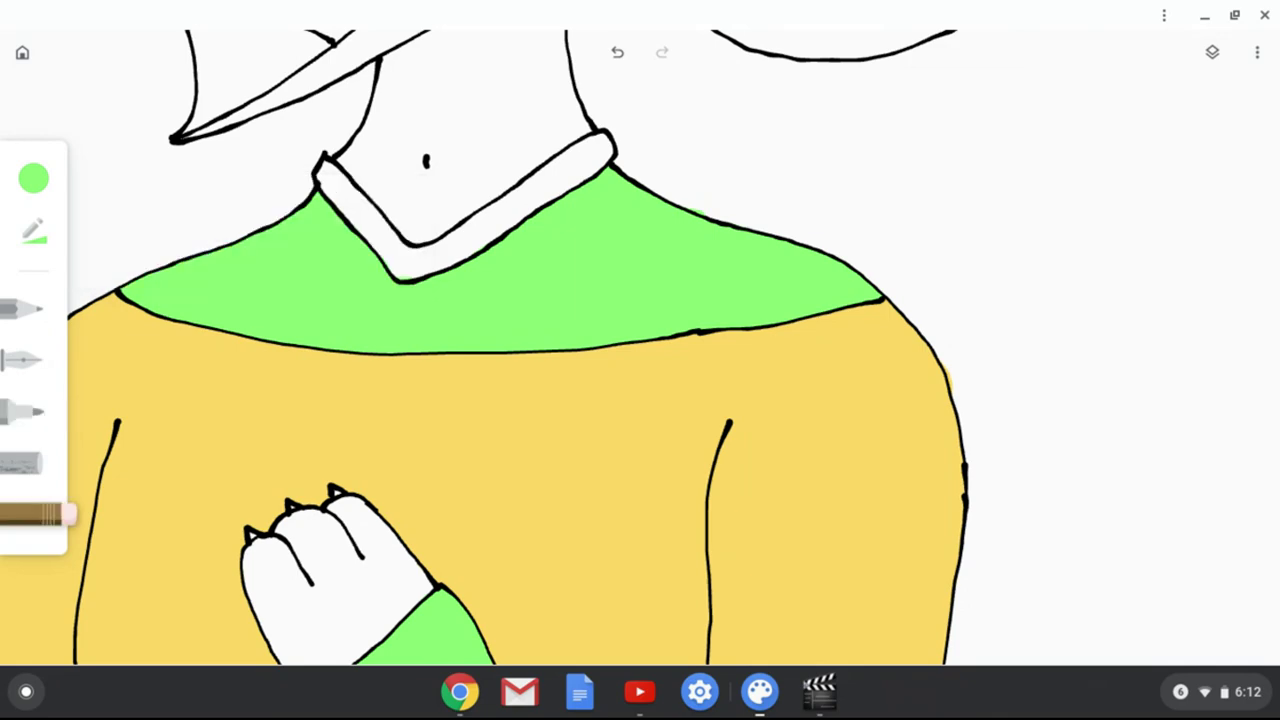
scroll(700, 212, up, 5)
scroll(560, 390, up, 3)
scroll(640, 330, down, 2)
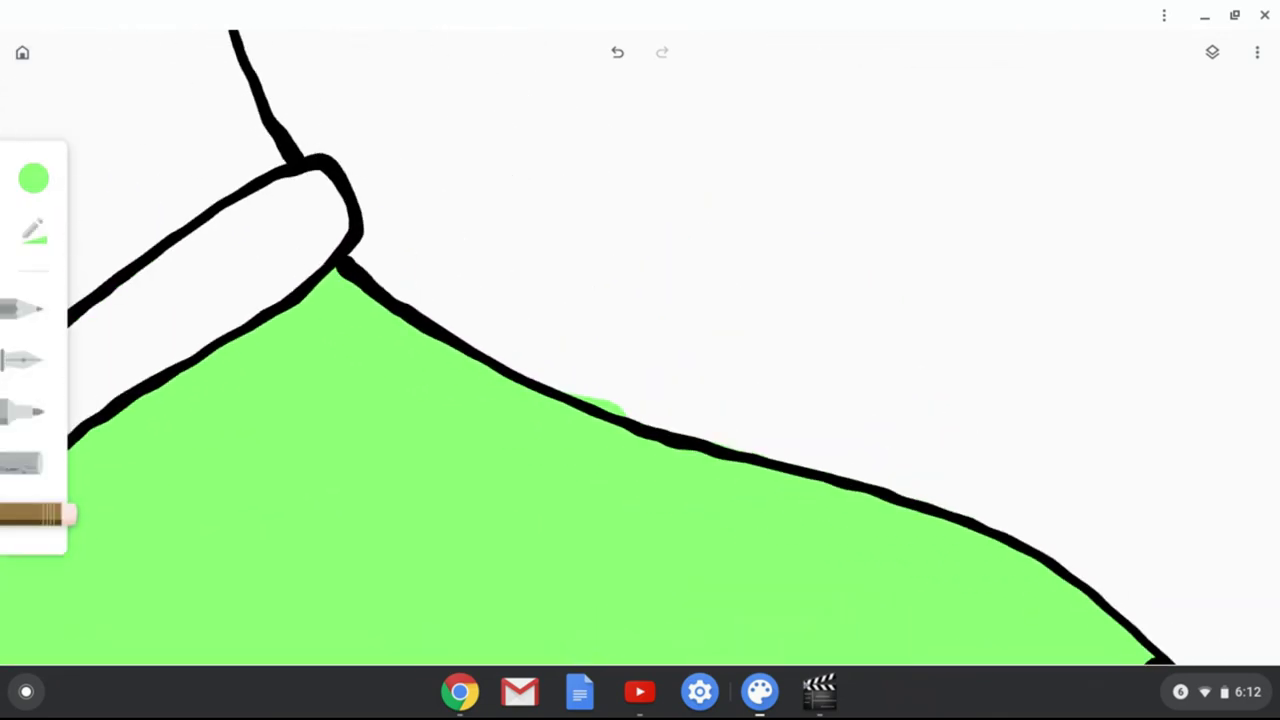
drag(626, 408, 574, 391)
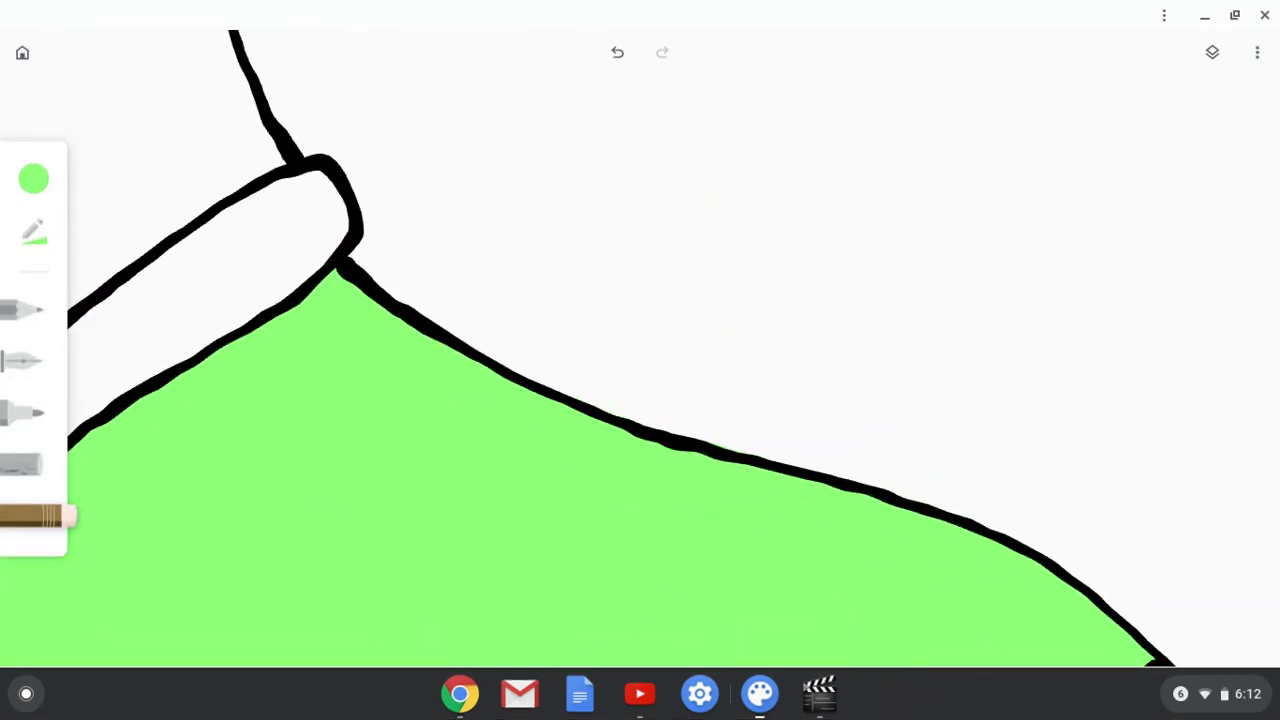
- Erase the green overspill inside the V-shaped neckband along its lower outline and around the point
scroll(640, 350, up, 1)
scroll(640, 350, left, 4)
scroll(640, 350, up, 2)
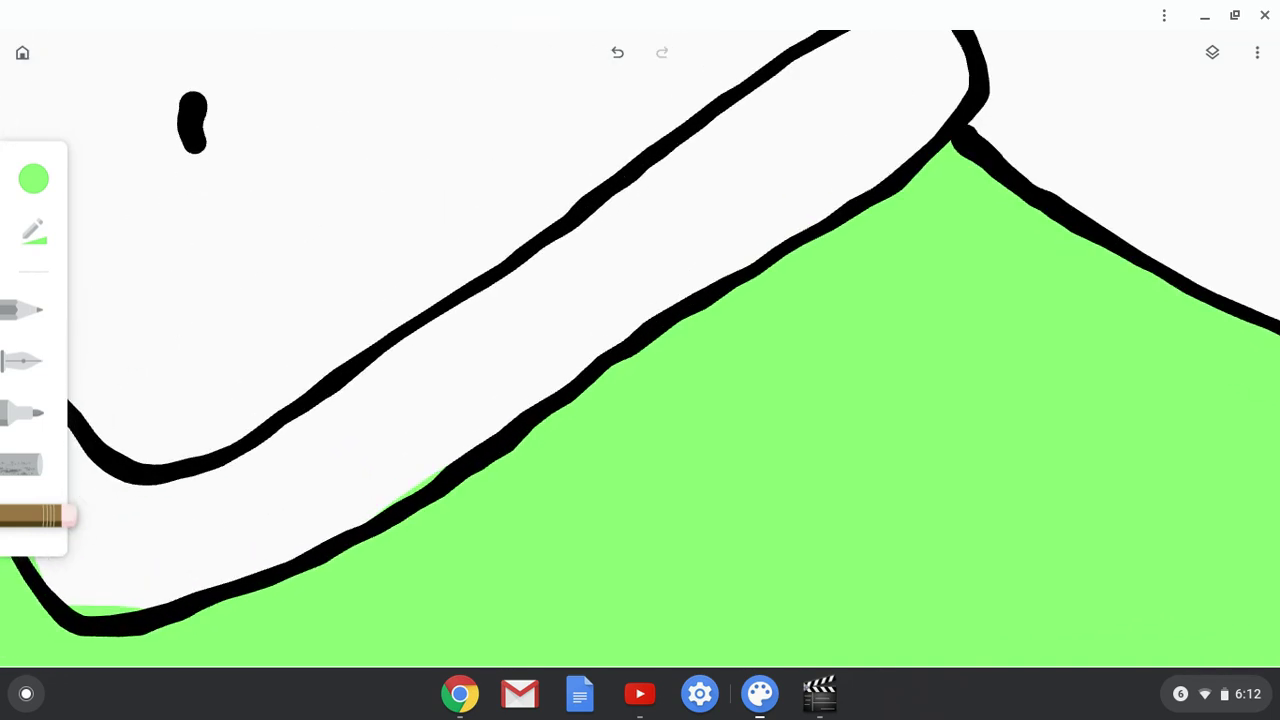
scroll(640, 350, down, 3)
drag(502, 432, 543, 410)
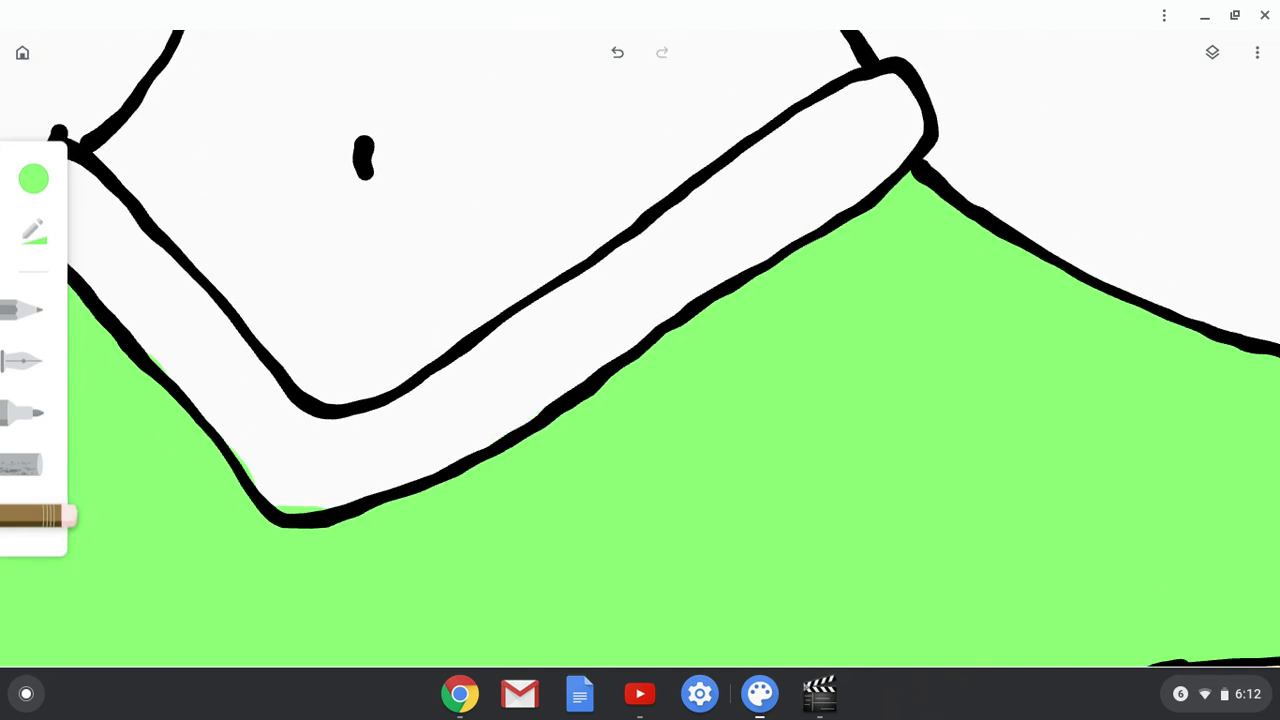
mouse_move(326, 503)
mouse_down()
mouse_move(302, 503)
mouse_move(218, 442)
mouse_up()
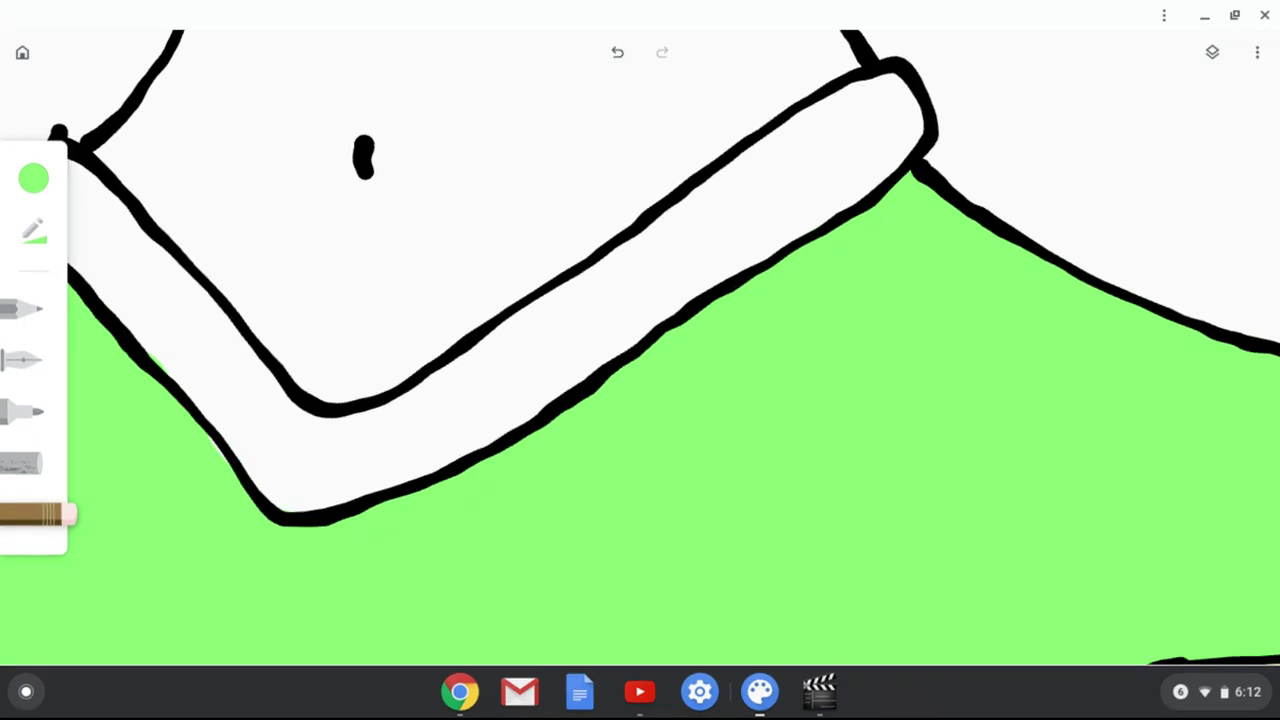
drag(168, 373, 146, 352)
- Touch up the gap beside the neckband's outline, just above the V point, with the light green marker
click(24, 411)
drag(225, 461, 210, 439)
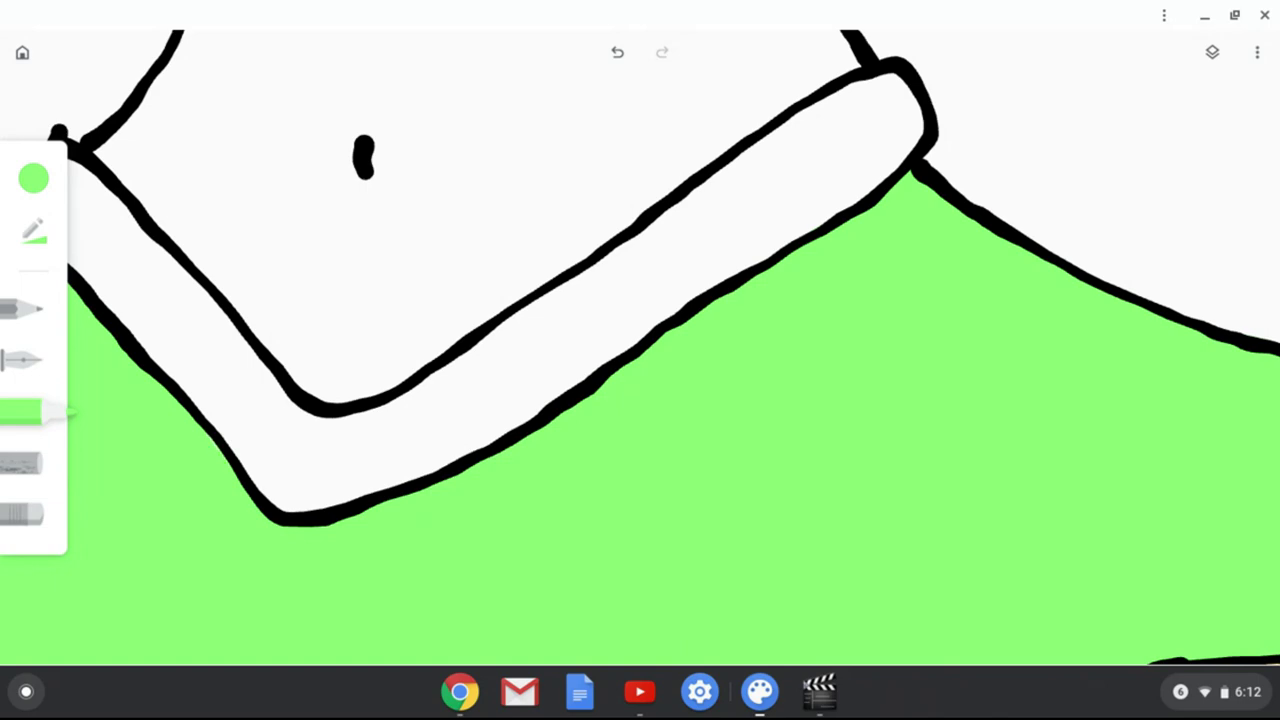
scroll(640, 350, up, 2)
scroll(800, 250, down, 5)
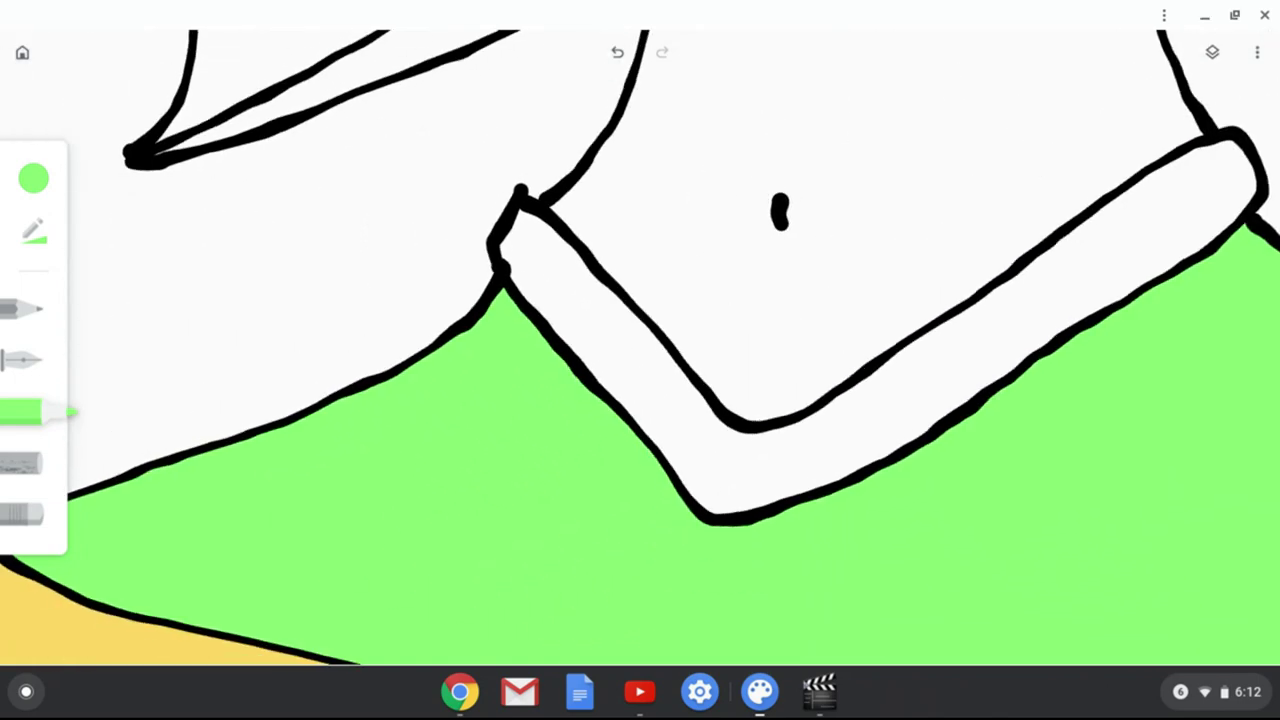
scroll(640, 350, down, 6)
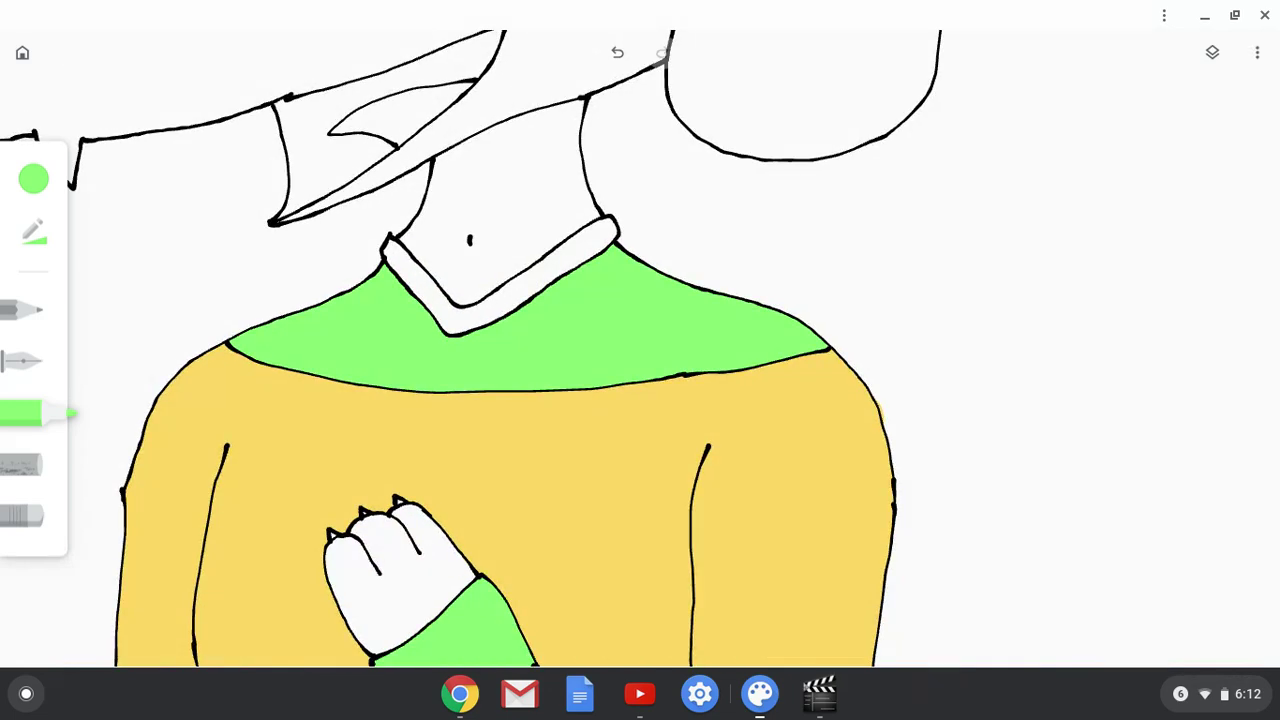
- Set the marker to the palette's medium yellow and add a new layer placed between the sweater colour layer and the background
click(34, 179)
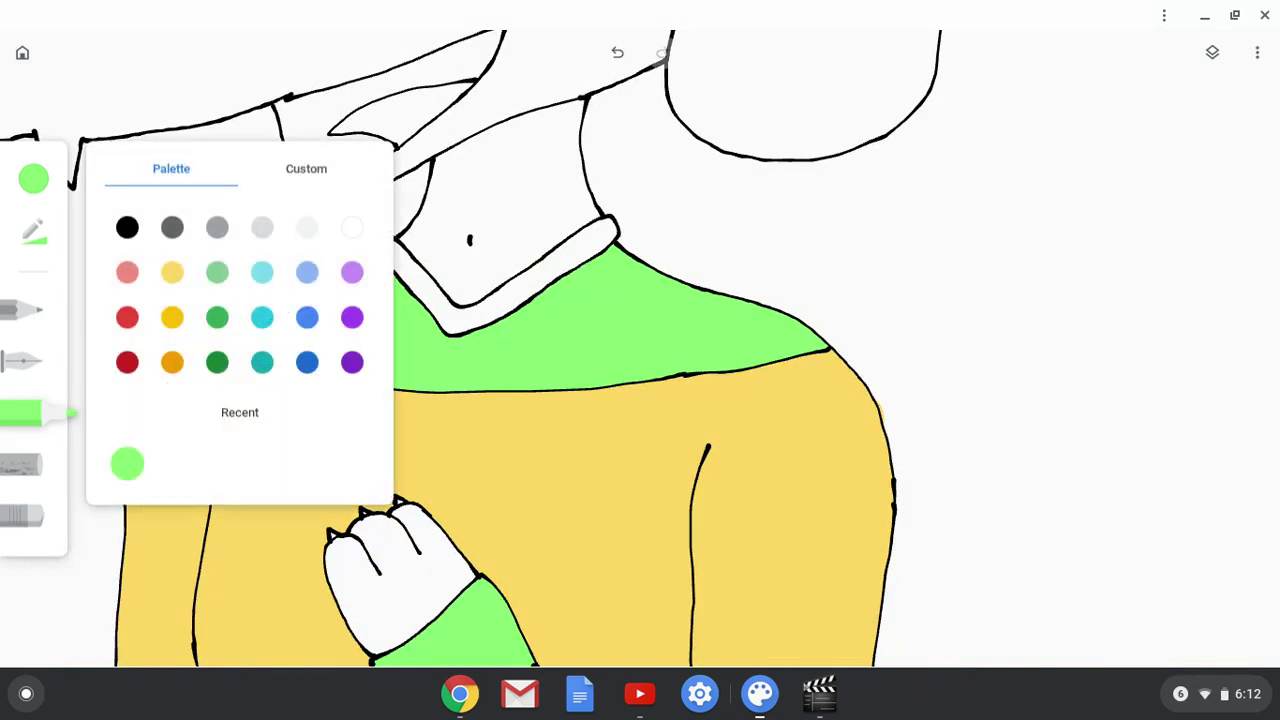
click(172, 317)
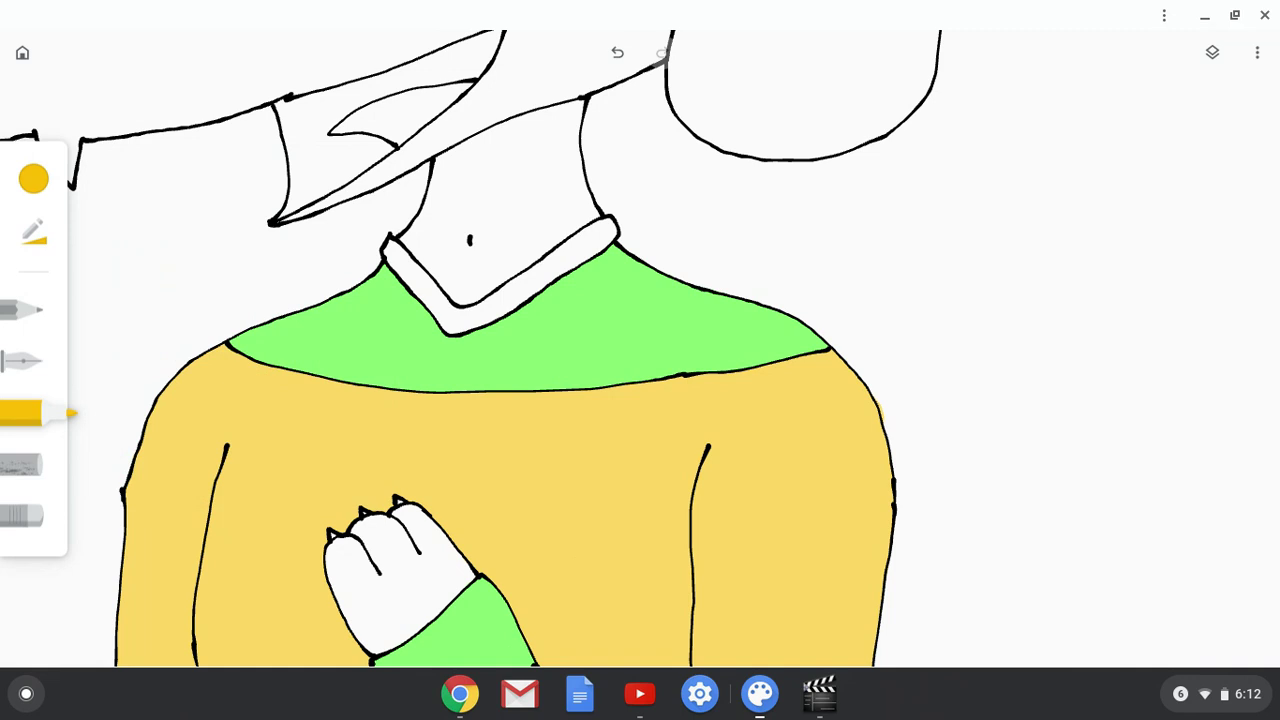
click(1212, 52)
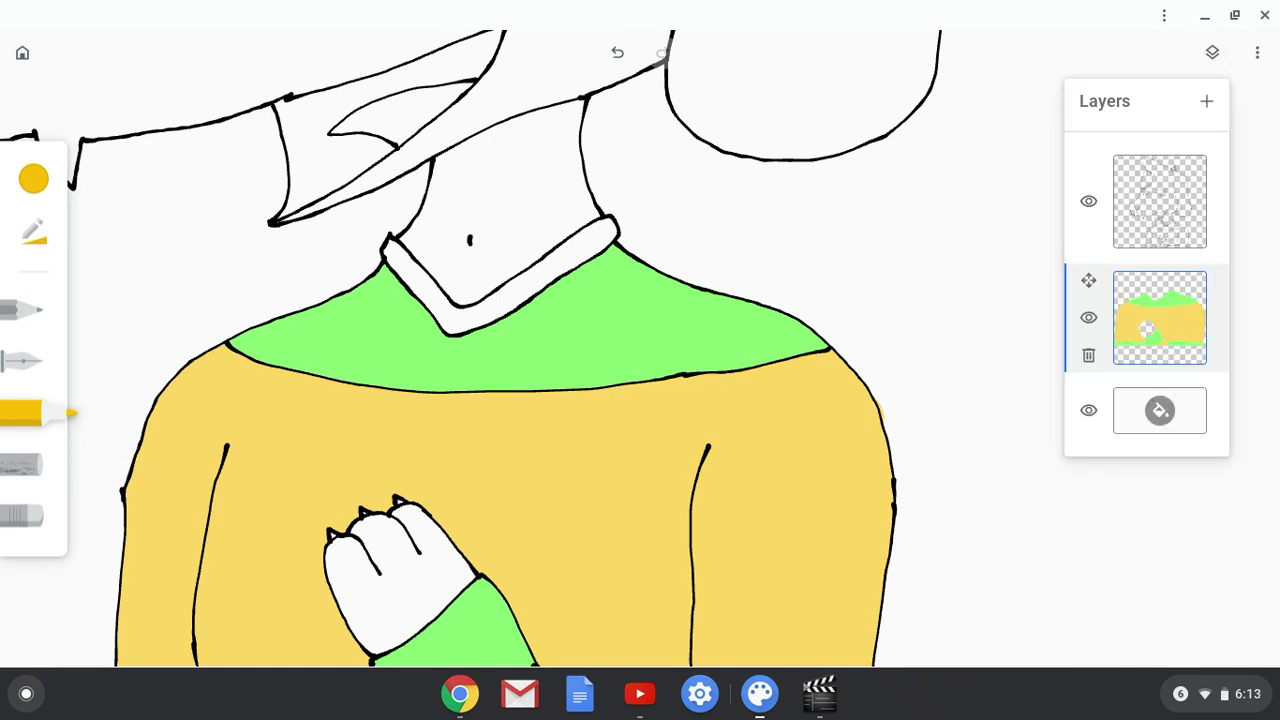
click(1122, 422)
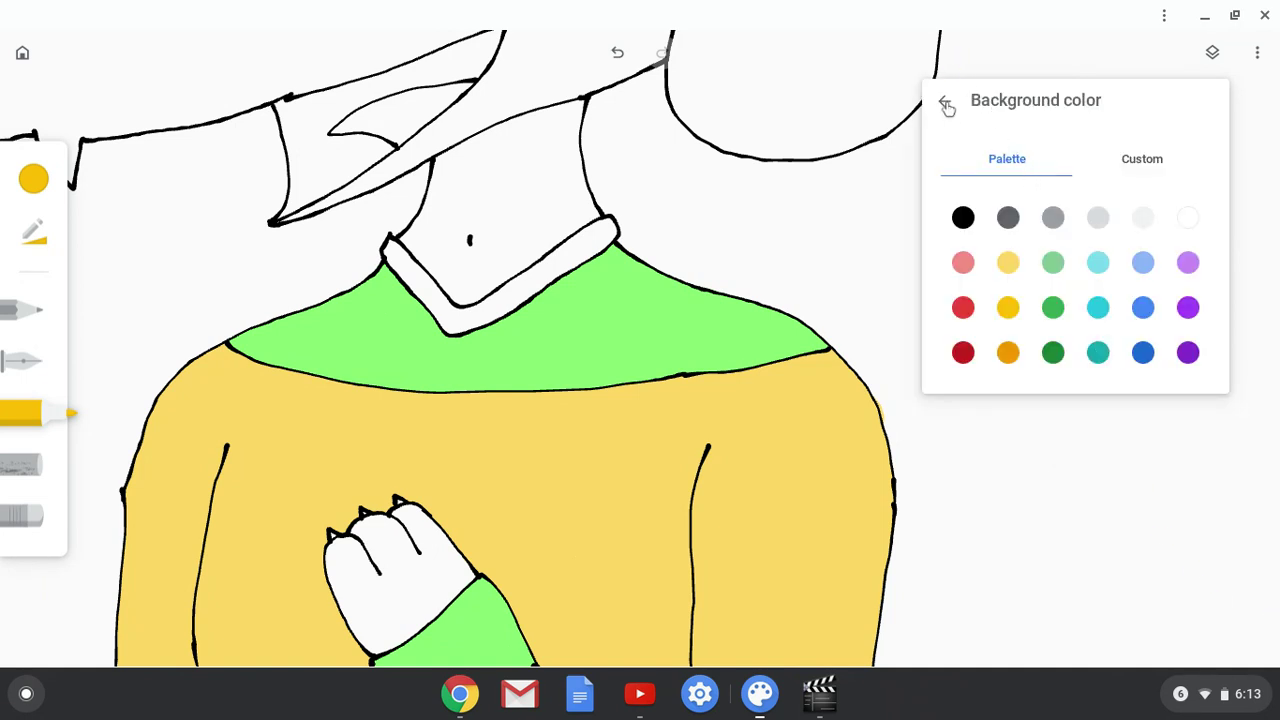
click(945, 100)
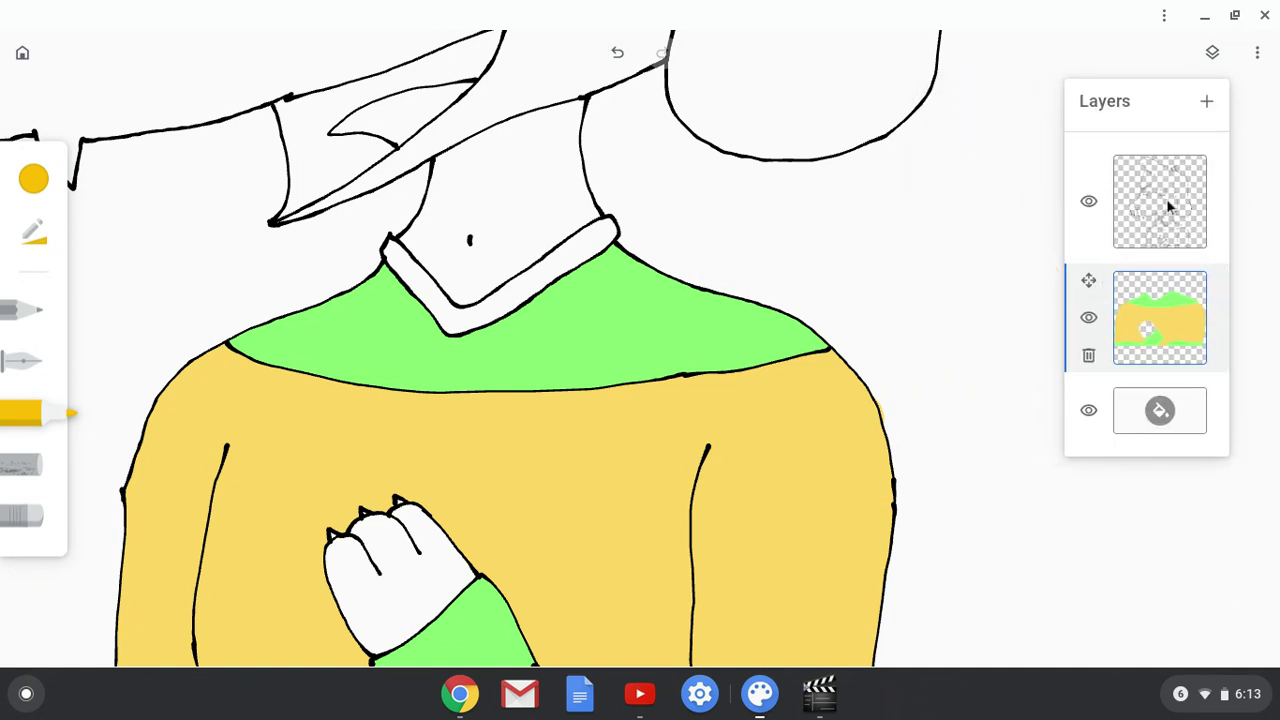
click(1207, 102)
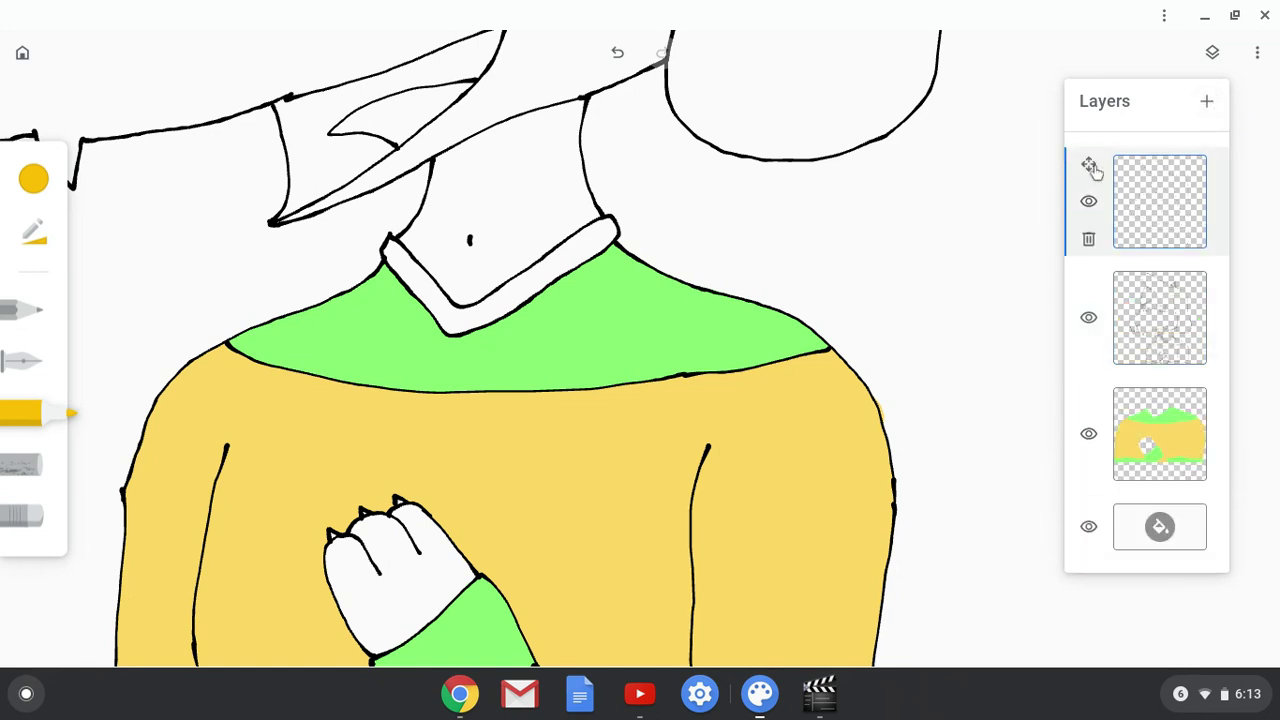
drag(1089, 165, 1090, 420)
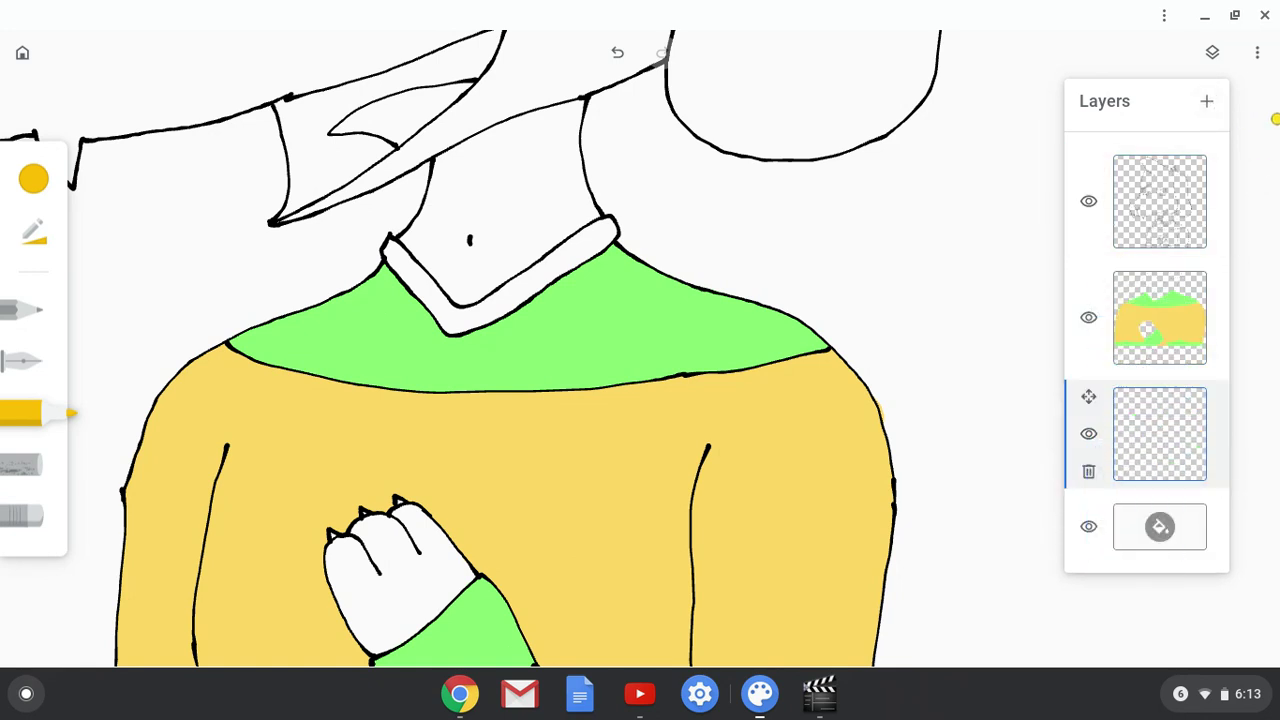
click(1214, 57)
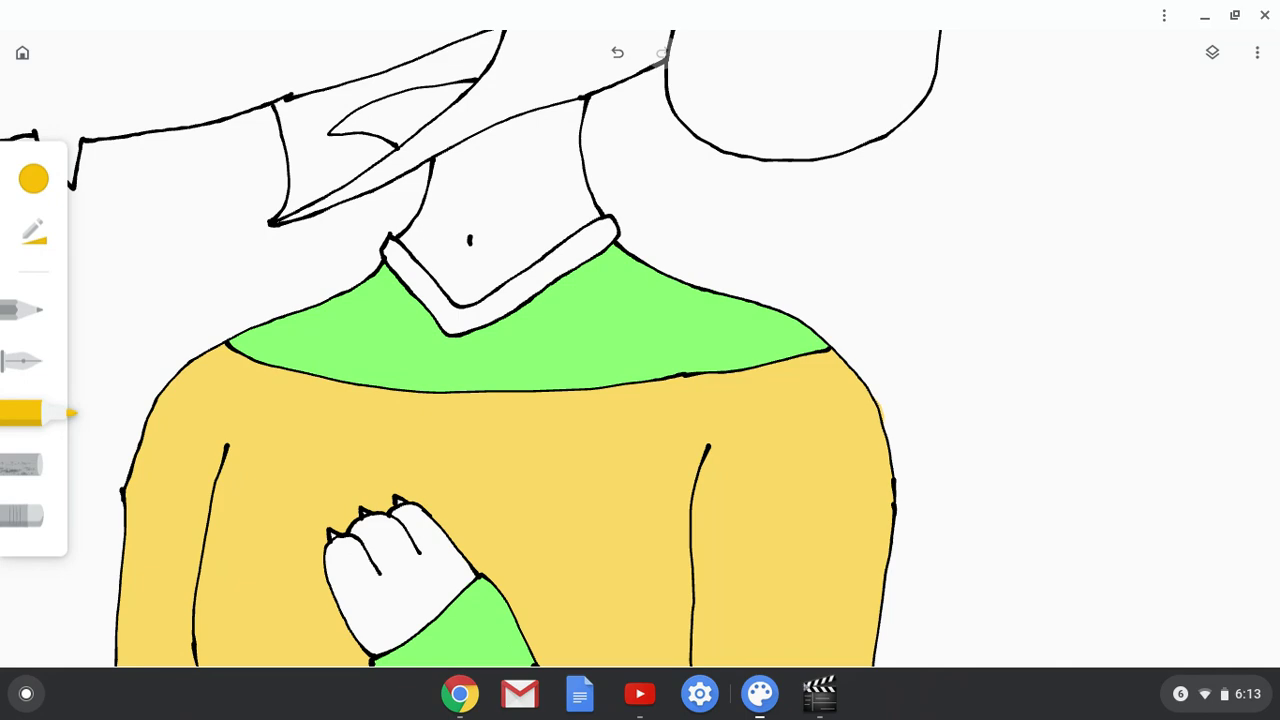
- Paint the neckband's right end and the upper edge of its long arm medium yellow, down to the V point
scroll(478, 265, up, 5)
scroll(478, 265, down, 1)
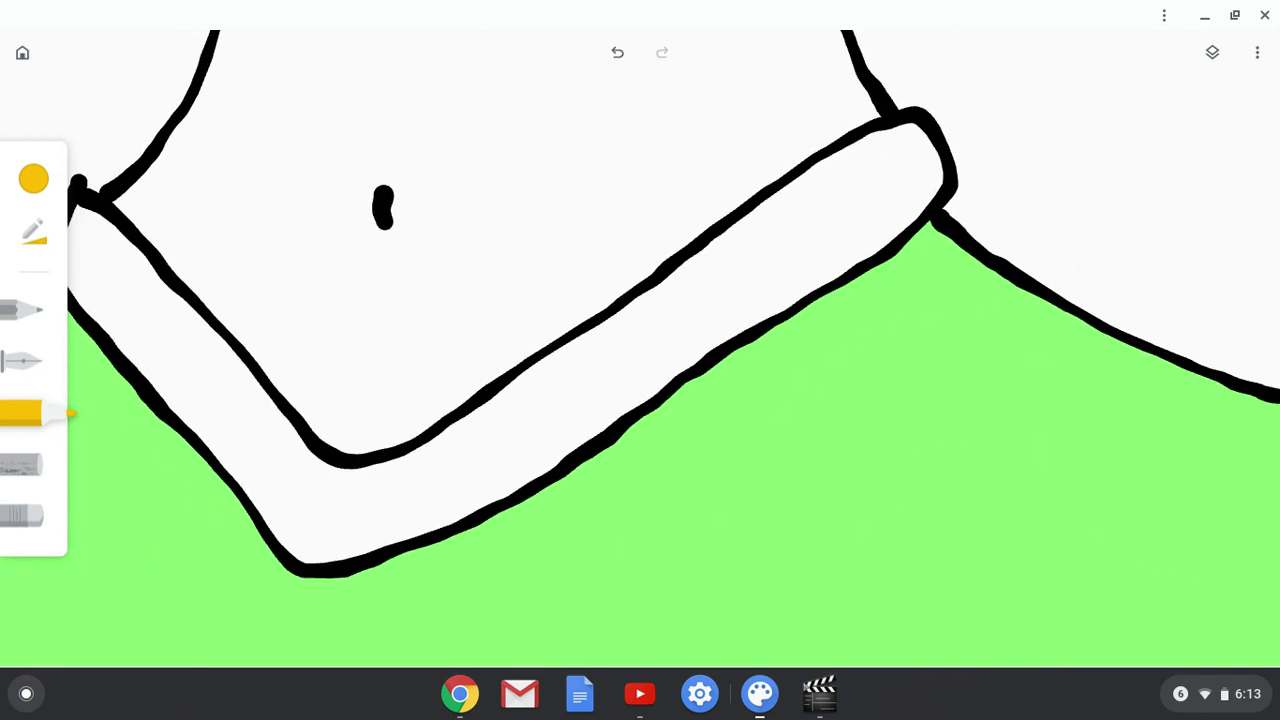
mouse_move(776, 254)
mouse_down()
mouse_move(836, 219)
mouse_move(781, 270)
mouse_move(836, 242)
mouse_move(812, 264)
mouse_move(880, 215)
mouse_move(800, 296)
mouse_move(910, 185)
mouse_move(920, 205)
mouse_move(932, 160)
mouse_move(905, 132)
mouse_move(880, 160)
mouse_up()
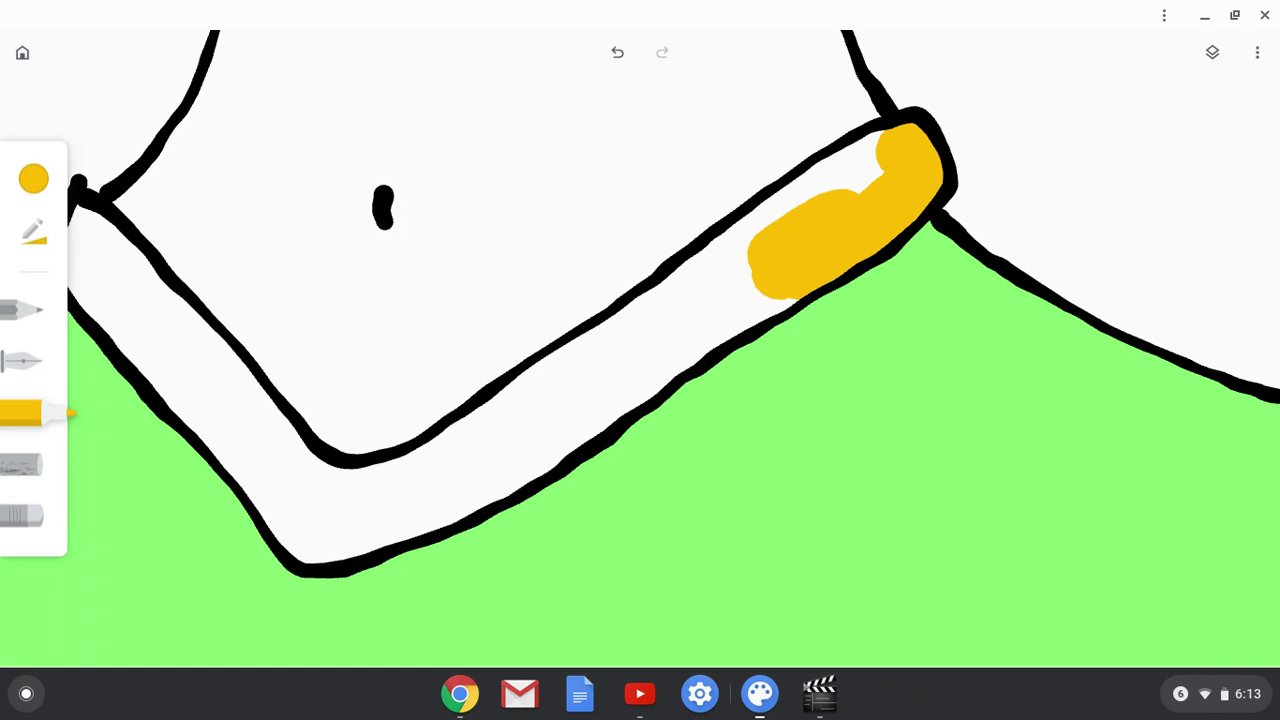
mouse_move(880, 158)
mouse_down()
mouse_move(860, 182)
mouse_move(872, 138)
mouse_up()
mouse_move(815, 172)
mouse_down()
mouse_move(745, 245)
mouse_move(760, 205)
mouse_move(735, 262)
mouse_move(675, 310)
mouse_move(685, 272)
mouse_move(580, 370)
mouse_move(435, 462)
mouse_move(355, 490)
mouse_move(295, 488)
mouse_up()
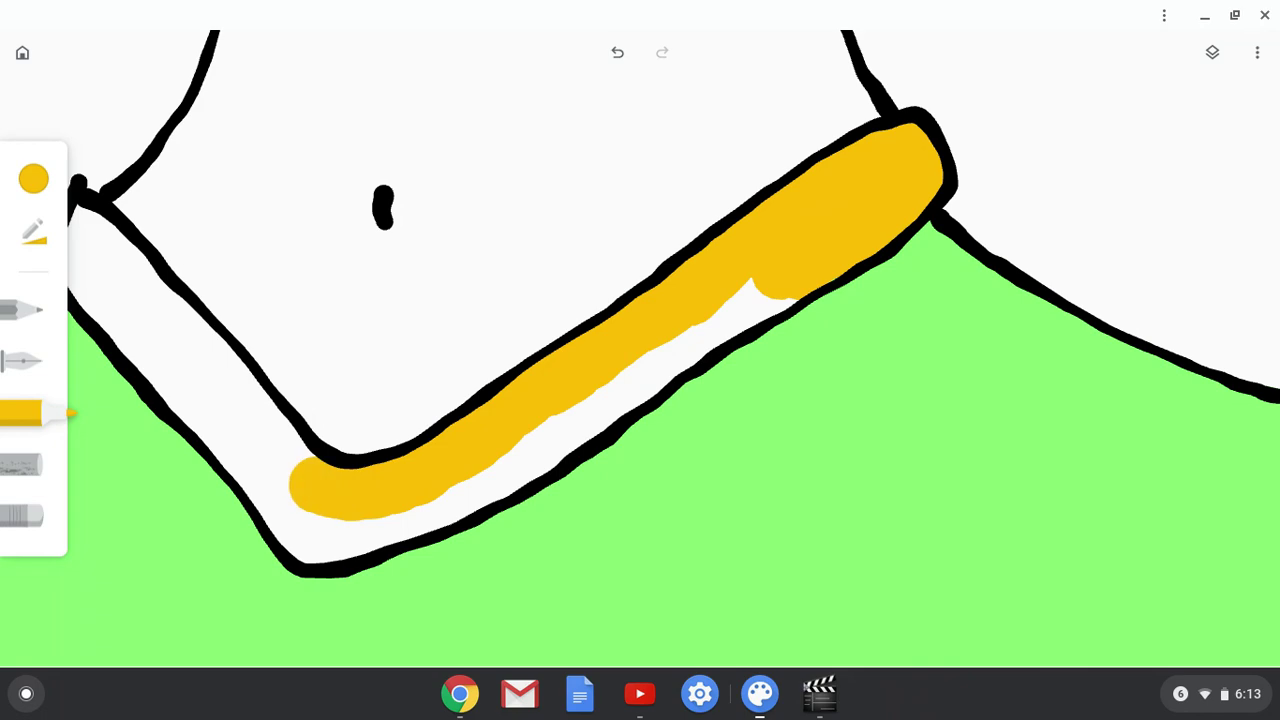
- Paint the neckband's left arm medium yellow and fill the remaining white strip along the band's lower edge
scroll(640, 350, left, 3)
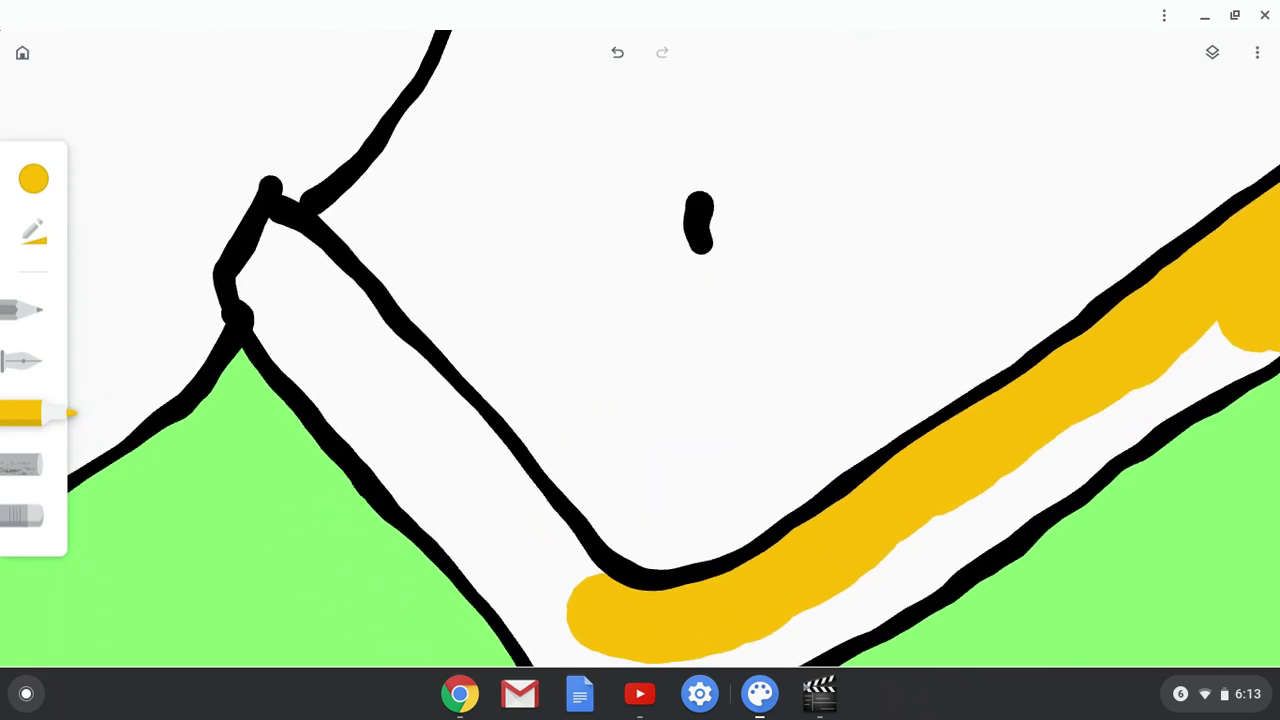
click(423, 370)
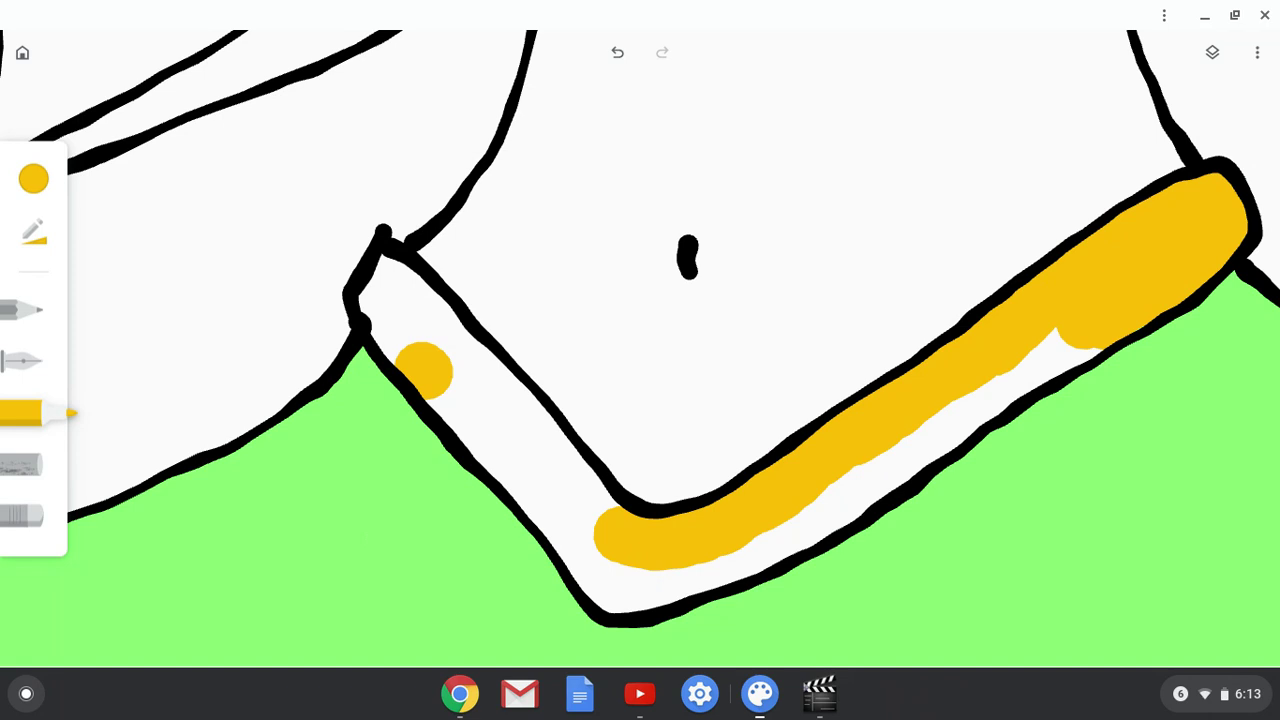
mouse_move(385, 299)
mouse_down()
mouse_move(389, 286)
mouse_move(402, 335)
mouse_move(450, 398)
mouse_up()
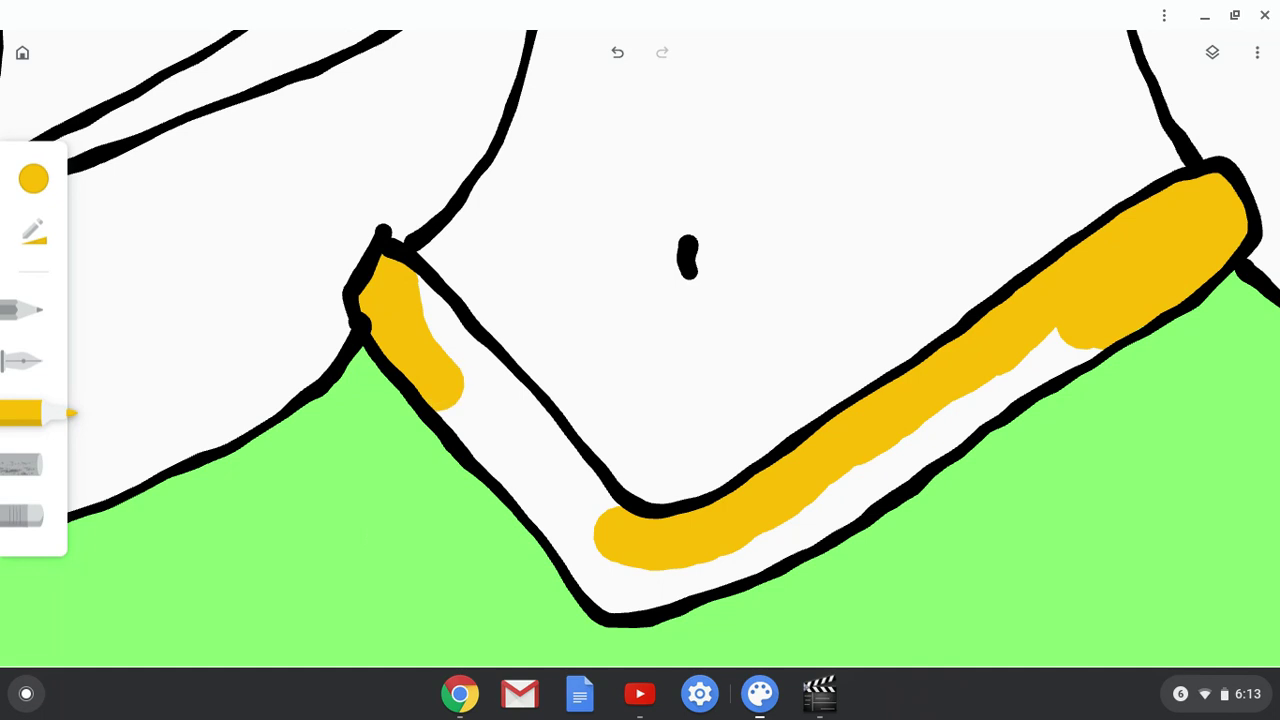
mouse_move(600, 560)
mouse_down()
mouse_move(565, 495)
mouse_move(605, 495)
mouse_move(540, 445)
mouse_move(445, 335)
mouse_move(425, 282)
mouse_up()
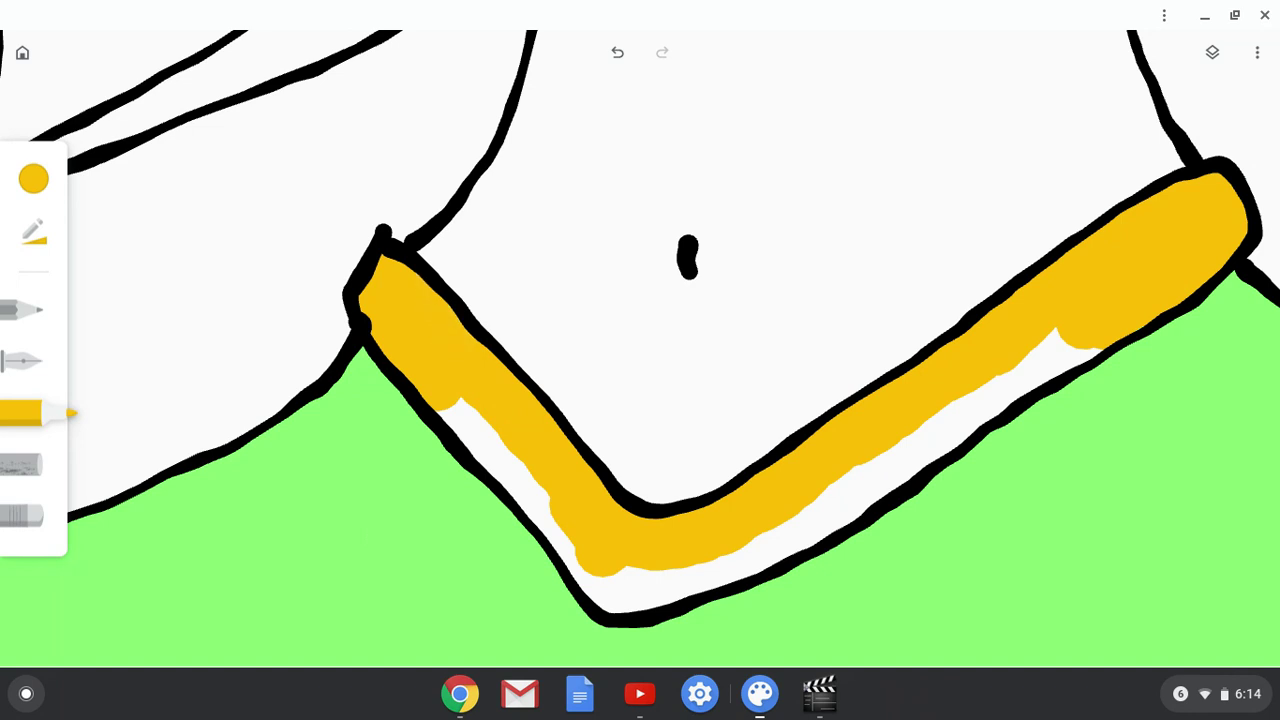
mouse_move(440, 402)
mouse_down()
mouse_move(485, 440)
mouse_move(580, 575)
mouse_move(665, 590)
mouse_move(895, 488)
mouse_move(980, 410)
mouse_move(1085, 345)
mouse_move(1095, 353)
mouse_up()
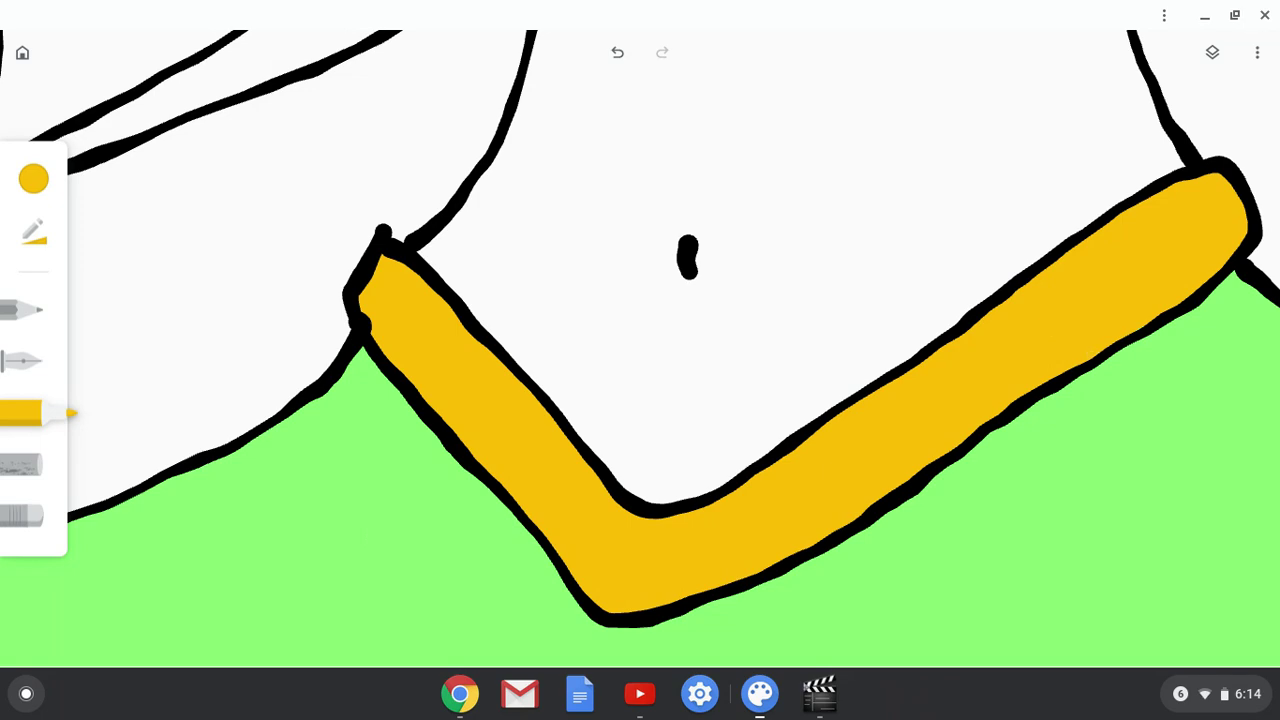
- Set the marker to the palette's medium grey and colour all segments of the striped horn on the head
scroll(640, 349, down, 10)
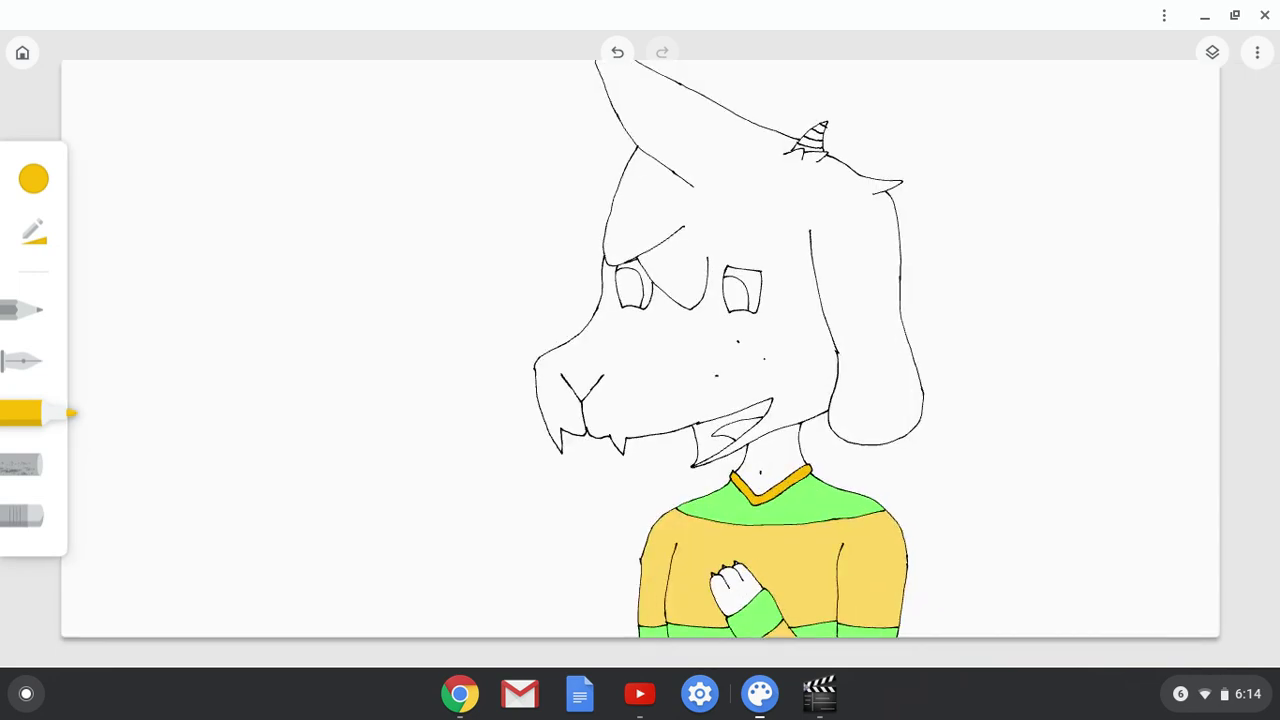
click(33, 179)
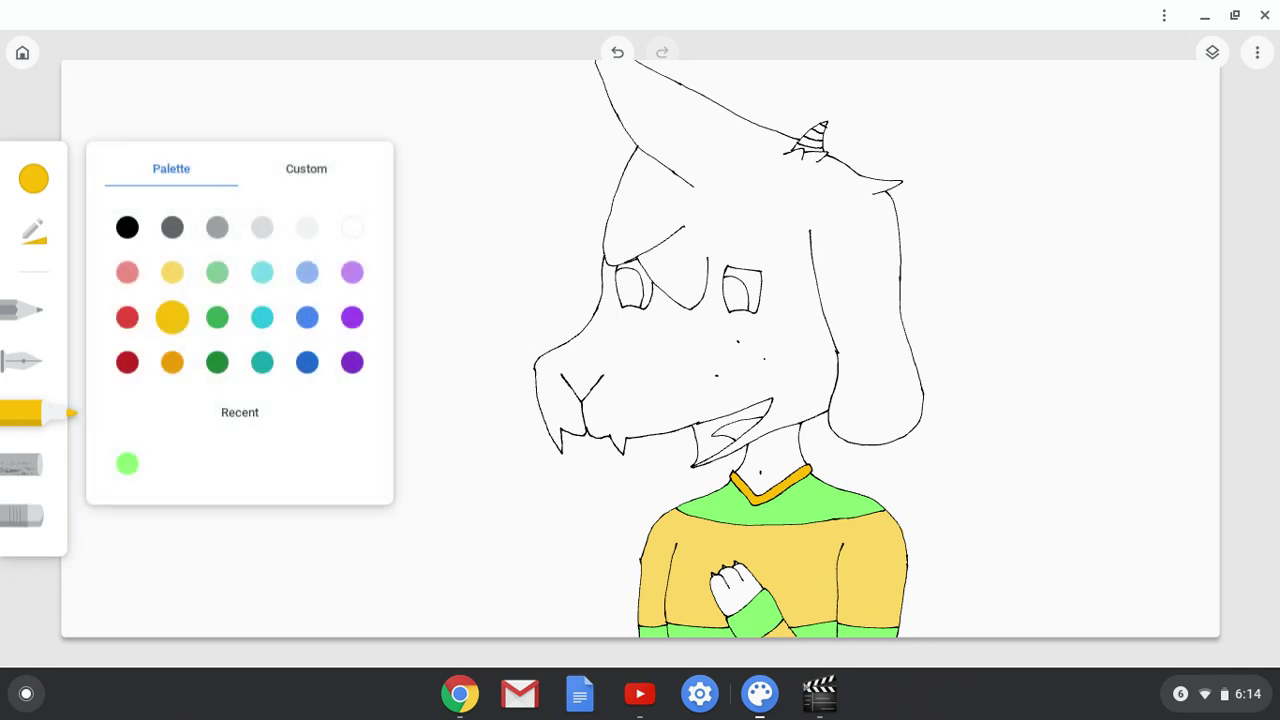
click(217, 227)
scroll(855, 135, up, 10)
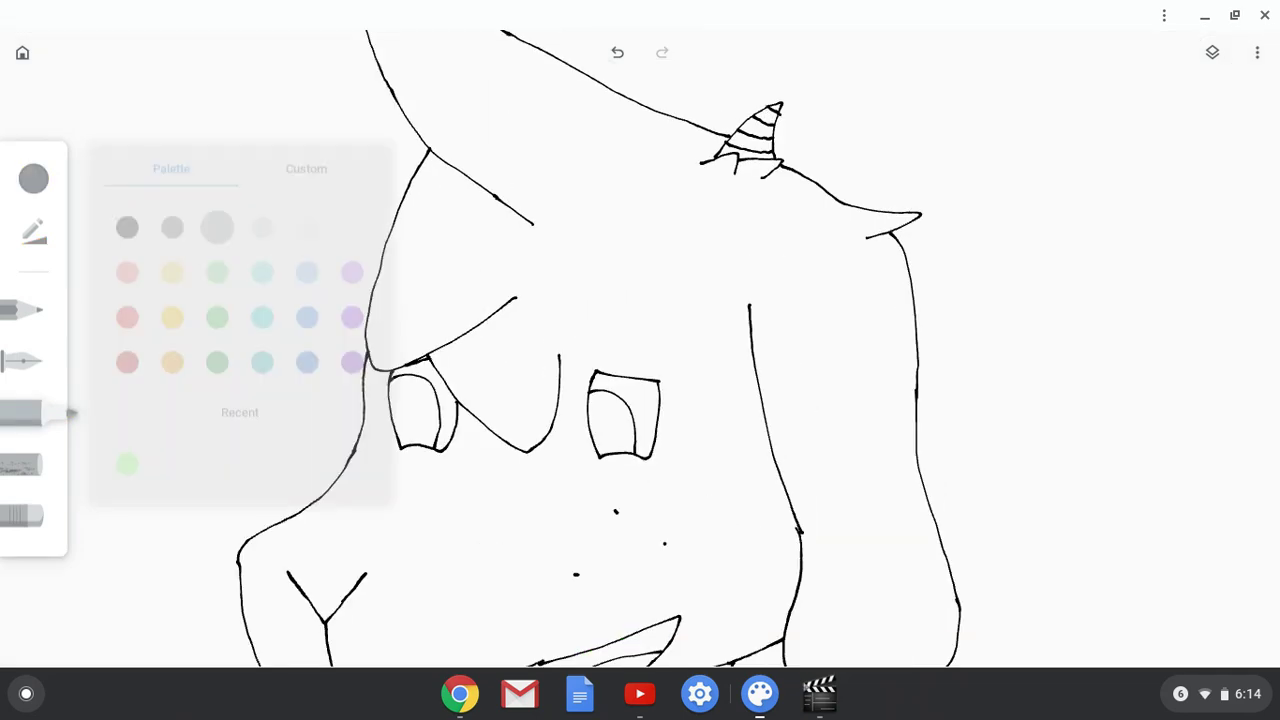
mouse_move(520, 166)
mouse_down()
mouse_move(448, 236)
mouse_move(503, 148)
mouse_up()
mouse_move(430, 195)
mouse_down()
mouse_move(510, 105)
mouse_move(570, 80)
mouse_move(585, 90)
mouse_move(550, 125)
mouse_move(522, 198)
mouse_move(505, 290)
mouse_move(520, 338)
mouse_move(385, 325)
mouse_move(420, 275)
mouse_move(272, 310)
mouse_move(390, 275)
mouse_move(370, 250)
mouse_move(385, 255)
mouse_move(410, 155)
mouse_move(420, 270)
mouse_move(462, 300)
mouse_up()
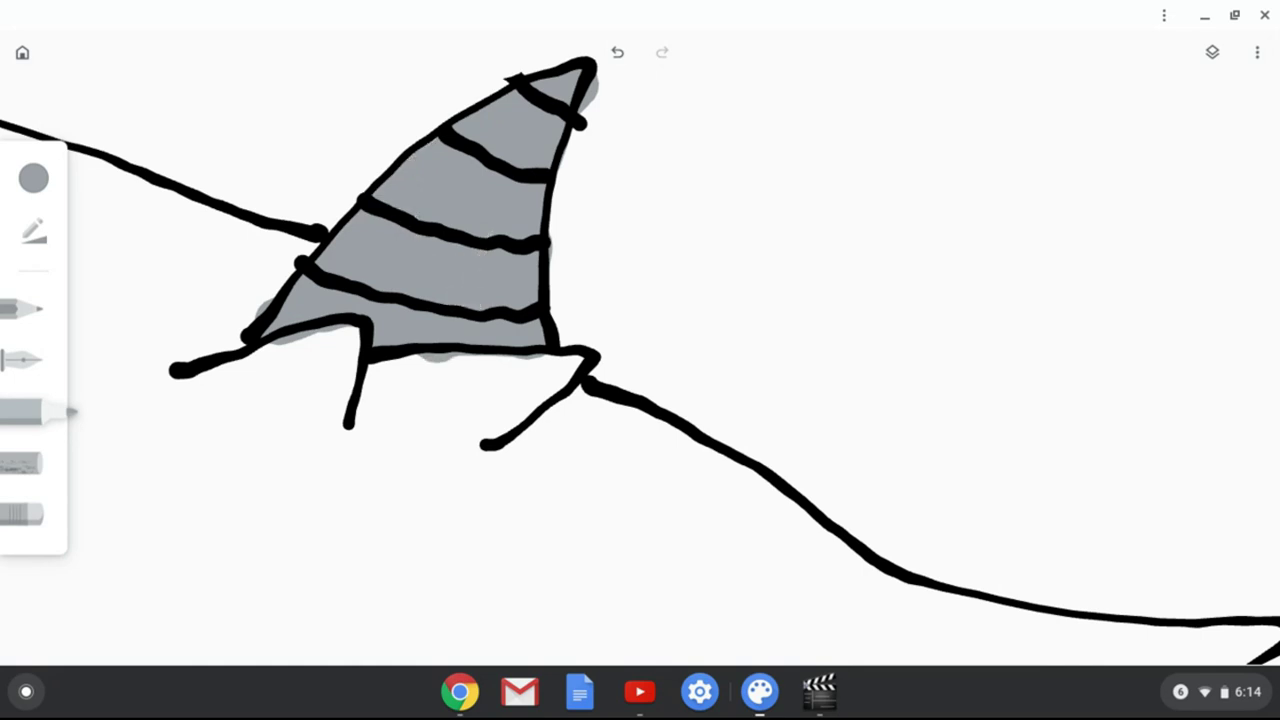
- Erase the grey overspill beneath the base line of the horn
click(30, 514)
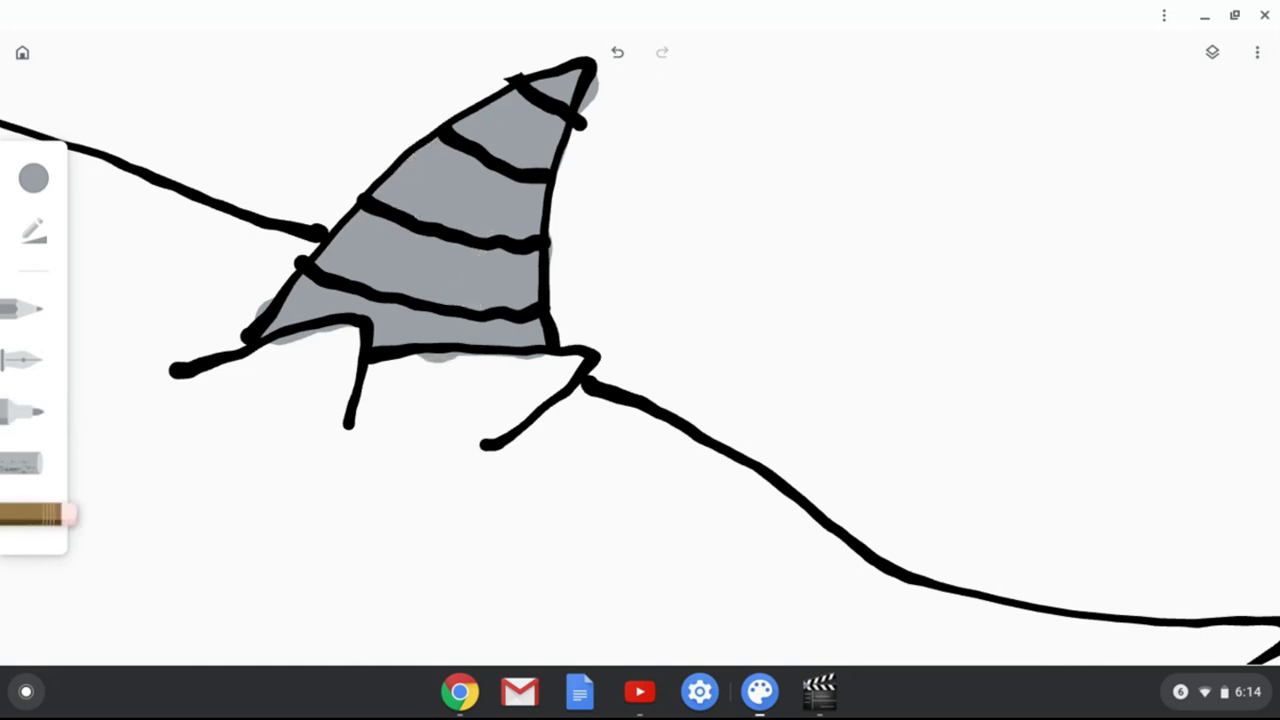
drag(546, 364, 420, 357)
drag(280, 346, 349, 329)
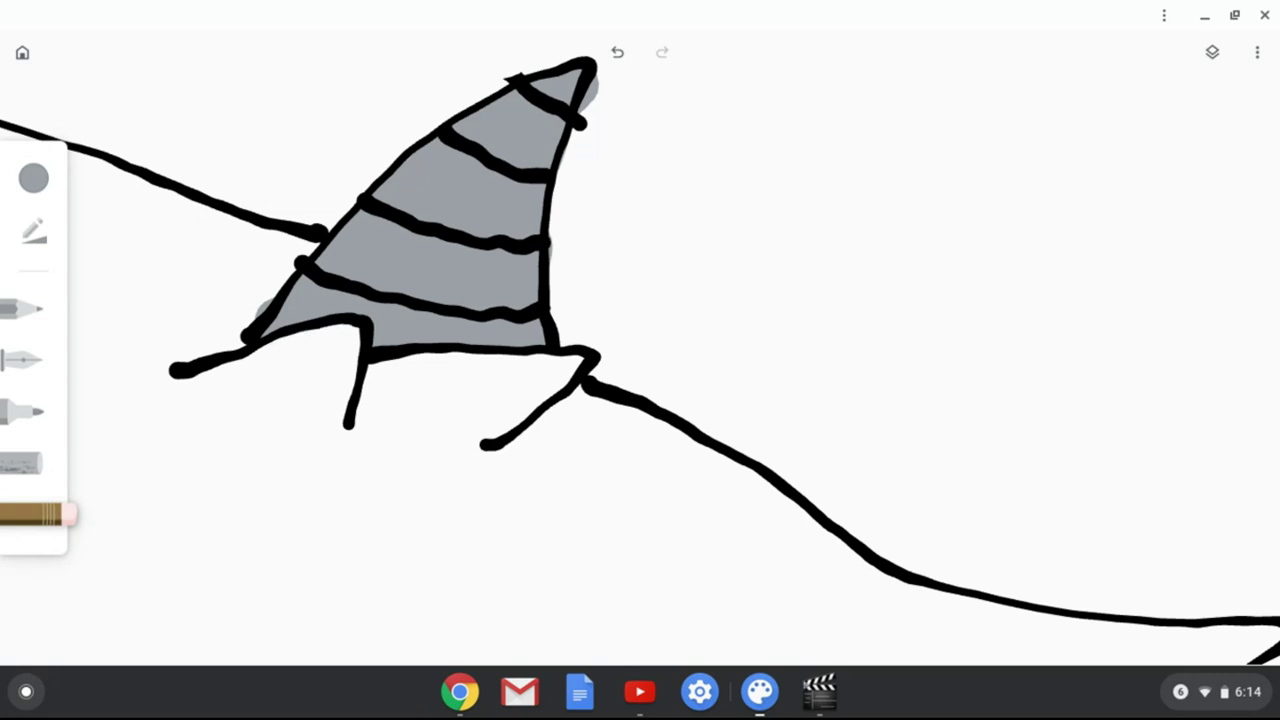
- Erase the remaining grey overspill along the horn's right edge, at its tip and beside its lower left corner
drag(556, 264, 556, 244)
drag(592, 86, 587, 108)
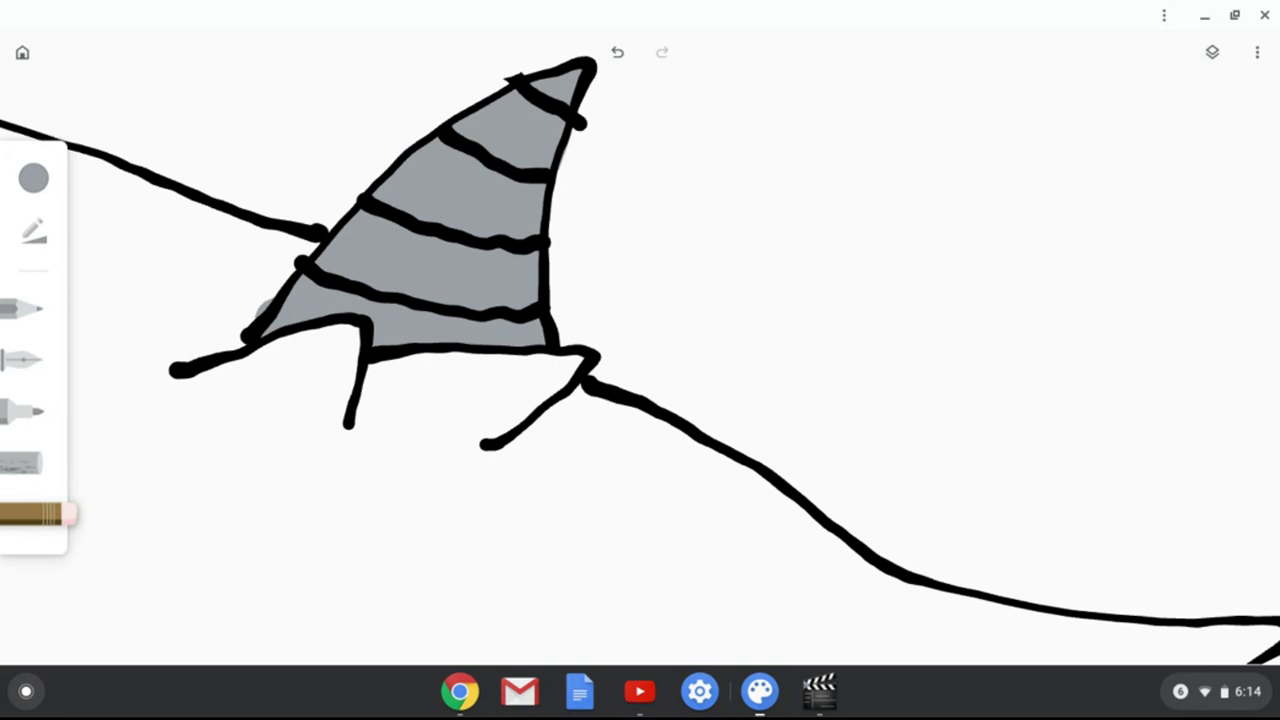
drag(264, 304, 262, 316)
- Set the drawing colour to the custom pink #f6a2c1
scroll(800, 430, down, 10)
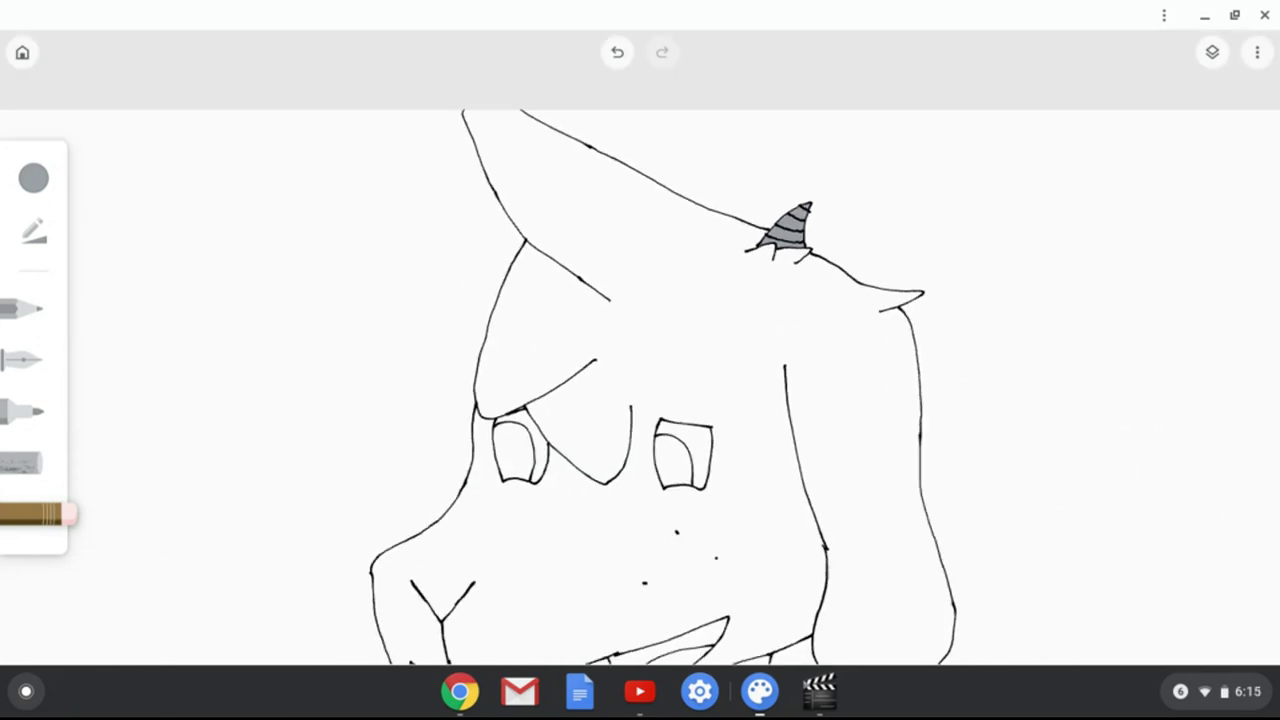
scroll(950, 300, down, 5)
scroll(1000, 330, up, 5)
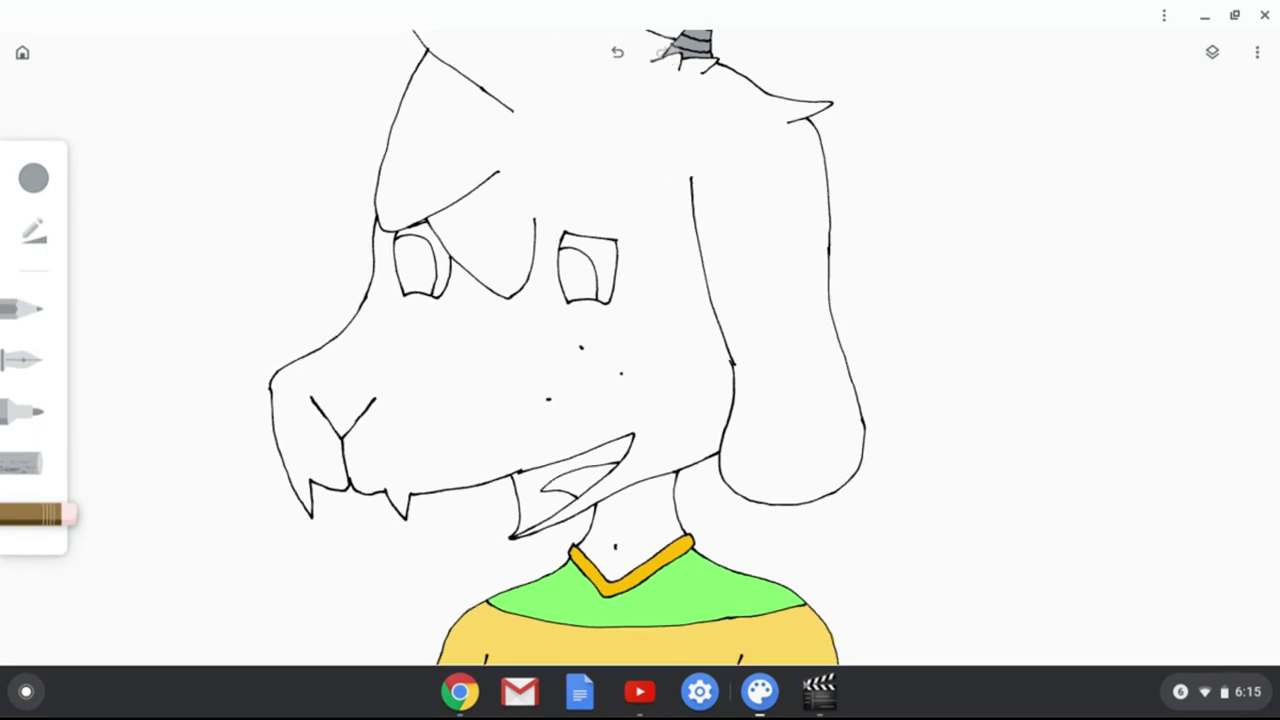
click(33, 178)
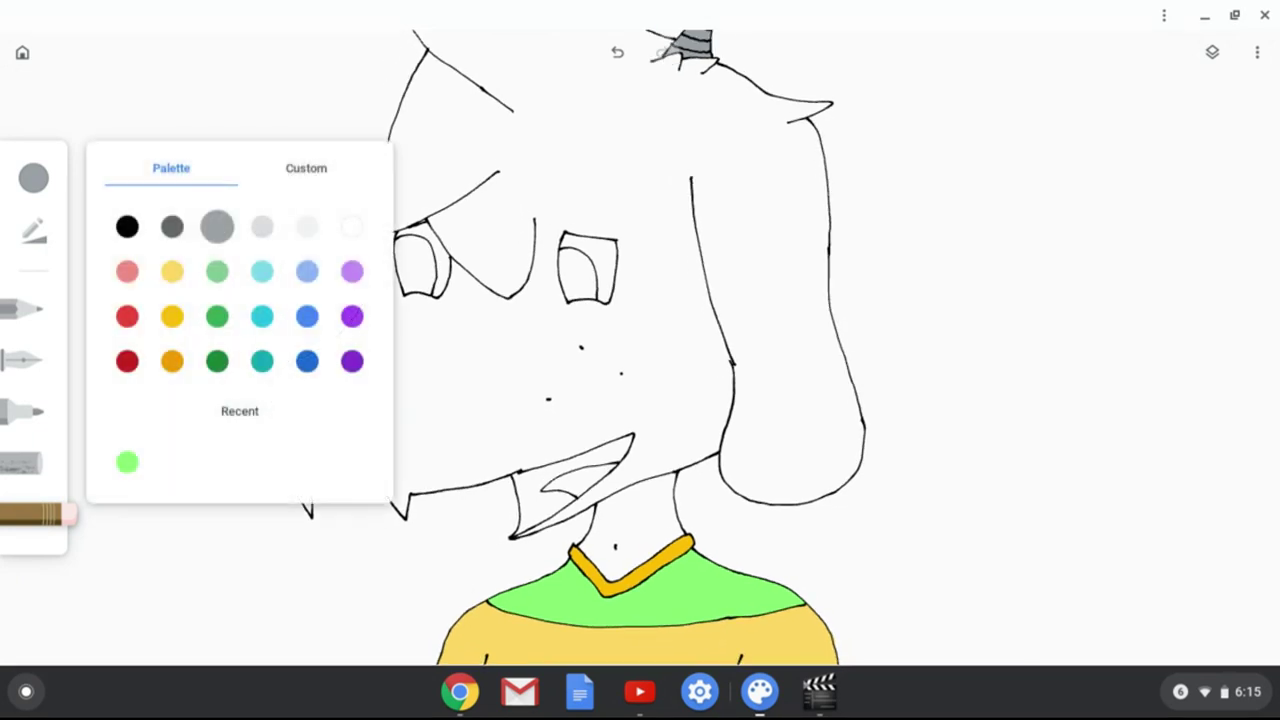
click(306, 168)
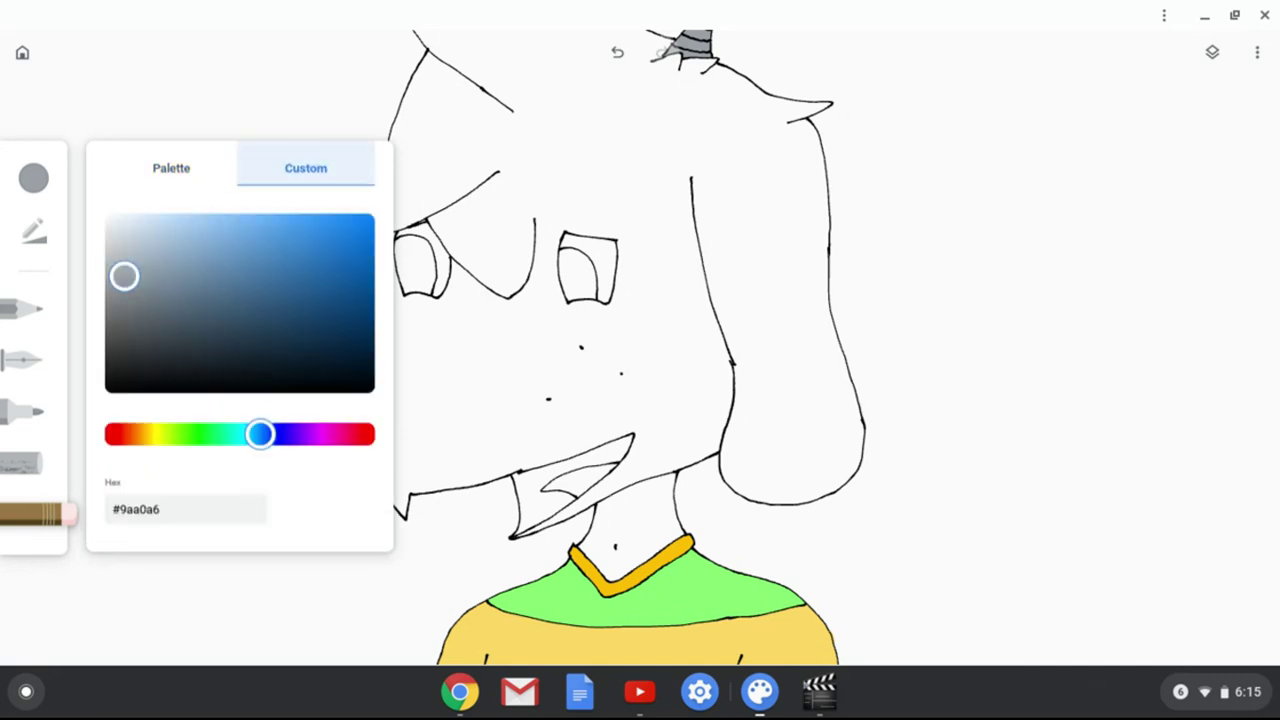
click(348, 434)
drag(254, 268, 197, 221)
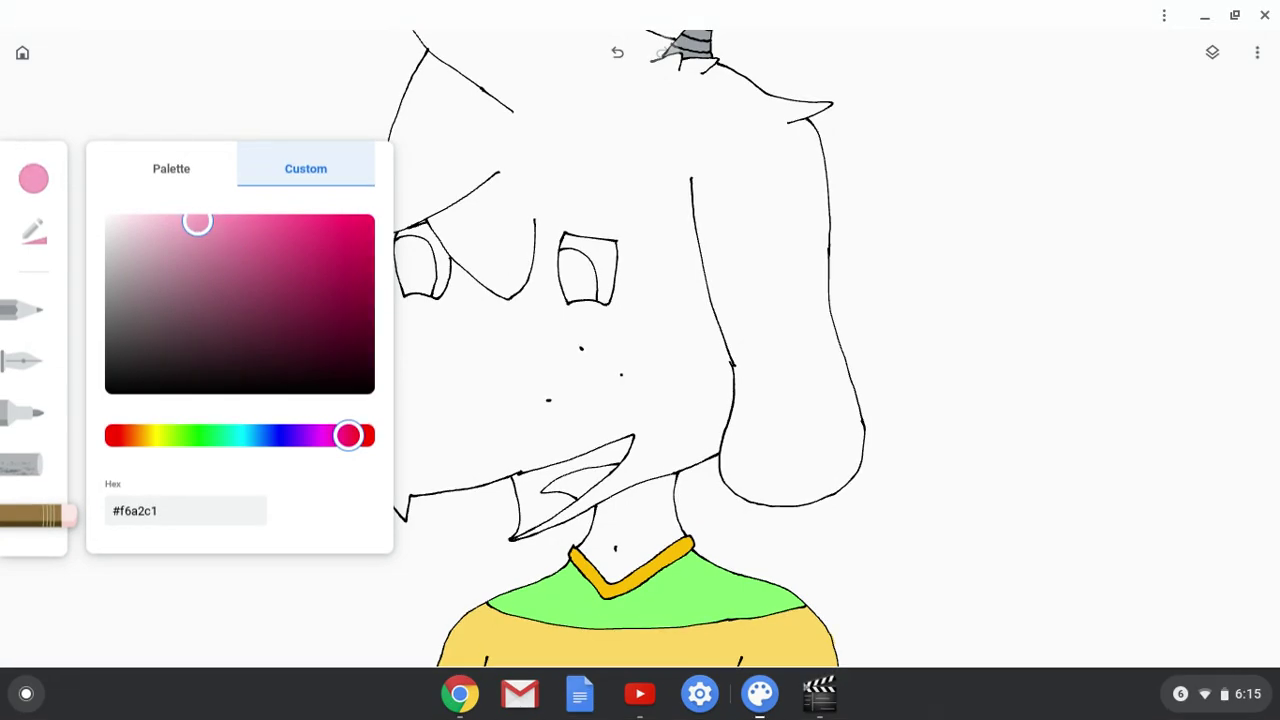
click(700, 470)
- Fill the tongue inside the open mouth with pink using the marker
scroll(690, 475, up, 10)
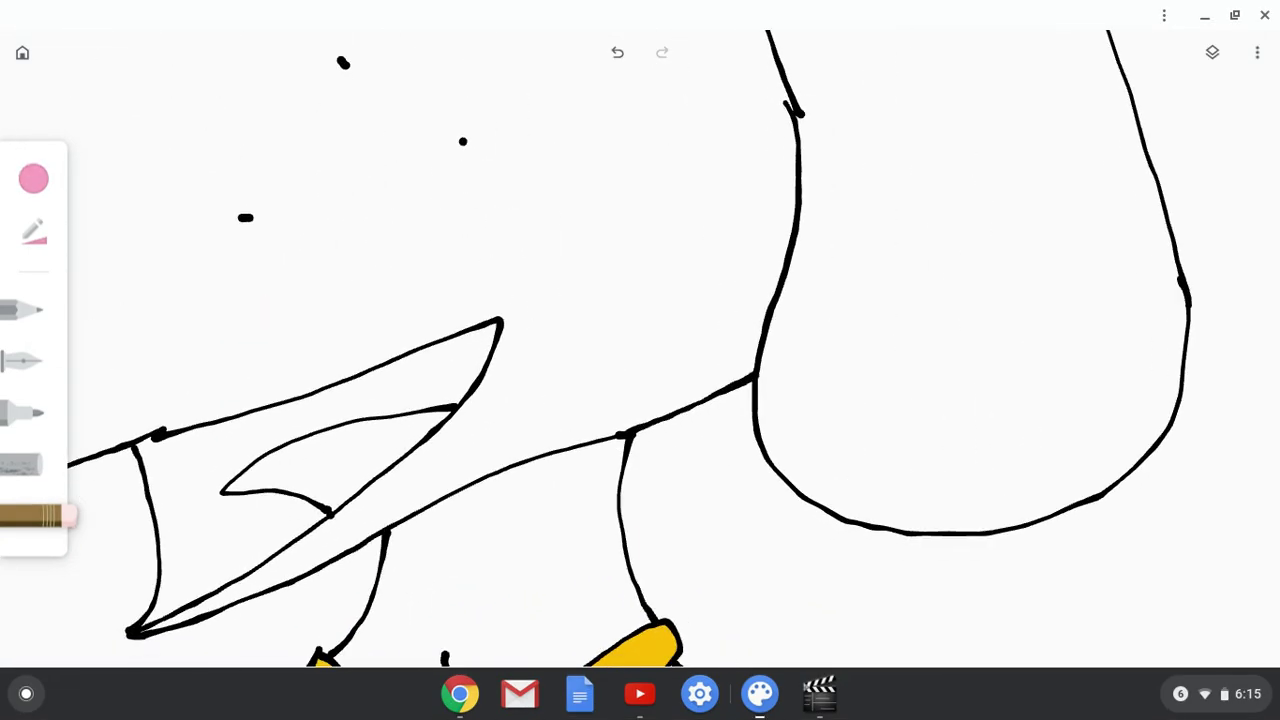
scroll(857, 386, down, 3)
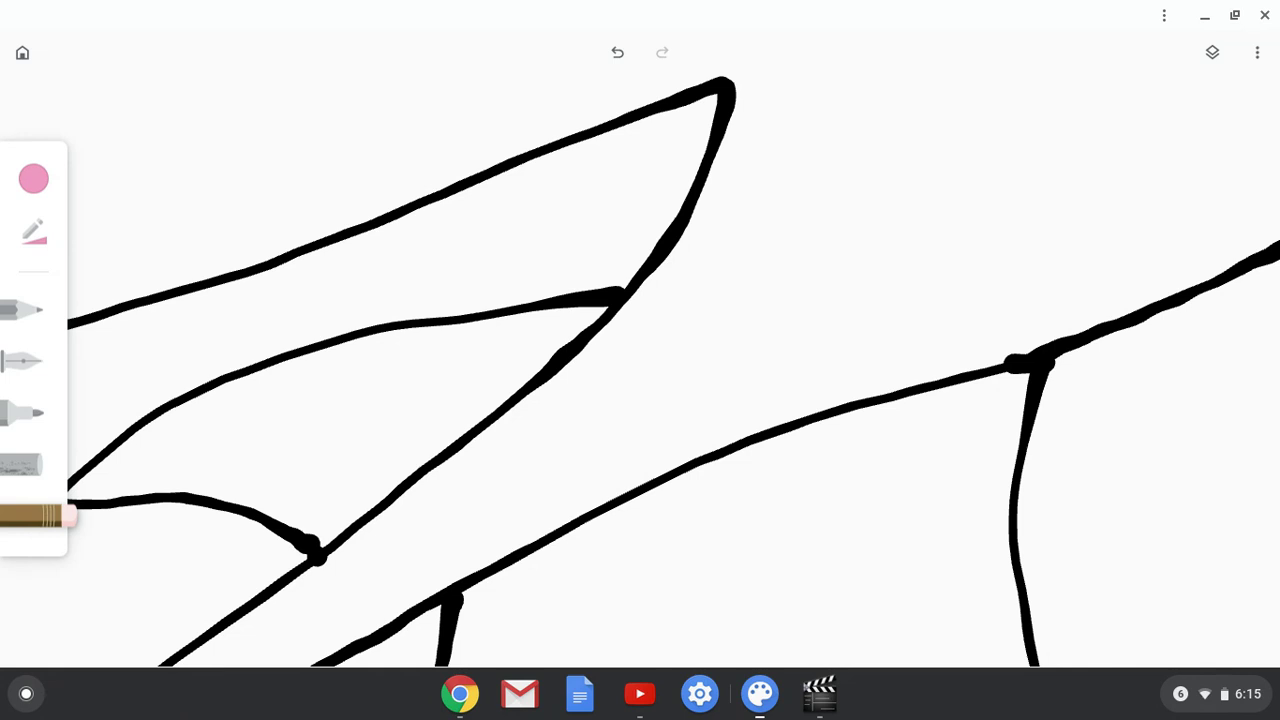
click(22, 412)
drag(448, 378, 605, 318)
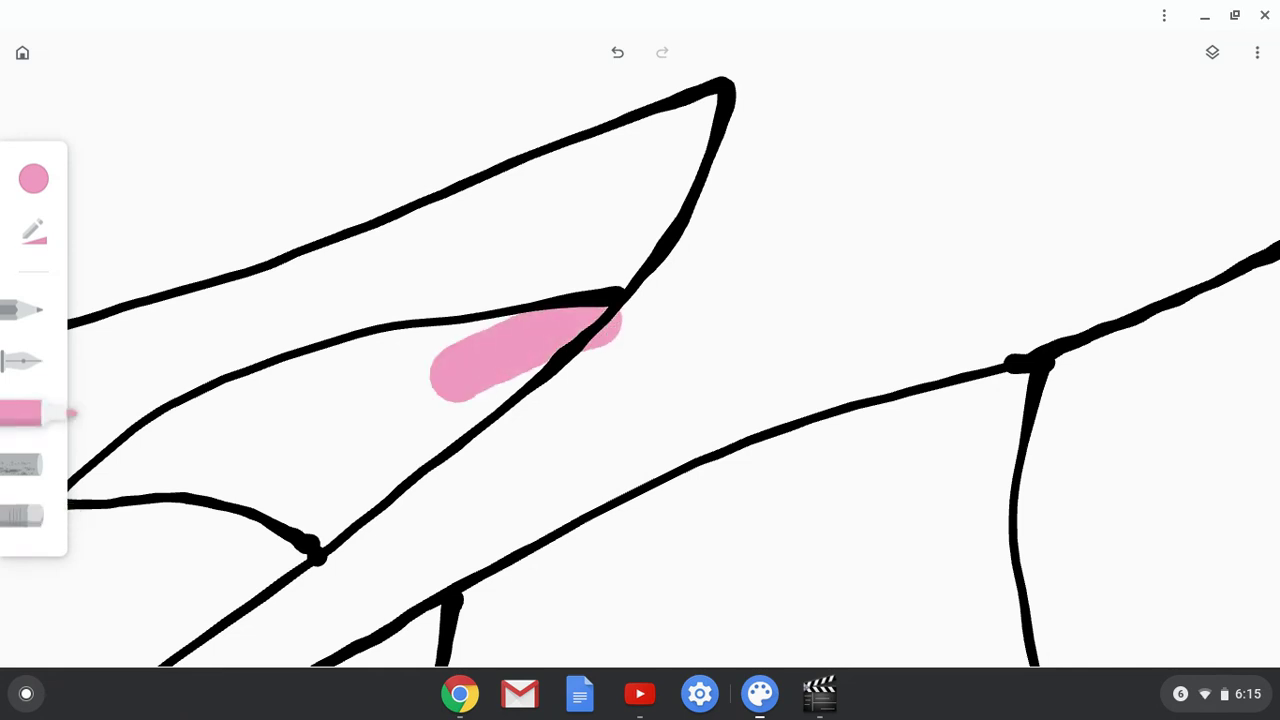
mouse_move(503, 334)
mouse_down()
mouse_move(465, 335)
mouse_move(615, 322)
mouse_move(460, 322)
mouse_move(320, 362)
mouse_move(255, 400)
mouse_move(205, 408)
mouse_move(80, 495)
mouse_move(180, 475)
mouse_move(335, 522)
mouse_move(483, 400)
mouse_move(540, 378)
mouse_move(385, 398)
mouse_move(228, 442)
mouse_move(305, 485)
mouse_up()
- Erase the pink overspill at the tongue's right tip and along its lower right edge, undoing strokes that cut into the fill
click(25, 516)
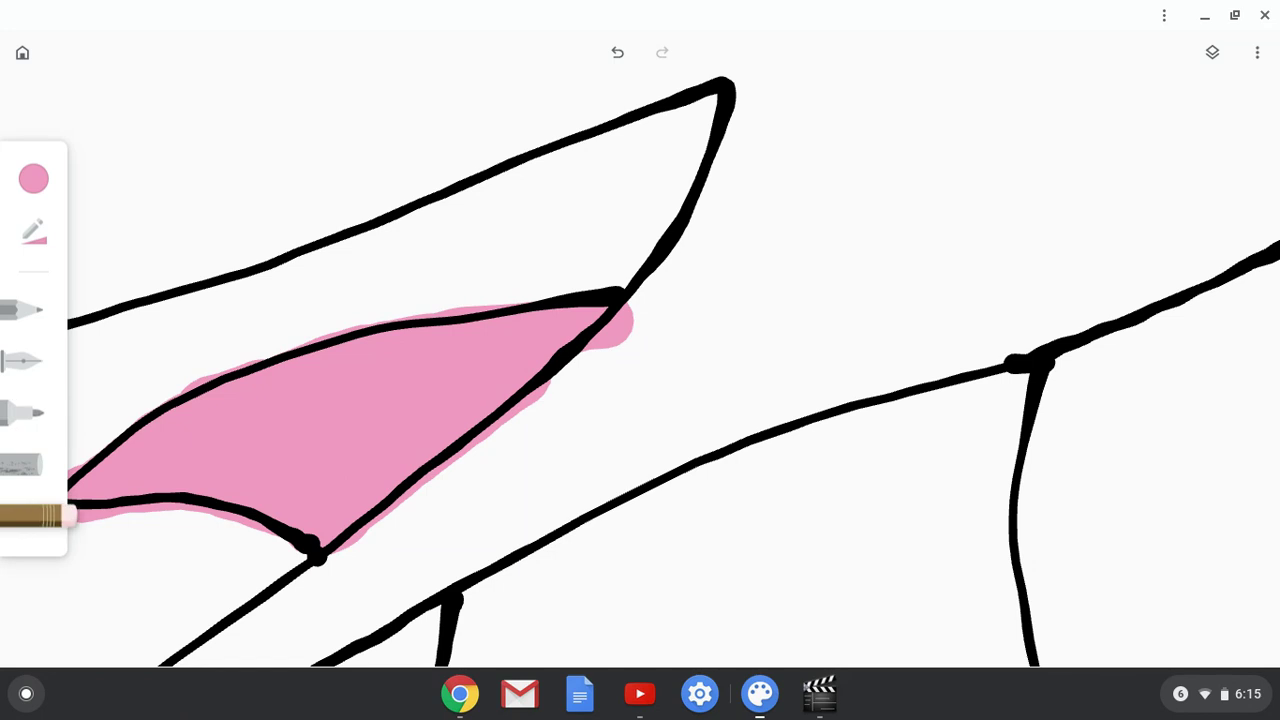
scroll(630, 315, up, 3)
scroll(630, 315, down, 3)
mouse_move(660, 358)
mouse_down()
mouse_move(647, 350)
mouse_move(625, 365)
mouse_up()
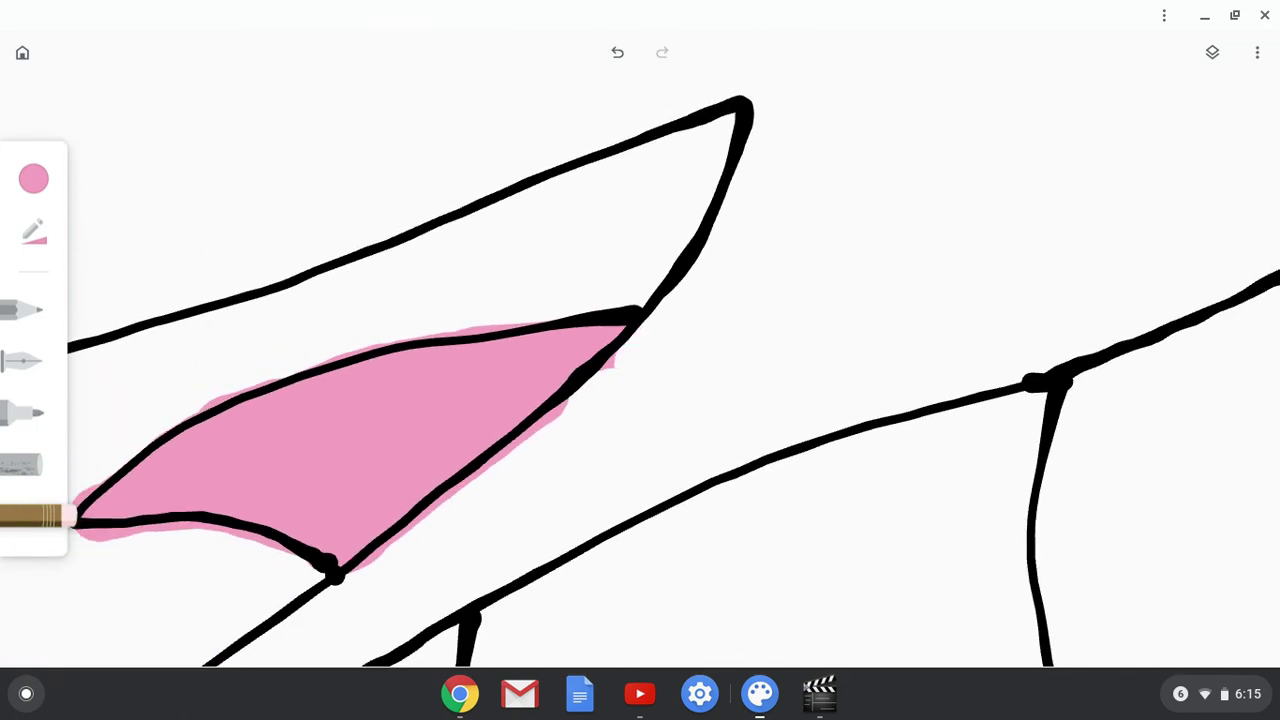
mouse_move(565, 400)
mouse_down()
mouse_move(377, 553)
mouse_move(360, 563)
mouse_move(370, 539)
mouse_move(345, 558)
mouse_up()
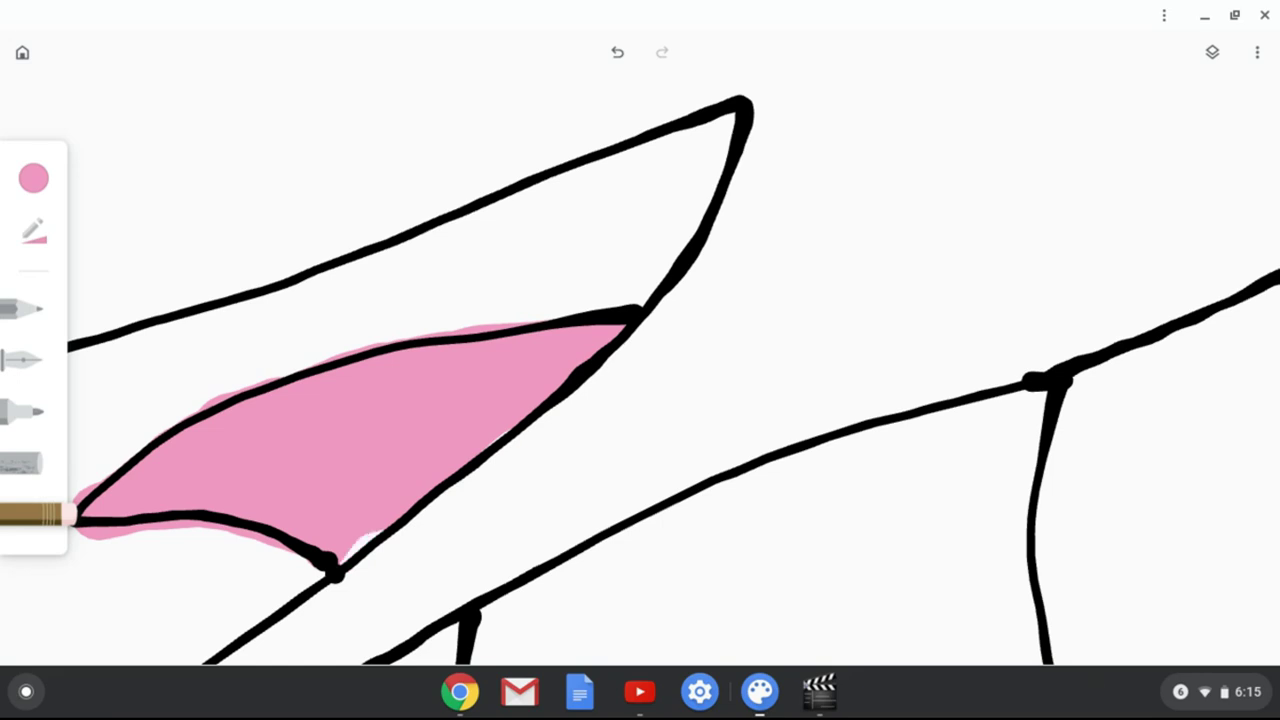
key(ctrl+z)
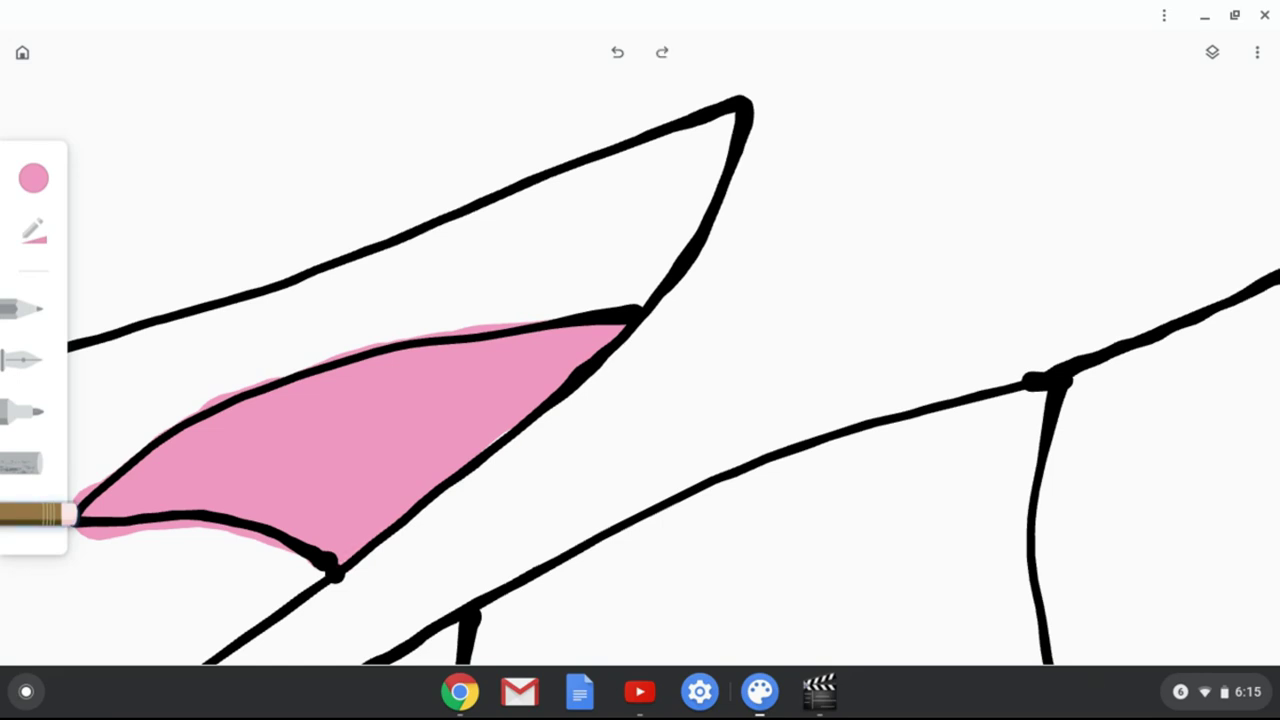
drag(353, 555, 343, 564)
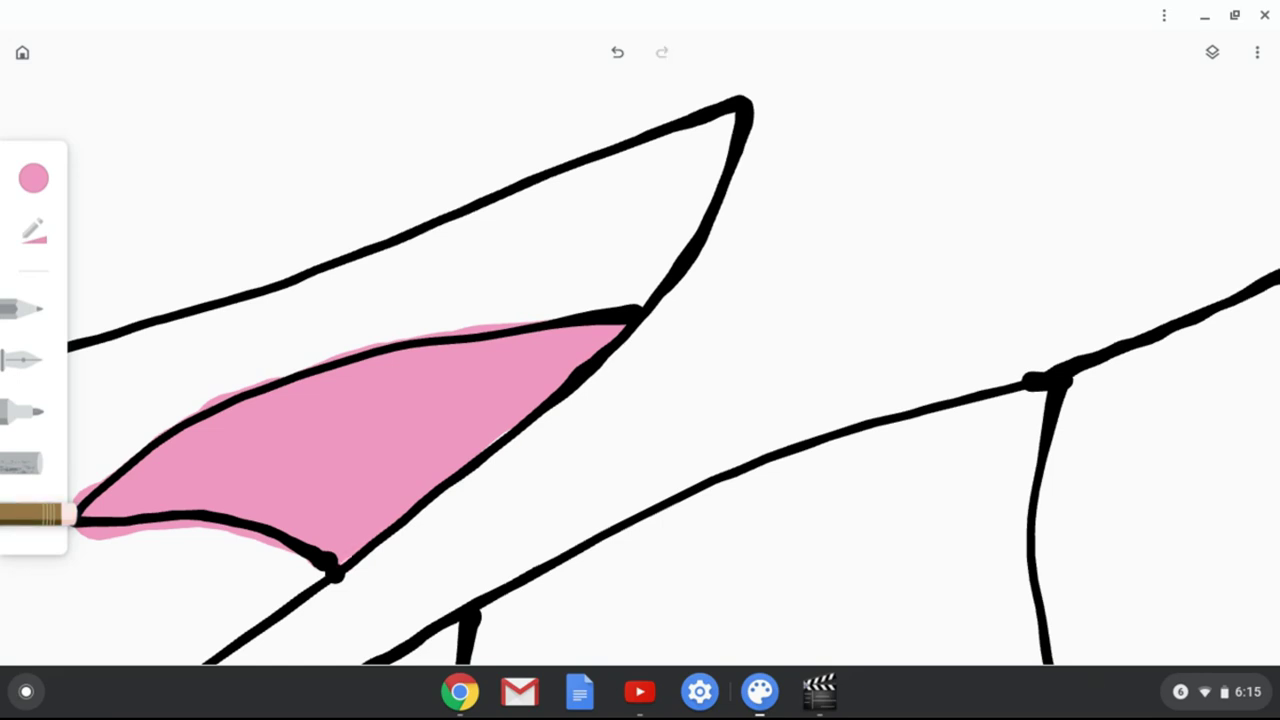
key(ctrl+z)
- Switch to full screen and erase the pink overspill beneath the tongue's lower left curve
scroll(640, 400, down, 2)
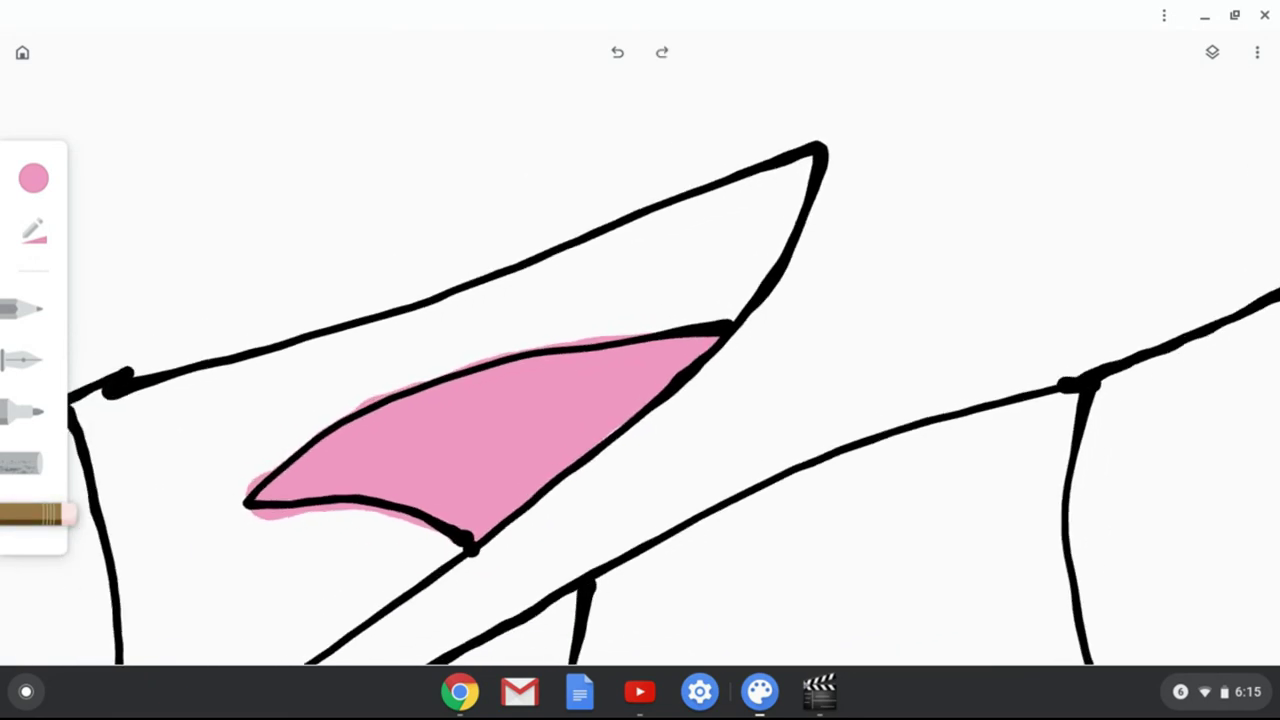
scroll(390, 560, up, 2)
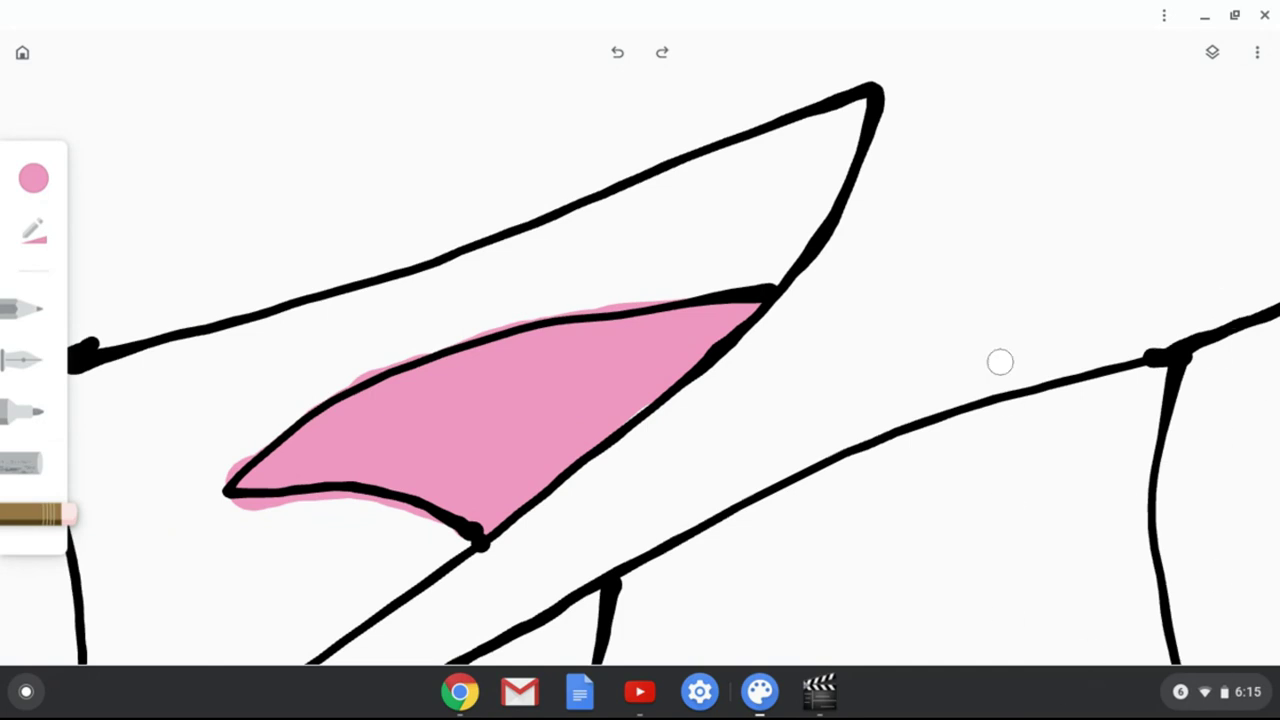
key(F11)
scroll(352, 544, up, 2)
scroll(640, 360, down, 2)
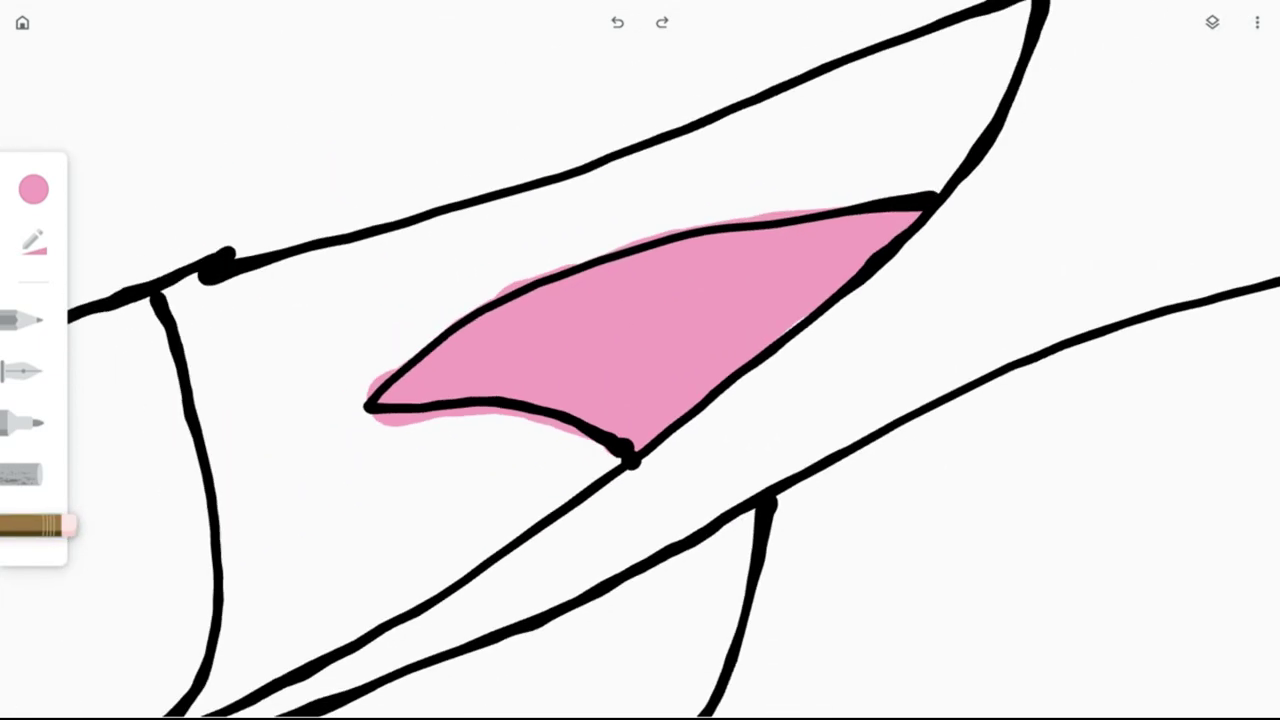
mouse_move(594, 448)
mouse_down()
mouse_move(516, 416)
mouse_move(372, 418)
mouse_up()
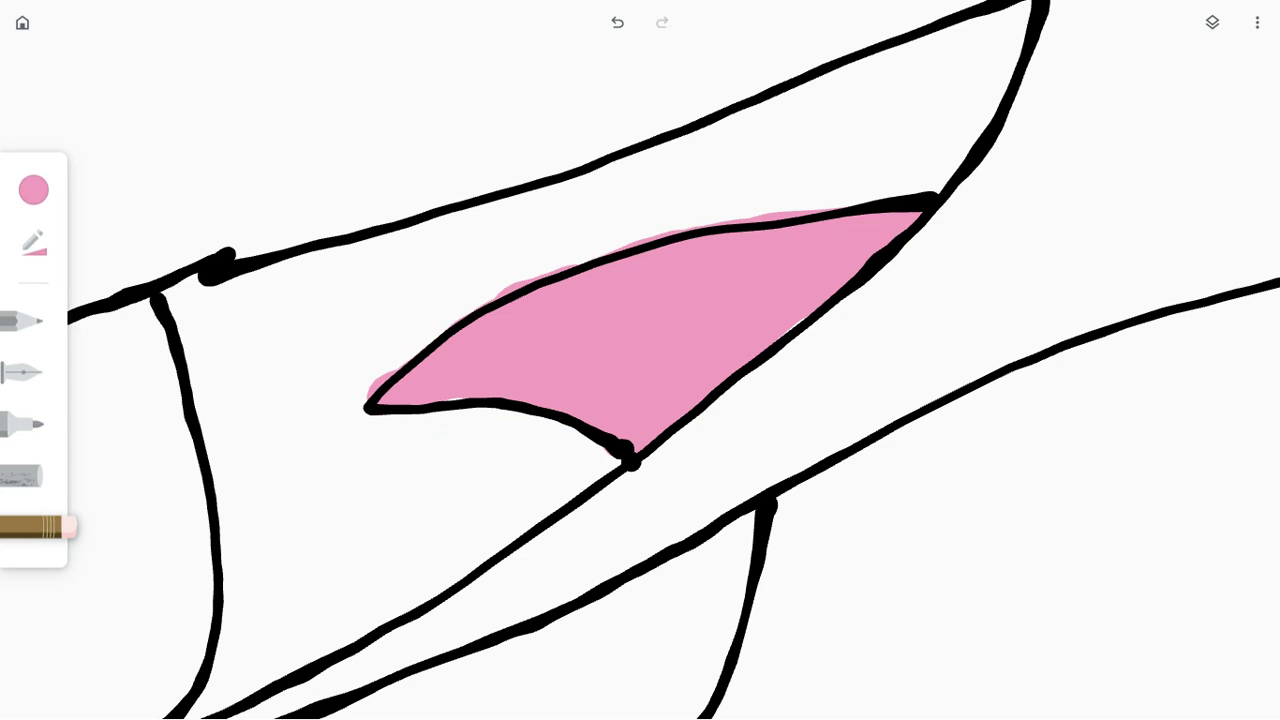
- Erase the pink overspill along the tongue's upper edge and around its left tip
mouse_move(818, 207)
mouse_down()
mouse_move(788, 208)
mouse_move(840, 207)
mouse_move(734, 221)
mouse_up()
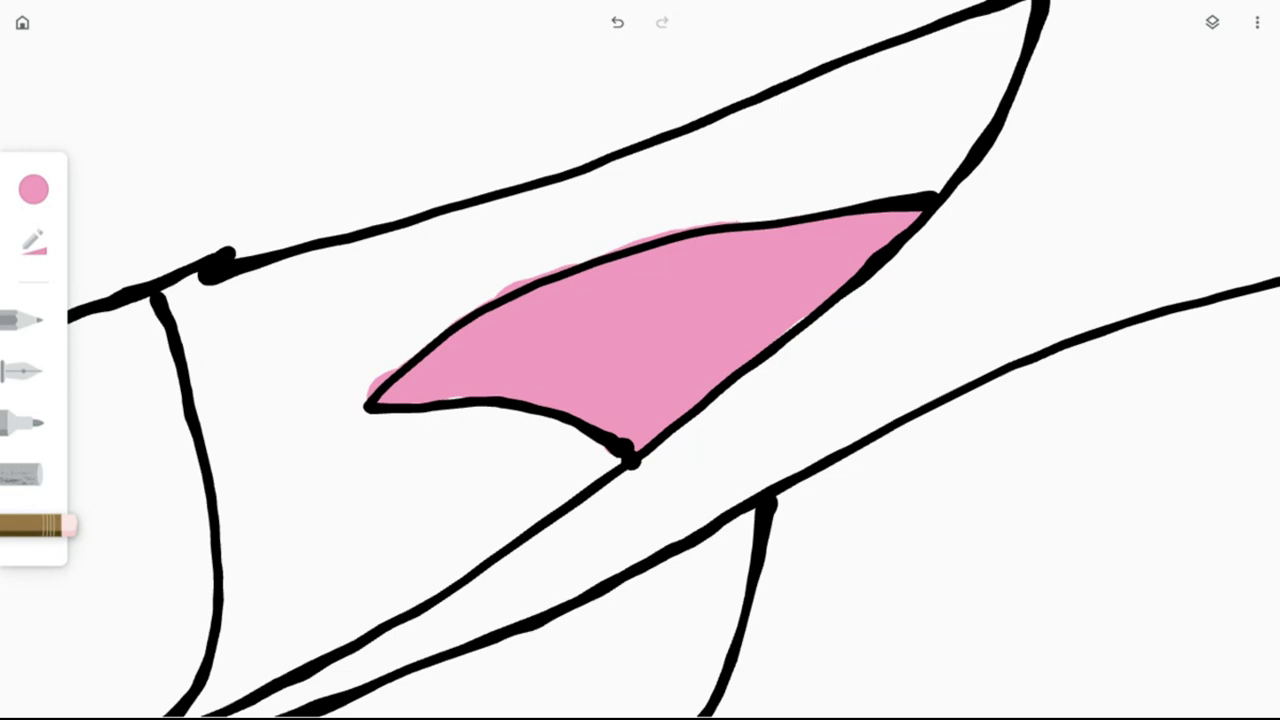
drag(736, 222, 706, 224)
drag(708, 222, 500, 294)
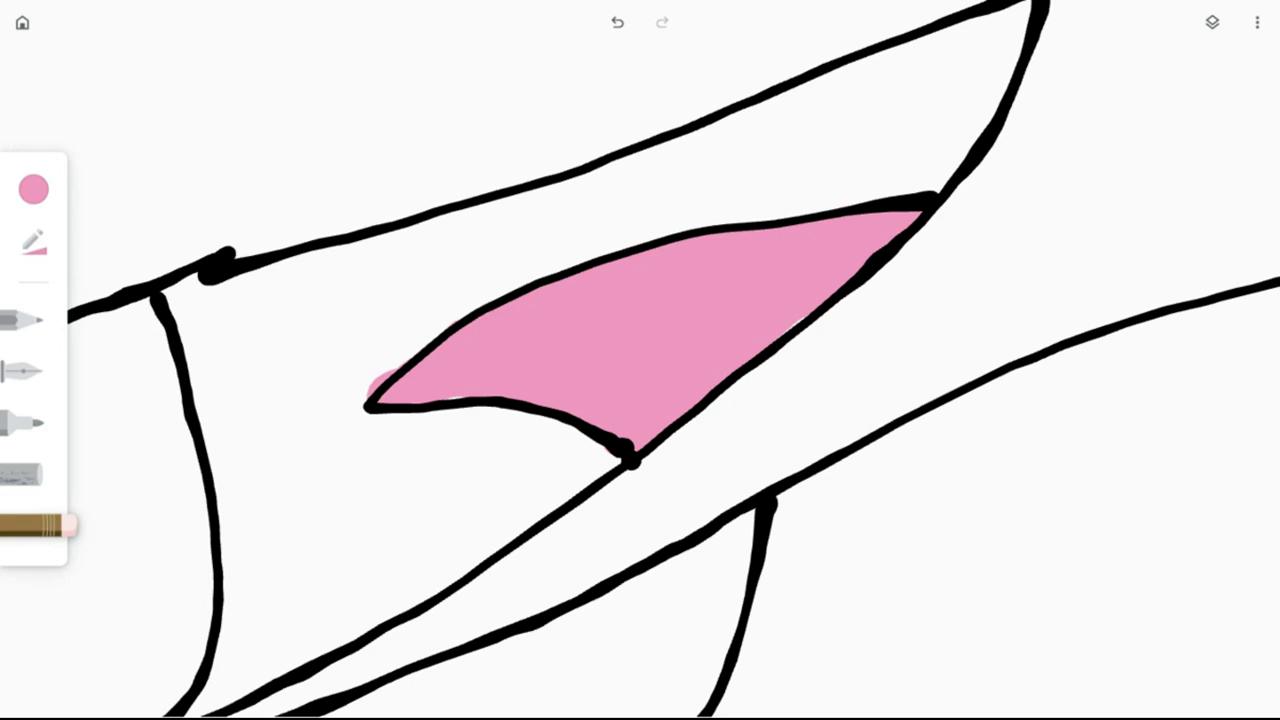
drag(404, 364, 370, 392)
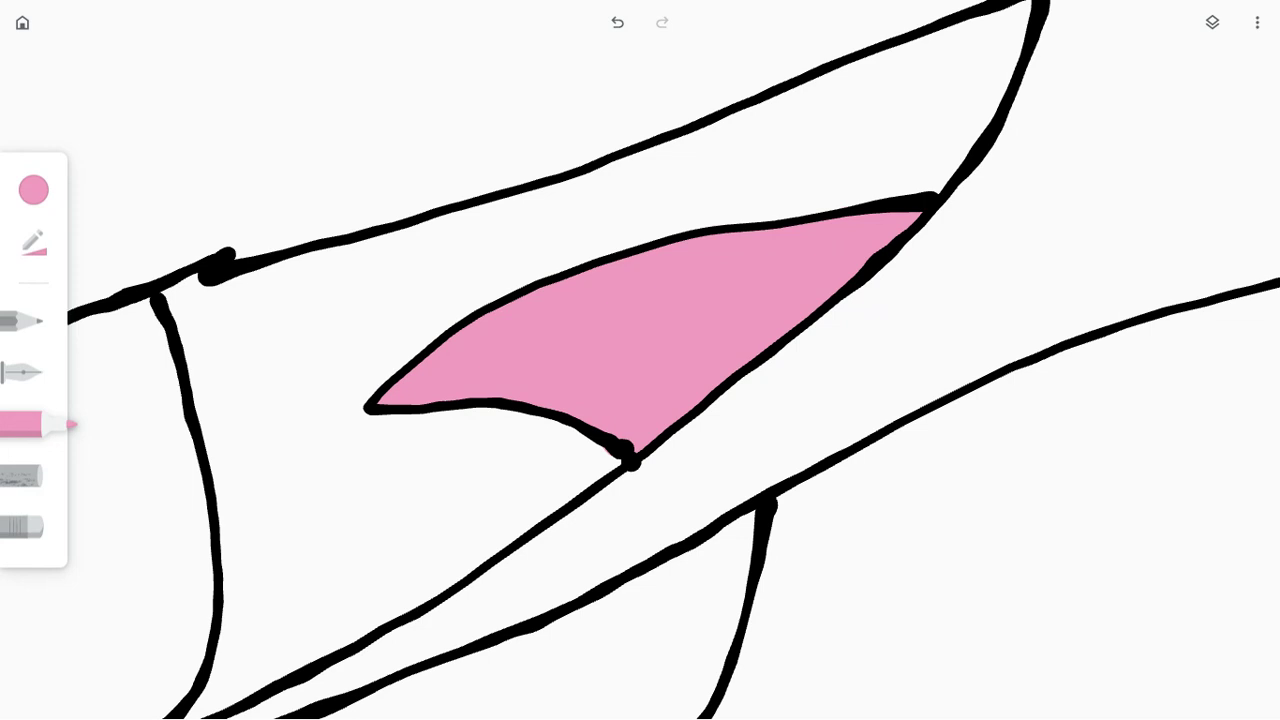
- Set the marker to a custom bright green and fill the iris of the character's right-hand eye
click(34, 190)
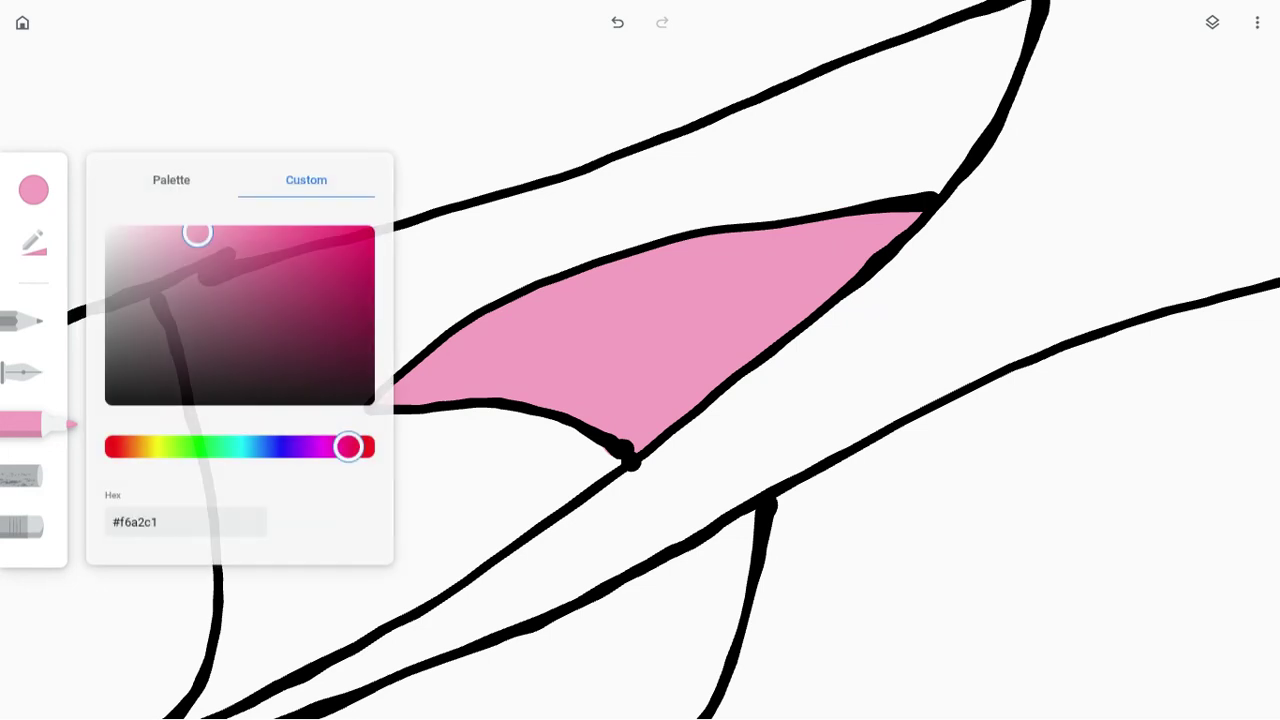
drag(348, 447, 191, 447)
drag(196, 232, 369, 288)
scroll(640, 360, up, 12)
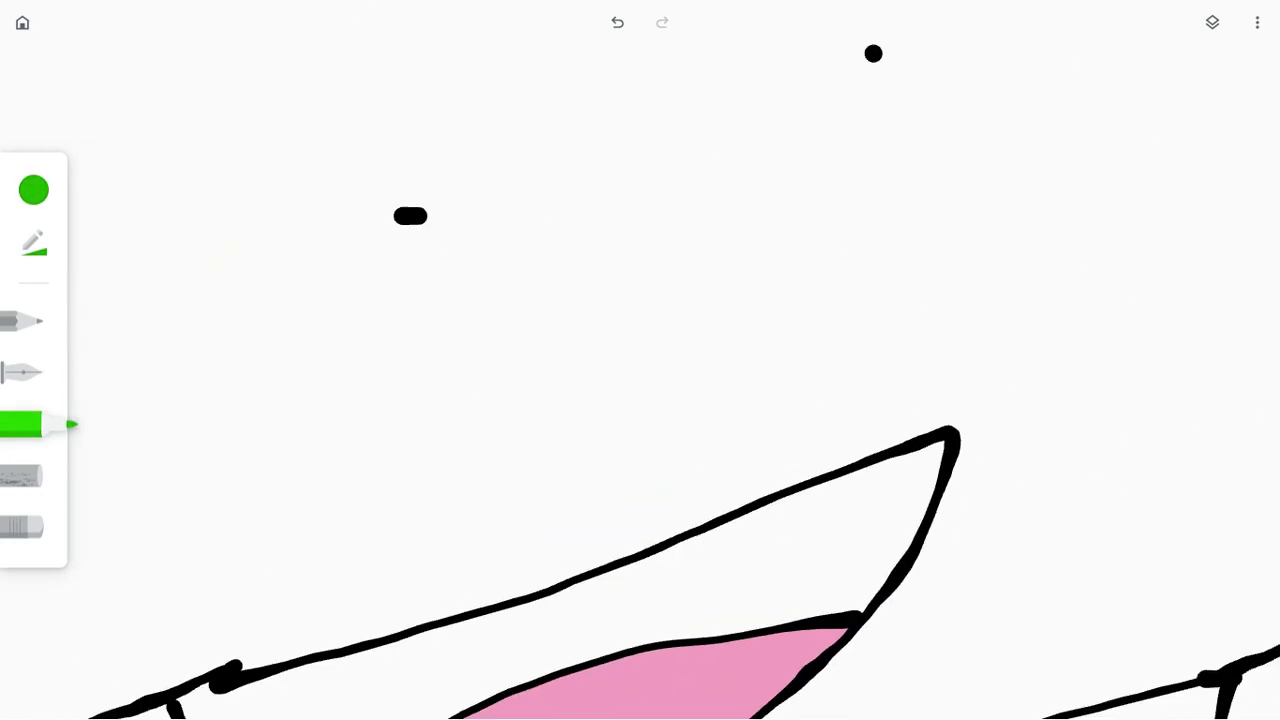
scroll(432, 248, up, 5)
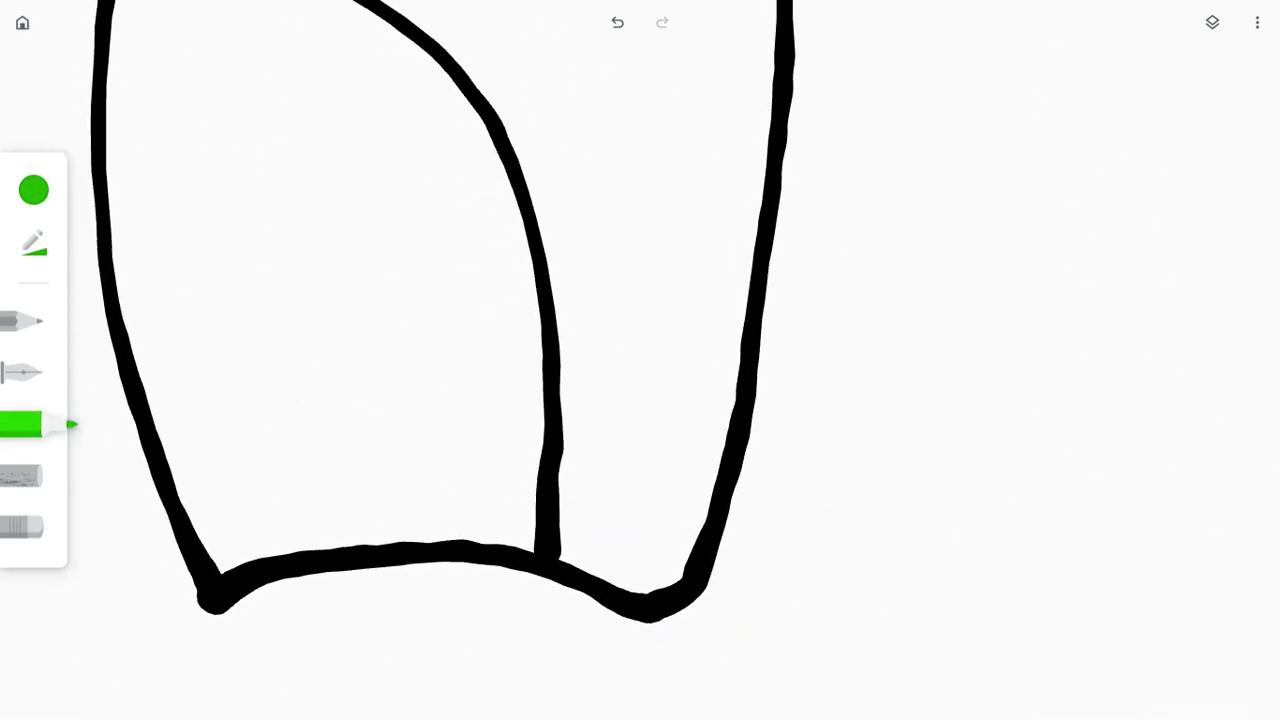
scroll(638, 368, down, 4)
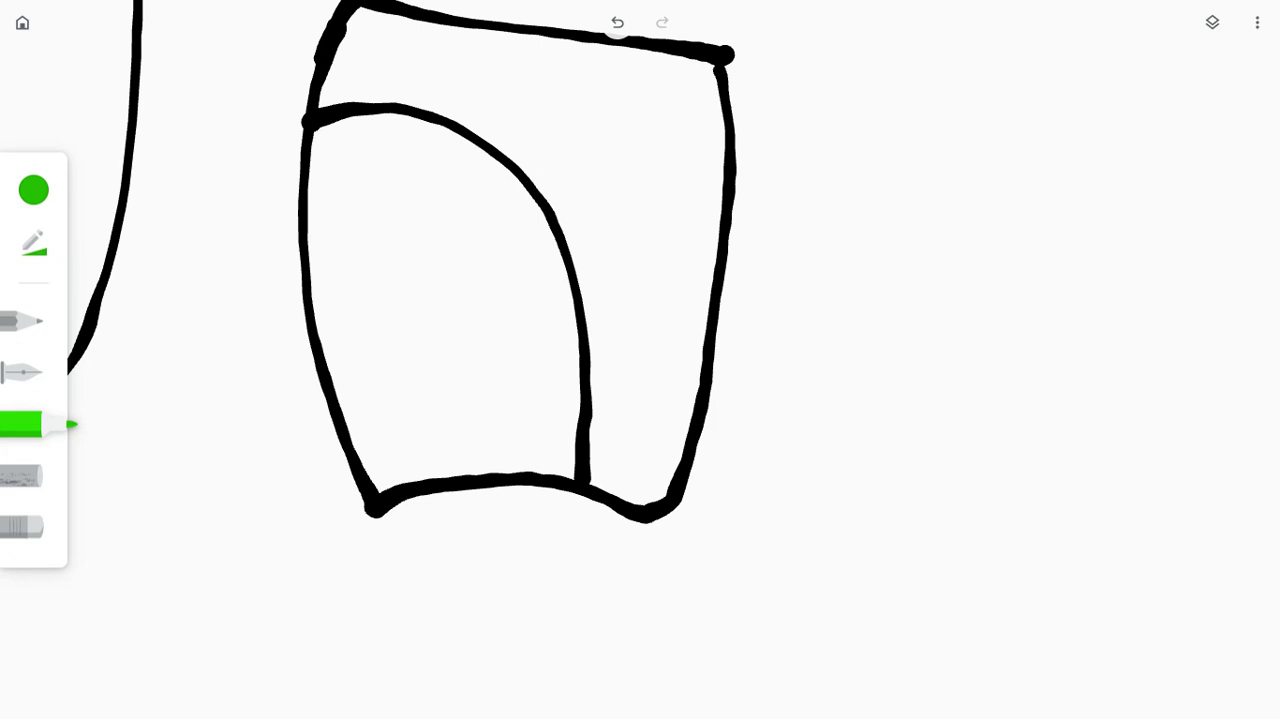
mouse_move(349, 196)
mouse_down()
mouse_move(371, 178)
mouse_move(390, 187)
mouse_move(362, 145)
mouse_move(320, 140)
mouse_move(400, 130)
mouse_move(505, 206)
mouse_move(520, 232)
mouse_move(440, 194)
mouse_move(550, 262)
mouse_move(543, 300)
mouse_move(562, 272)
mouse_move(545, 332)
mouse_move(572, 320)
mouse_move(548, 372)
mouse_move(547, 497)
mouse_up()
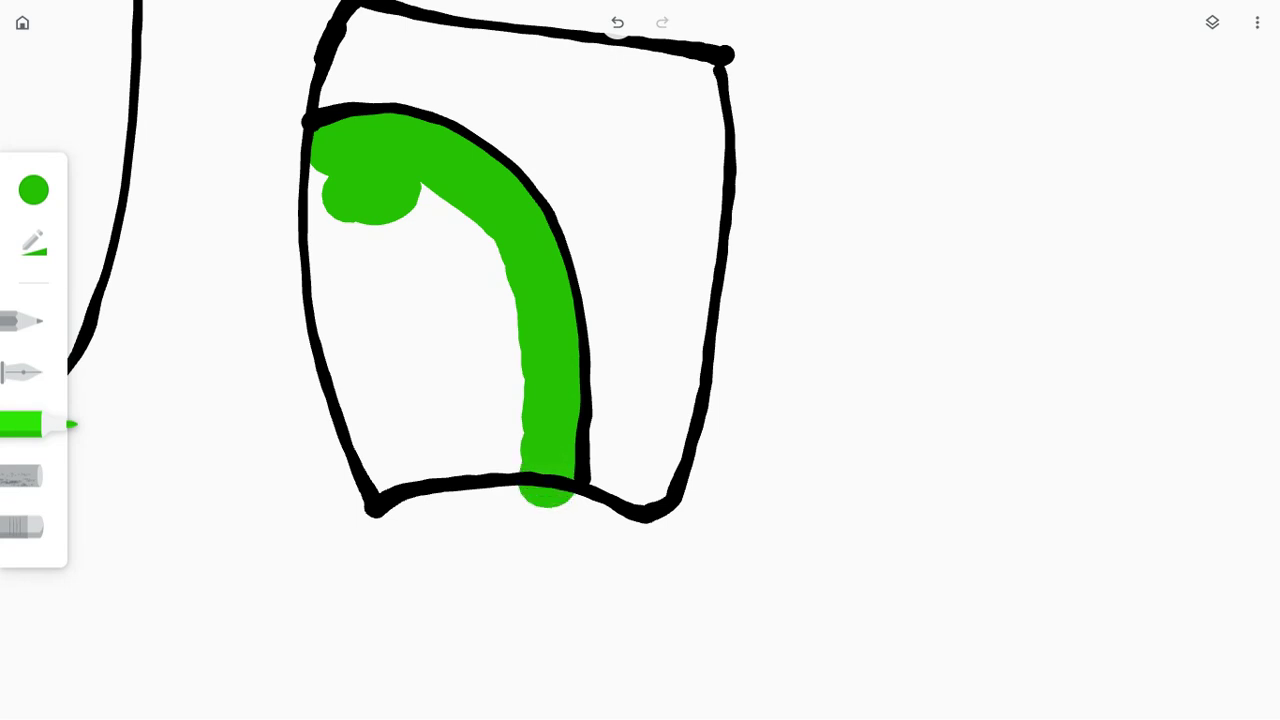
mouse_move(522, 432)
mouse_down()
mouse_move(382, 460)
mouse_move(346, 338)
mouse_move(332, 165)
mouse_move(394, 200)
mouse_move(392, 335)
mouse_move(419, 405)
mouse_move(434, 310)
mouse_move(502, 395)
mouse_move(454, 240)
mouse_move(400, 200)
mouse_up()
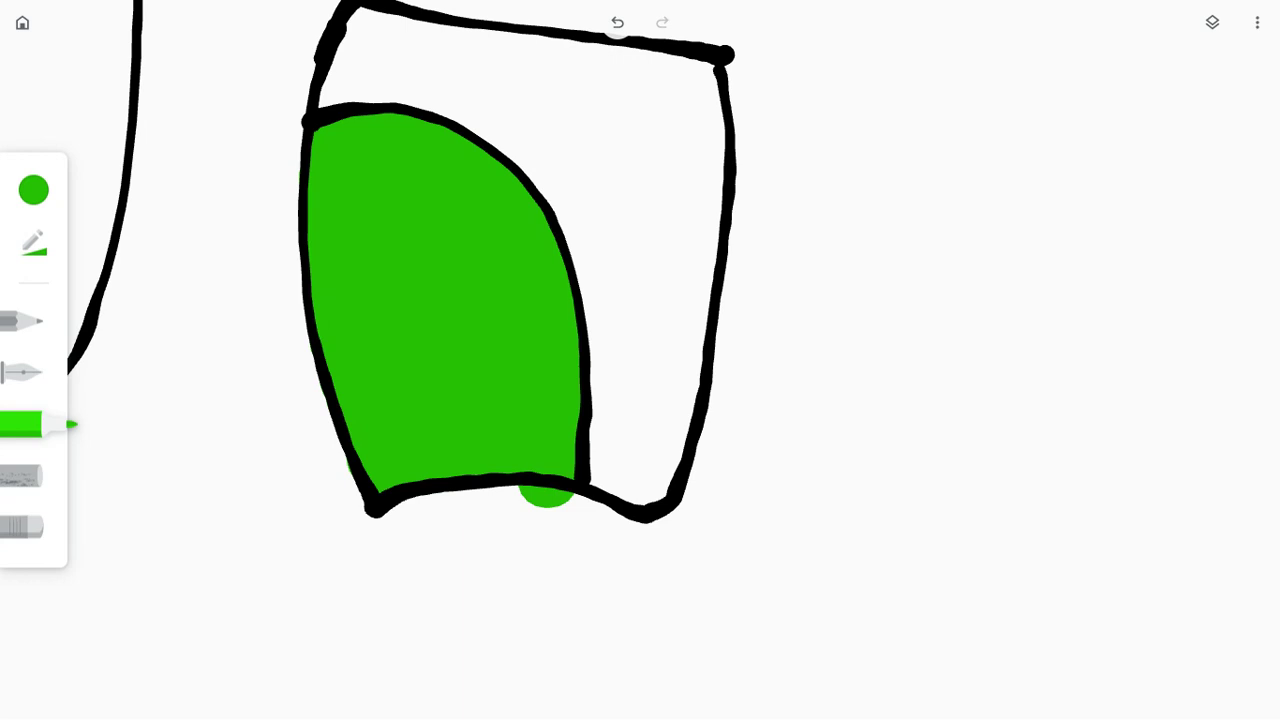
- Erase the green overspill beneath the right-hand iris and return to the marker
click(24, 527)
drag(522, 496, 570, 494)
click(24, 424)
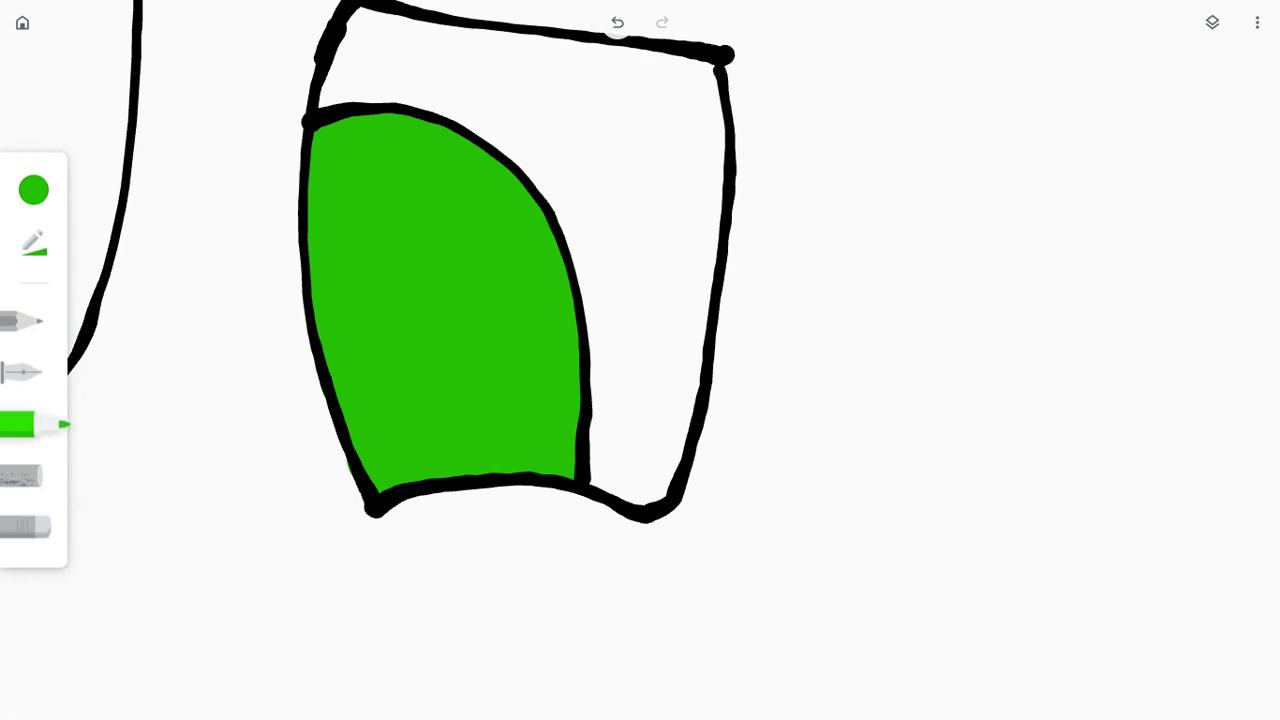
- Paint a green band around the inside of the left-hand eye's iris outline
mouse_move(440, 300)
mouse_down()
mouse_move(820, 398)
mouse_move(985, 401)
mouse_up()
drag(346, 425, 834, 397)
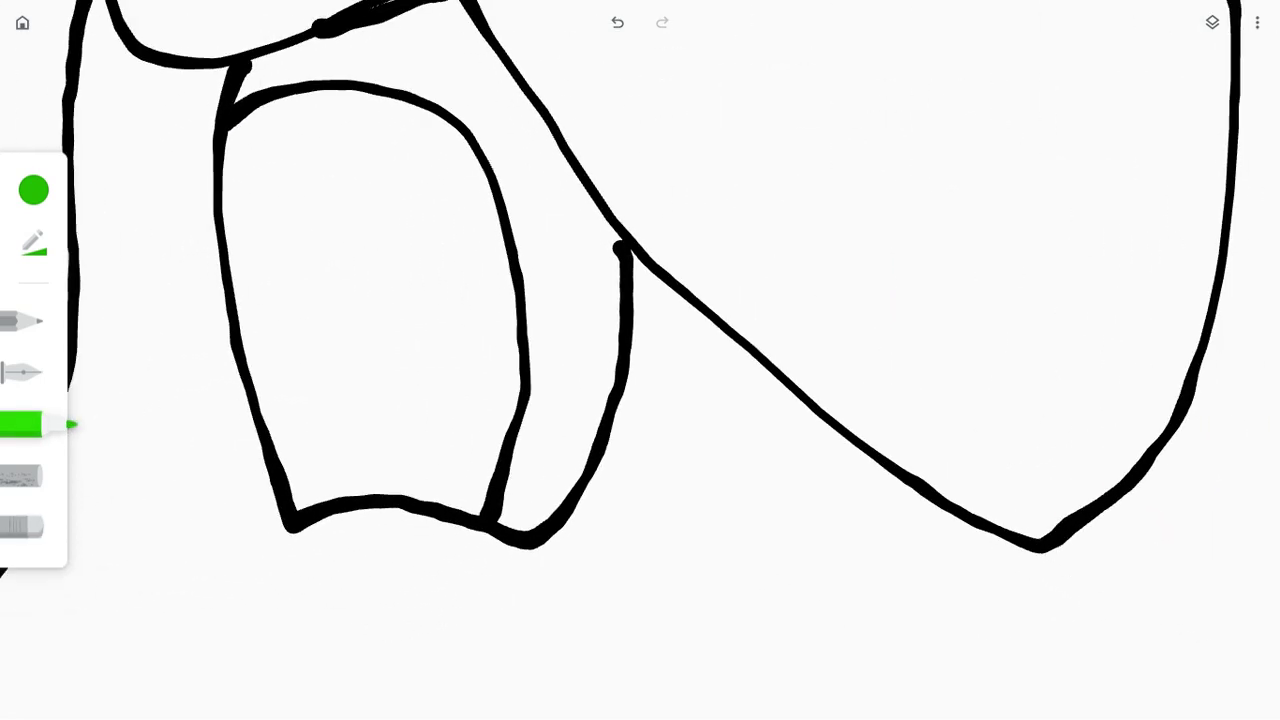
mouse_move(281, 161)
mouse_down()
mouse_move(256, 142)
mouse_move(315, 110)
mouse_move(422, 136)
mouse_move(452, 172)
mouse_move(492, 315)
mouse_move(495, 440)
mouse_move(446, 495)
mouse_move(468, 528)
mouse_move(440, 490)
mouse_move(368, 468)
mouse_move(308, 468)
mouse_move(274, 495)
mouse_move(298, 440)
mouse_move(290, 395)
mouse_move(330, 430)
mouse_move(328, 410)
mouse_move(255, 365)
mouse_move(248, 205)
mouse_move(265, 195)
mouse_up()
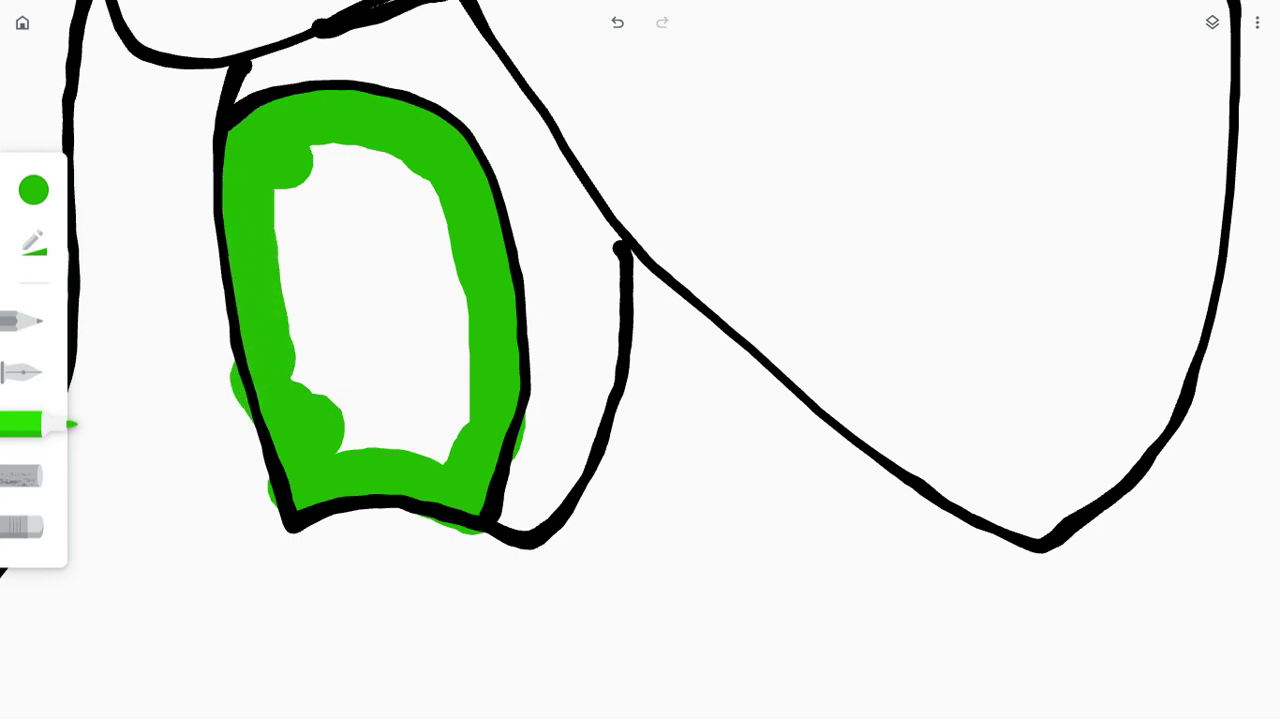
- Erase the green overspill around the left-hand iris and fill its remaining white centre with green
click(24, 527)
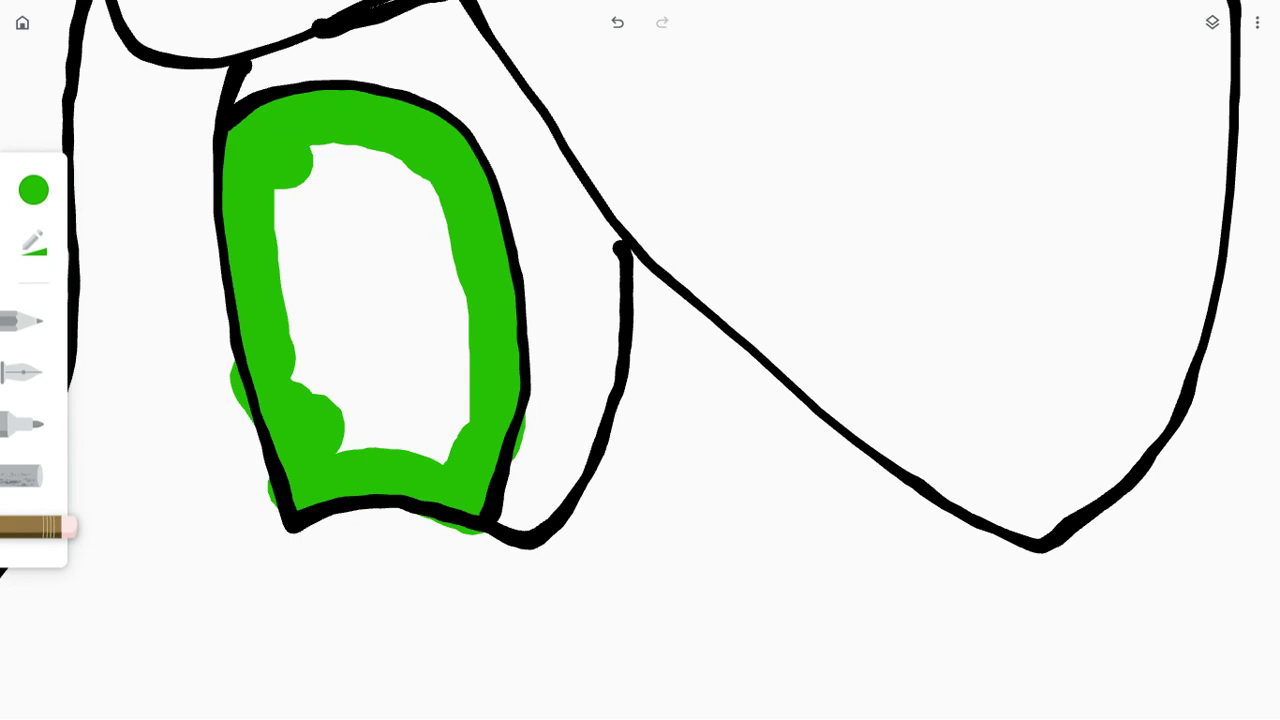
drag(234, 366, 250, 418)
drag(270, 478, 272, 500)
drag(482, 532, 424, 520)
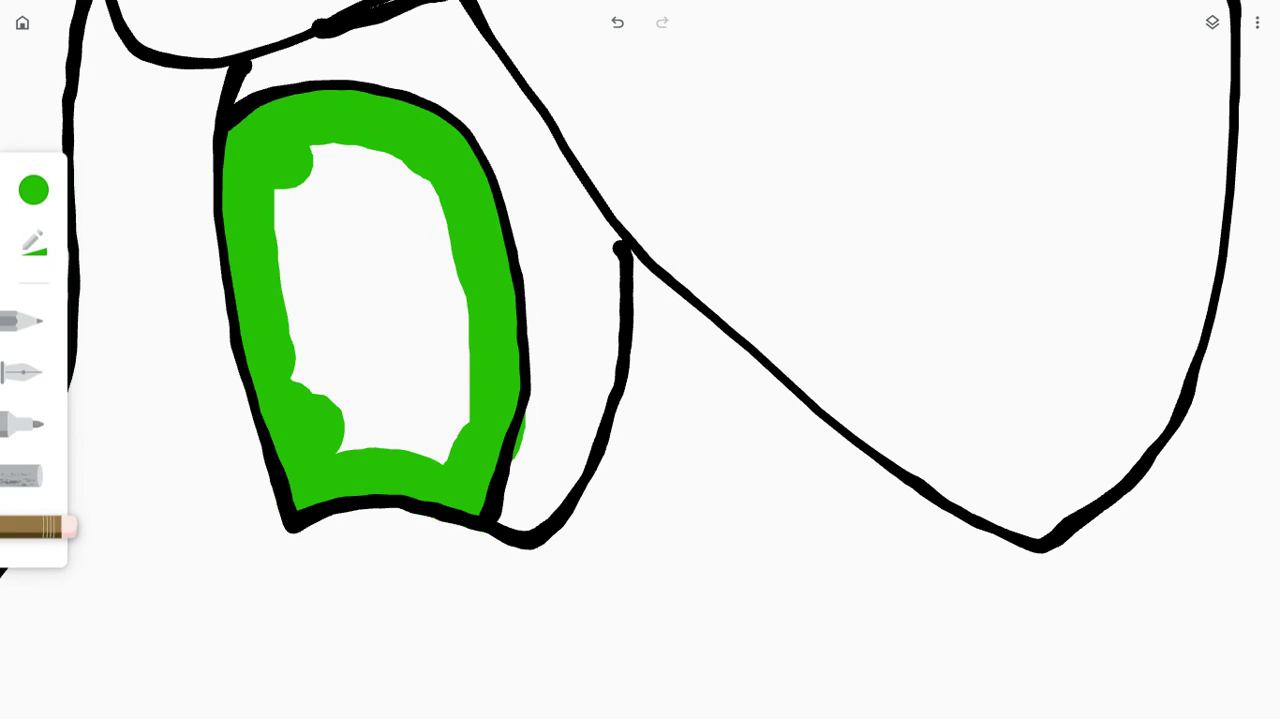
drag(518, 460, 522, 412)
click(24, 424)
mouse_move(364, 174)
mouse_down()
mouse_move(438, 240)
mouse_move(435, 460)
mouse_move(350, 385)
mouse_move(330, 330)
mouse_move(372, 305)
mouse_move(335, 215)
mouse_move(290, 290)
mouse_move(288, 200)
mouse_up()
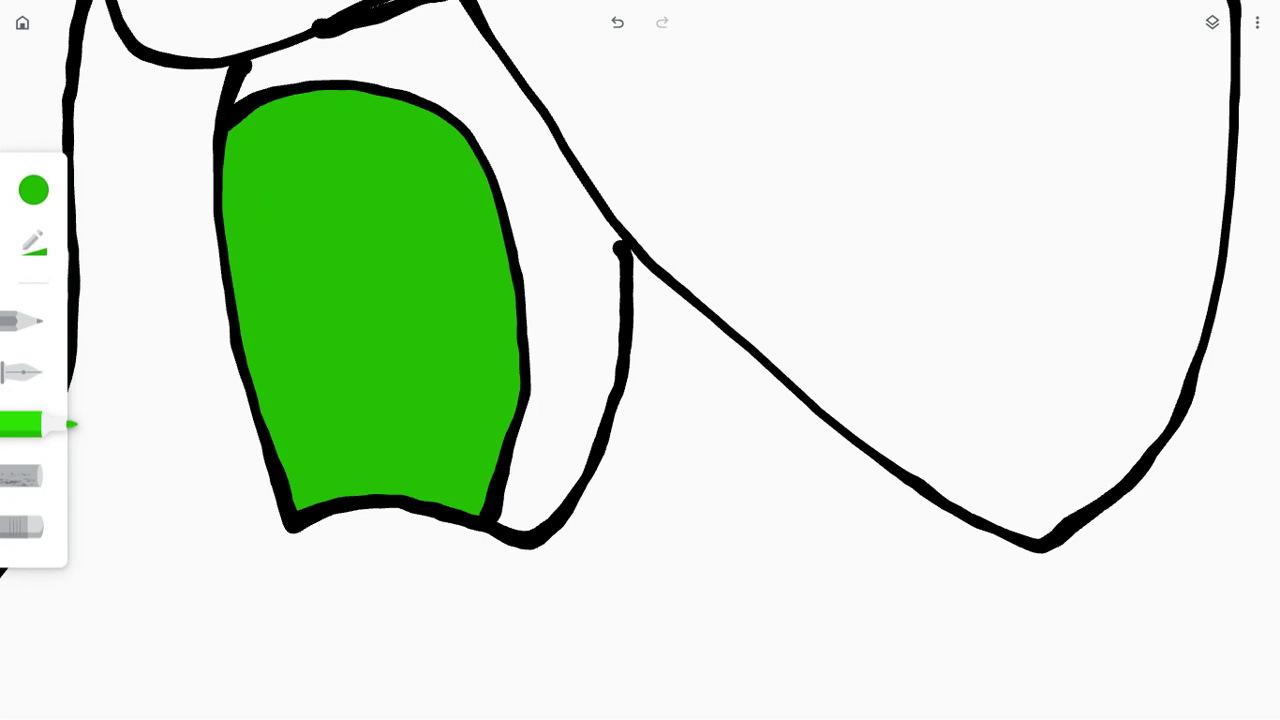
- Set the pen to black and outline a tall, narrow oval pupil inside the left-hand eye's green iris
click(33, 190)
mouse_move(373, 288)
mouse_down()
mouse_move(354, 398)
mouse_move(373, 405)
mouse_up()
click(22, 372)
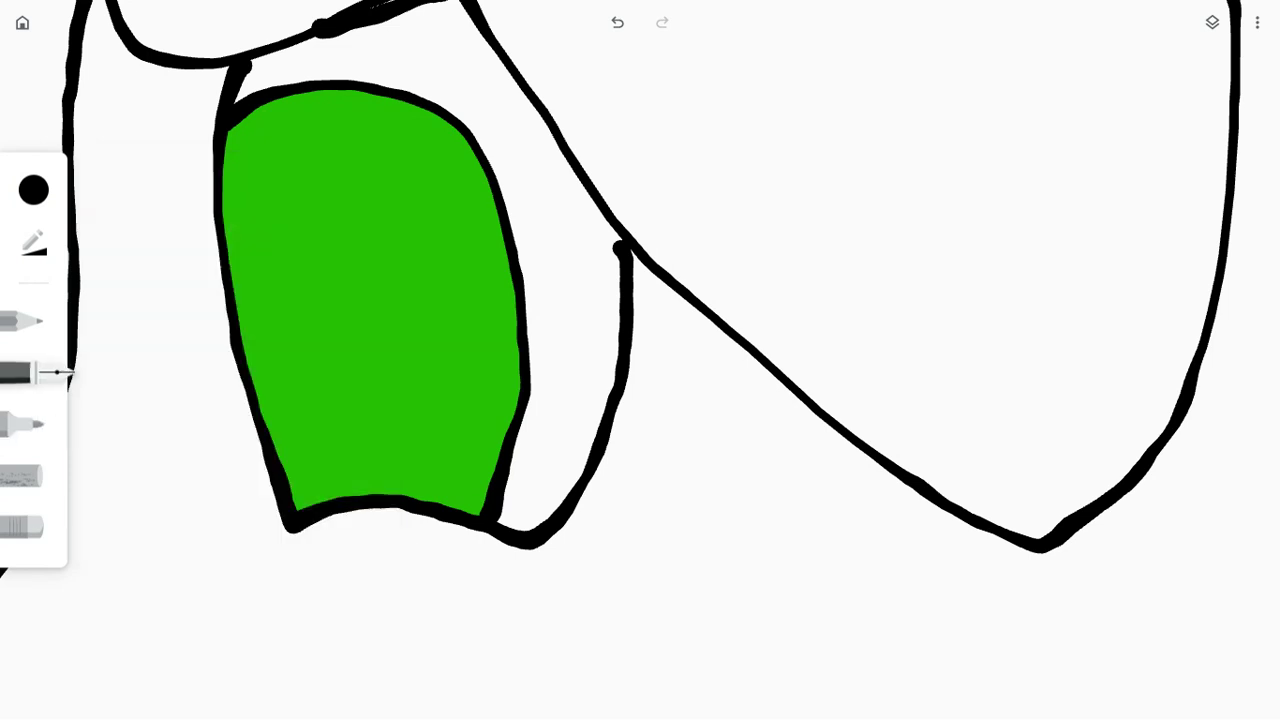
scroll(726, 403, down, 5)
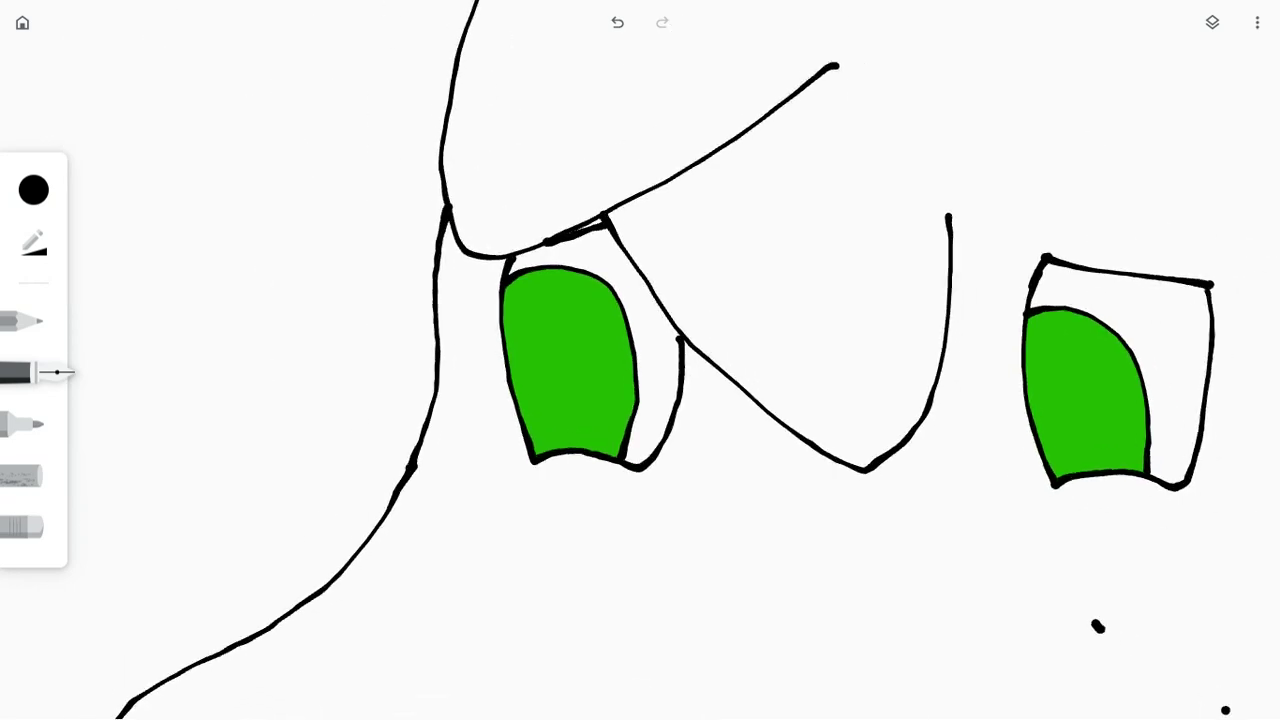
scroll(423, 290, up, 5)
scroll(640, 360, down, 2)
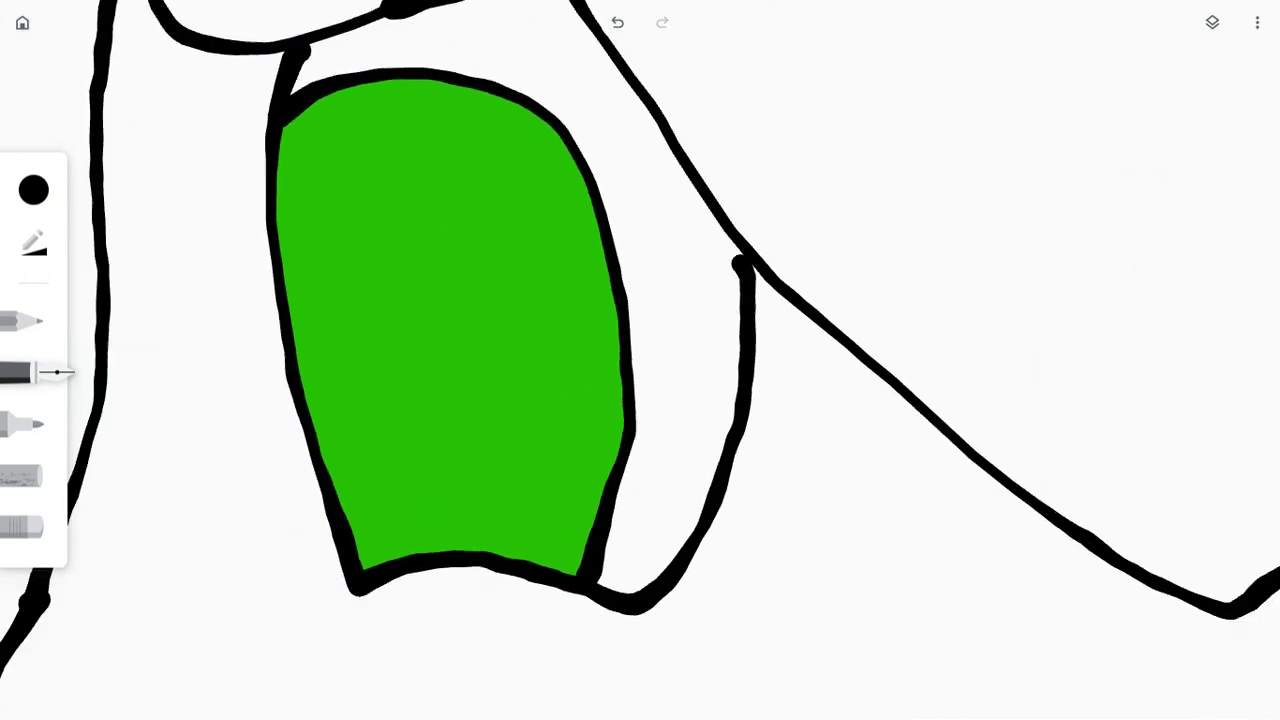
mouse_move(387, 152)
mouse_down()
mouse_move(366, 210)
mouse_move(378, 370)
mouse_move(393, 443)
mouse_move(423, 488)
mouse_move(474, 496)
mouse_move(513, 446)
mouse_move(505, 330)
mouse_up()
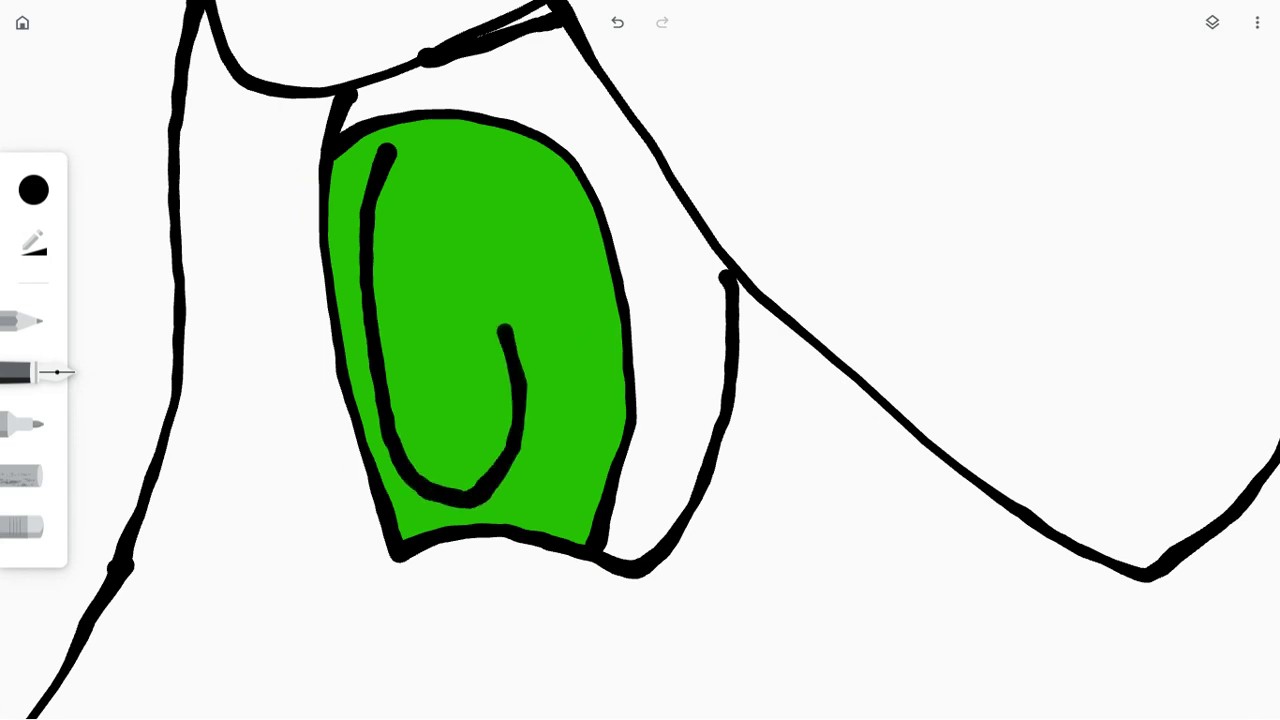
key(ctrl+z)
mouse_move(391, 158)
mouse_down()
mouse_move(374, 277)
mouse_move(382, 368)
mouse_move(405, 462)
mouse_move(428, 508)
mouse_move(456, 517)
mouse_move(490, 507)
mouse_move(509, 480)
mouse_move(508, 364)
mouse_move(446, 184)
mouse_move(393, 155)
mouse_up()
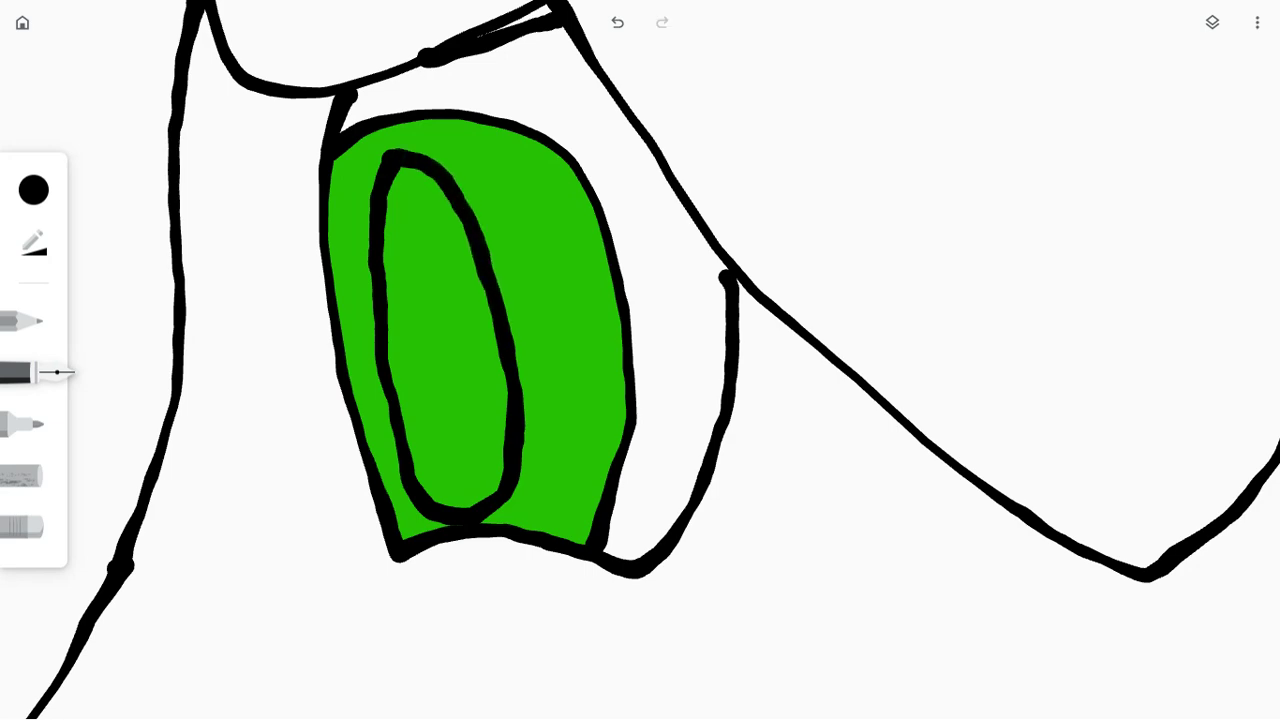
- Widen the left-hand eye's pupil outline with a second black curve along its upper right side
scroll(700, 300, down, 10)
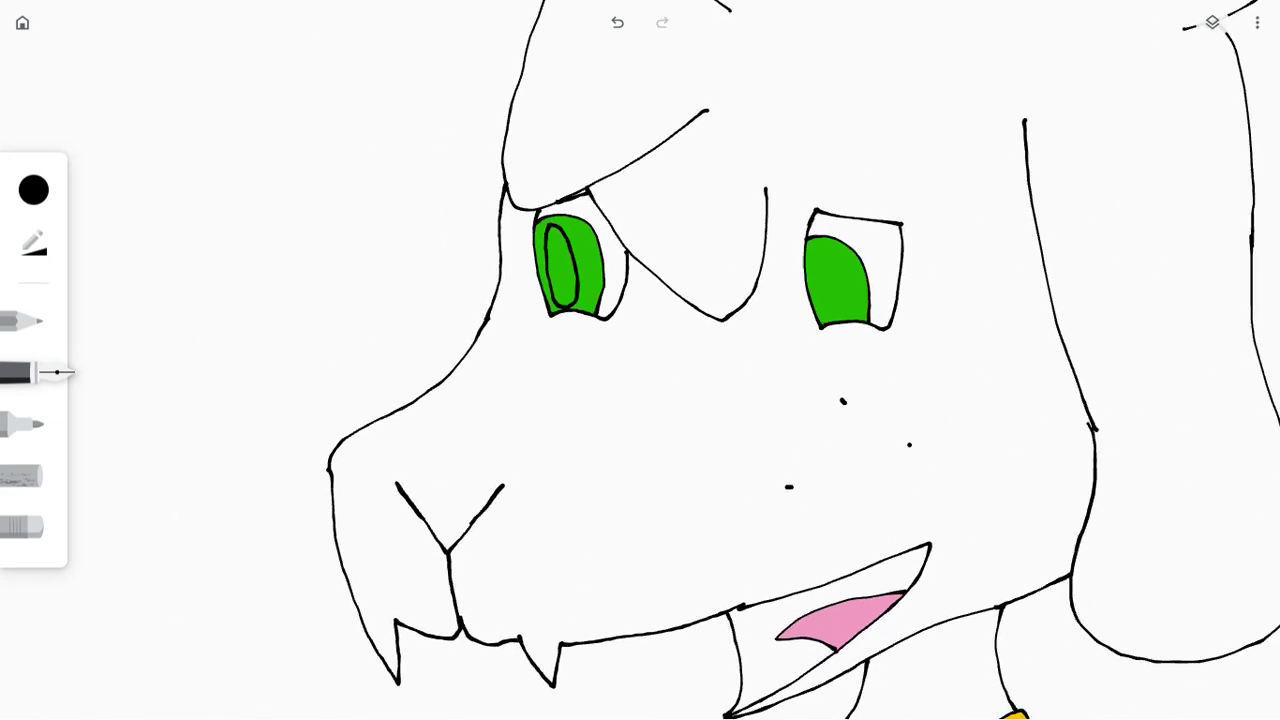
scroll(567, 270, up, 8)
scroll(397, 170, up, 4)
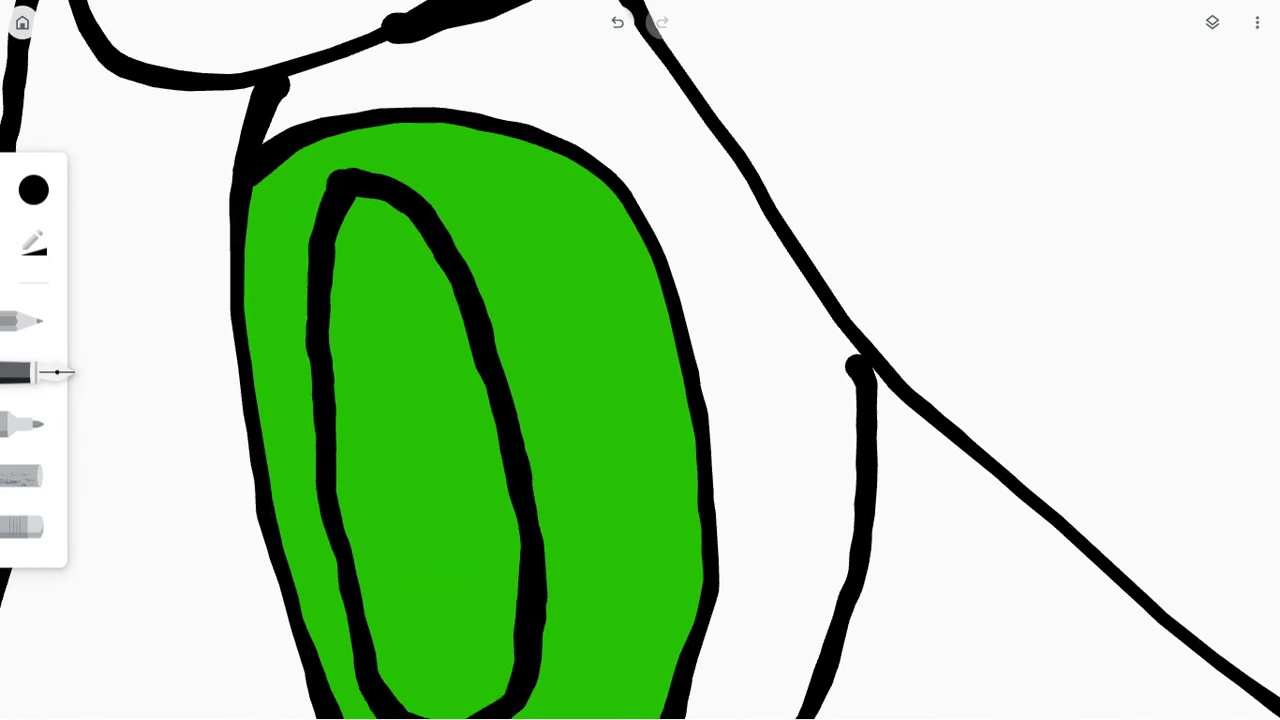
scroll(662, 382, down, 4)
mouse_move(452, 242)
mouse_down()
mouse_move(520, 254)
mouse_move(554, 282)
mouse_move(570, 312)
mouse_move(584, 478)
mouse_up()
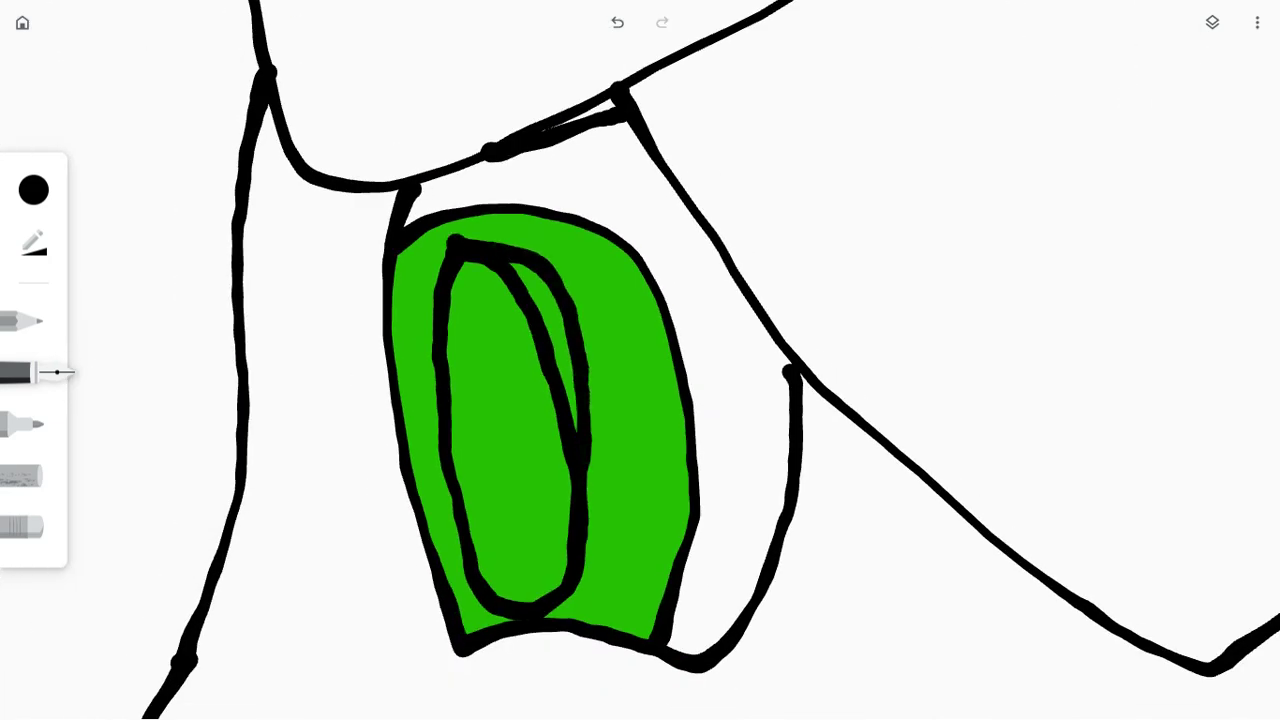
scroll(783, 399, down, 5)
scroll(720, 400, up, 3)
scroll(640, 360, down, 3)
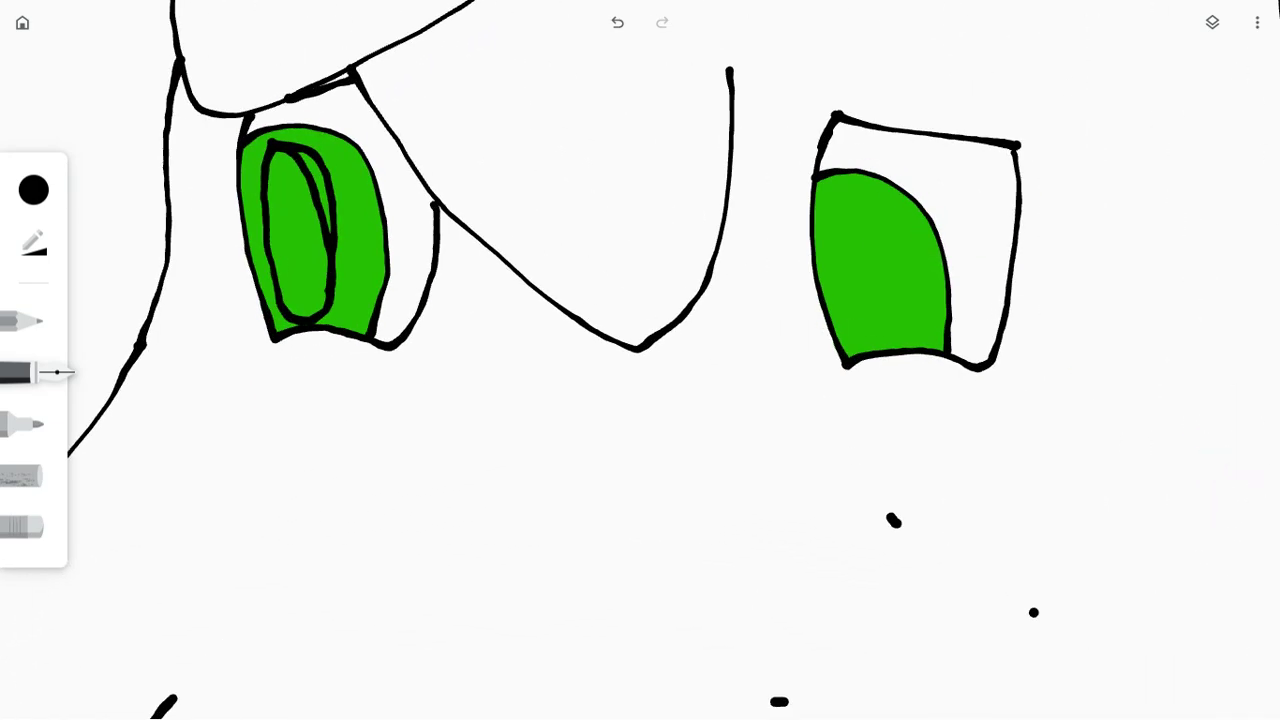
scroll(640, 360, up, 1)
scroll(640, 360, up, 1)
scroll(930, 400, down, 6)
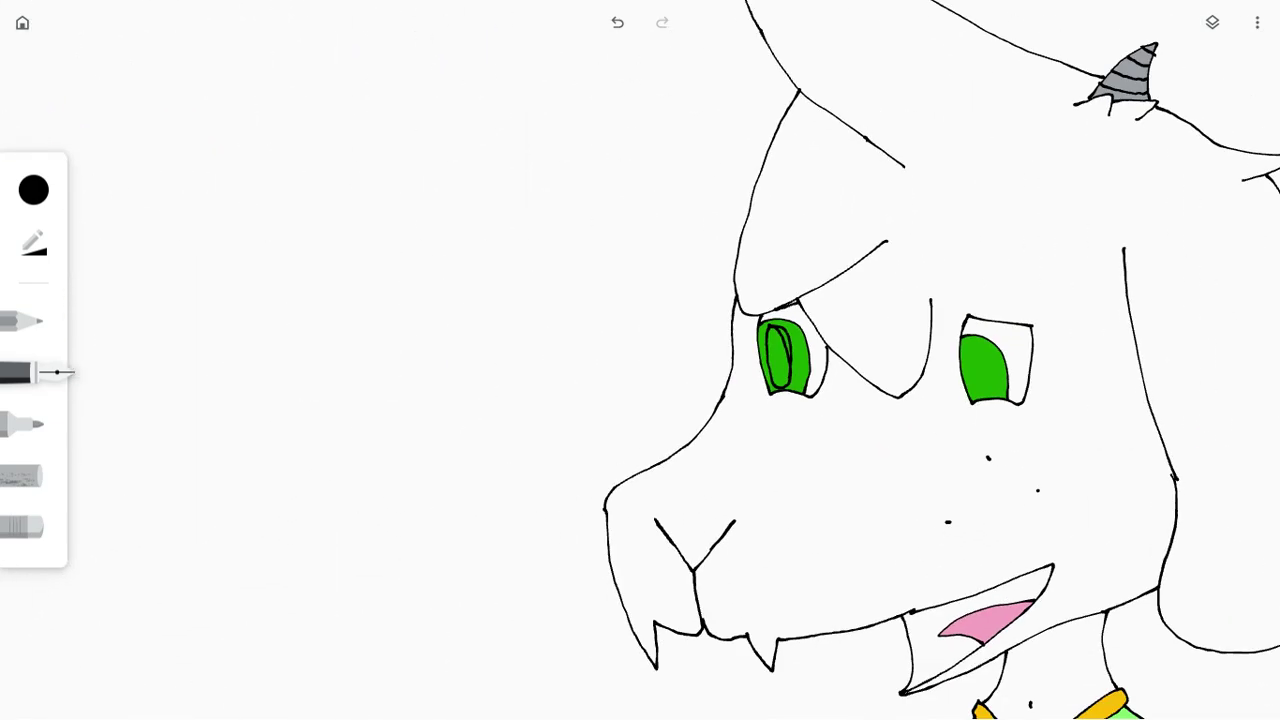
- Fill the inside of the left-hand eye's pupil outline with the black marker
scroll(908, 313, up, 4)
scroll(600, 420, up, 5)
click(20, 424)
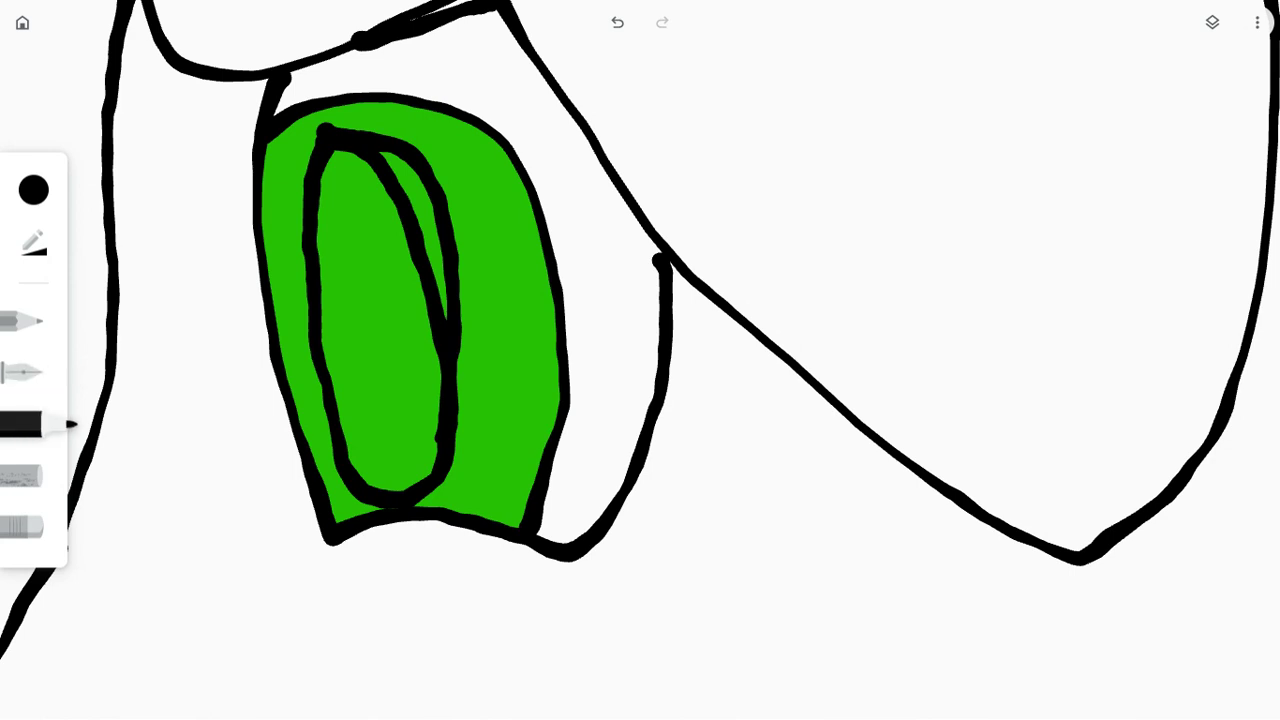
mouse_move(374, 305)
mouse_down()
mouse_move(374, 365)
mouse_move(391, 276)
mouse_move(431, 298)
mouse_move(412, 235)
mouse_move(386, 214)
mouse_move(416, 195)
mouse_move(378, 230)
mouse_up()
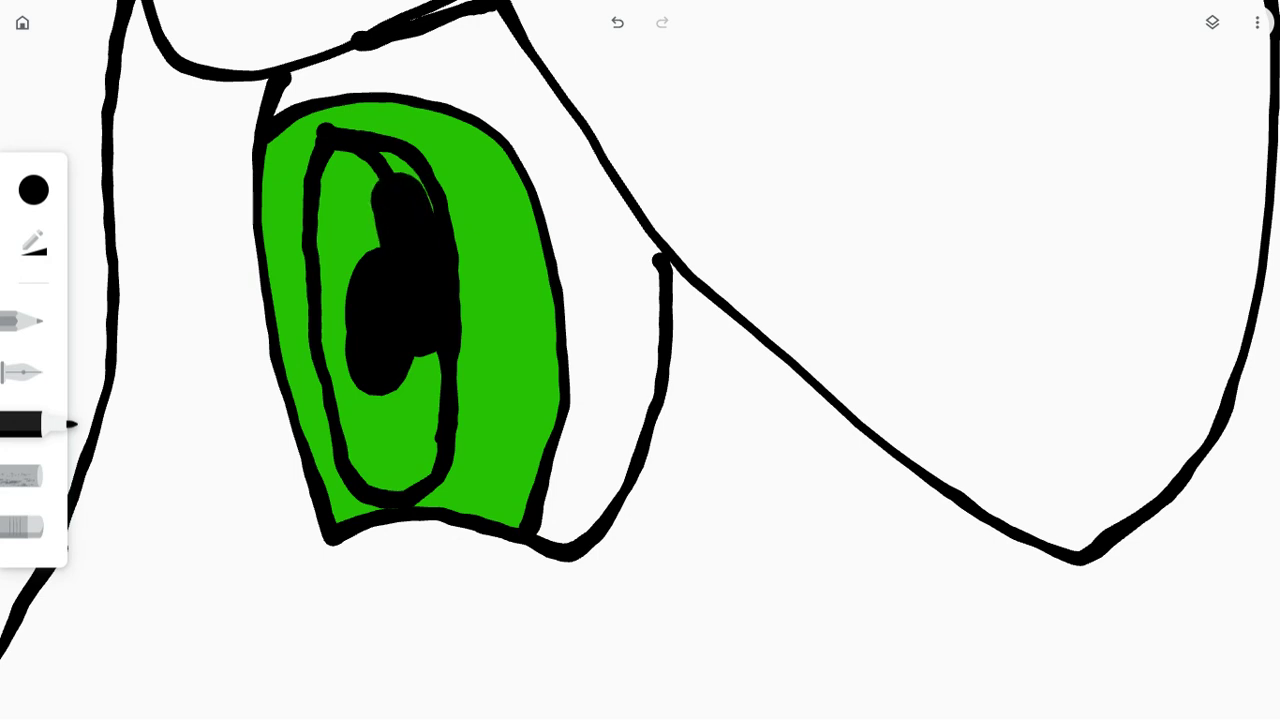
mouse_move(420, 190)
mouse_down()
mouse_move(374, 195)
mouse_move(365, 170)
mouse_move(335, 180)
mouse_move(324, 196)
mouse_move(340, 300)
mouse_up()
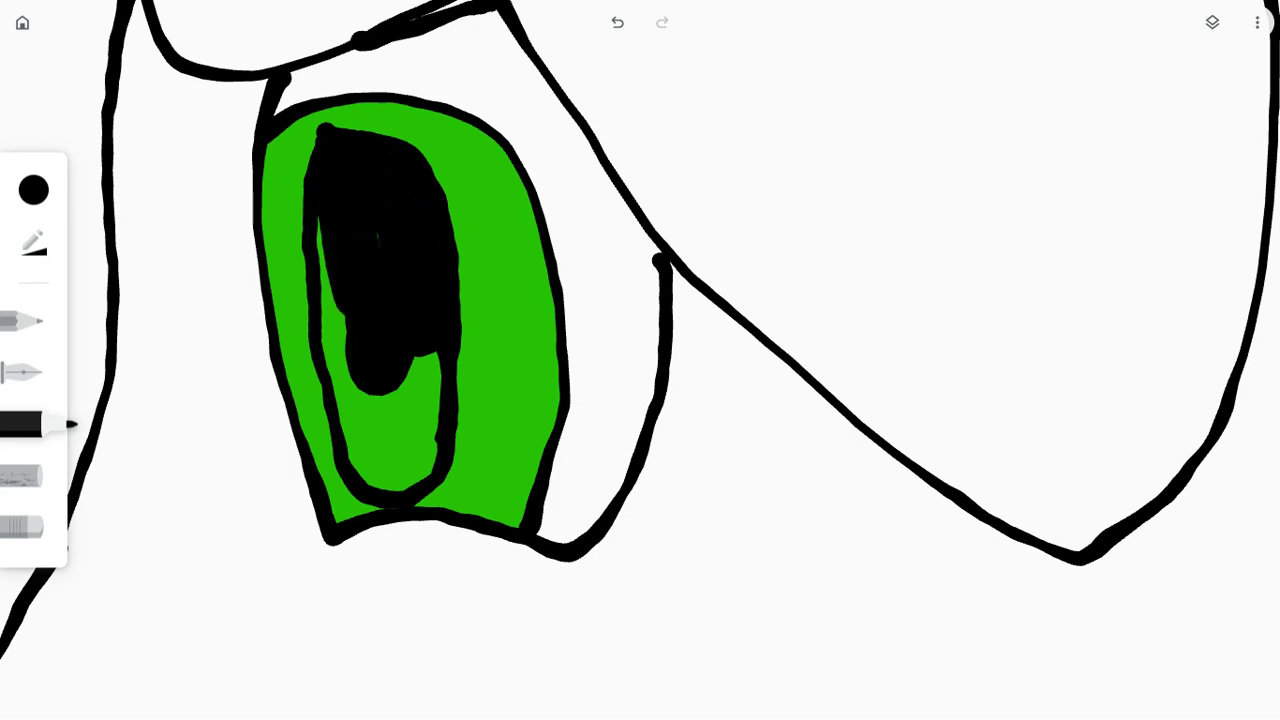
mouse_move(322, 256)
mouse_down()
mouse_move(340, 314)
mouse_move(318, 218)
mouse_up()
mouse_move(325, 295)
mouse_down()
mouse_move(345, 368)
mouse_move(328, 300)
mouse_move(385, 416)
mouse_move(385, 462)
mouse_up()
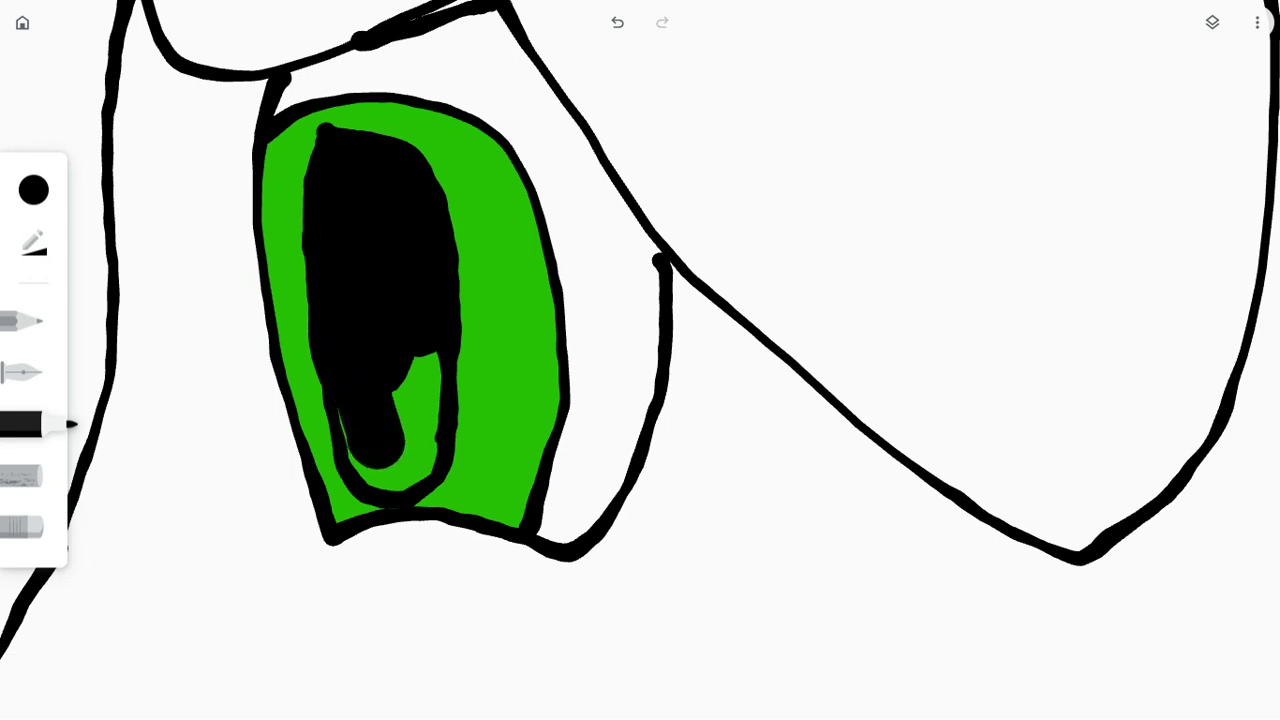
mouse_move(340, 410)
mouse_down()
mouse_move(348, 446)
mouse_move(405, 485)
mouse_move(422, 448)
mouse_move(424, 466)
mouse_up()
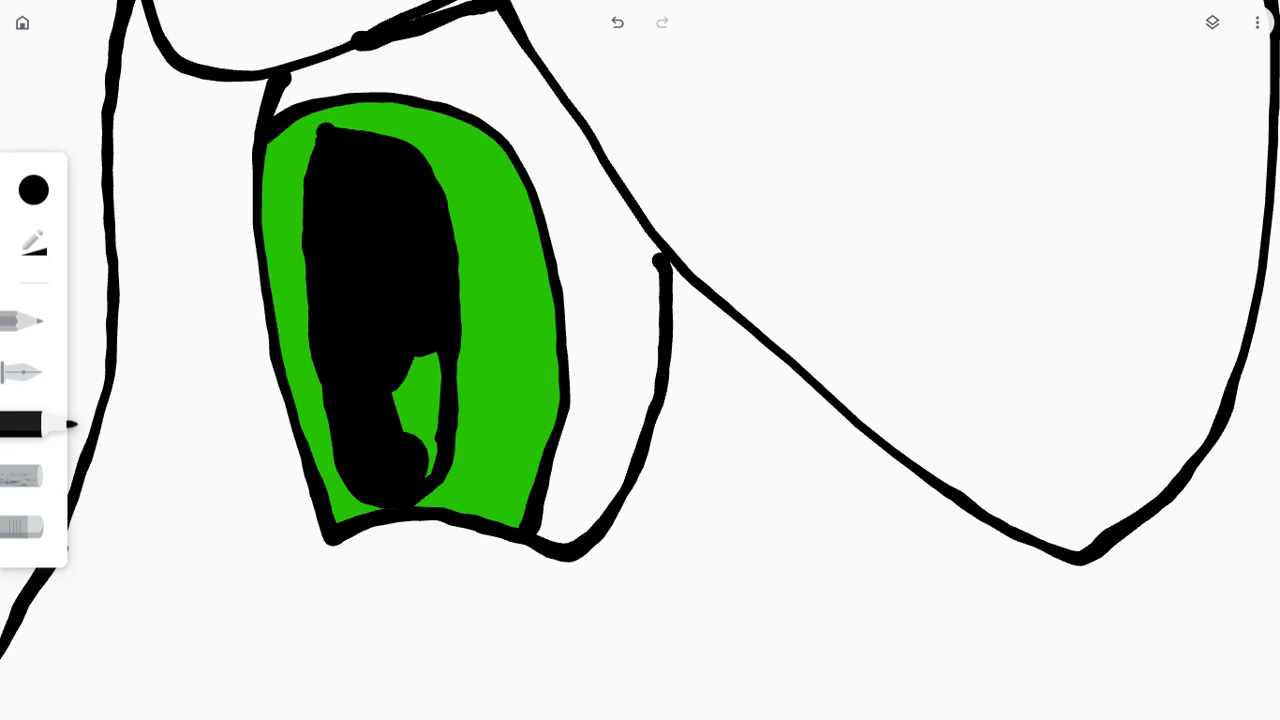
mouse_move(418, 356)
mouse_down()
mouse_move(400, 404)
mouse_move(426, 432)
mouse_move(434, 412)
mouse_move(428, 474)
mouse_up()
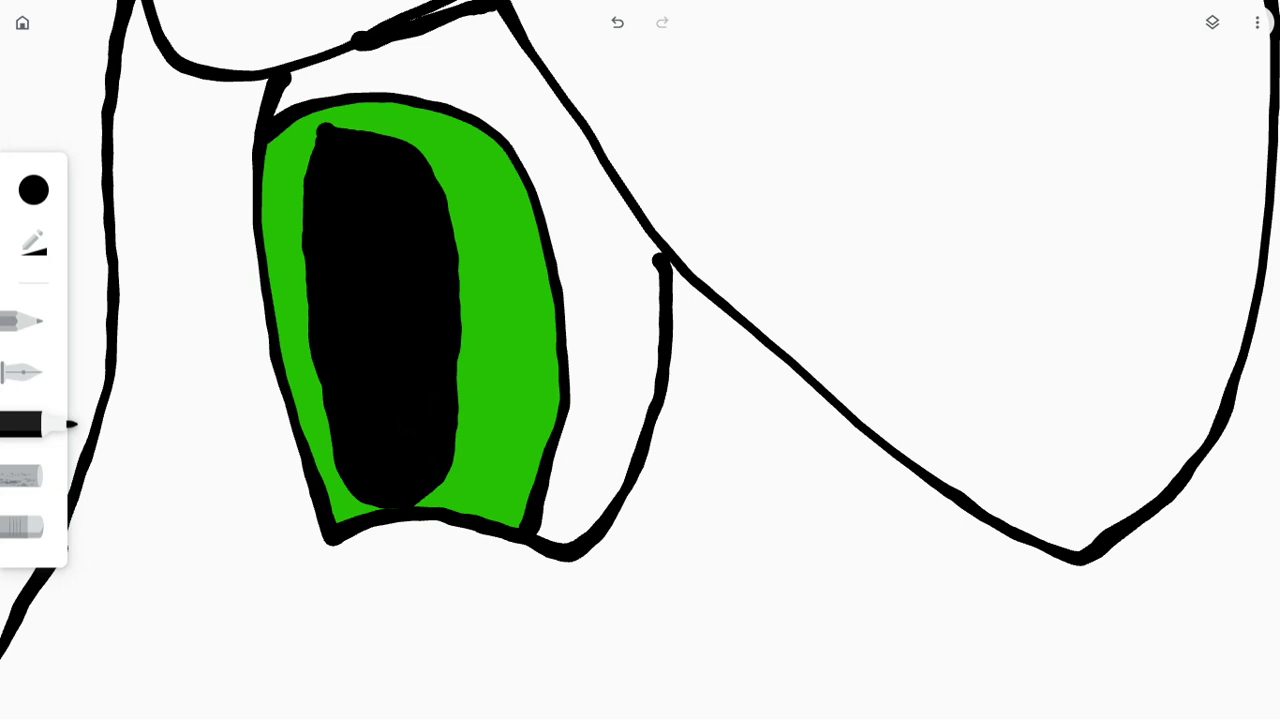
- Undo the left-hand eye's black pupil completely, including both its fill and its outline
scroll(640, 360, down, 10)
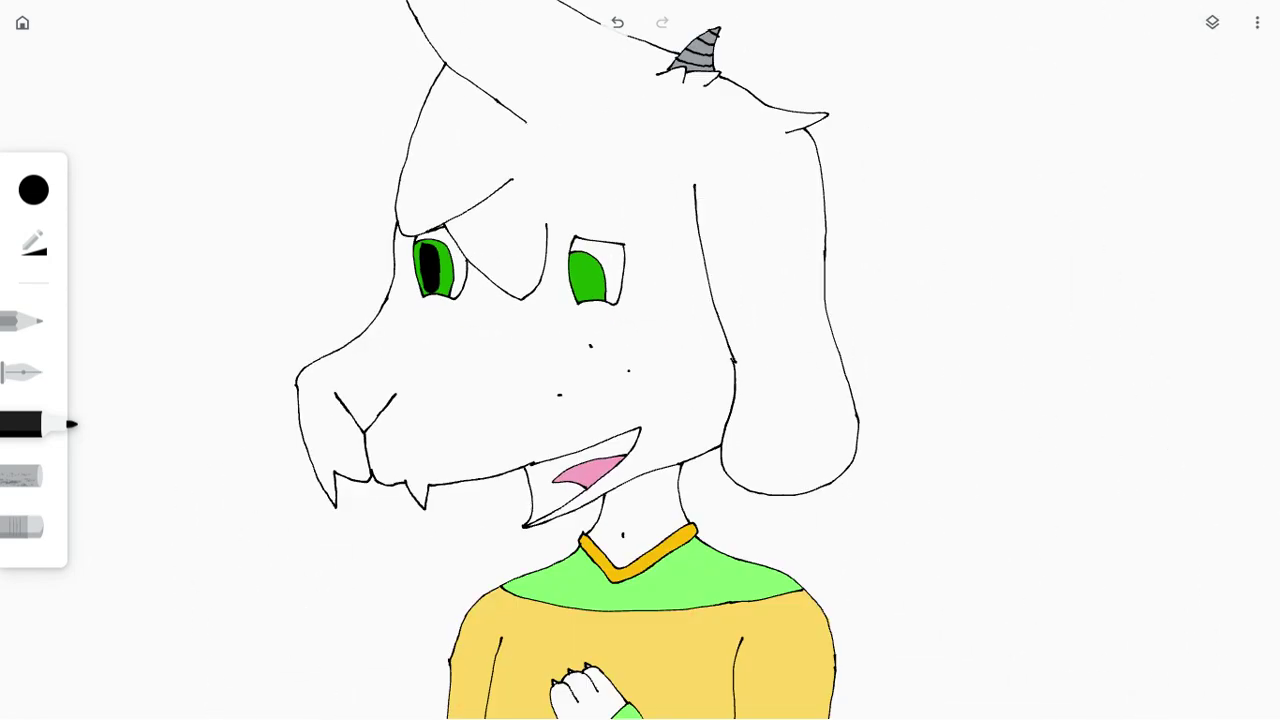
scroll(443, 257, up, 10)
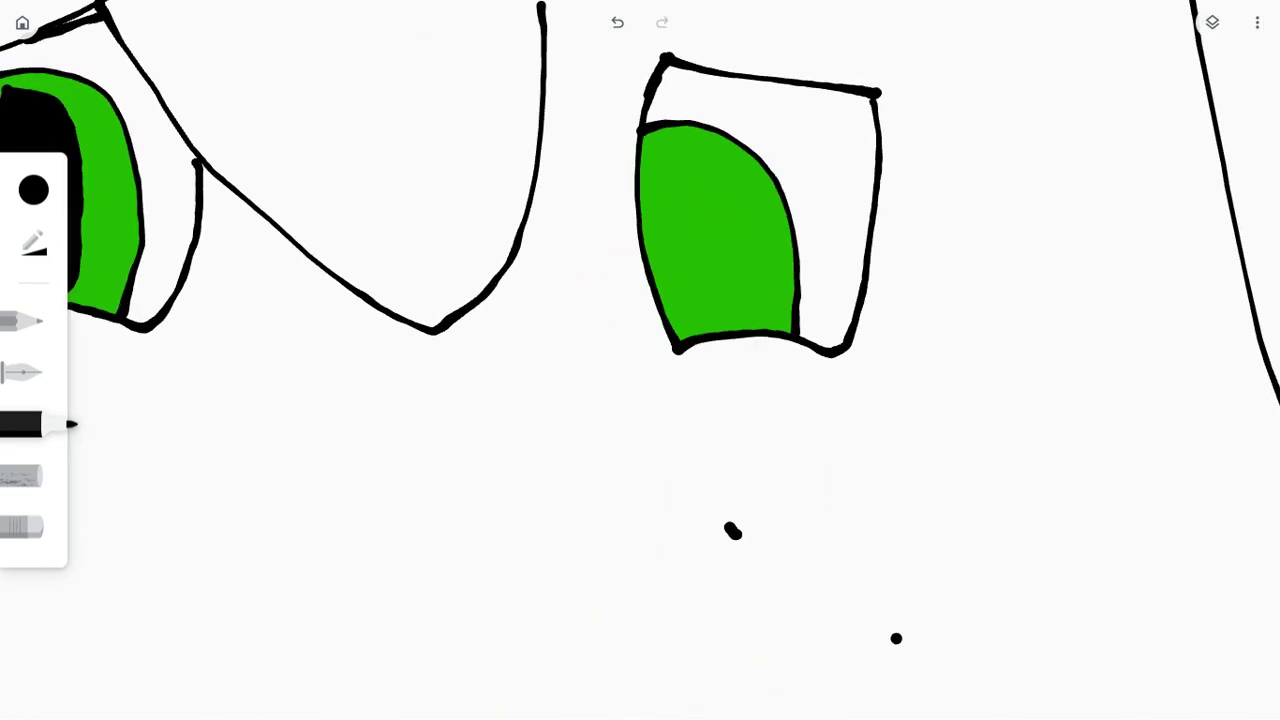
key(ctrl+z)
key(ctrl+z)
key(ctrl+z)
key(ctrl+z)
key(ctrl+z)
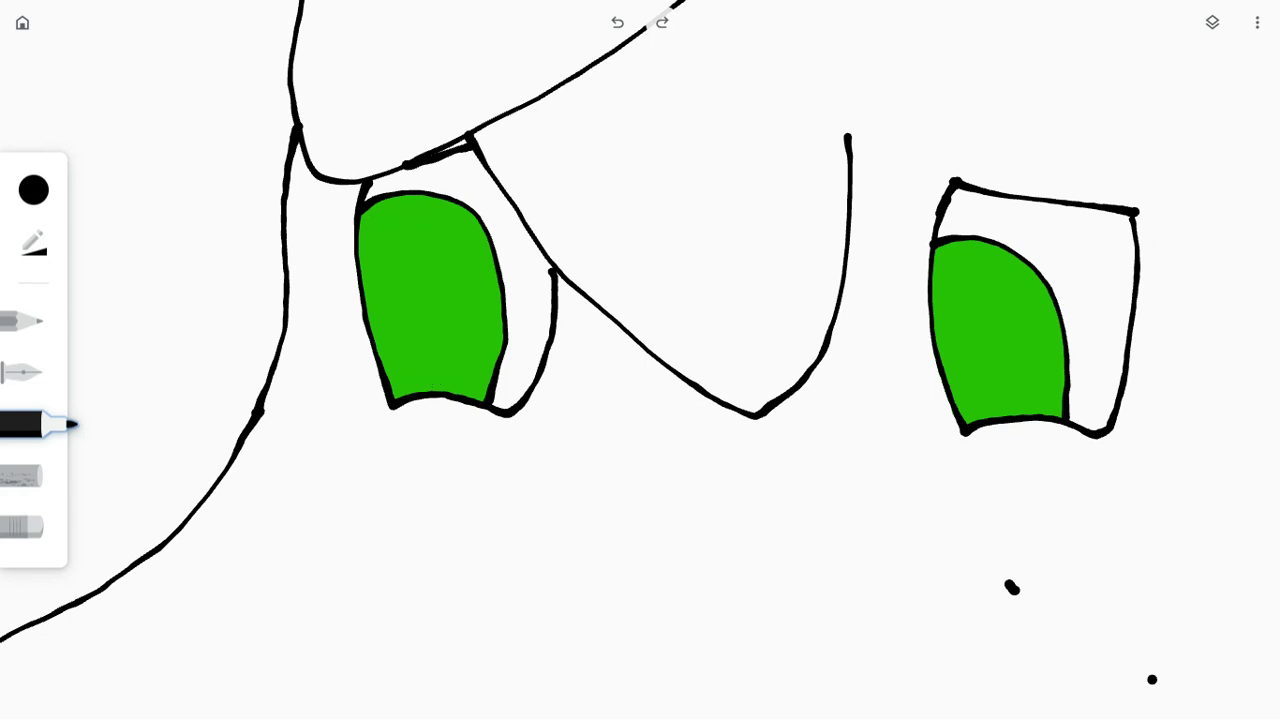
- Lower the black marker's opacity slightly and try shading the upper part of the left-hand iris, undoing each attempt
click(33, 243)
drag(321, 265, 302, 265)
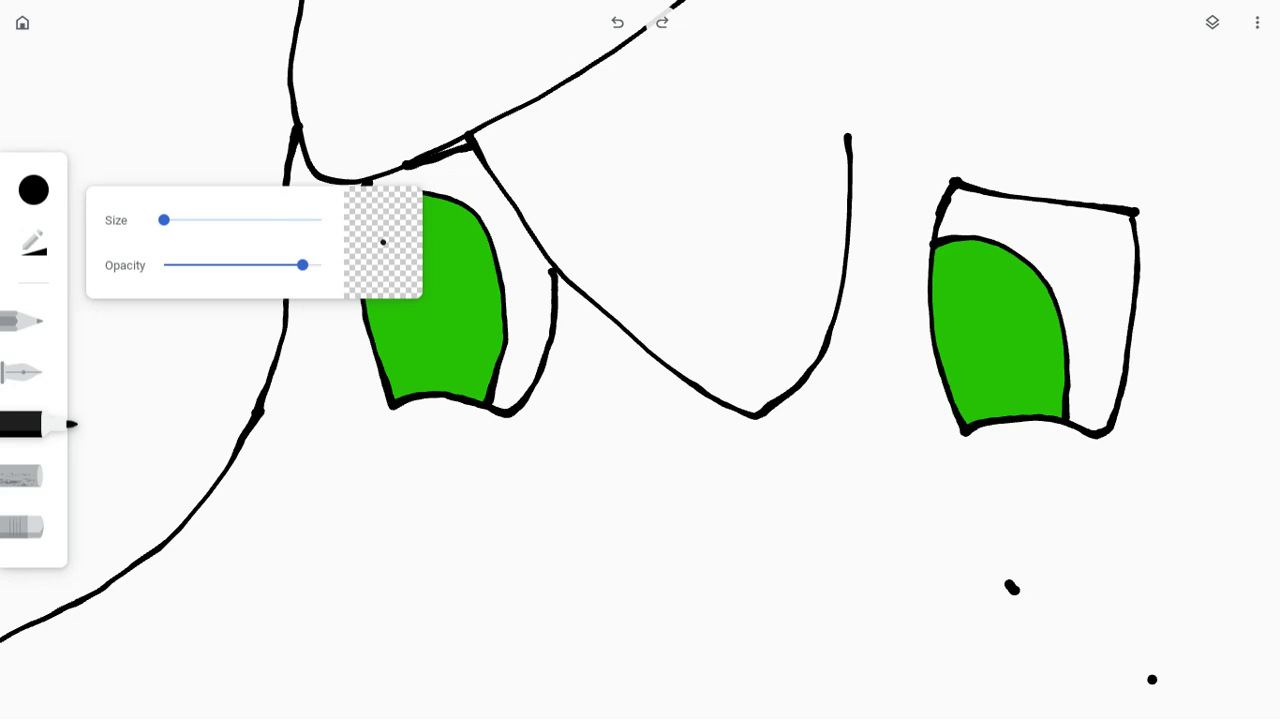
scroll(300, 145, up, 5)
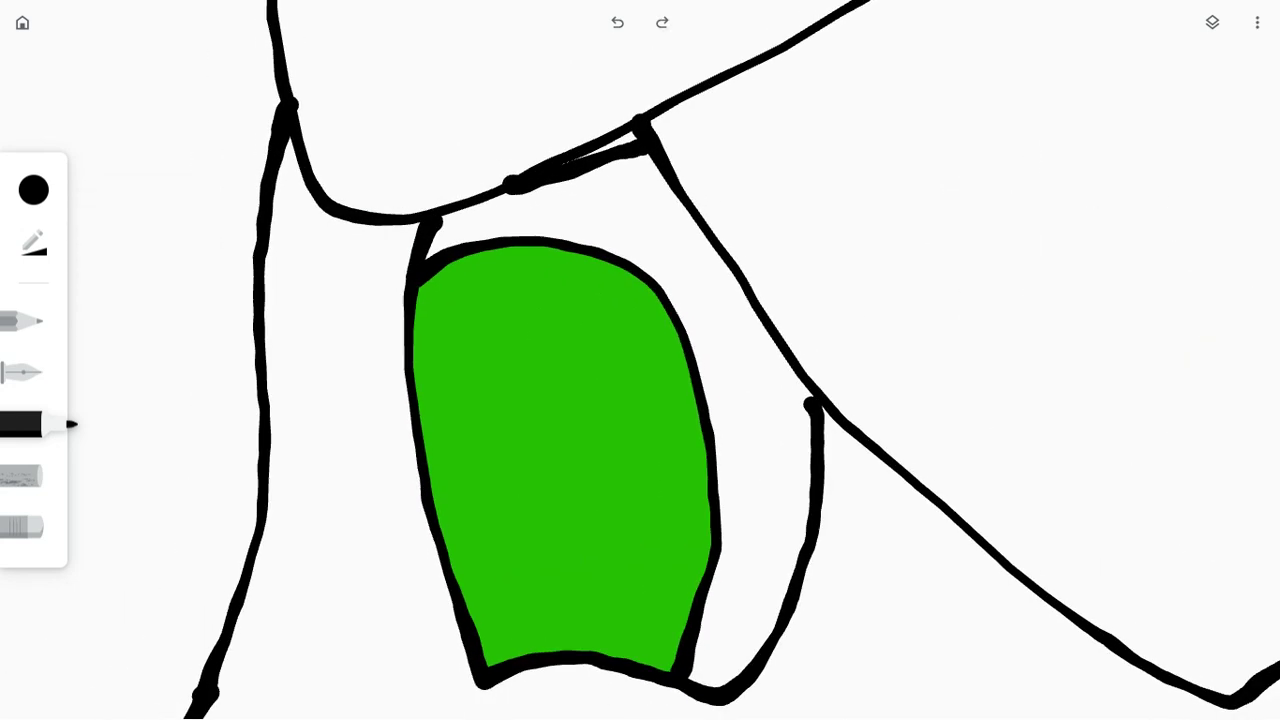
drag(448, 288, 467, 331)
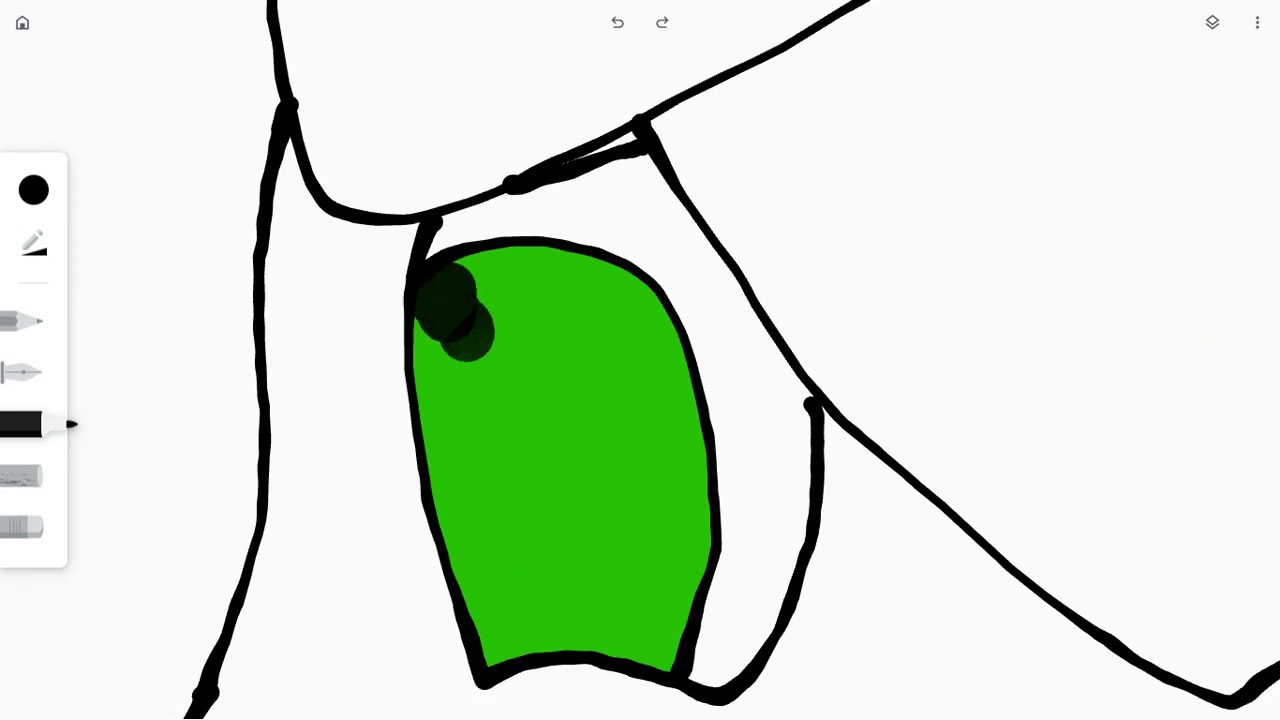
key(ctrl+z)
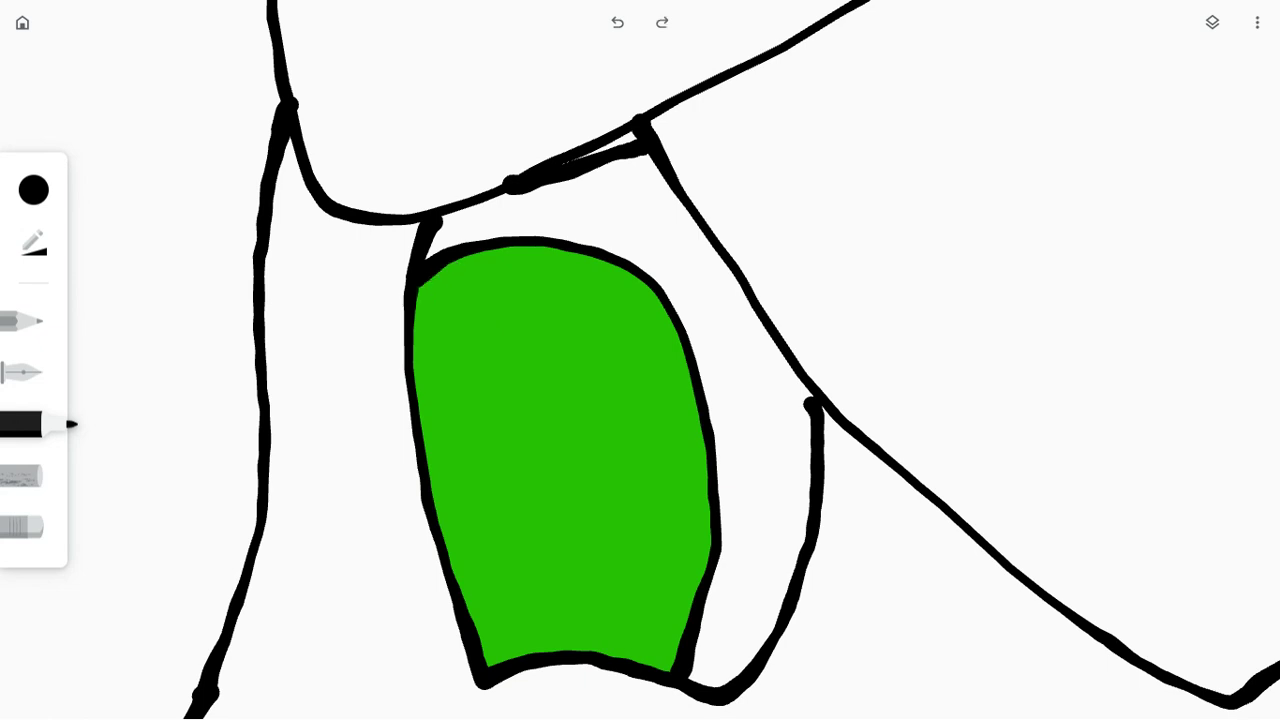
drag(446, 275, 437, 318)
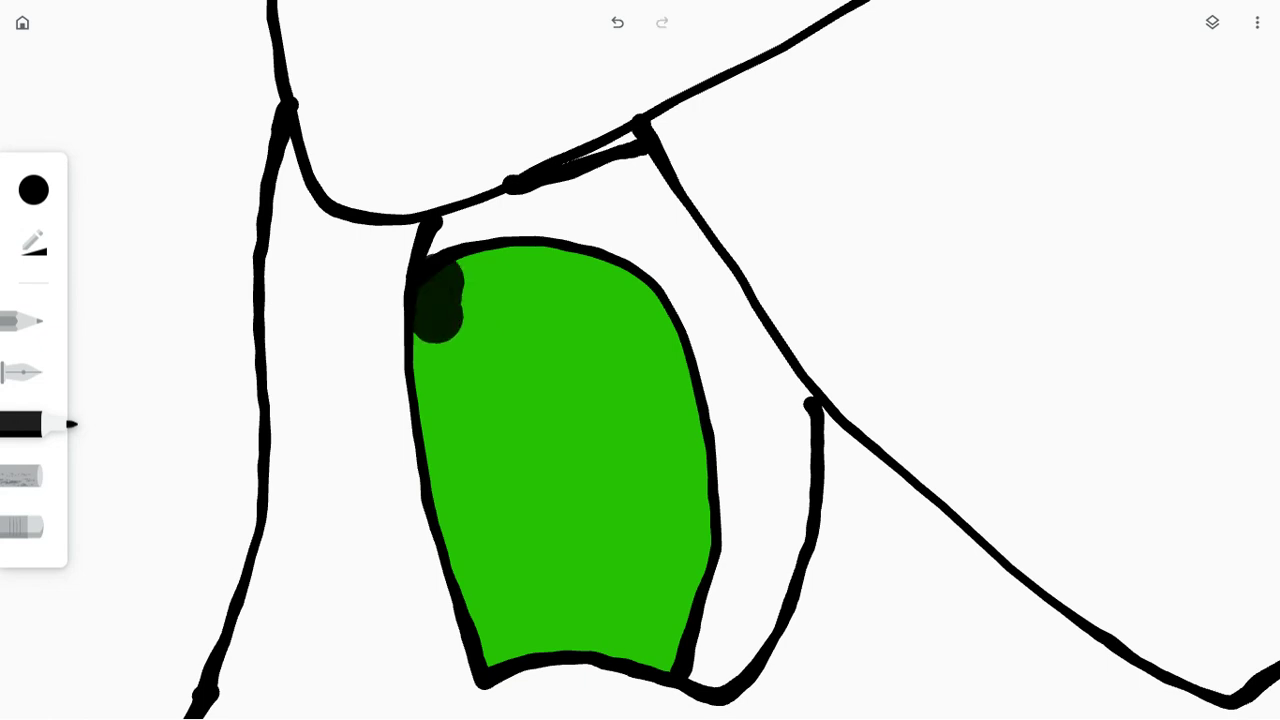
key(ctrl+z)
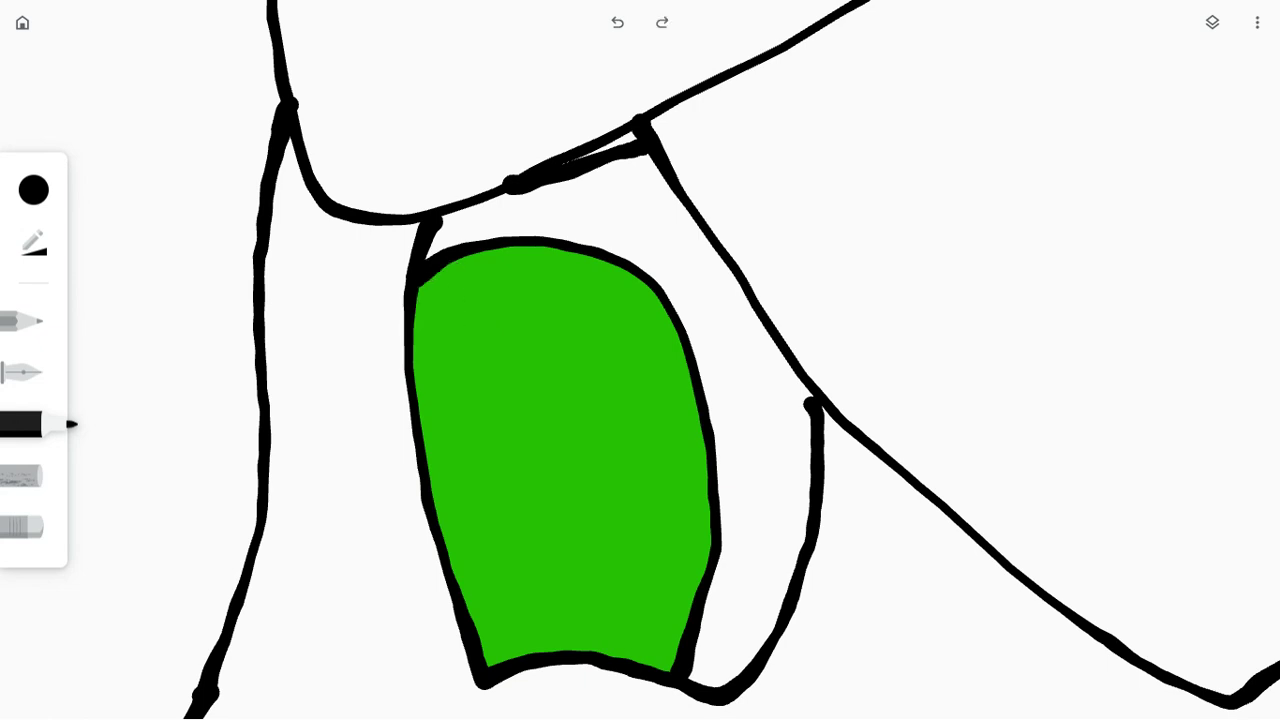
mouse_move(440, 285)
mouse_down()
mouse_move(440, 340)
mouse_move(655, 325)
mouse_move(640, 300)
mouse_move(628, 295)
mouse_move(625, 310)
mouse_up()
key(ctrl+z)
- Try shading the top of the left-hand iris with the black textured crayon, and undo the stroke
click(24, 476)
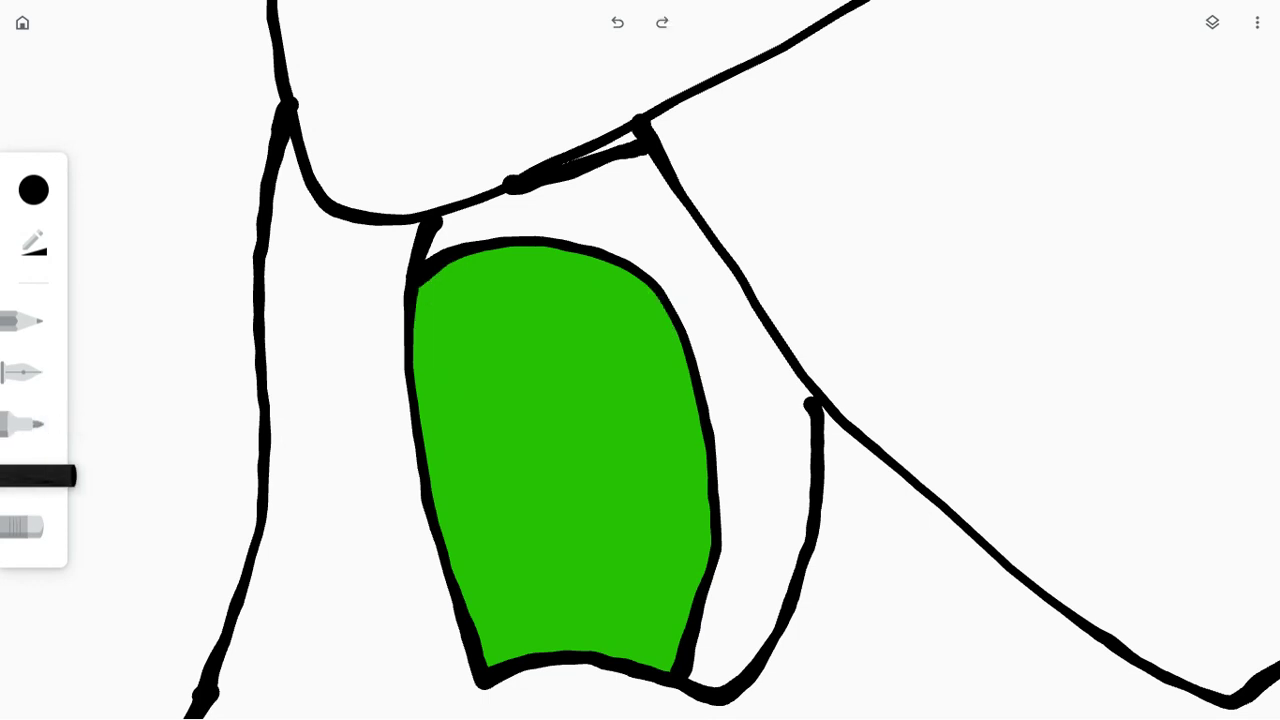
drag(474, 284, 468, 308)
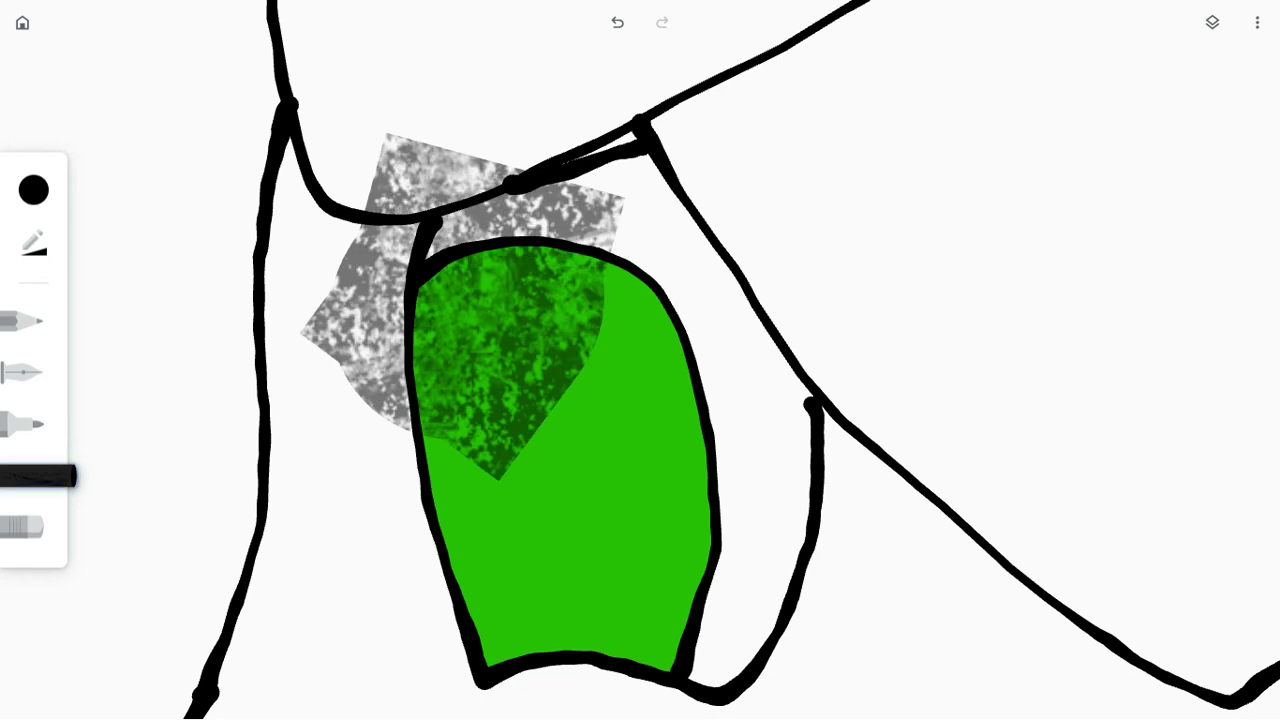
key(ctrl+z)
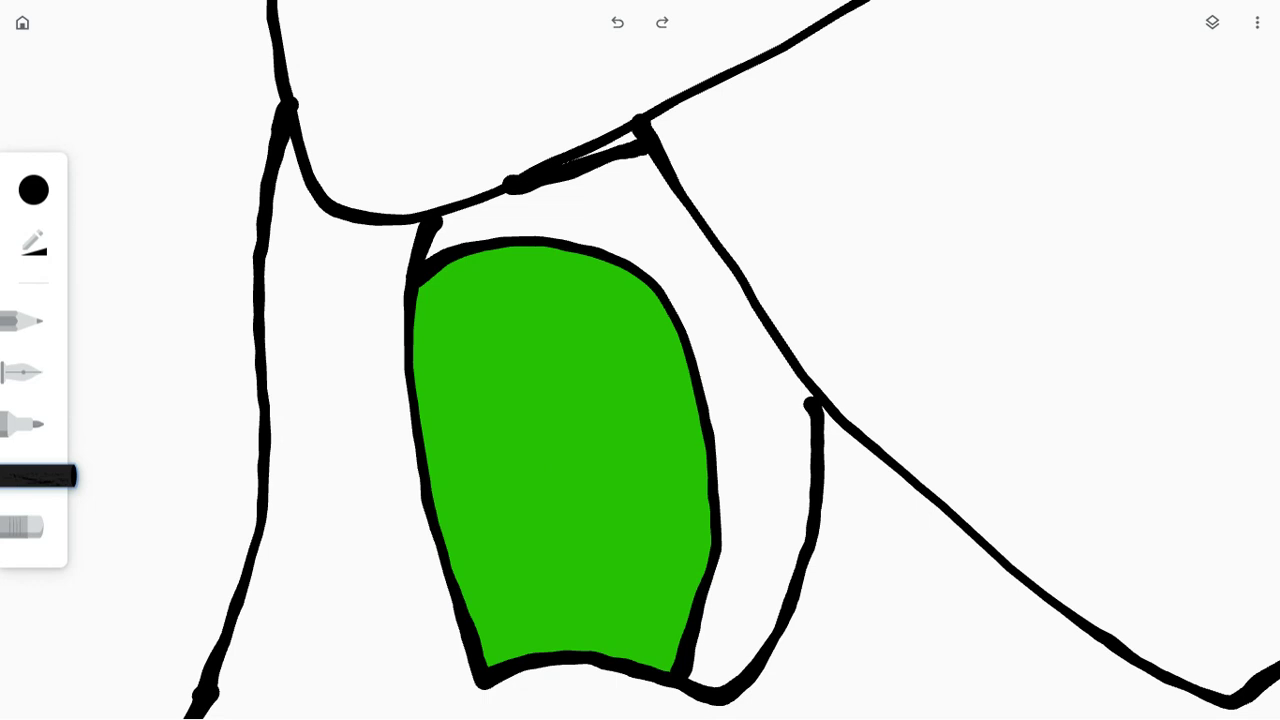
- Set the pen to white (#ffffff) and try a highlight at the left-hand iris's upper right edge, undoing the stroke
click(22, 372)
click(34, 190)
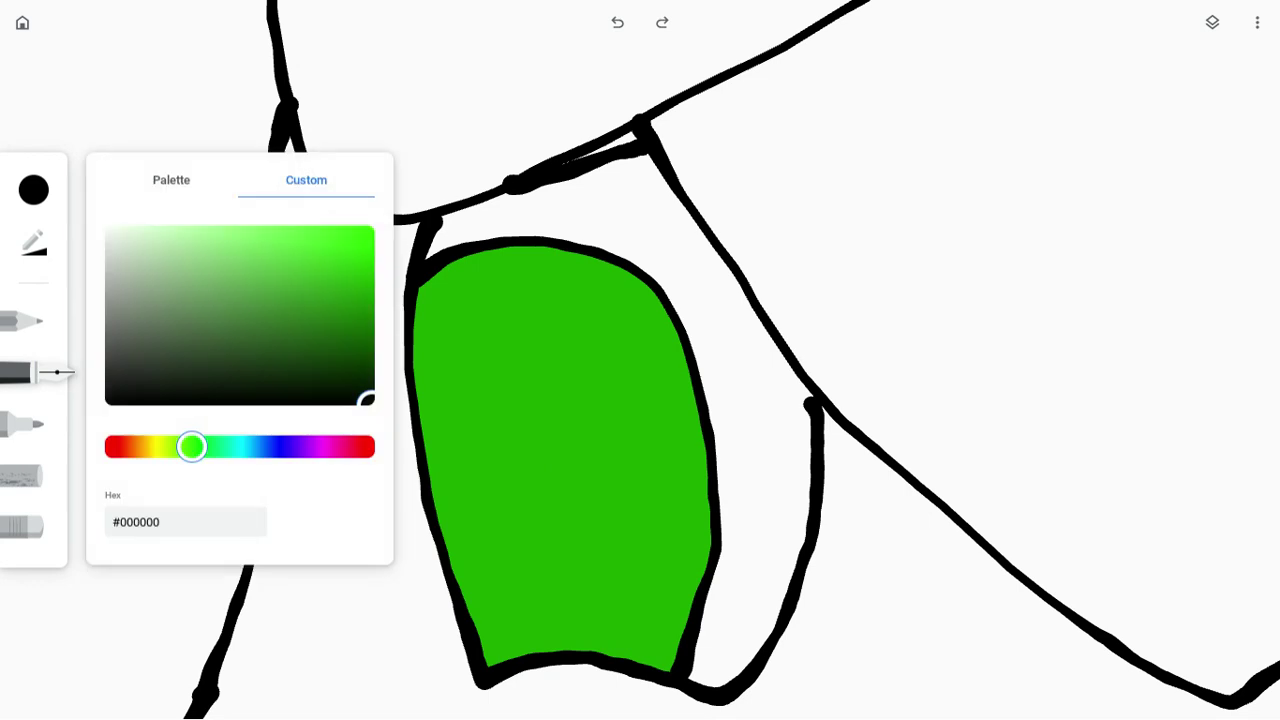
drag(127, 253, 105, 226)
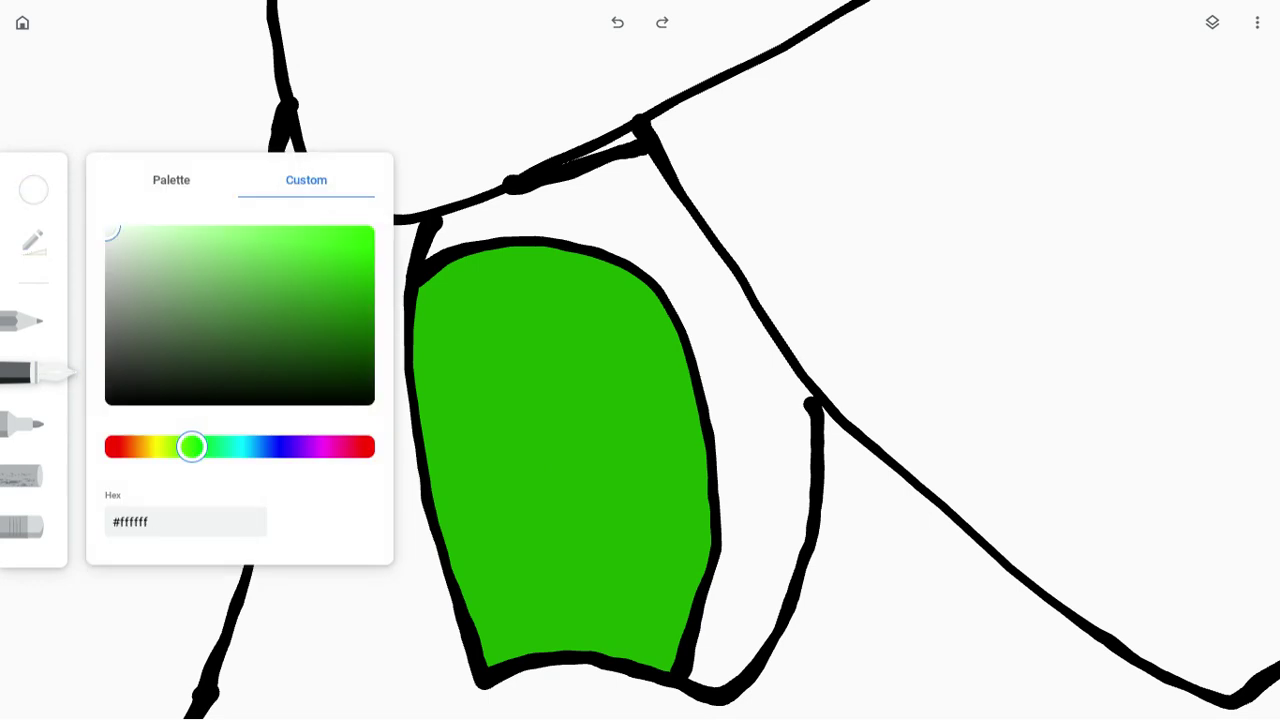
click(34, 190)
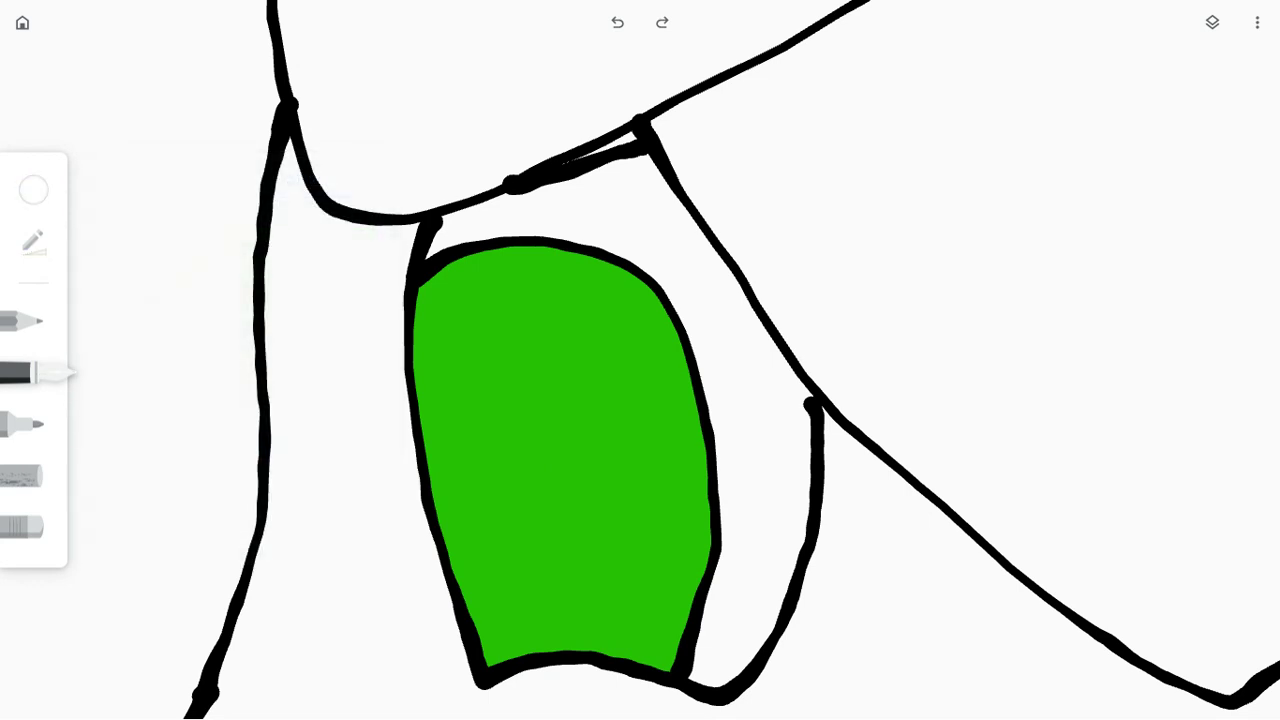
mouse_move(648, 286)
mouse_down()
mouse_move(611, 360)
mouse_move(674, 337)
mouse_move(640, 312)
mouse_up()
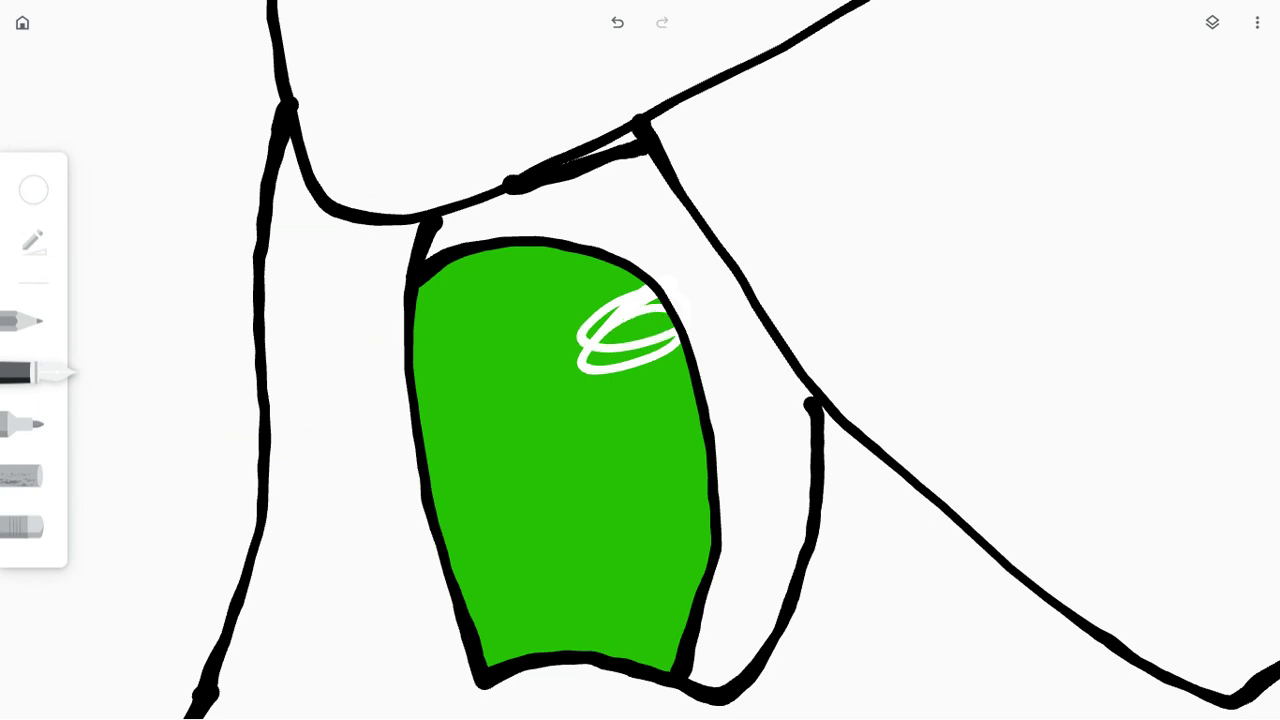
key(ctrl+z)
- On the top line-art layer, paint a large white highlight across the left-hand iris's upper right edge and a small one at its lower left
click(1212, 22)
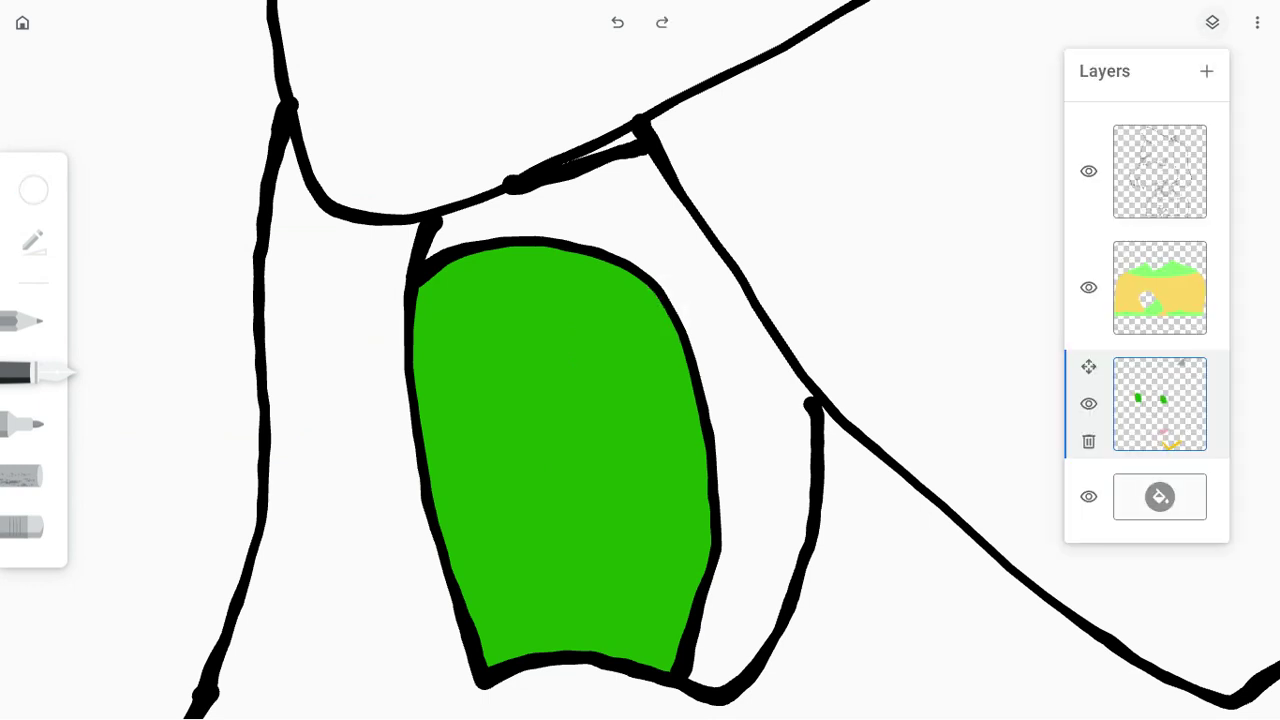
click(1160, 171)
mouse_move(690, 297)
mouse_down()
mouse_move(590, 347)
mouse_move(676, 350)
mouse_move(678, 312)
mouse_move(598, 360)
mouse_move(622, 364)
mouse_up()
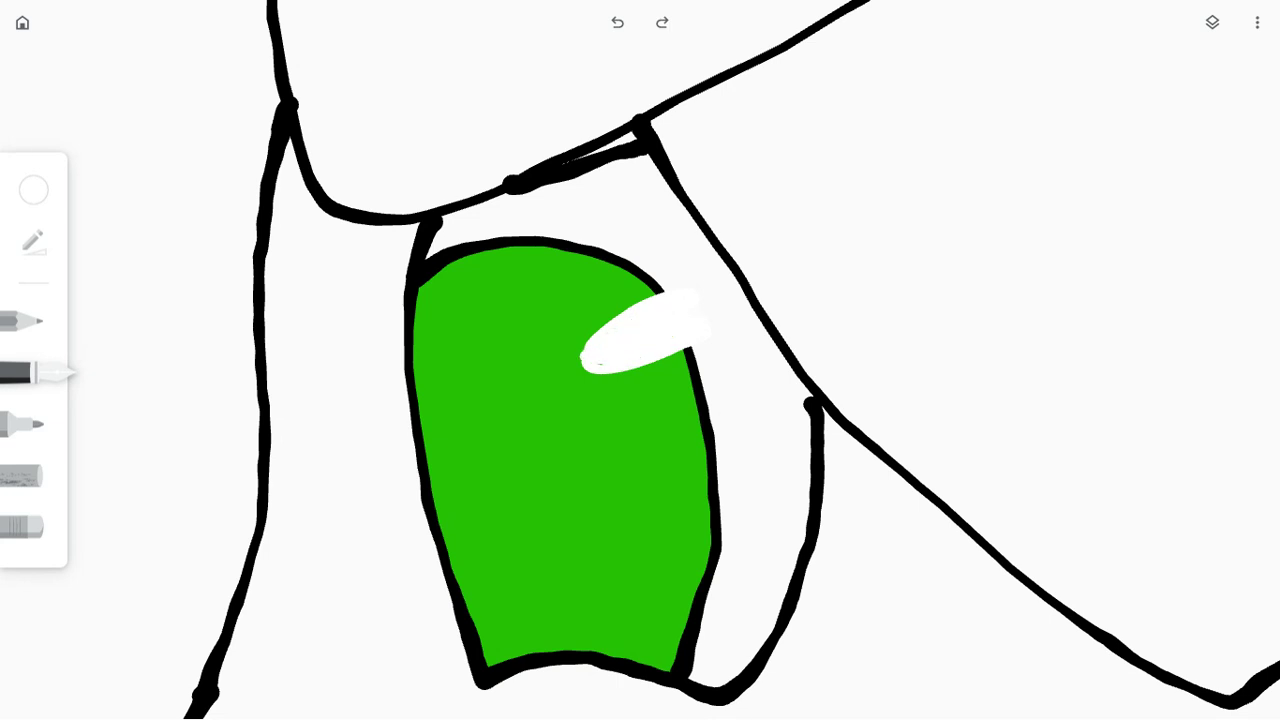
mouse_move(566, 562)
mouse_down()
mouse_move(512, 570)
mouse_move(540, 556)
mouse_move(524, 569)
mouse_up()
scroll(640, 360, down, 5)
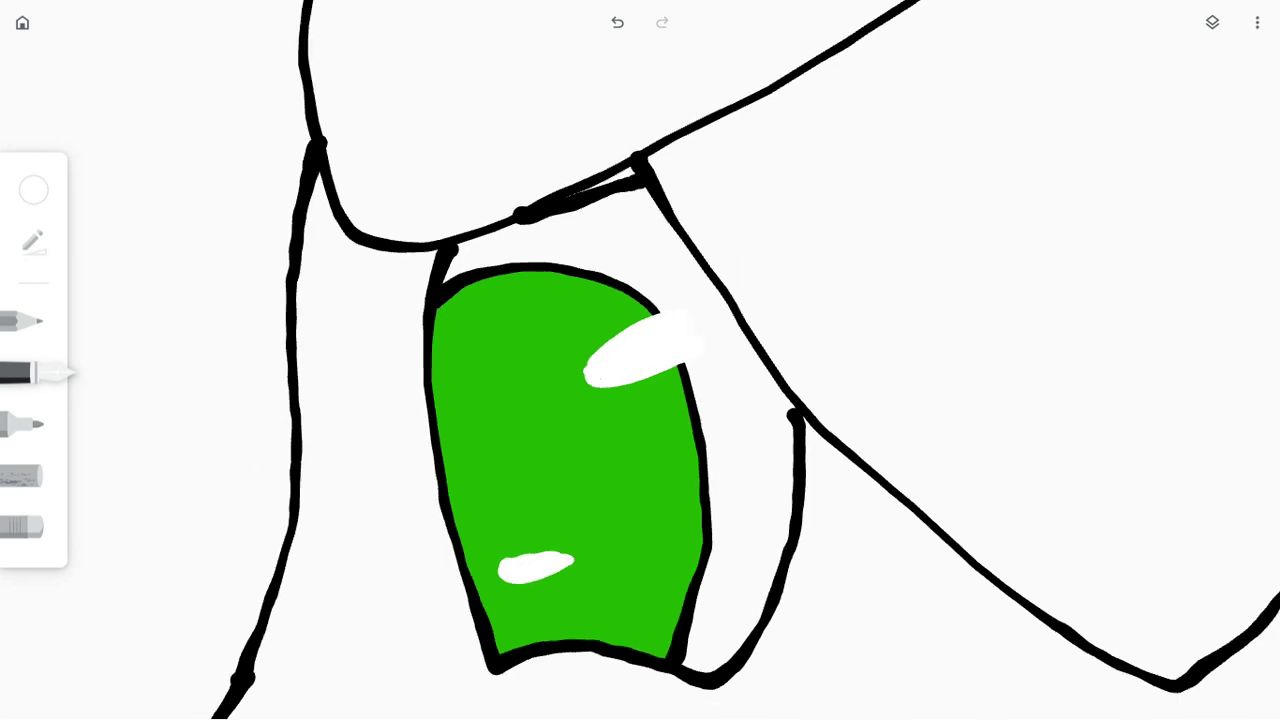
- Paint a large white highlight across the right-hand iris's upper right edge and a small one at its lower left
scroll(640, 360, up, 2)
scroll(690, 345, up, 5)
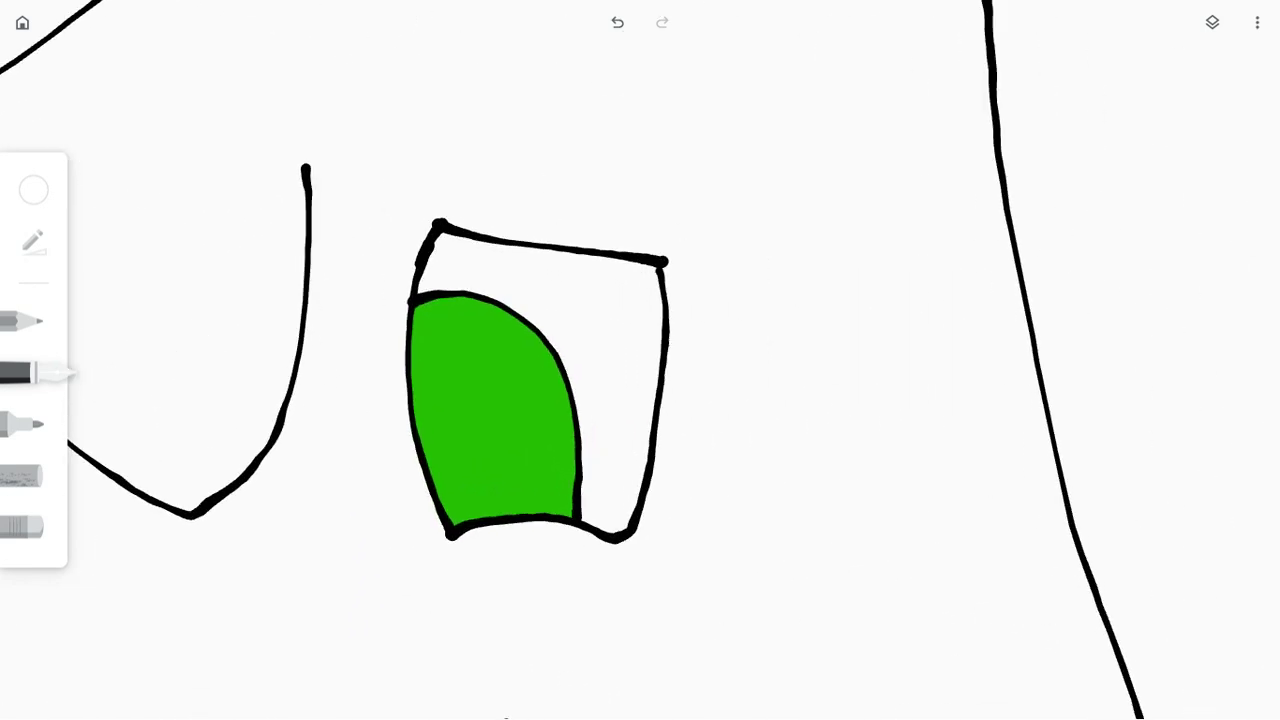
scroll(640, 360, down, 2)
mouse_move(545, 292)
mouse_down()
mouse_move(578, 283)
mouse_move(520, 336)
mouse_move(550, 314)
mouse_move(570, 340)
mouse_up()
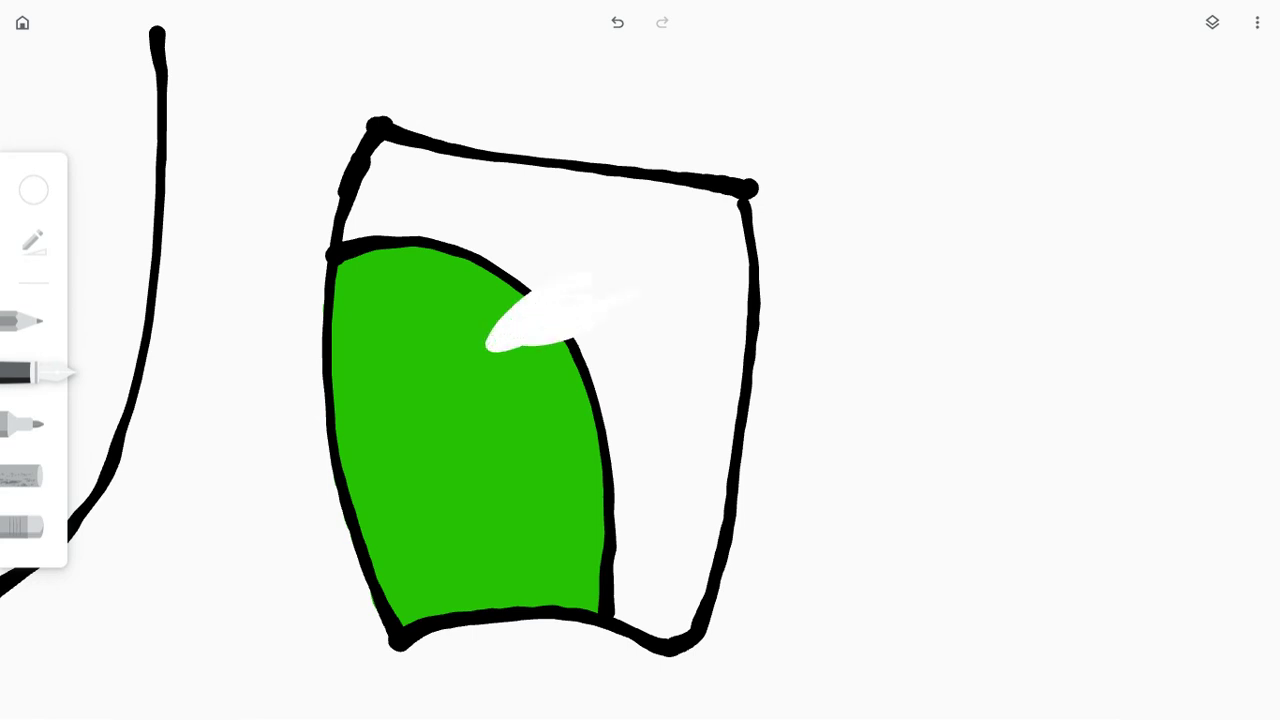
mouse_move(410, 545)
mouse_down()
mouse_move(475, 525)
mouse_move(425, 555)
mouse_move(410, 540)
mouse_up()
scroll(640, 360, down, 10)
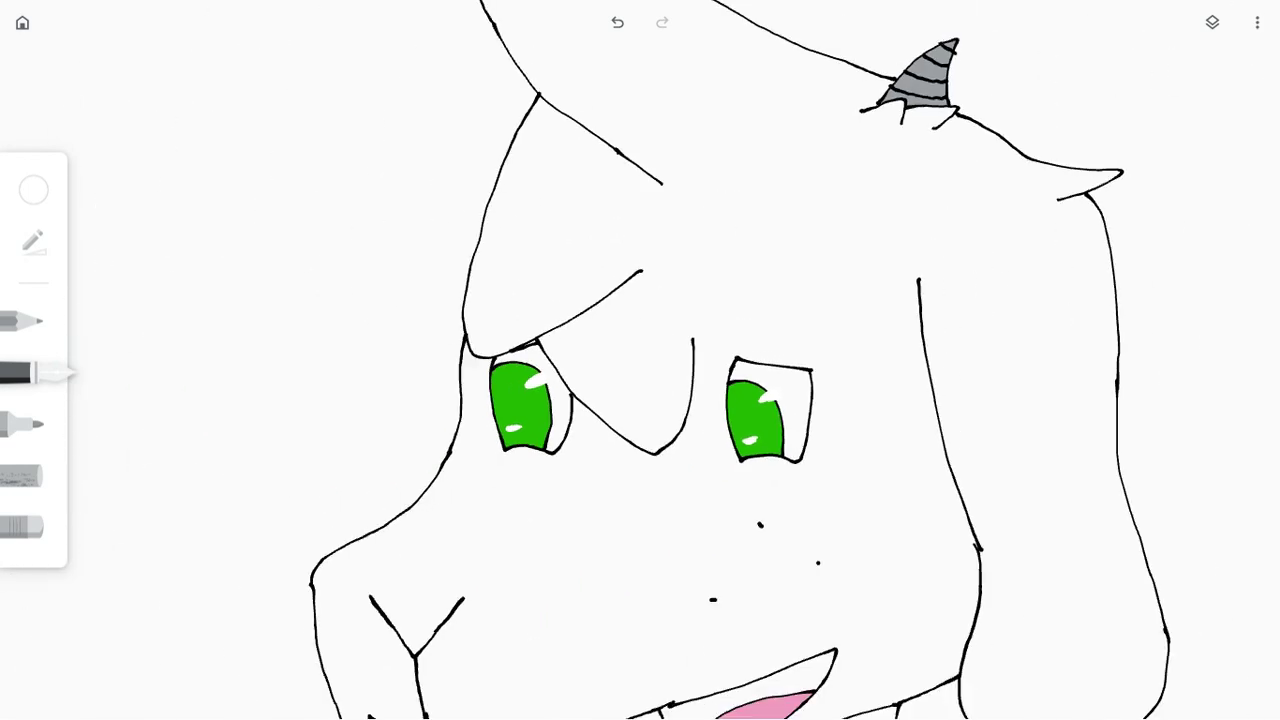
- Add a new layer and move it beneath the other drawing layers, directly above the background
scroll(640, 360, up, 1)
scroll(640, 360, up, 5)
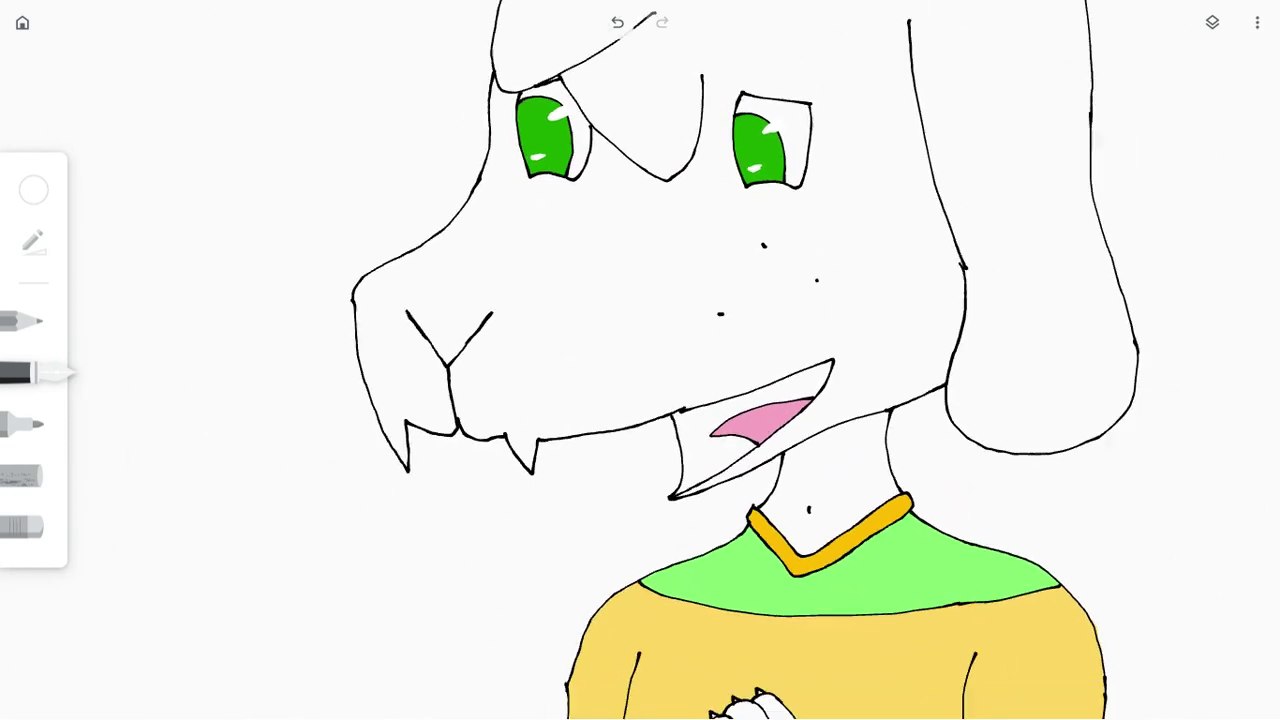
click(1212, 22)
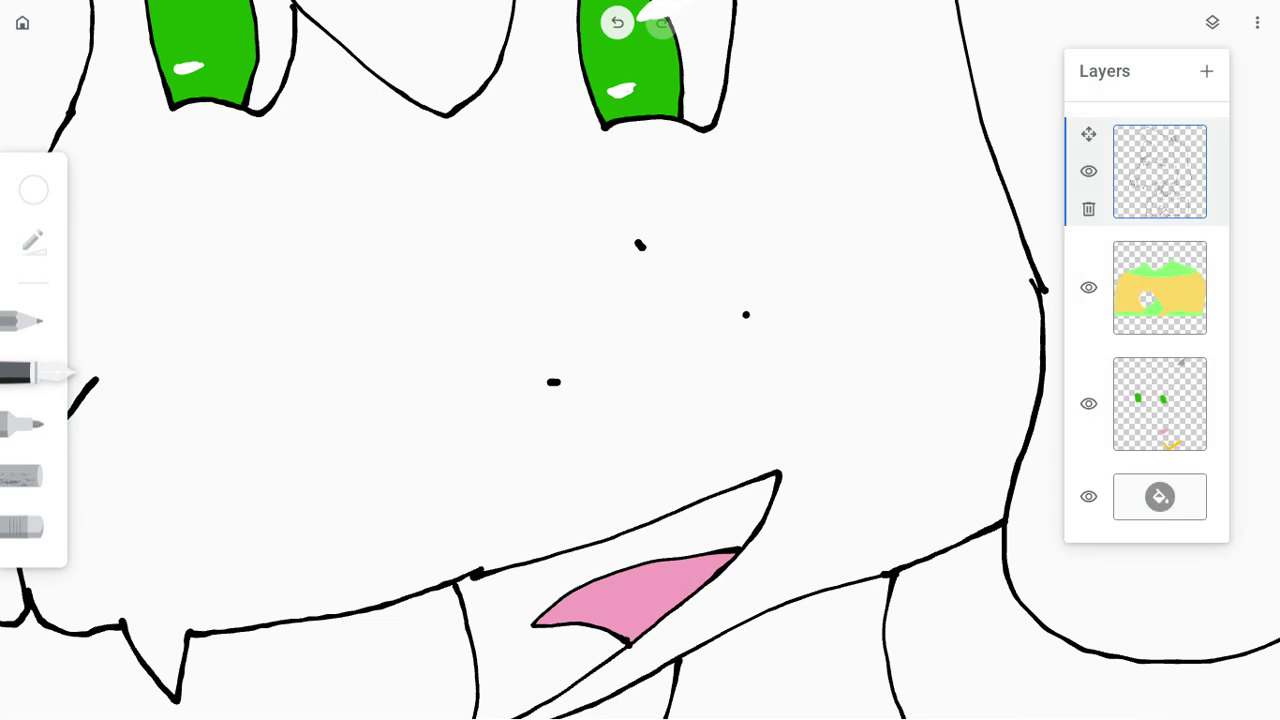
click(1160, 404)
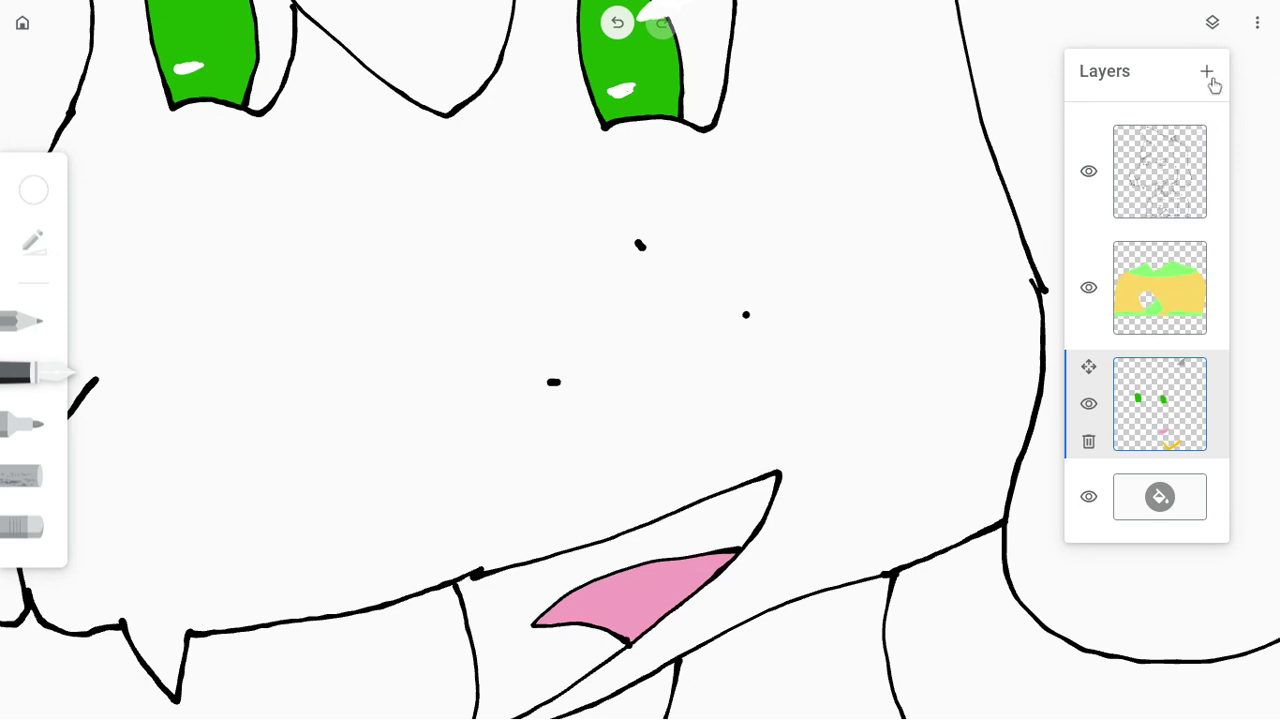
click(1207, 73)
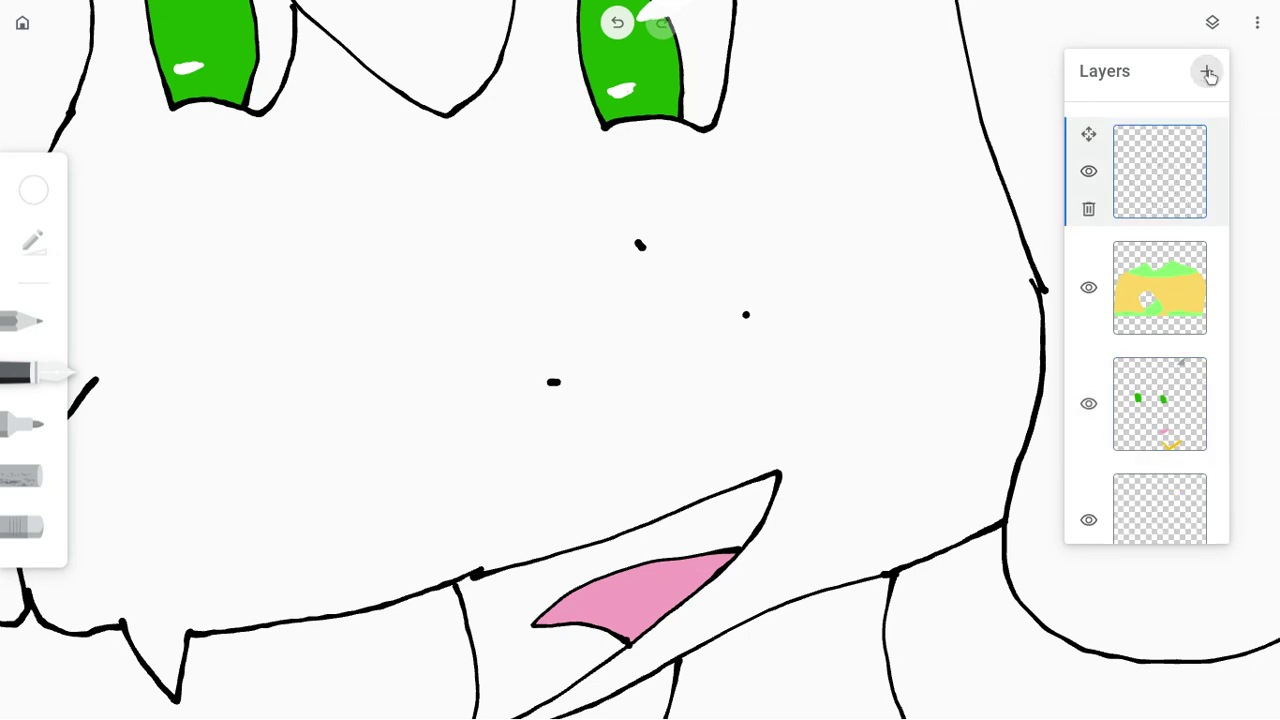
drag(1090, 138, 1090, 574)
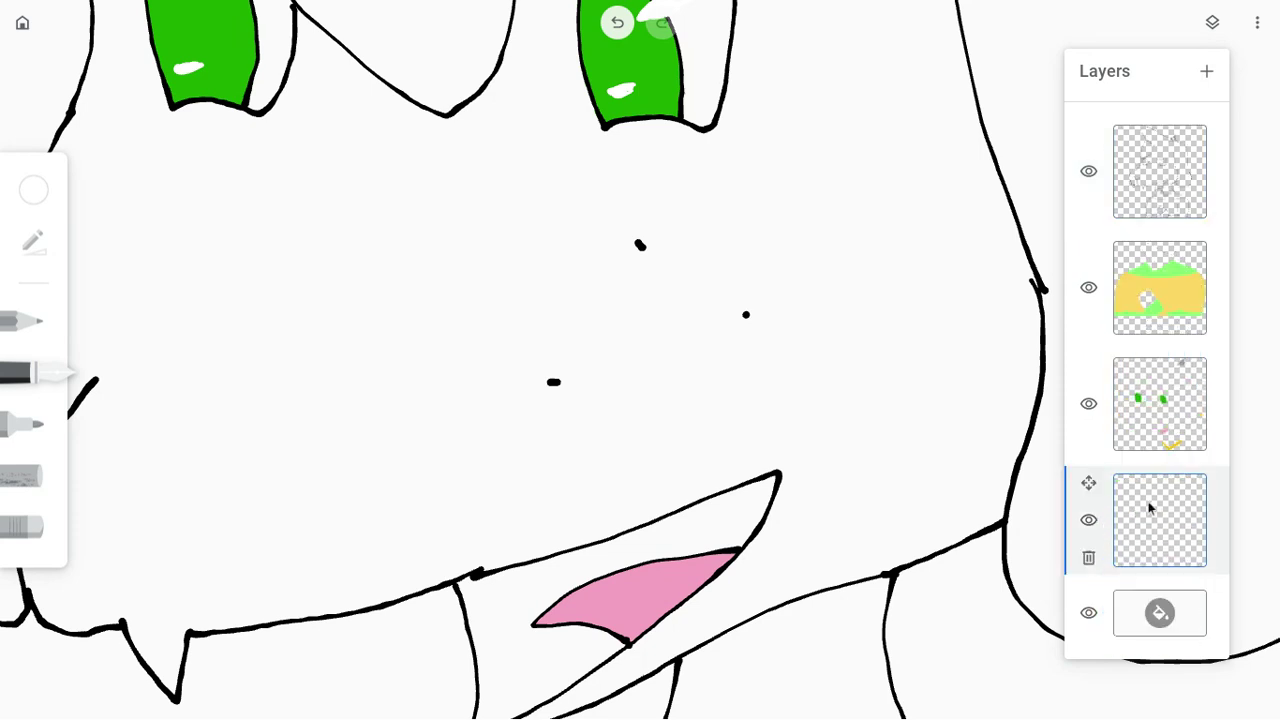
click(1222, 19)
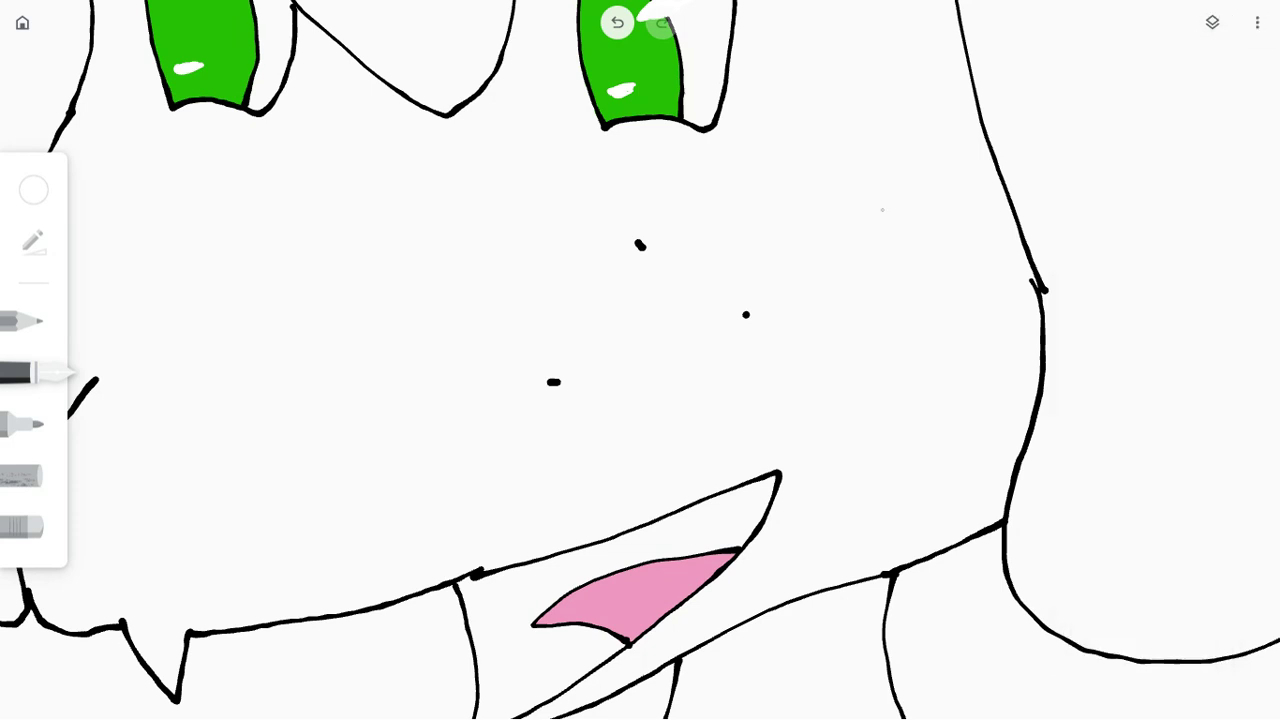
- Set the pen colour to a dark red with the custom colour picker
click(36, 189)
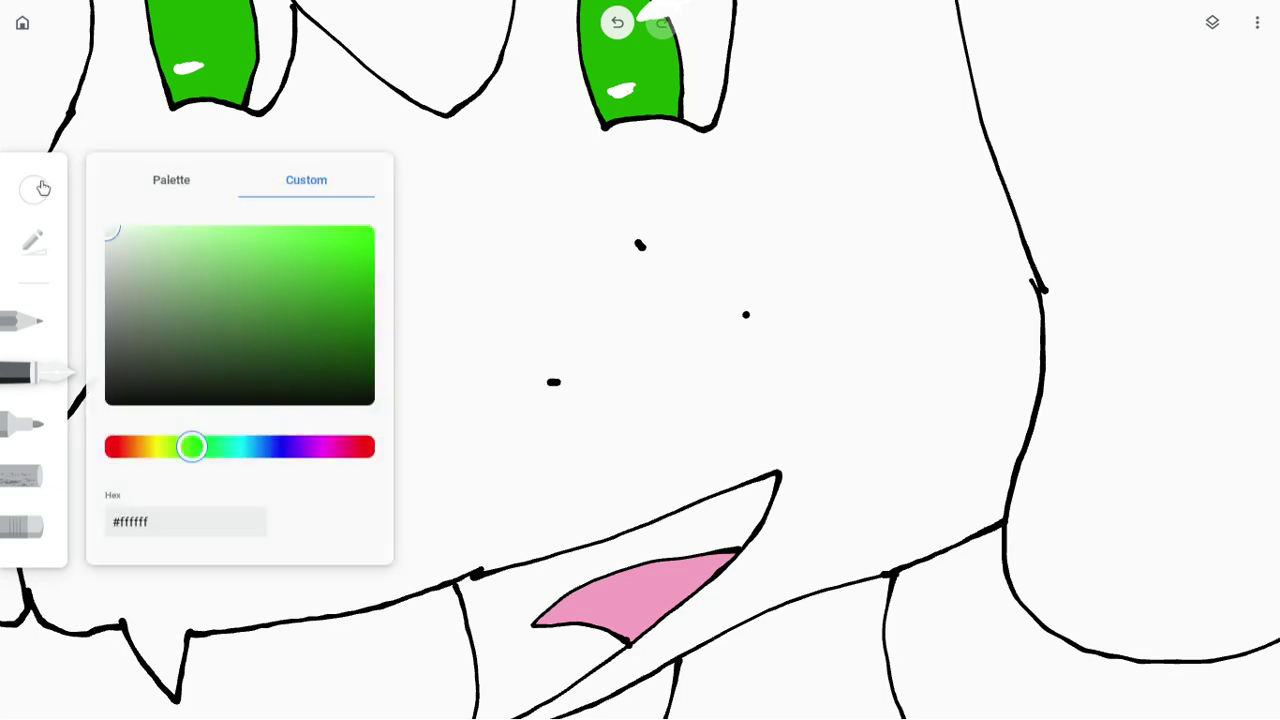
click(361, 447)
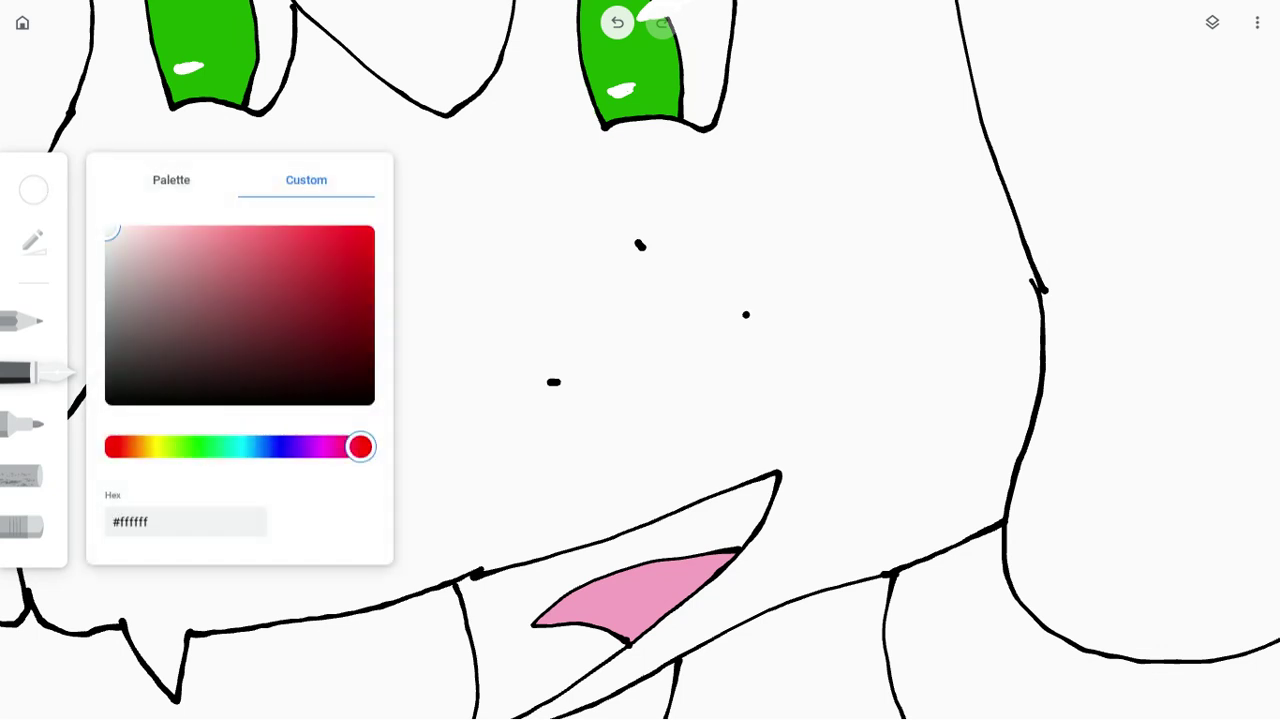
drag(262, 283, 366, 253)
click(660, 400)
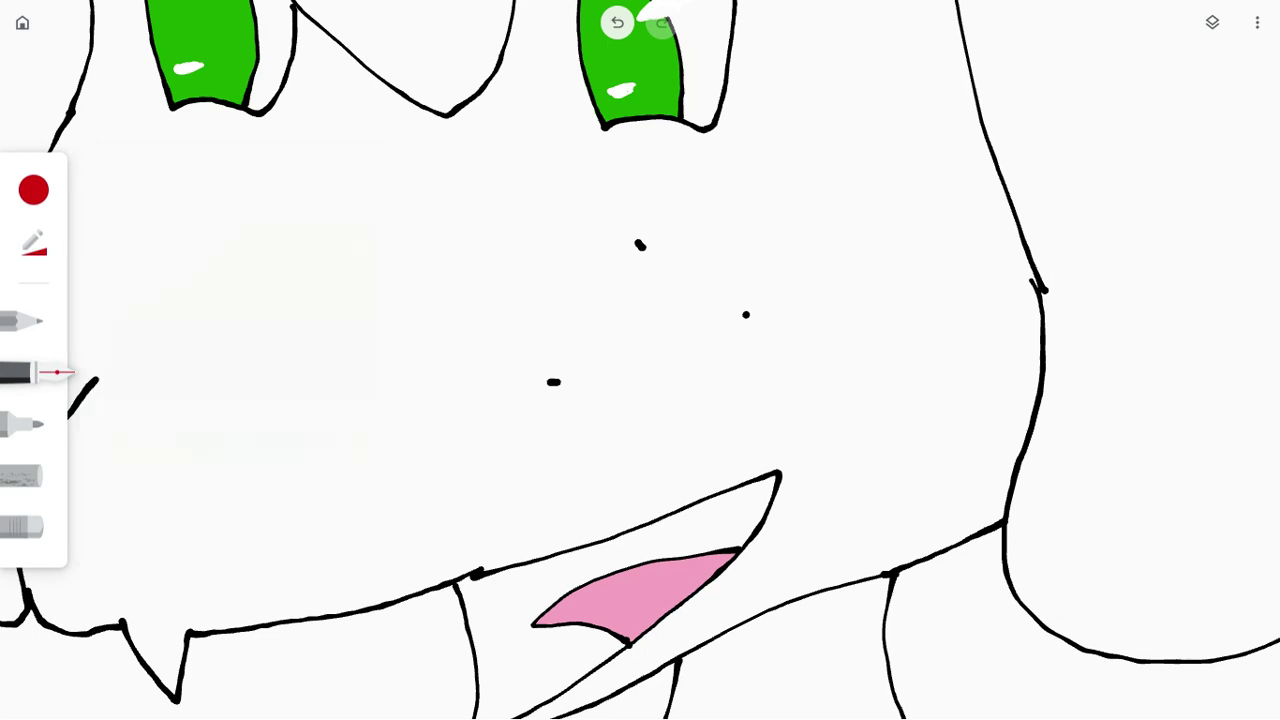
- Try colouring the mouth area above the tongue's right end with the red pen and the marker, undoing the strokes
scroll(640, 360, down, 2)
scroll(640, 360, up, 5)
scroll(873, 253, up, 4)
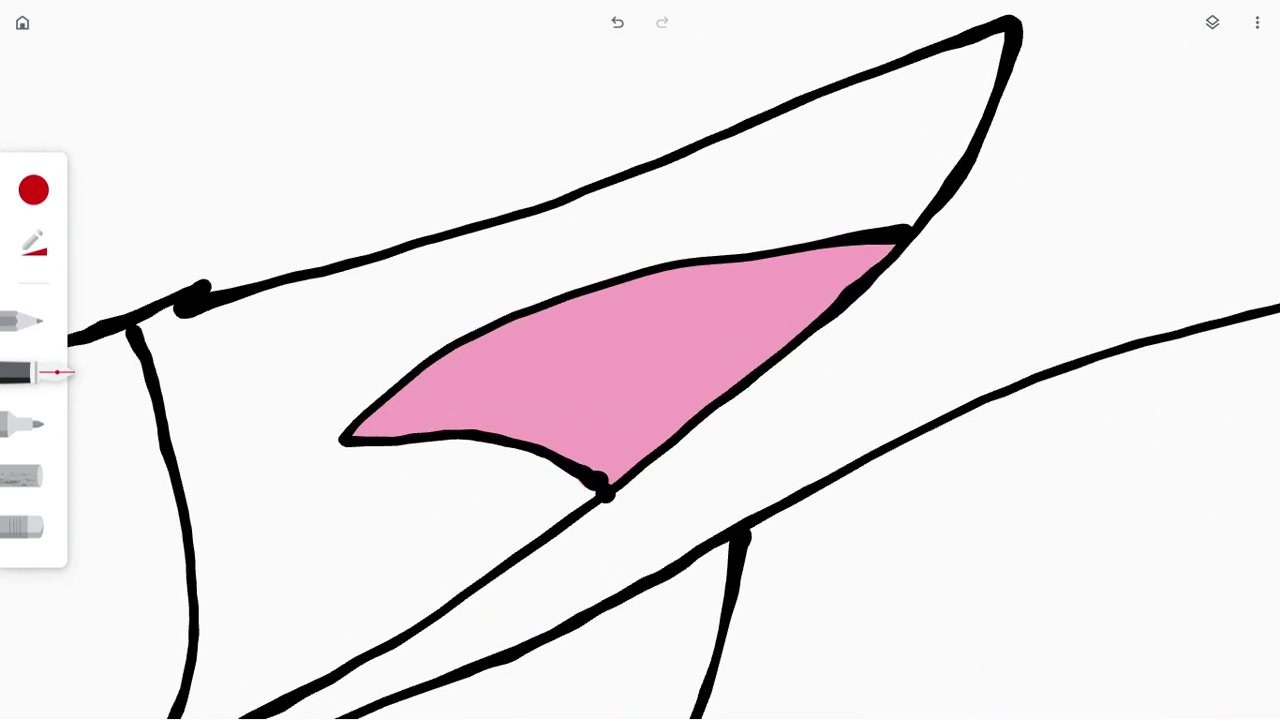
mouse_move(860, 158)
mouse_down()
mouse_move(789, 248)
mouse_move(855, 217)
mouse_up()
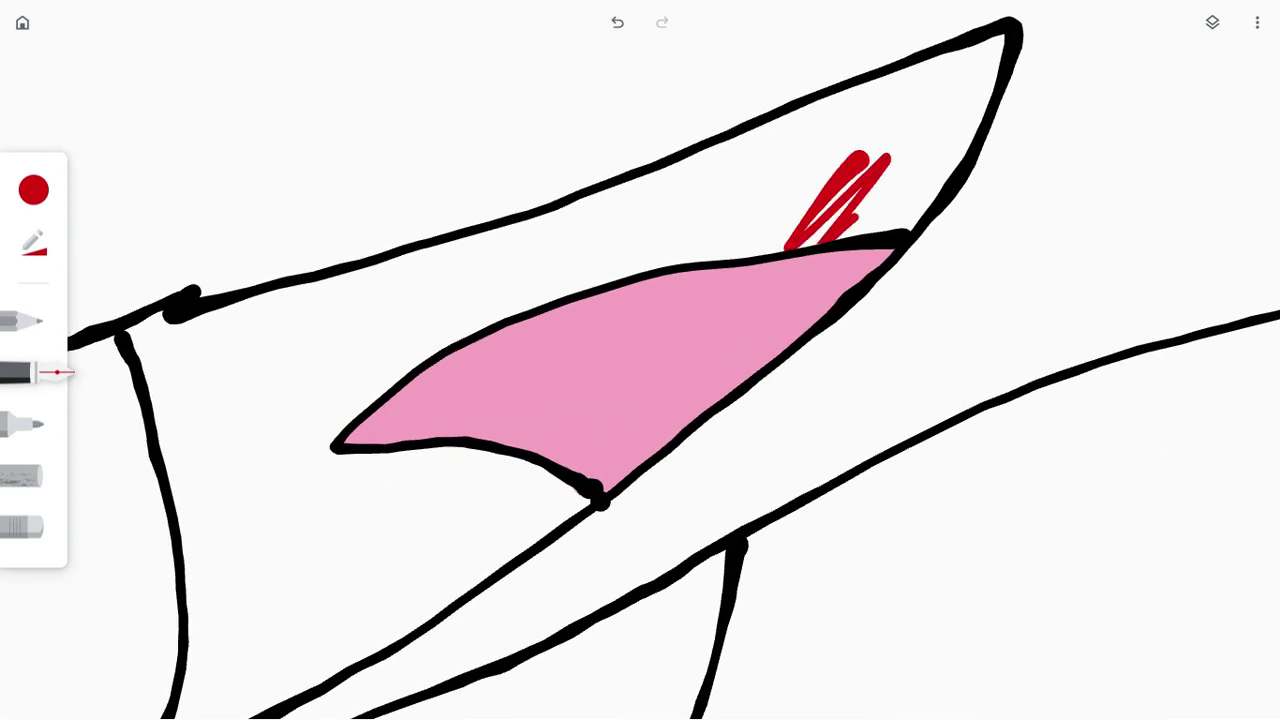
click(20, 424)
mouse_move(745, 250)
mouse_down()
mouse_move(850, 200)
mouse_move(905, 155)
mouse_move(865, 175)
mouse_up()
key(ctrl+z)
key(ctrl+z)
key(ctrl+z)
key(ctrl+z)
key(ctrl+z)
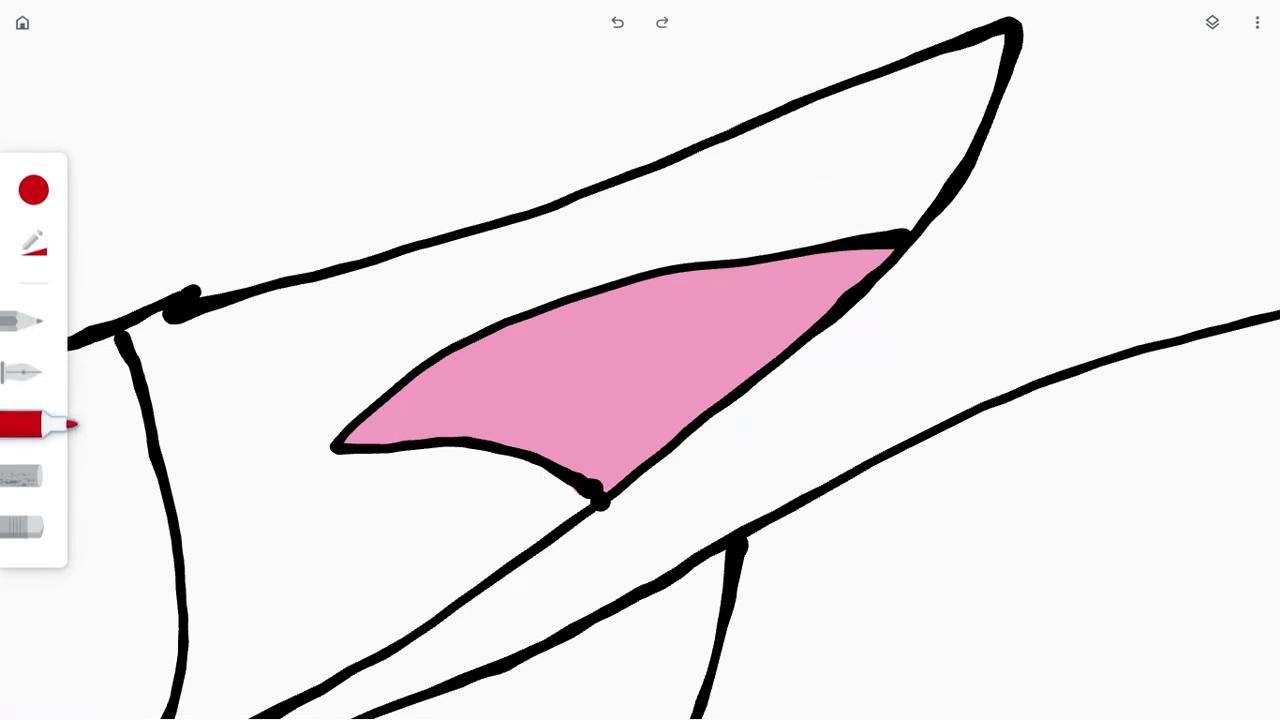
- Colour the mouth's upper right corner above the tongue with thick red marker strokes
click(33, 243)
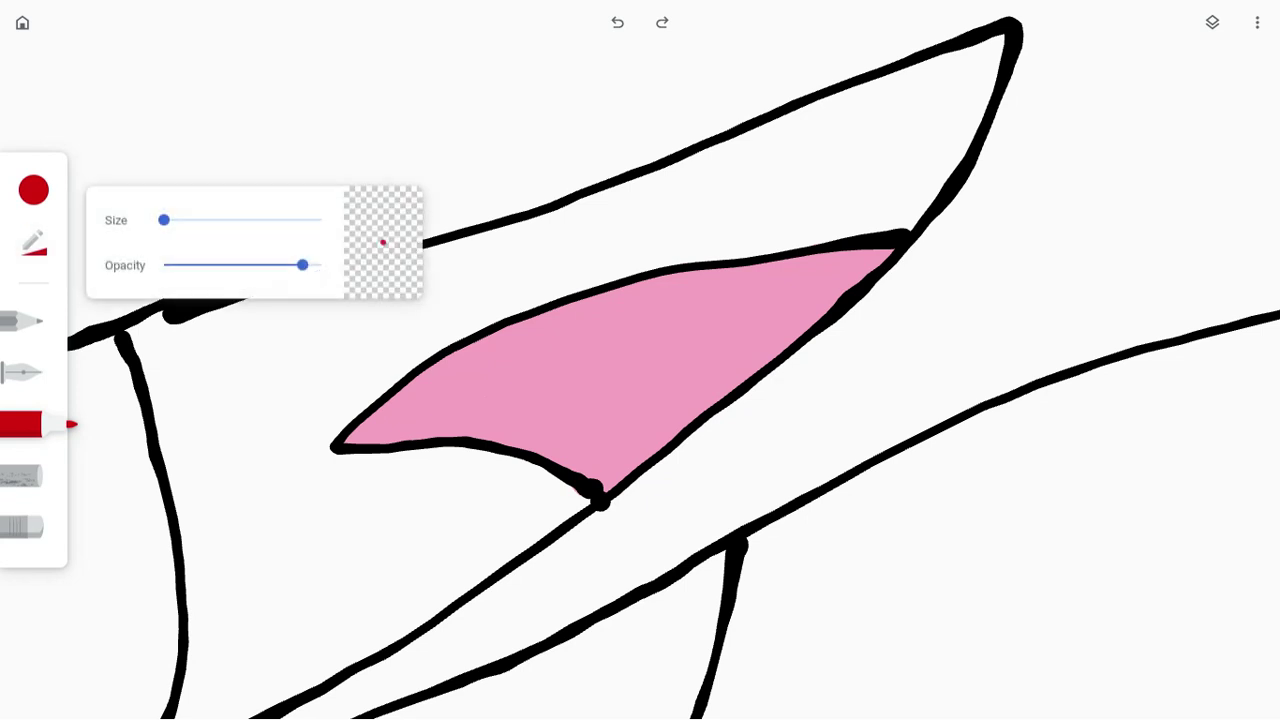
mouse_move(843, 171)
mouse_down()
mouse_move(729, 229)
mouse_move(866, 196)
mouse_move(885, 215)
mouse_move(894, 205)
mouse_up()
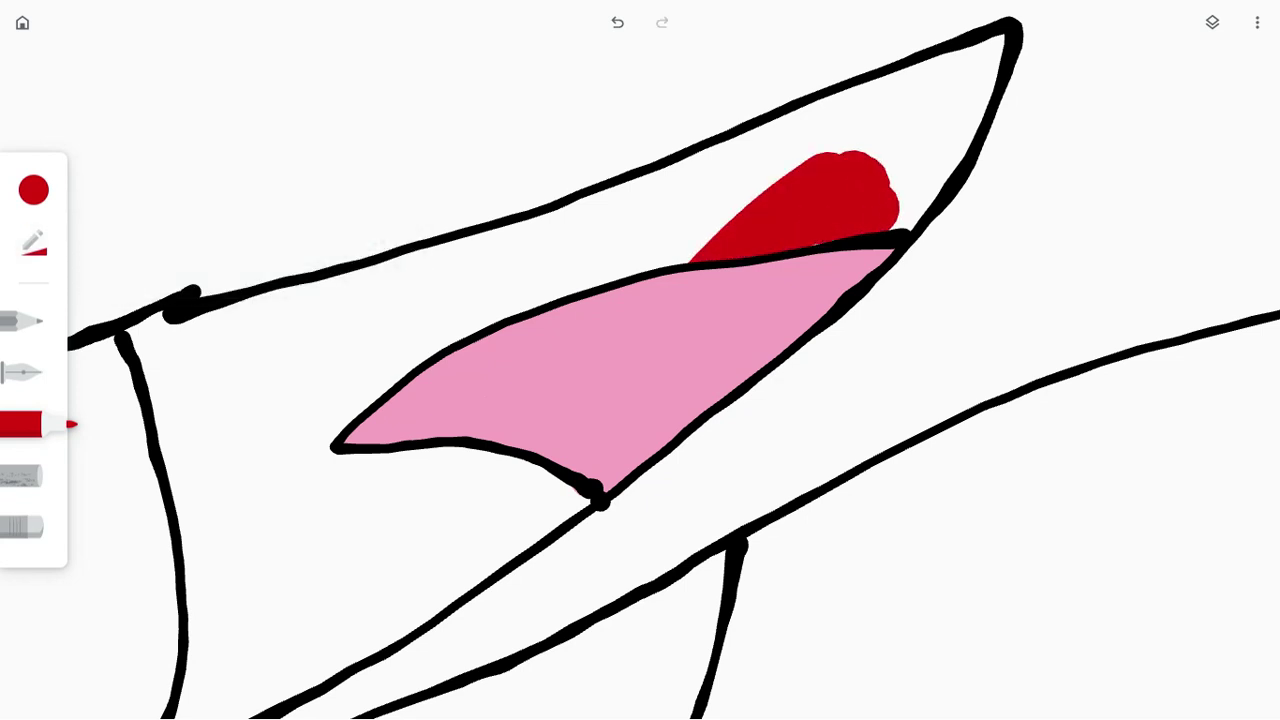
mouse_move(853, 114)
mouse_down()
mouse_move(775, 150)
mouse_move(790, 118)
mouse_move(735, 175)
mouse_move(910, 90)
mouse_move(928, 95)
mouse_move(1003, 36)
mouse_move(985, 95)
mouse_move(932, 120)
mouse_move(988, 92)
mouse_up()
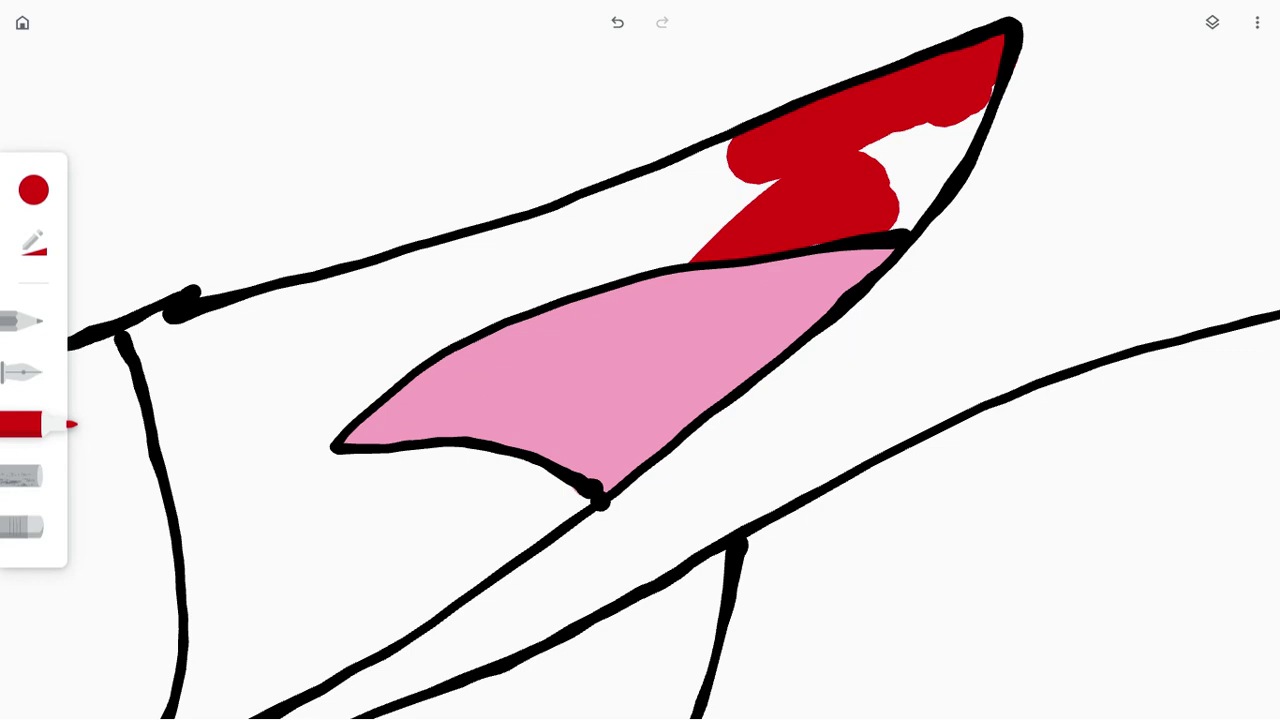
mouse_move(868, 204)
mouse_down()
mouse_move(896, 200)
mouse_move(900, 168)
mouse_move(985, 105)
mouse_move(962, 166)
mouse_up()
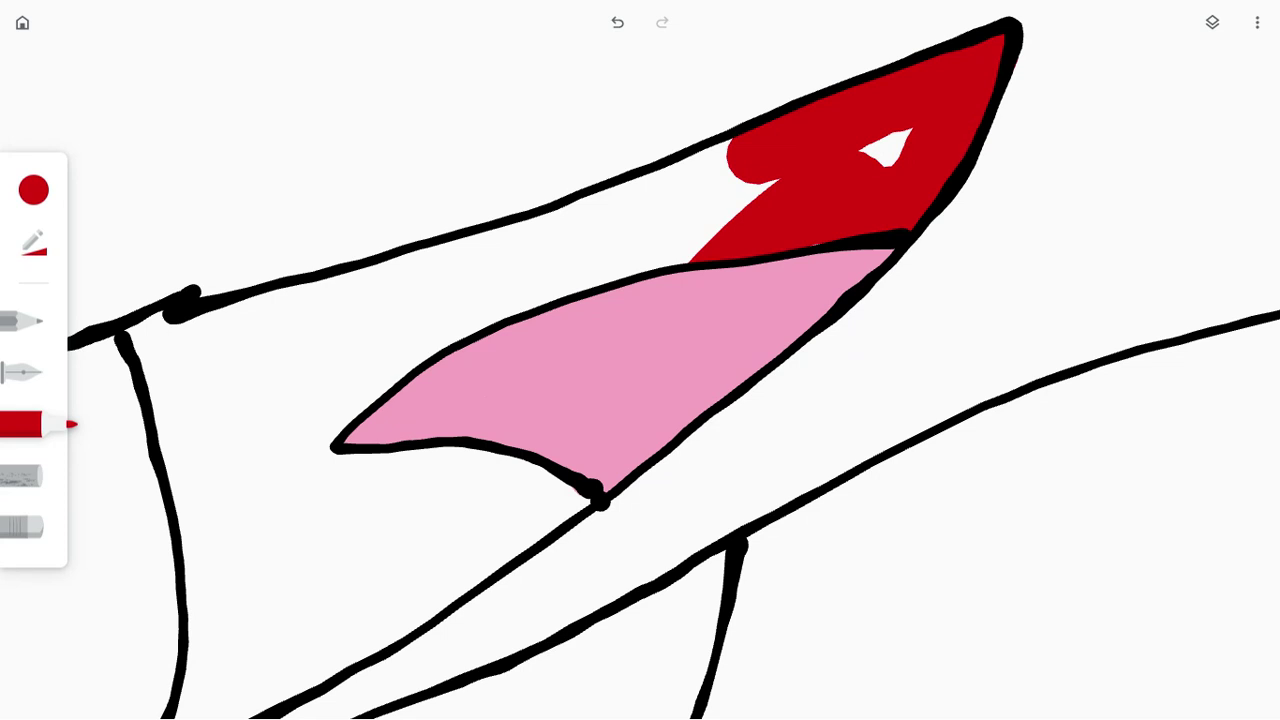
- Extend the red marker fill along the mouth's upper edge to its left-hand corner
click(24, 527)
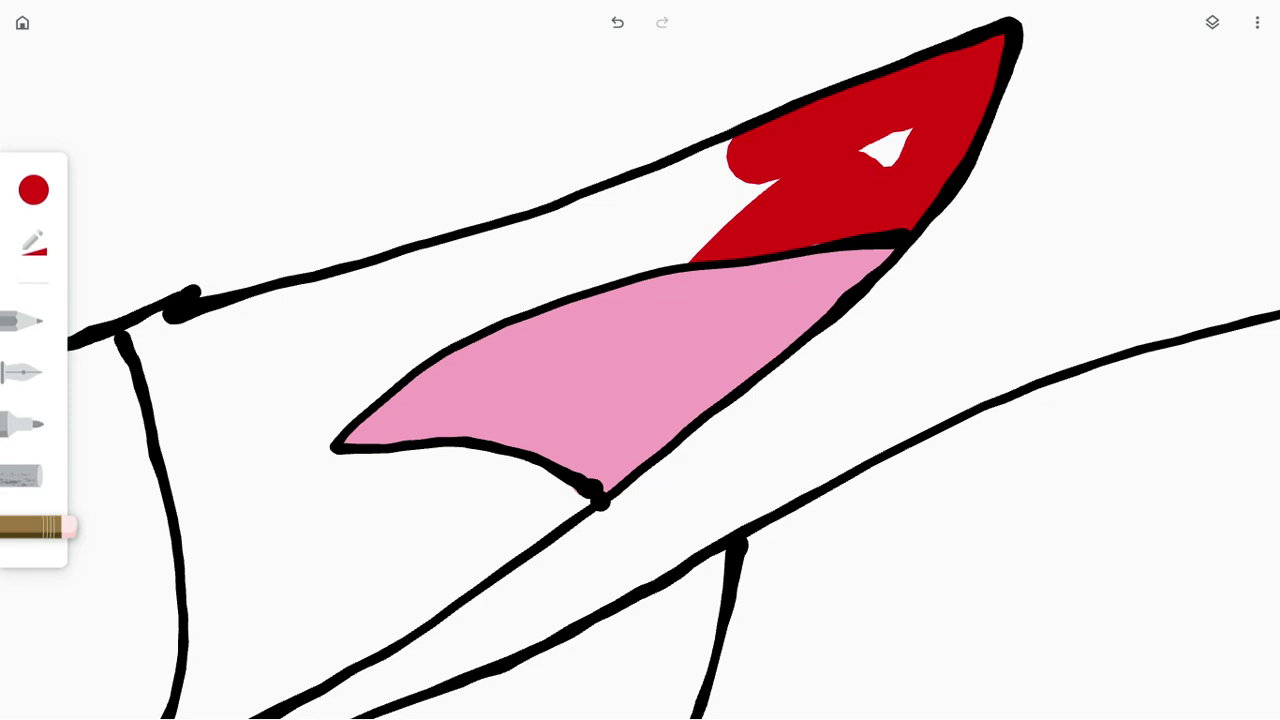
click(24, 424)
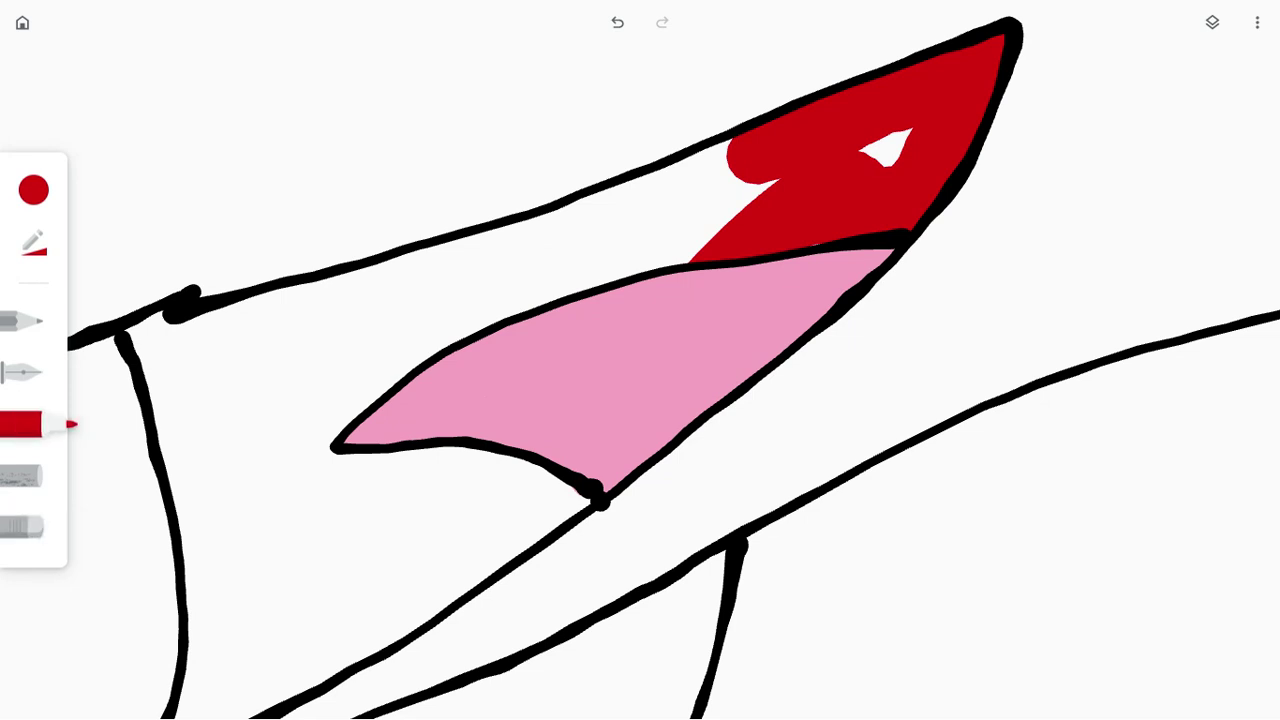
mouse_move(756, 157)
mouse_down()
mouse_move(704, 178)
mouse_move(760, 163)
mouse_up()
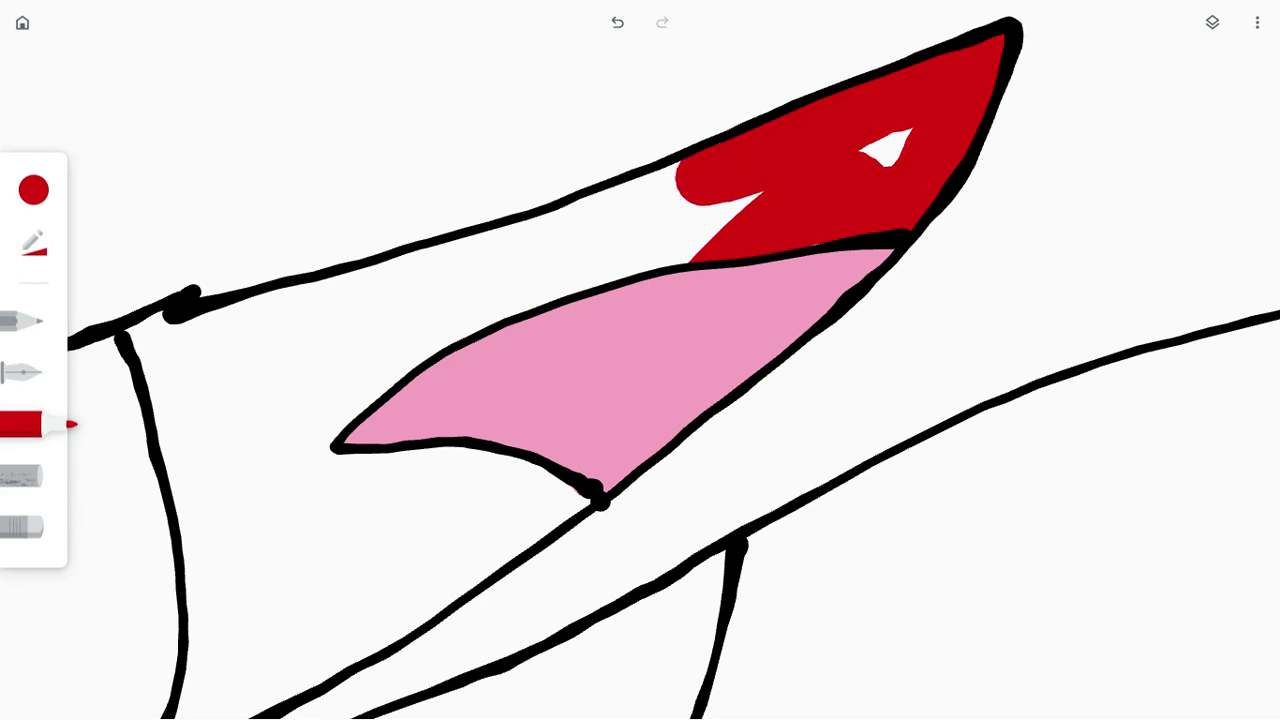
mouse_move(700, 195)
mouse_down()
mouse_move(602, 210)
mouse_move(482, 266)
mouse_move(350, 302)
mouse_up()
mouse_move(190, 335)
mouse_down()
mouse_move(160, 348)
mouse_move(145, 338)
mouse_move(345, 302)
mouse_up()
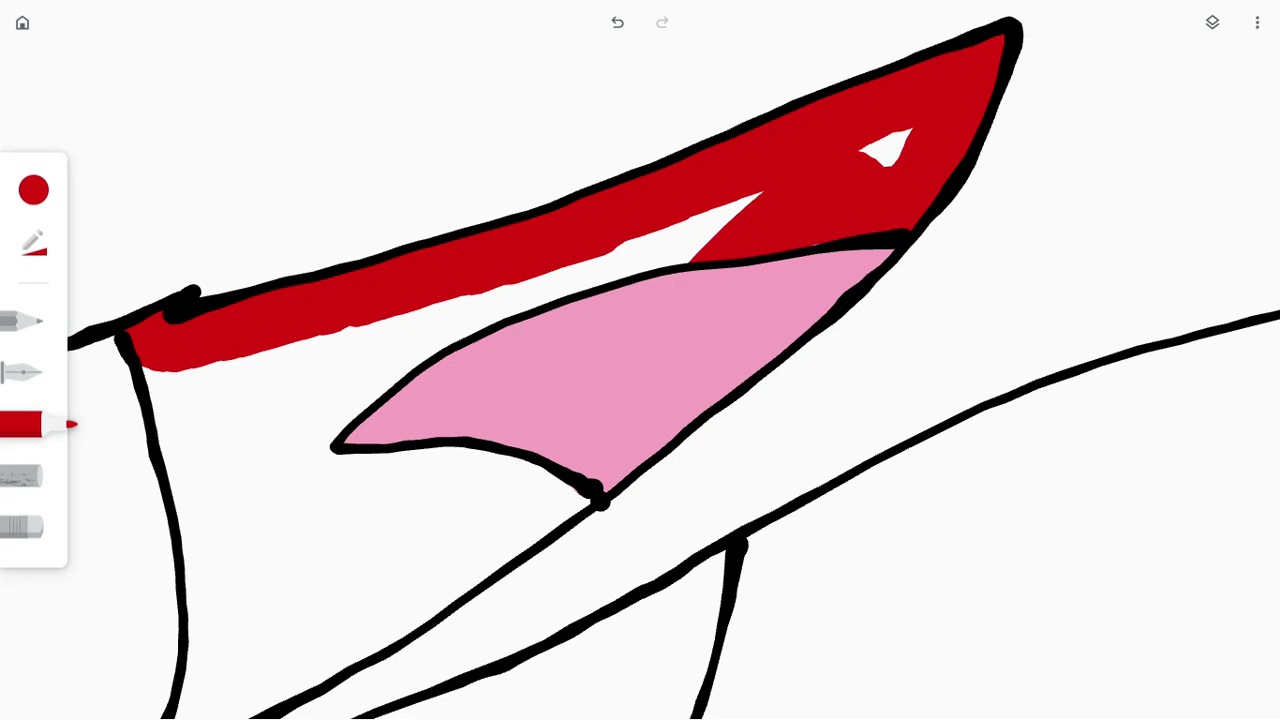
- Fill the rest of the mouth around and below the tongue with the red marker, including the remaining white gaps
scroll(640, 360, up, 5)
scroll(640, 360, down, 5)
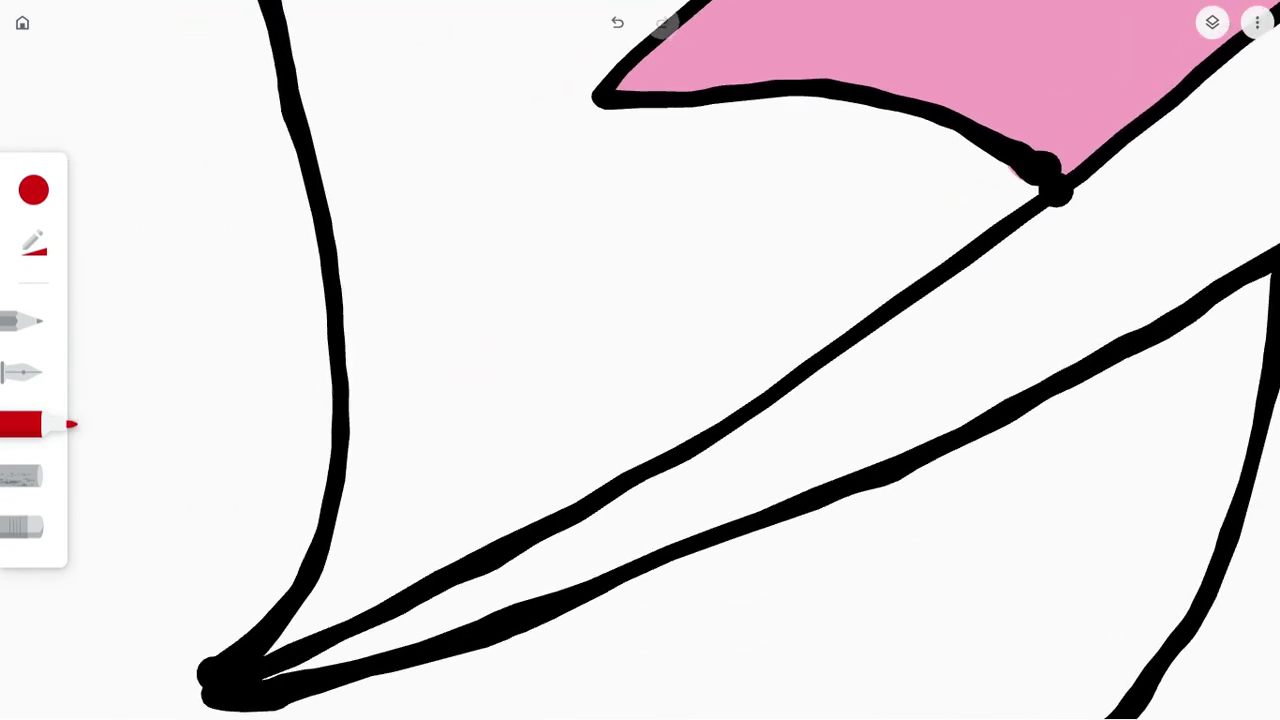
mouse_move(446, 128)
mouse_down()
mouse_move(484, 194)
mouse_move(510, 395)
mouse_move(465, 505)
mouse_move(440, 515)
mouse_move(430, 500)
mouse_move(530, 445)
mouse_move(510, 500)
mouse_up()
mouse_move(550, 425)
mouse_down()
mouse_move(625, 398)
mouse_move(855, 248)
mouse_move(820, 245)
mouse_move(720, 290)
mouse_move(655, 290)
mouse_move(605, 245)
mouse_move(715, 105)
mouse_move(885, 18)
mouse_move(975, 5)
mouse_up()
scroll(640, 360, down, 1)
mouse_move(930, 75)
mouse_down()
mouse_move(980, 42)
mouse_move(1076, 60)
mouse_up()
scroll(640, 360, up, 1)
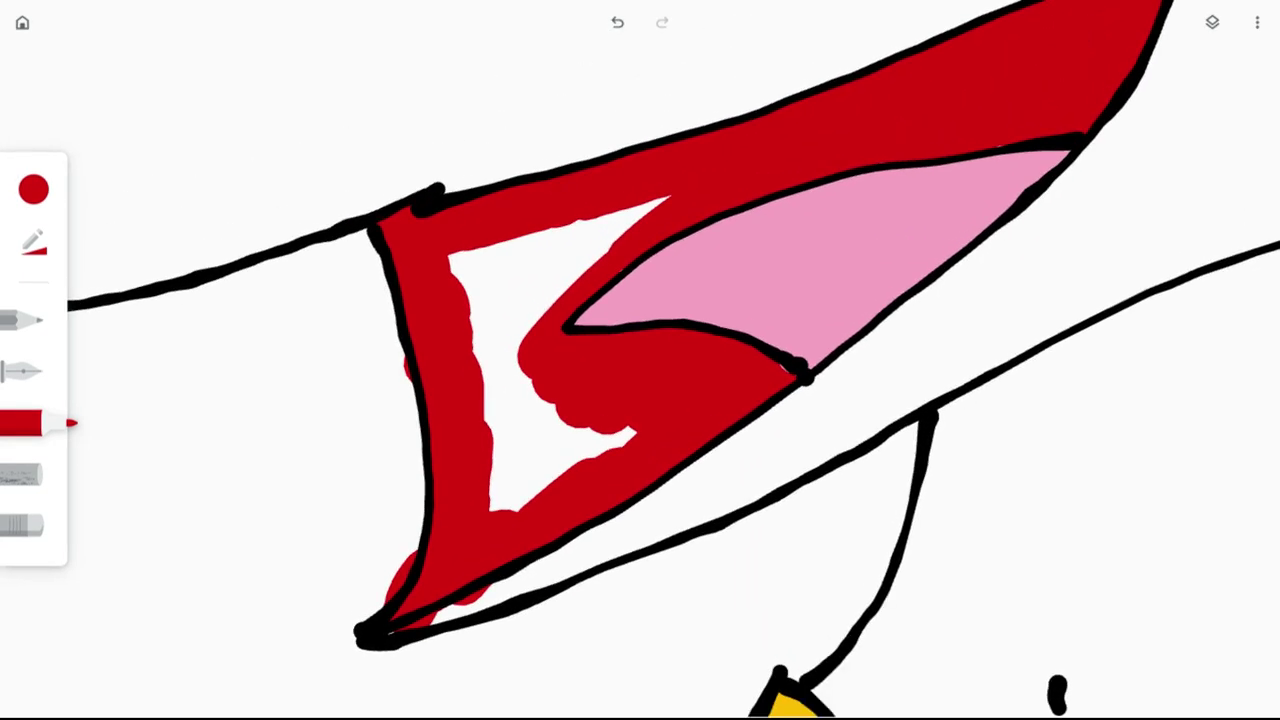
mouse_move(665, 200)
mouse_down()
mouse_move(530, 280)
mouse_move(460, 275)
mouse_move(560, 350)
mouse_move(500, 420)
mouse_move(500, 440)
mouse_move(560, 500)
mouse_move(630, 435)
mouse_up()
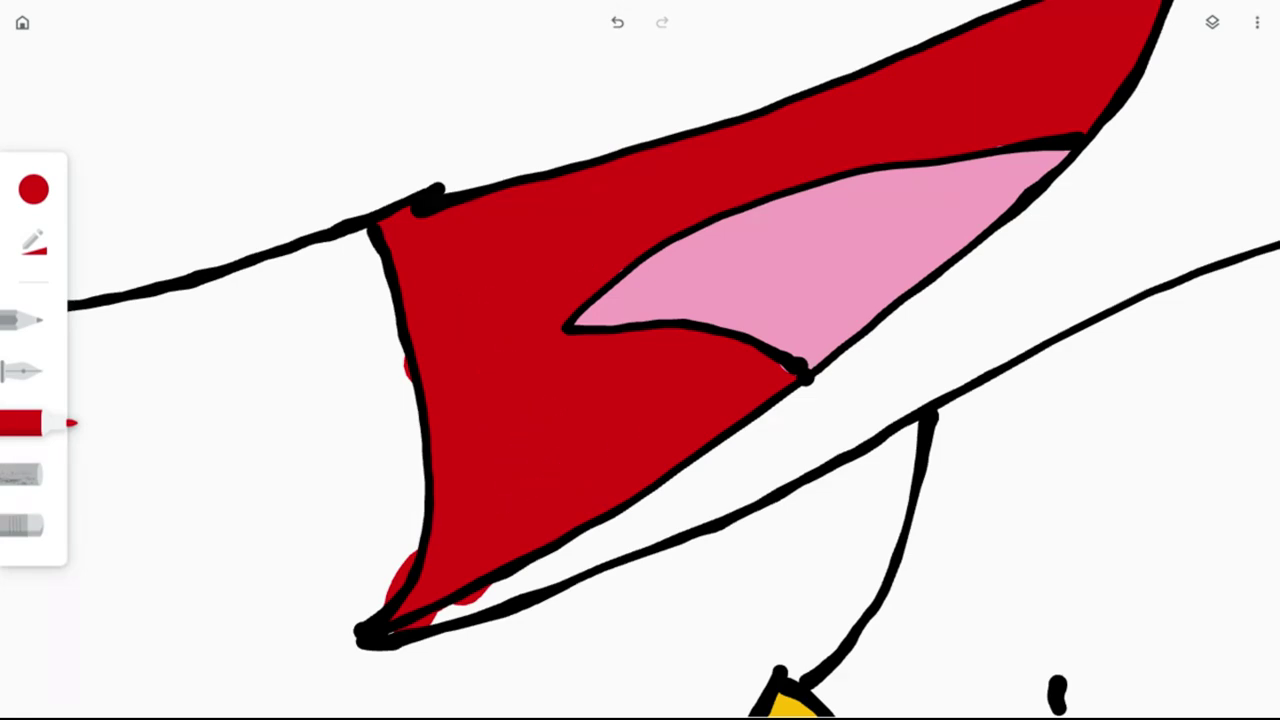
- Try red crayon strokes over the mouth's lower tip and undo them
click(24, 475)
scroll(640, 360, up, 3)
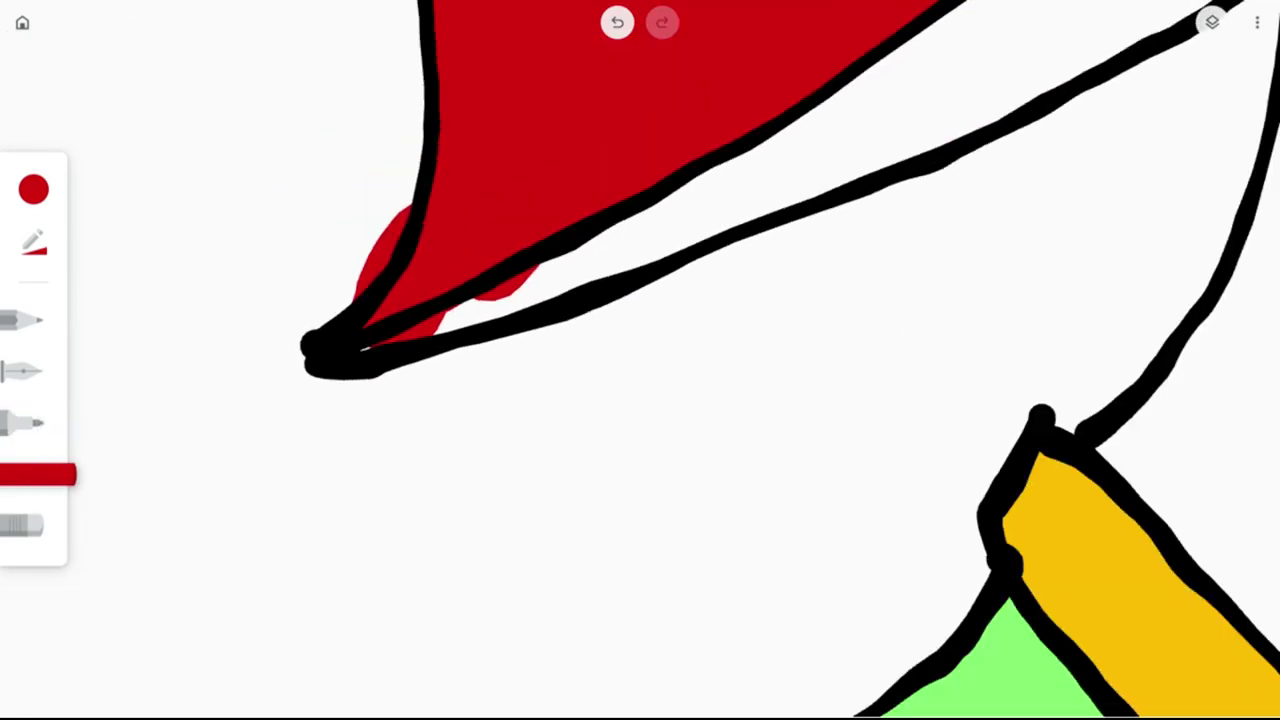
scroll(640, 360, down, 2)
drag(476, 385, 711, 280)
drag(580, 336, 707, 337)
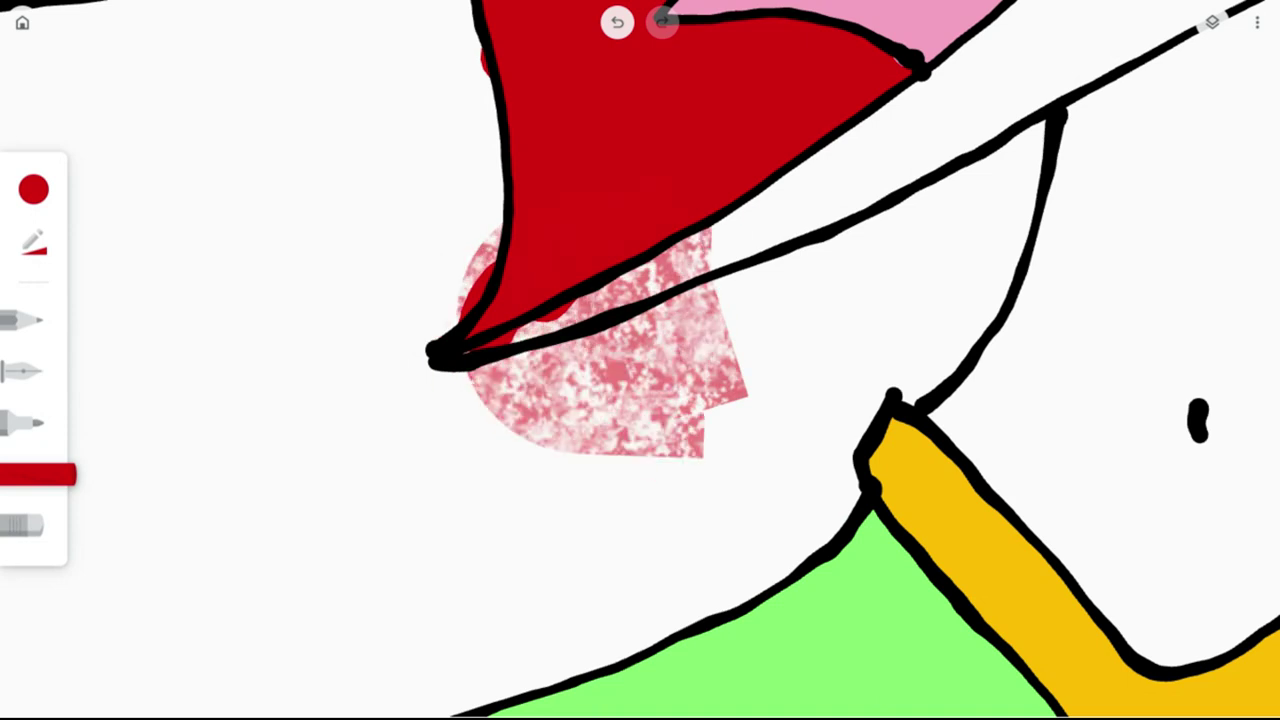
click(617, 22)
- Erase the red that spills outside the mouth's outline at its lower tip and left edge
click(24, 525)
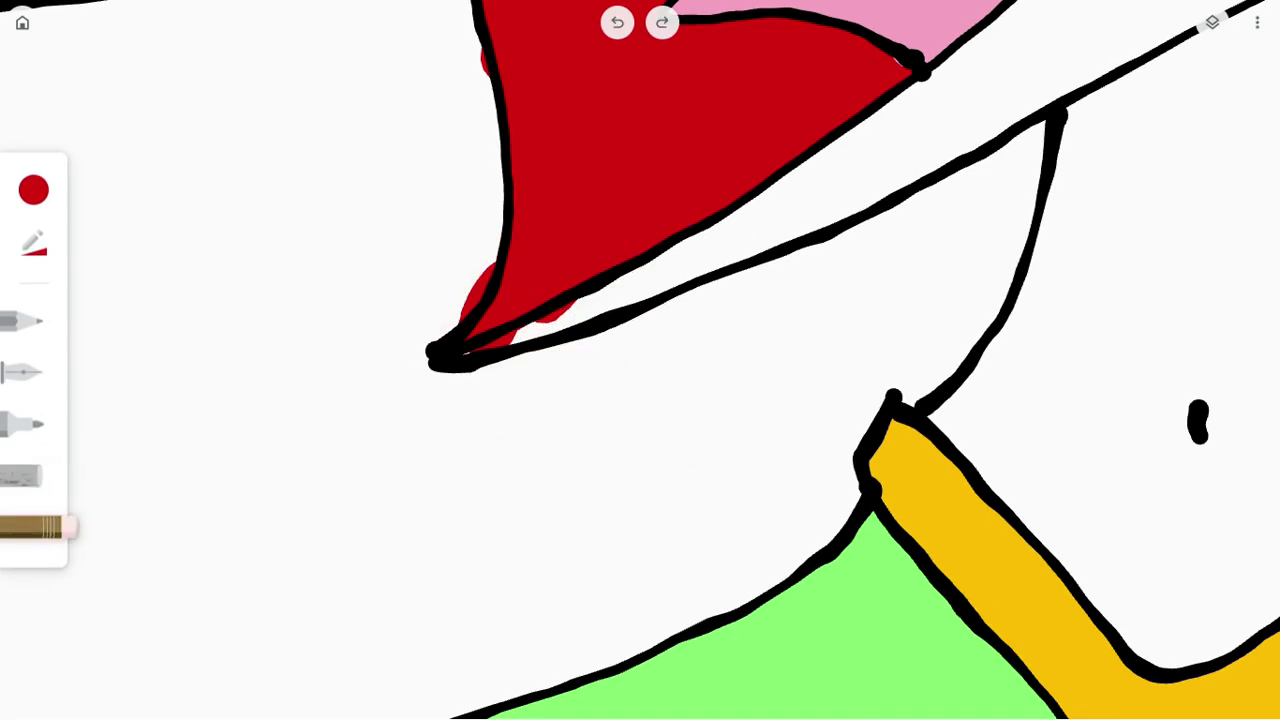
drag(576, 306, 483, 347)
scroll(640, 360, up, 1)
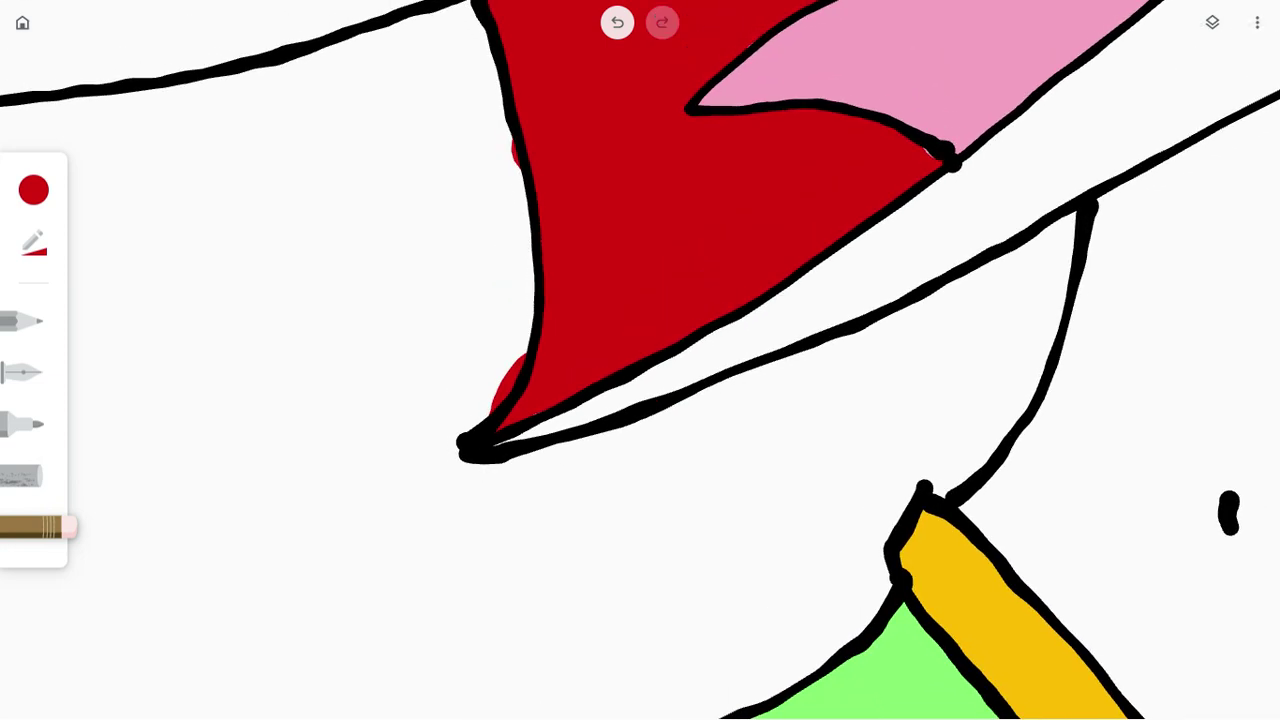
mouse_move(498, 372)
mouse_down()
mouse_move(487, 410)
mouse_move(505, 370)
mouse_up()
scroll(558, 620, down, 2)
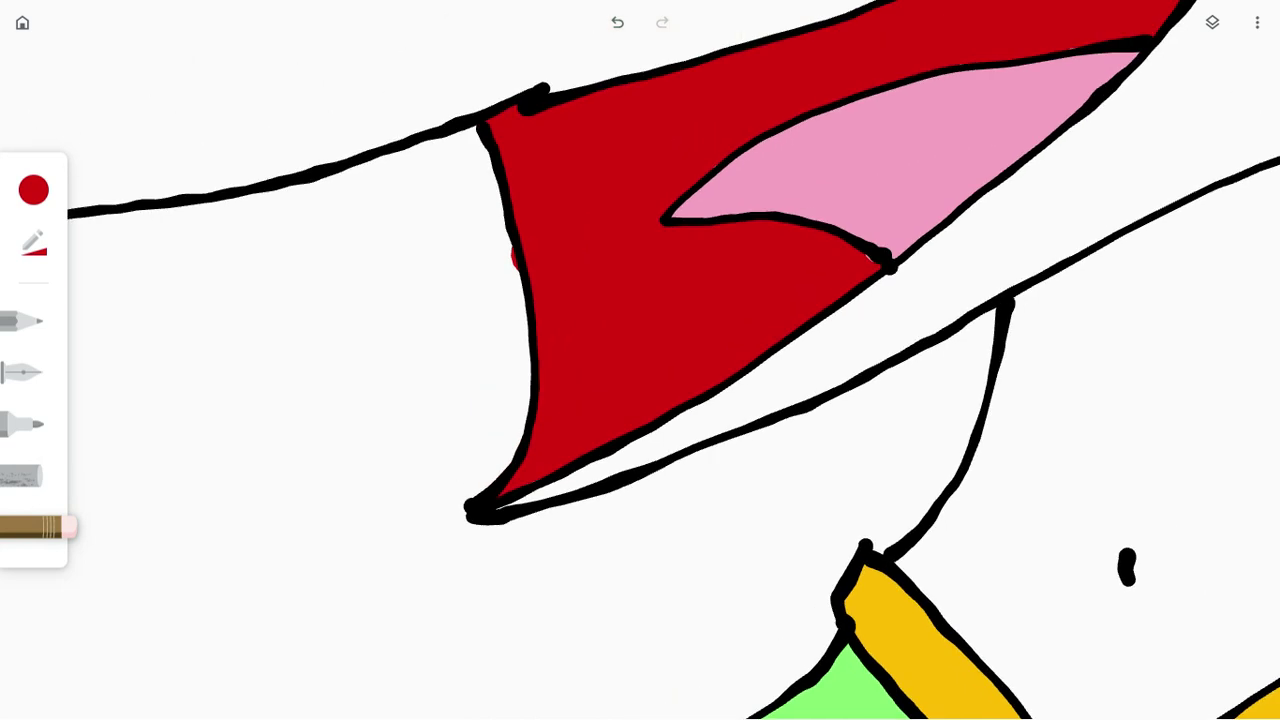
scroll(400, 120, up, 3)
scroll(647, 361, down, 2)
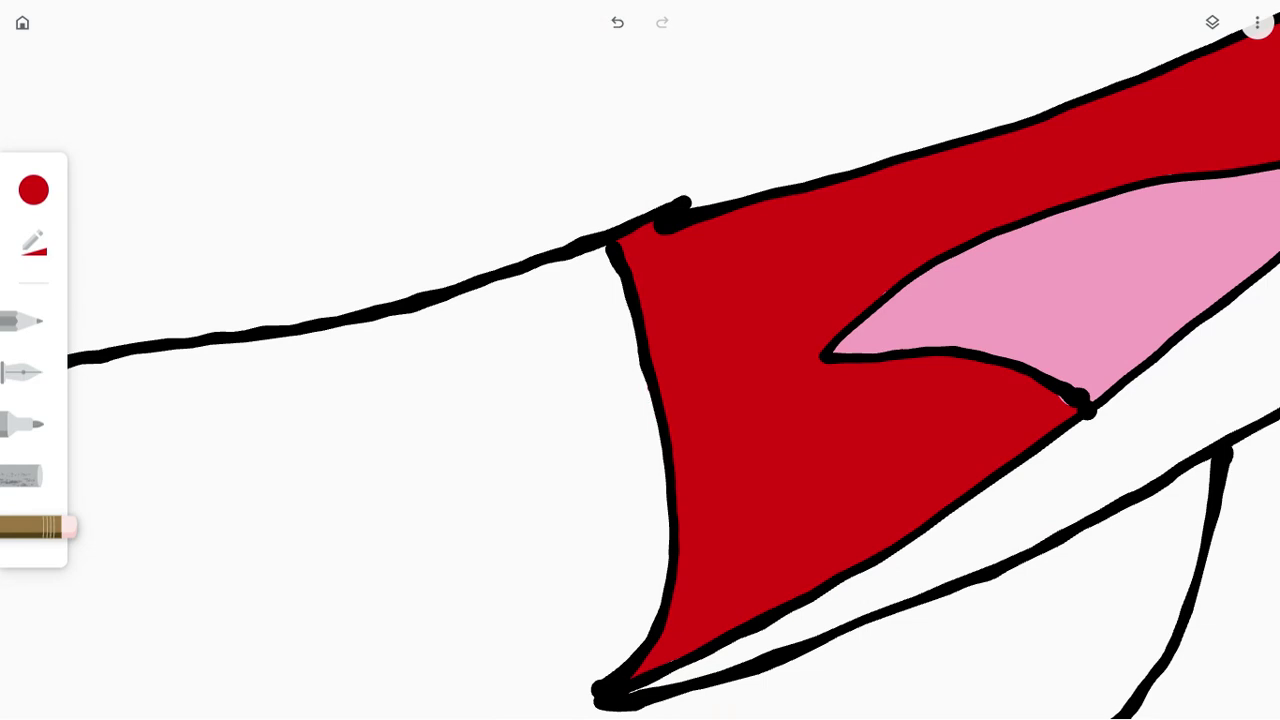
scroll(640, 360, down, 10)
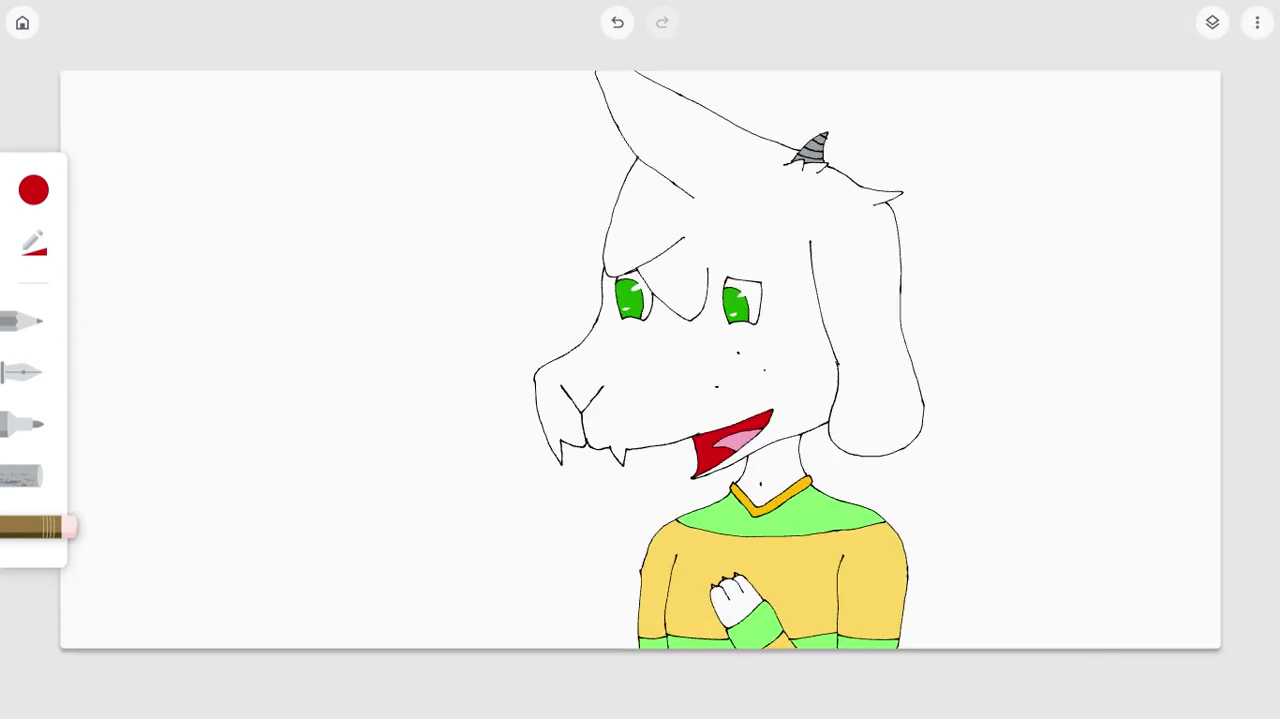
- Raise the system volume and play the Undertale "Ruins" track from the media notification
key(XF86AudioRaiseVolume)
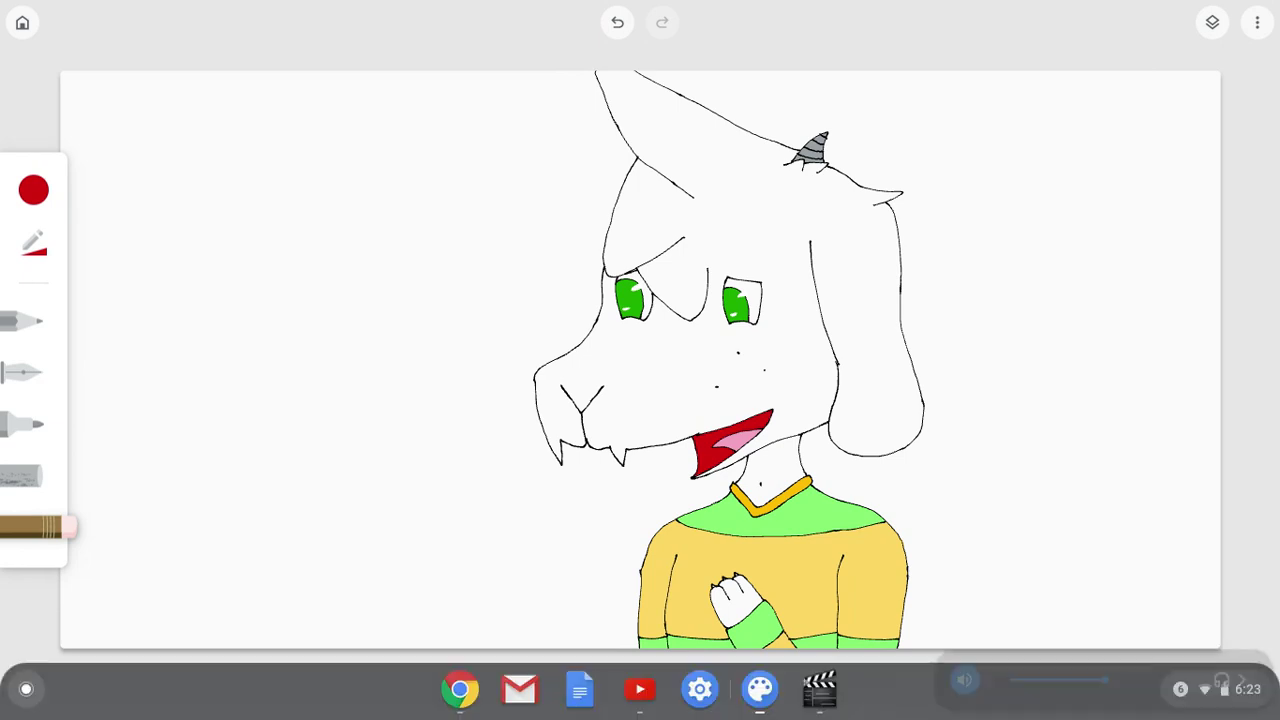
click(1221, 694)
scroll(1104, 140, up, 2)
scroll(1147, 134, up, 1)
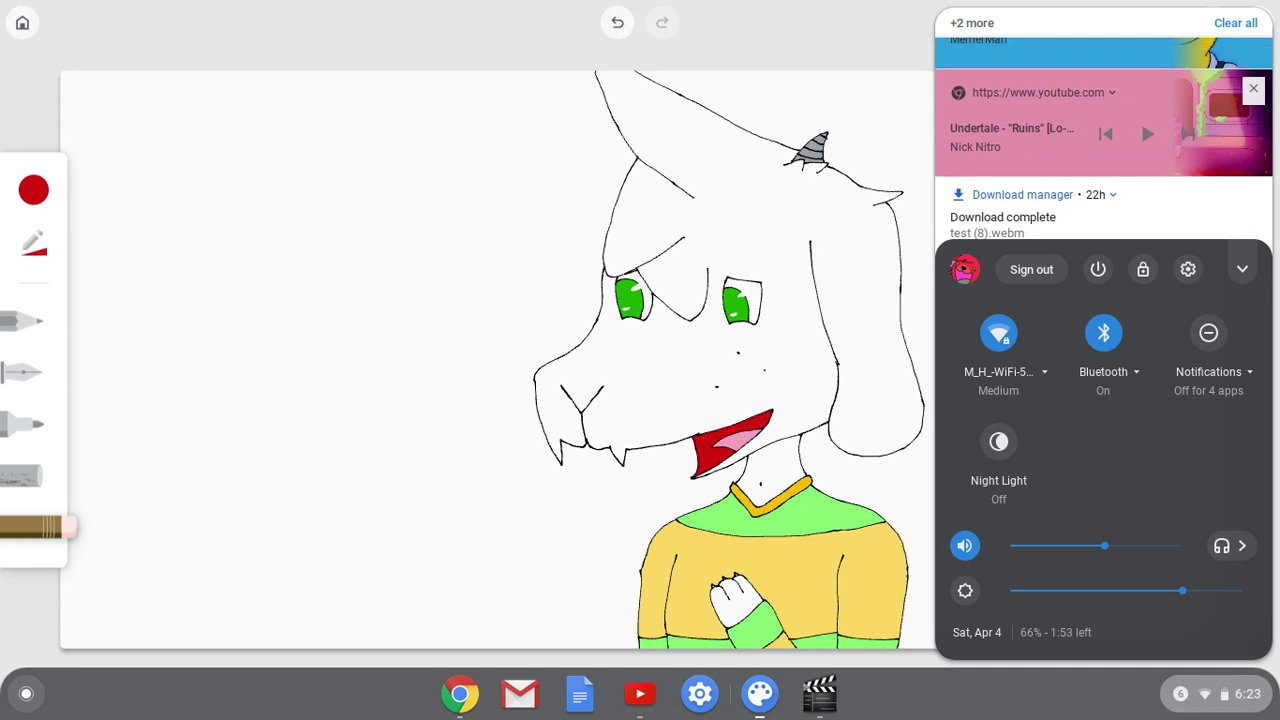
click(1147, 134)
key(Escape)
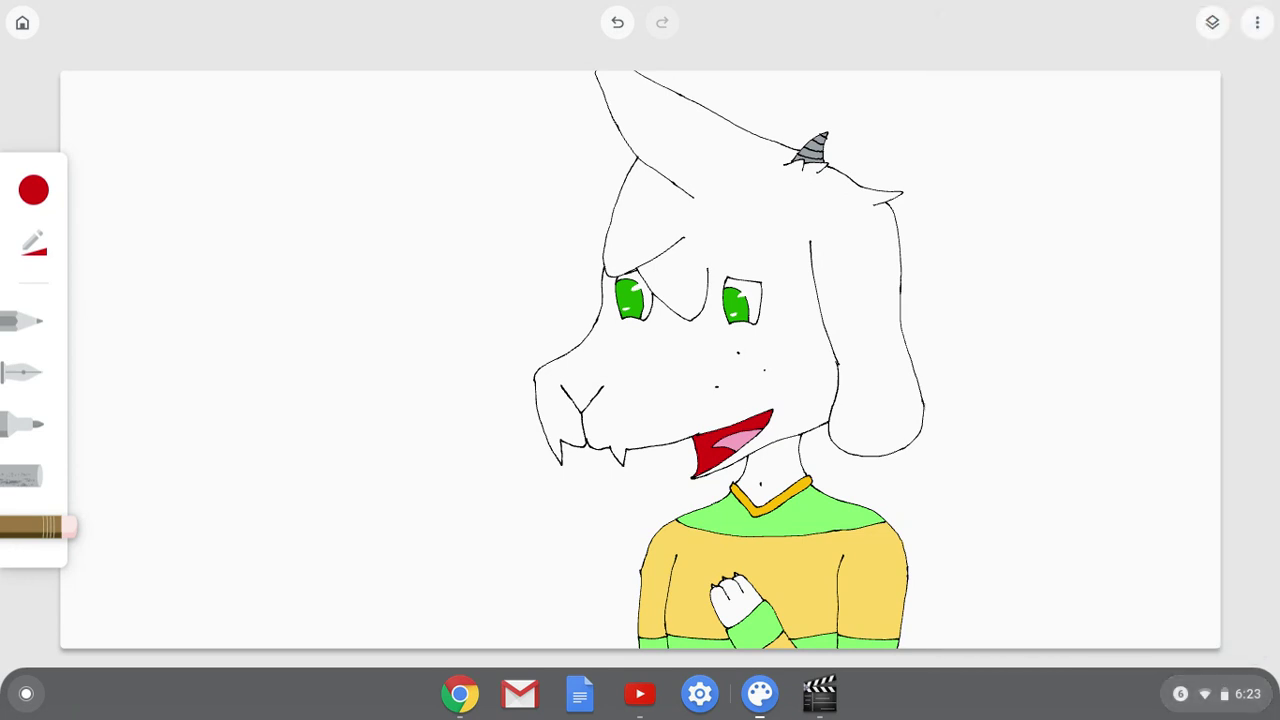
- Add a new layer and move it below the red mouth layer, just above the background
click(1212, 22)
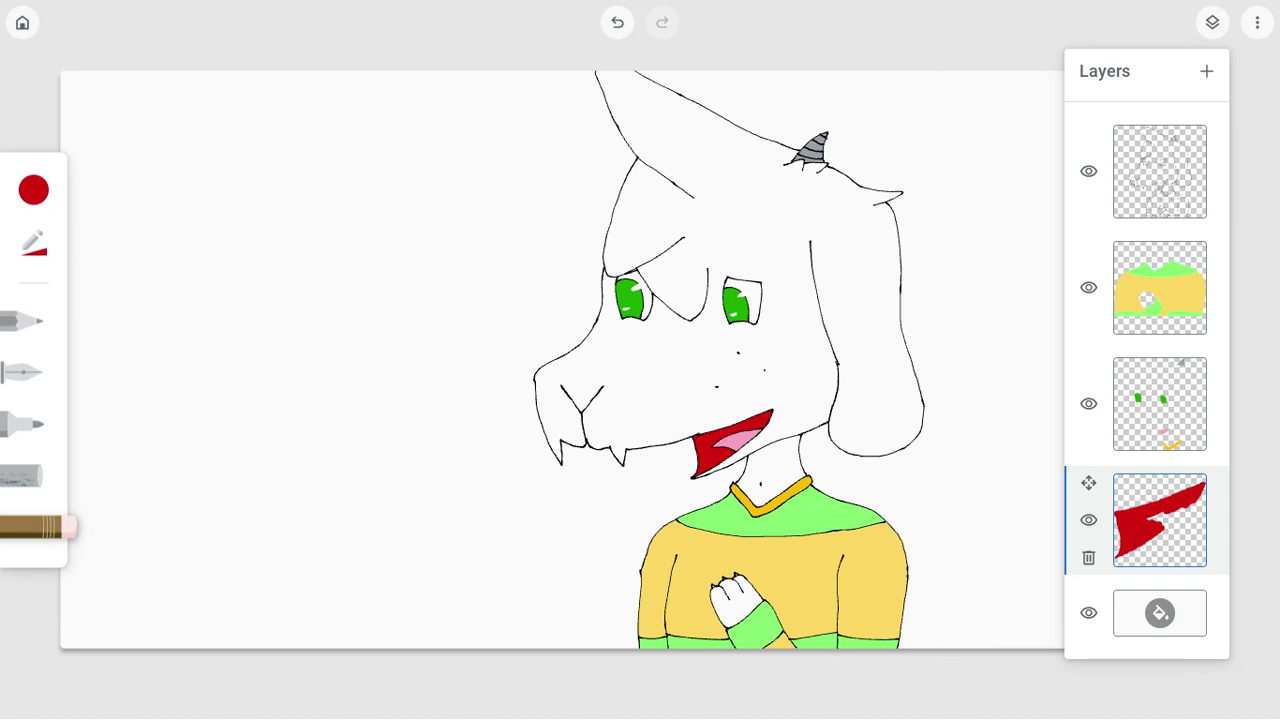
click(1207, 71)
drag(1088, 134, 1130, 680)
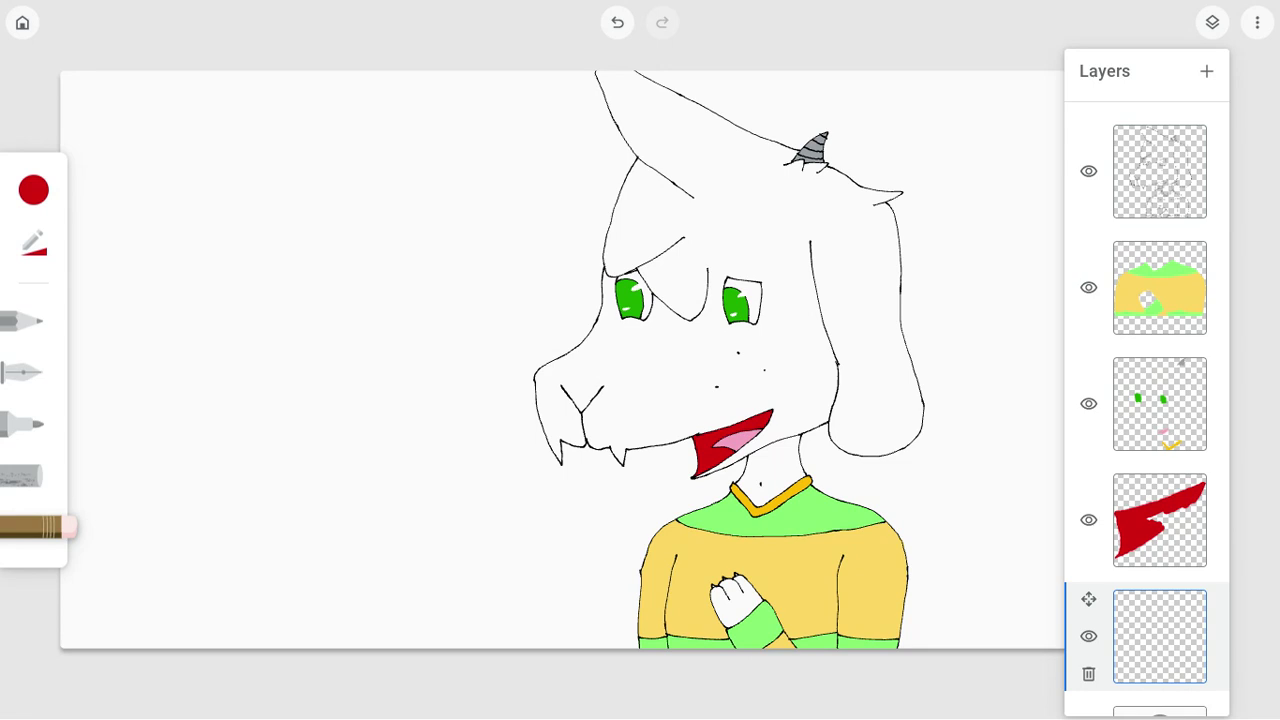
- Mix the custom blue-grey drawing colour #99a7b3
click(33, 190)
click(171, 180)
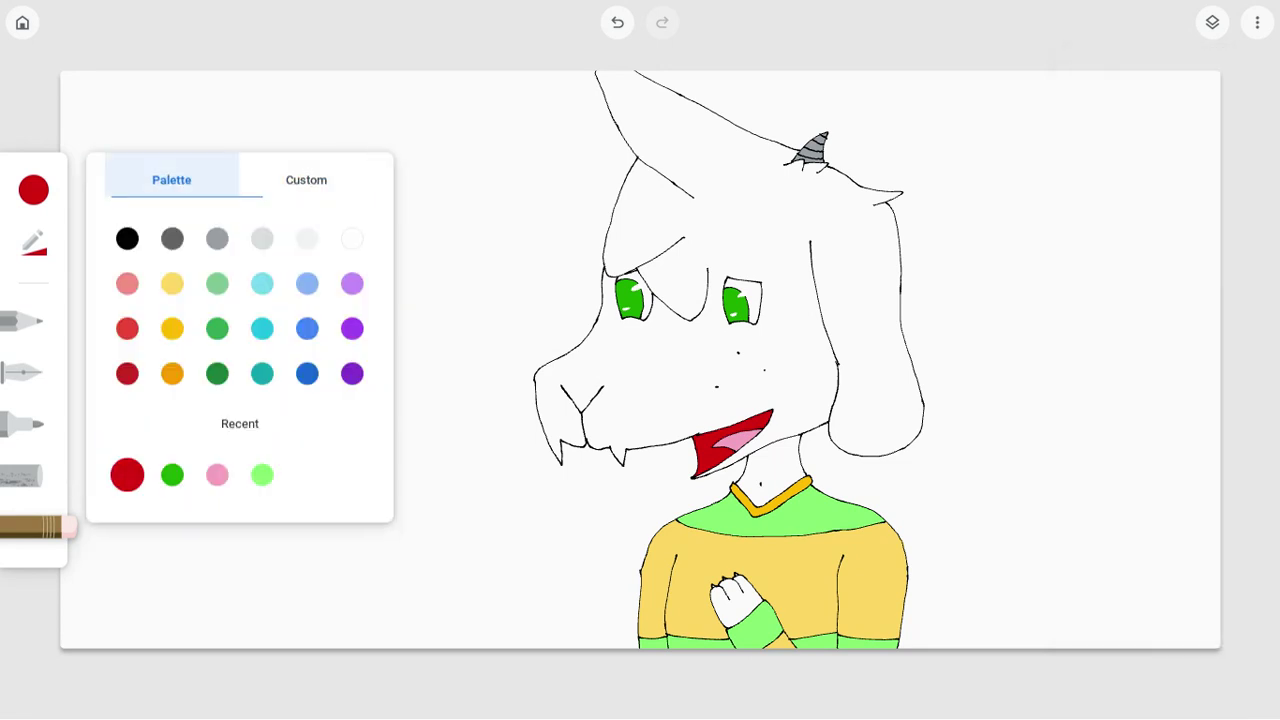
click(306, 180)
click(283, 447)
drag(366, 253, 143, 280)
drag(283, 446, 258, 446)
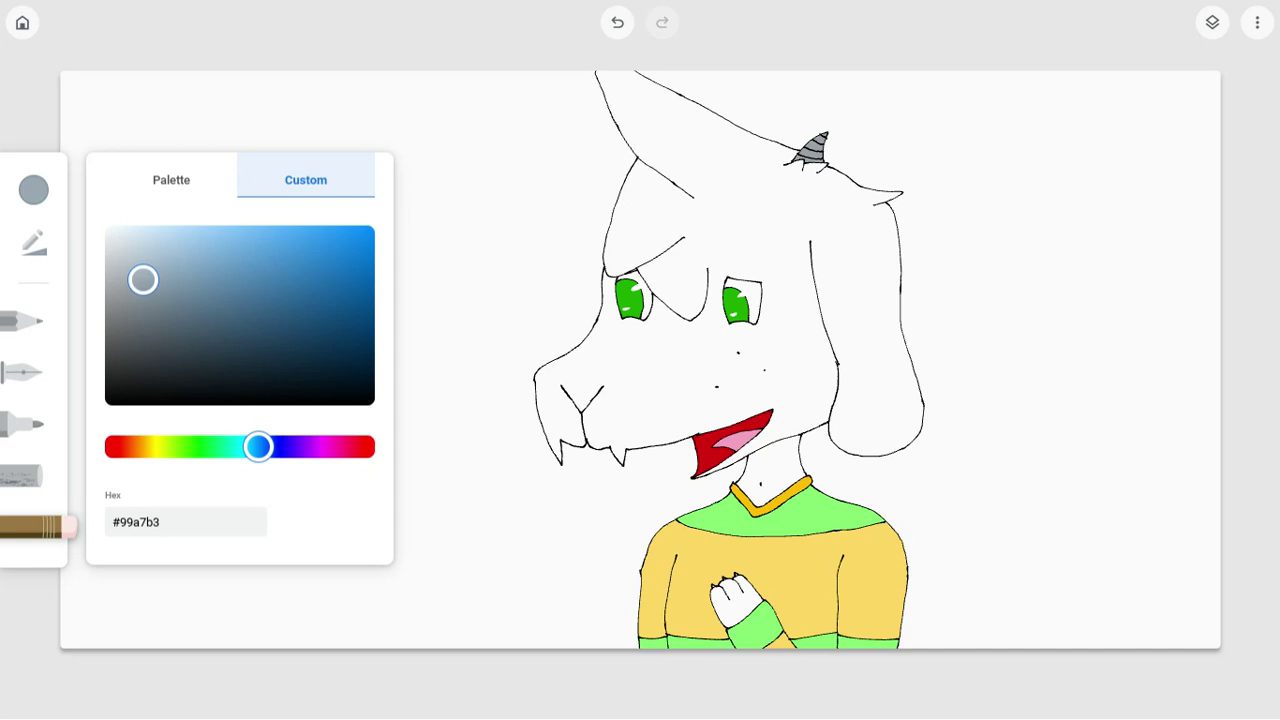
- Switch to the marker, reduce its opacity to slightly under half and enlarge its size to slightly under half
click(24, 425)
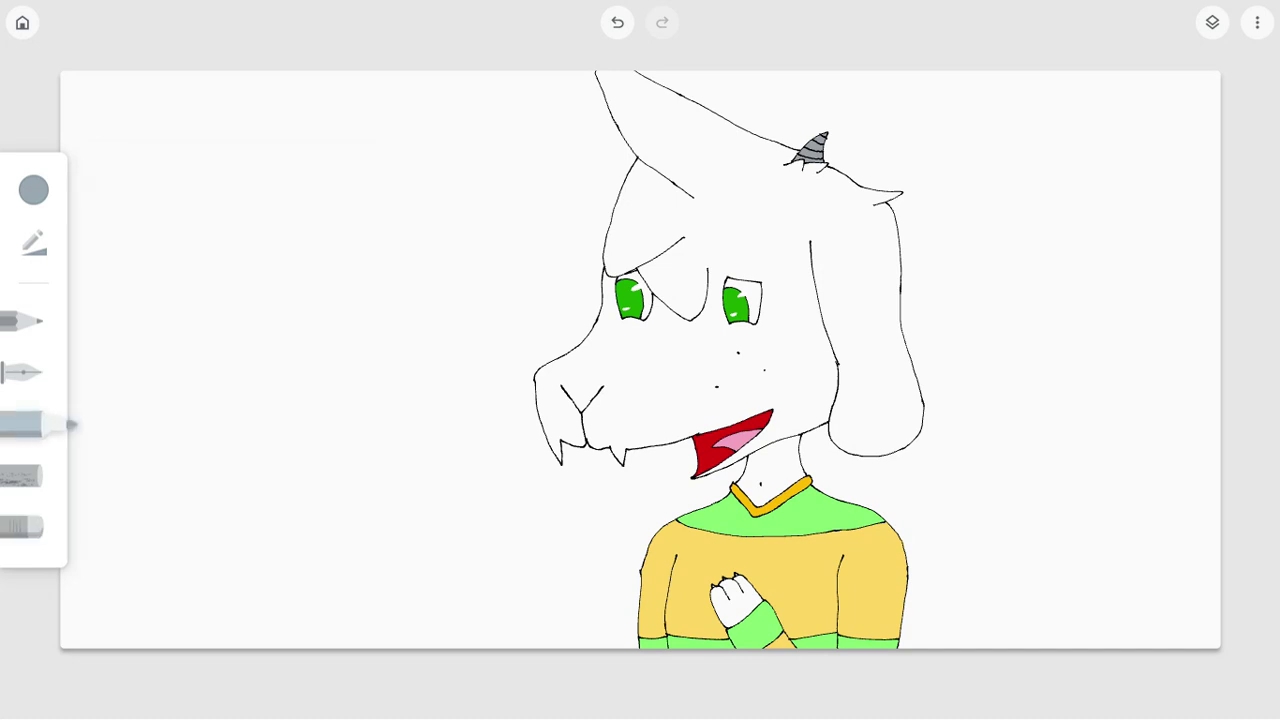
click(34, 243)
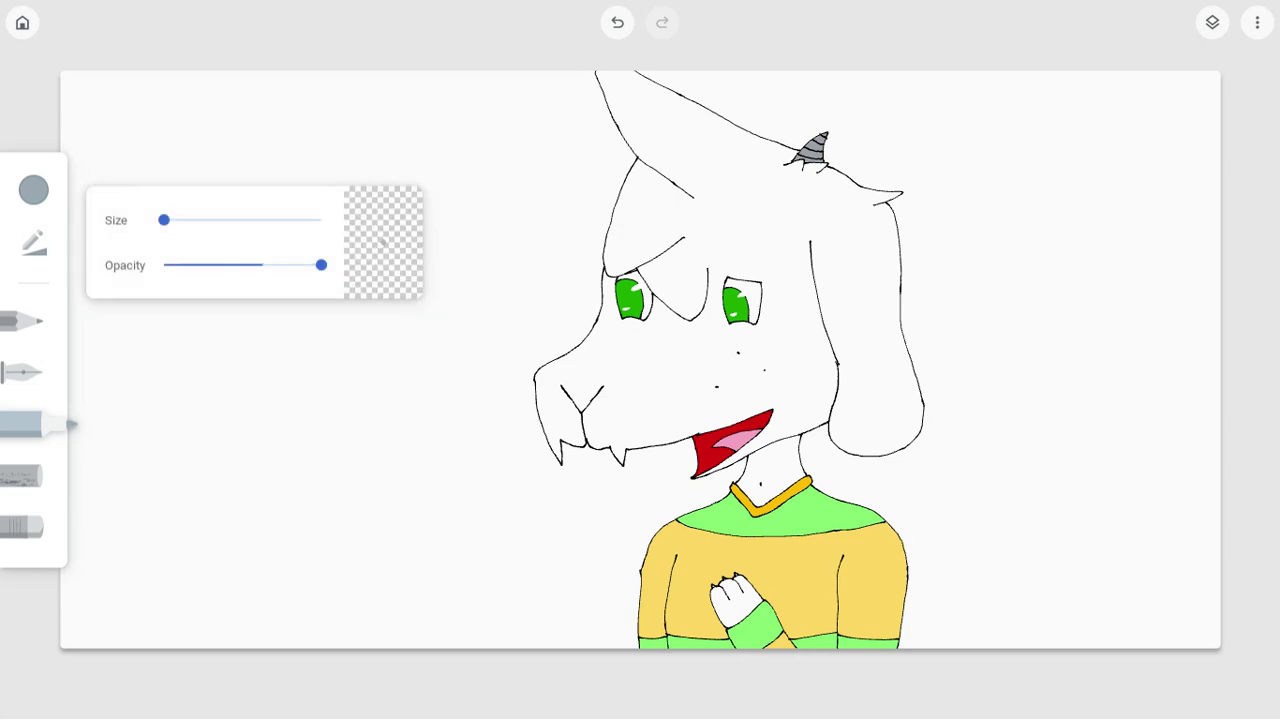
drag(321, 265, 229, 265)
mouse_move(164, 220)
mouse_down()
mouse_move(249, 220)
mouse_move(235, 220)
mouse_up()
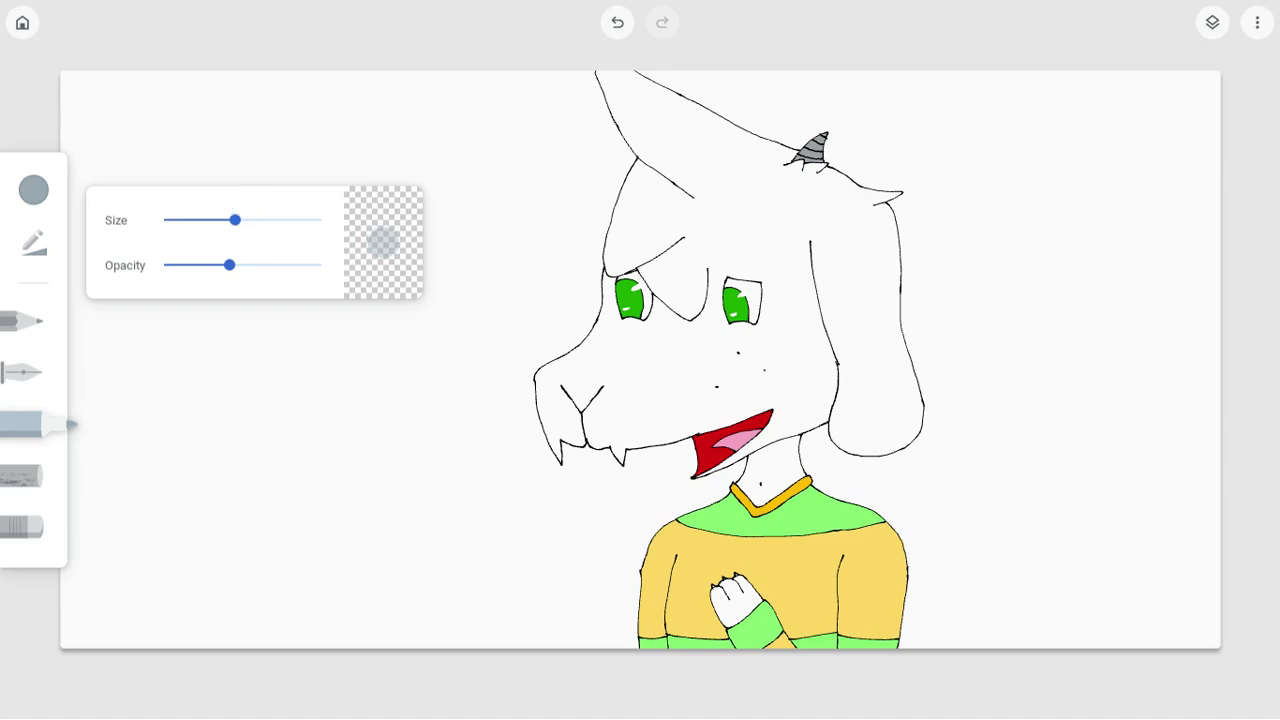
- Try translucent blue-grey marker strokes on the face between the right-hand eye and the ear, and undo them
scroll(820, 249, up, 10)
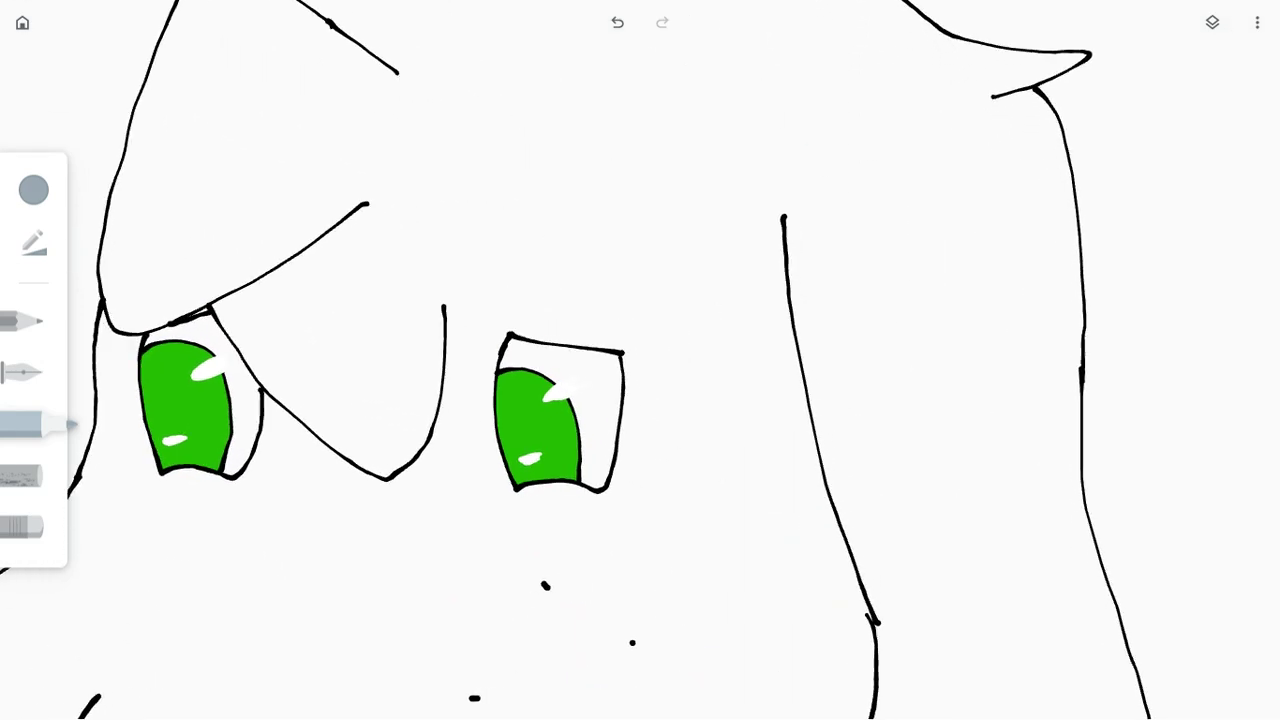
scroll(640, 360, up, 1)
drag(643, 364, 653, 424)
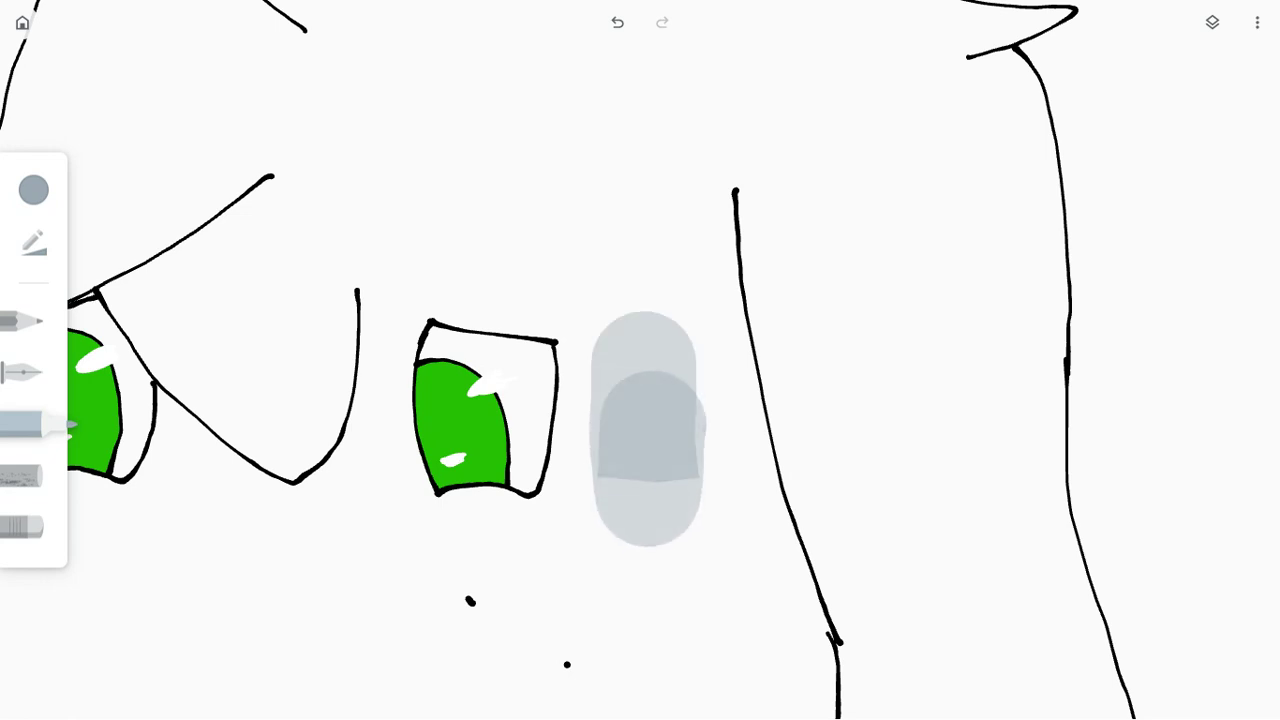
key(ctrl+z)
key(ctrl+z)
mouse_move(657, 330)
mouse_down()
mouse_move(660, 468)
mouse_move(679, 522)
mouse_move(703, 510)
mouse_move(733, 390)
mouse_up()
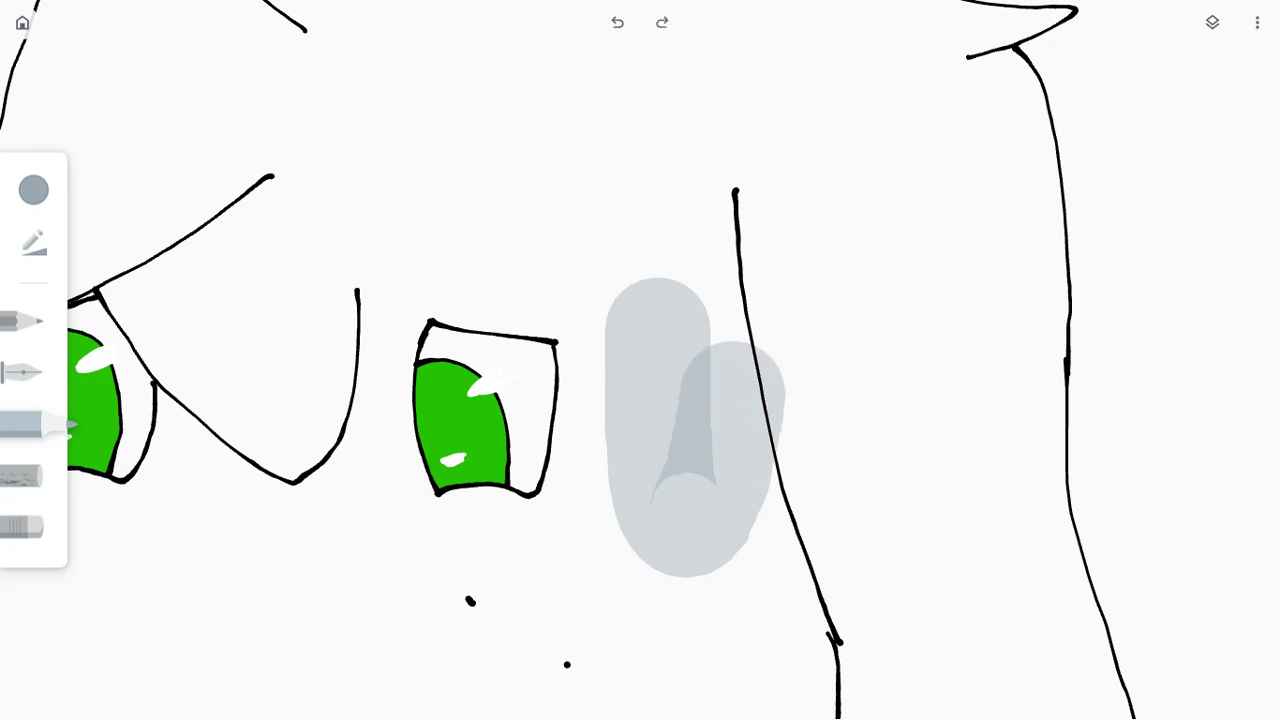
key(ctrl+z)
scroll(775, 480, down, 5)
scroll(640, 480, up, 2)
scroll(700, 360, down, 3)
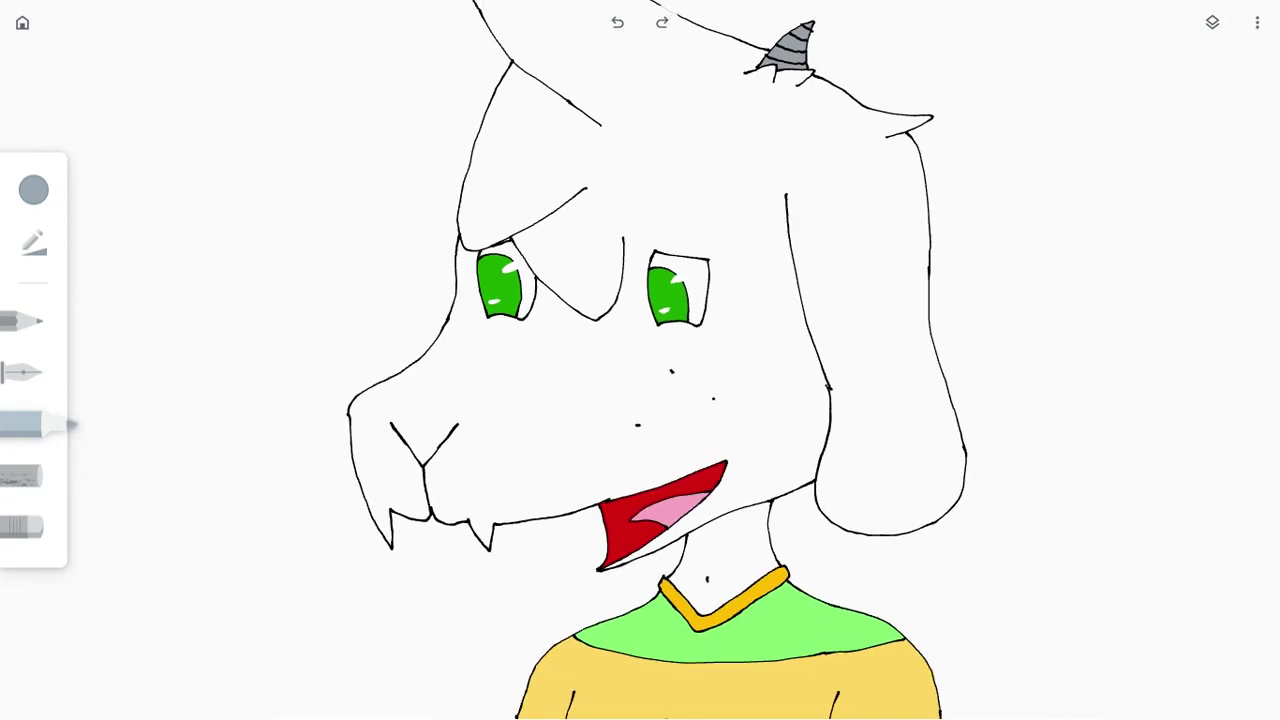
scroll(806, 250, up, 4)
scroll(820, 290, down, 8)
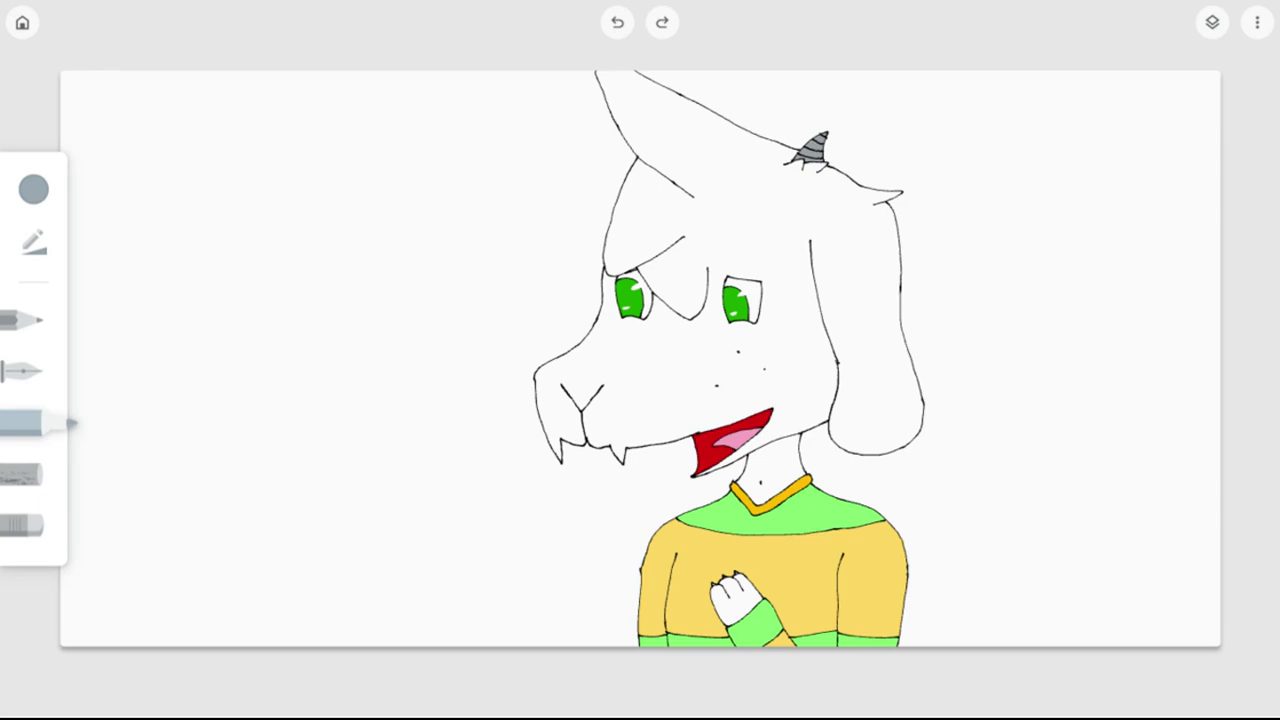
- Switch to the pen and try several colours, settling on the medium green from the standard palette
click(22, 371)
click(34, 189)
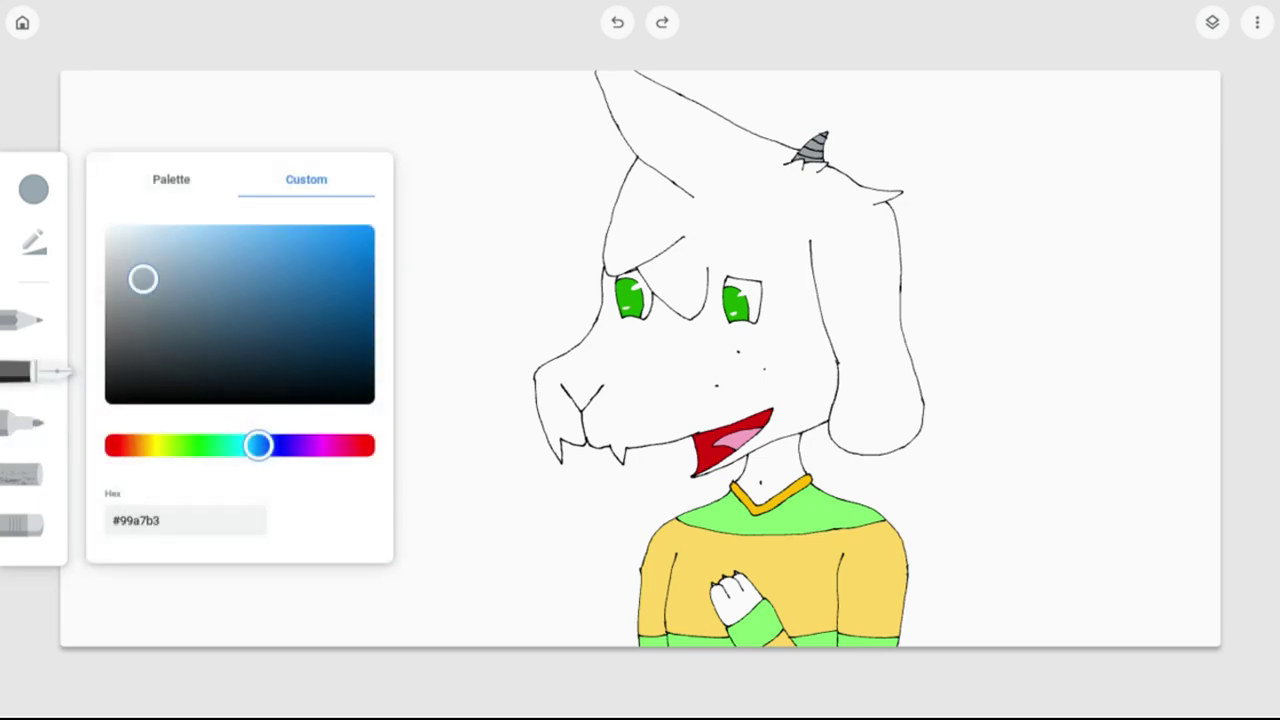
click(107, 402)
click(34, 189)
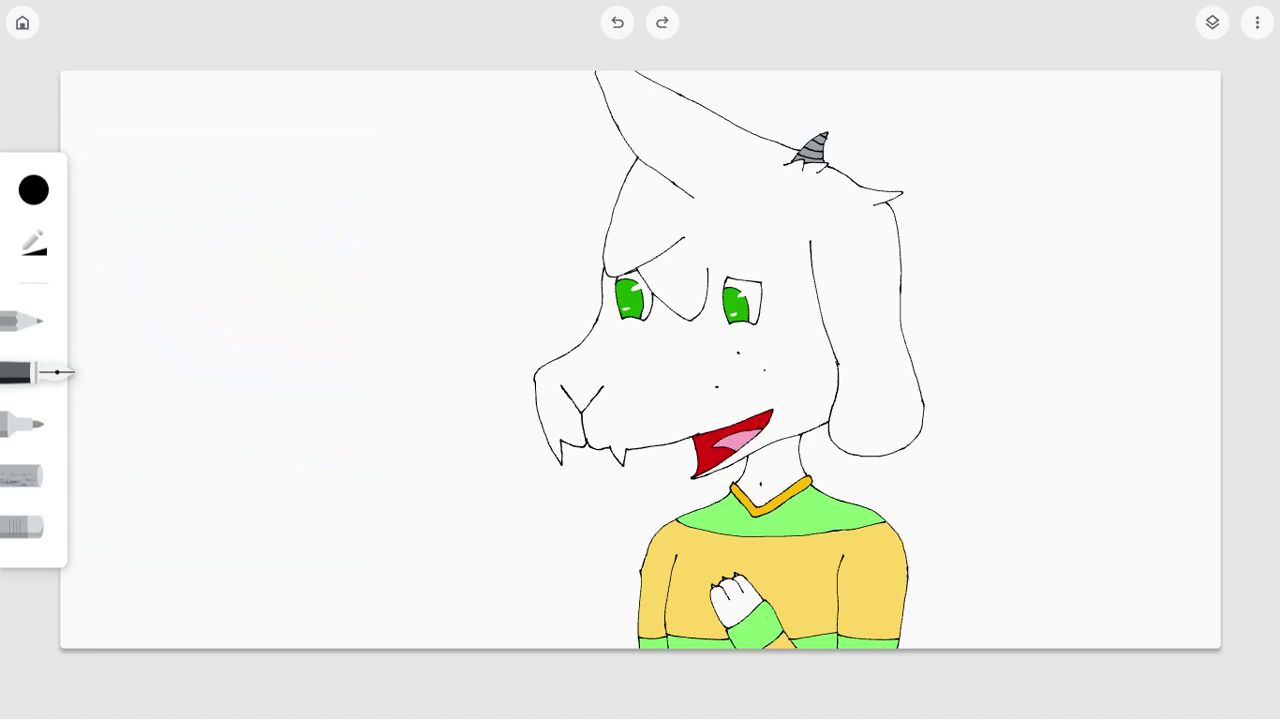
click(34, 189)
click(171, 179)
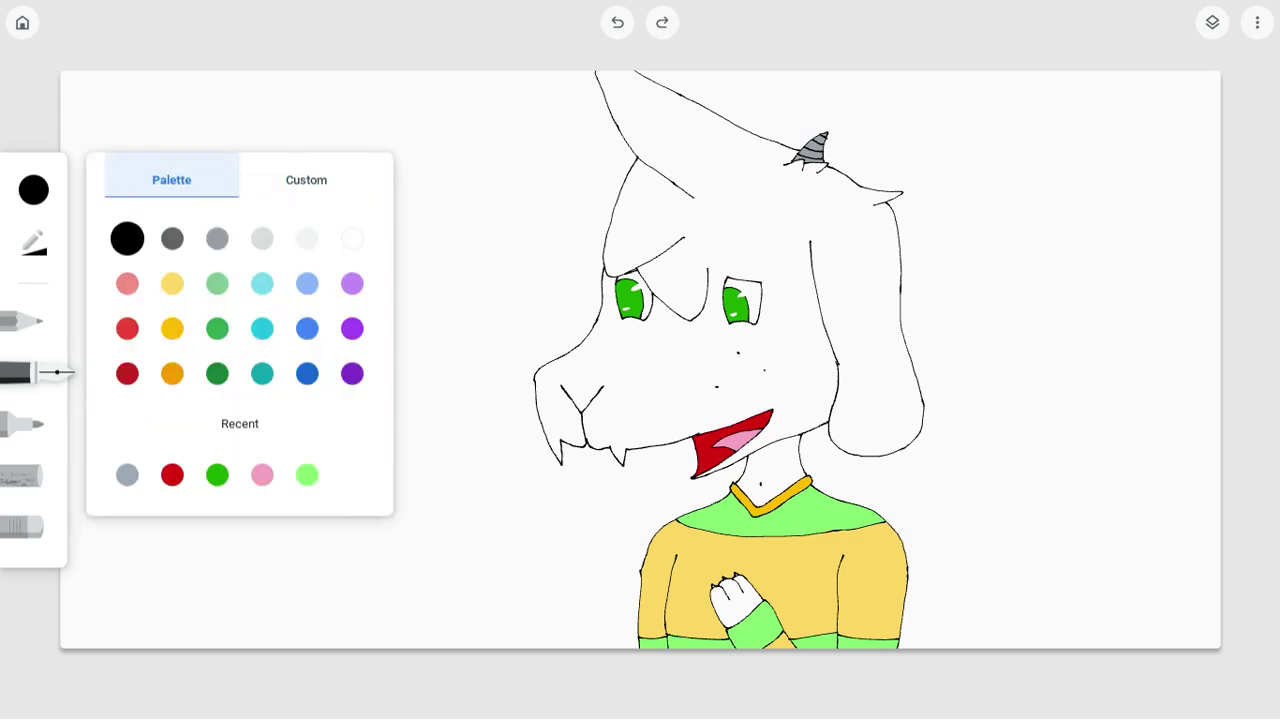
click(307, 475)
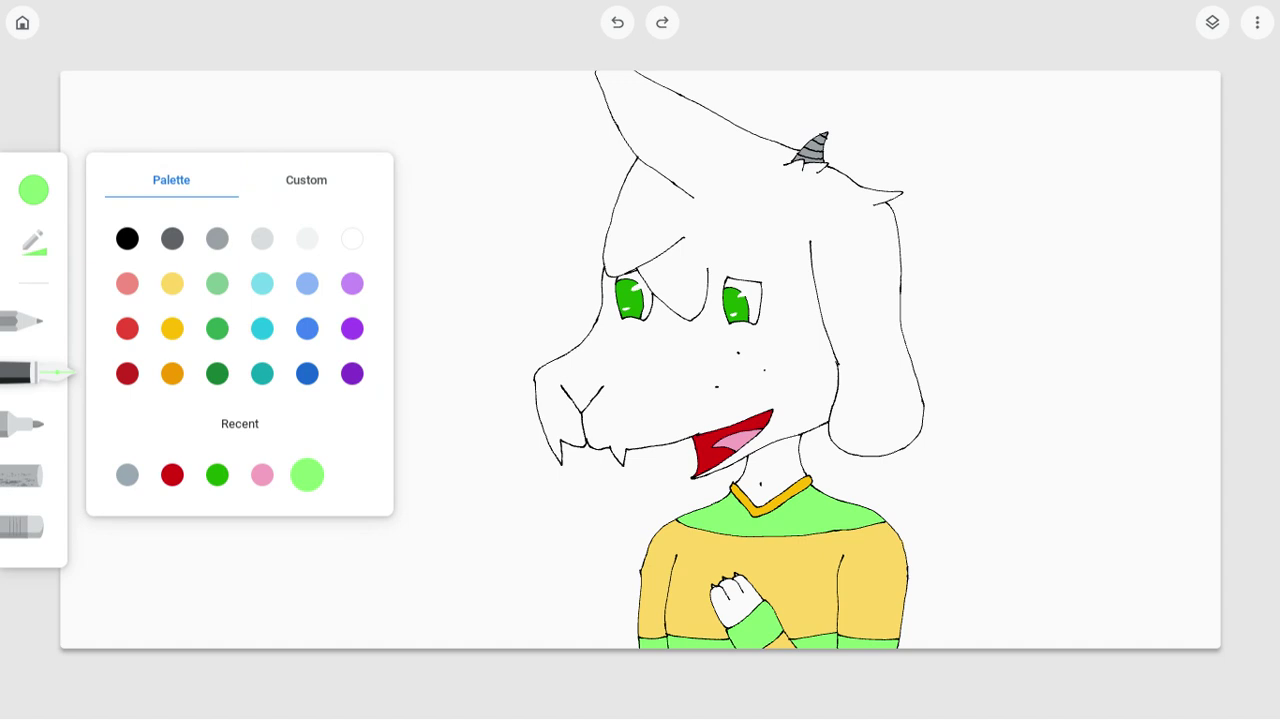
click(217, 474)
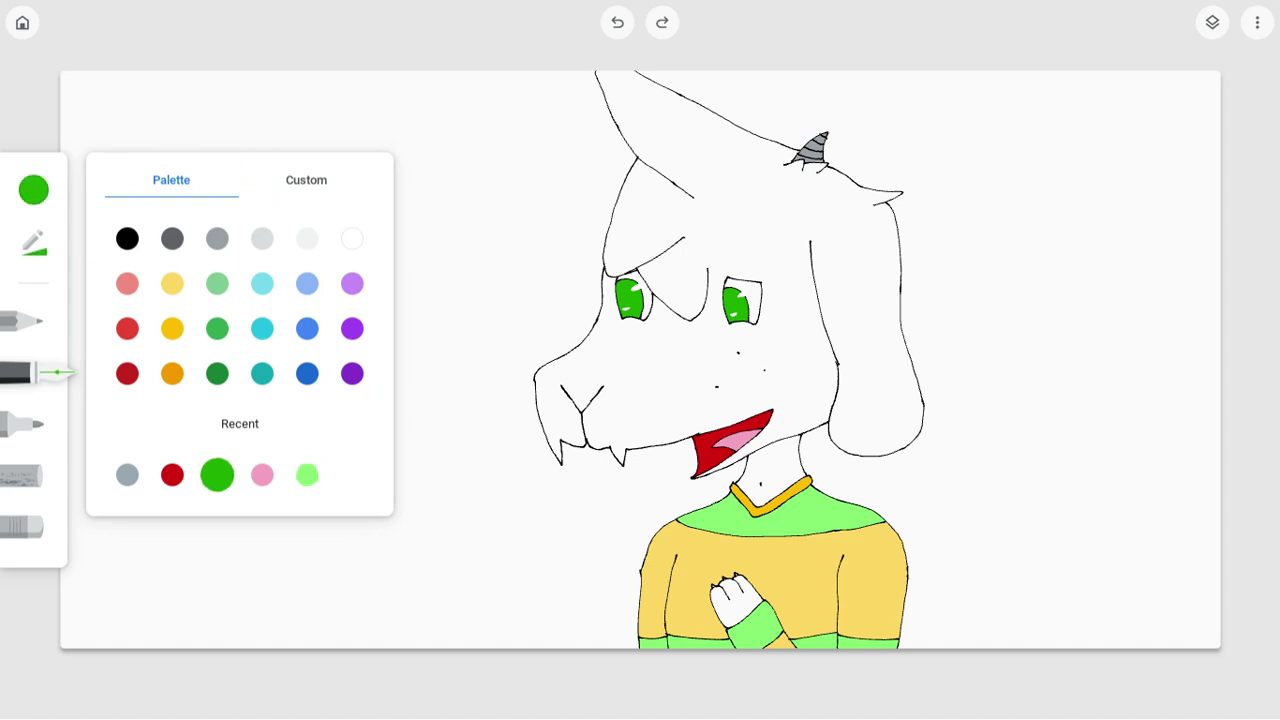
click(217, 328)
click(33, 190)
- Handwrite "Aw, you" in green in the empty area to the right of the character's head
scroll(640, 360, up, 1)
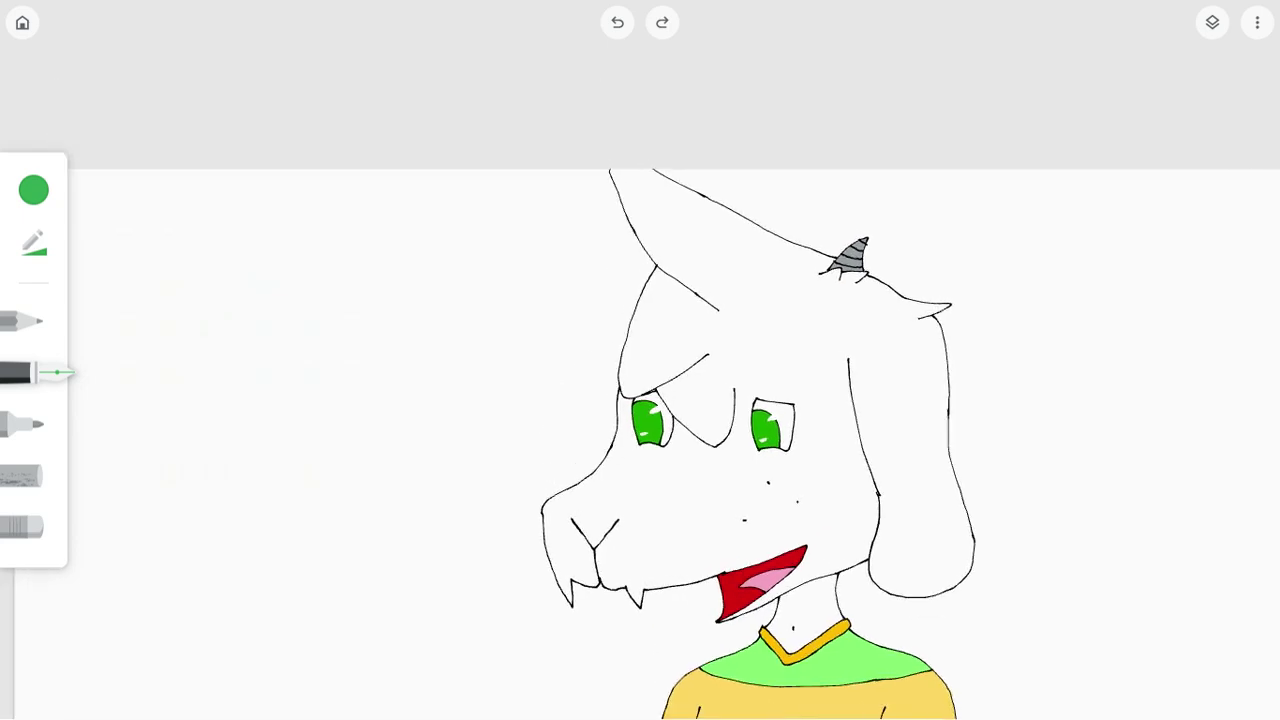
scroll(640, 360, down, 3)
scroll(640, 360, up, 5)
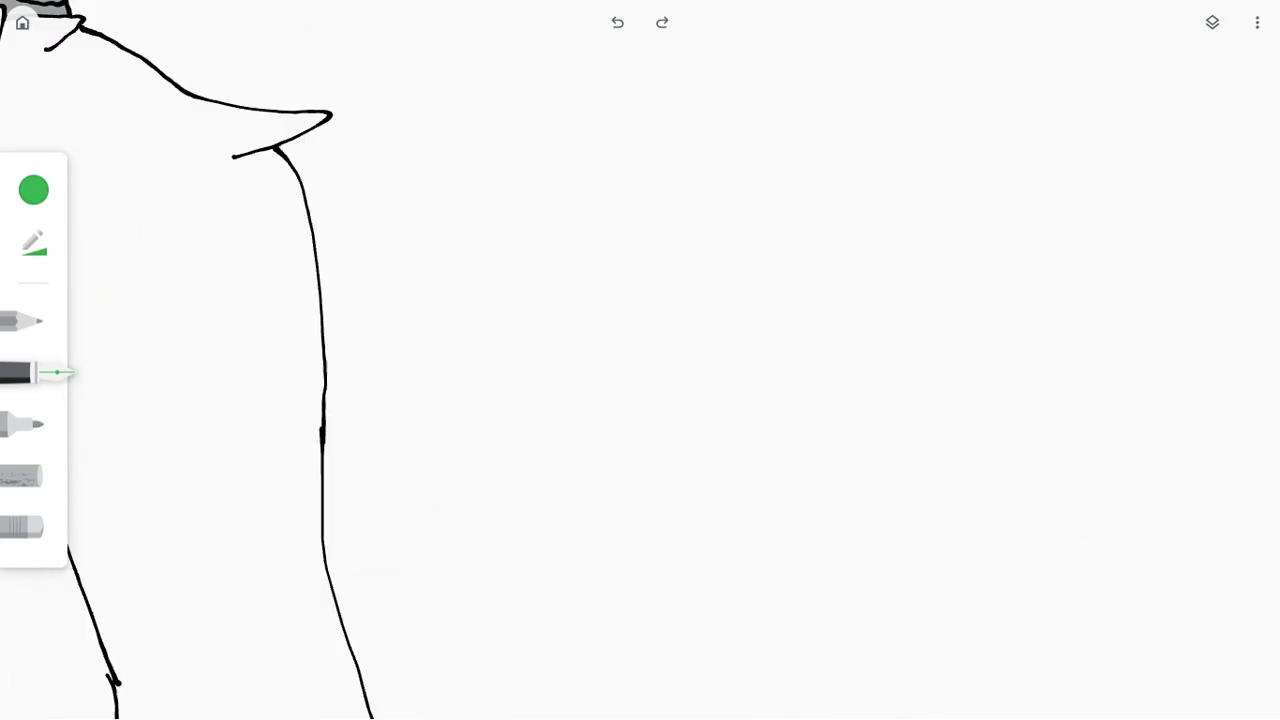
scroll(640, 360, down, 1)
scroll(640, 360, left, 1)
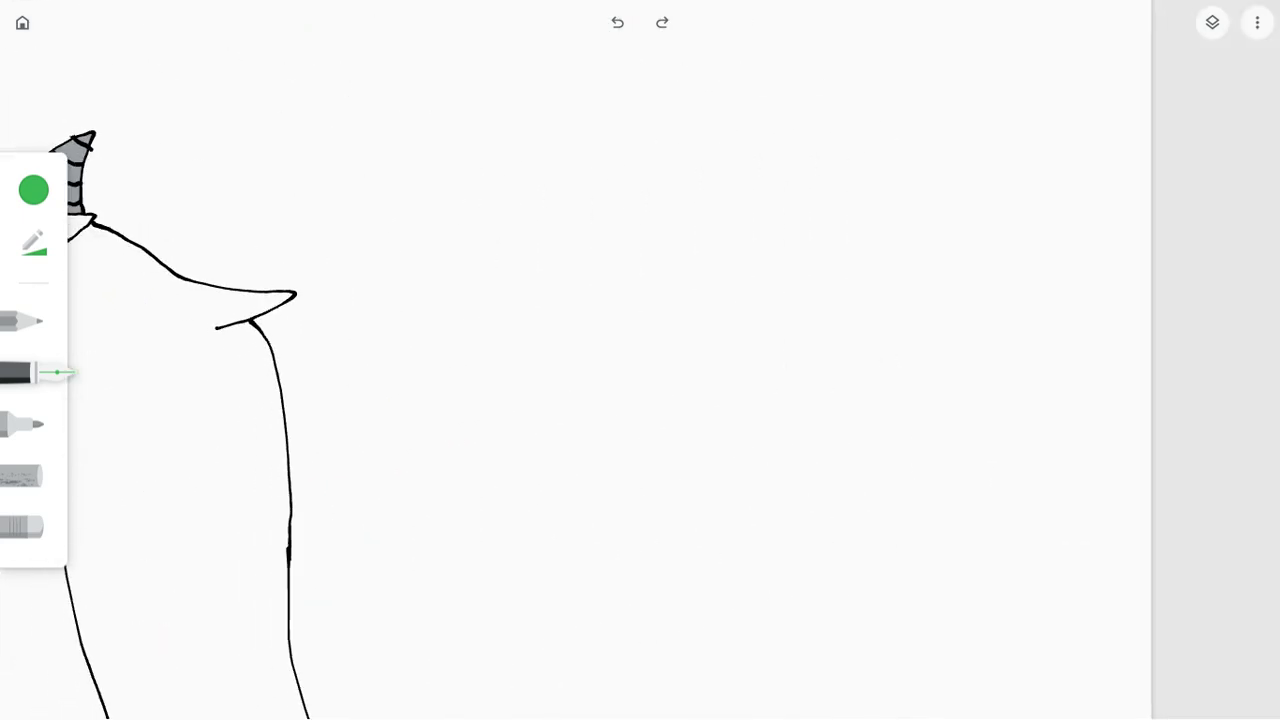
mouse_move(431, 357)
mouse_down()
mouse_move(501, 345)
mouse_move(495, 319)
mouse_move(549, 335)
mouse_move(584, 322)
mouse_up()
drag(672, 301, 716, 344)
drag(738, 297, 706, 384)
mouse_move(800, 298)
mouse_down()
mouse_move(841, 326)
mouse_move(884, 302)
mouse_move(909, 342)
mouse_up()
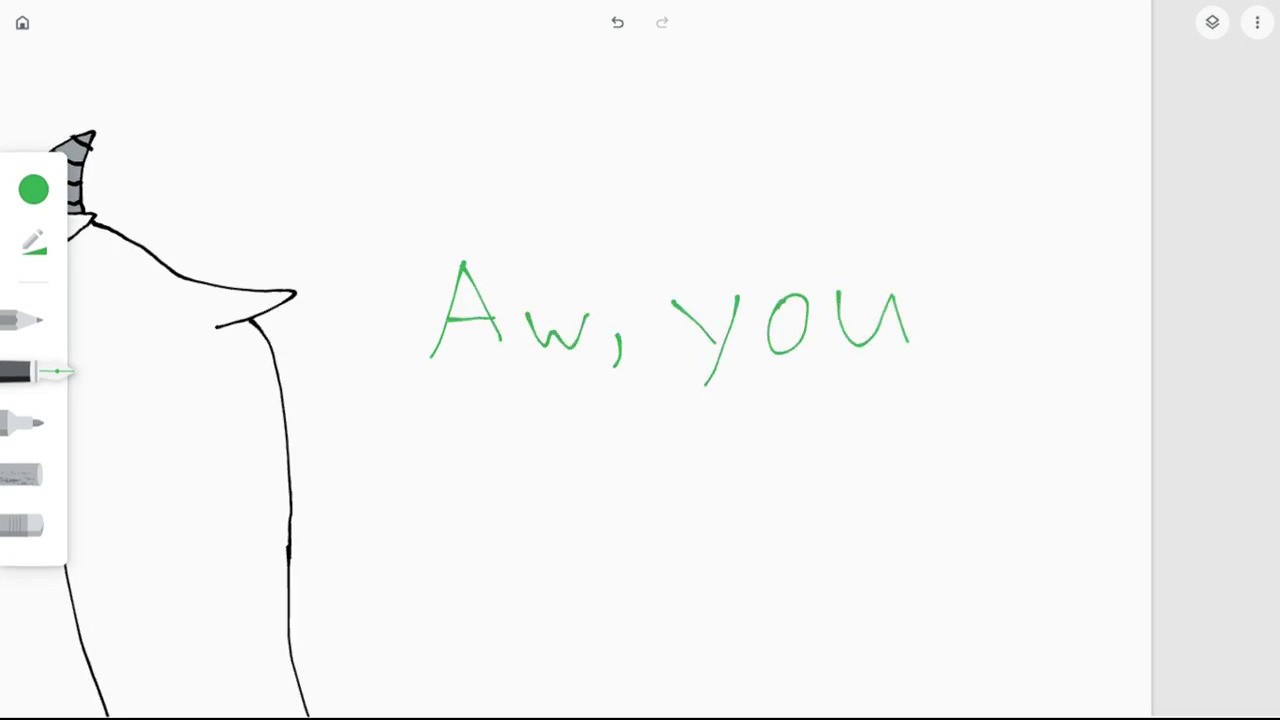
- Handwrite "guys!" in green beneath "Aw, you", redoing the misshapen first letter
mouse_move(570, 450)
mouse_down()
mouse_move(630, 452)
mouse_move(596, 545)
mouse_up()
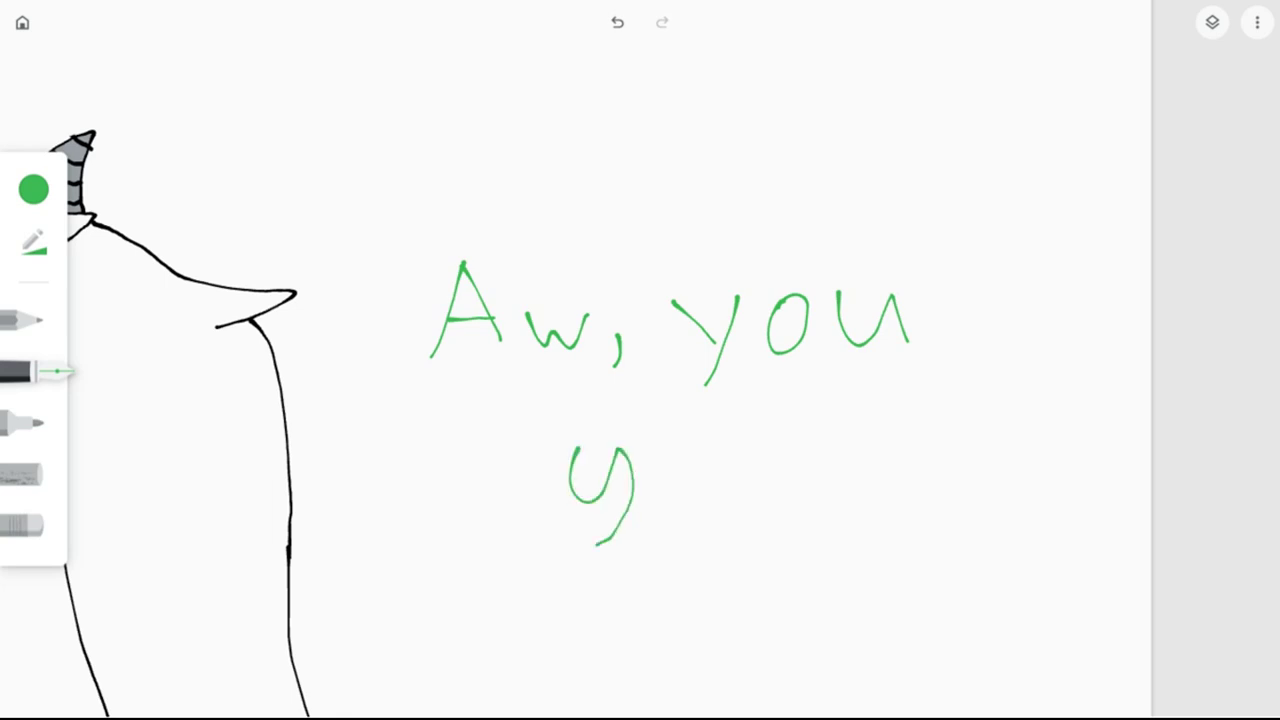
key(ctrl+z)
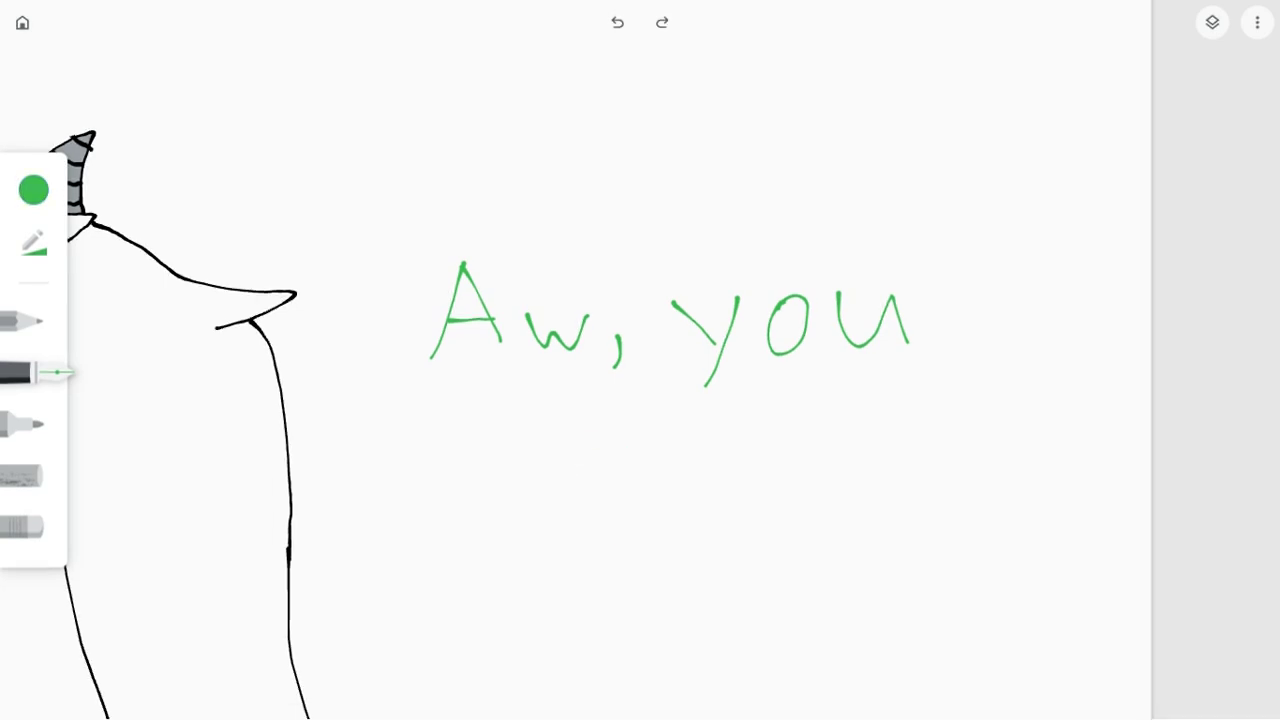
mouse_move(600, 446)
mouse_down()
mouse_move(604, 496)
mouse_move(570, 538)
mouse_up()
mouse_move(658, 450)
mouse_down()
mouse_move(668, 492)
mouse_move(722, 496)
mouse_up()
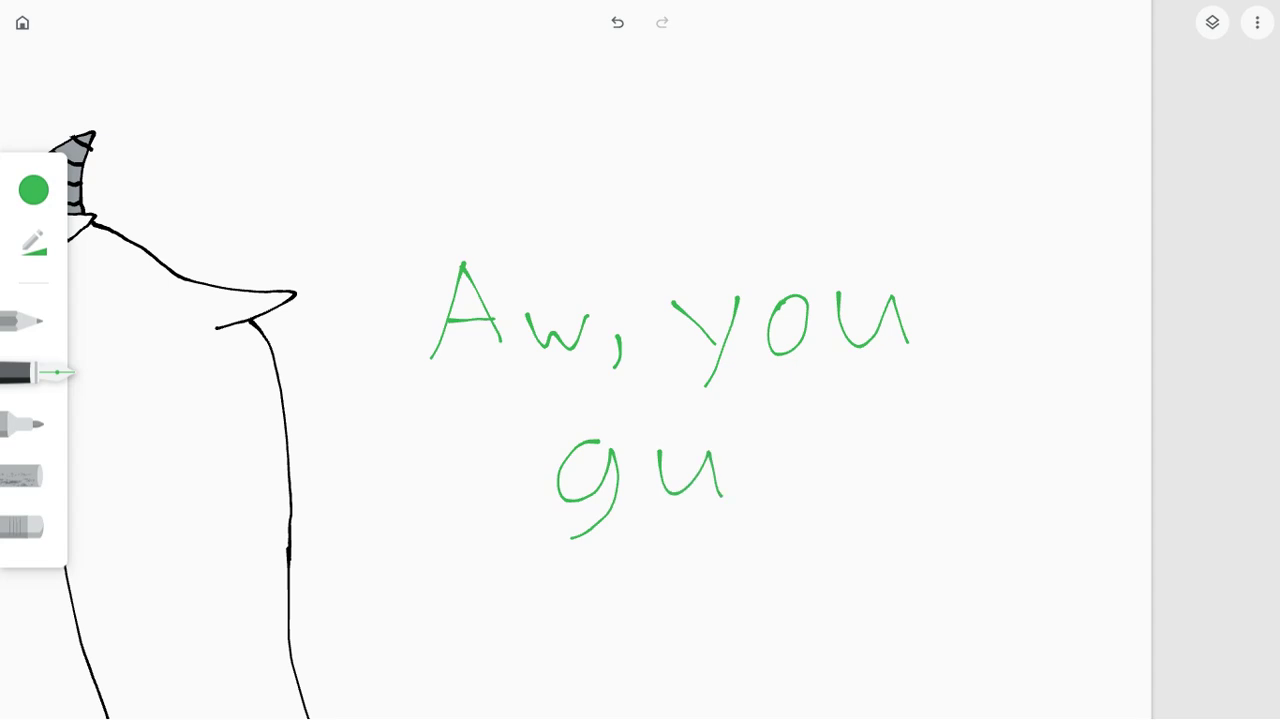
drag(745, 445, 796, 506)
drag(816, 457, 771, 568)
drag(879, 456, 856, 512)
drag(928, 408, 930, 488)
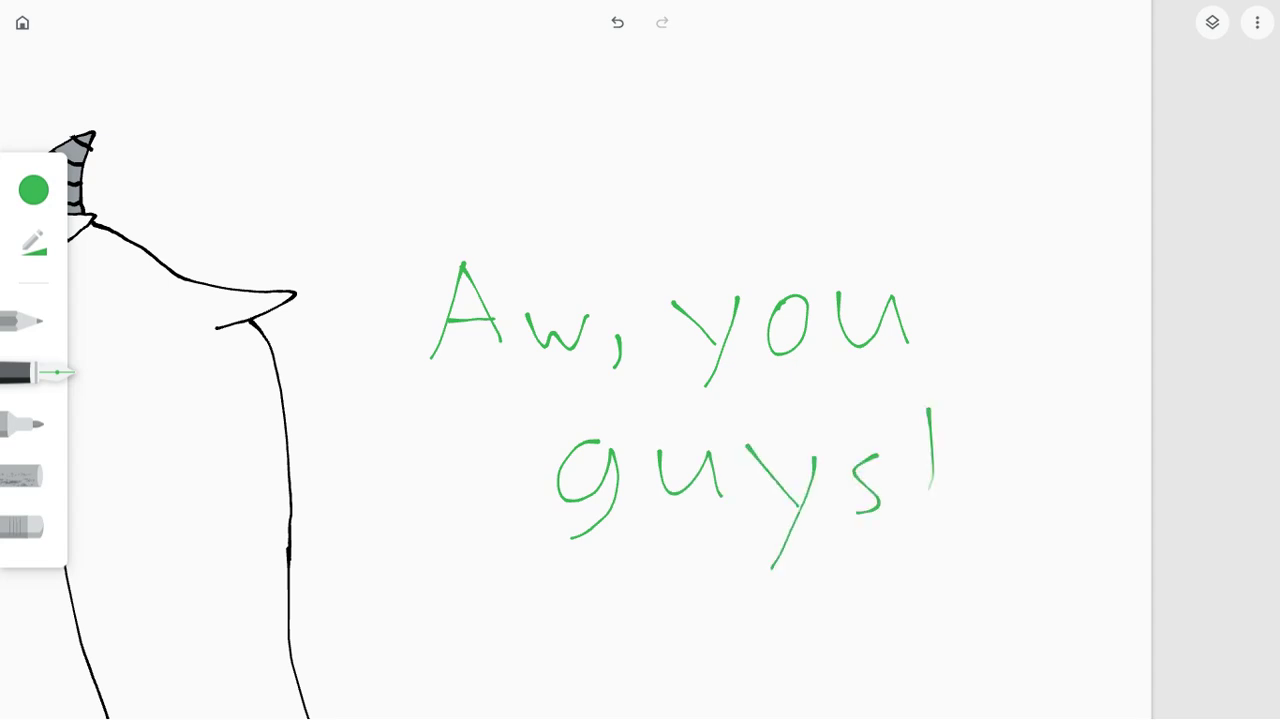
- Switch to the marker with the recently used pink and check its size and opacity
click(33, 190)
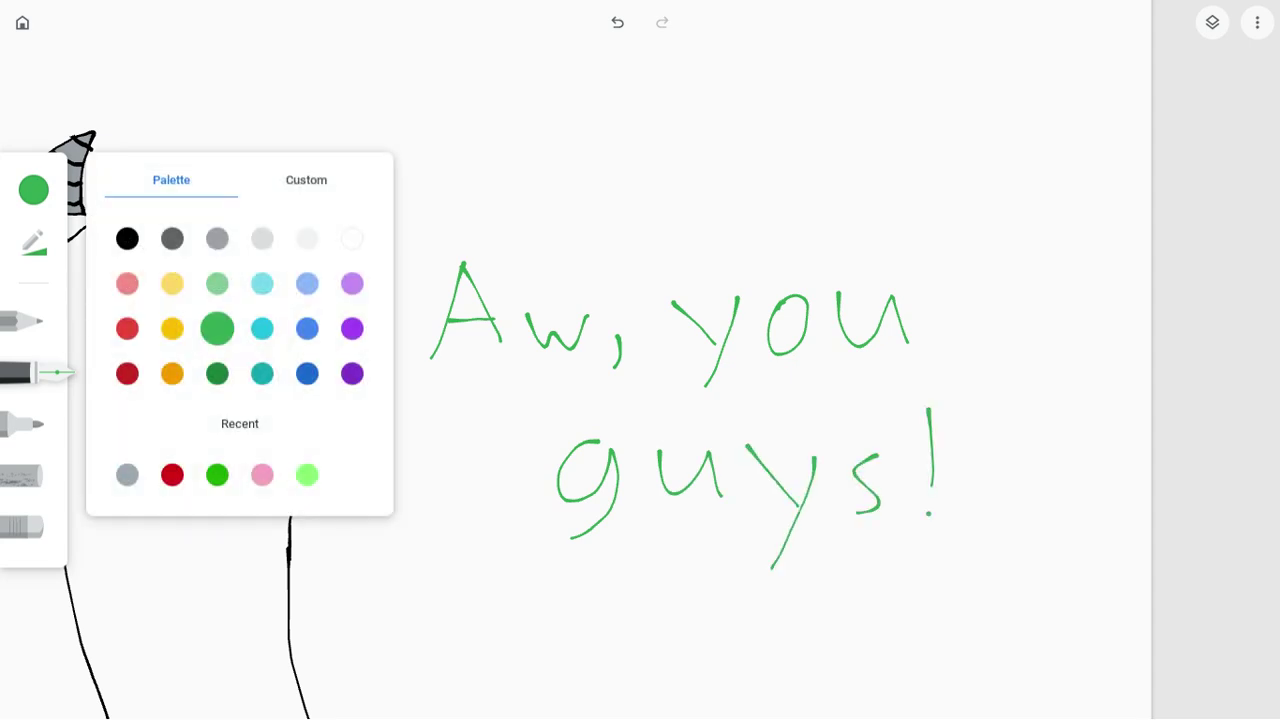
click(262, 474)
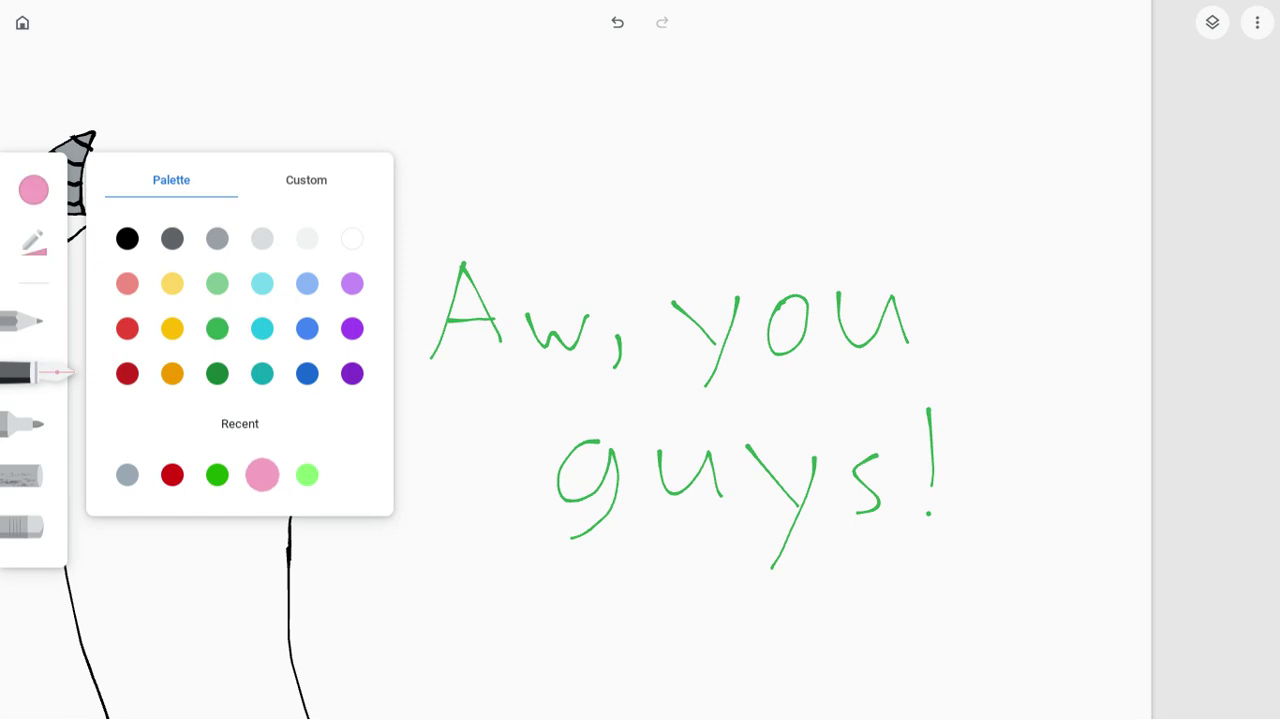
click(24, 424)
click(33, 243)
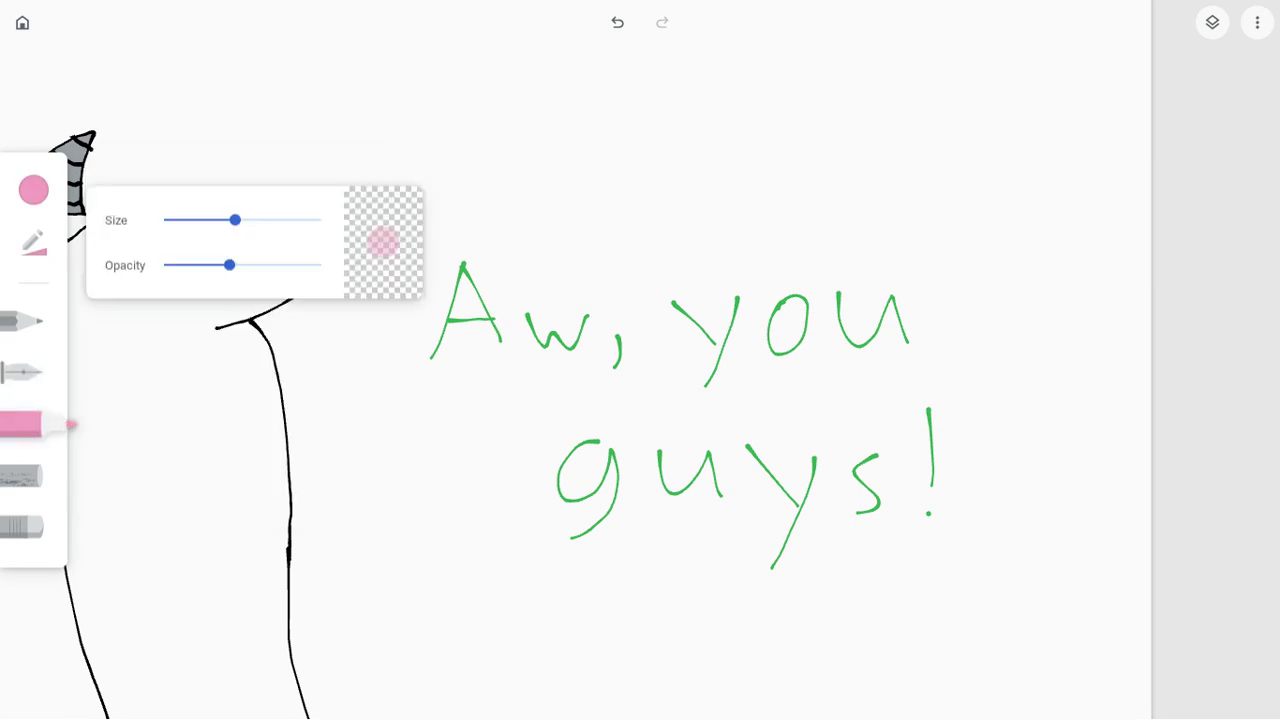
click(33, 243)
- Try a horizontal pink marker blush on the cheek below the right-hand eye and undo it
scroll(640, 360, left, 5)
scroll(640, 360, down, 3)
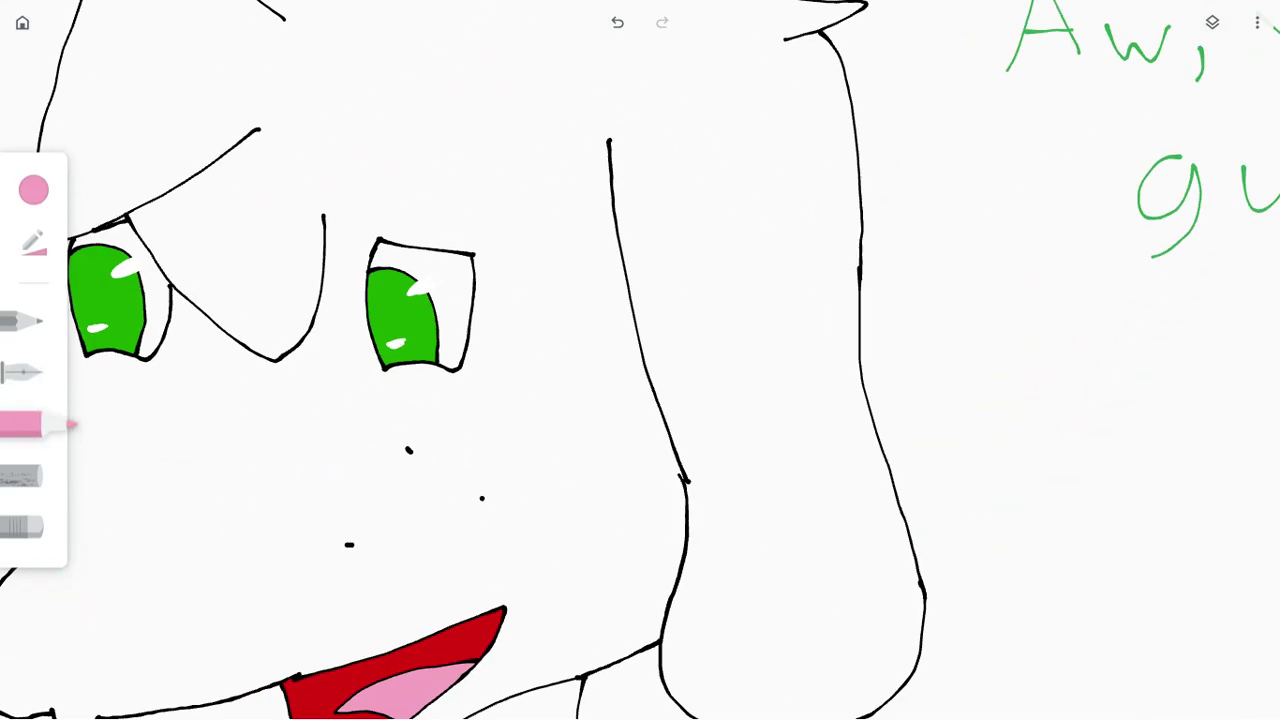
drag(340, 490, 520, 490)
drag(430, 490, 763, 497)
scroll(640, 360, down, 3)
scroll(640, 360, up, 1)
scroll(640, 360, down, 3)
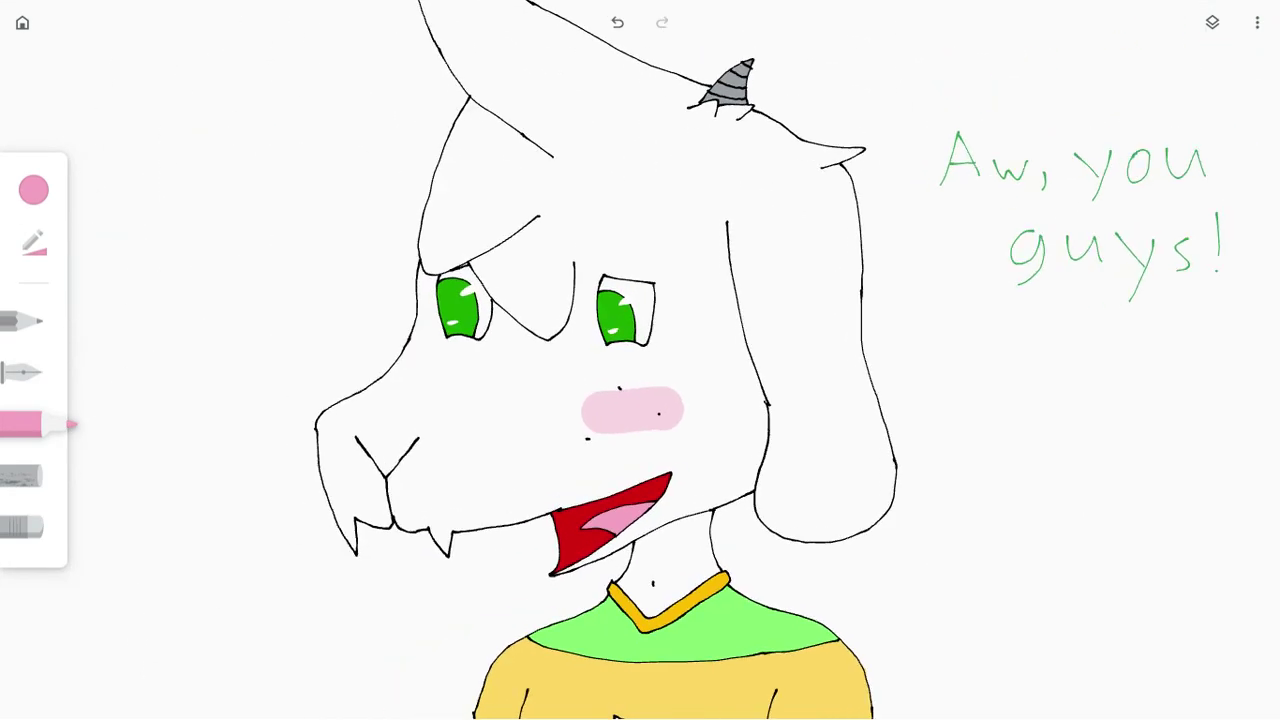
scroll(640, 360, up, 1)
key(ctrl+z)
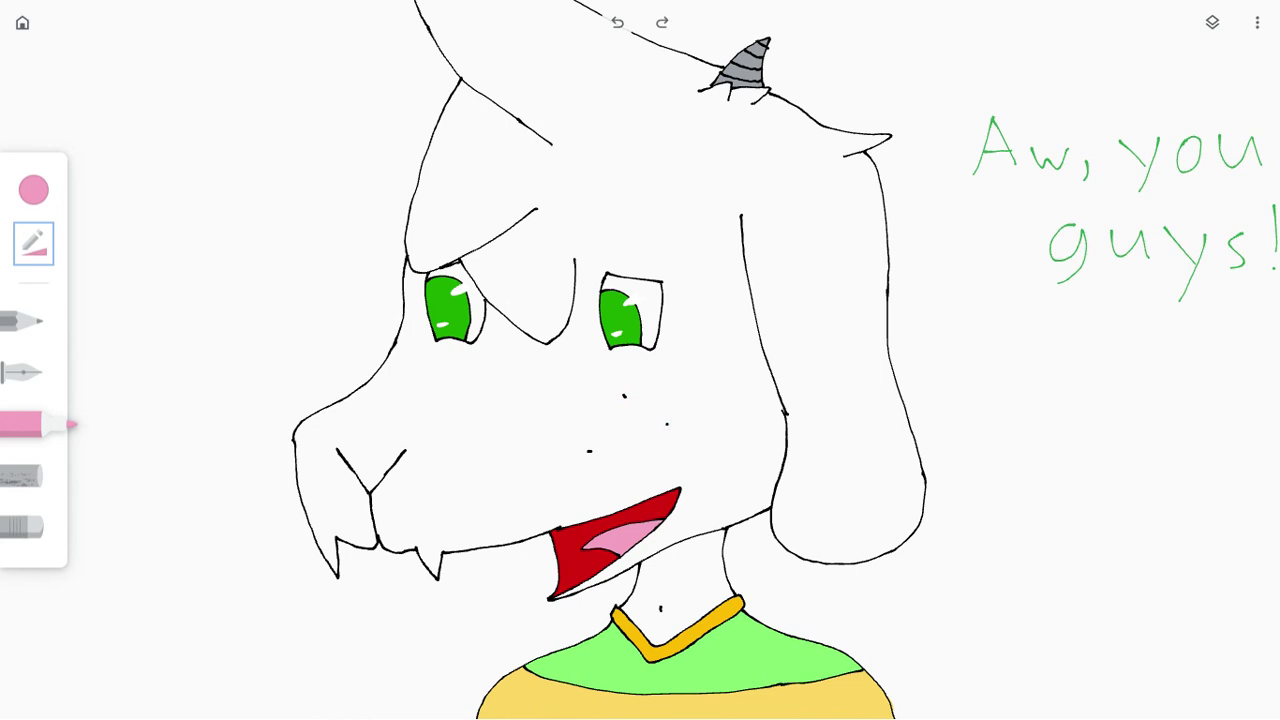
- Replace the thick pink marker blush with a thinner zigzag blush across the muzzle below the eyes
mouse_move(365, 410)
mouse_down()
mouse_move(412, 365)
mouse_move(476, 434)
mouse_move(535, 380)
mouse_move(585, 440)
mouse_up()
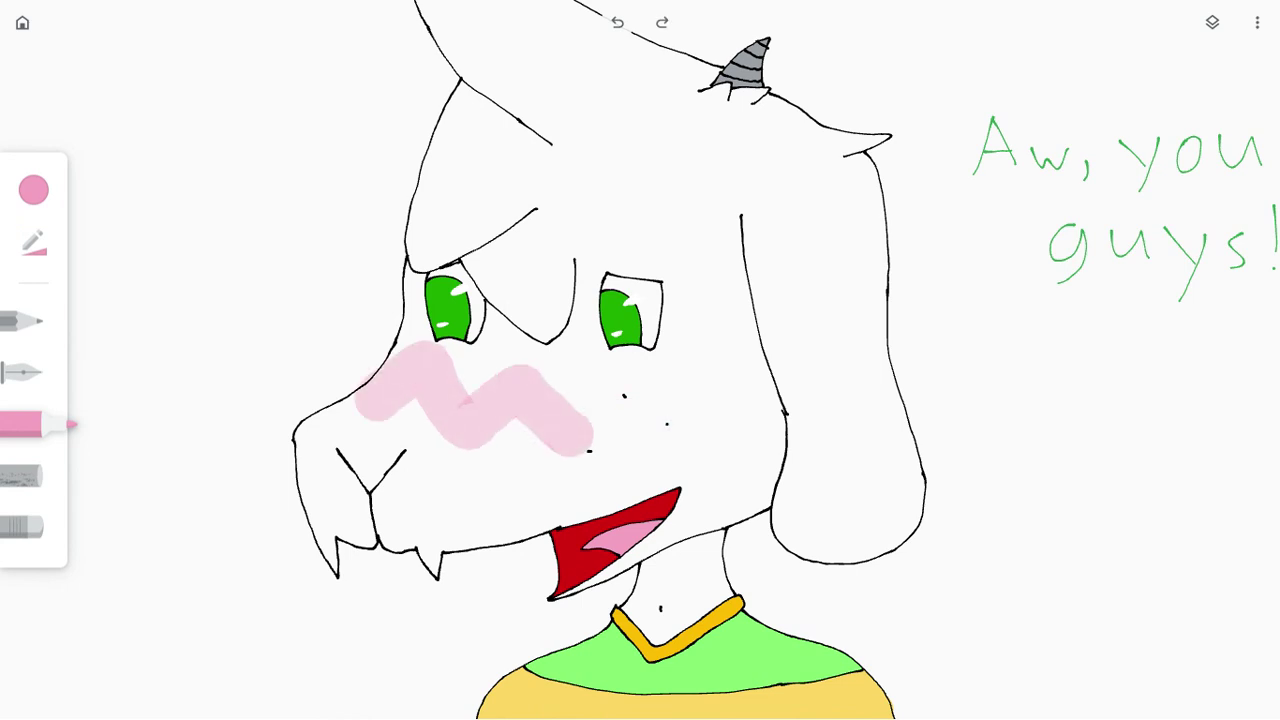
key(ctrl+z)
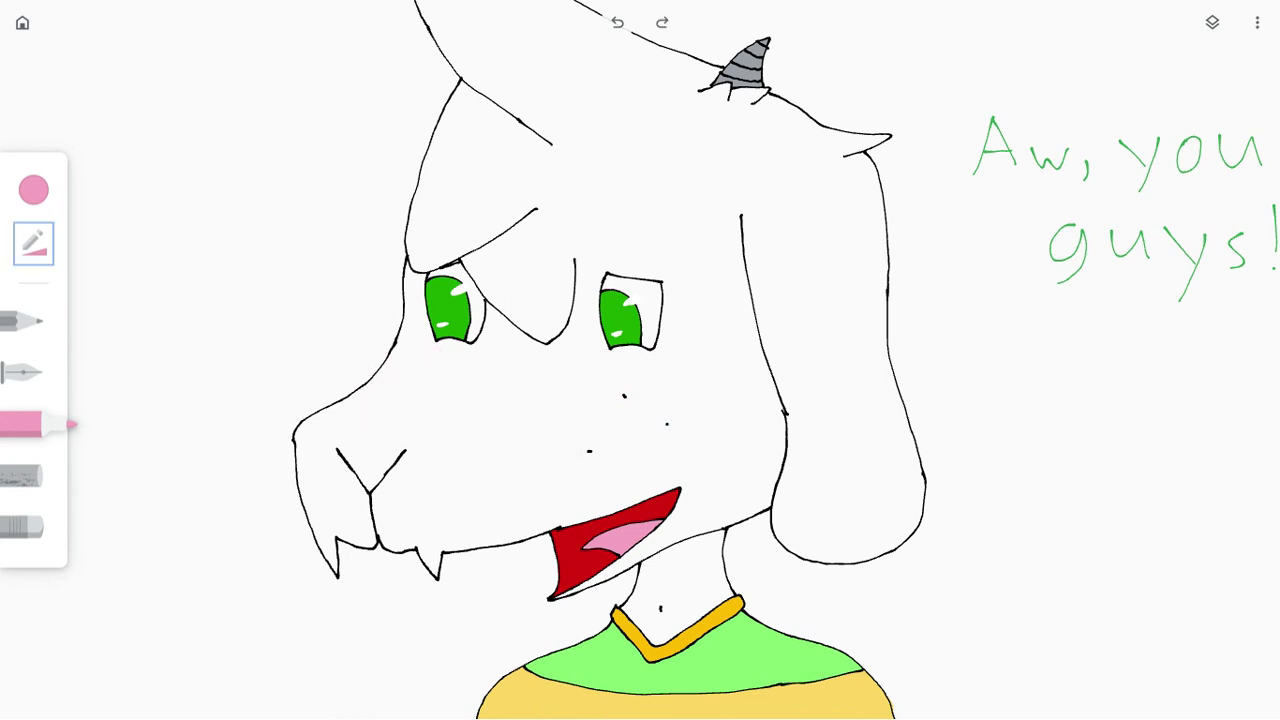
click(33, 243)
drag(234, 219, 171, 219)
mouse_move(378, 377)
mouse_down()
mouse_move(420, 362)
mouse_move(552, 405)
mouse_move(612, 400)
mouse_up()
scroll(908, 553, down, 5)
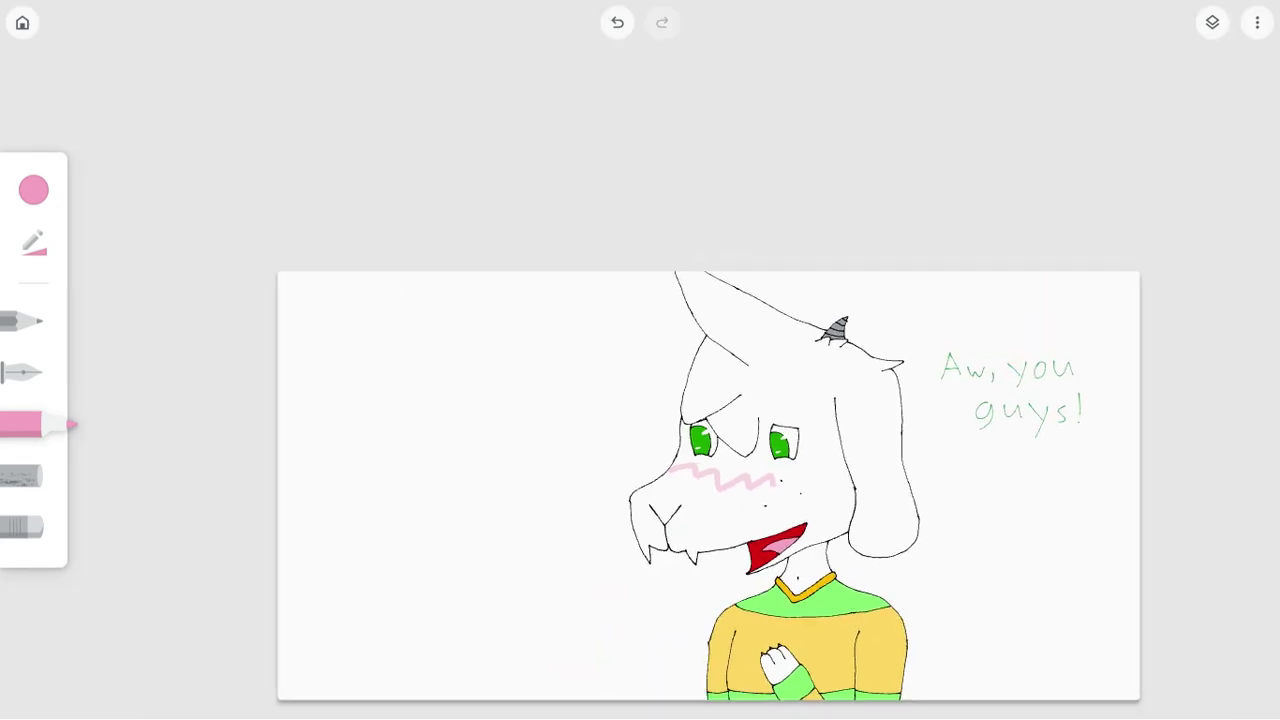
- Handwrite "Thank" with the black pen in the empty area to the left of the character's head
scroll(489, 564, up, 4)
click(24, 372)
click(33, 190)
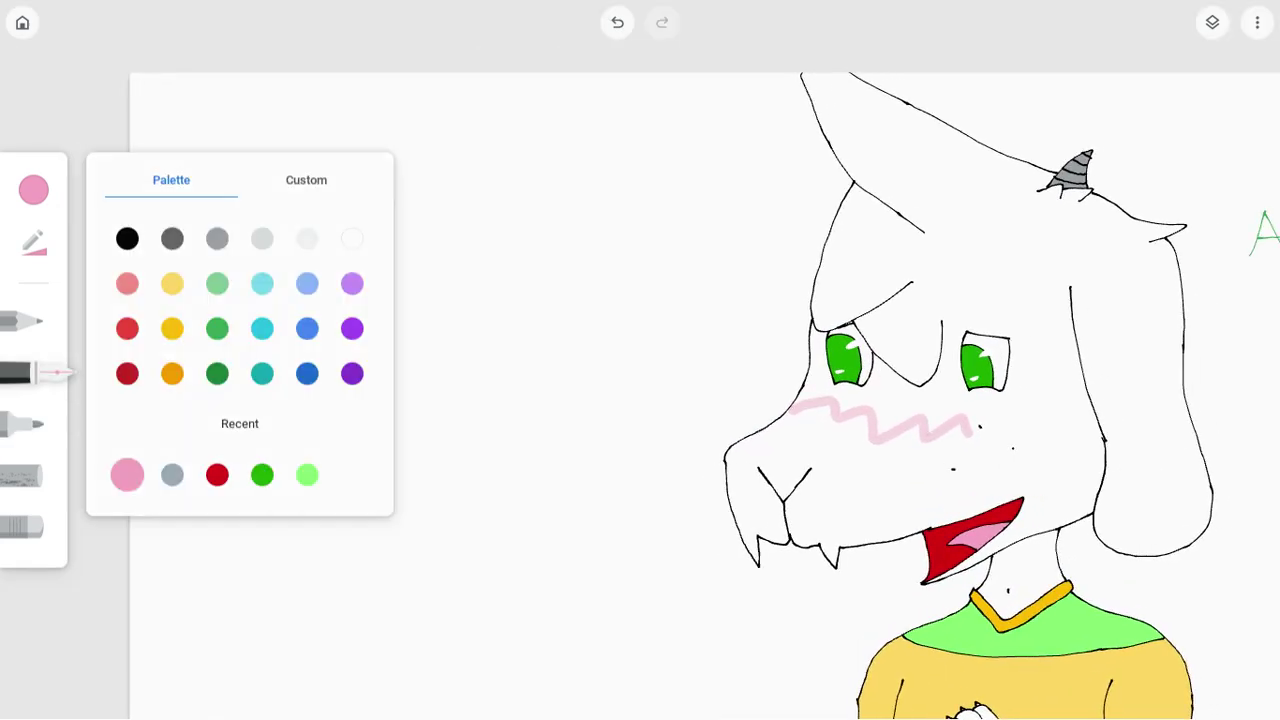
click(127, 238)
click(33, 190)
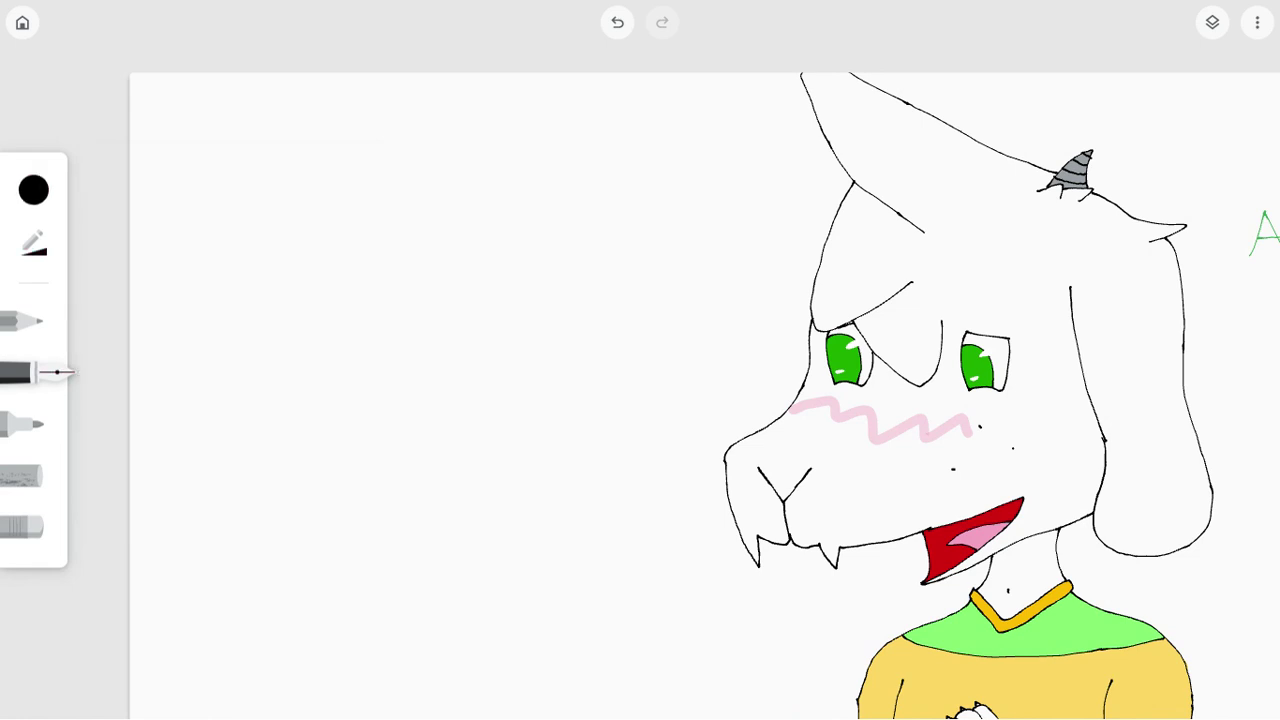
mouse_move(219, 150)
mouse_down()
mouse_move(241, 261)
mouse_move(278, 153)
mouse_move(386, 215)
mouse_move(404, 258)
mouse_up()
mouse_move(468, 214)
mouse_down()
mouse_move(446, 218)
mouse_move(494, 268)
mouse_up()
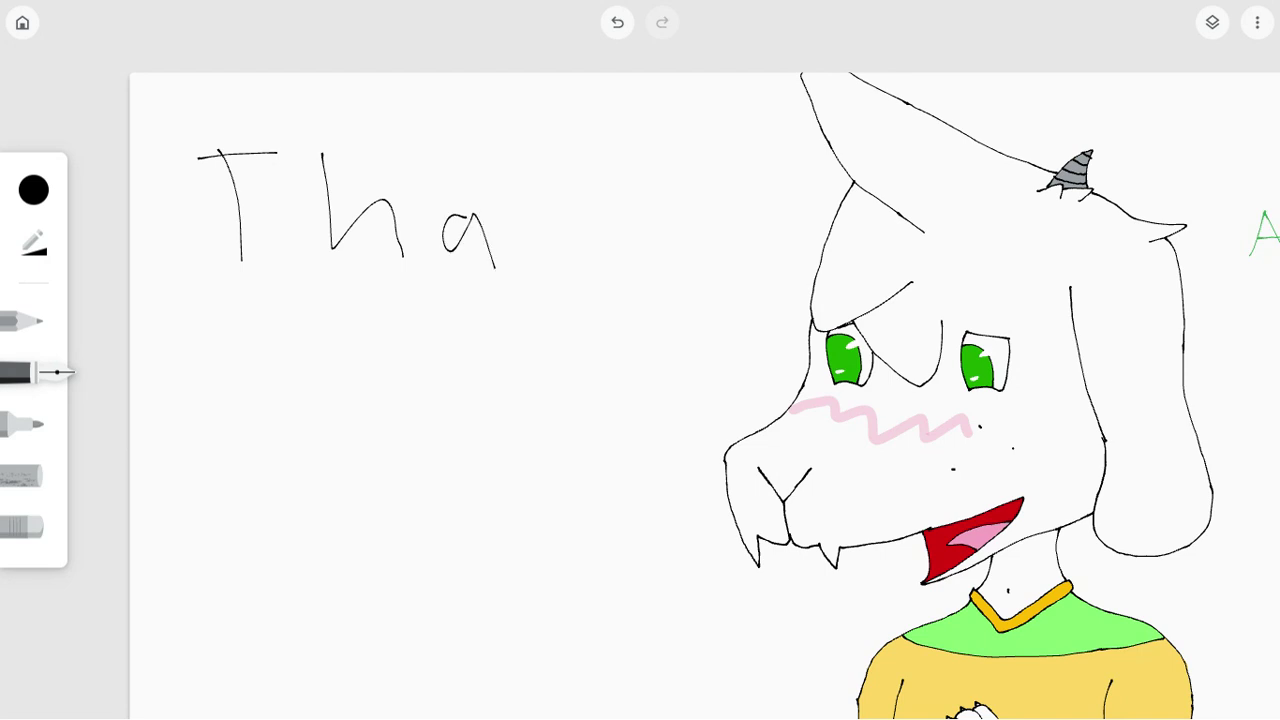
drag(532, 208, 578, 268)
drag(629, 170, 637, 244)
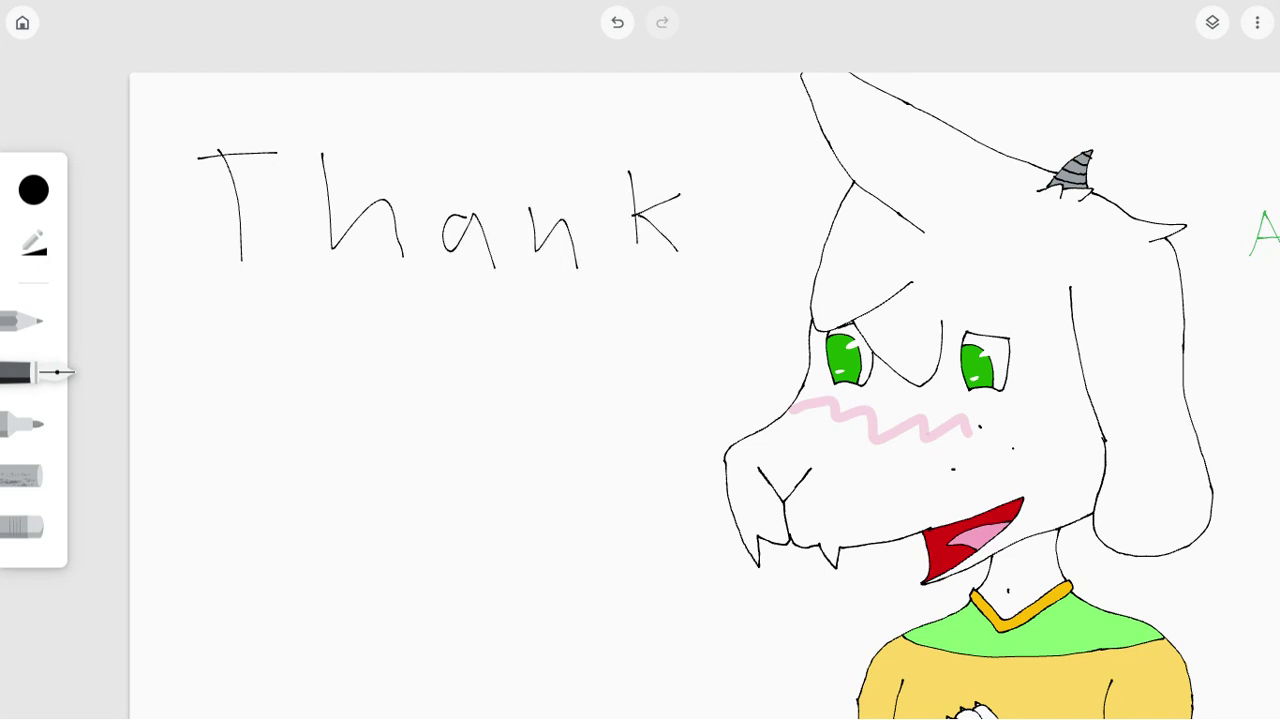
- Handwrite "you for" in black beneath "Thank", redoing the misshapen "u"
mouse_move(189, 362)
mouse_down()
mouse_move(239, 409)
mouse_move(236, 471)
mouse_up()
mouse_move(310, 378)
mouse_down()
mouse_move(370, 392)
mouse_move(401, 378)
mouse_move(436, 424)
mouse_up()
key(ctrl+z)
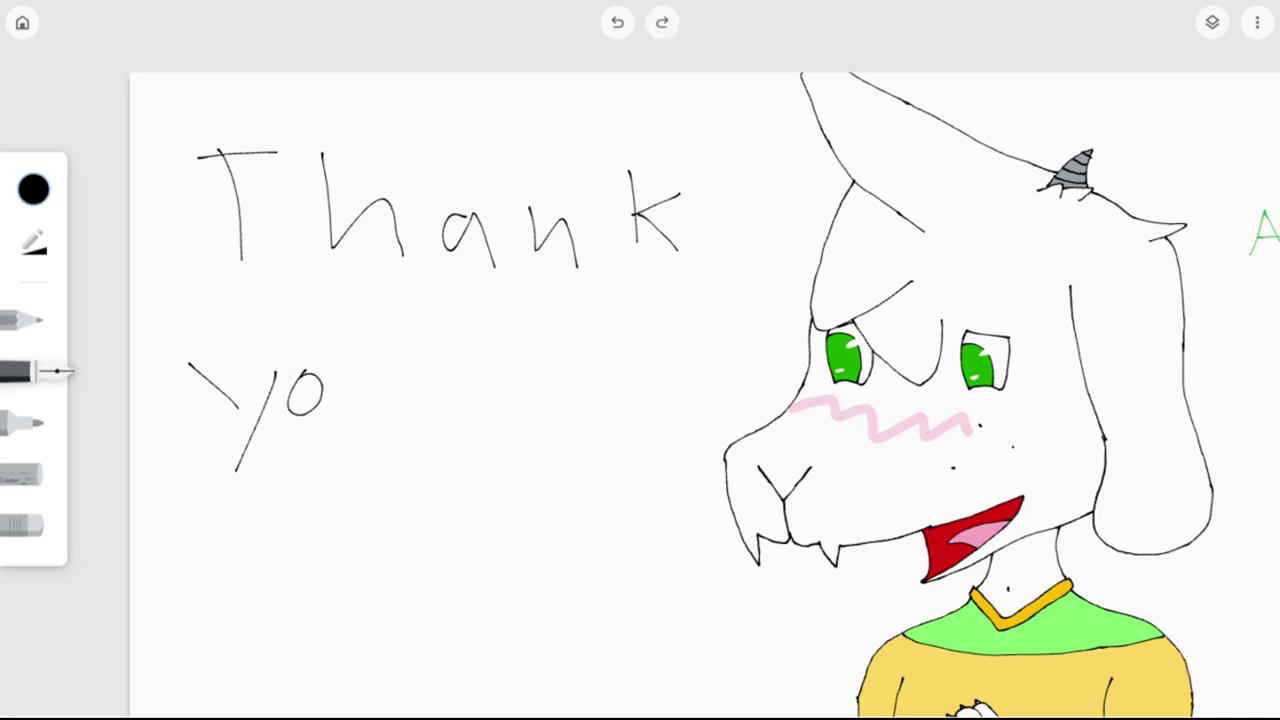
mouse_move(344, 370)
mouse_down()
mouse_move(404, 362)
mouse_move(414, 400)
mouse_up()
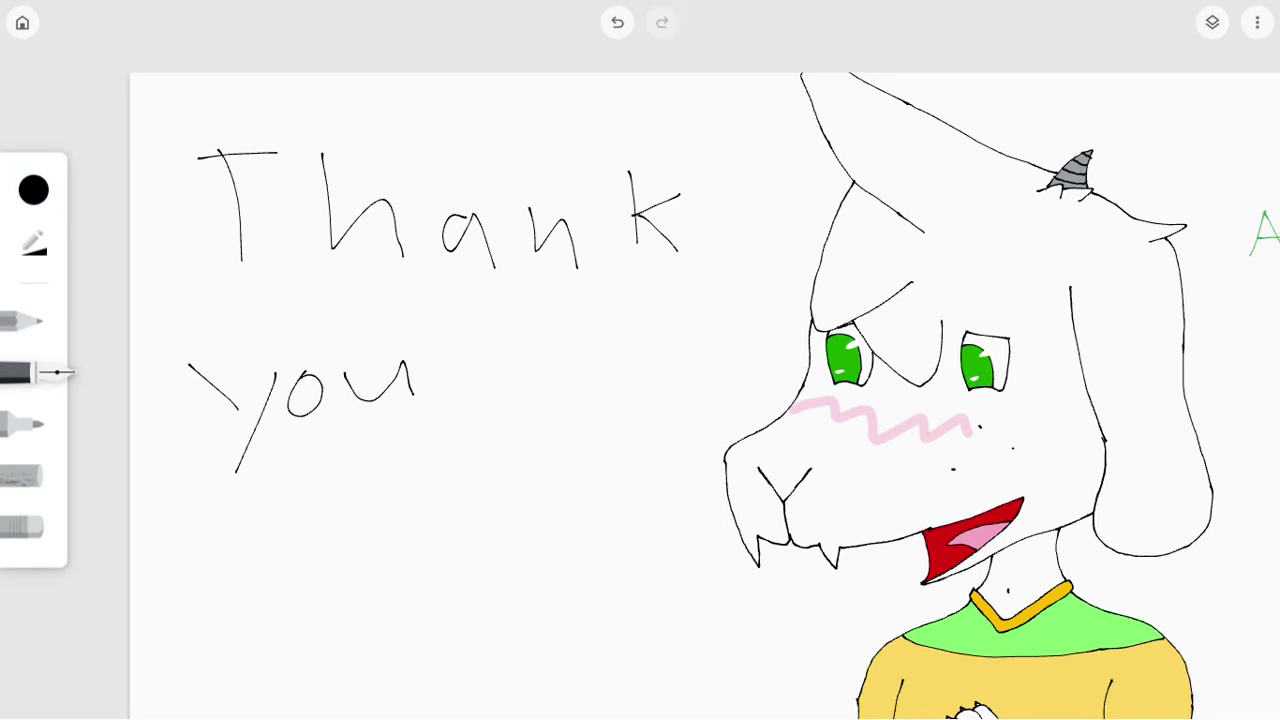
drag(513, 331, 499, 405)
drag(567, 372, 576, 378)
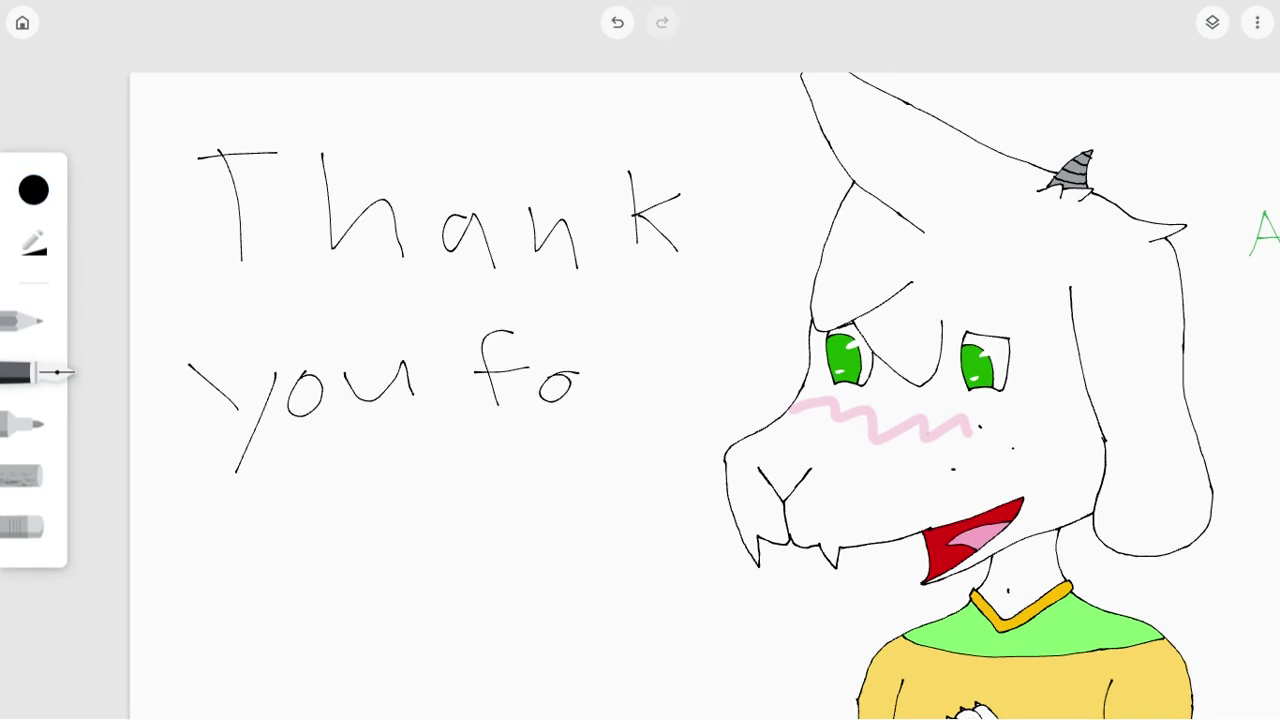
scroll(420, 500, up, 3)
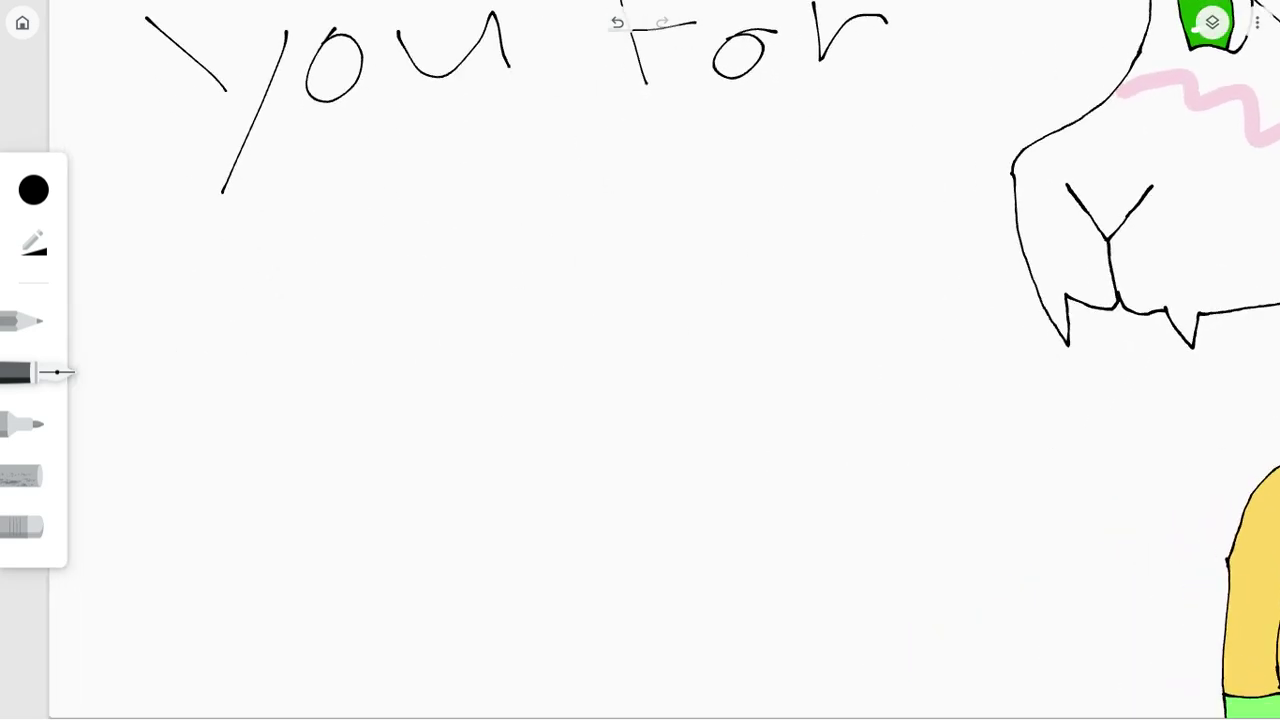
scroll(420, 500, down, 3)
scroll(420, 500, up, 4)
scroll(420, 400, up, 1)
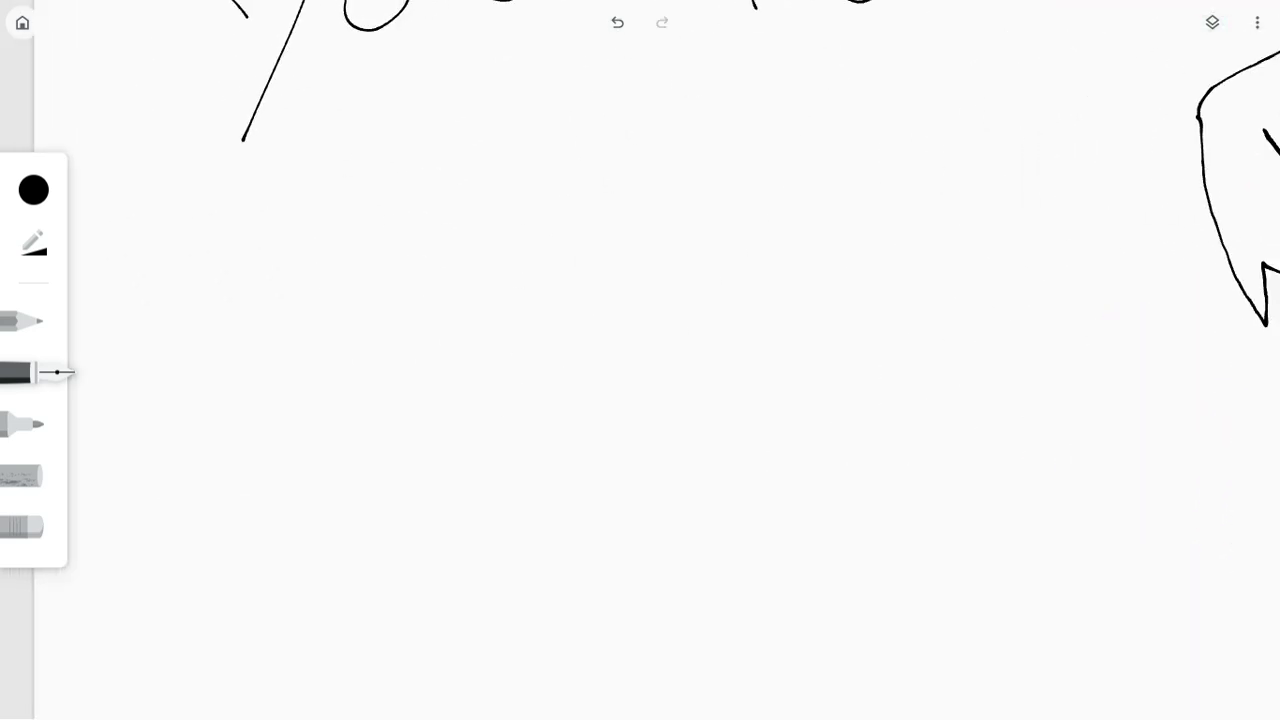
mouse_move(323, 230)
mouse_down()
mouse_move(269, 362)
mouse_move(338, 346)
mouse_up()
mouse_move(321, 231)
mouse_down()
mouse_move(444, 276)
mouse_move(494, 516)
mouse_move(481, 618)
mouse_move(538, 626)
mouse_up()
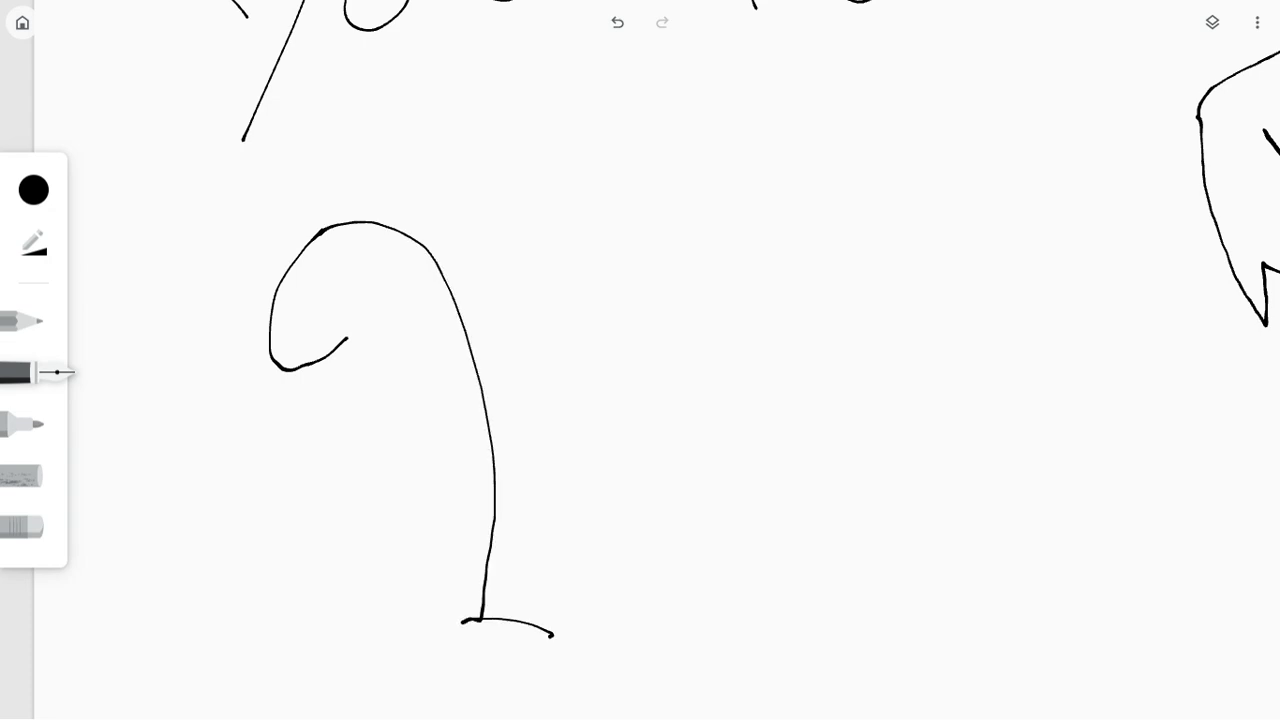
key(ctrl+z)
key(ctrl+z)
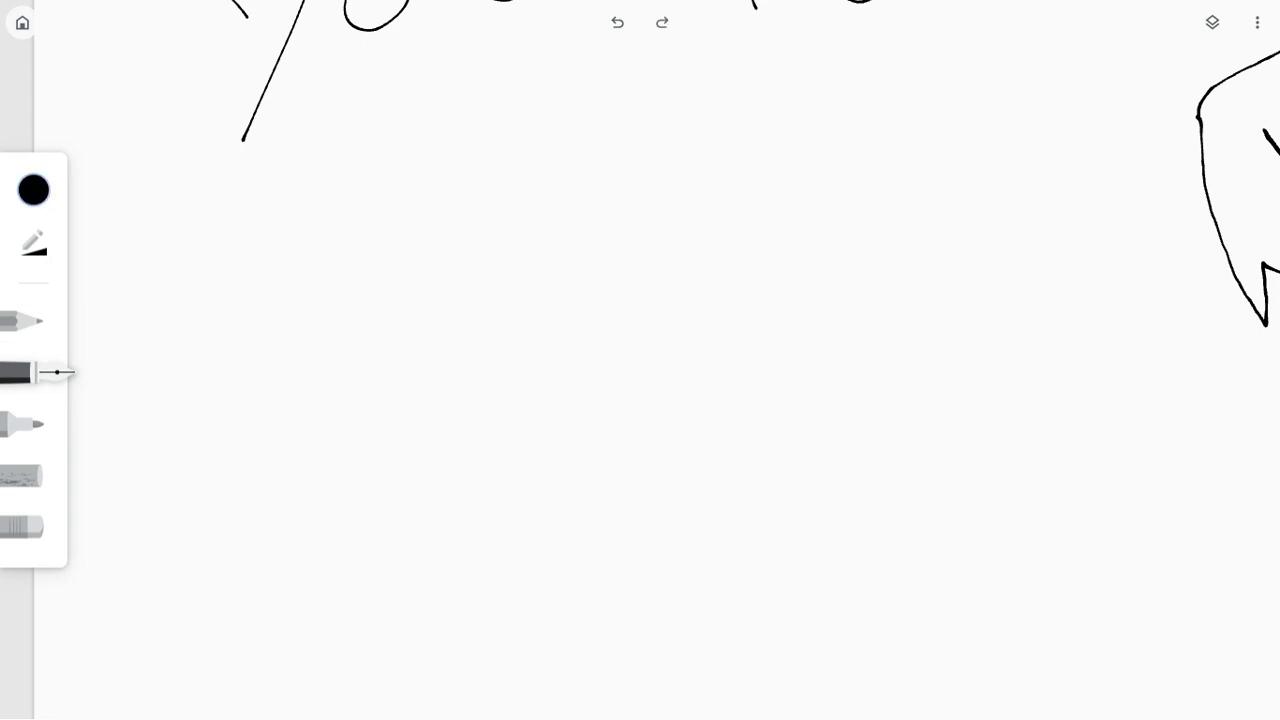
- Draw a large black digit 1 with a slanted flag and a base line below "you for"
drag(357, 218, 375, 578)
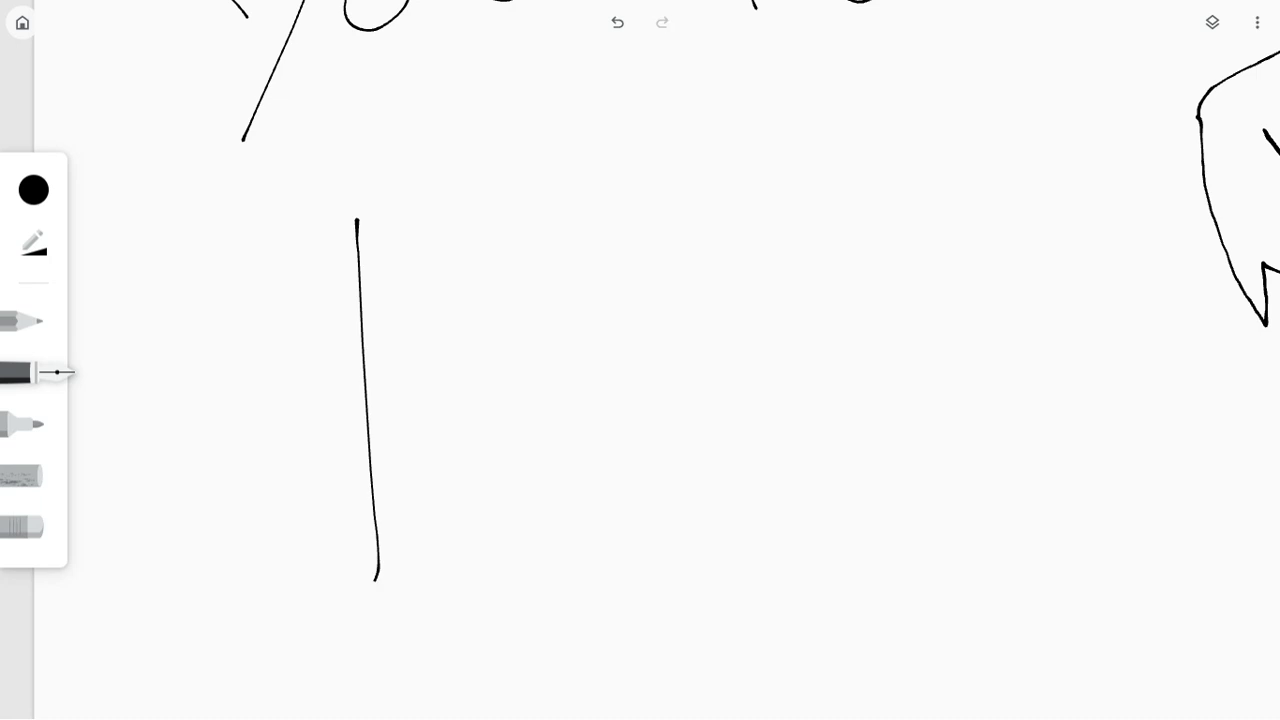
drag(350, 223, 254, 380)
drag(258, 580, 451, 566)
- Add parallel outlines to the 1's flag, stem and base to turn it into a hollow block digit
scroll(640, 360, up, 2)
scroll(405, 555, up, 3)
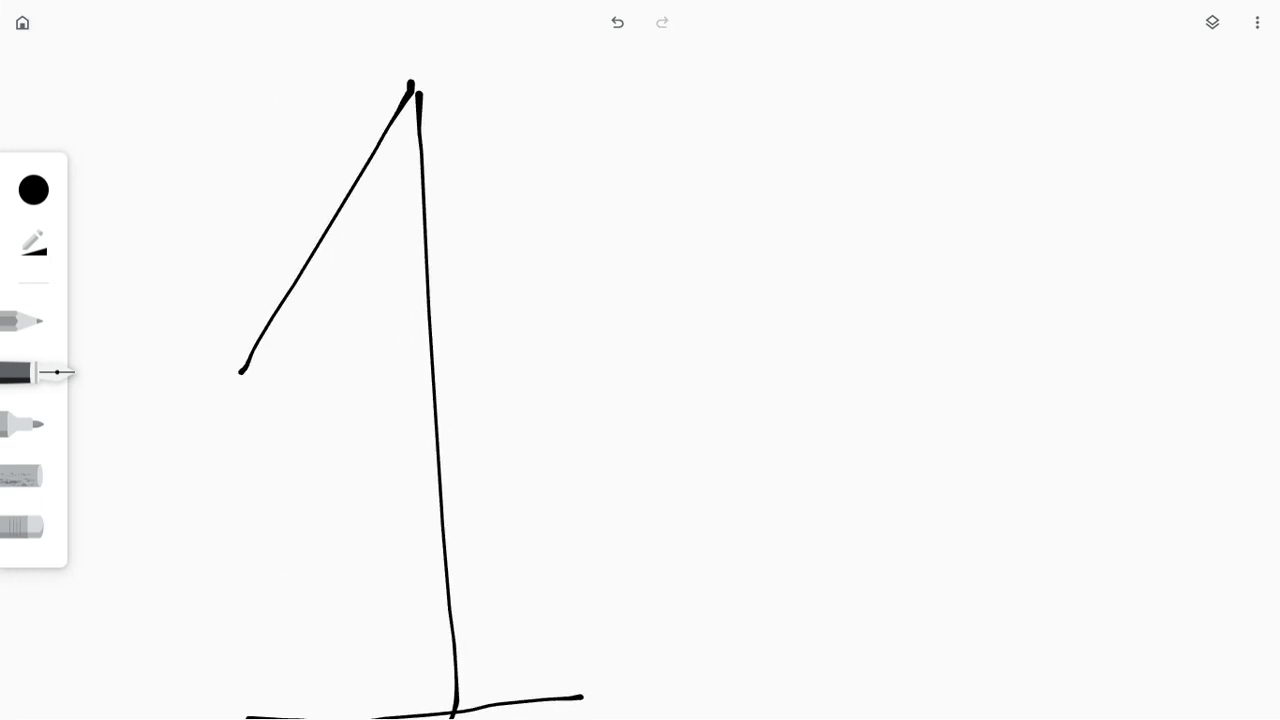
mouse_move(234, 374)
mouse_down()
mouse_move(302, 396)
mouse_move(415, 255)
mouse_up()
mouse_move(422, 62)
mouse_down()
mouse_move(494, 70)
mouse_move(533, 445)
mouse_up()
scroll(430, 400, down, 3)
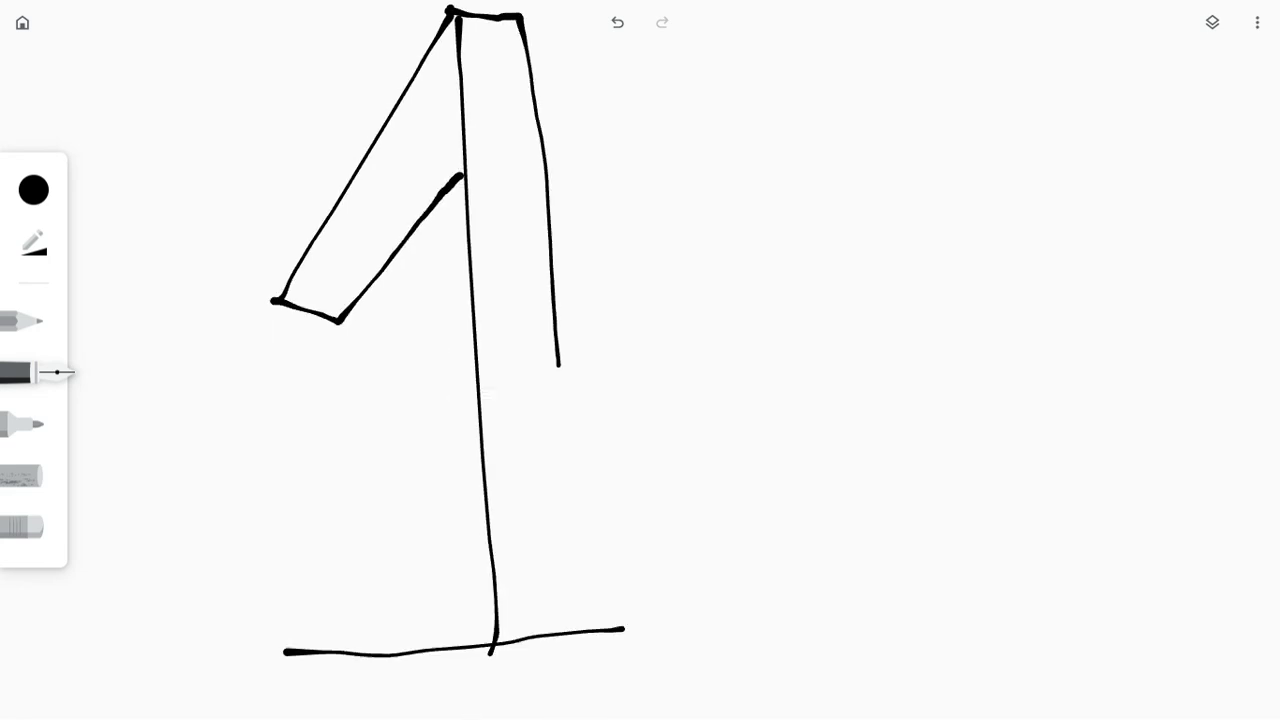
drag(463, 163, 482, 438)
mouse_move(185, 468)
mouse_down()
mouse_move(200, 530)
mouse_move(236, 535)
mouse_move(697, 517)
mouse_move(685, 435)
mouse_move(541, 446)
mouse_up()
scroll(430, 350, up, 3)
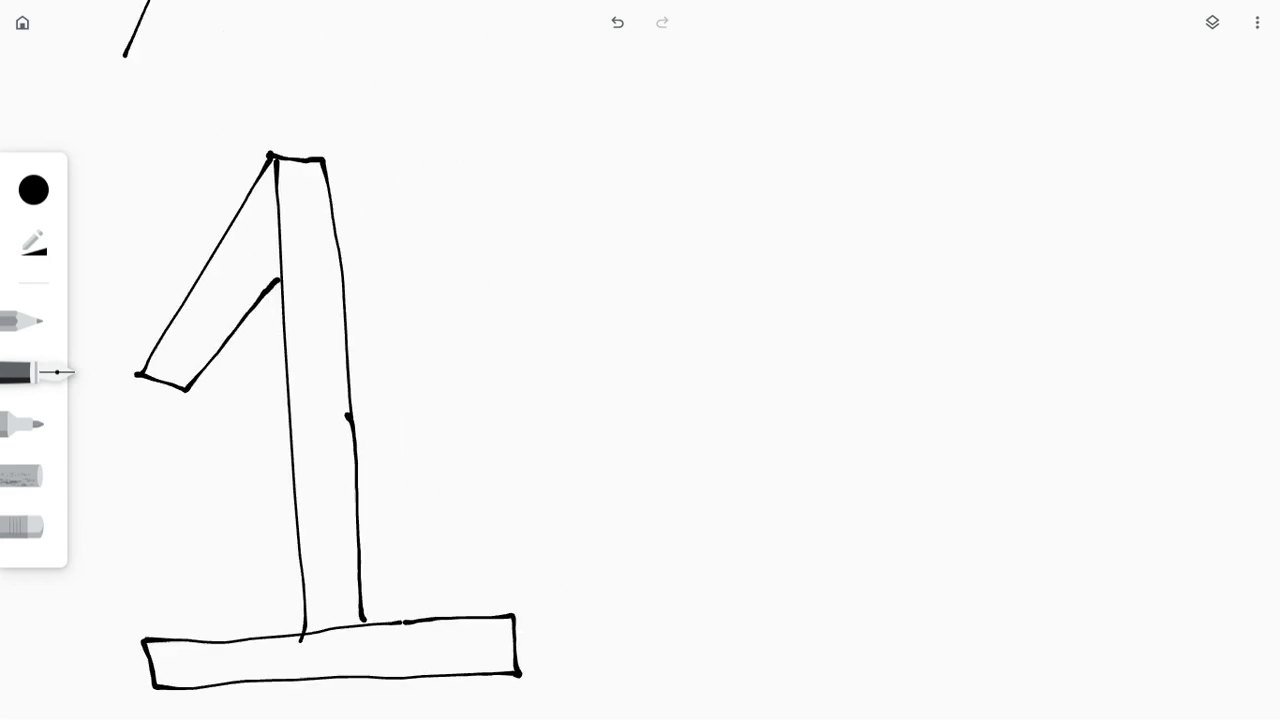
- Draw a hollow black 0 to the right of the 1 from an outer and an inner oval
scroll(400, 400, right, 3)
mouse_move(536, 142)
mouse_down()
mouse_move(337, 343)
mouse_move(334, 603)
mouse_move(374, 697)
mouse_move(527, 702)
mouse_move(684, 660)
mouse_move(740, 403)
mouse_move(598, 168)
mouse_move(536, 143)
mouse_up()
mouse_move(555, 209)
mouse_down()
mouse_move(500, 236)
mouse_move(393, 430)
mouse_move(407, 581)
mouse_move(522, 640)
mouse_move(631, 591)
mouse_move(656, 378)
mouse_move(555, 214)
mouse_up()
- Draw a second hollow black 0 beside the first, redoing its inner oval
drag(700, 400, 340, 380)
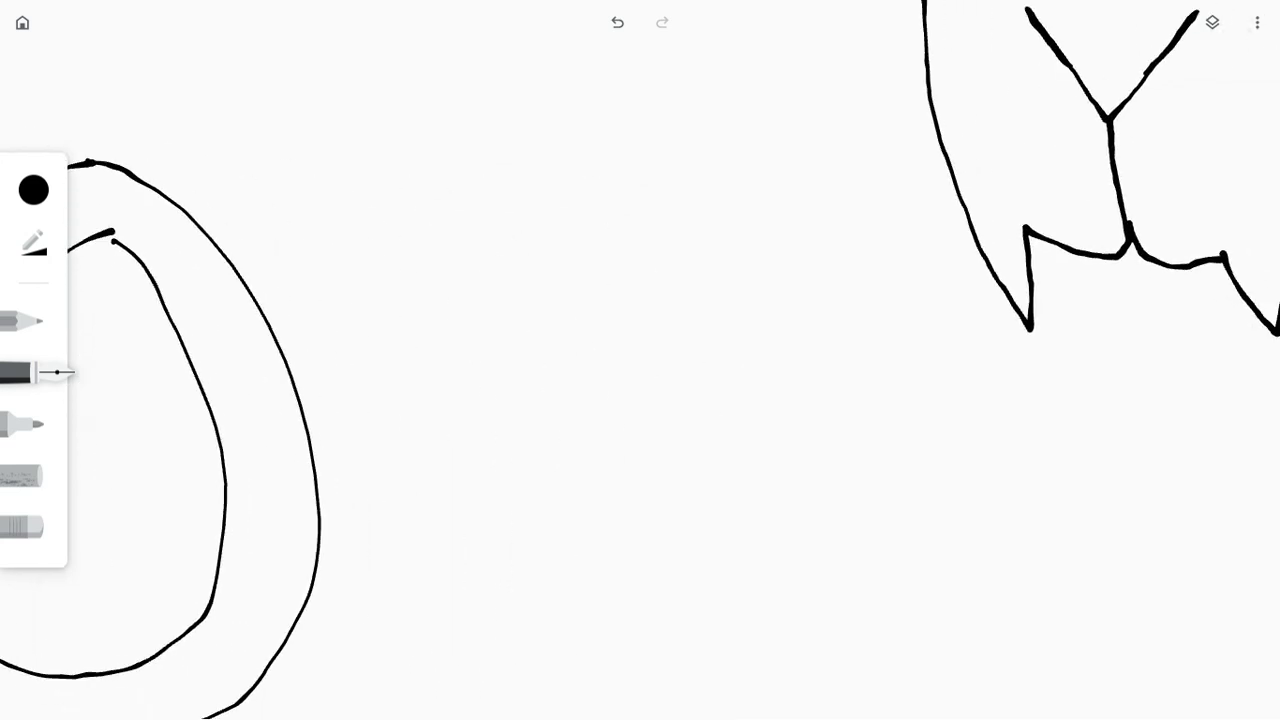
mouse_move(603, 170)
mouse_down()
mouse_move(443, 386)
mouse_move(450, 618)
mouse_move(554, 698)
mouse_move(676, 696)
mouse_move(824, 588)
mouse_move(820, 352)
mouse_move(697, 177)
mouse_move(606, 170)
mouse_up()
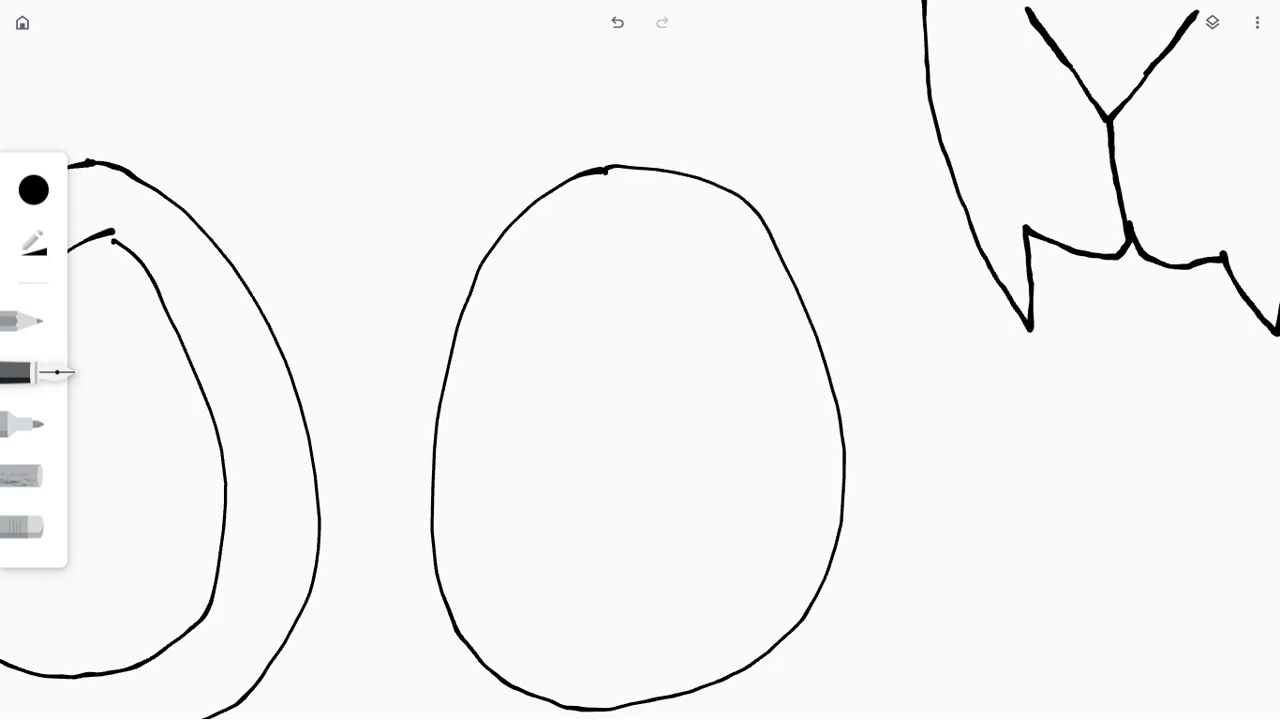
mouse_move(623, 227)
mouse_down()
mouse_move(531, 287)
mouse_move(500, 505)
mouse_move(628, 622)
mouse_move(756, 528)
mouse_move(631, 272)
mouse_move(616, 270)
mouse_up()
key(ctrl+z)
mouse_move(612, 224)
mouse_down()
mouse_move(588, 227)
mouse_move(500, 404)
mouse_move(506, 553)
mouse_move(600, 645)
mouse_move(726, 584)
mouse_move(749, 403)
mouse_move(642, 237)
mouse_move(603, 226)
mouse_up()
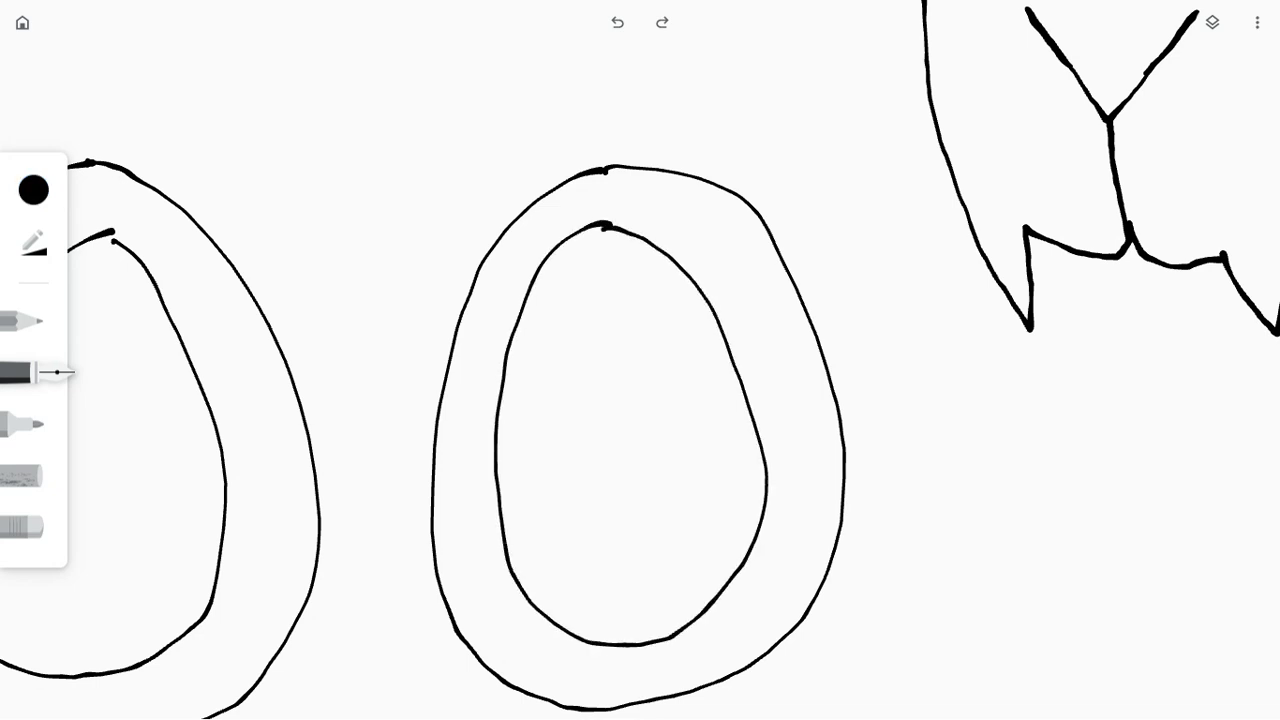
- Draw a dark blue balloon with a triangular knot and zigzag filling below and between the two zeros
click(33, 190)
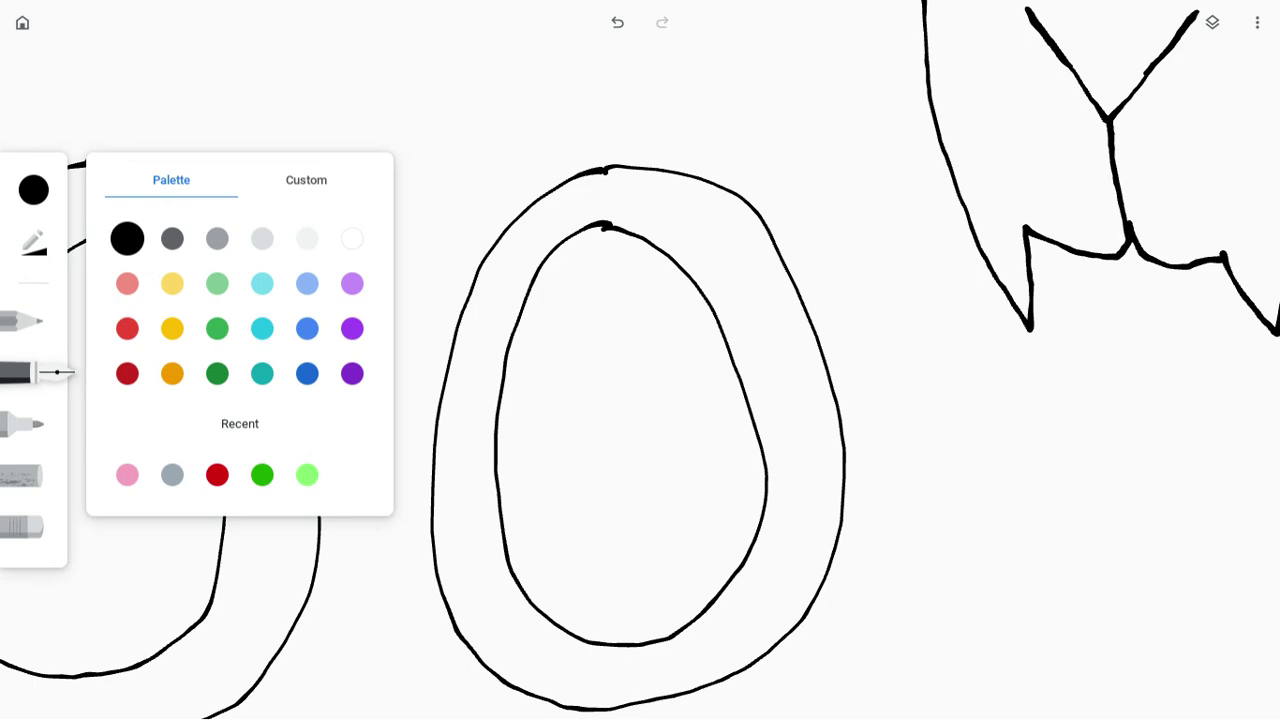
click(307, 373)
scroll(640, 400, down, 5)
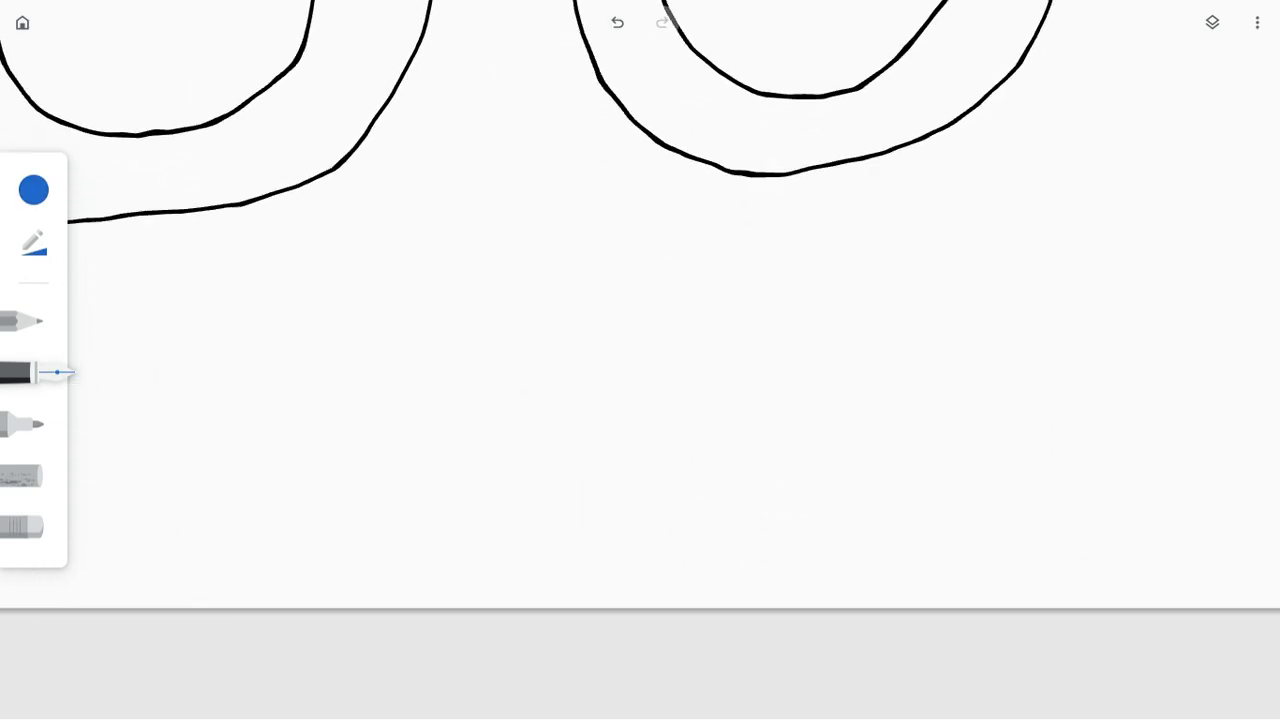
mouse_move(480, 292)
mouse_down()
mouse_move(414, 457)
mouse_move(566, 331)
mouse_move(478, 304)
mouse_up()
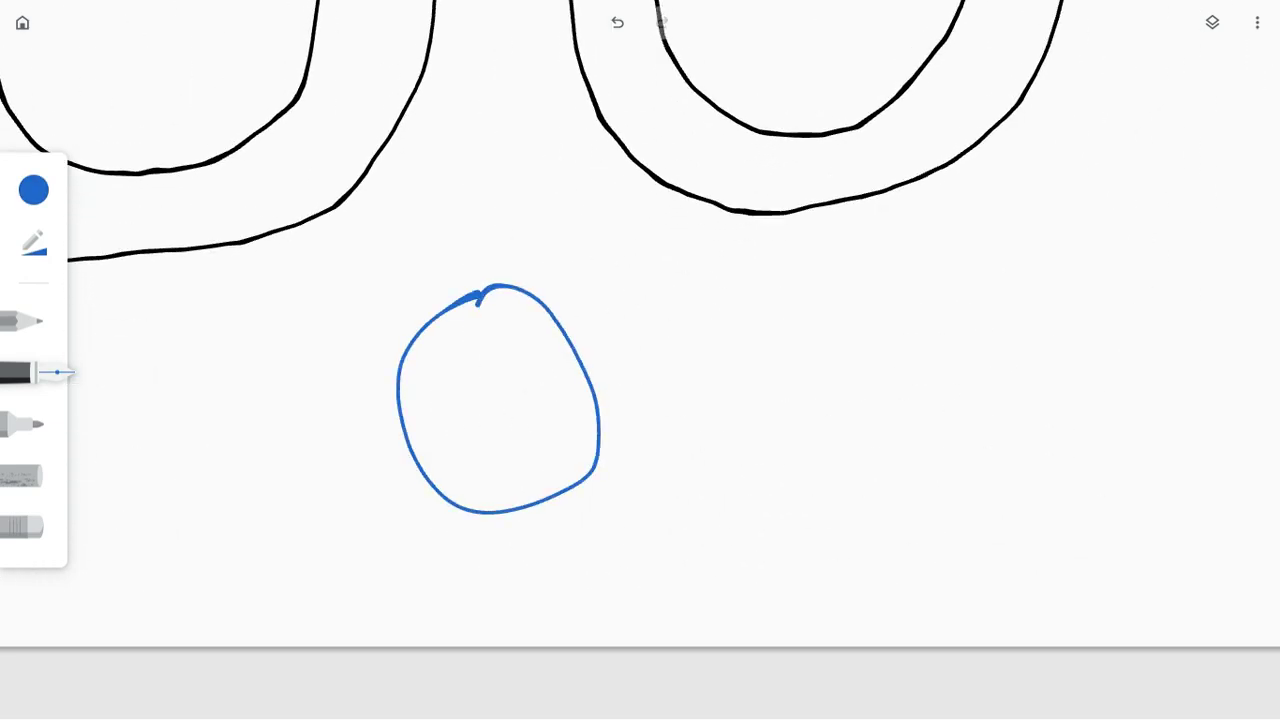
mouse_move(493, 522)
mouse_down()
mouse_move(523, 560)
mouse_move(497, 500)
mouse_up()
mouse_move(482, 300)
mouse_down()
mouse_move(414, 363)
mouse_move(470, 470)
mouse_move(527, 497)
mouse_up()
- Draw a dark purple balloon with a triangular knot and zigzag filling to the left of the blue balloon
click(33, 190)
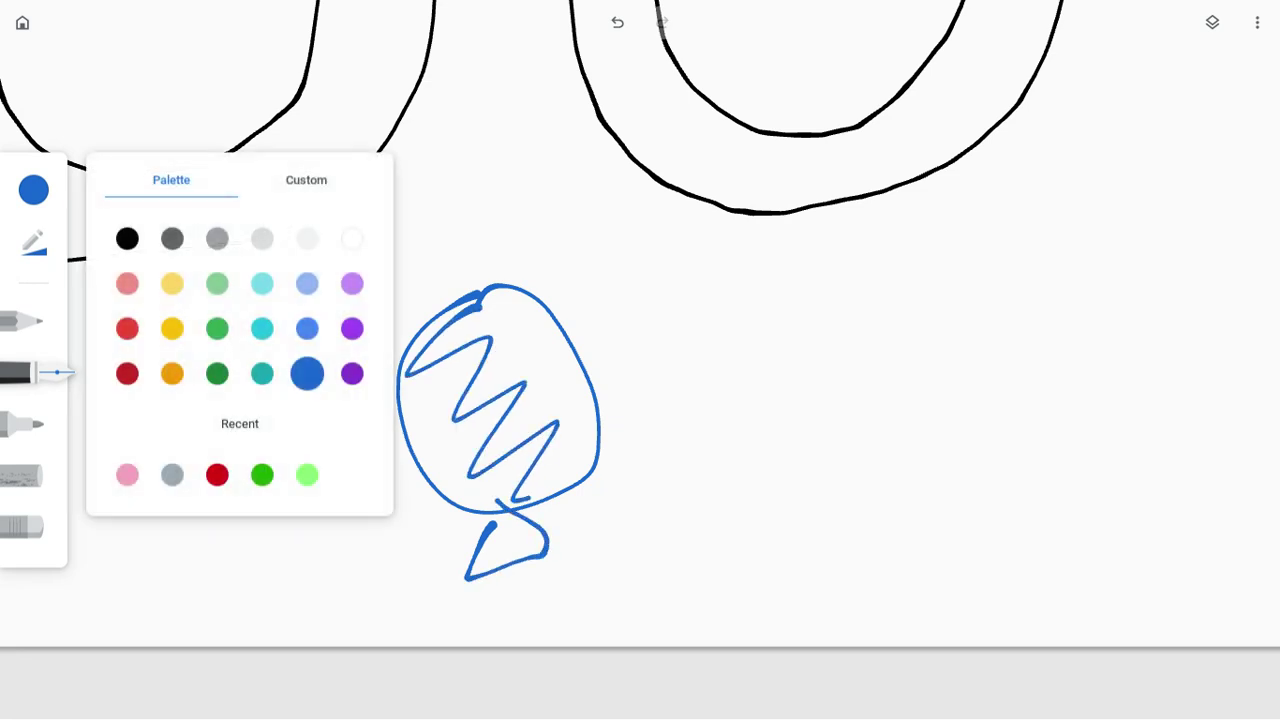
click(352, 373)
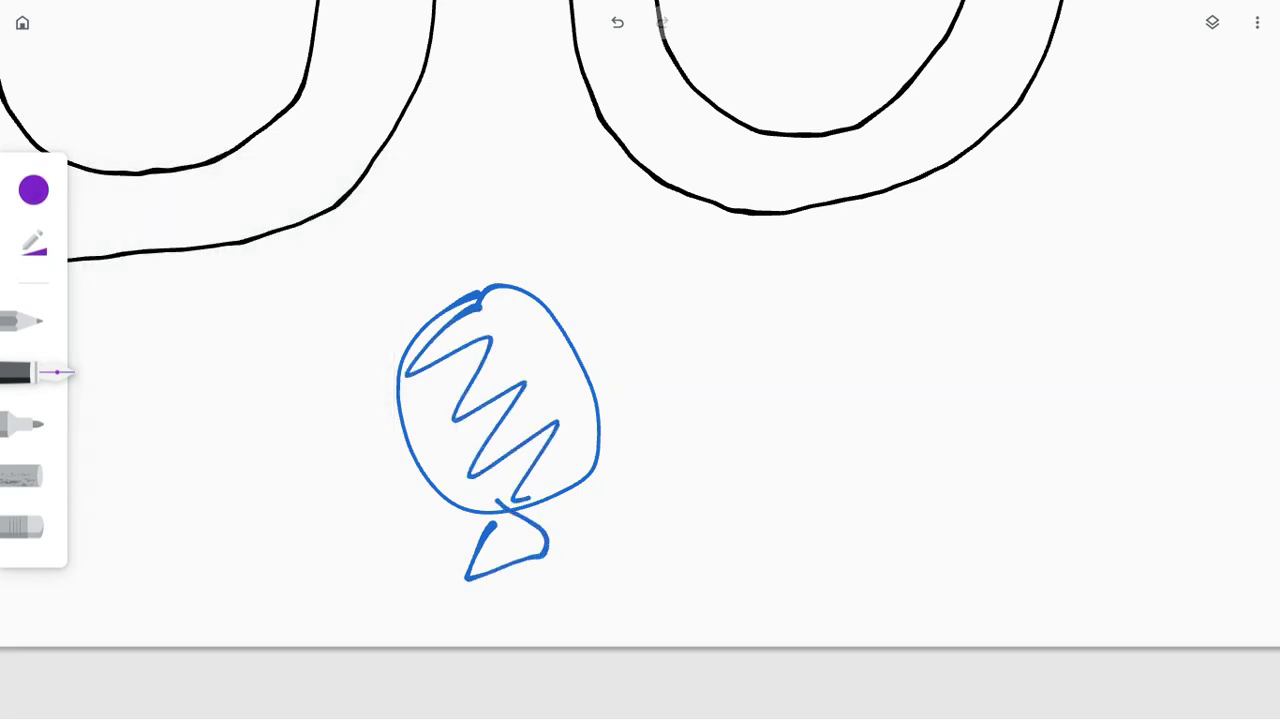
mouse_move(274, 326)
mouse_down()
mouse_move(223, 520)
mouse_move(357, 457)
mouse_move(268, 340)
mouse_up()
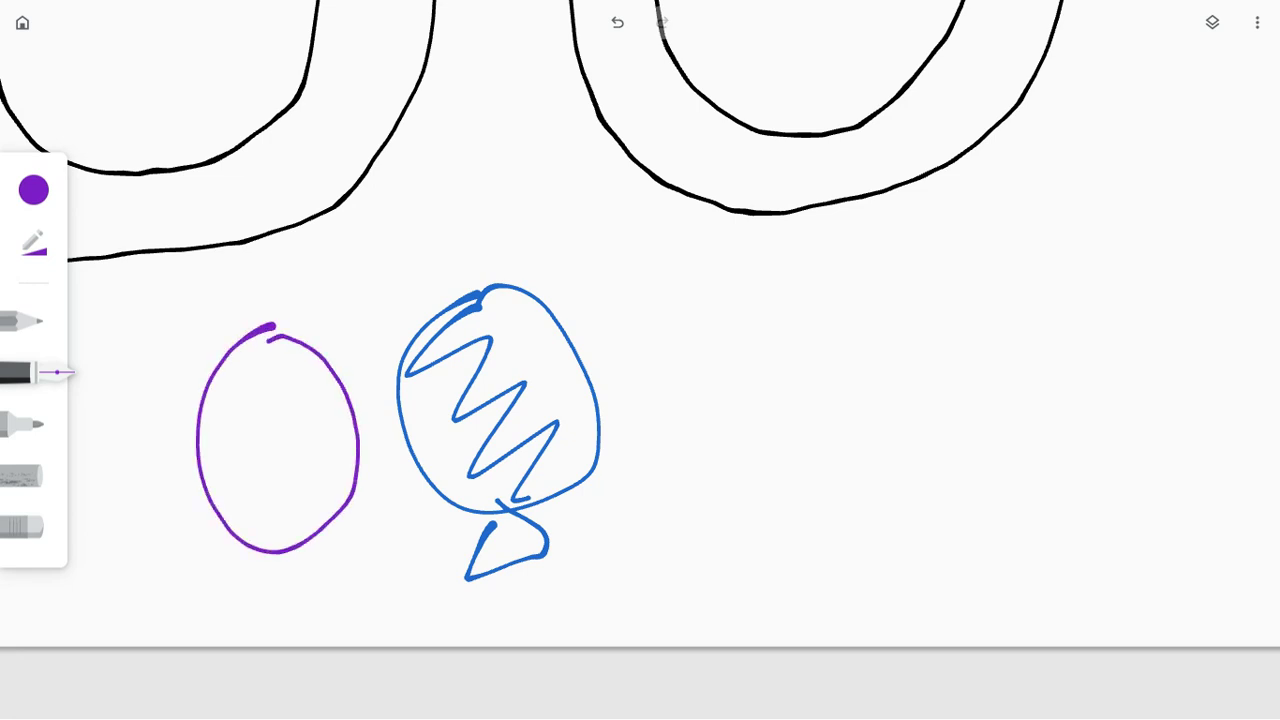
mouse_move(268, 548)
mouse_down()
mouse_move(282, 600)
mouse_move(292, 550)
mouse_up()
mouse_move(246, 362)
mouse_down()
mouse_move(210, 412)
mouse_move(333, 498)
mouse_up()
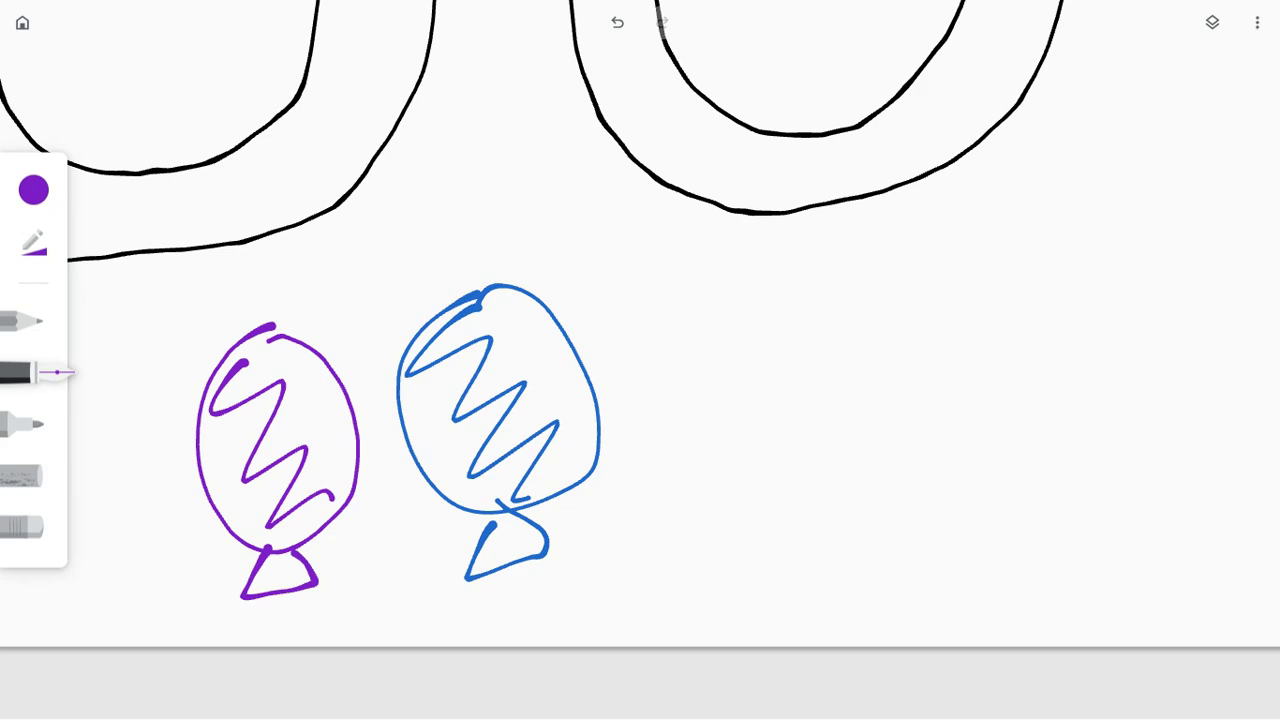
- Draw a dark red balloon with a triangular knot and zigzag filling between the last zero and the character's sleeve
click(33, 190)
click(128, 374)
scroll(800, 350, up, 5)
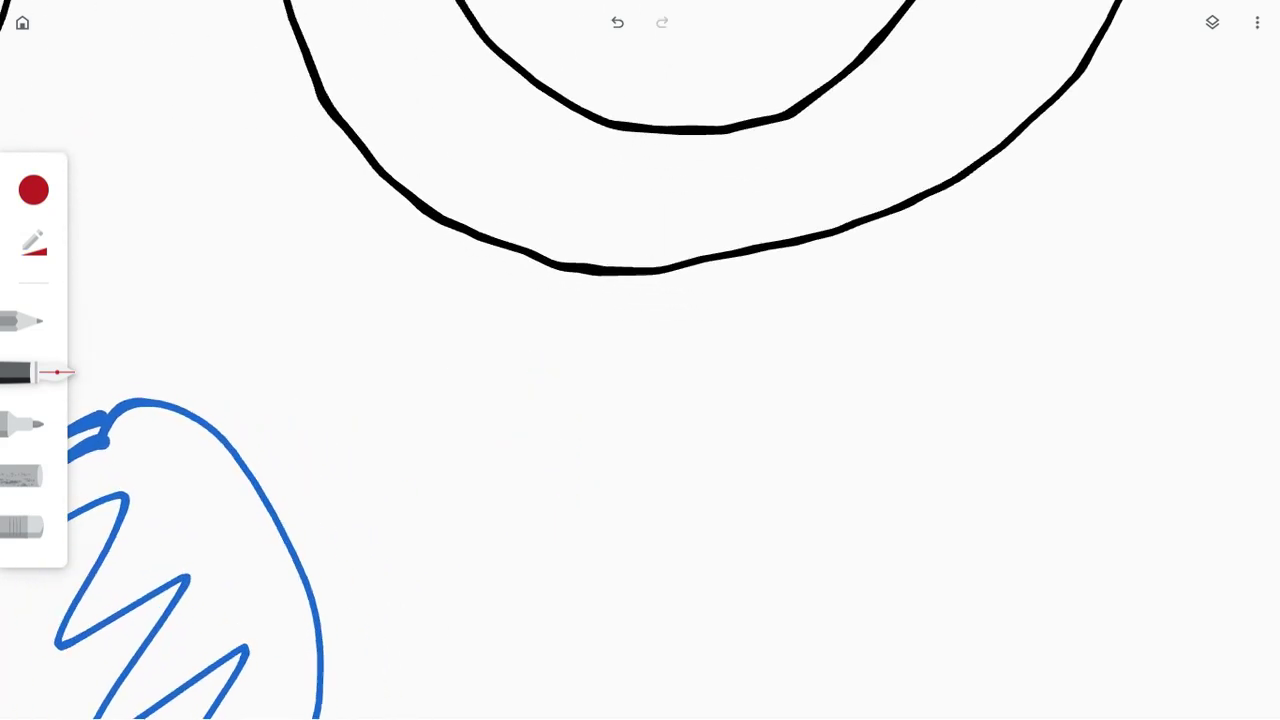
scroll(75, 500, down, 5)
mouse_move(684, 284)
mouse_down()
mouse_move(633, 443)
mouse_move(733, 501)
mouse_move(800, 380)
mouse_move(732, 296)
mouse_move(690, 284)
mouse_up()
mouse_move(700, 500)
mouse_down()
mouse_move(737, 543)
mouse_move(705, 502)
mouse_up()
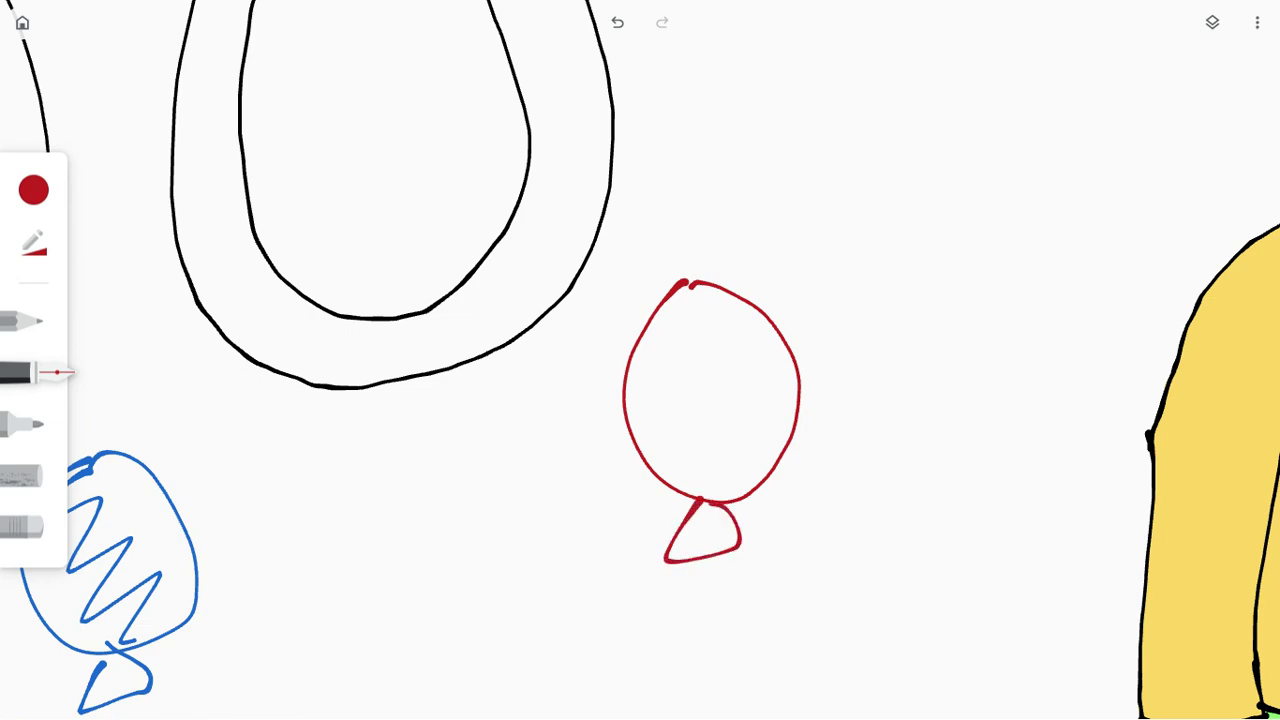
mouse_move(690, 295)
mouse_down()
mouse_move(705, 475)
mouse_move(768, 478)
mouse_up()
- Add three short yellow confetti strokes, two above the zeros and one below the first zero
scroll(640, 360, down, 3)
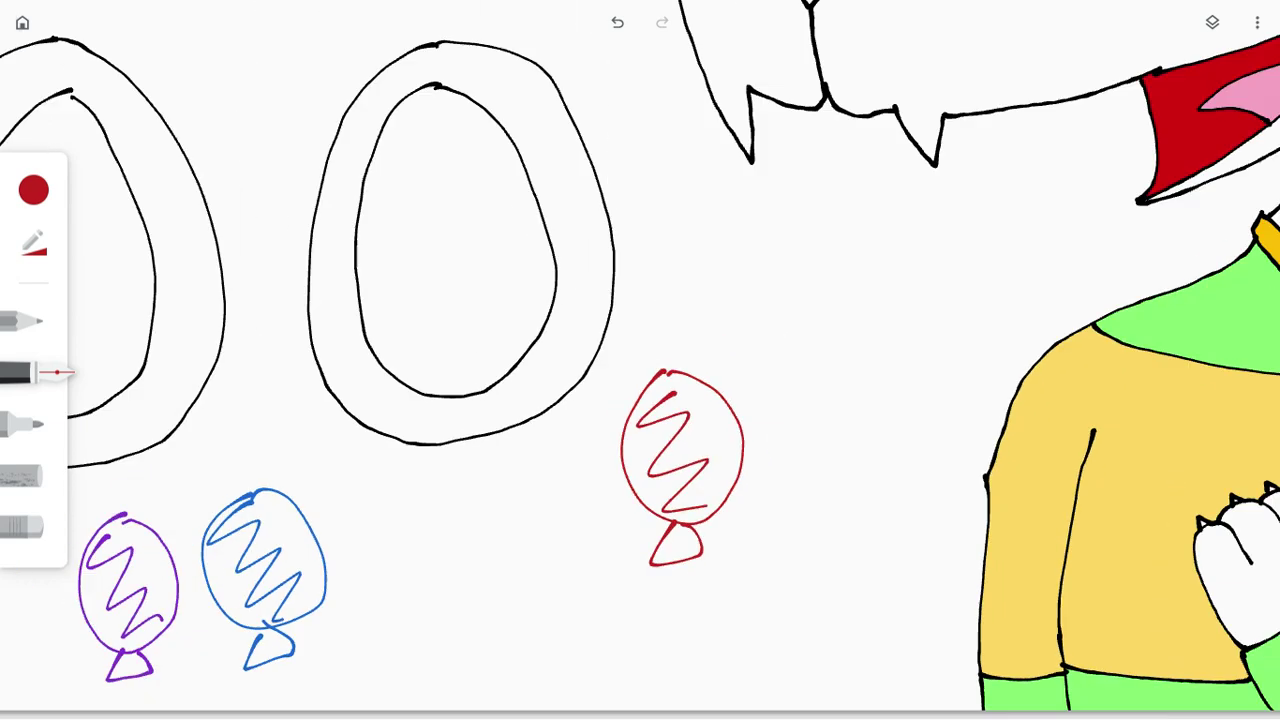
scroll(640, 360, down, 3)
click(33, 189)
click(172, 328)
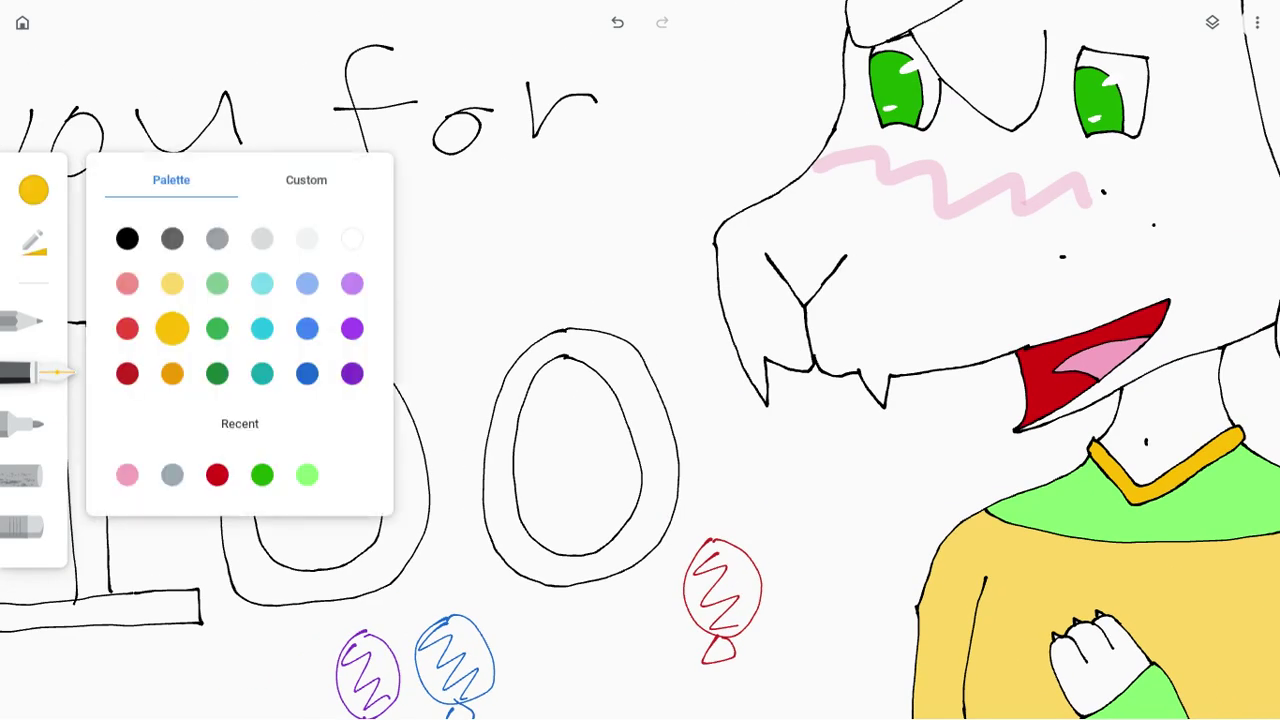
drag(494, 263, 510, 270)
drag(207, 251, 168, 286)
drag(256, 683, 270, 694)
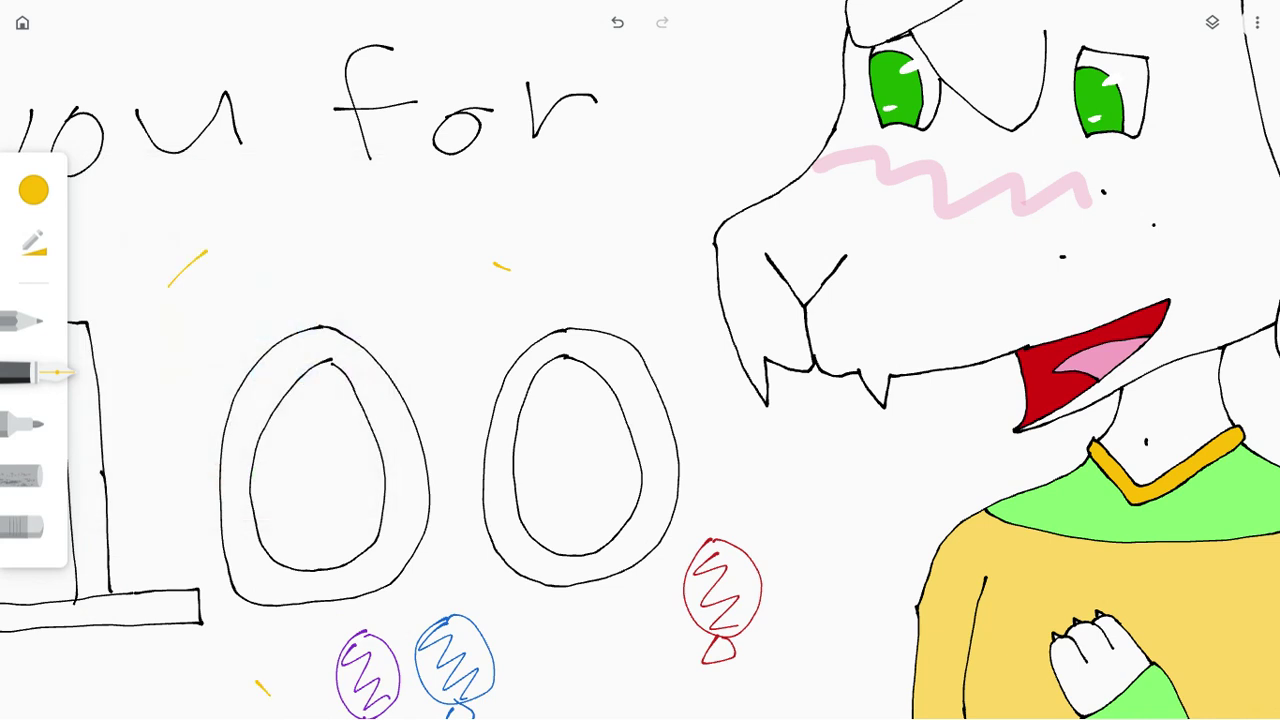
- Add three short cyan confetti strokes above, to the left and to the right of the zeros
click(33, 189)
click(262, 328)
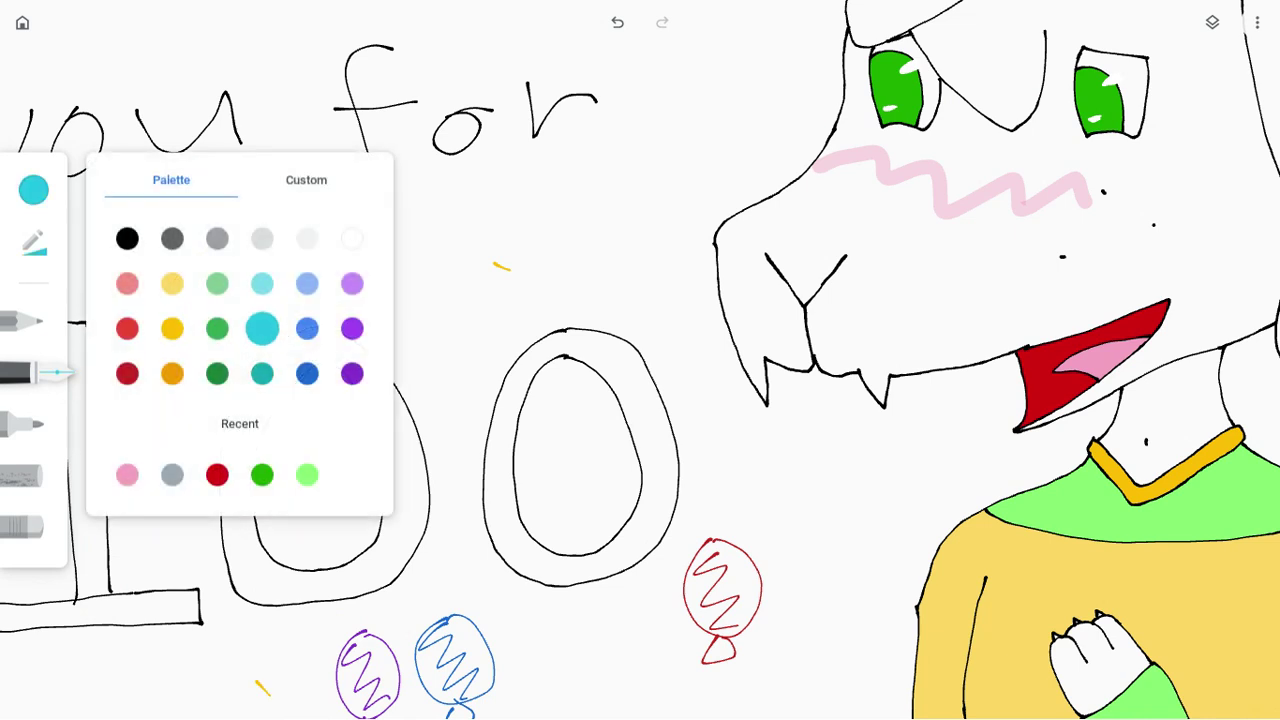
drag(431, 250, 438, 263)
drag(173, 457, 181, 473)
drag(722, 424, 737, 451)
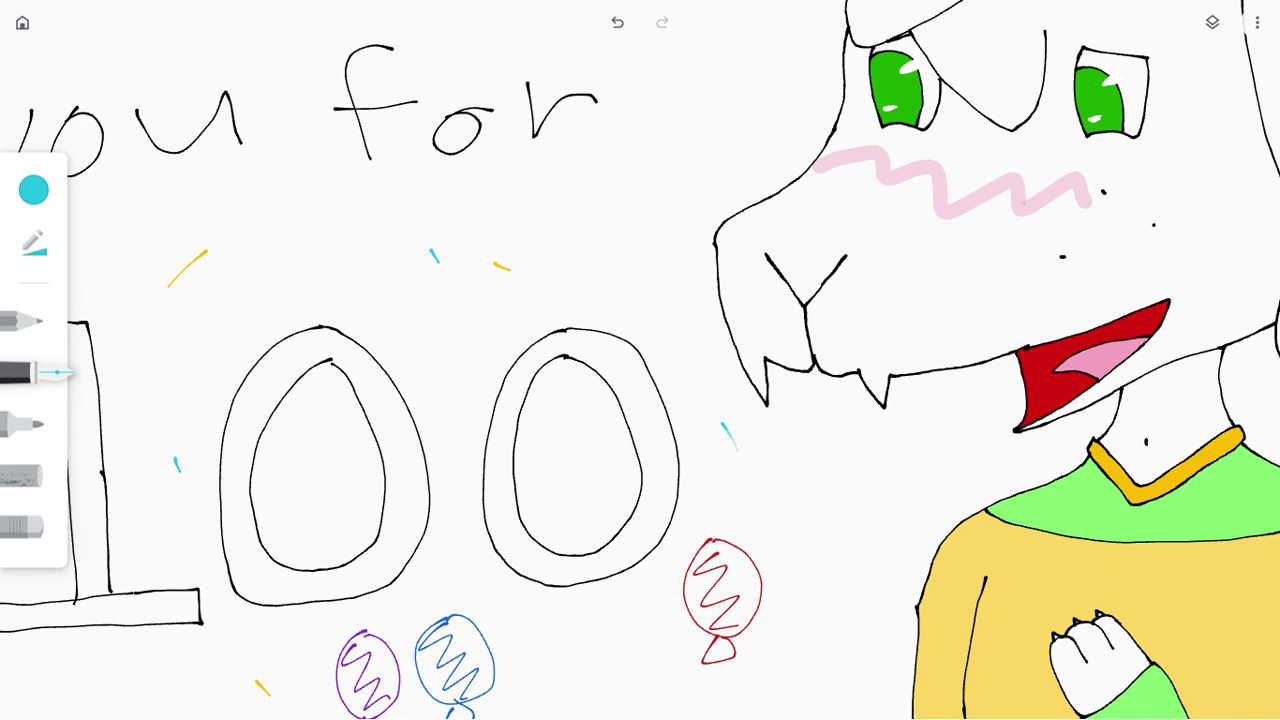
- Add three short dark green confetti strokes around the 1: one beyond its upper edge, one beside its base and one below it
scroll(906, 327, down, 5)
scroll(949, 270, up, 3)
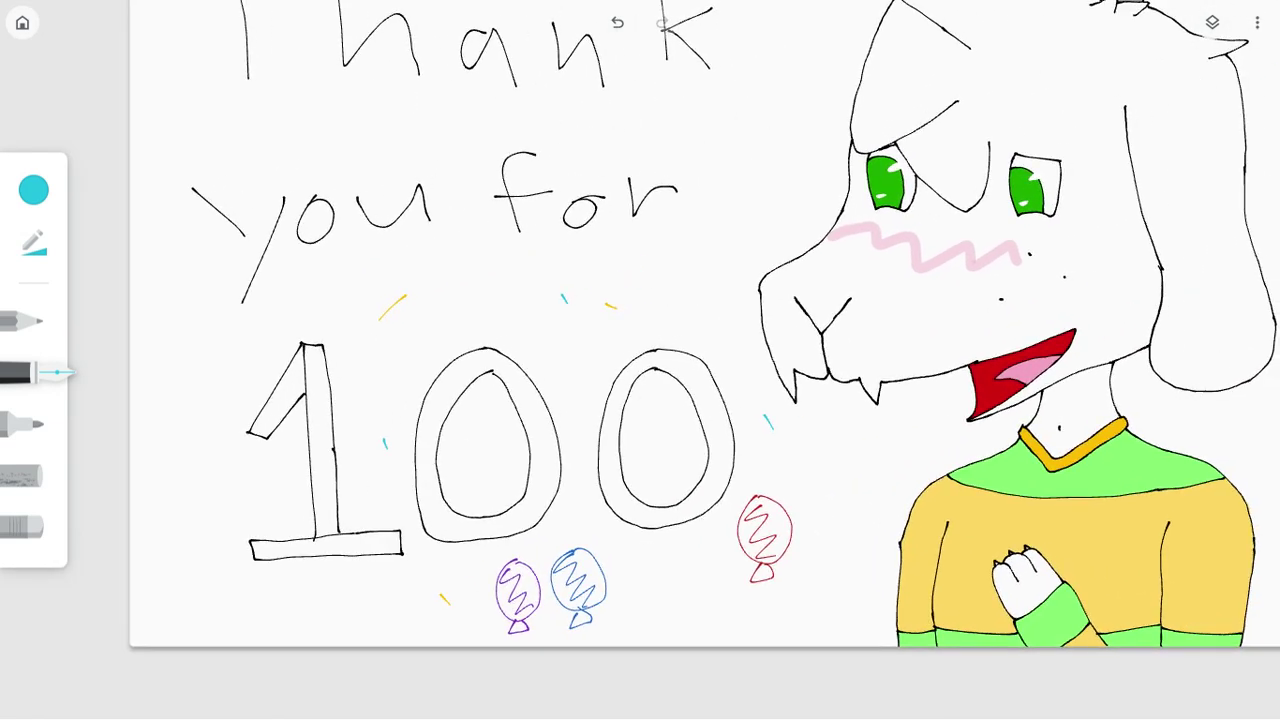
click(33, 189)
click(217, 328)
drag(146, 575, 147, 557)
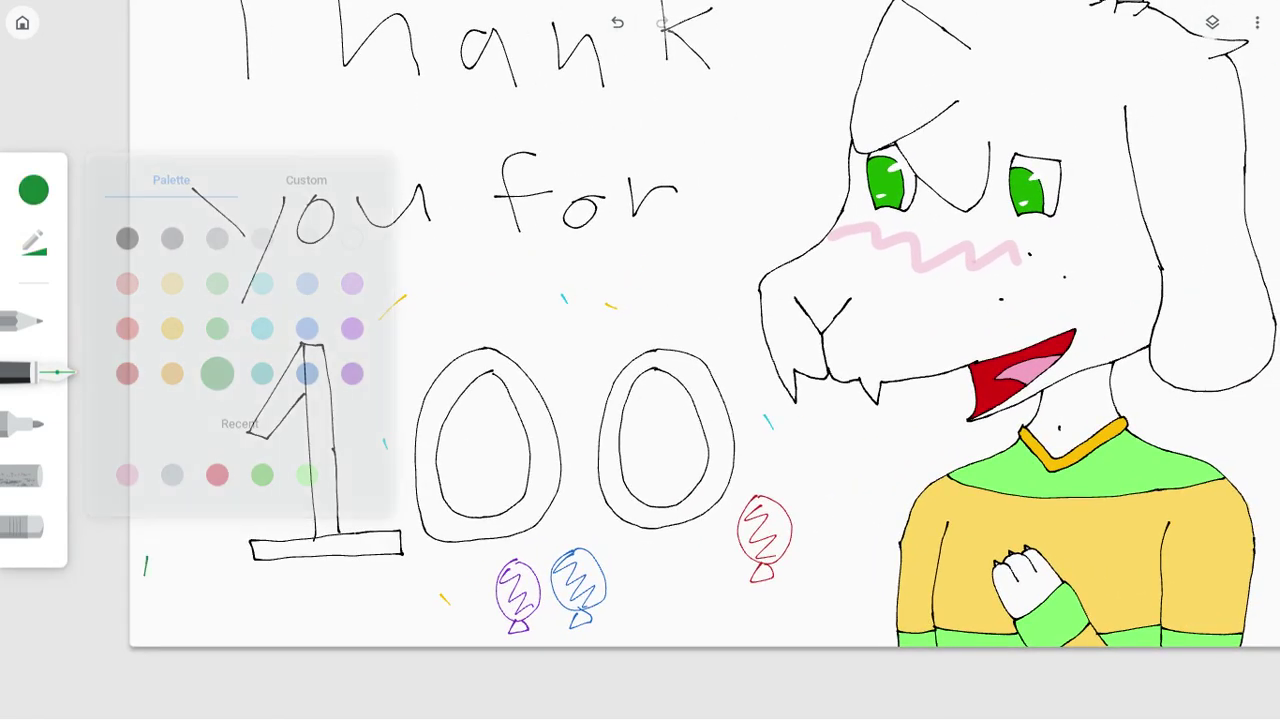
drag(187, 369, 197, 375)
drag(372, 605, 379, 612)
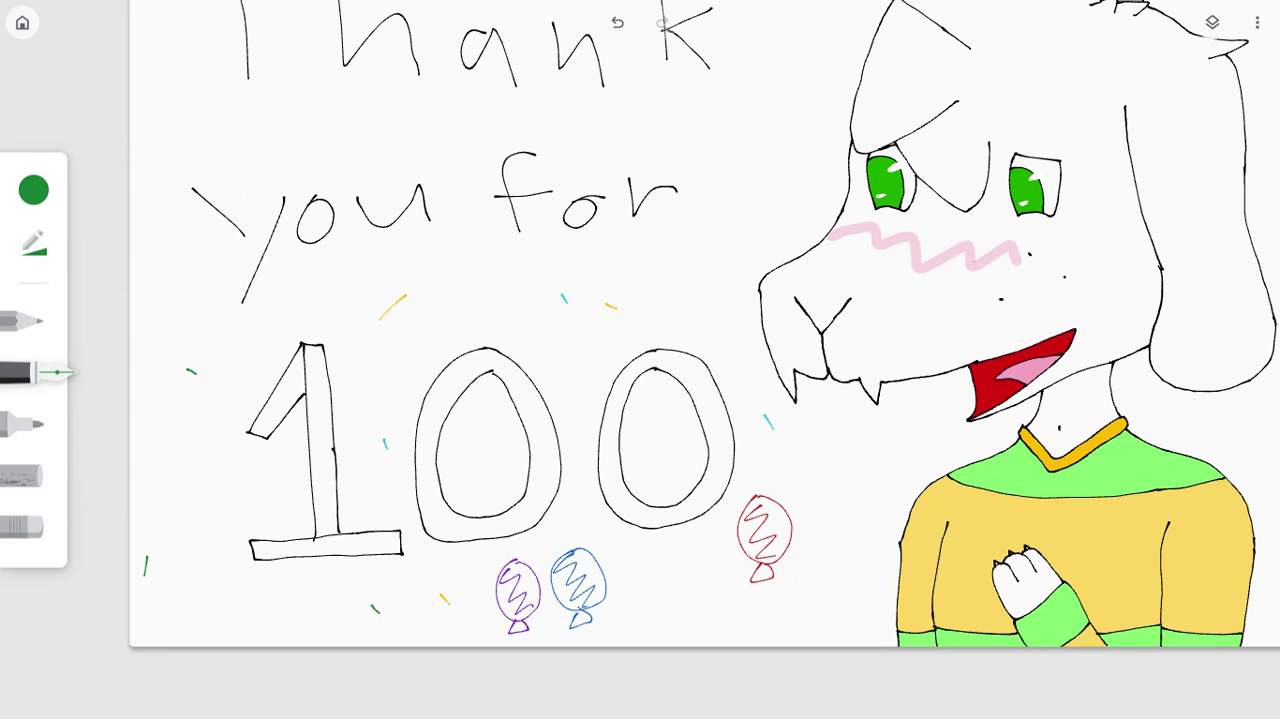
- Add three short light purple confetti strokes: left of the 1, above the gap between the zeros, and between the 1 and first zero
click(33, 189)
click(352, 283)
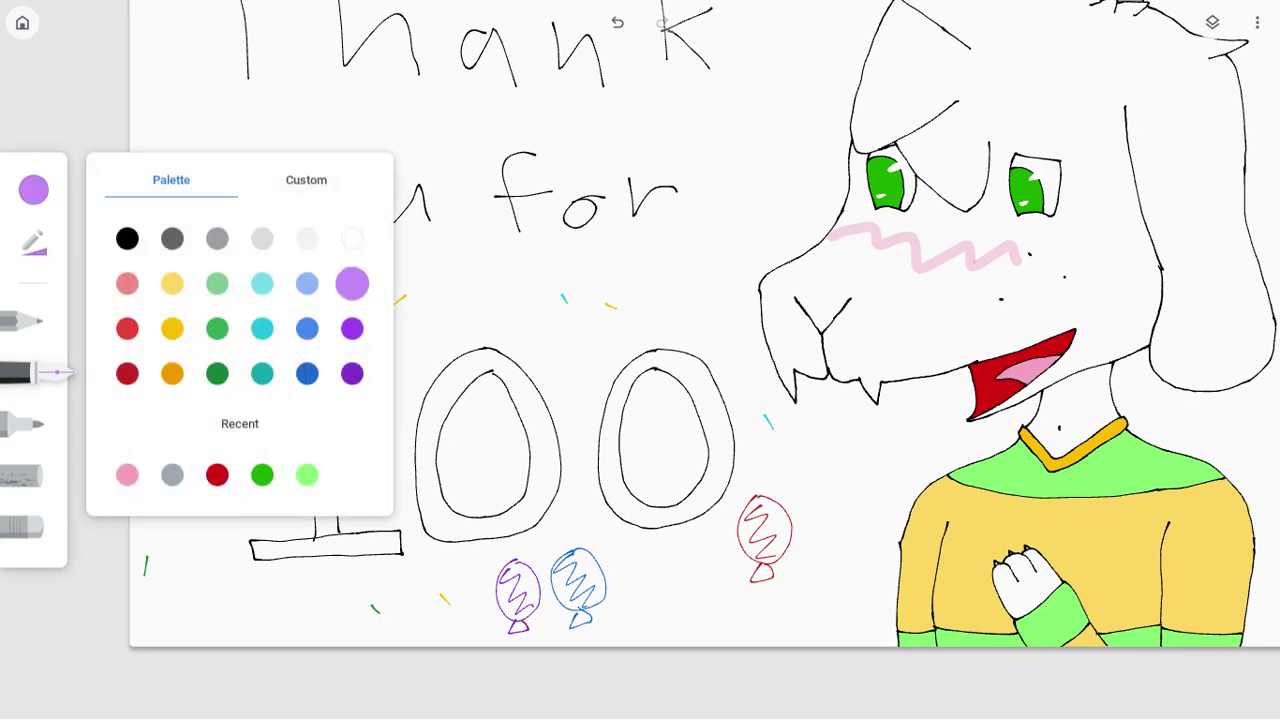
drag(201, 467, 215, 475)
drag(578, 360, 581, 376)
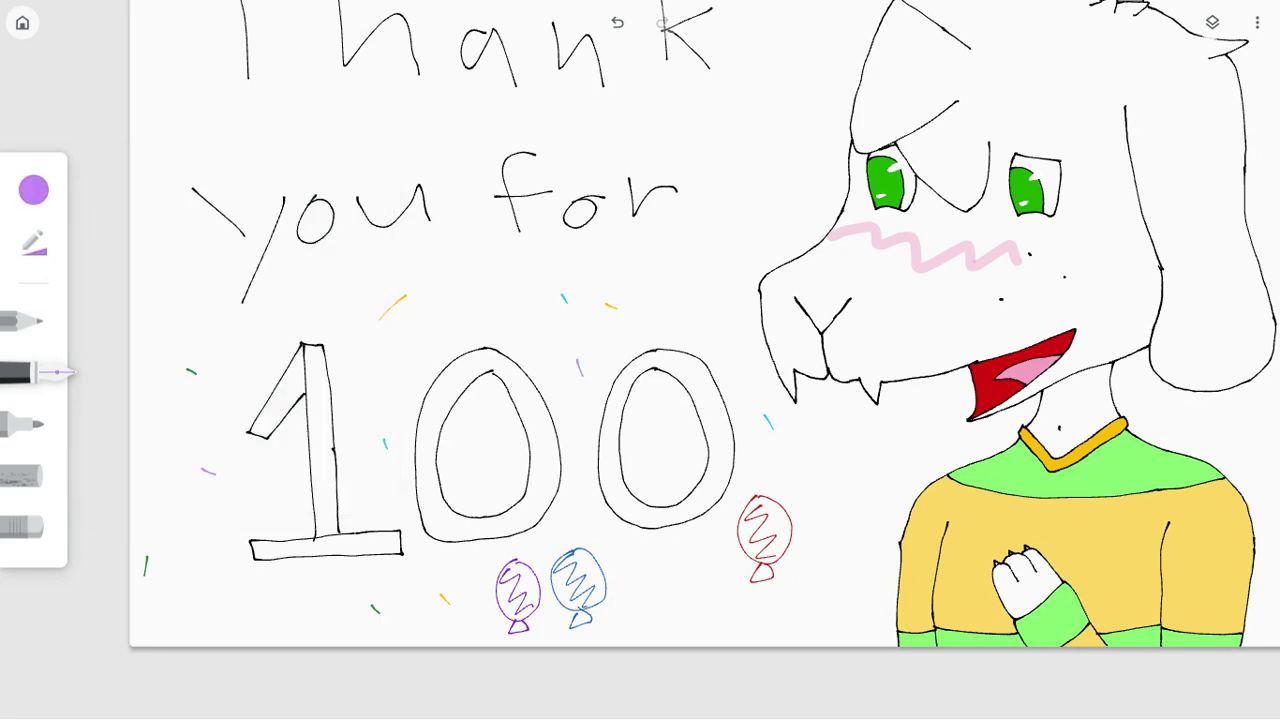
drag(372, 500, 387, 502)
scroll(600, 500, down, 5)
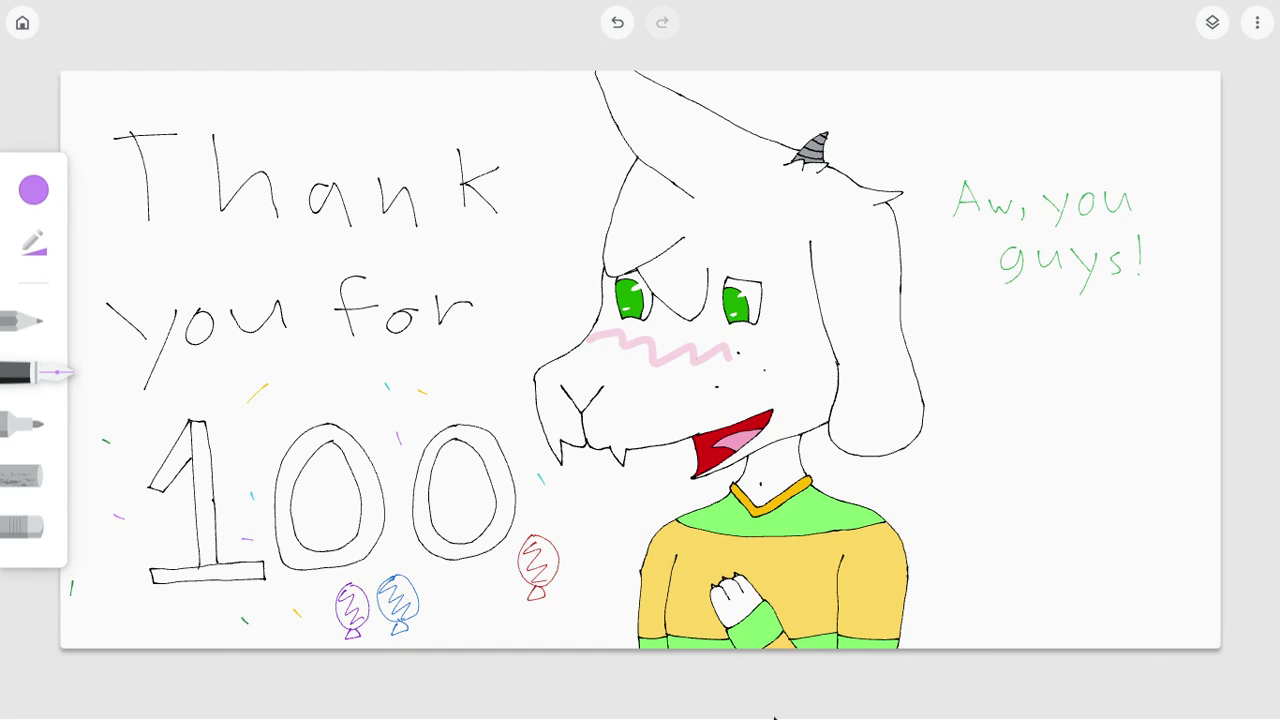
- Switch from the drawing to Google Chrome
mouse_move(774, 718)
click(458, 700)
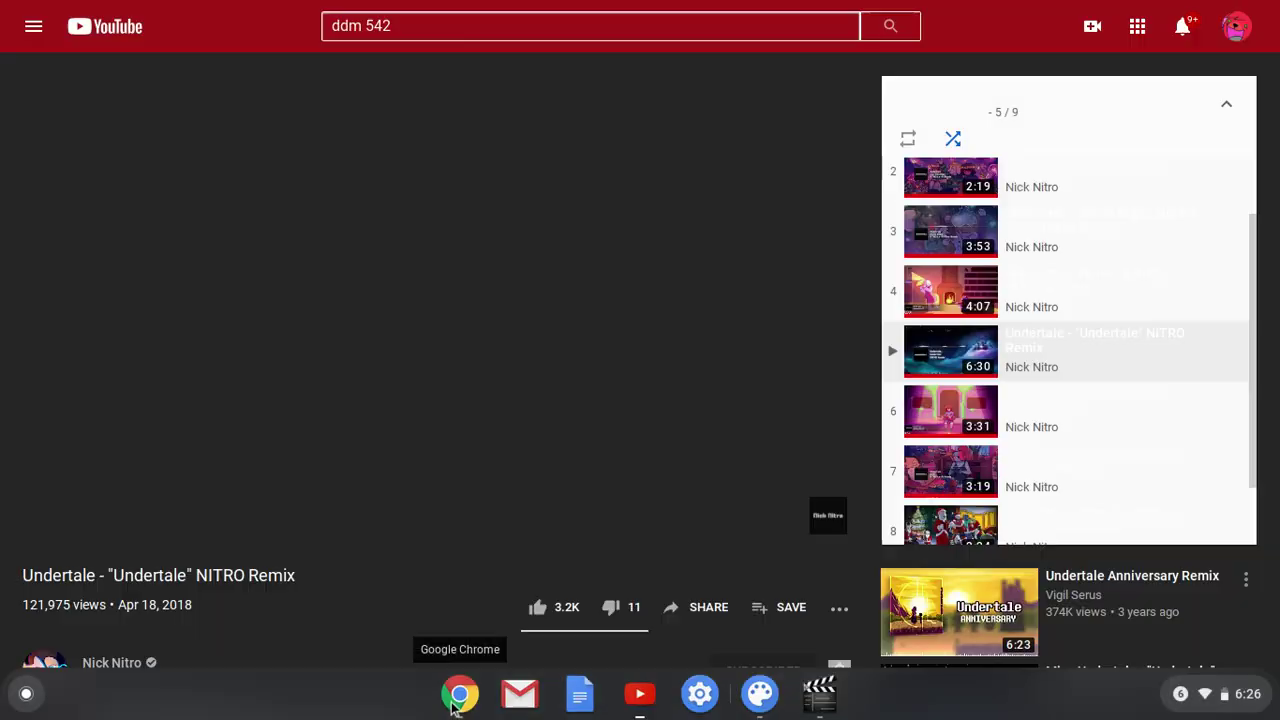